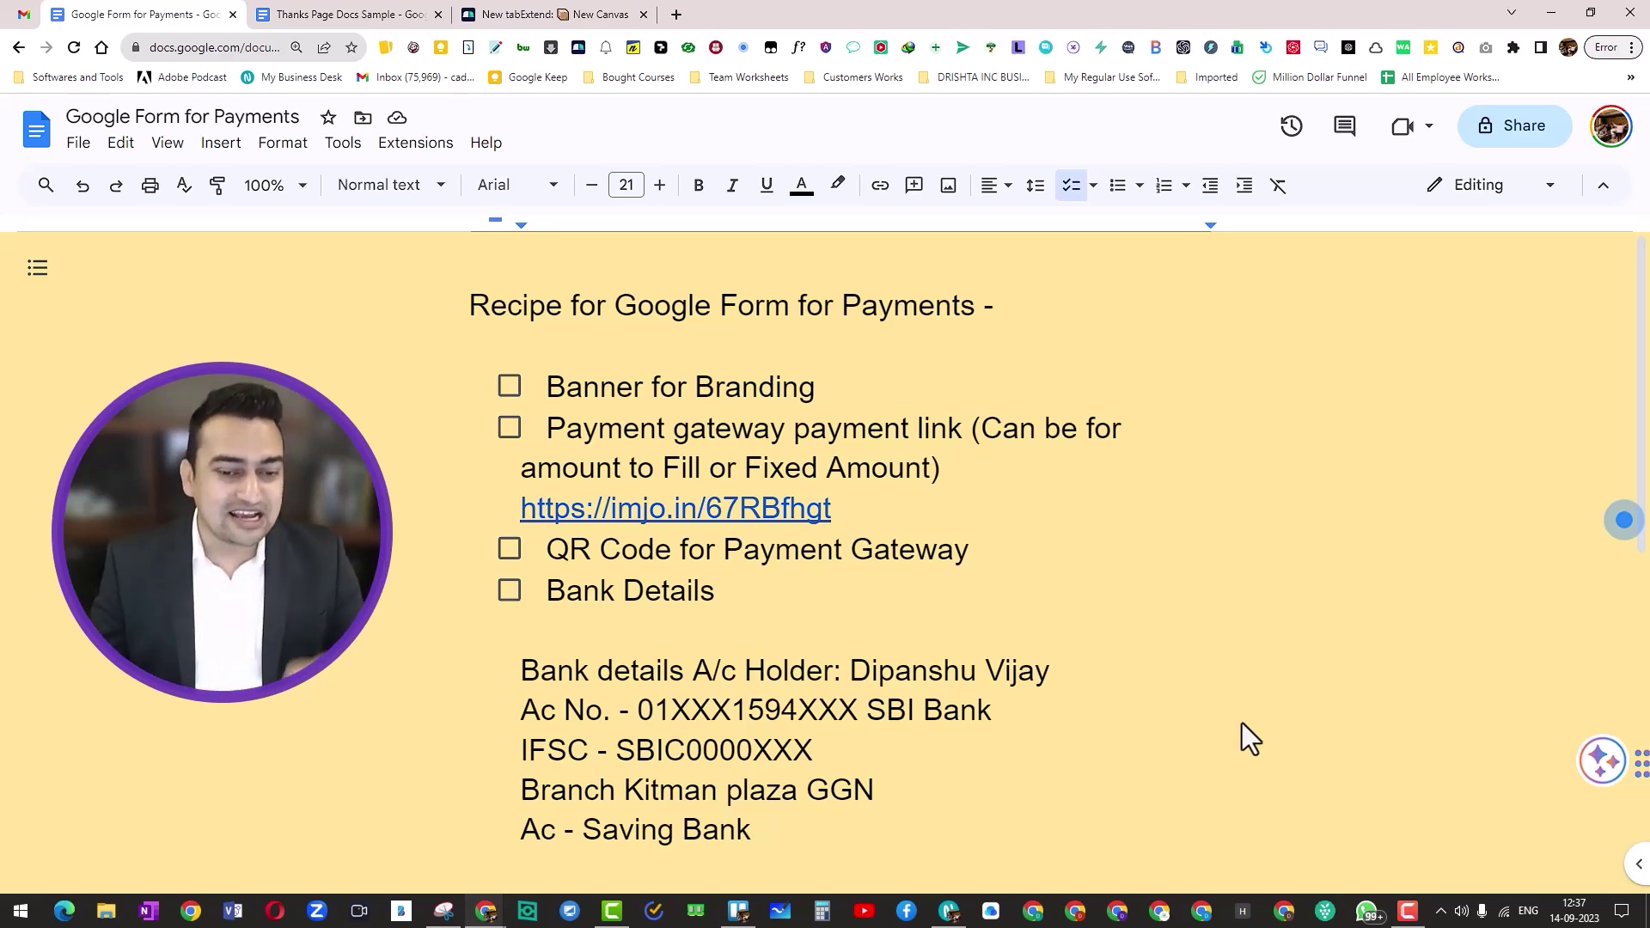
Step: Tick off Banner for Branding, Payment gateway link, QR Code, Bank Details and Paytm & UPI Details in the checklist
drag(543, 388, 828, 385)
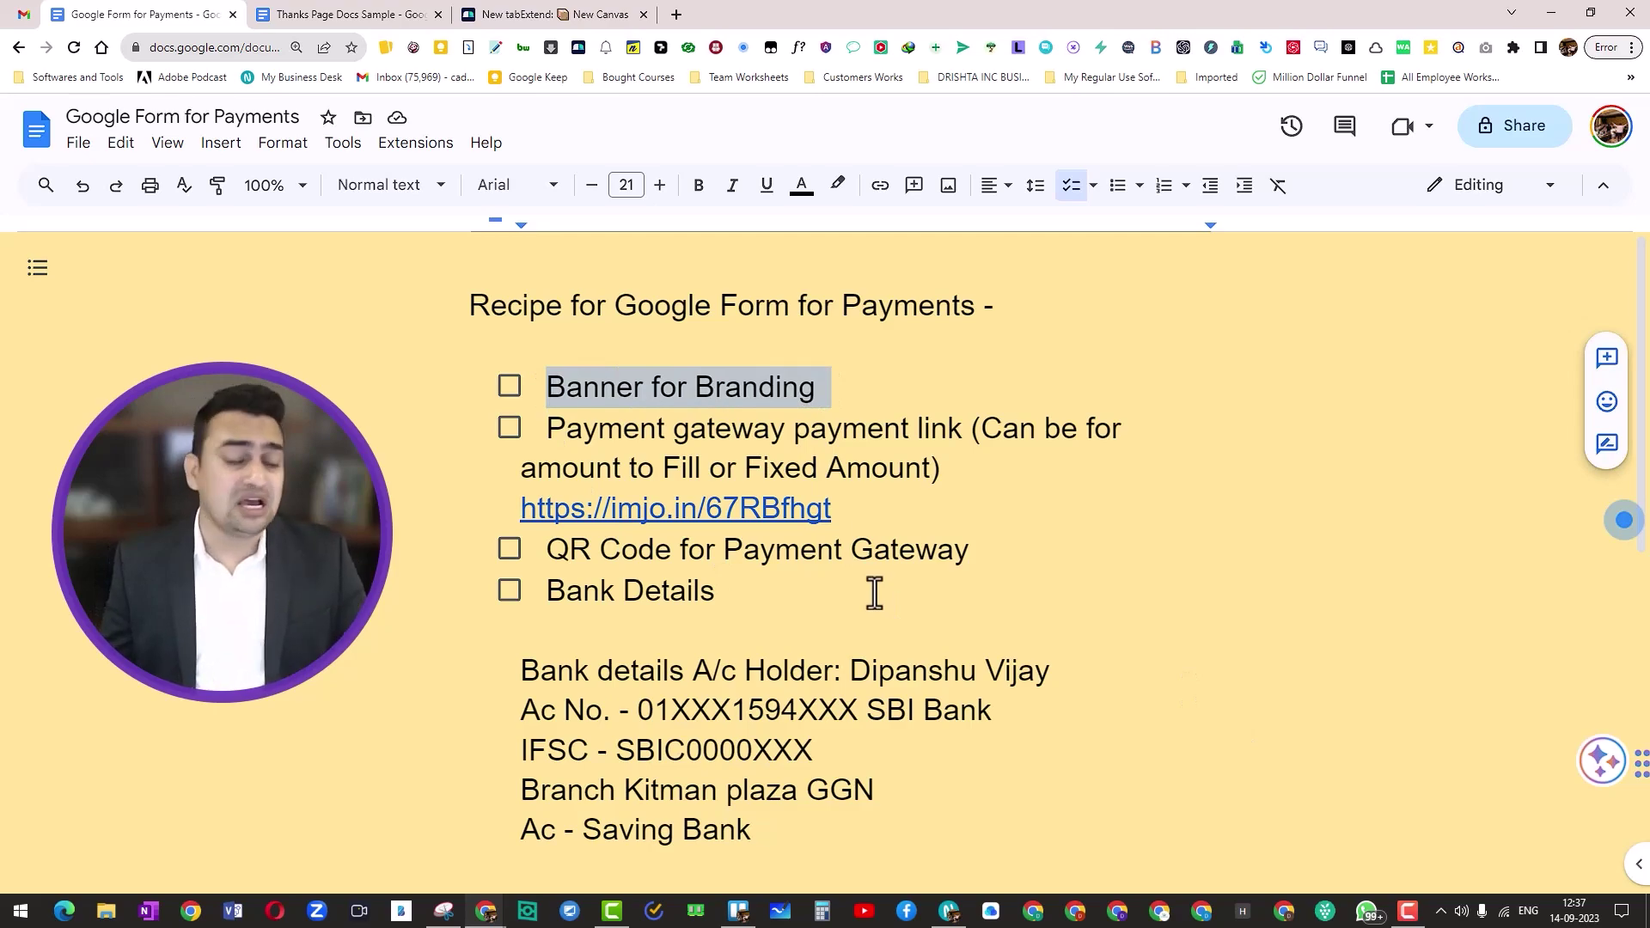
click(509, 392)
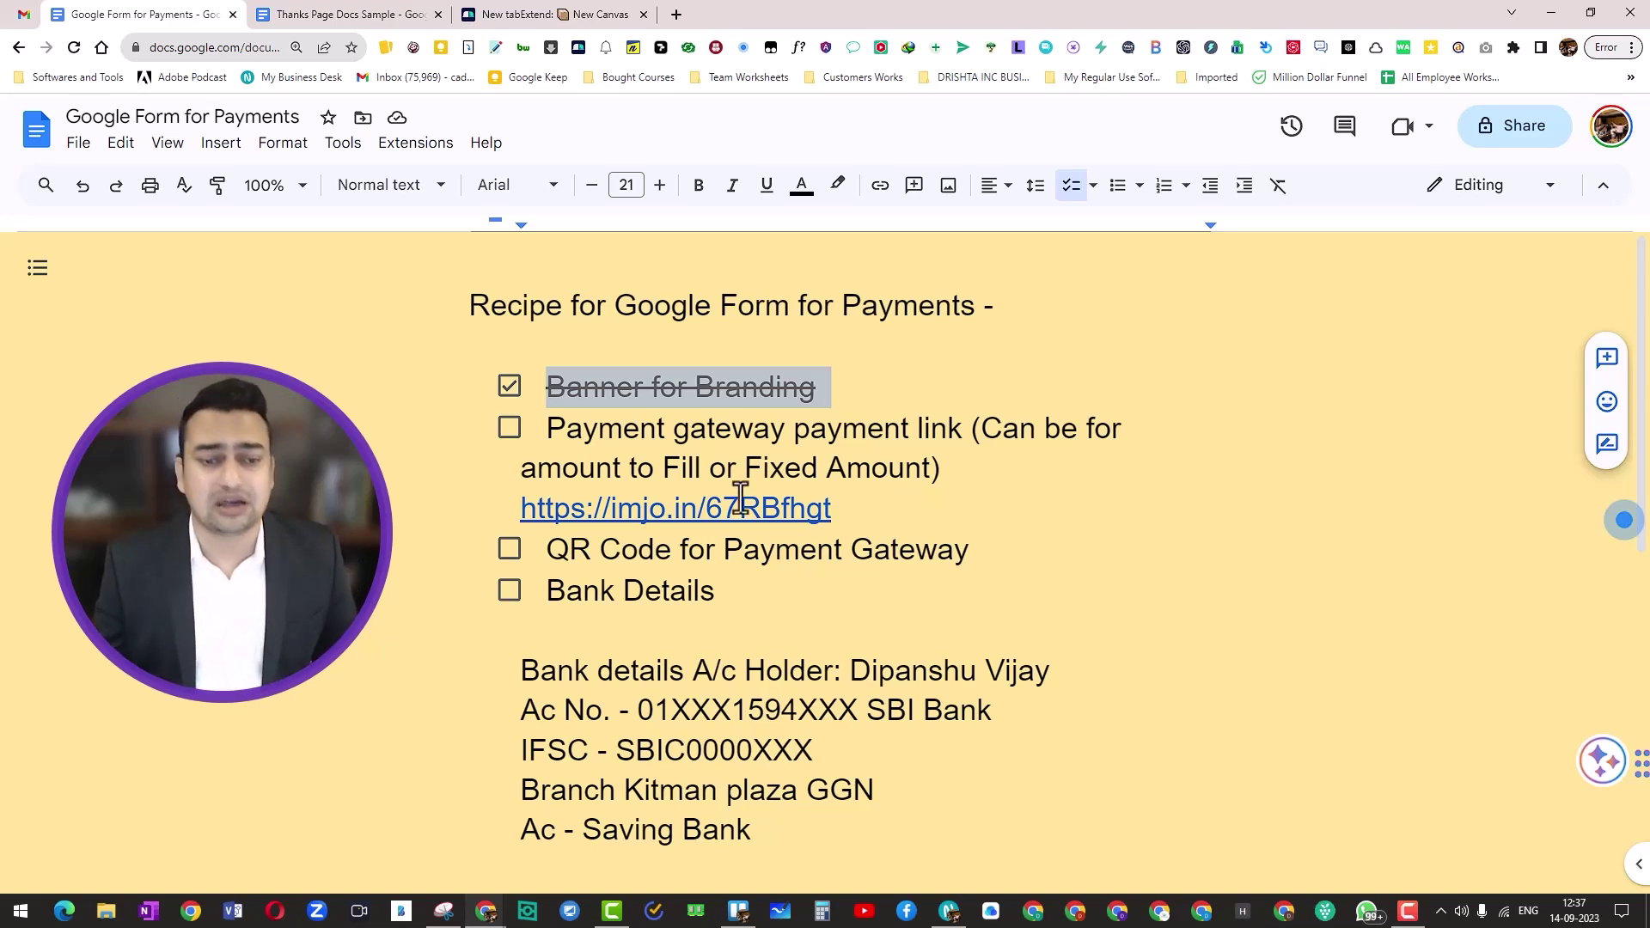
click(511, 430)
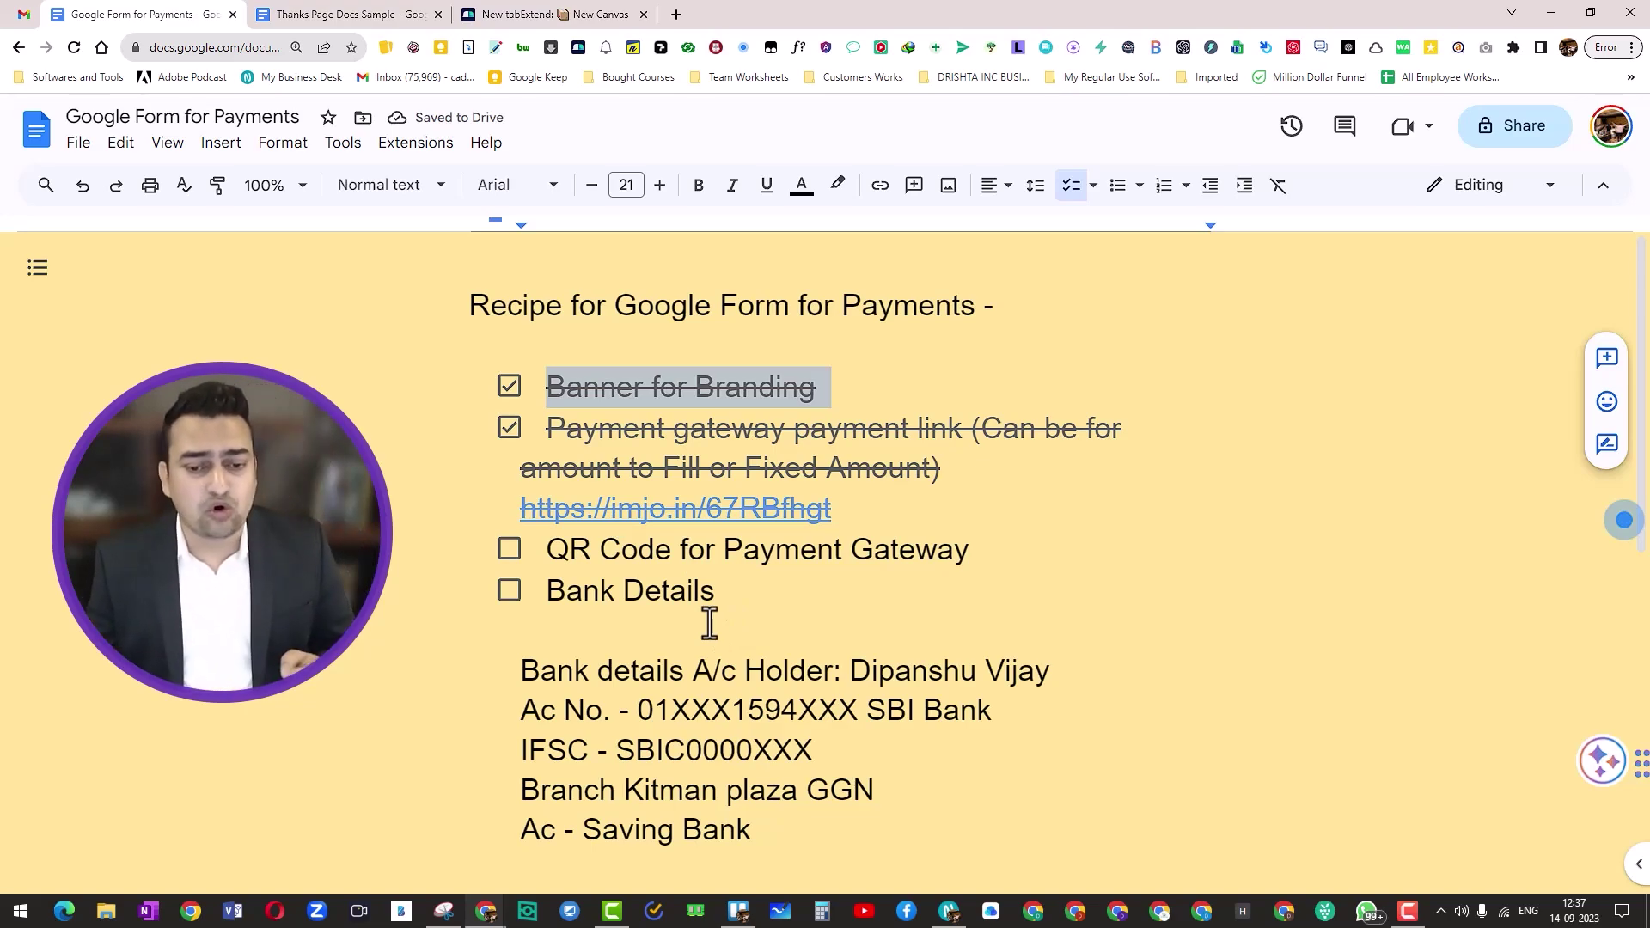
click(508, 550)
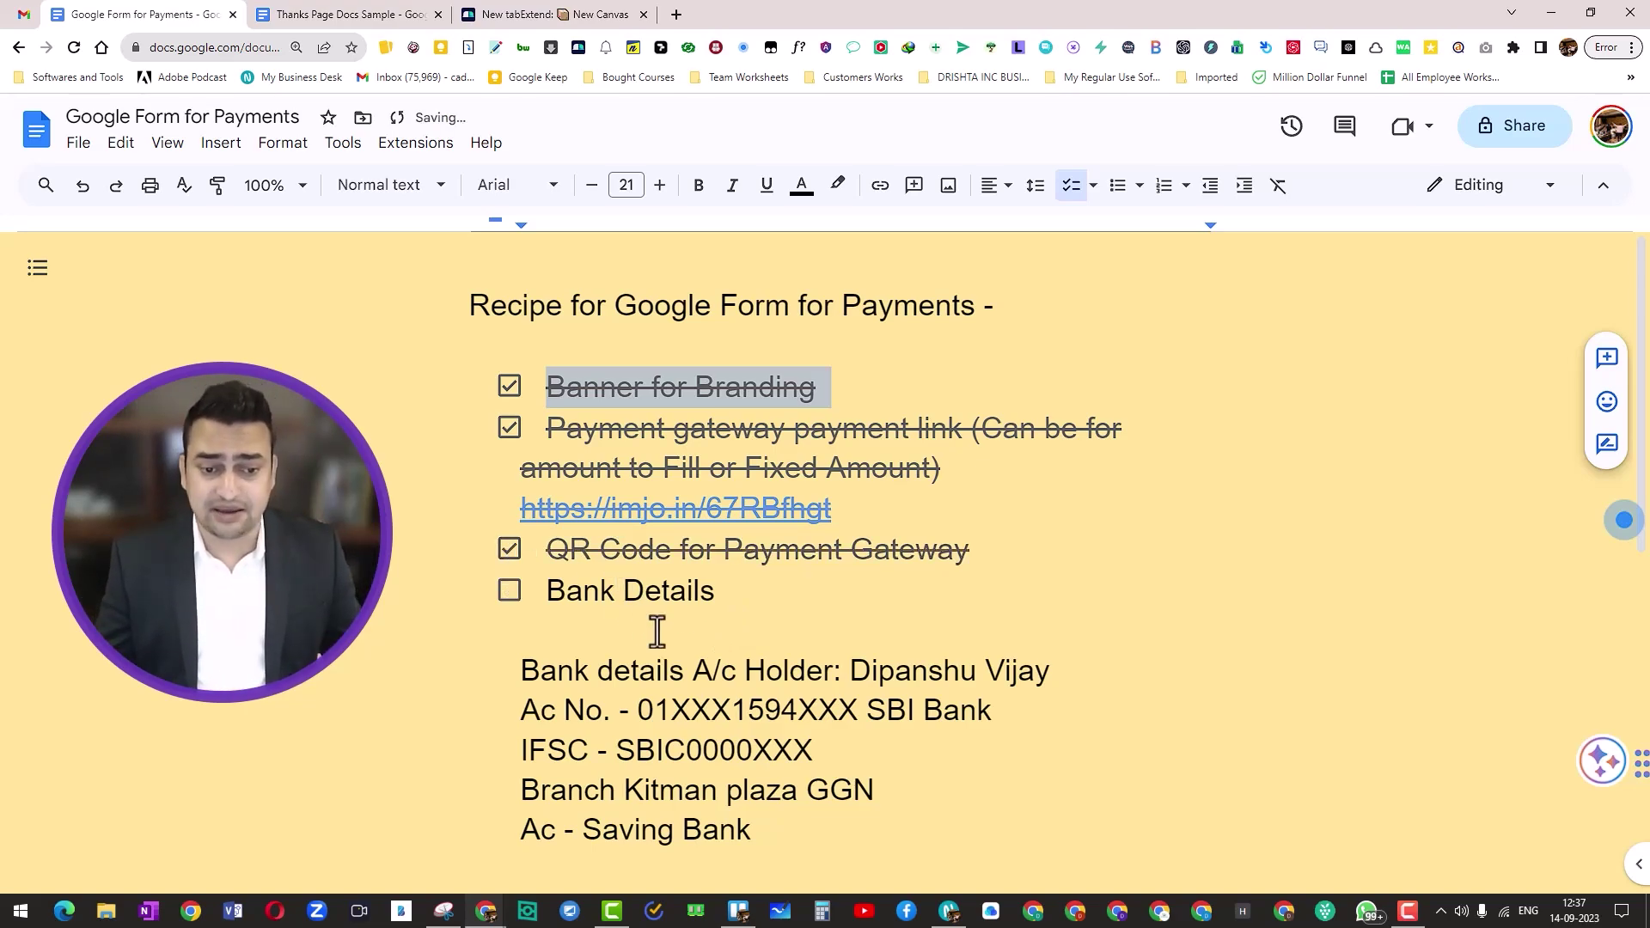
scroll(657, 631, down, 1)
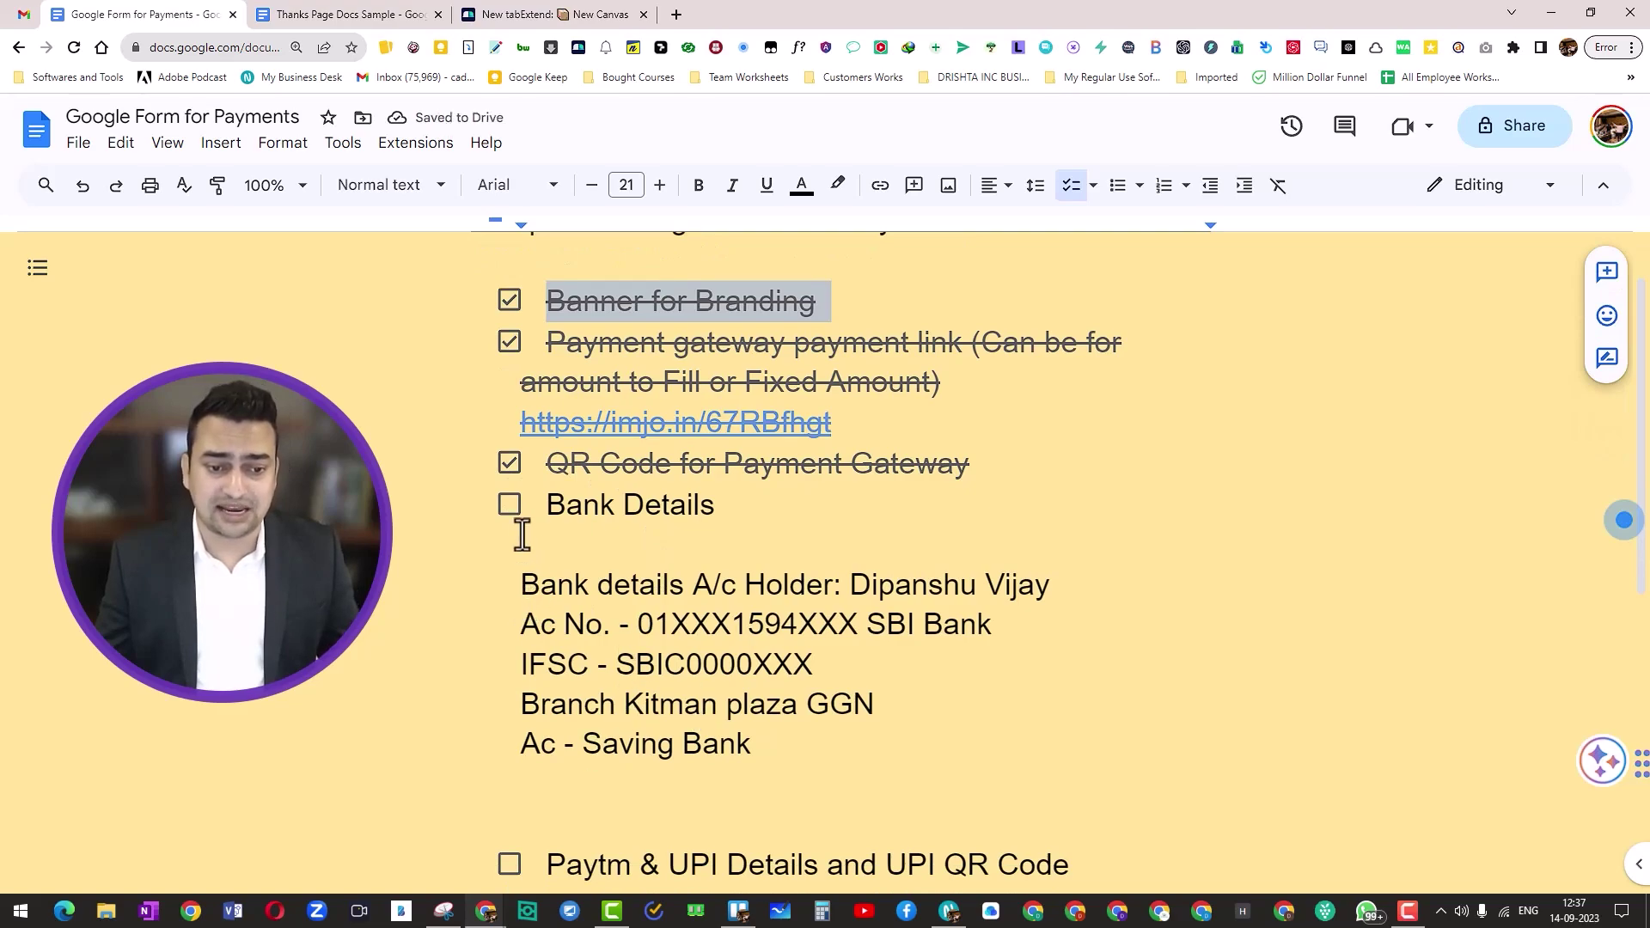
click(509, 507)
scroll(734, 767, down, 1)
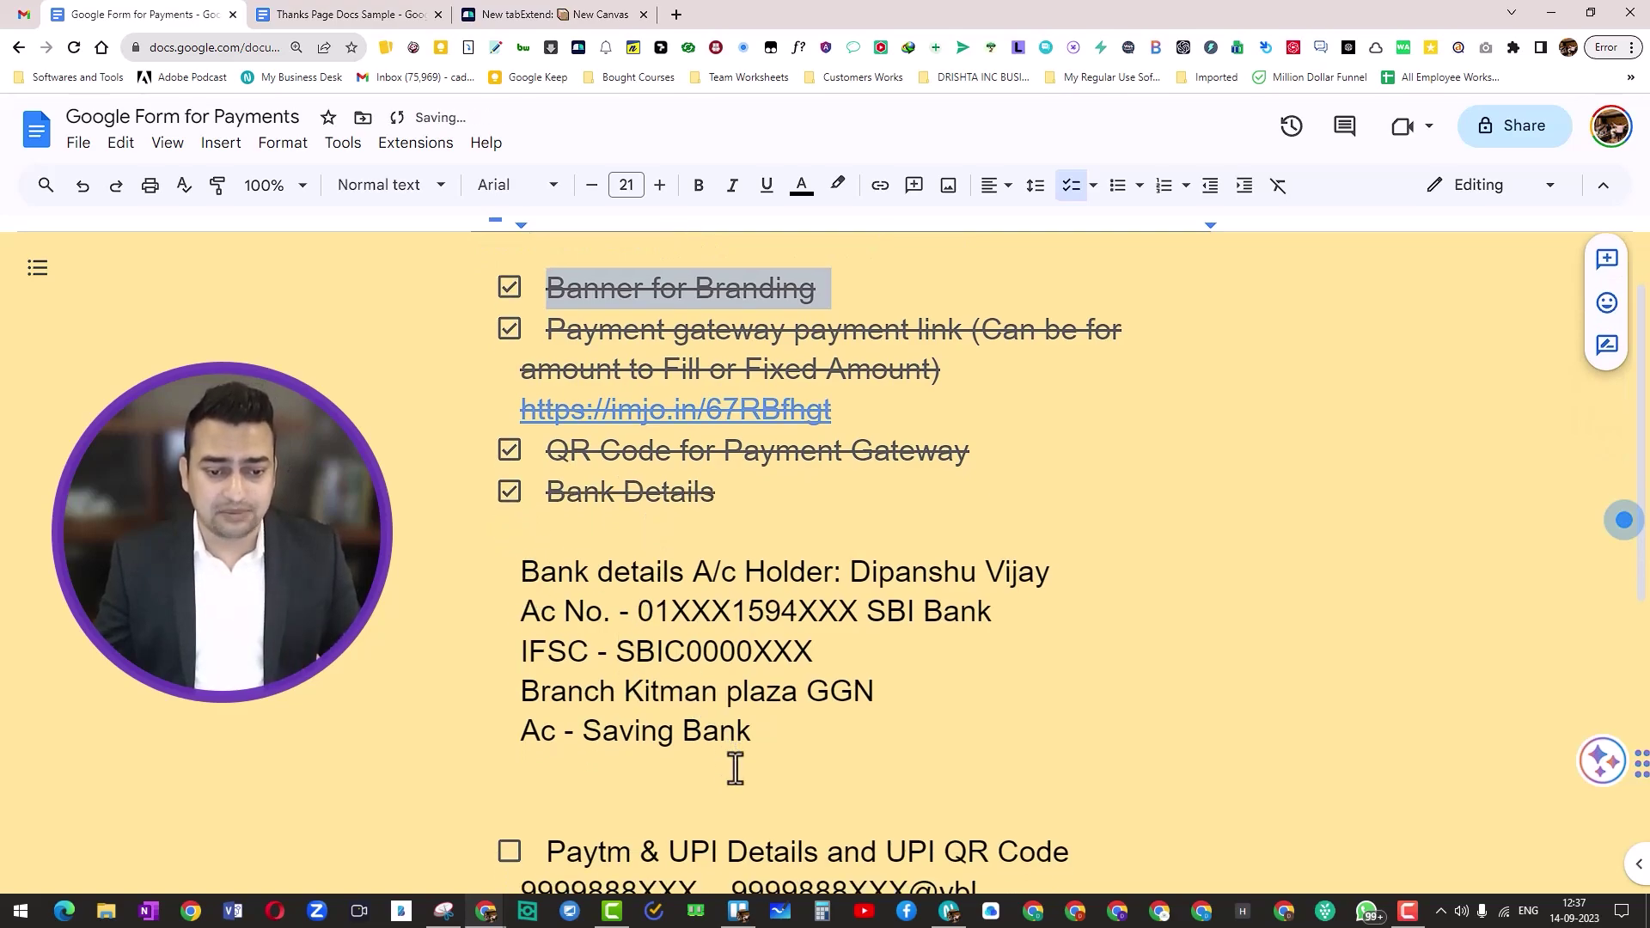
scroll(734, 768, down, 3)
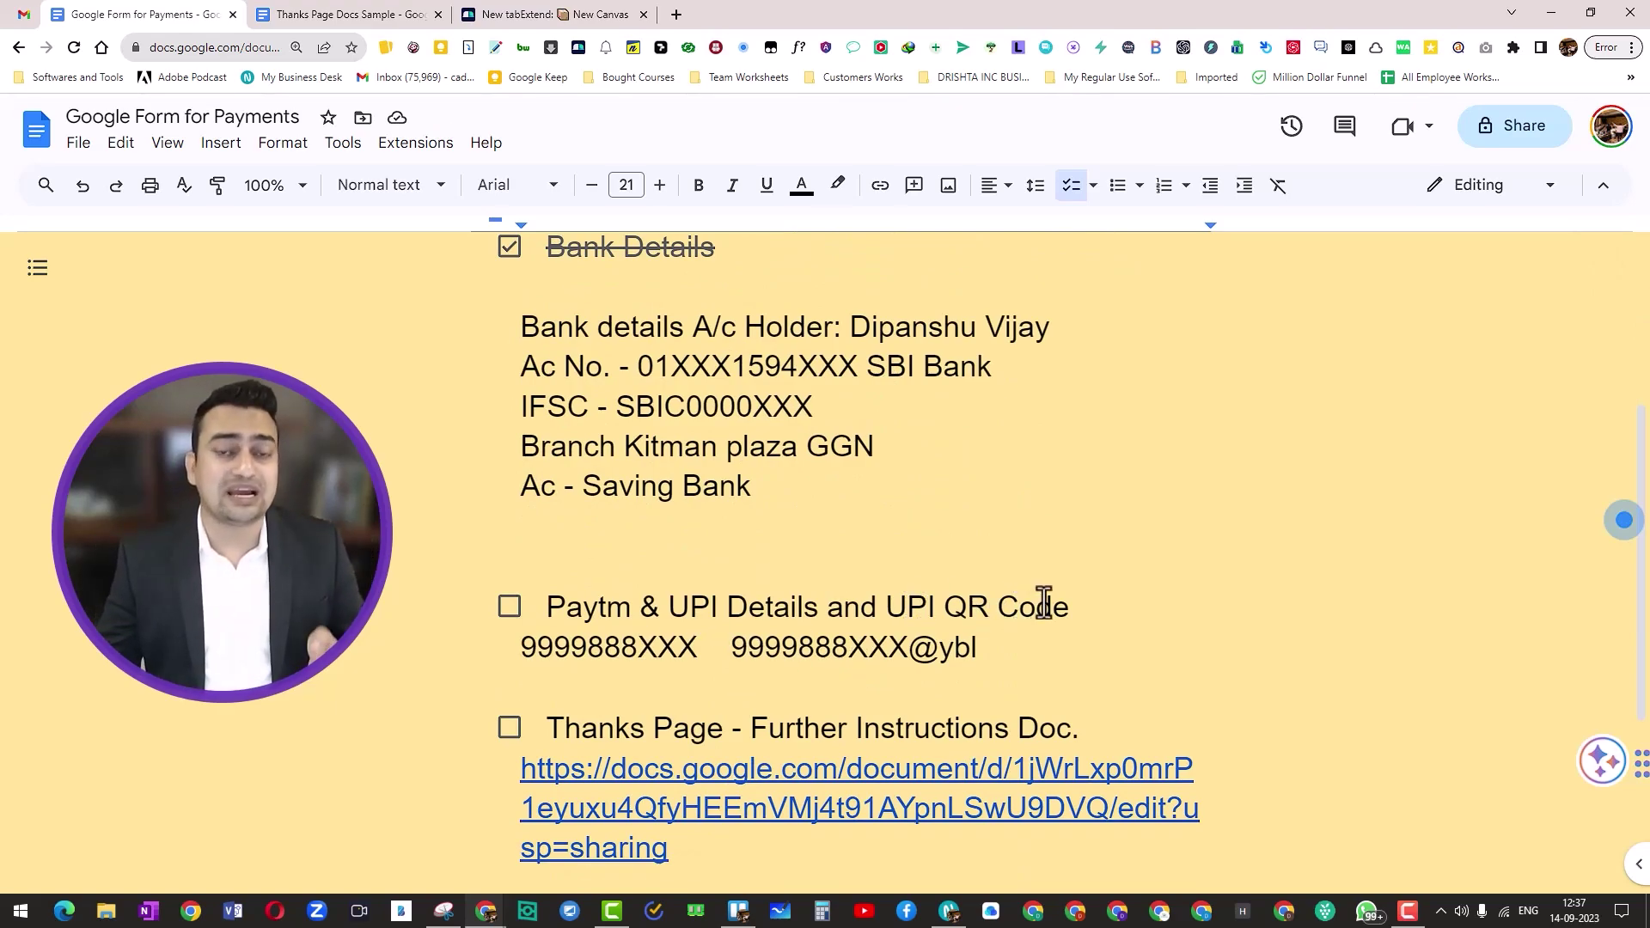
click(511, 610)
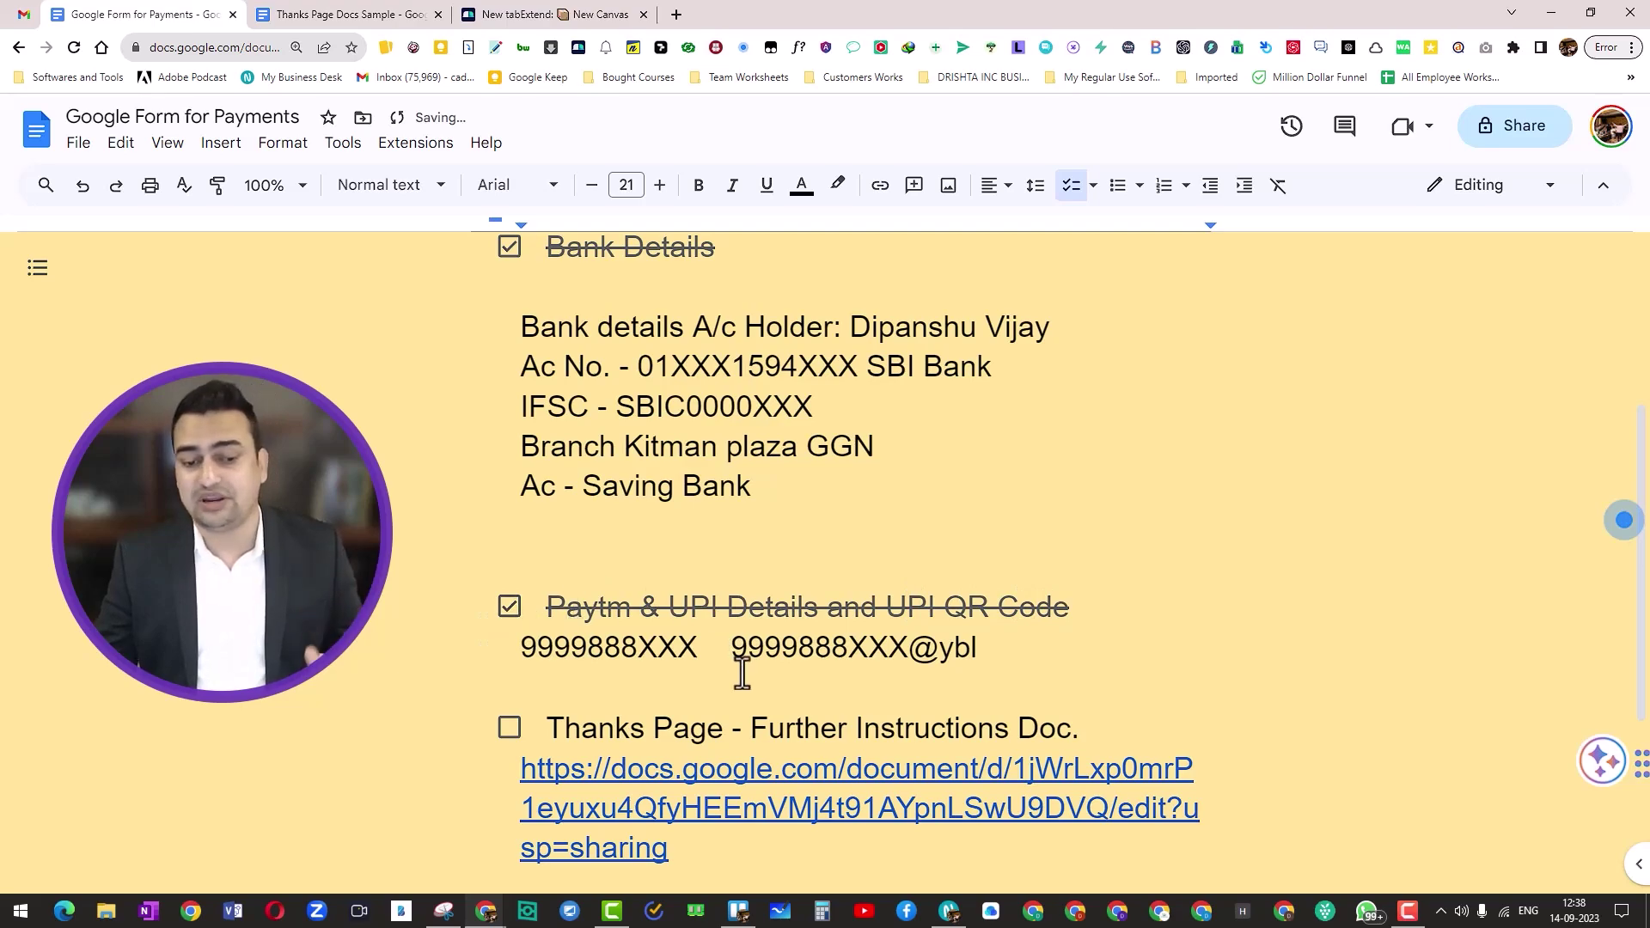
scroll(739, 674, down, 1)
scroll(741, 672, down, 1)
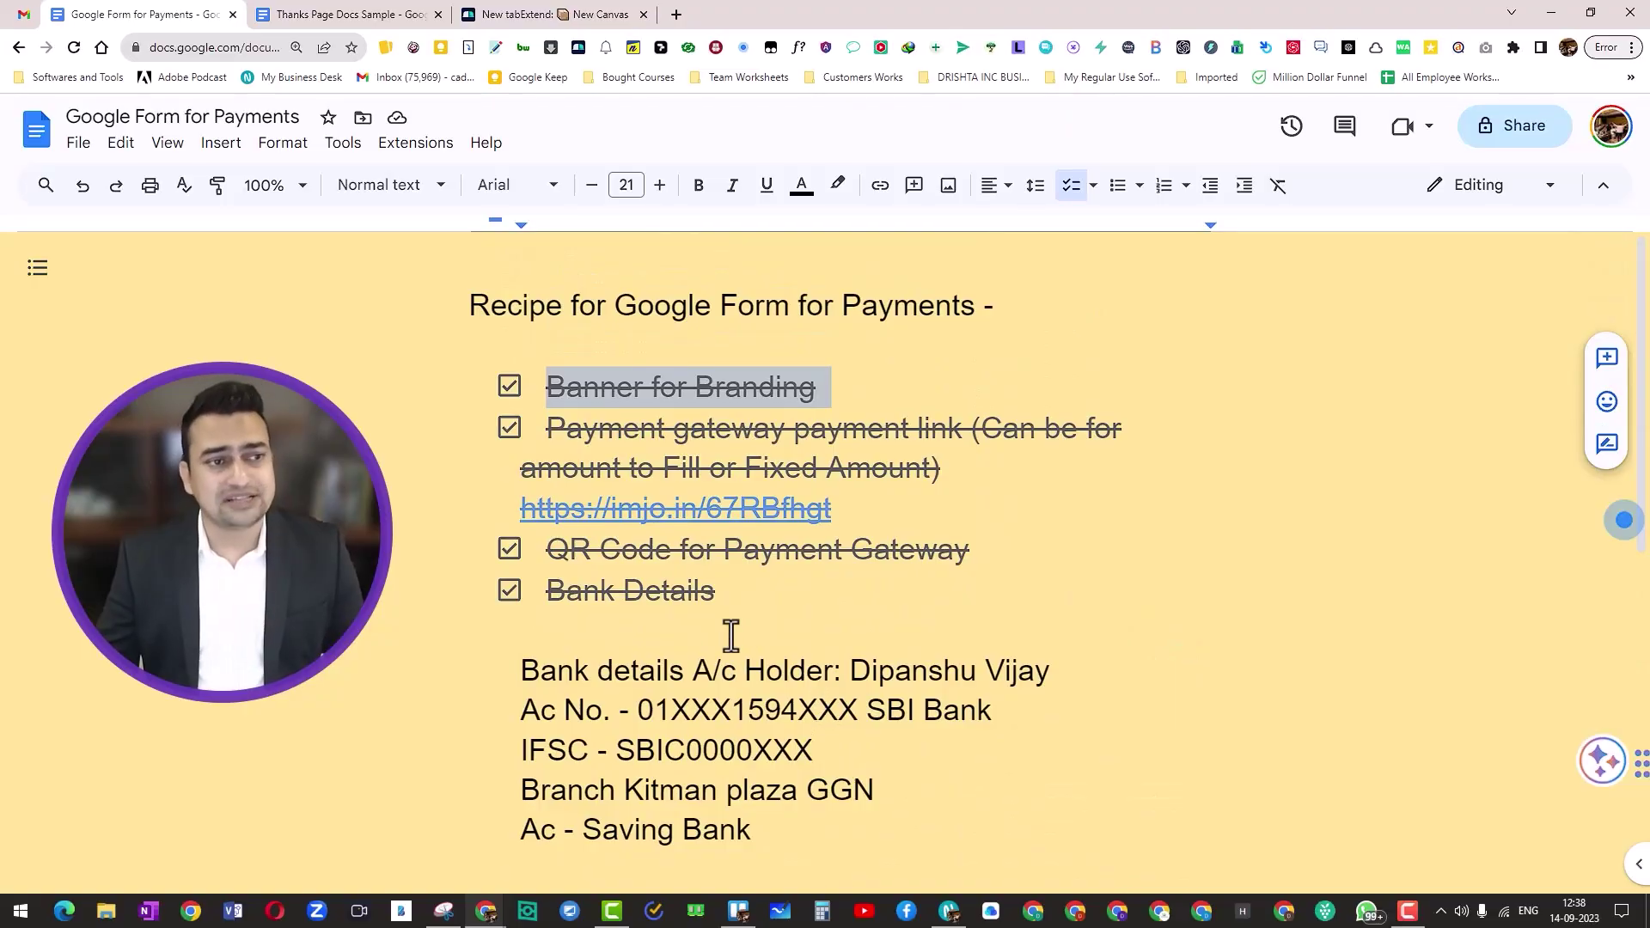
Step: Switch to the other Chrome profile and open Google Drive from Gmail's apps grid
click(1117, 911)
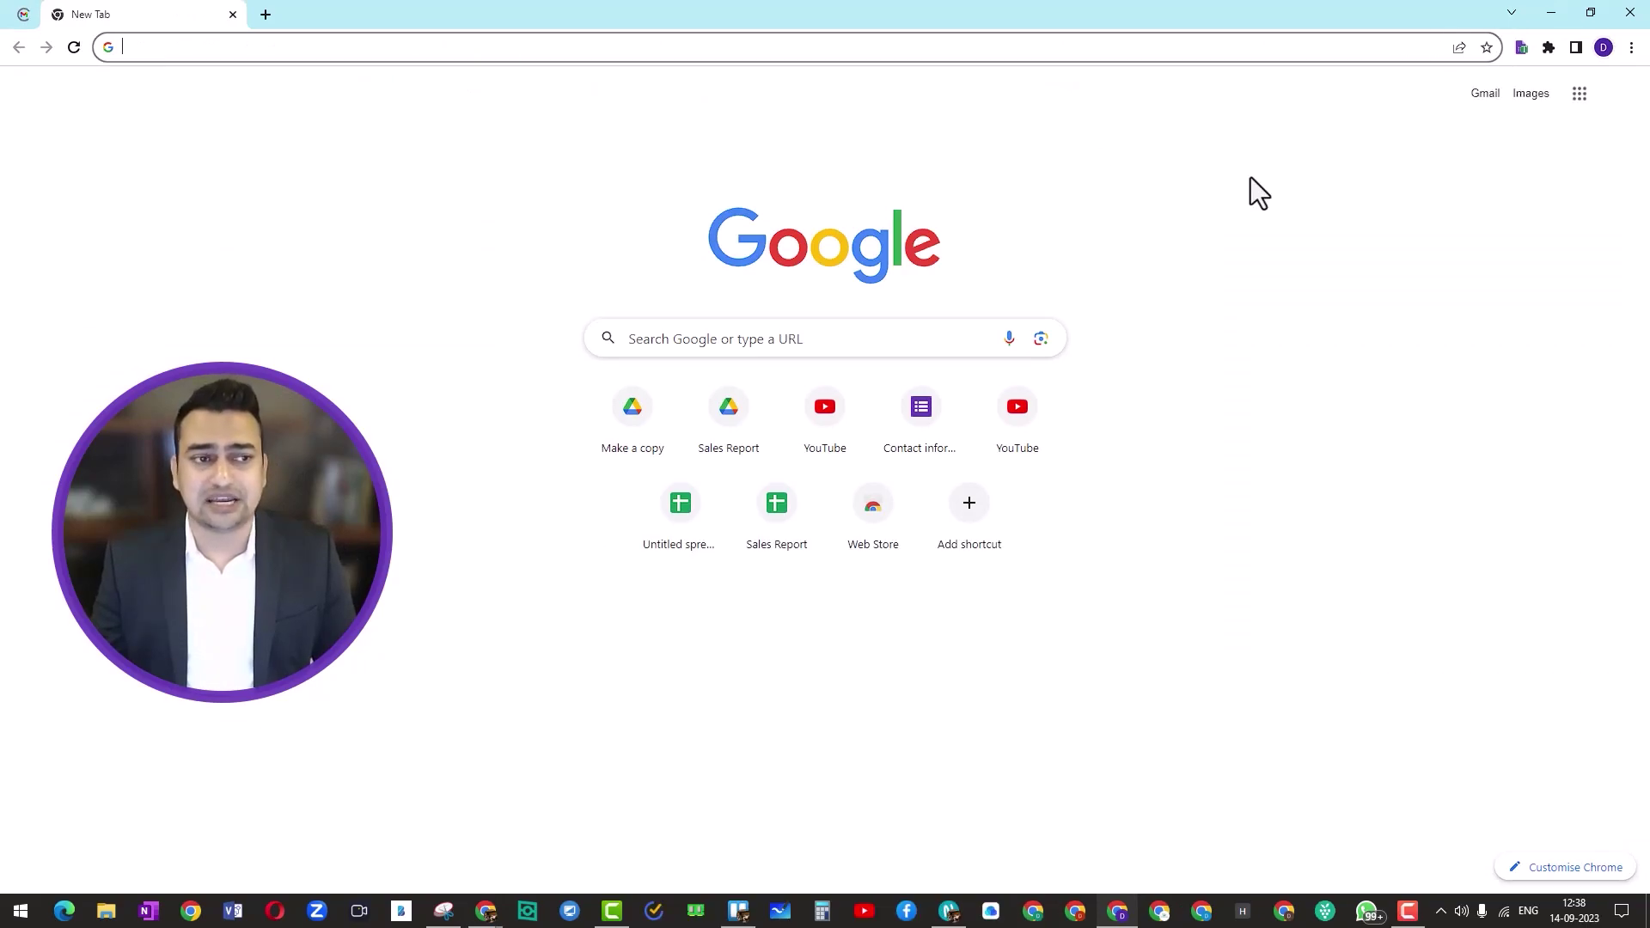
click(1484, 94)
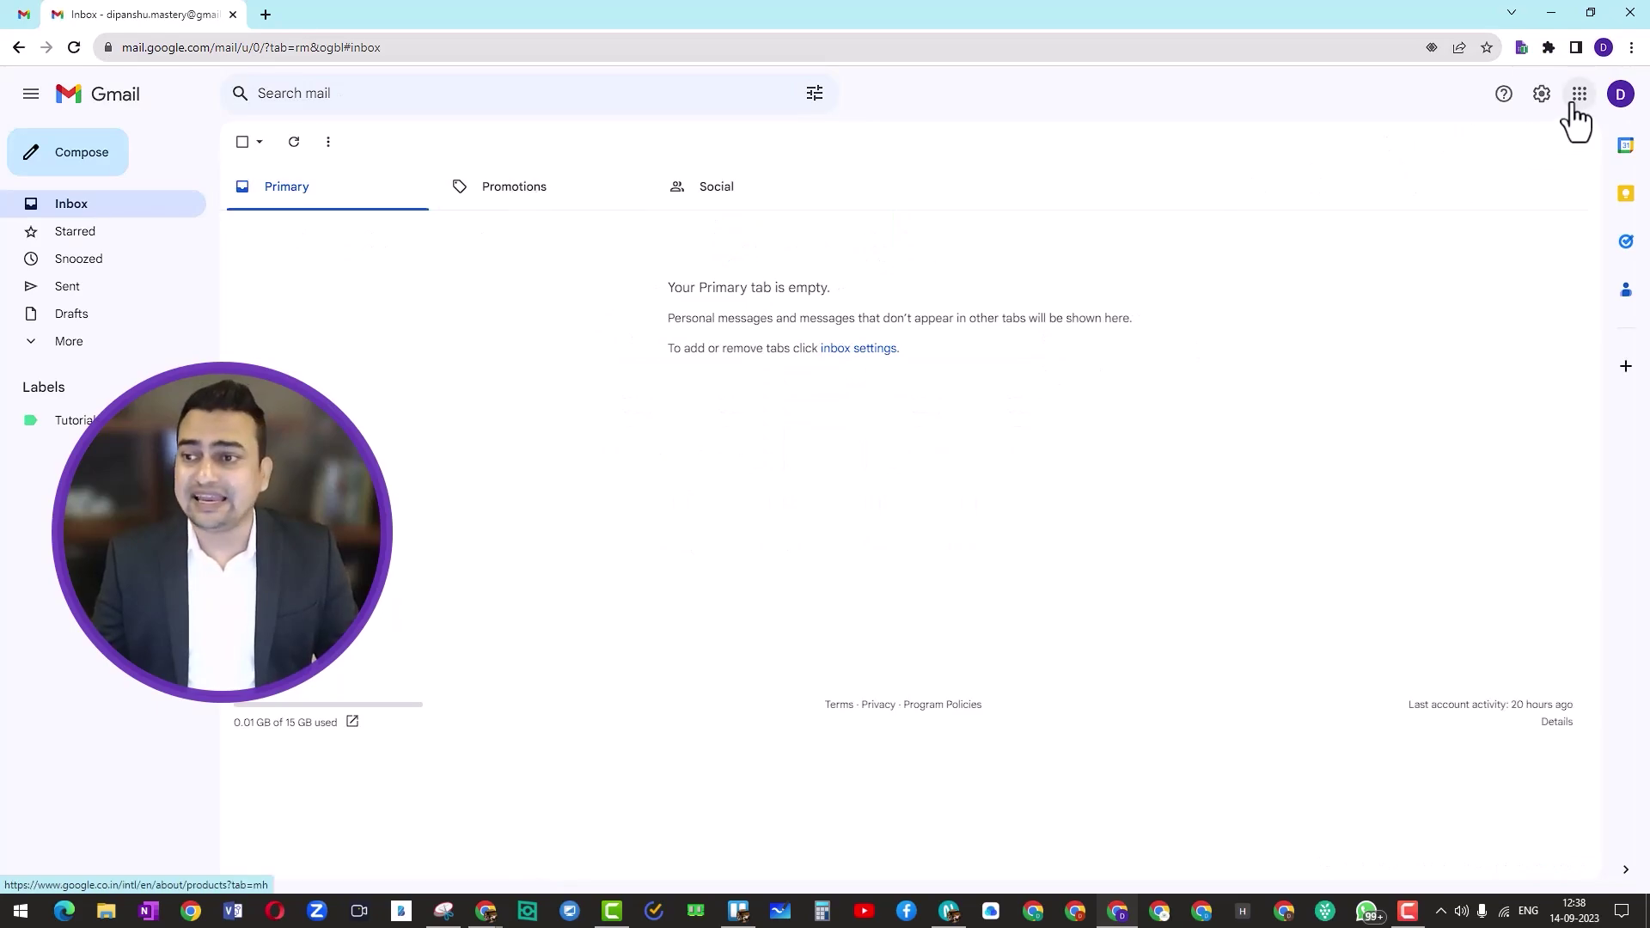
click(1577, 101)
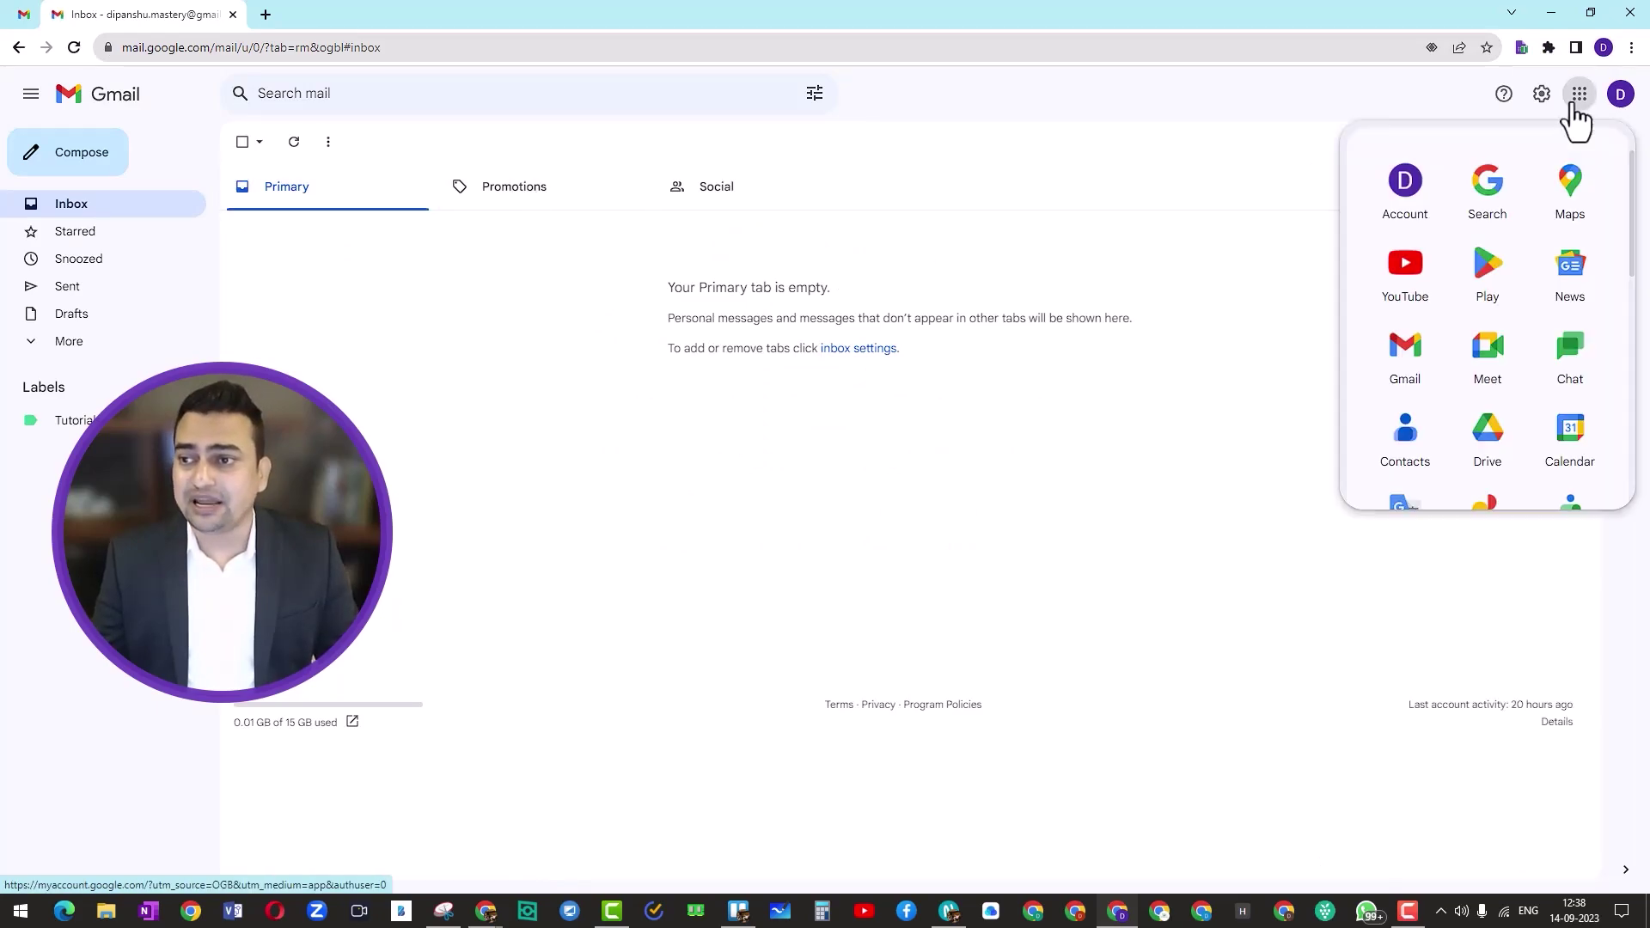
click(1495, 445)
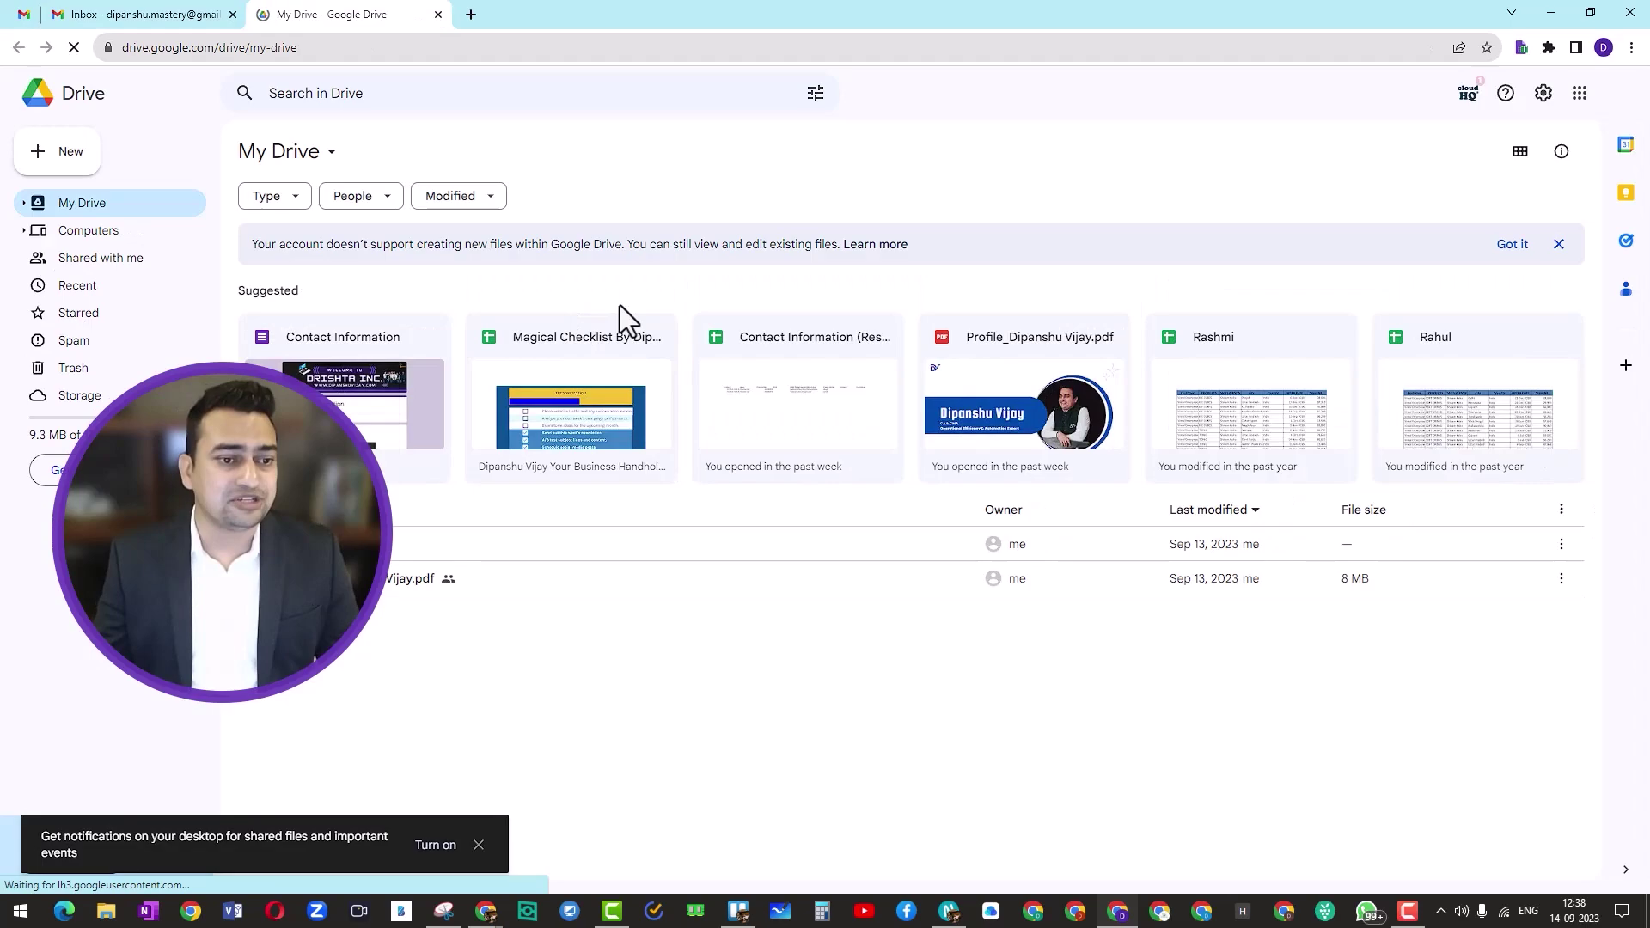
Step: Start a new Google Form from a template via Drive's New menu
click(58, 162)
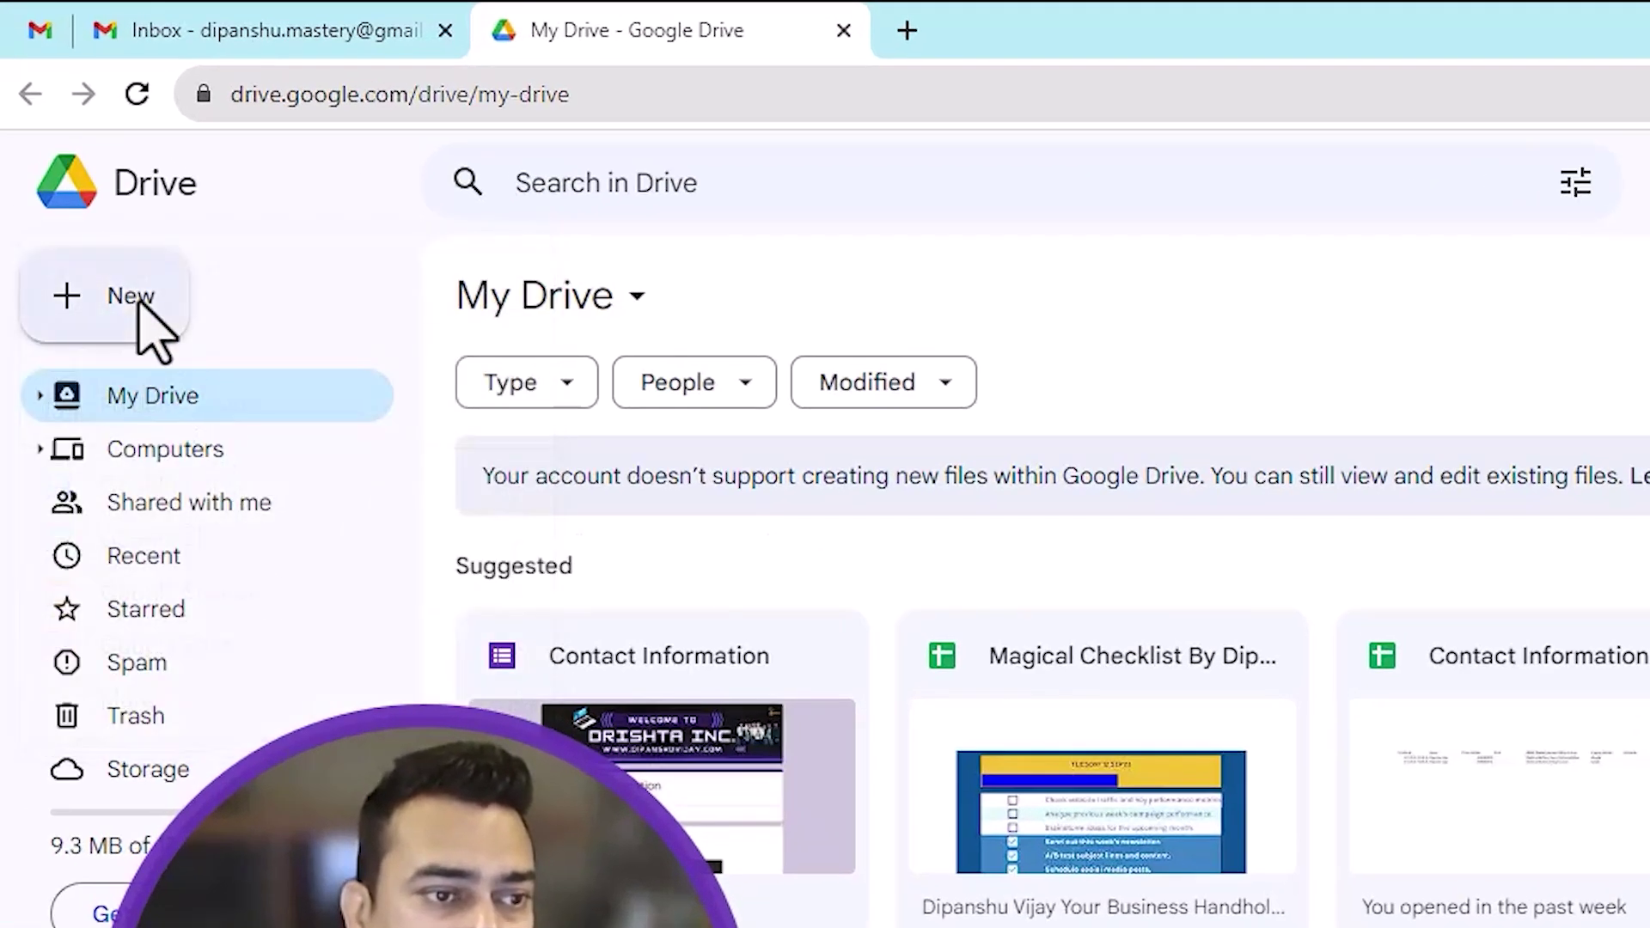
click(136, 301)
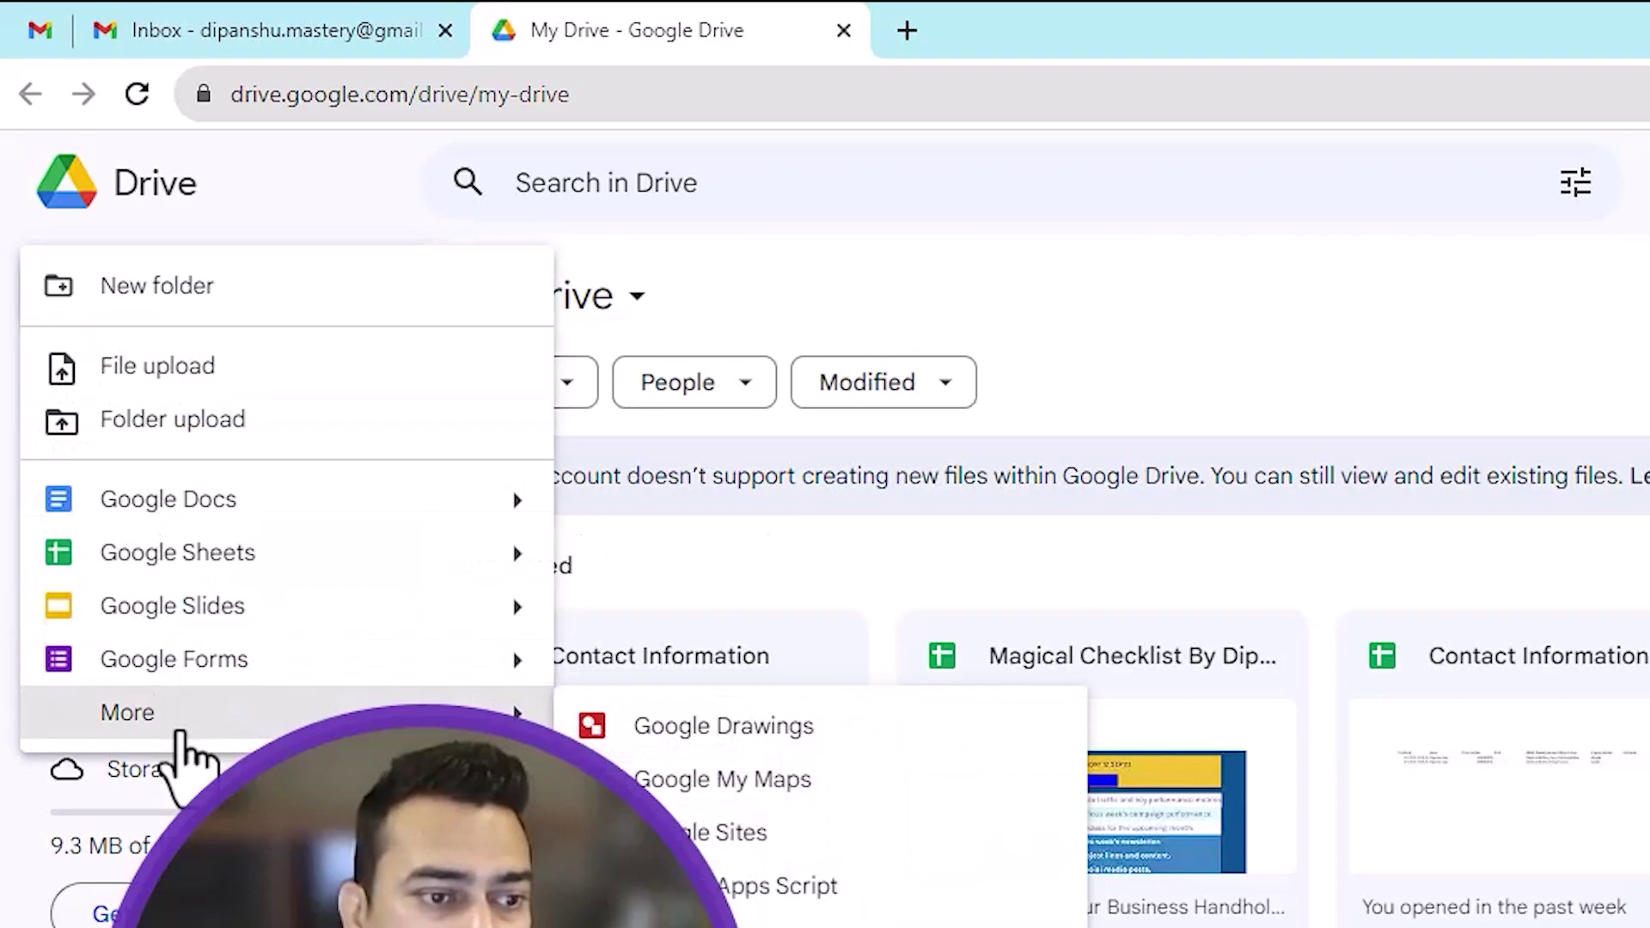
mouse_move(514, 679)
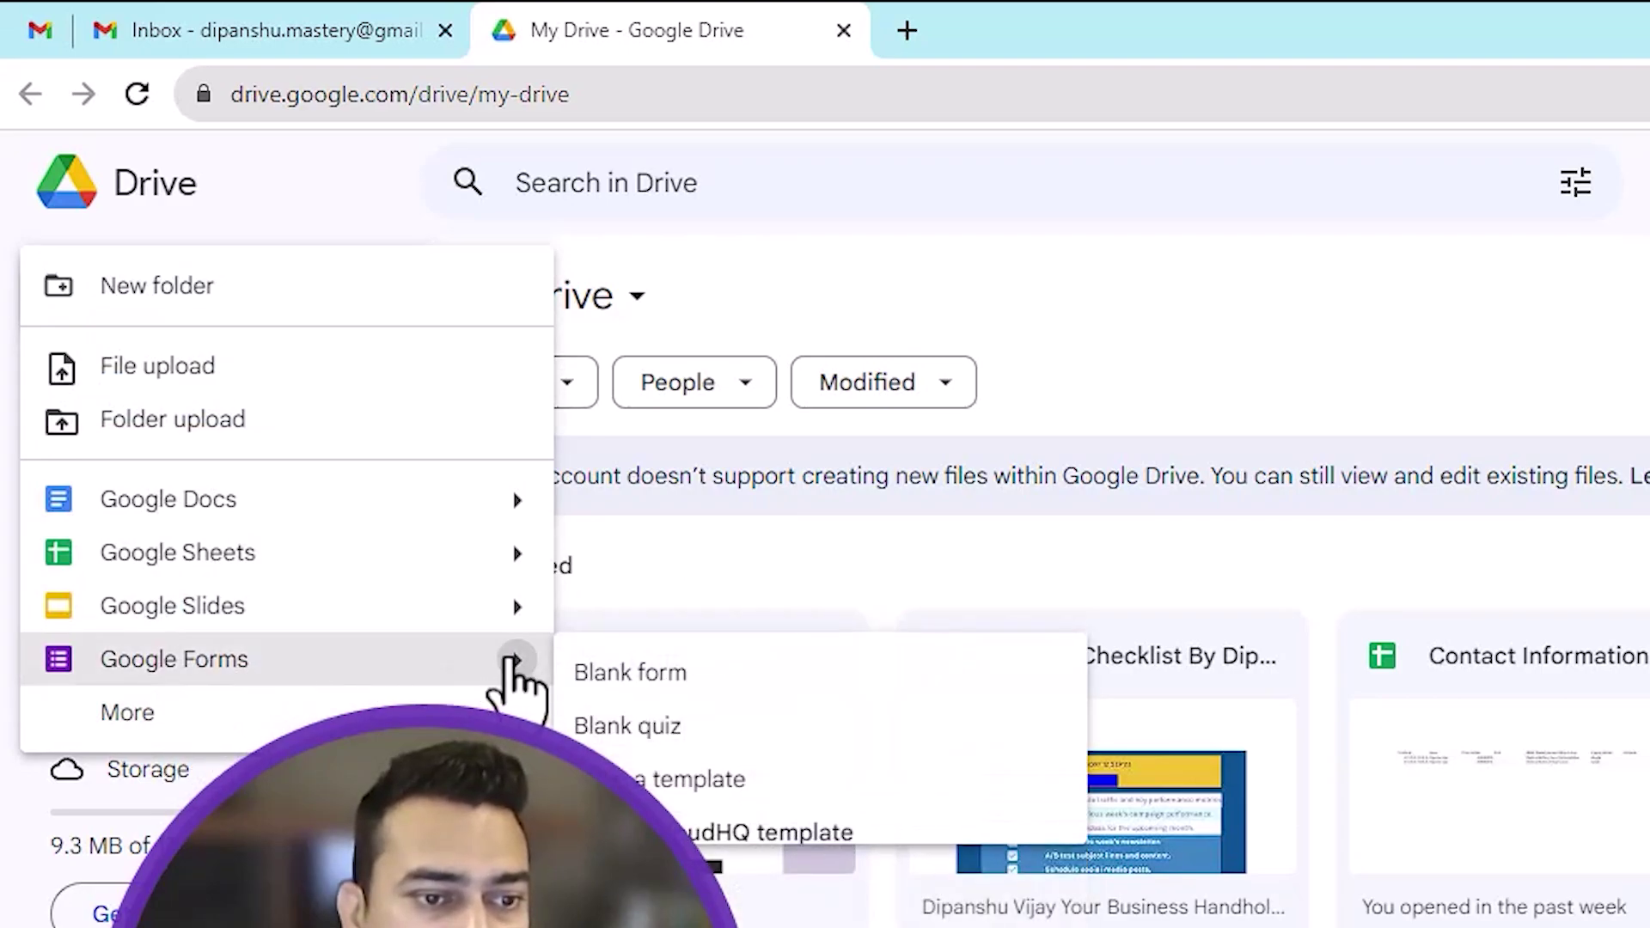
click(693, 779)
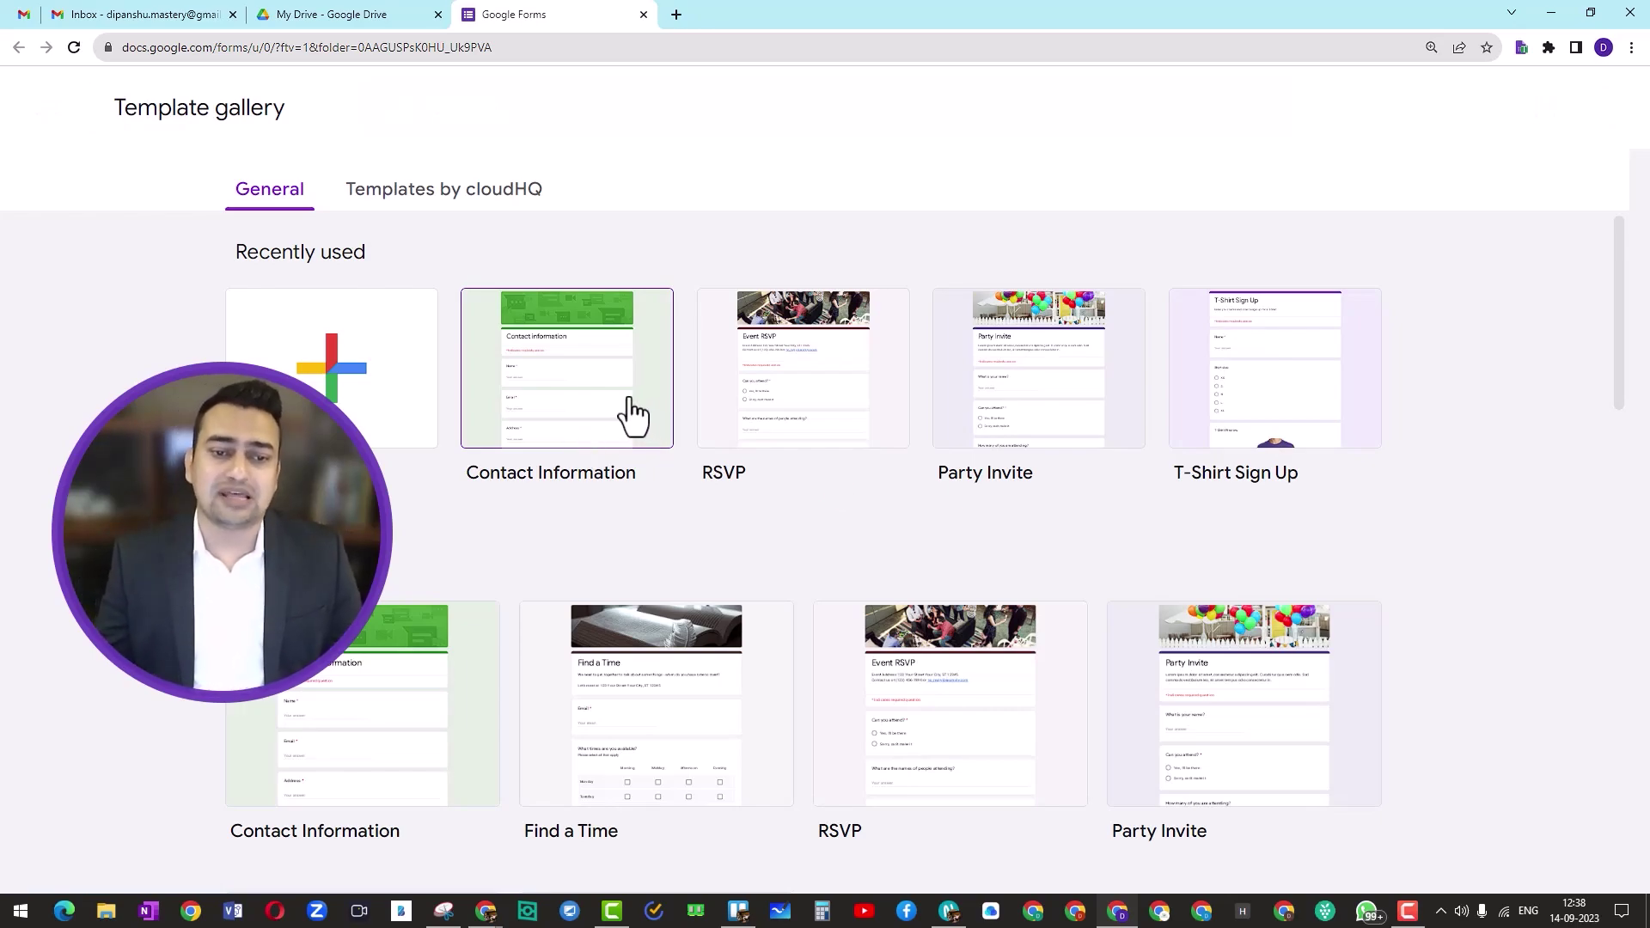
Step: Start a form from the Contact Information template and title it 'Payment Form'
click(576, 392)
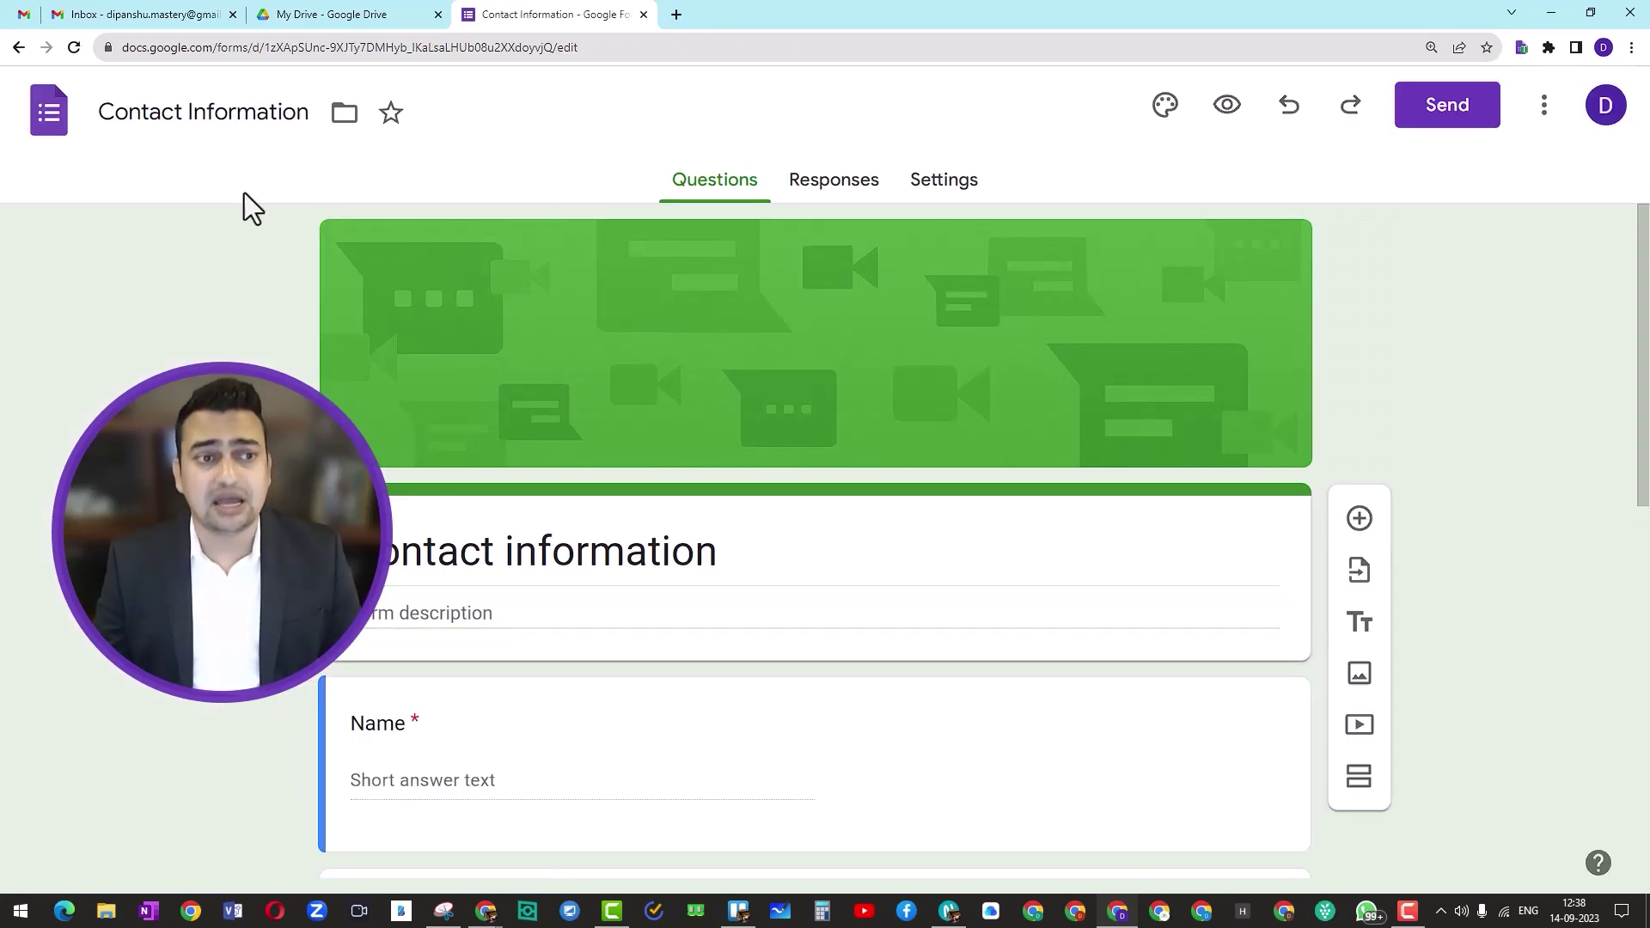
click(239, 121)
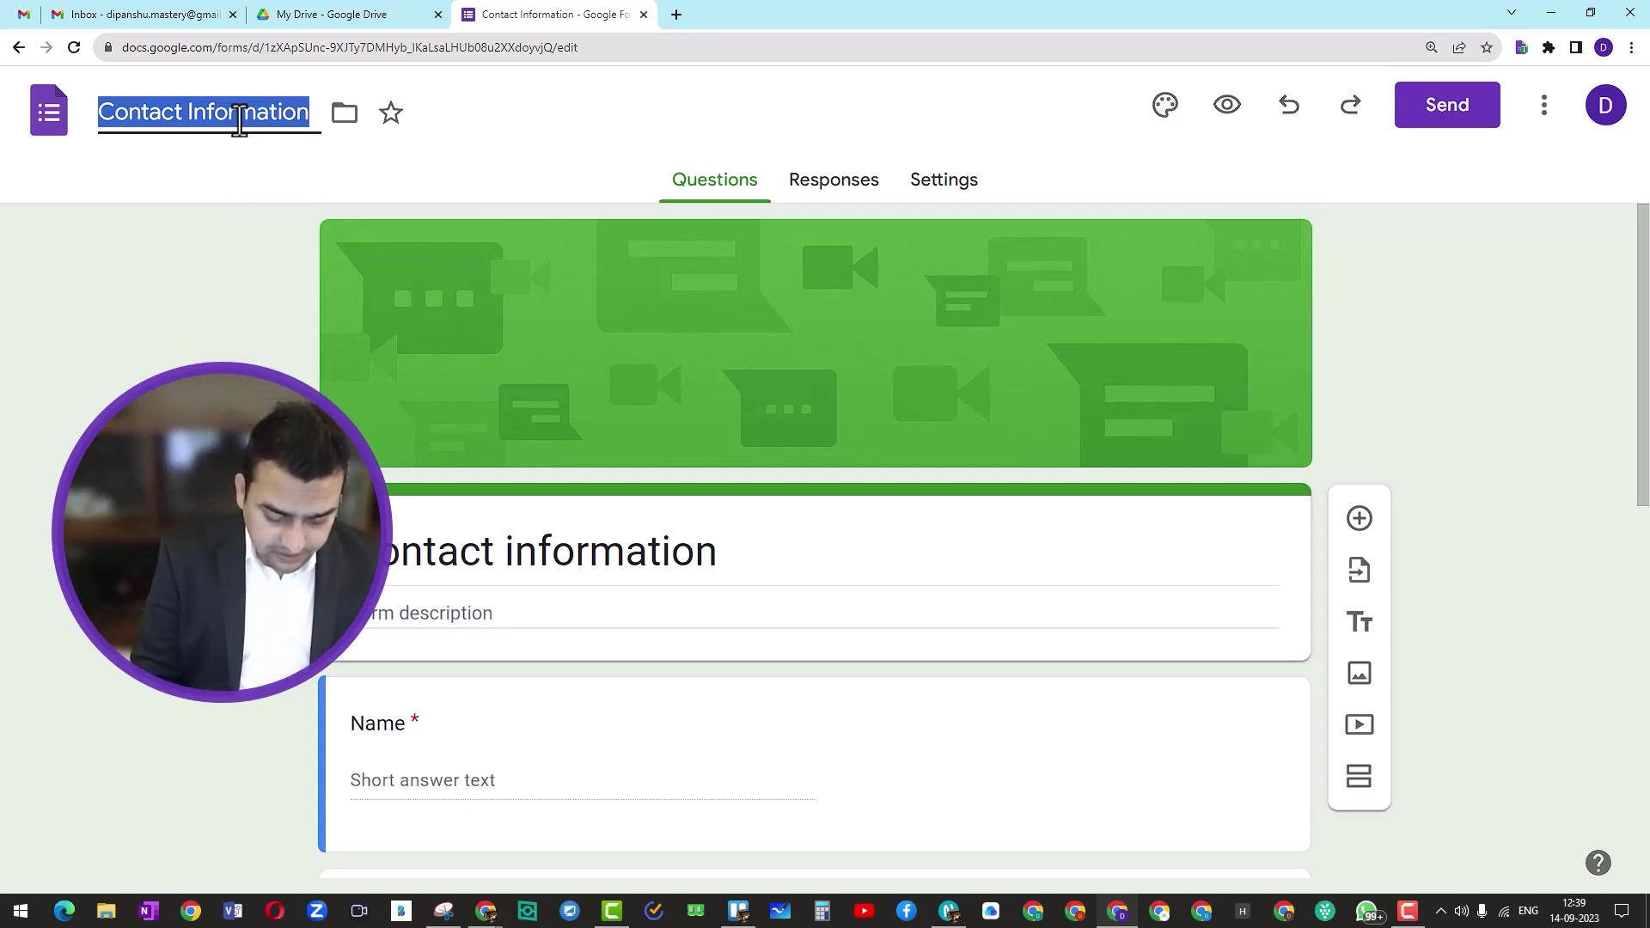
text(Payment Fo)
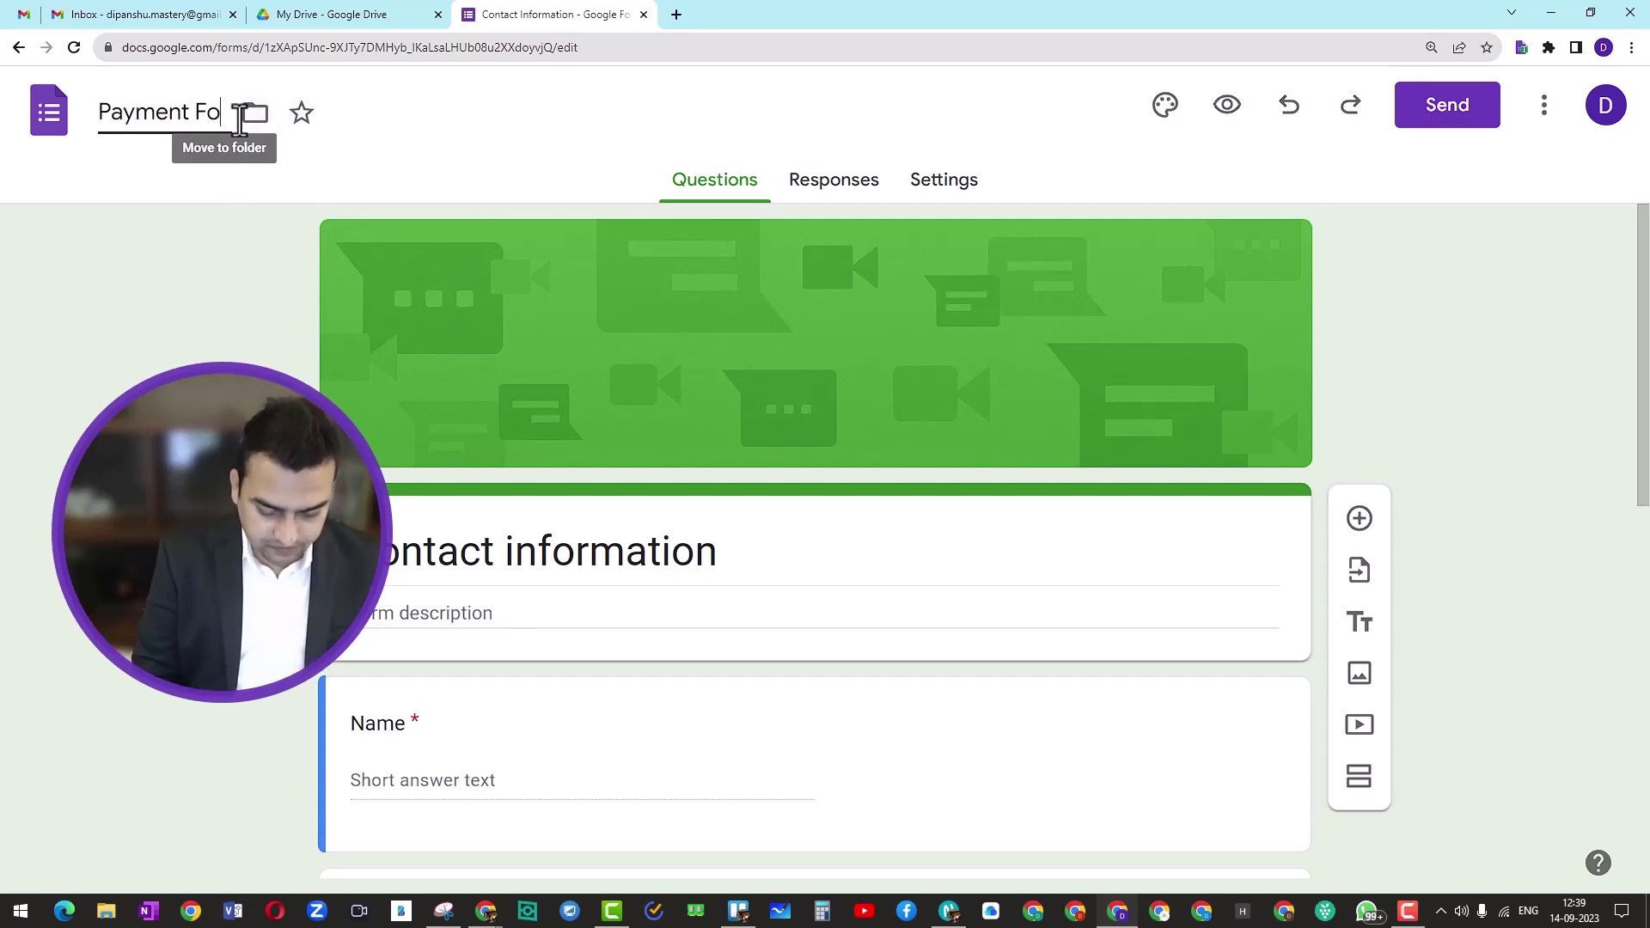
text(rm)
click(190, 324)
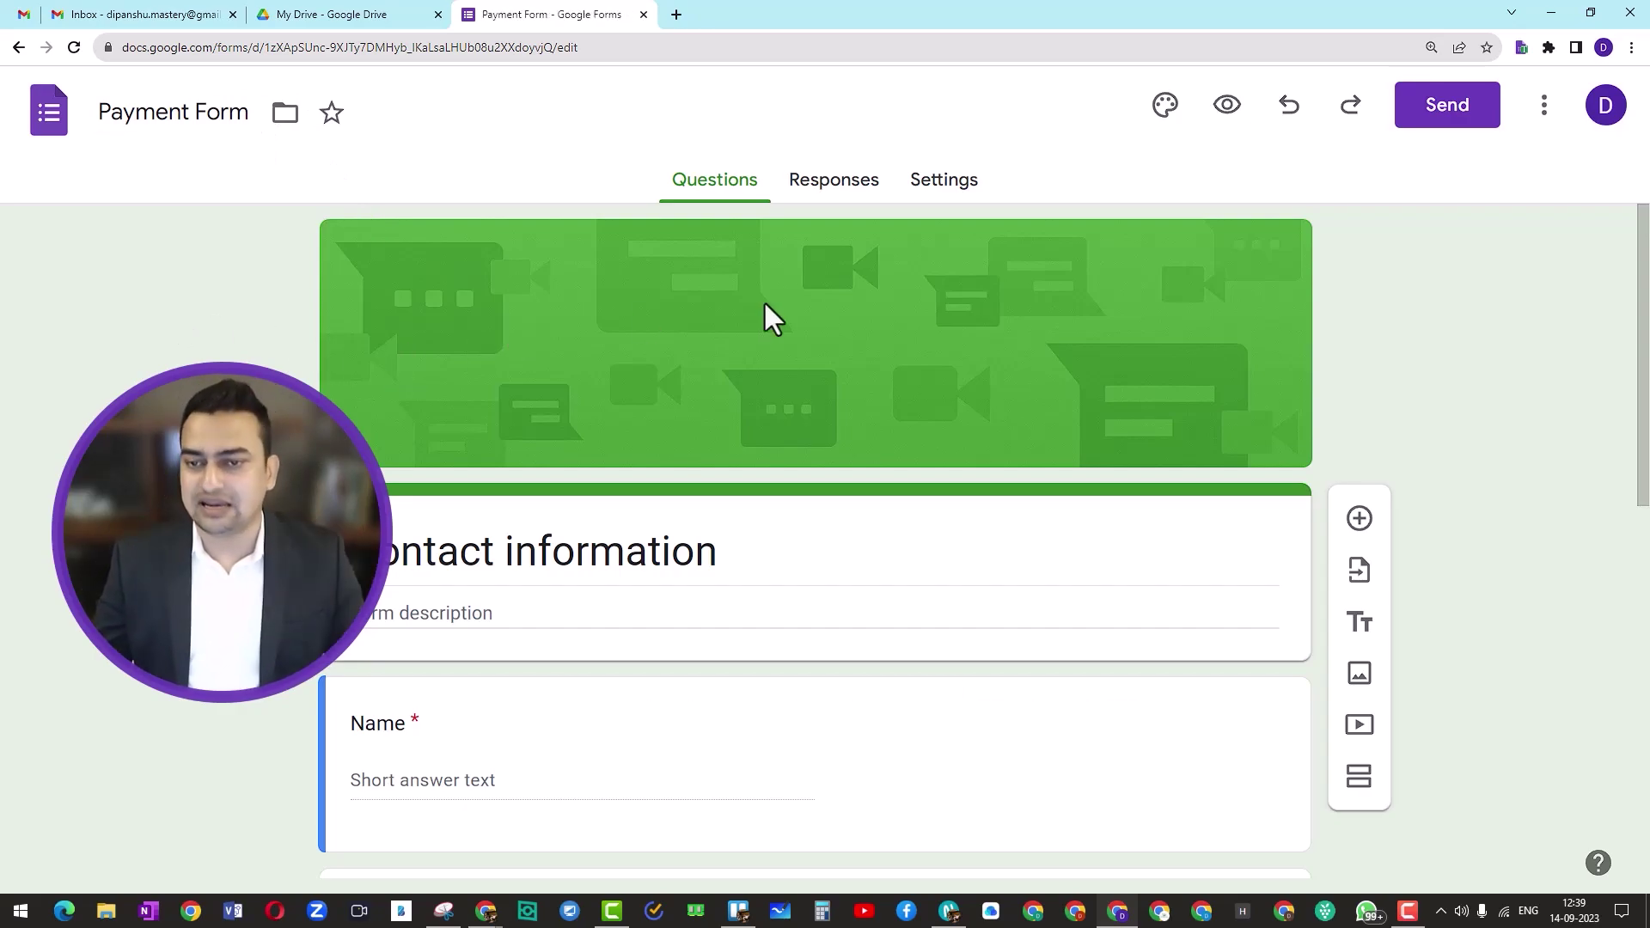
click(1165, 104)
Step: Upload Google Form Cover.png as the form's header image
scroll(1357, 683, down, 2)
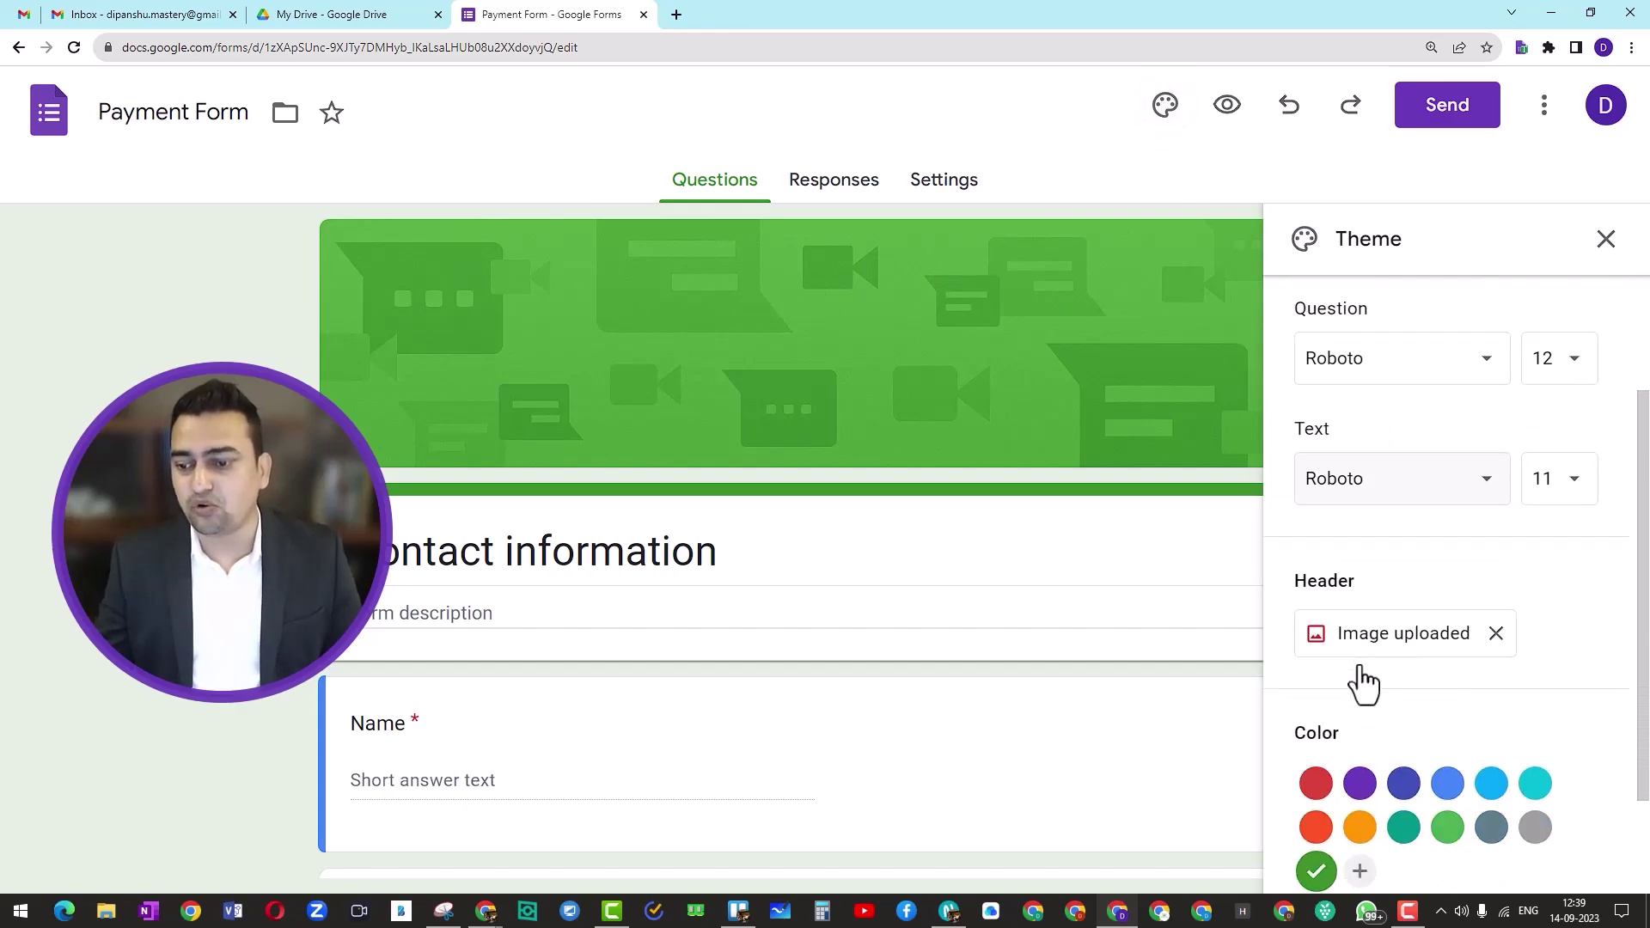
click(1392, 649)
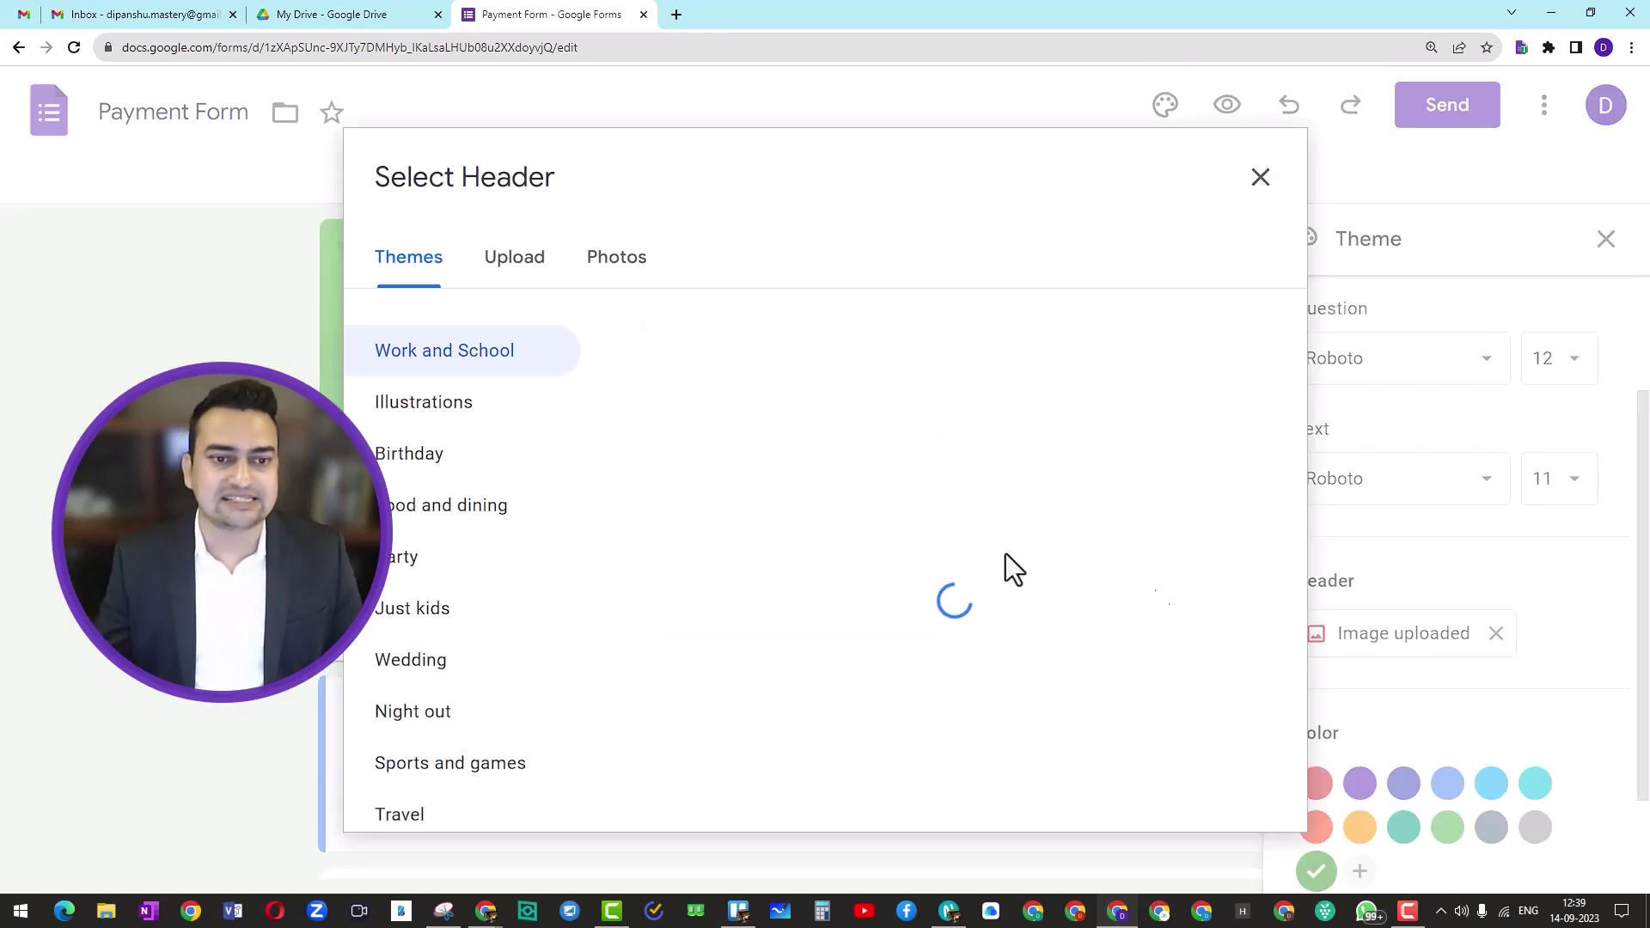
click(513, 262)
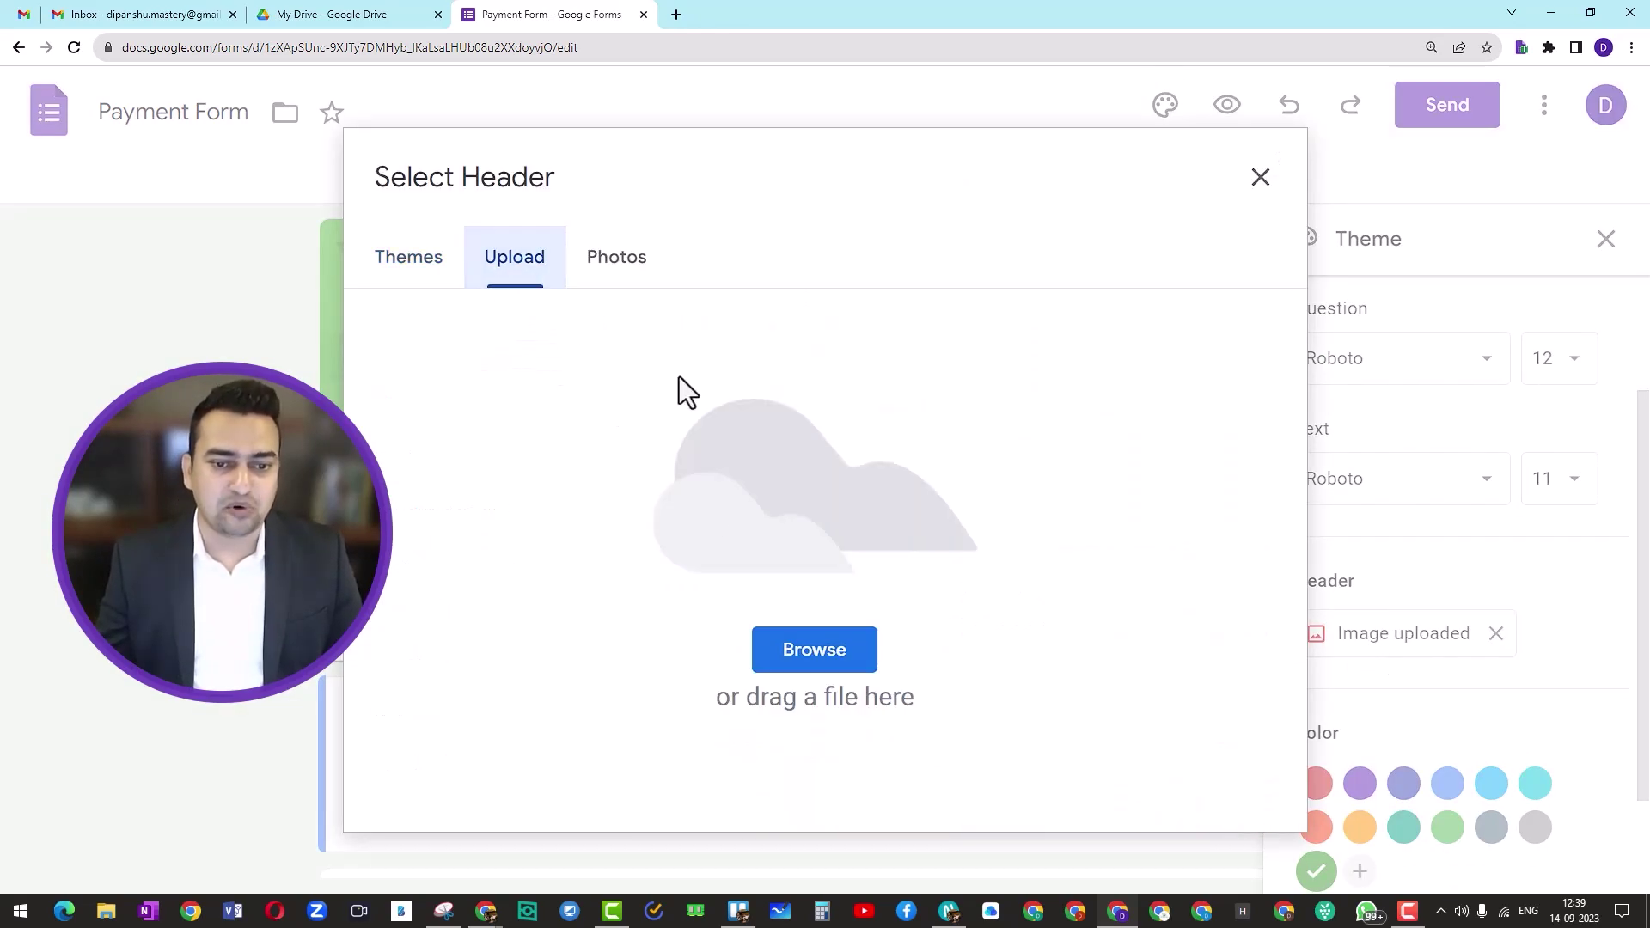
click(778, 653)
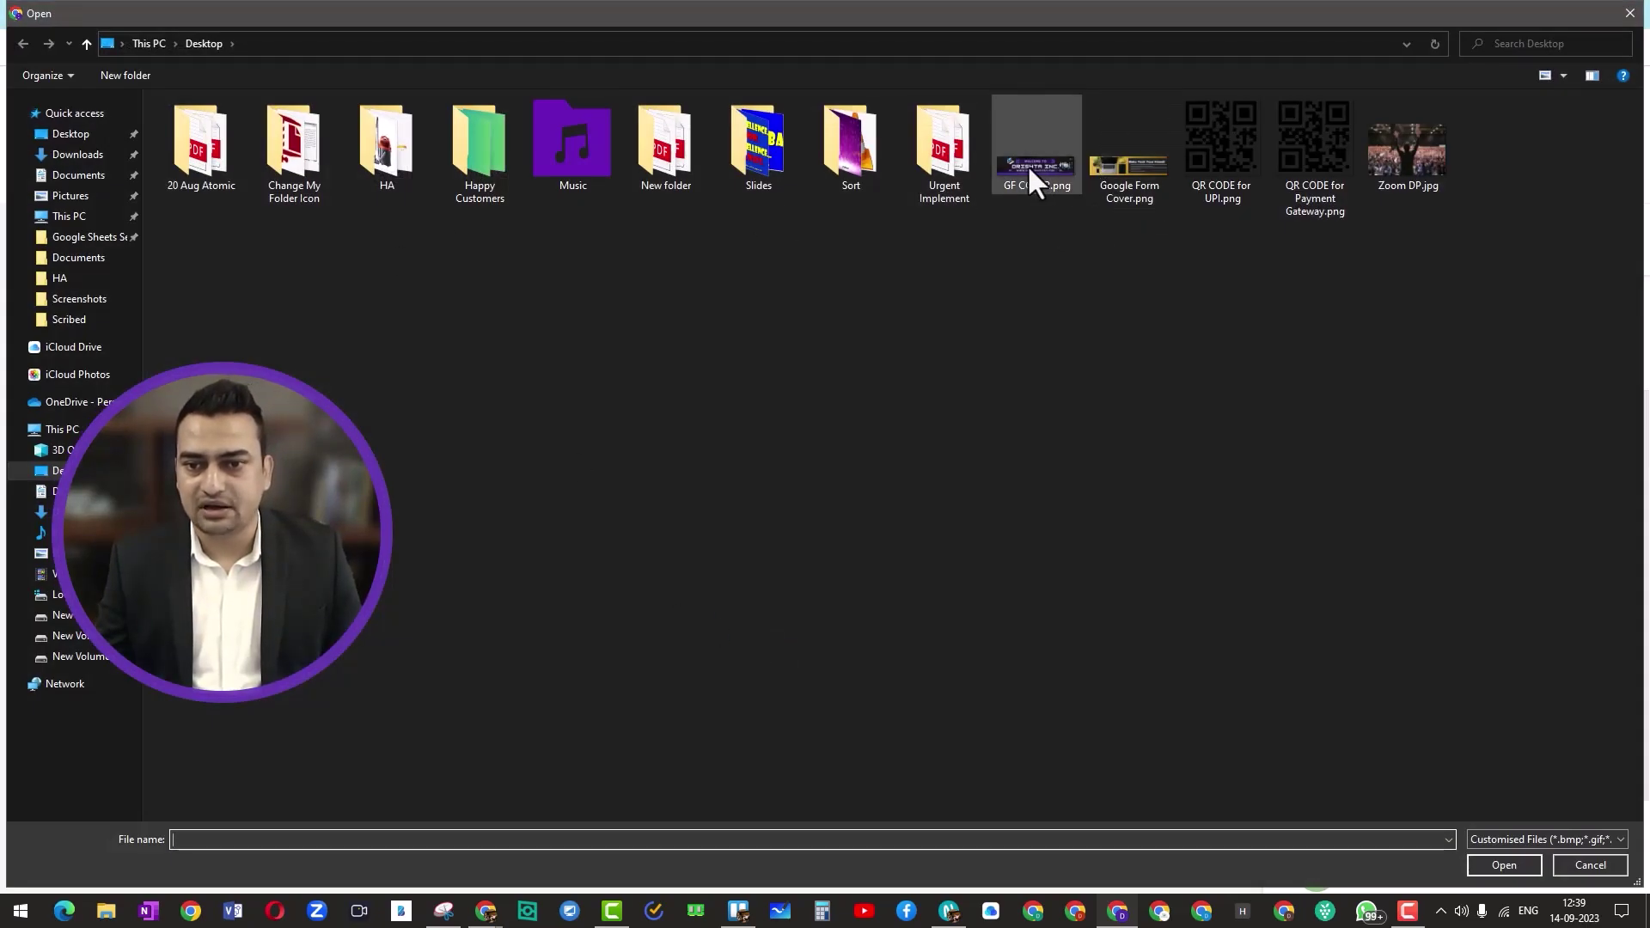
click(1119, 161)
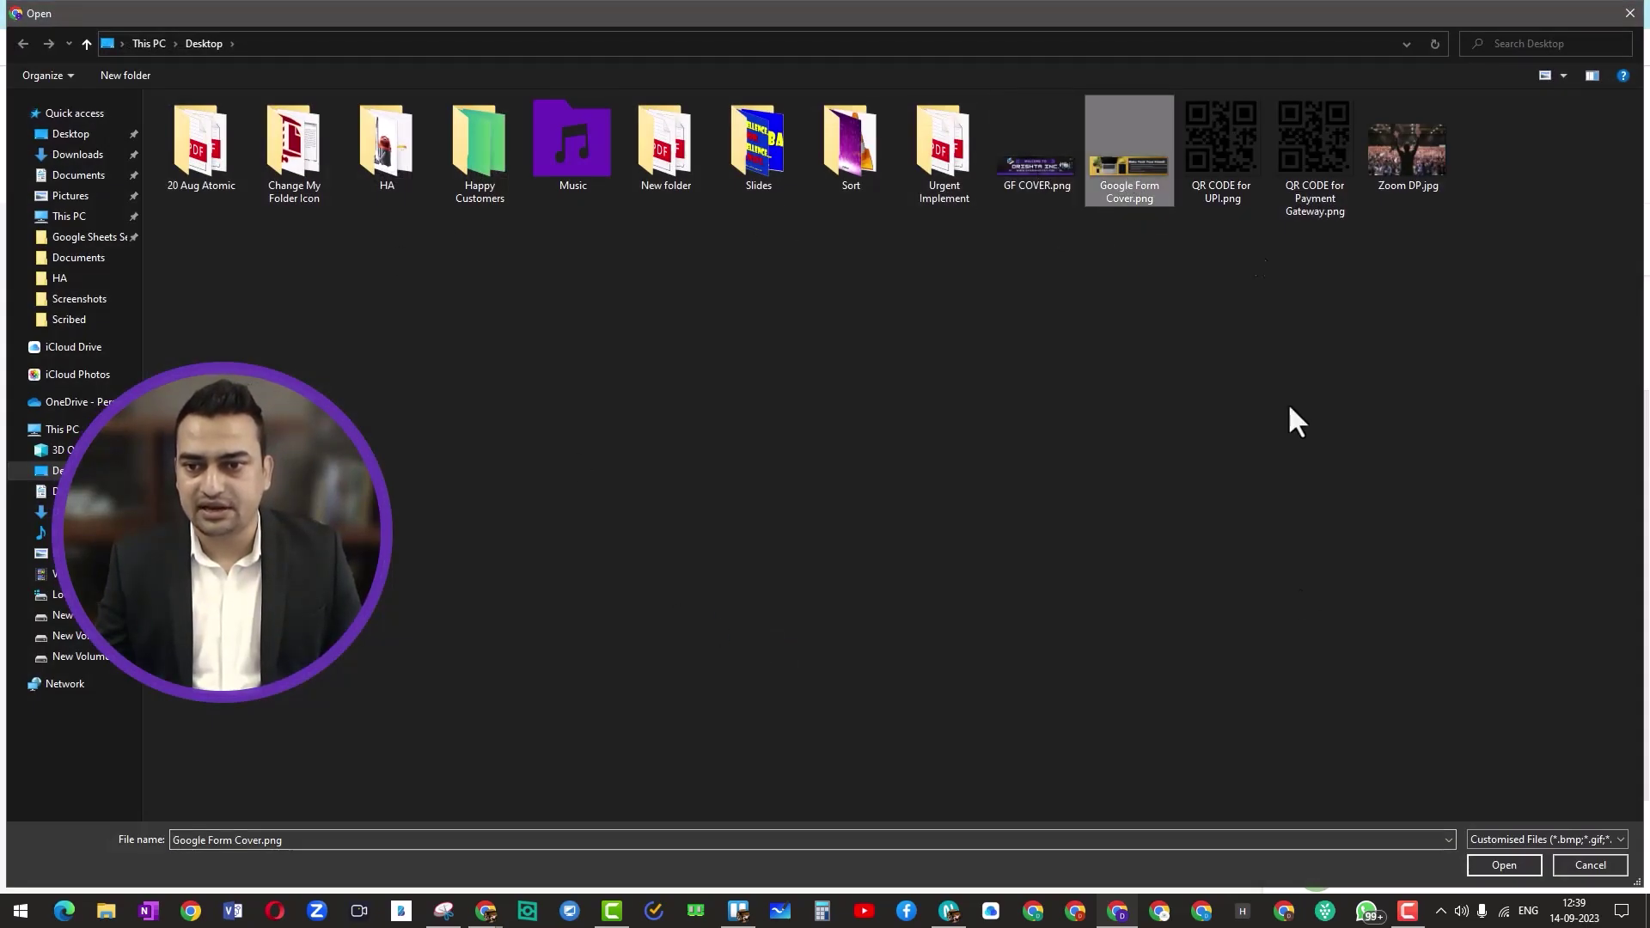
click(1502, 864)
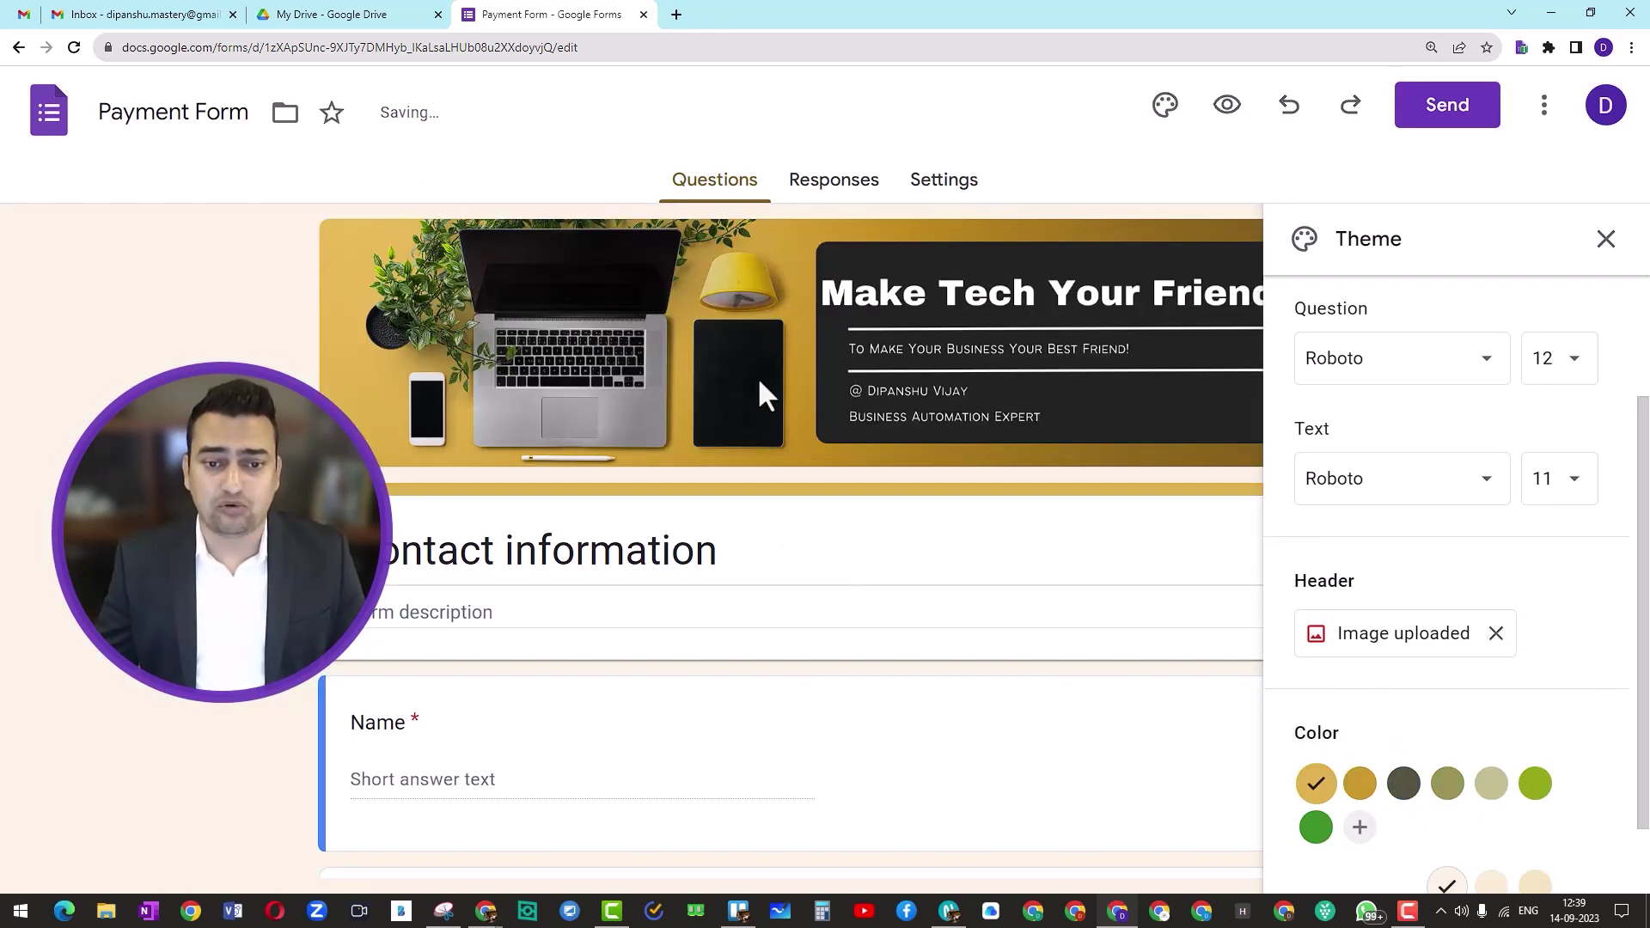
Step: Set the form background to the darker beige swatch
scroll(1556, 854, down, 1)
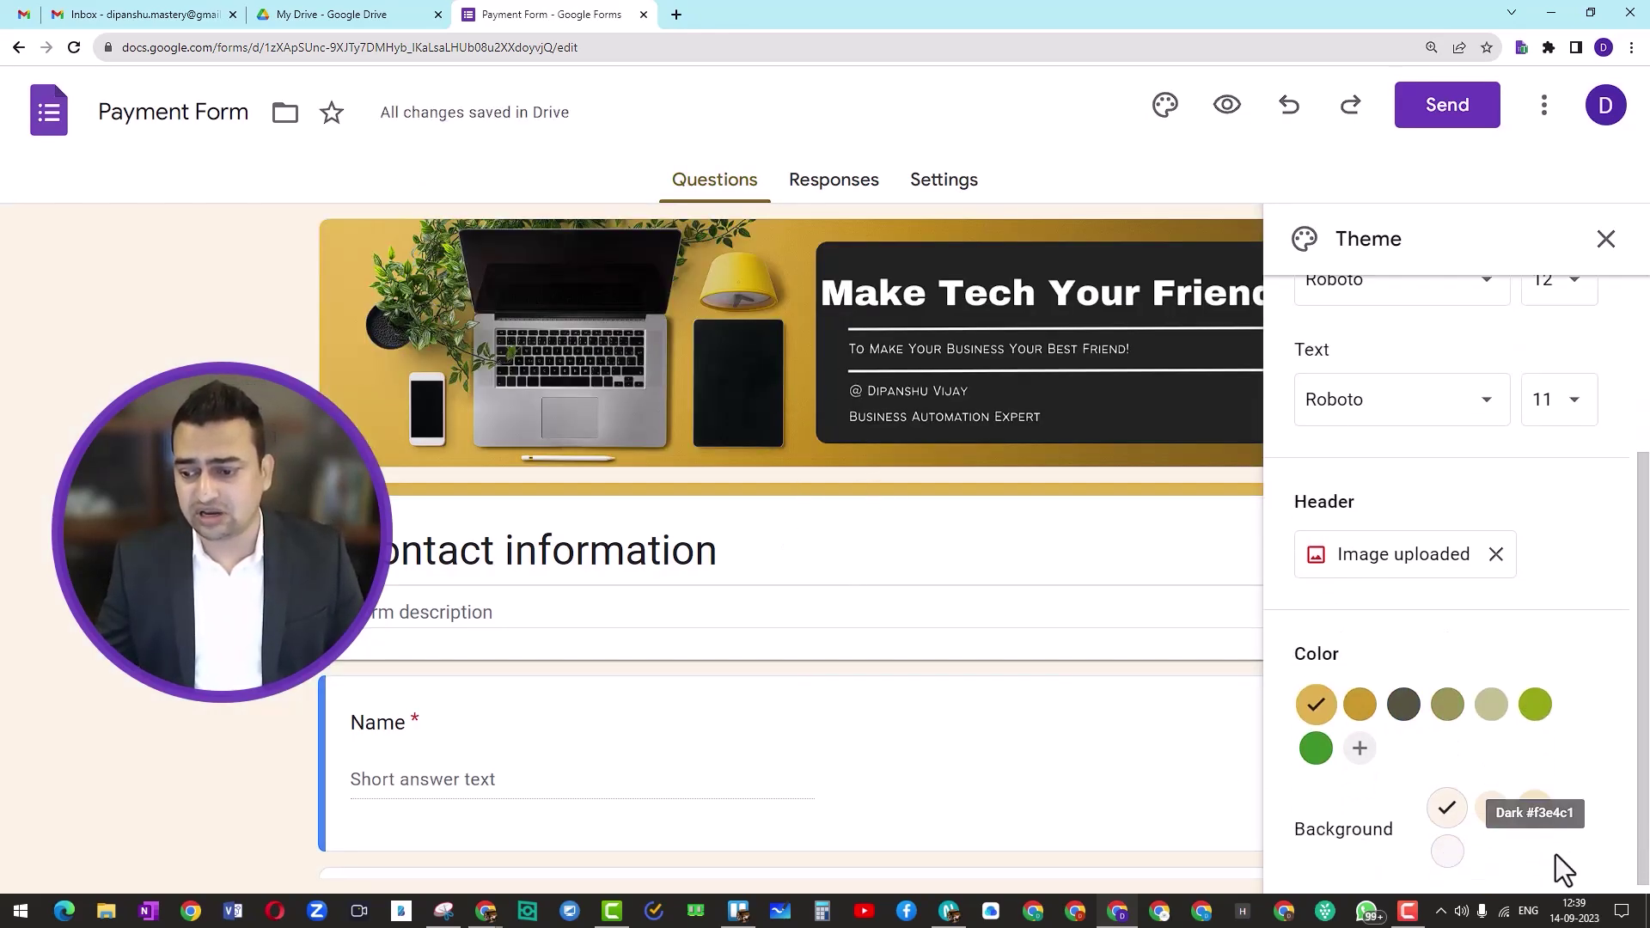
click(1535, 801)
scroll(692, 670, down, 2)
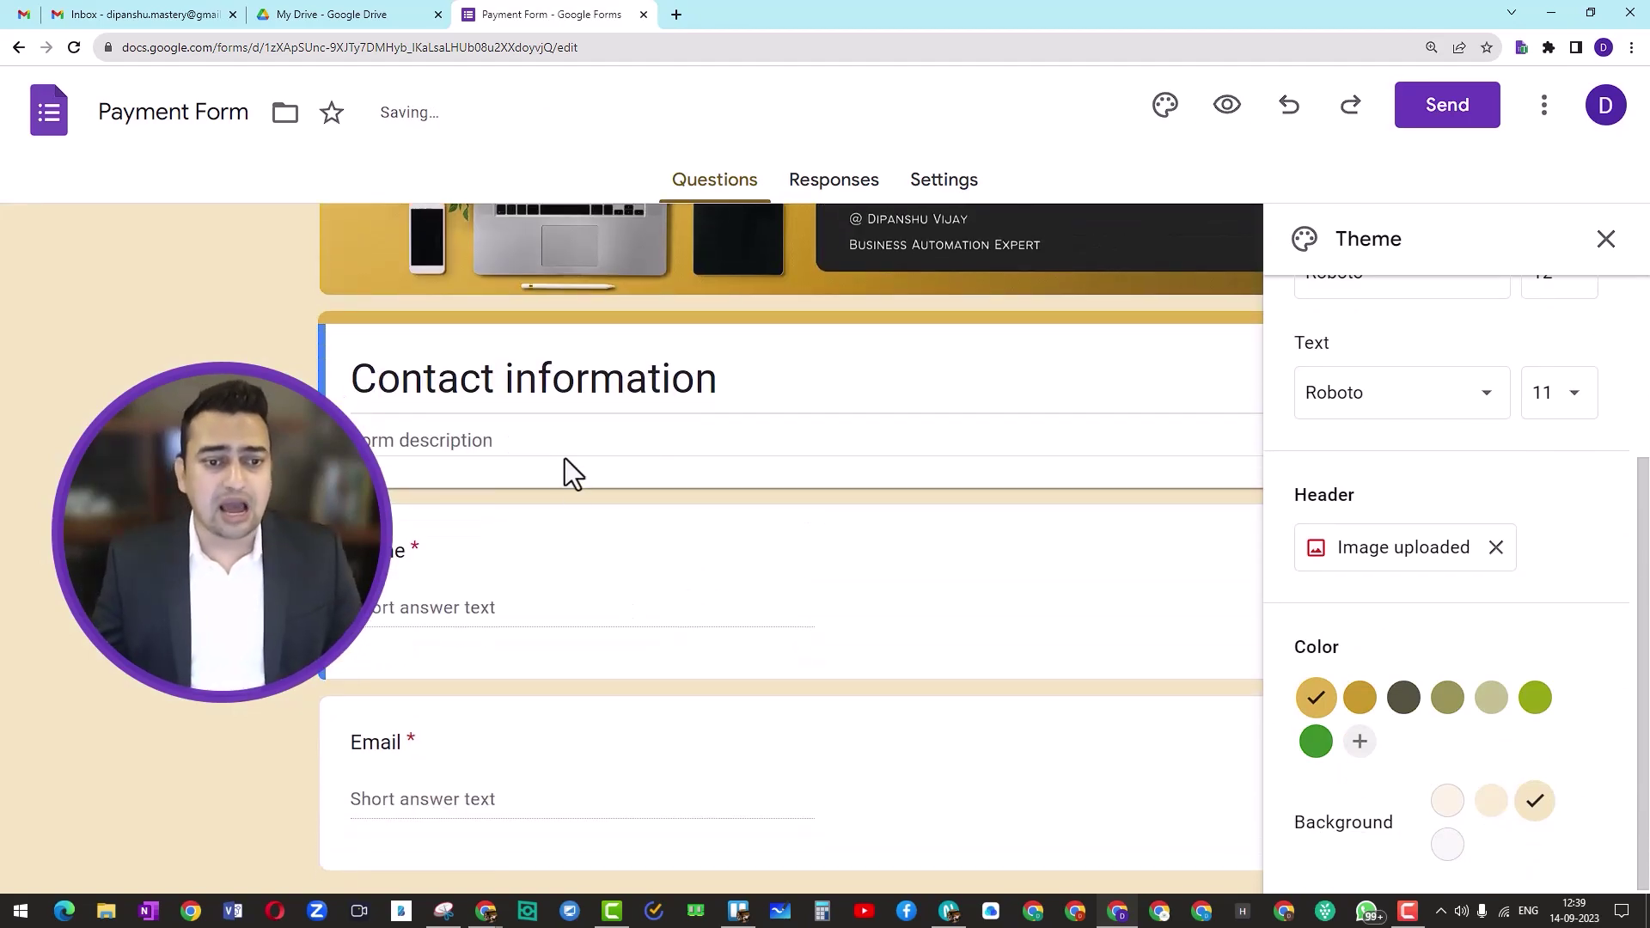
Step: Replace the Contact information title with 'Payment and receipts'
click(547, 394)
triple_click(547, 393)
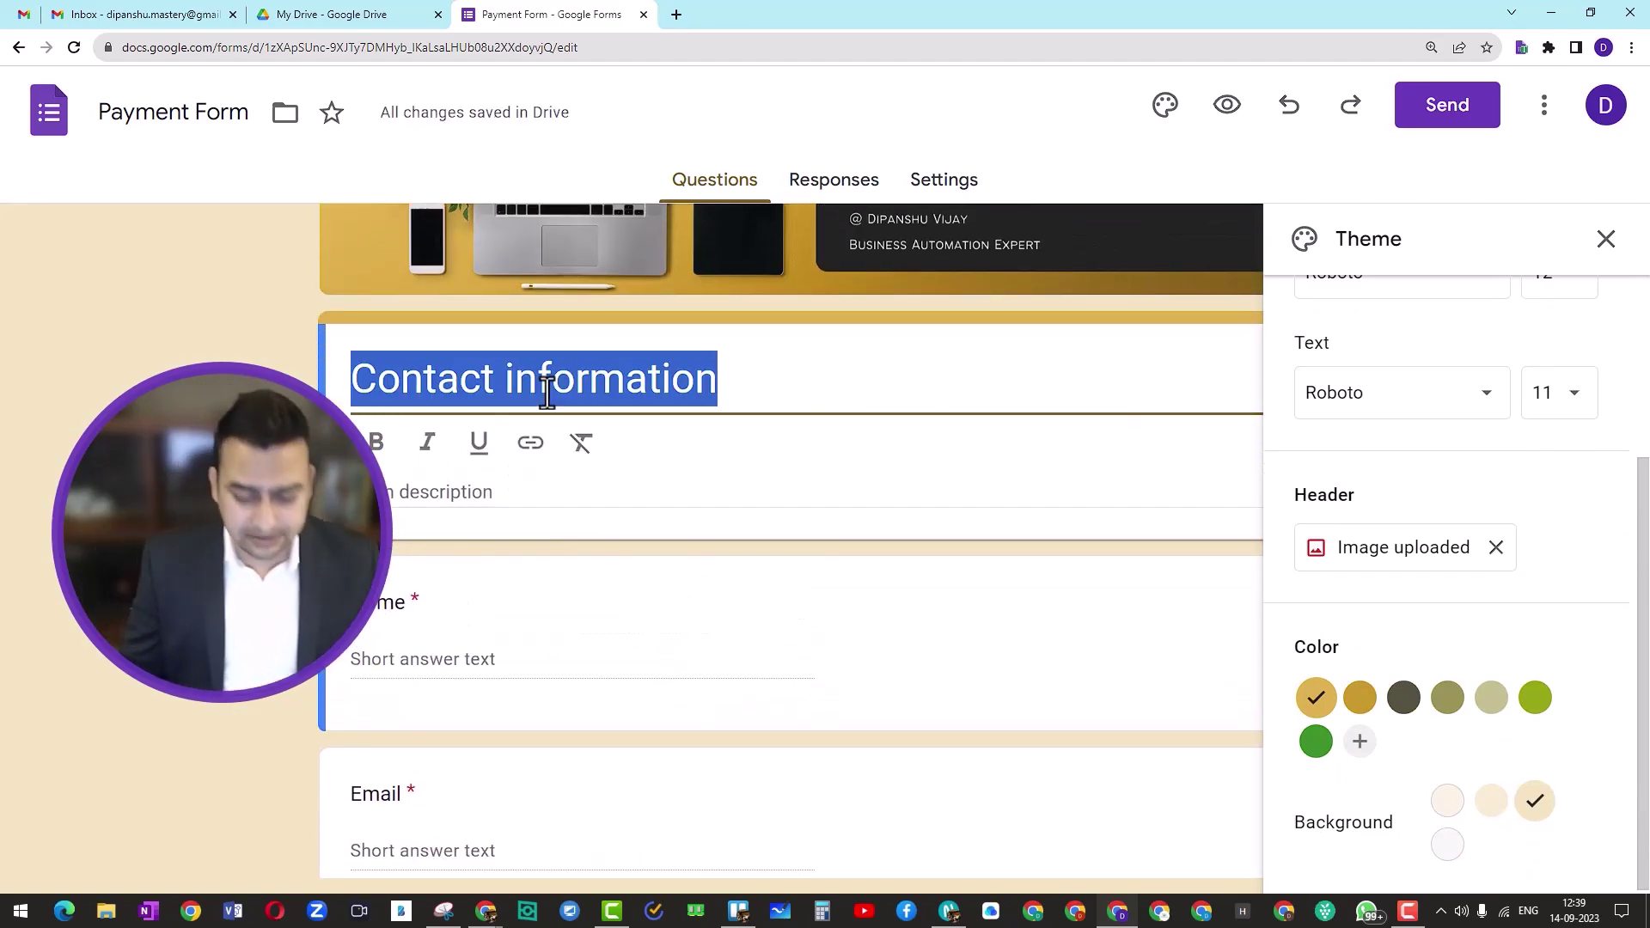
text(Payment and)
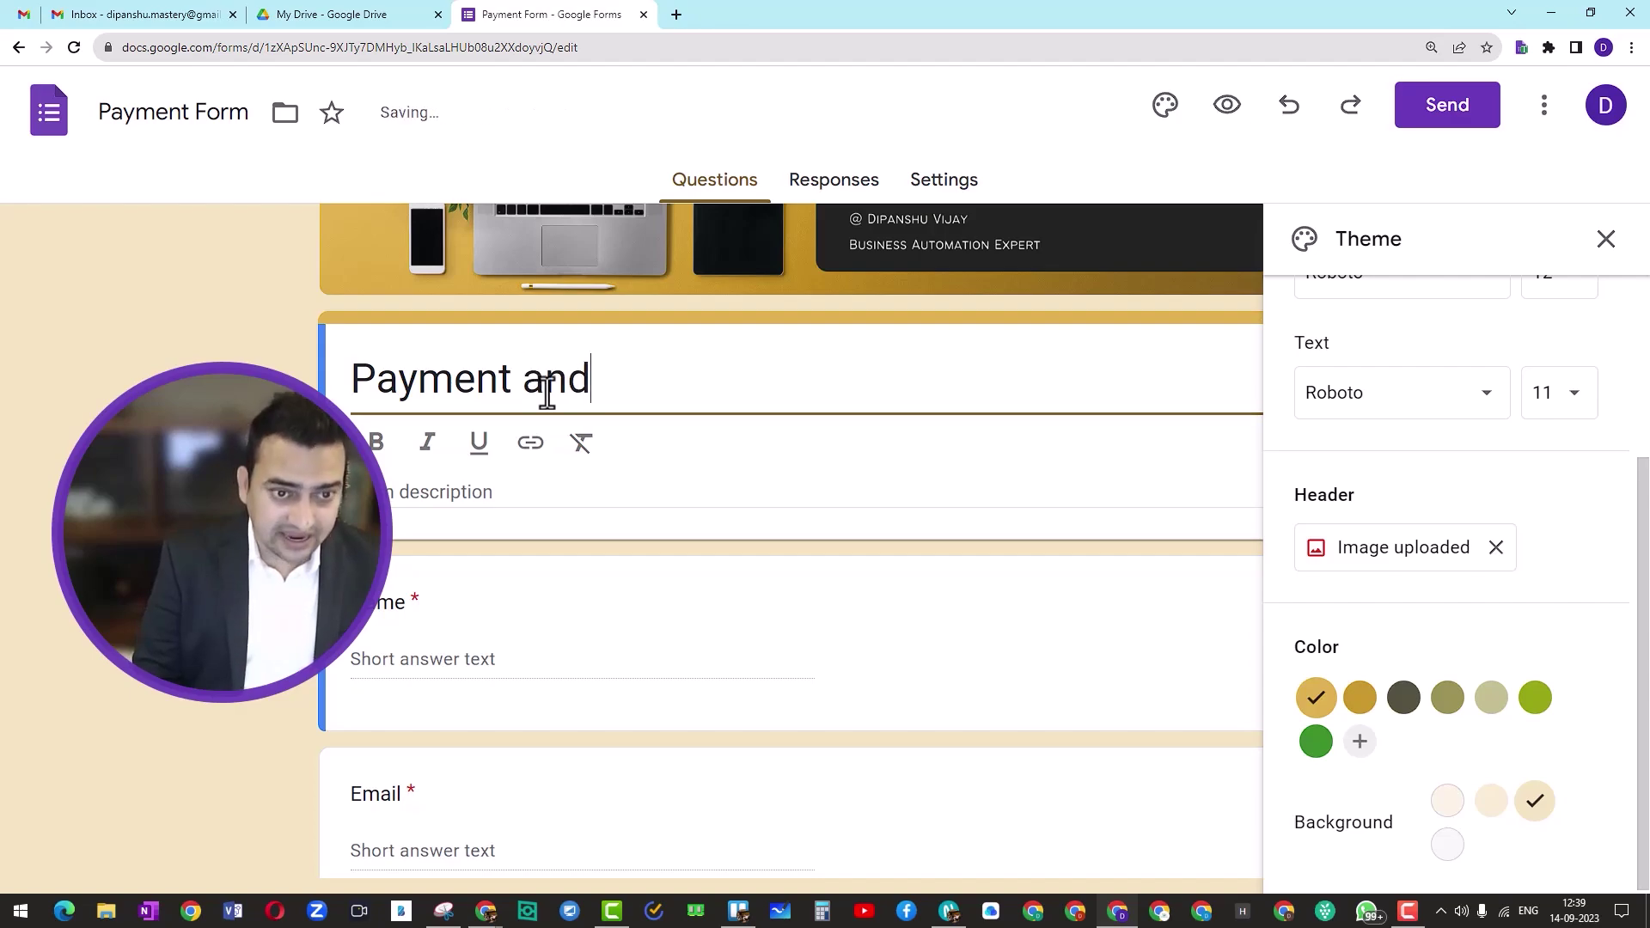
text( re)
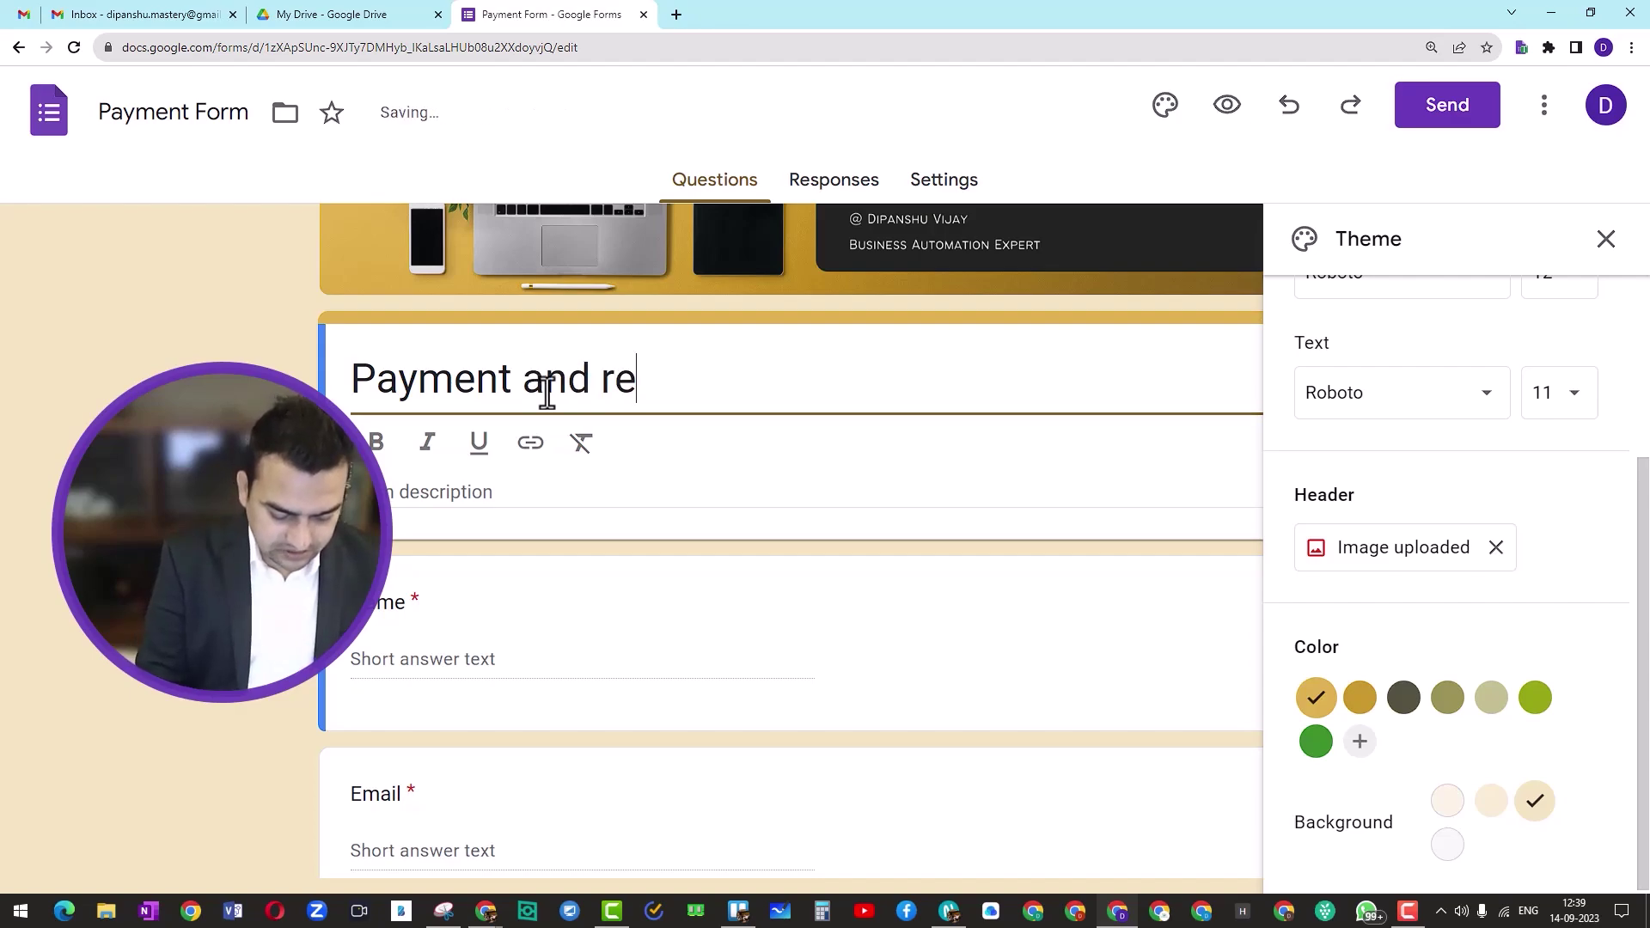
text(ceipts)
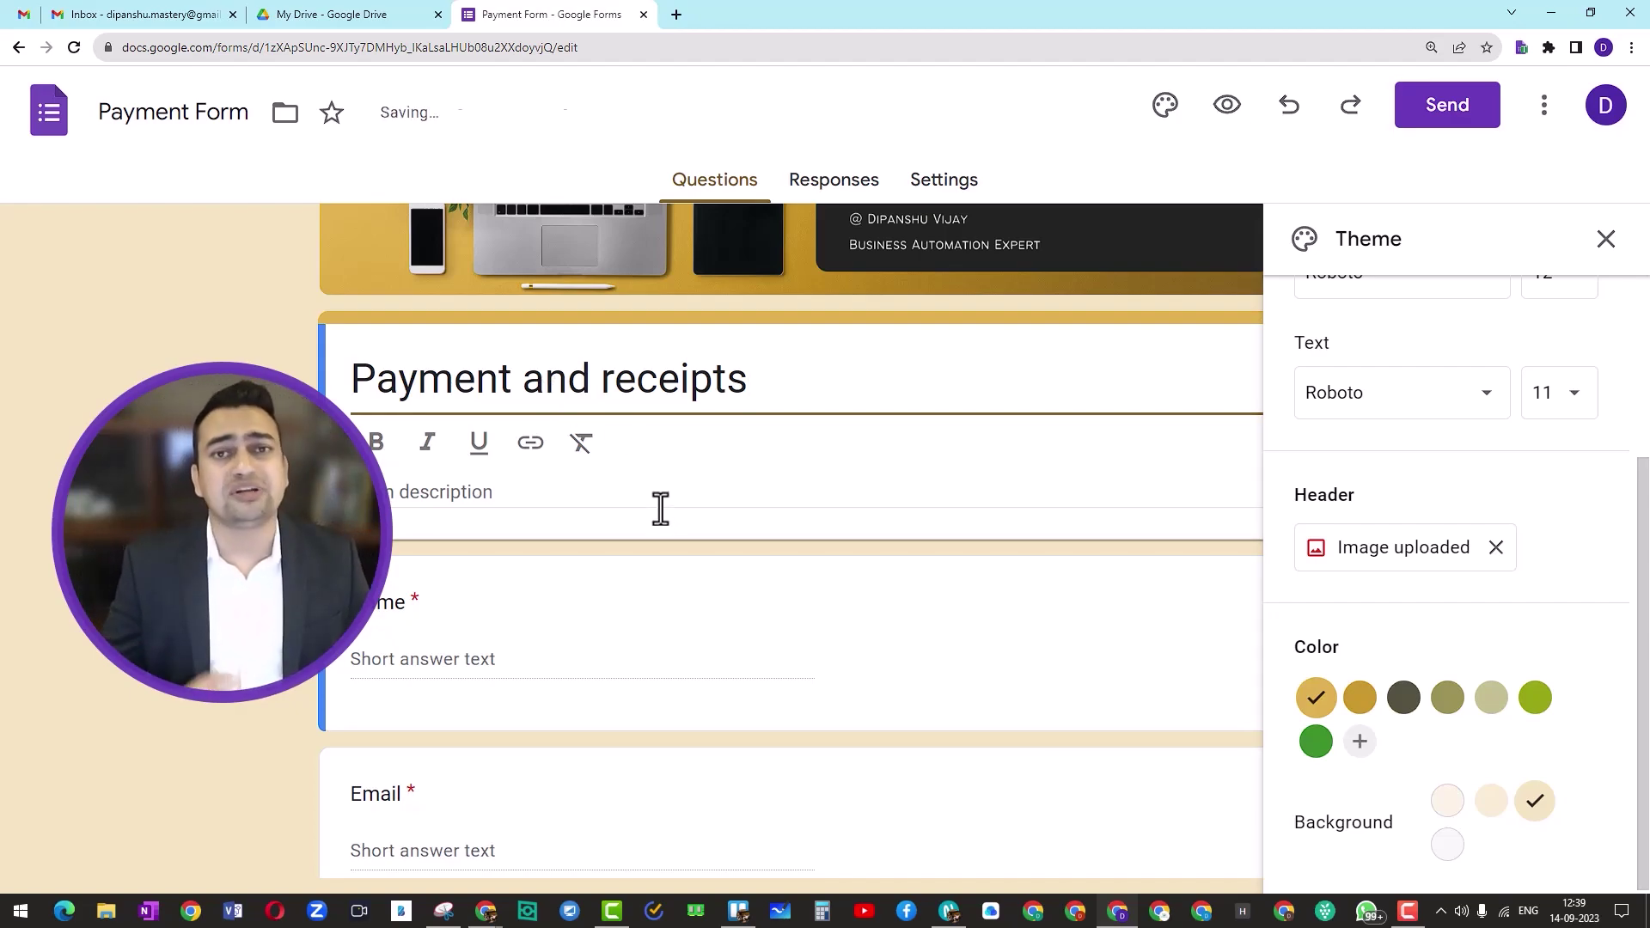
click(1604, 240)
Step: Add a bold description about paying three different ways and attaching payment screenshots
click(496, 446)
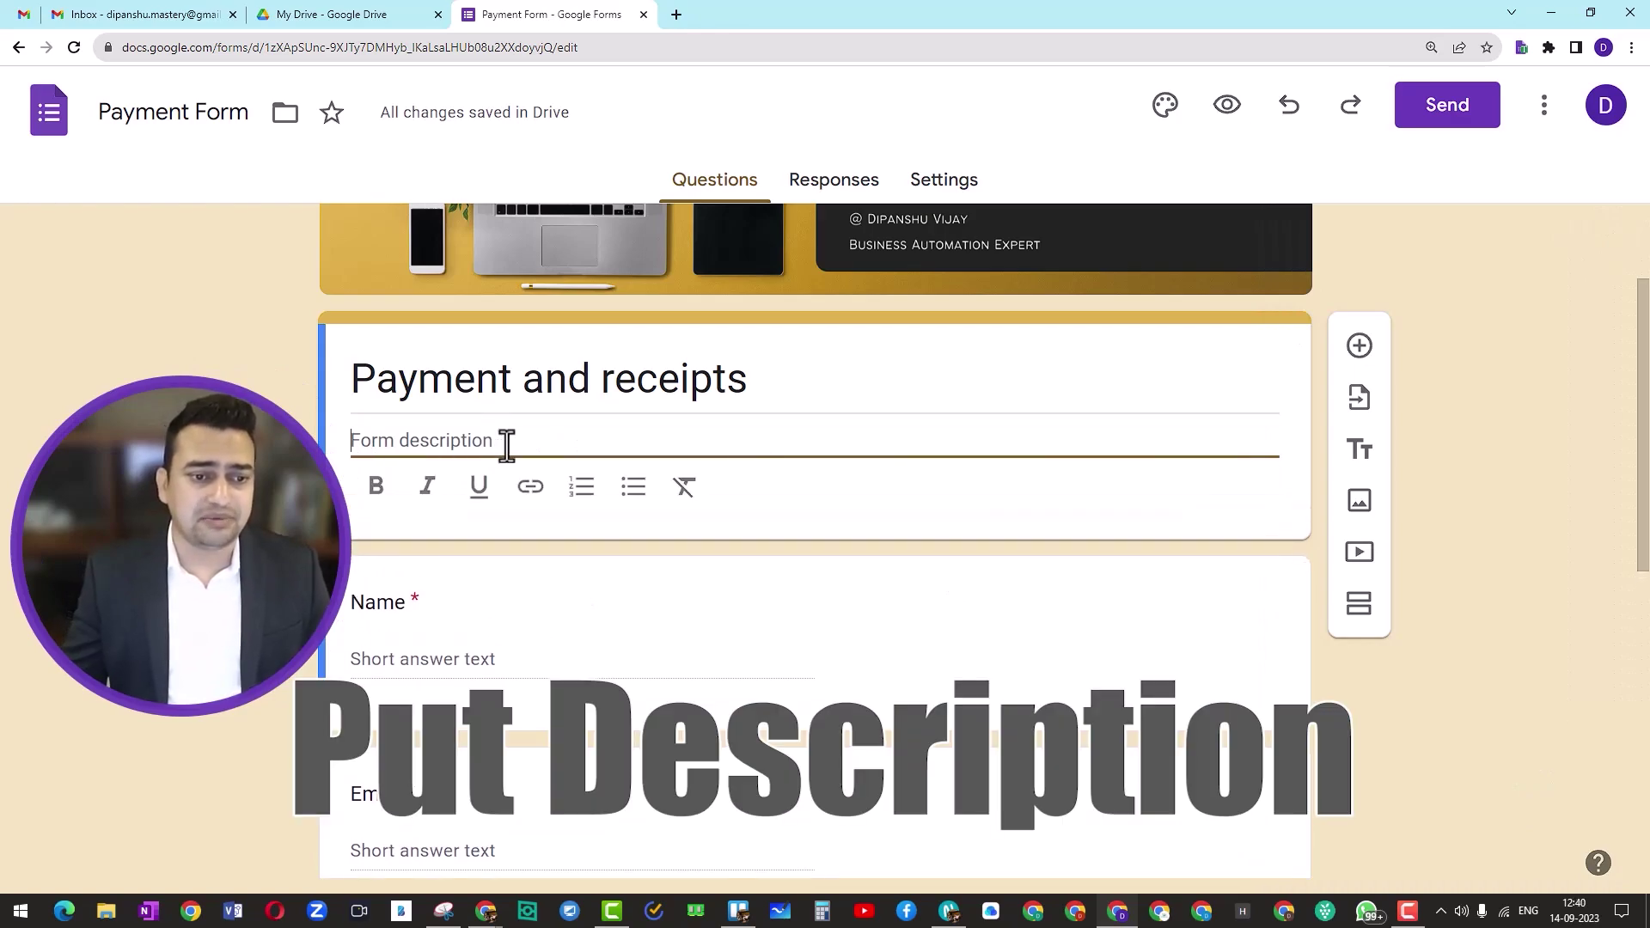
text(You may make)
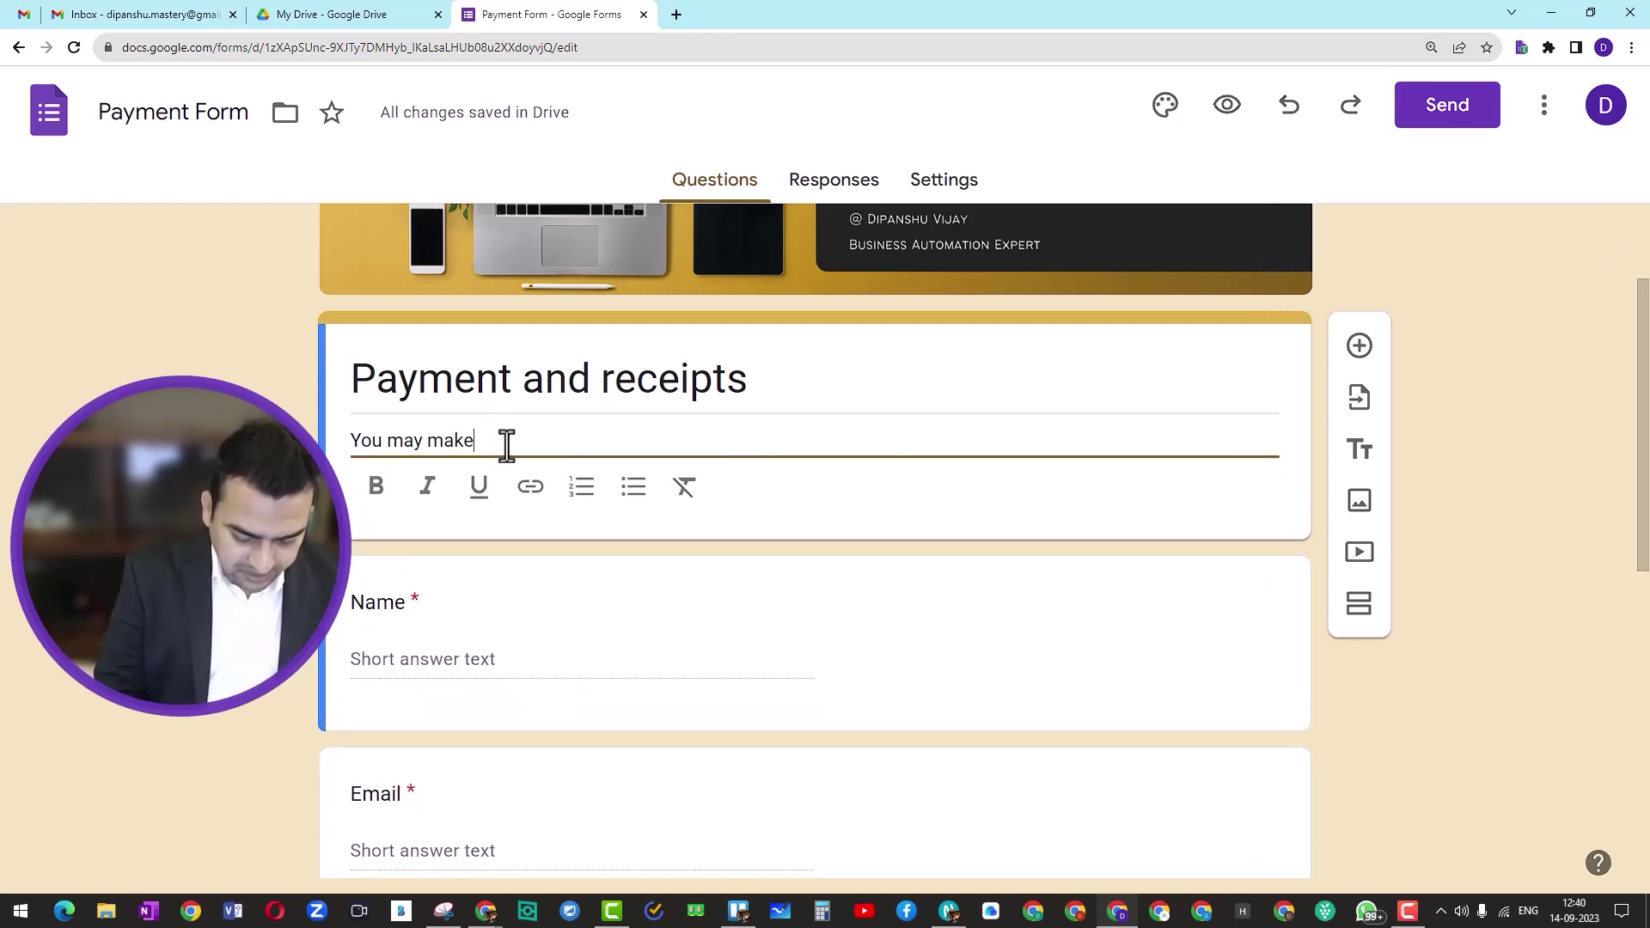
text( payment using 3 different)
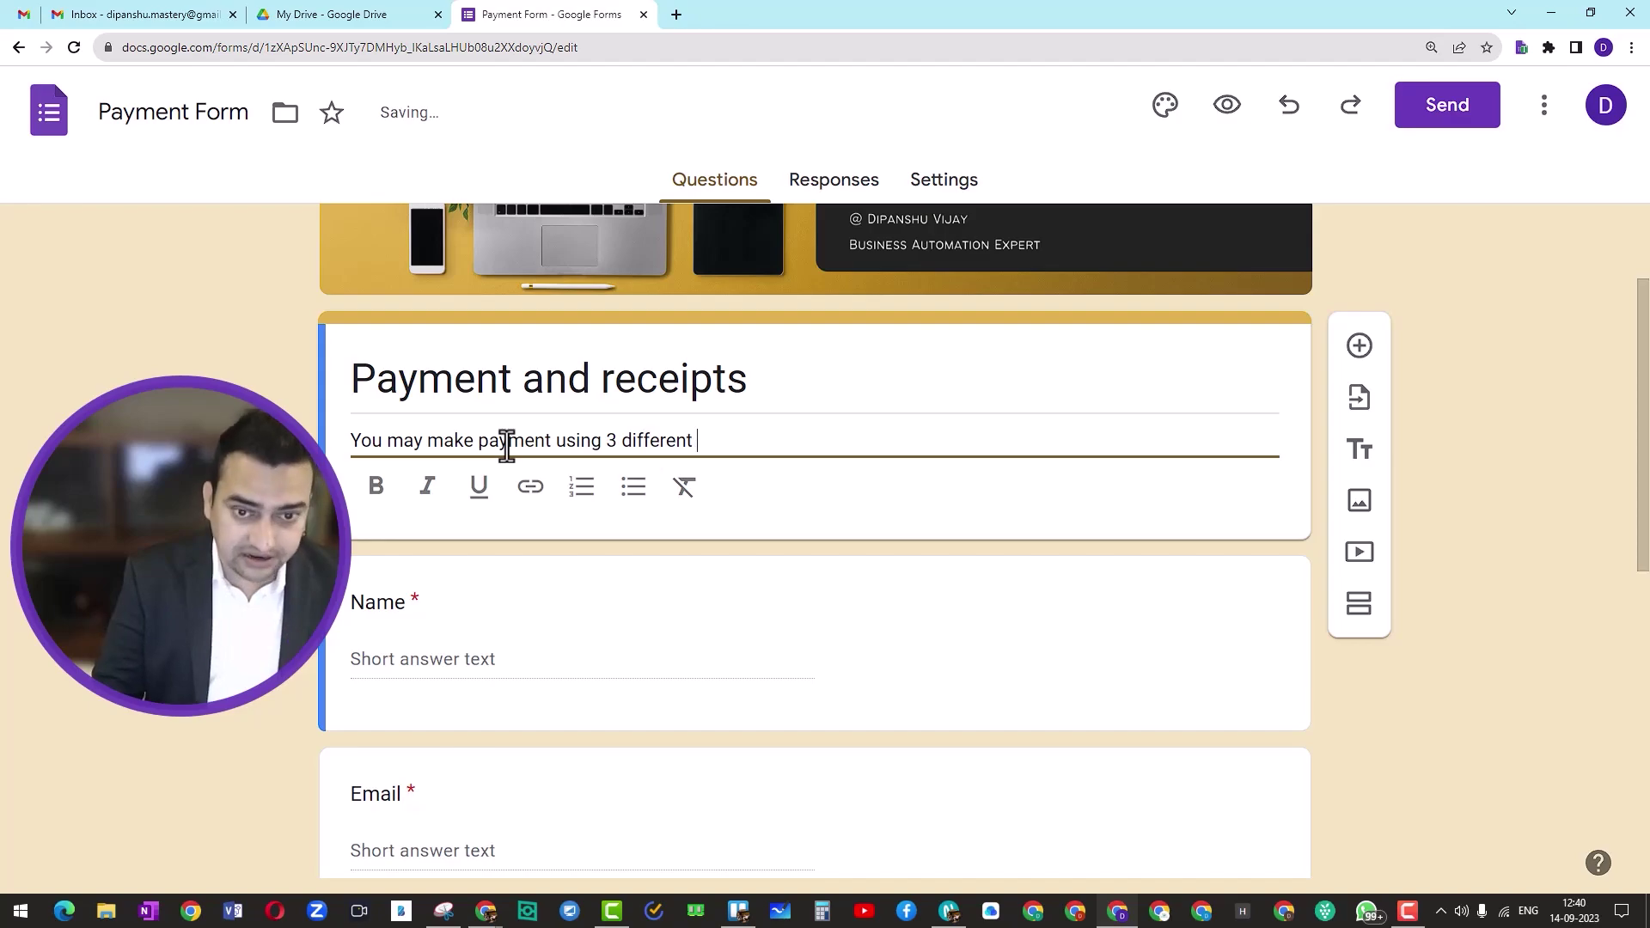
text( ways as)
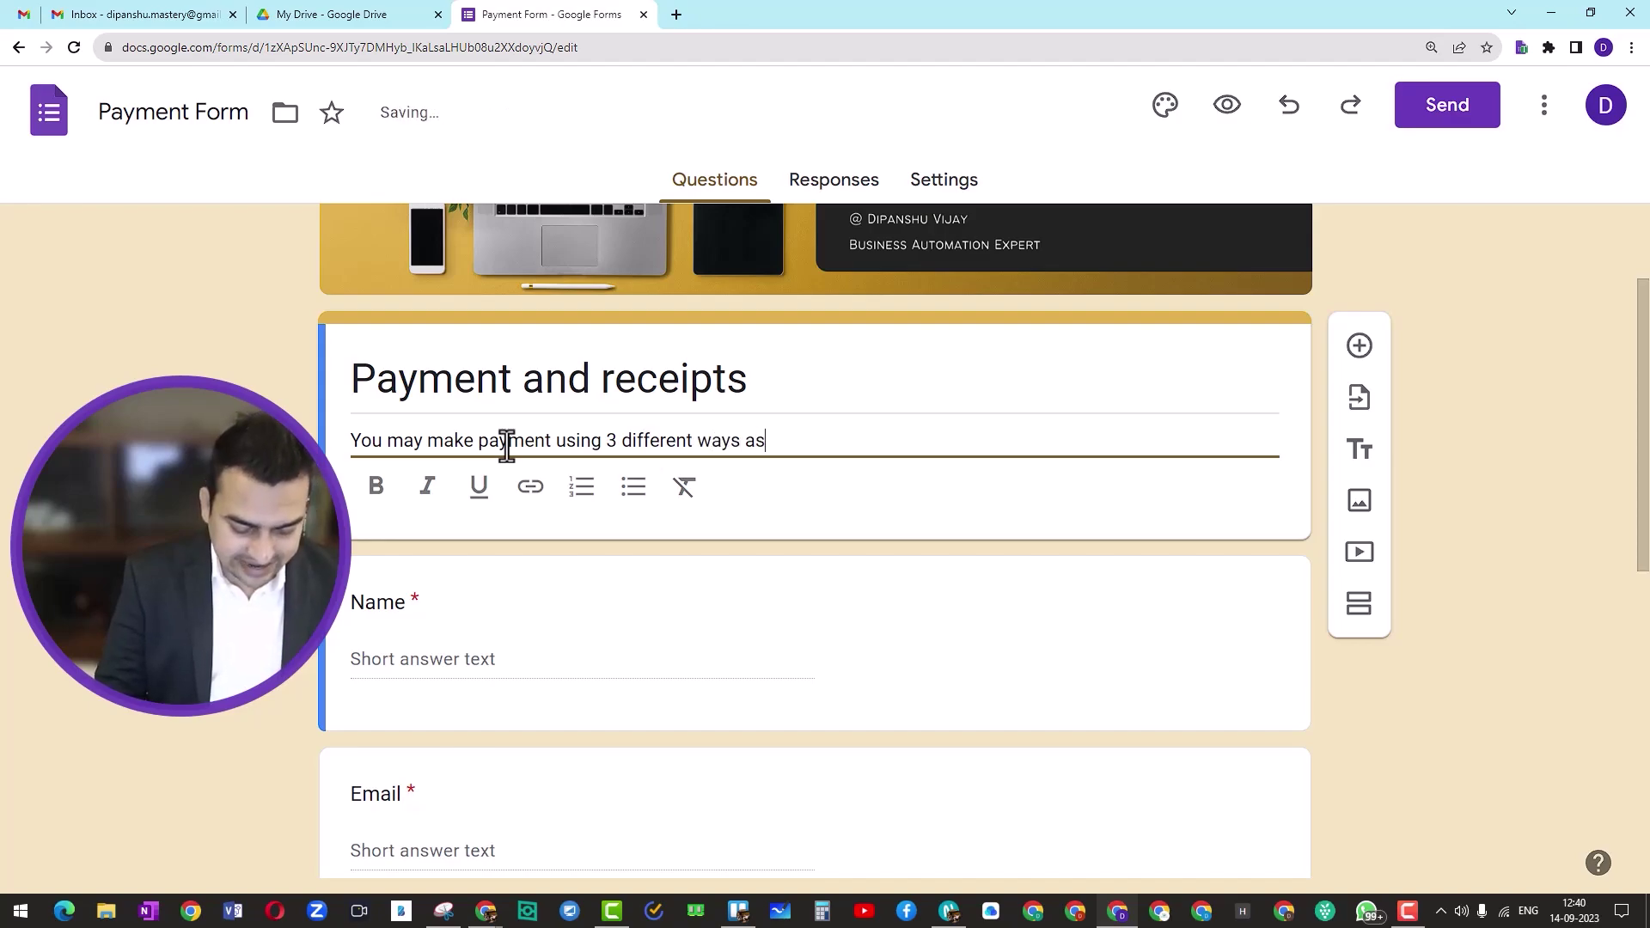
text( well can at)
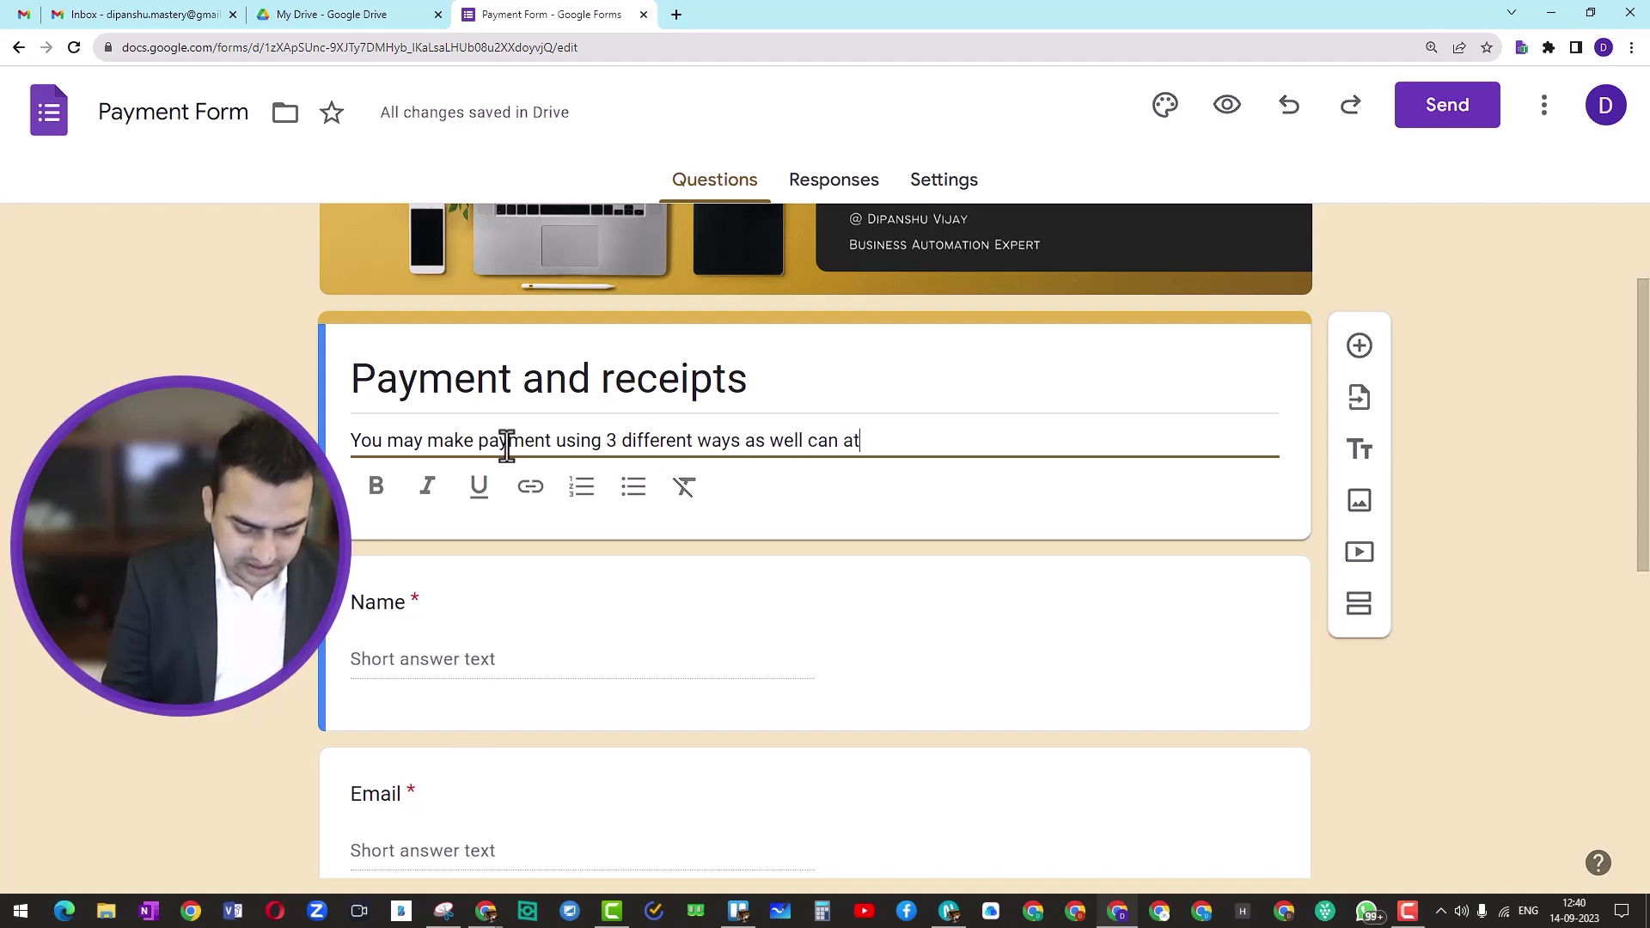
text(tach the )
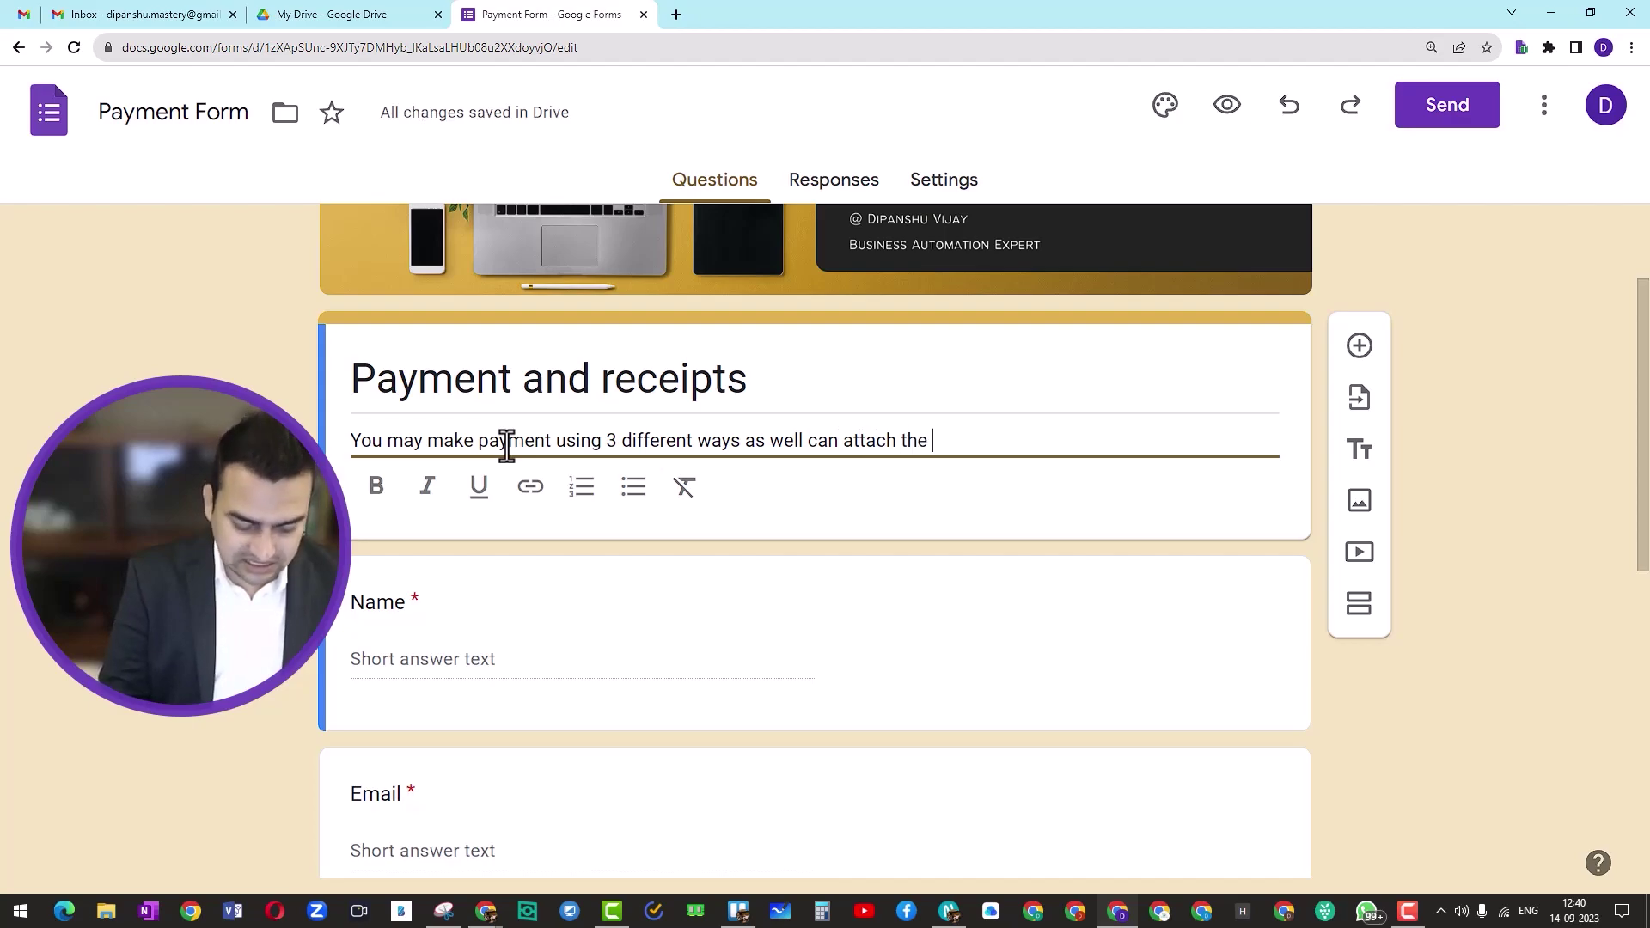
text(screen shot )
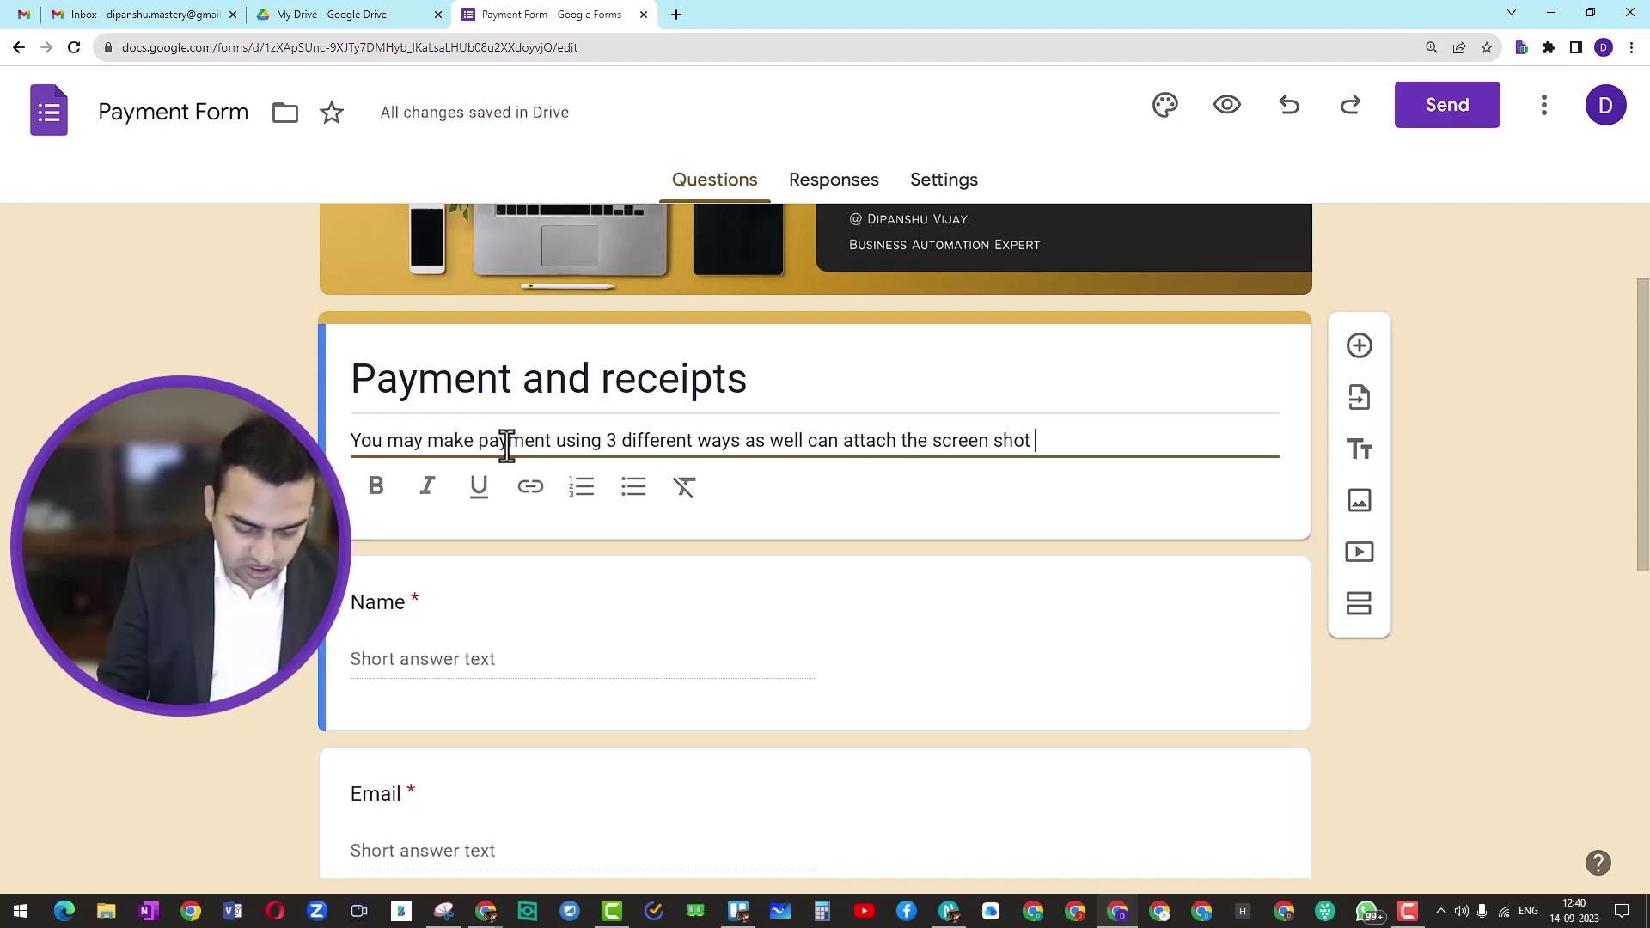
text(of the pay)
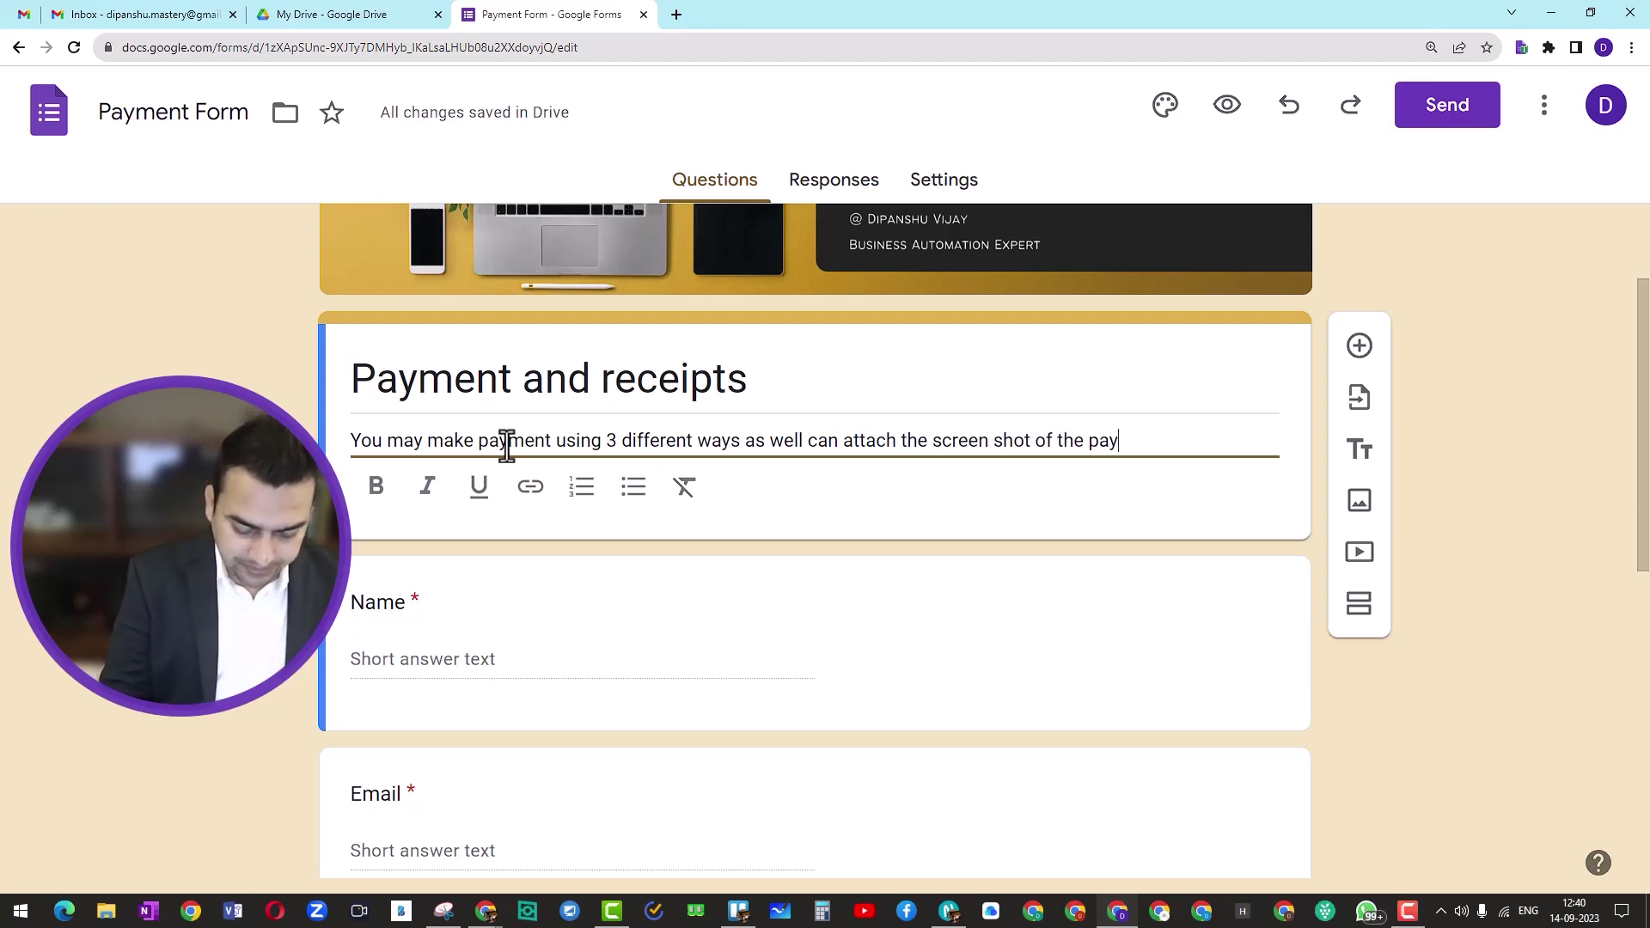
text(ments.)
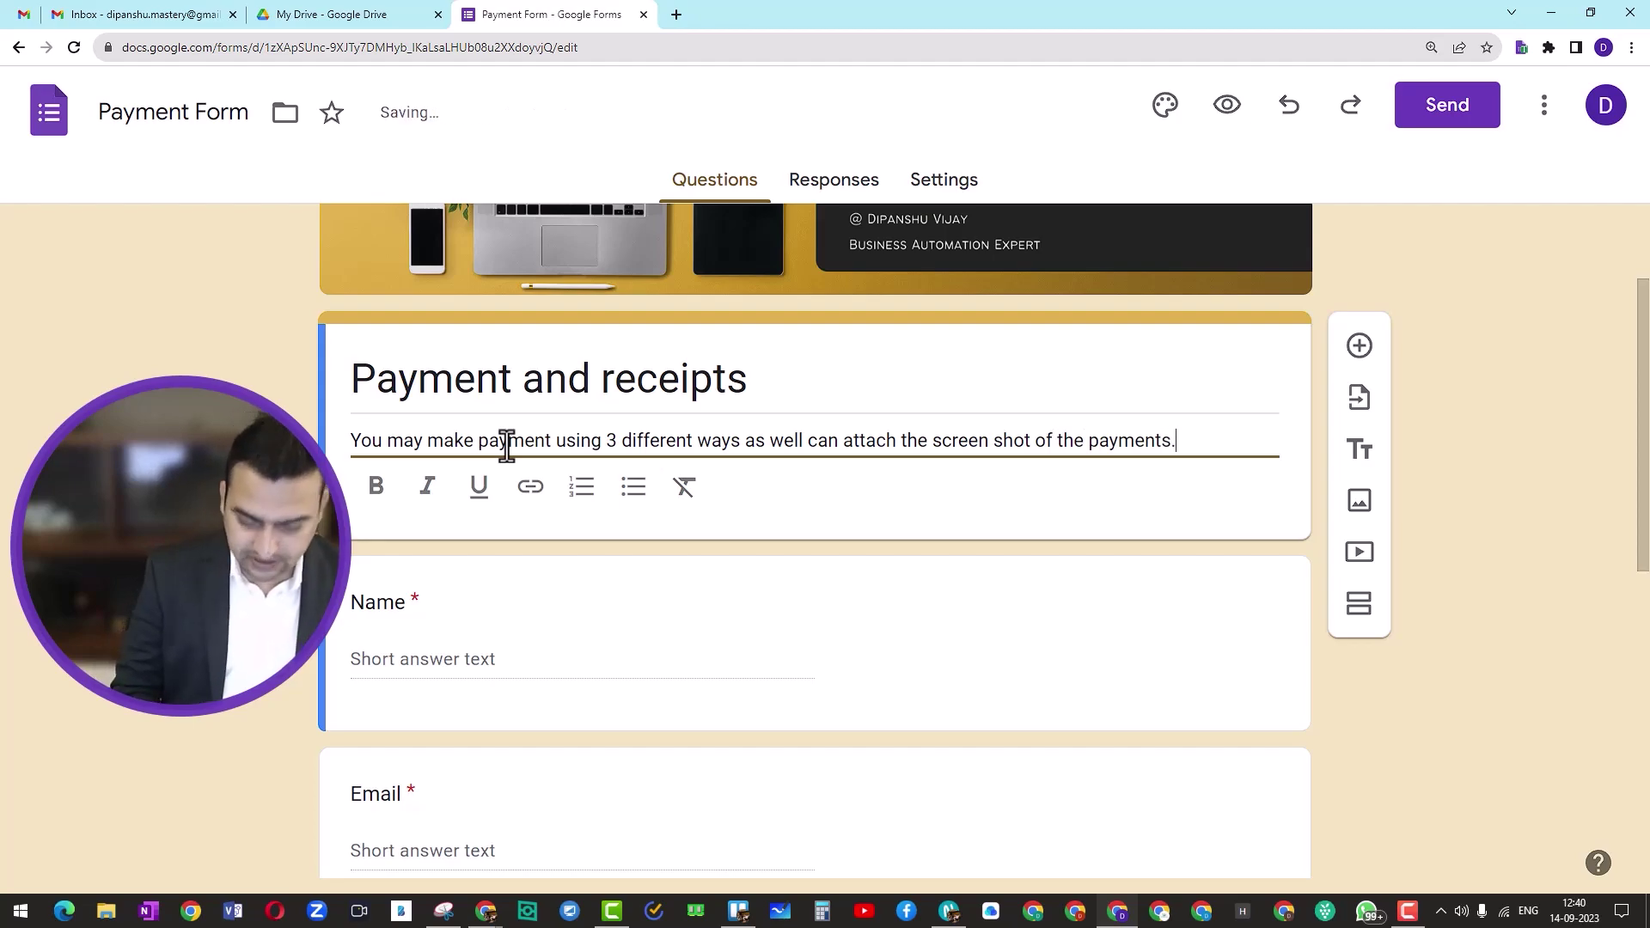
scroll(777, 438, down, 2)
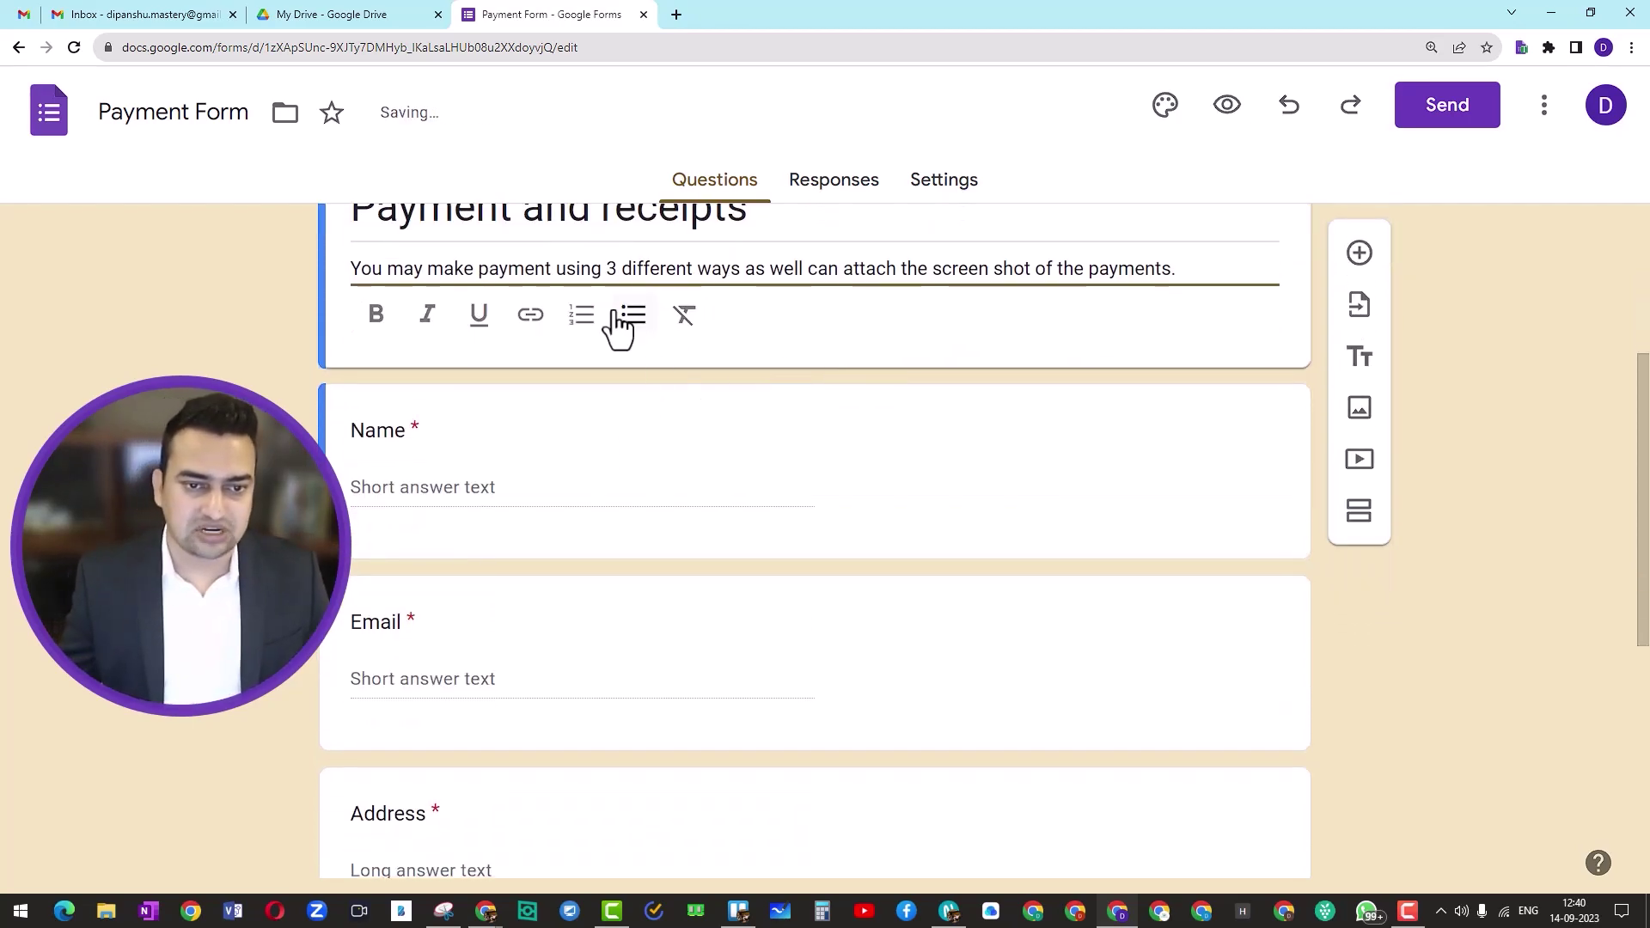
triple_click(629, 277)
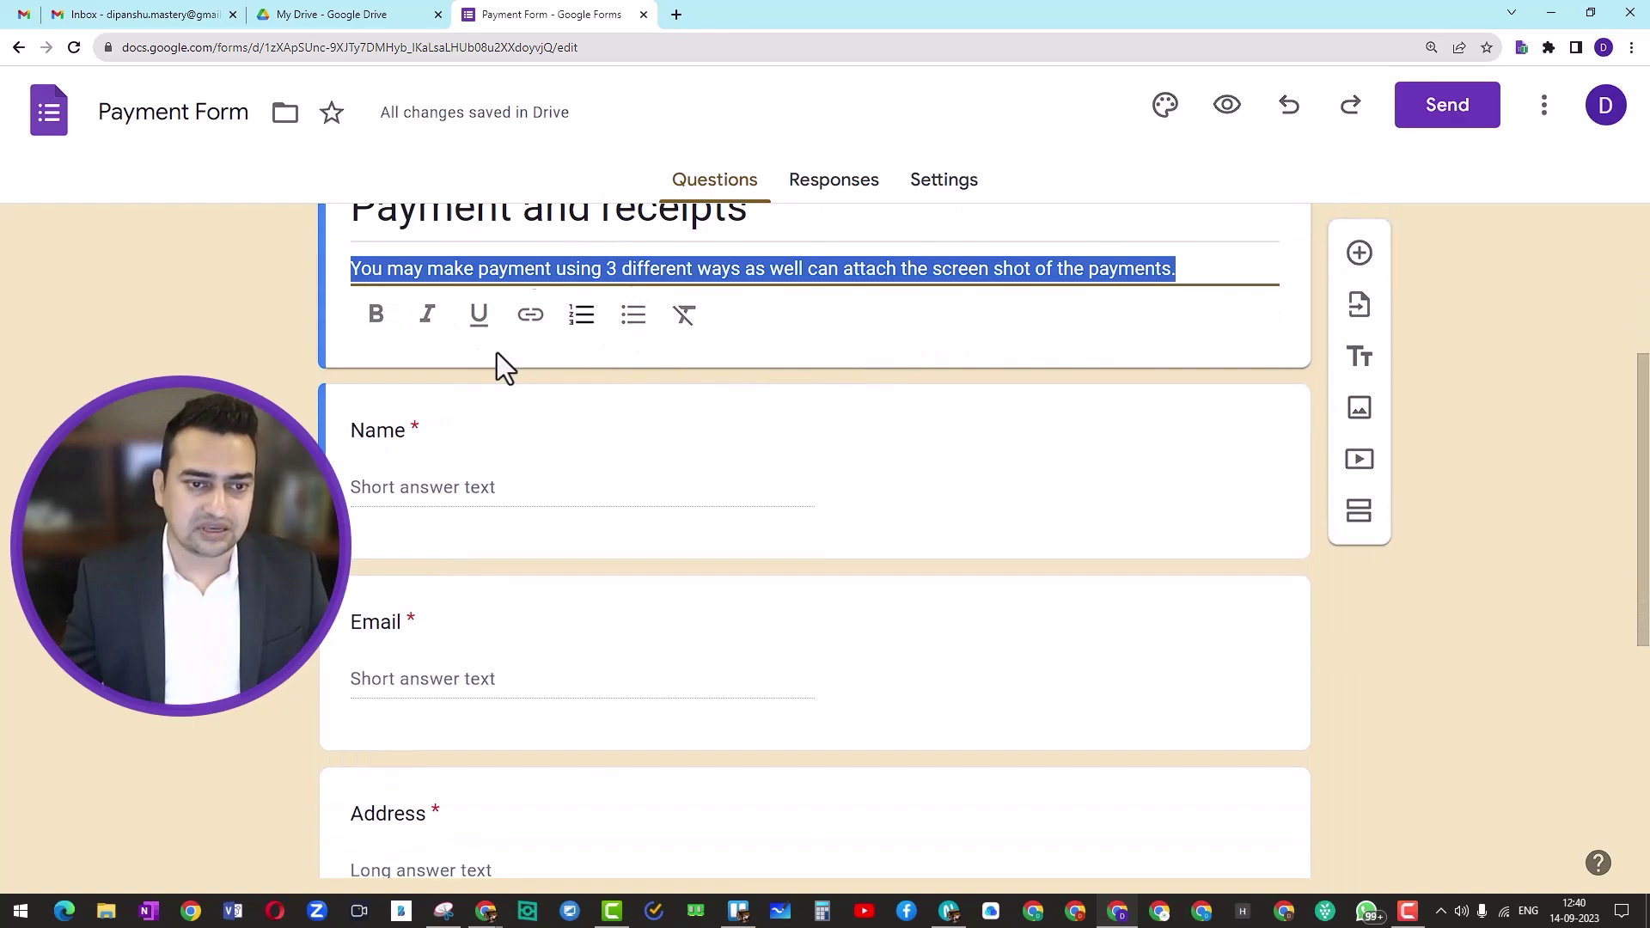
click(379, 325)
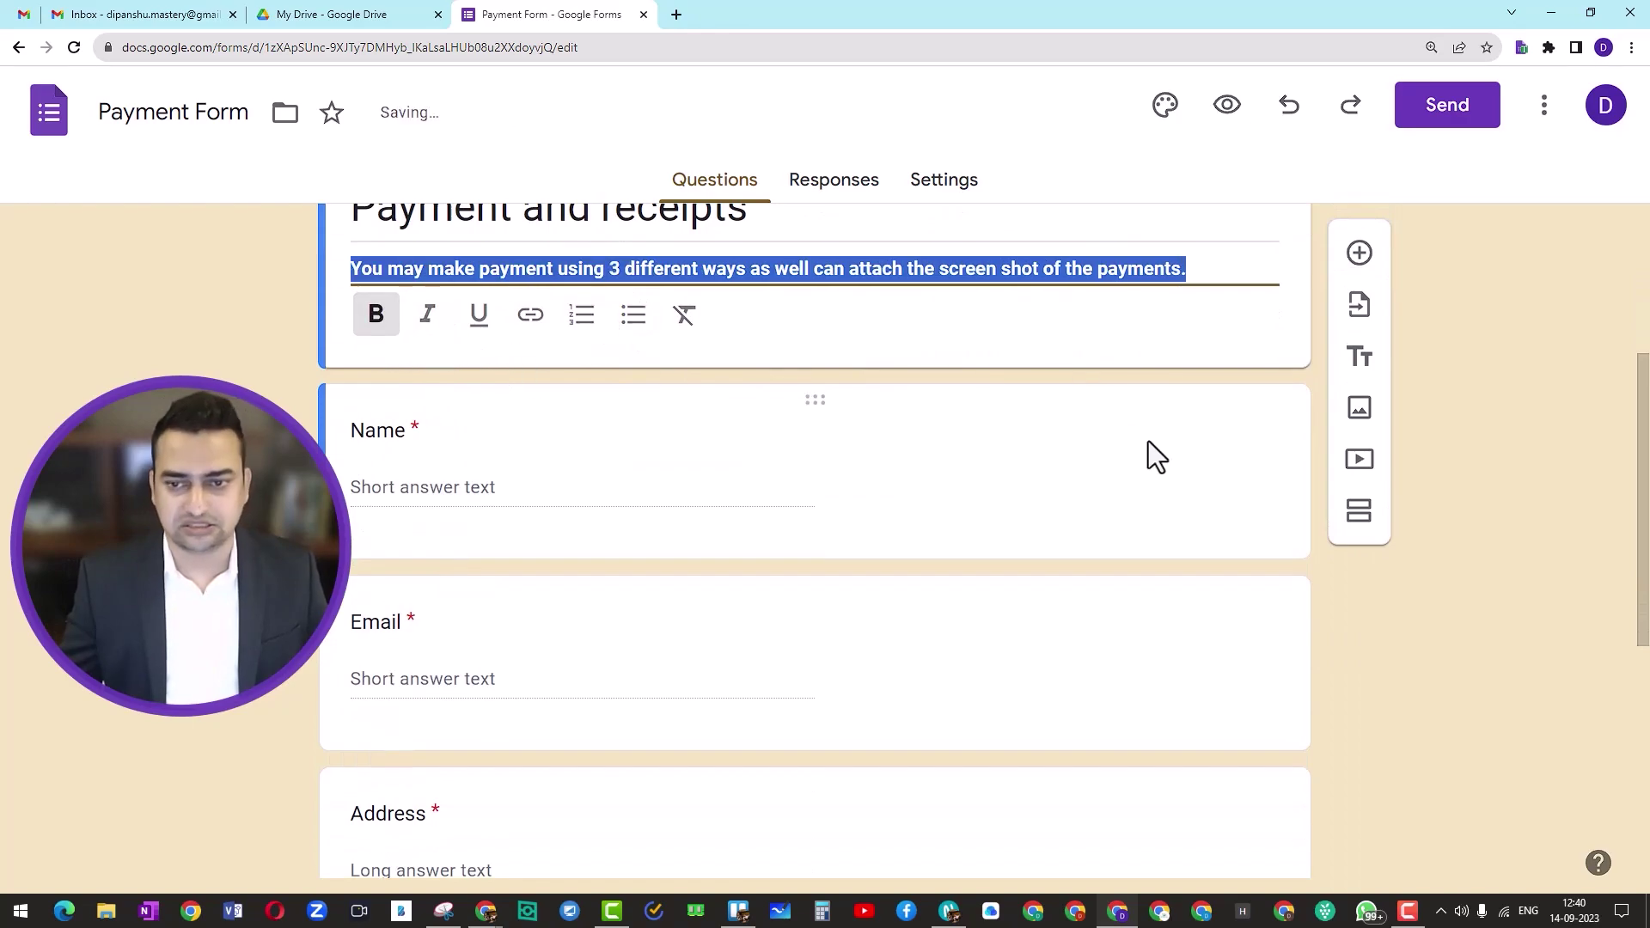
click(1467, 517)
triple_click(466, 284)
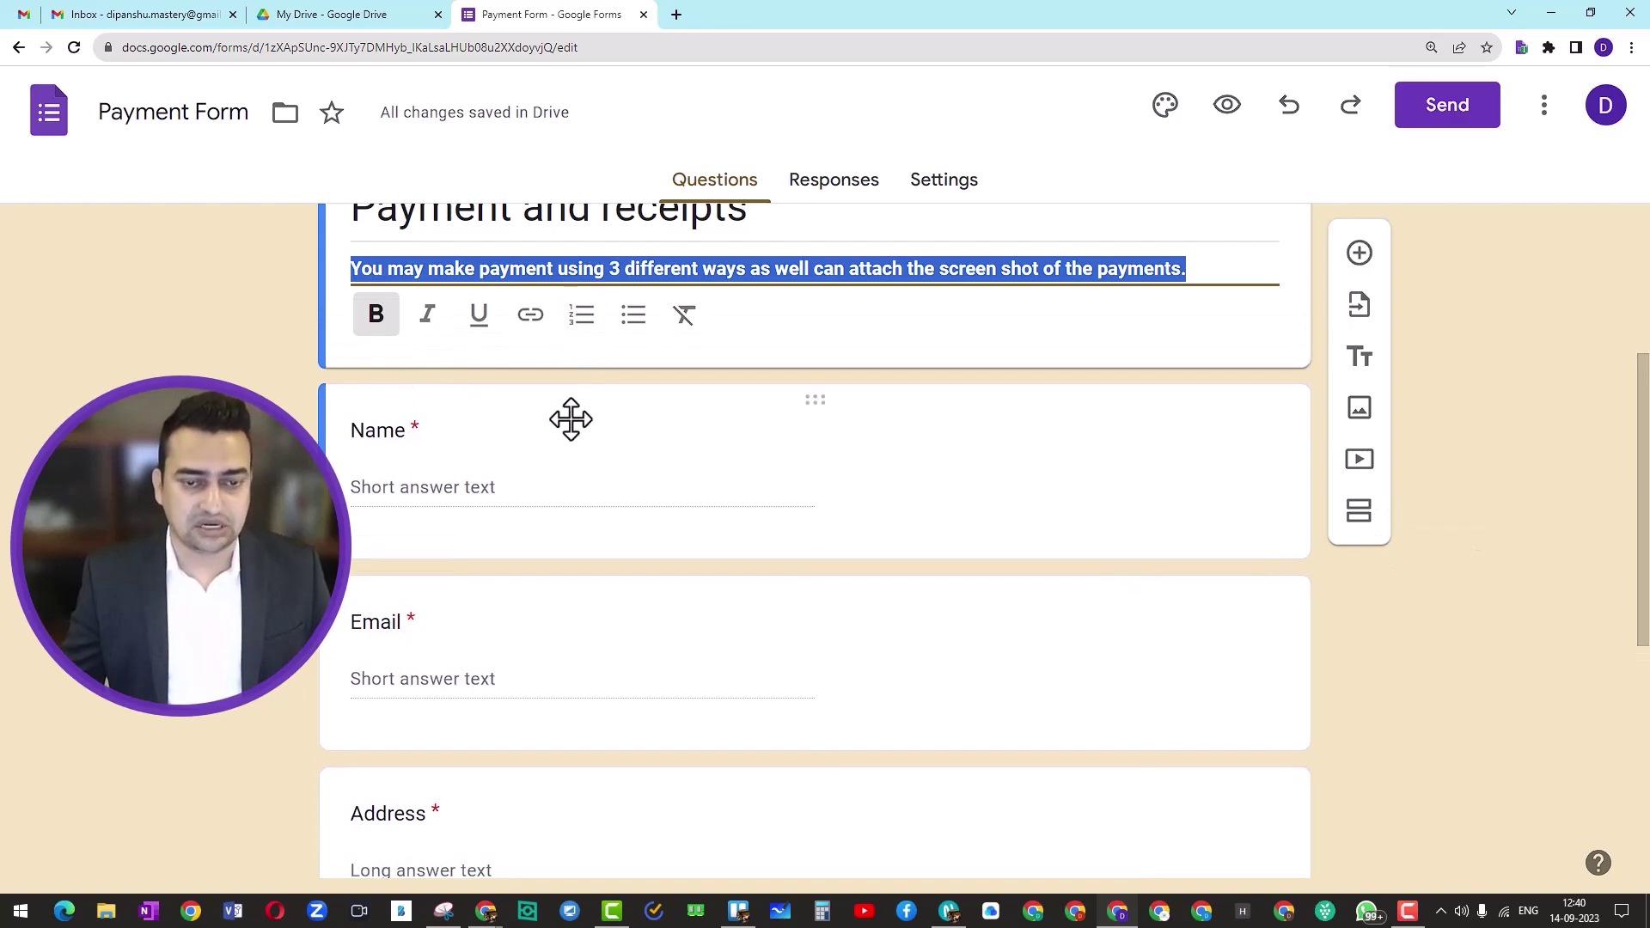
Step: Move the Phone number question directly below Name, ahead of Email
scroll(395, 438, down, 1)
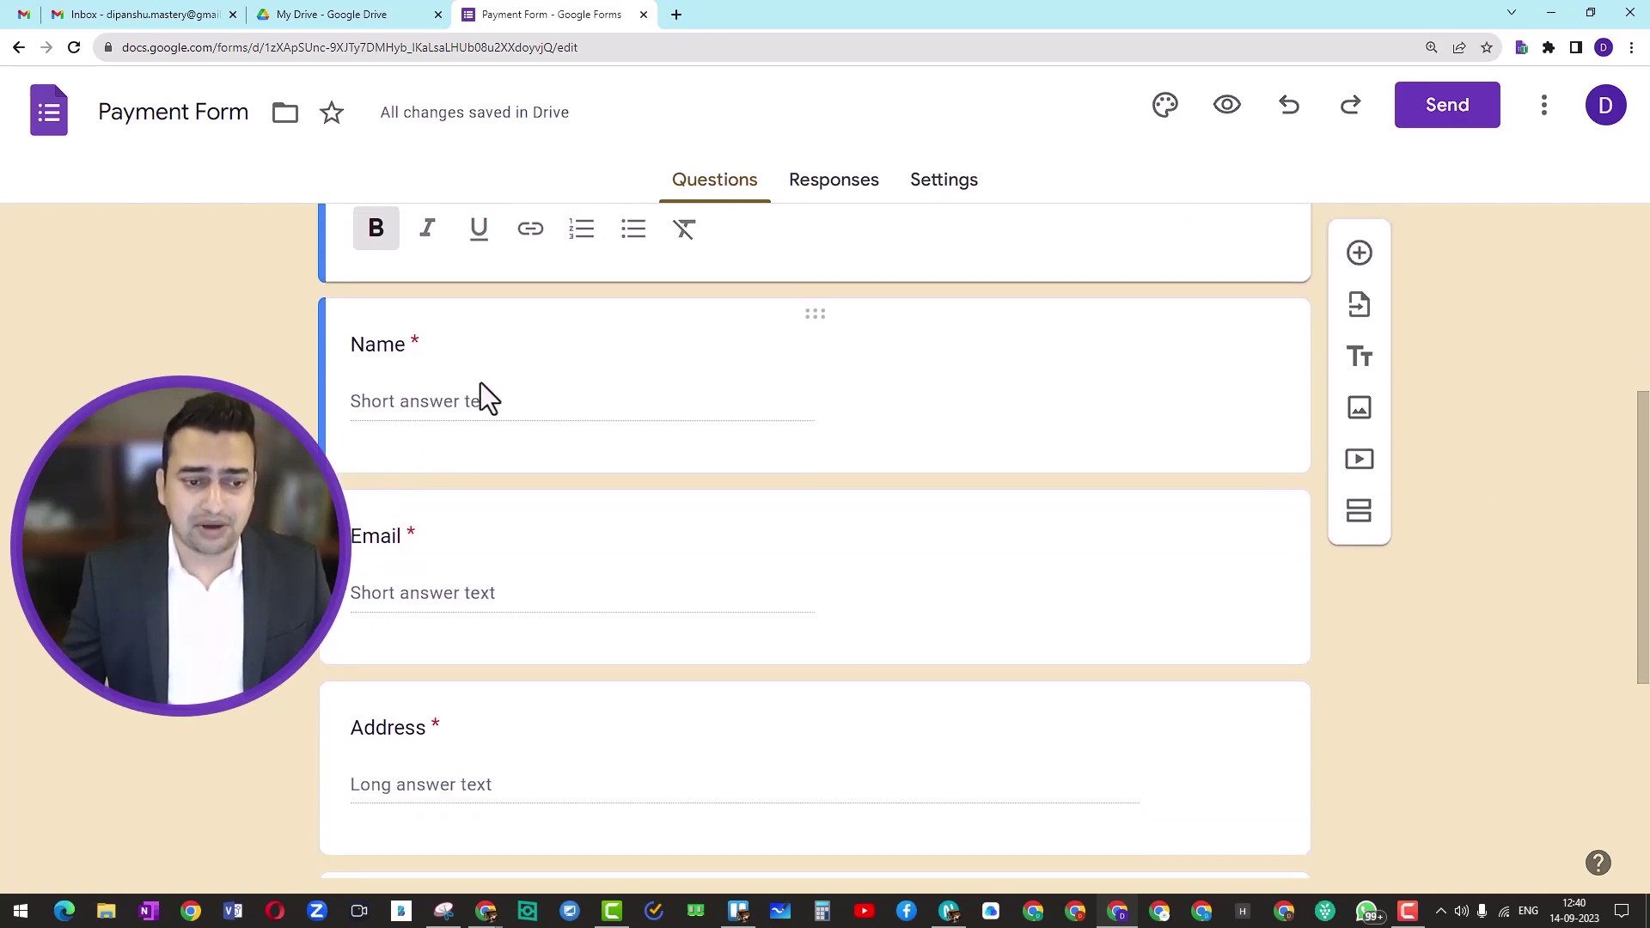
scroll(464, 541, down, 3)
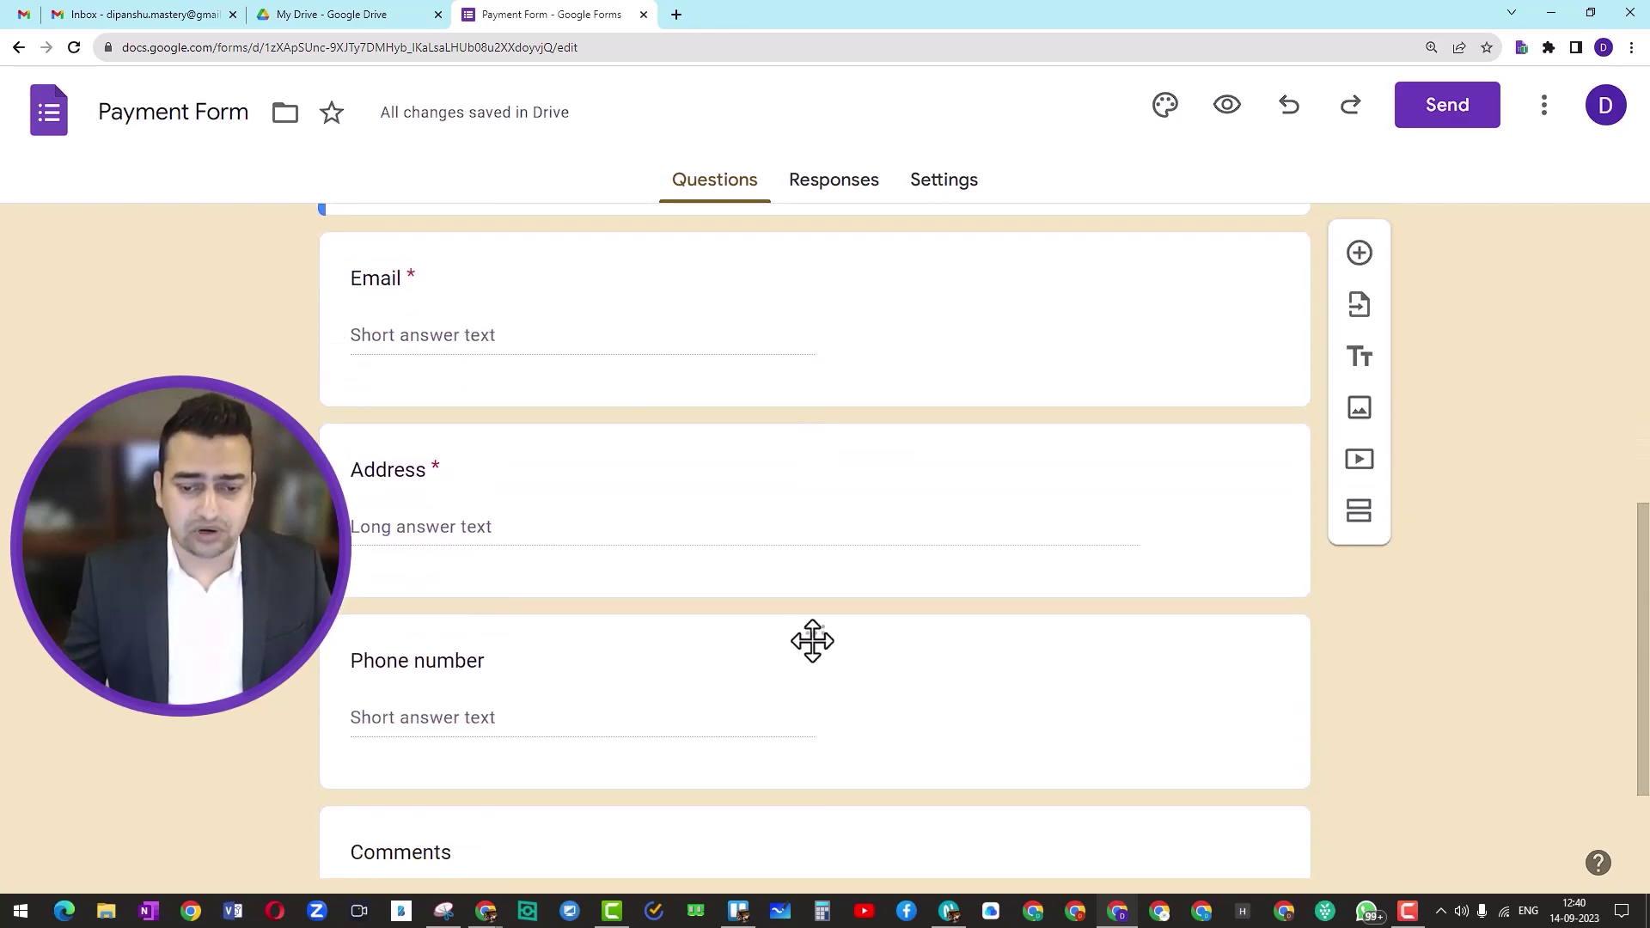
drag(825, 639, 530, 488)
scroll(531, 507, down, 8)
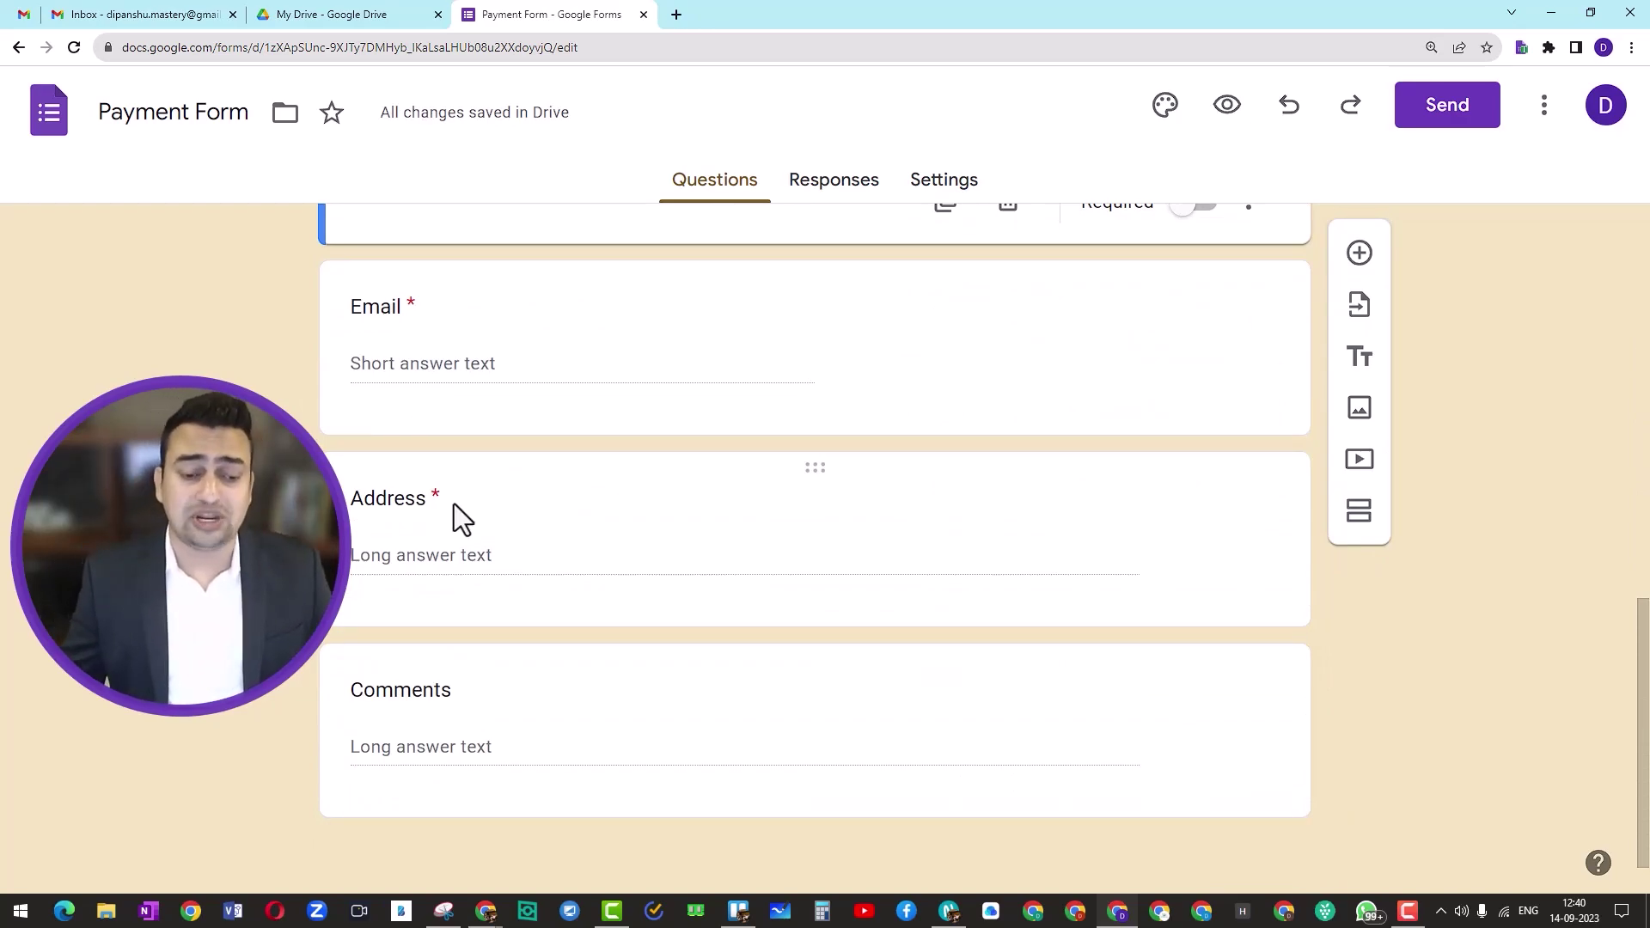
scroll(454, 503, up, 1)
scroll(453, 504, up, 5)
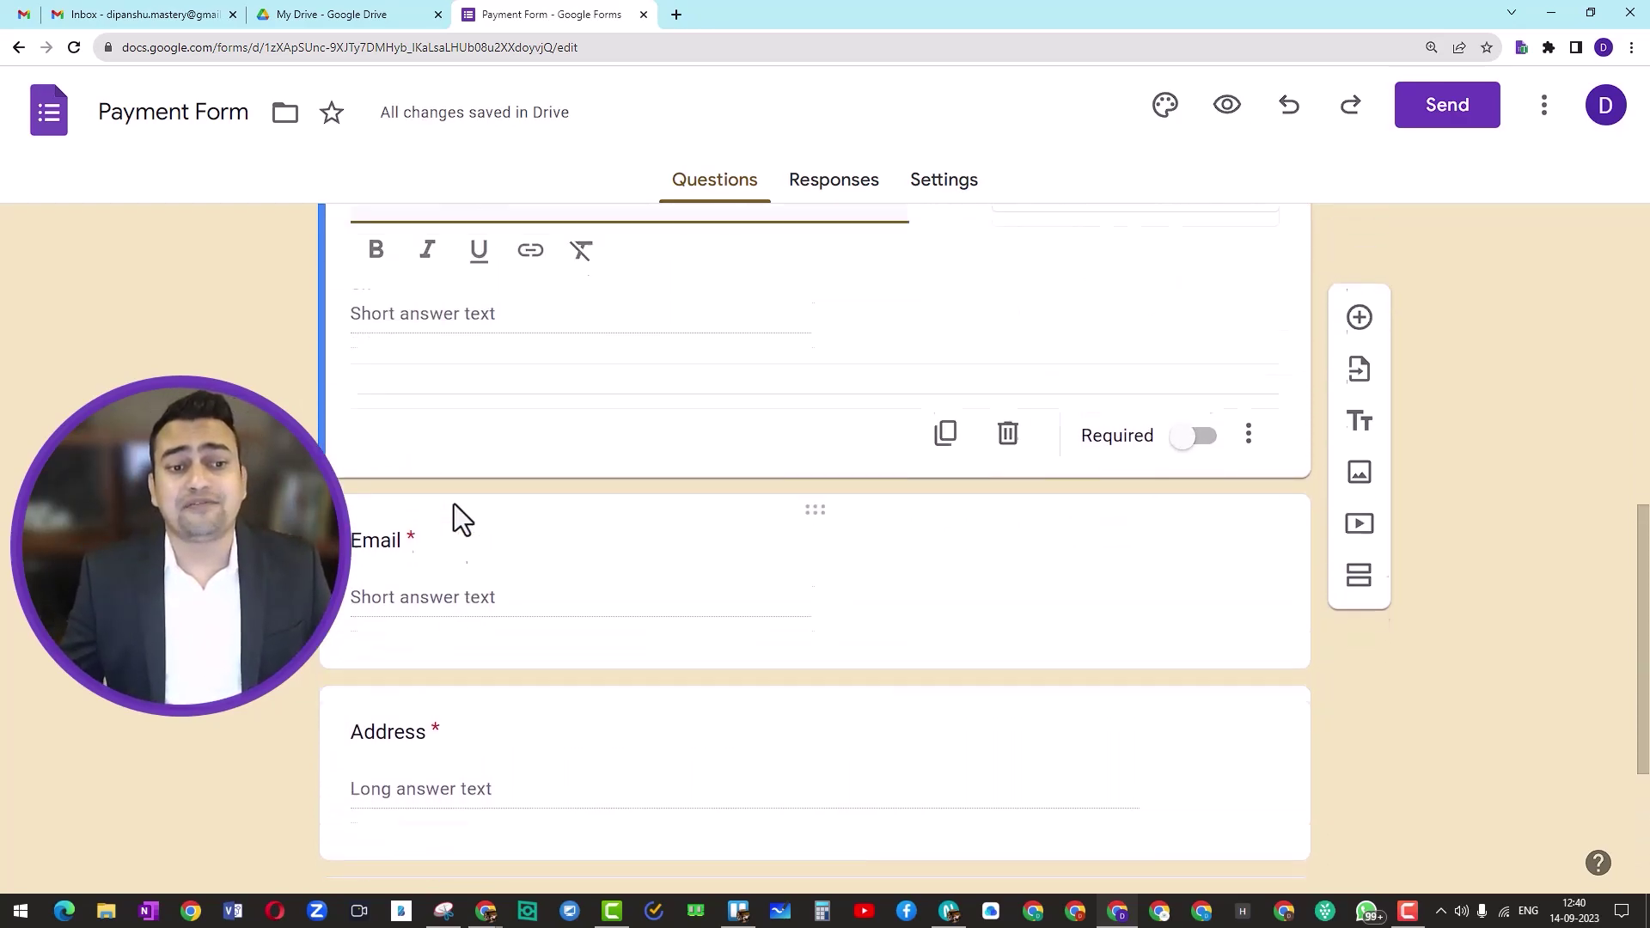
scroll(454, 504, down, 6)
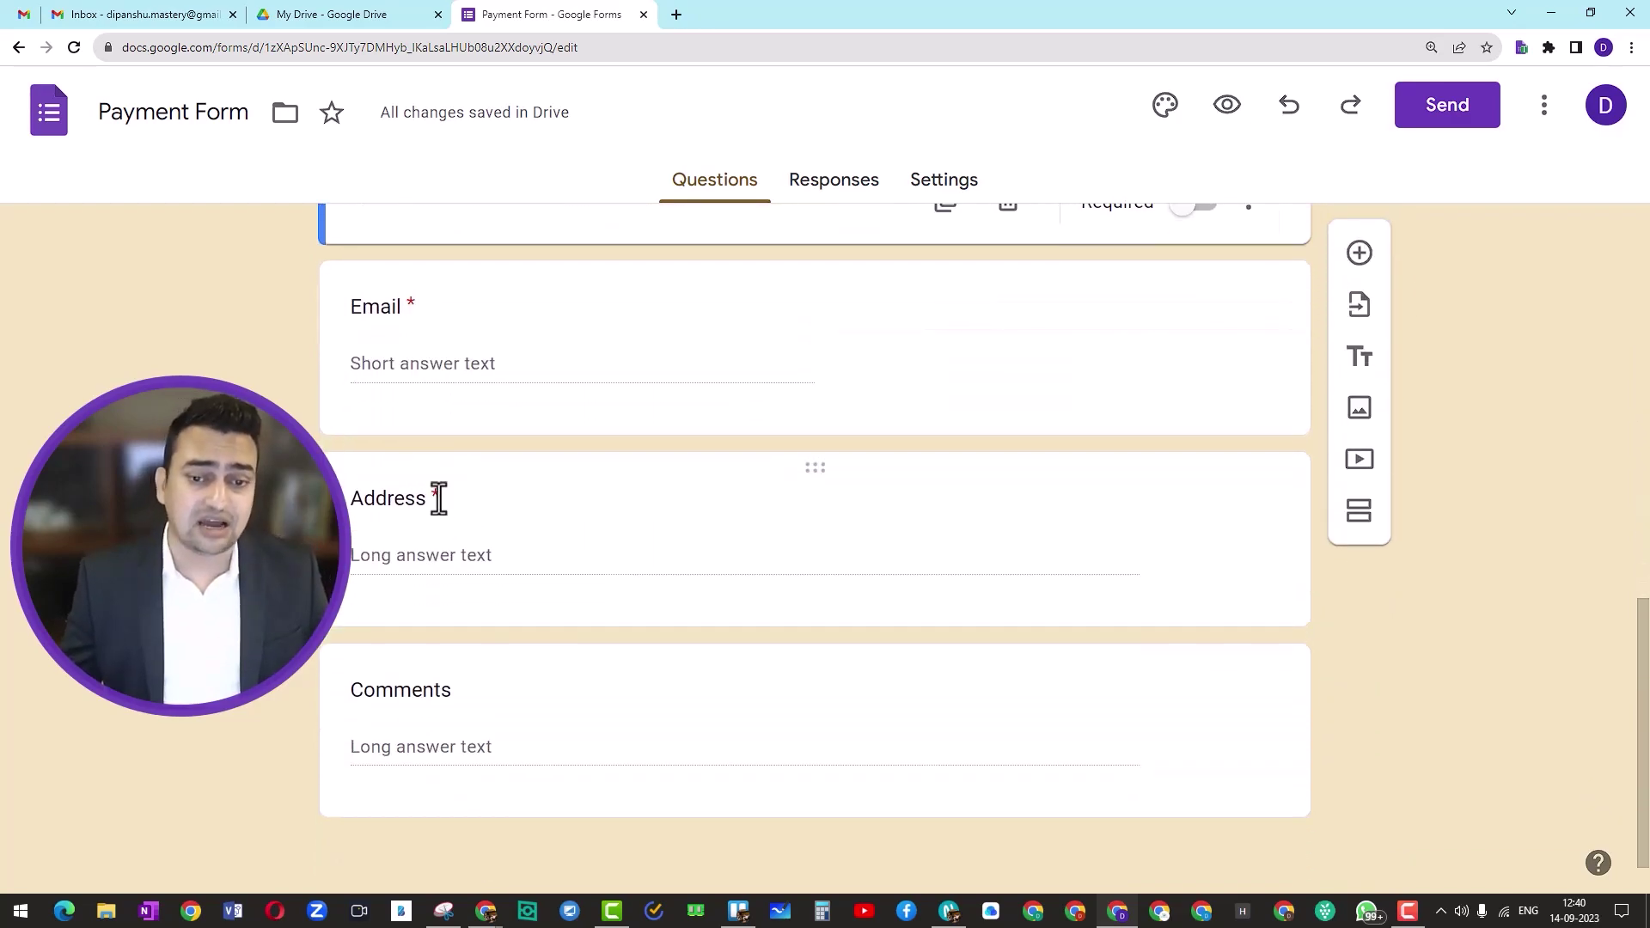
Step: Rename Address to 'Company Address' and duplicate it as a 'GST No.' question
double_click(368, 503)
key(Left)
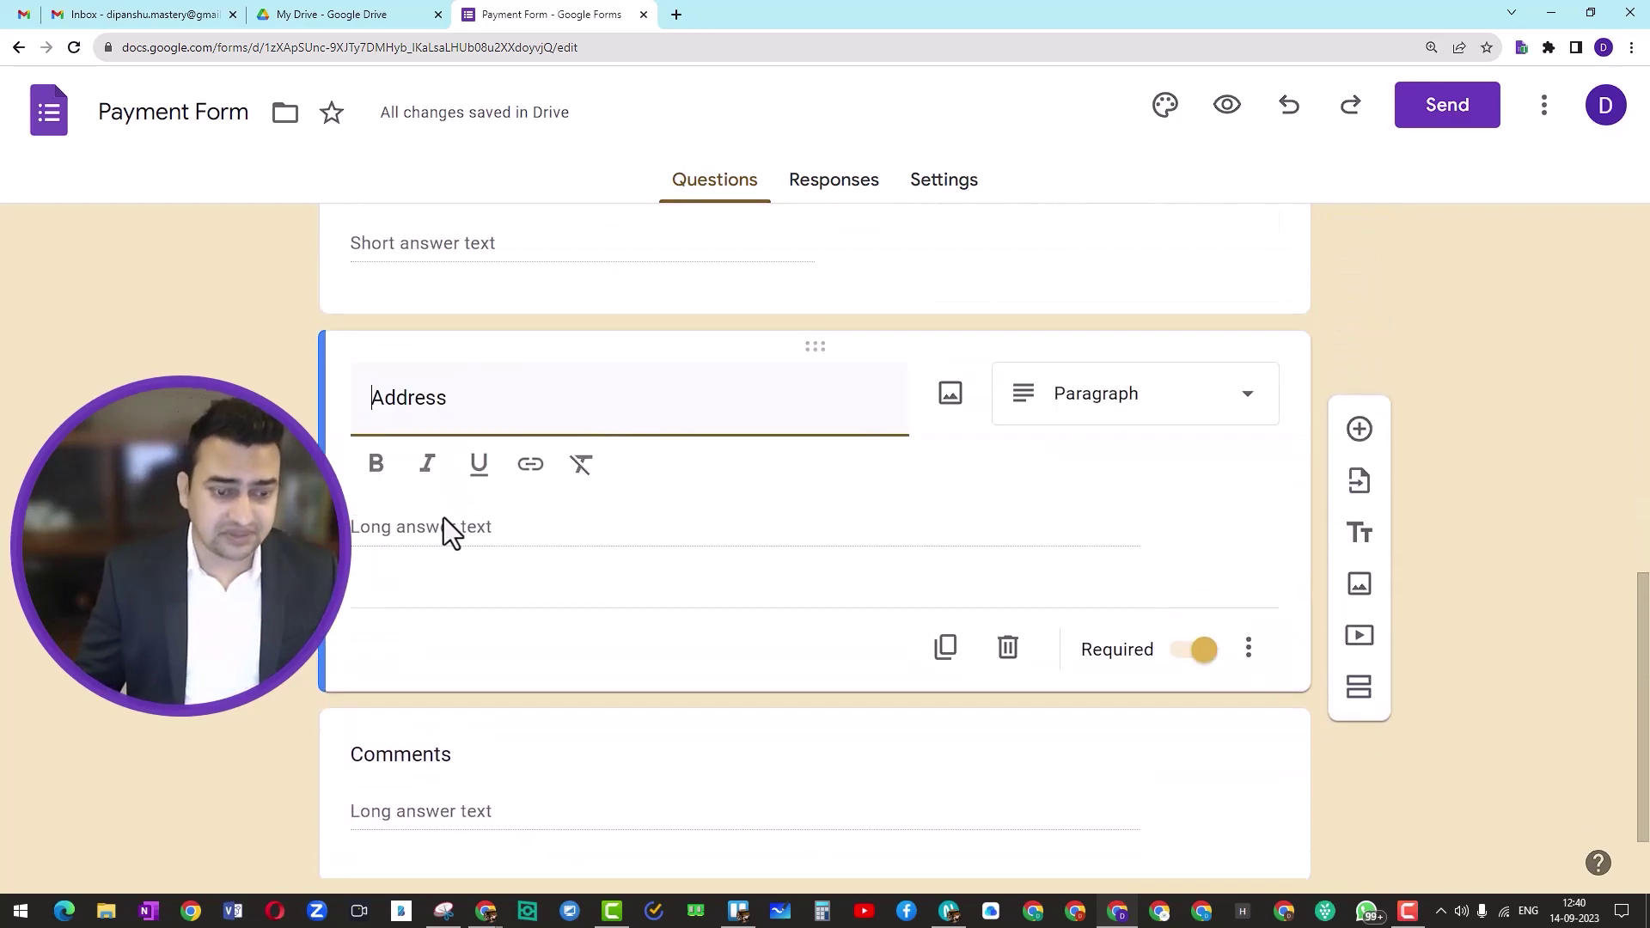
text(Company)
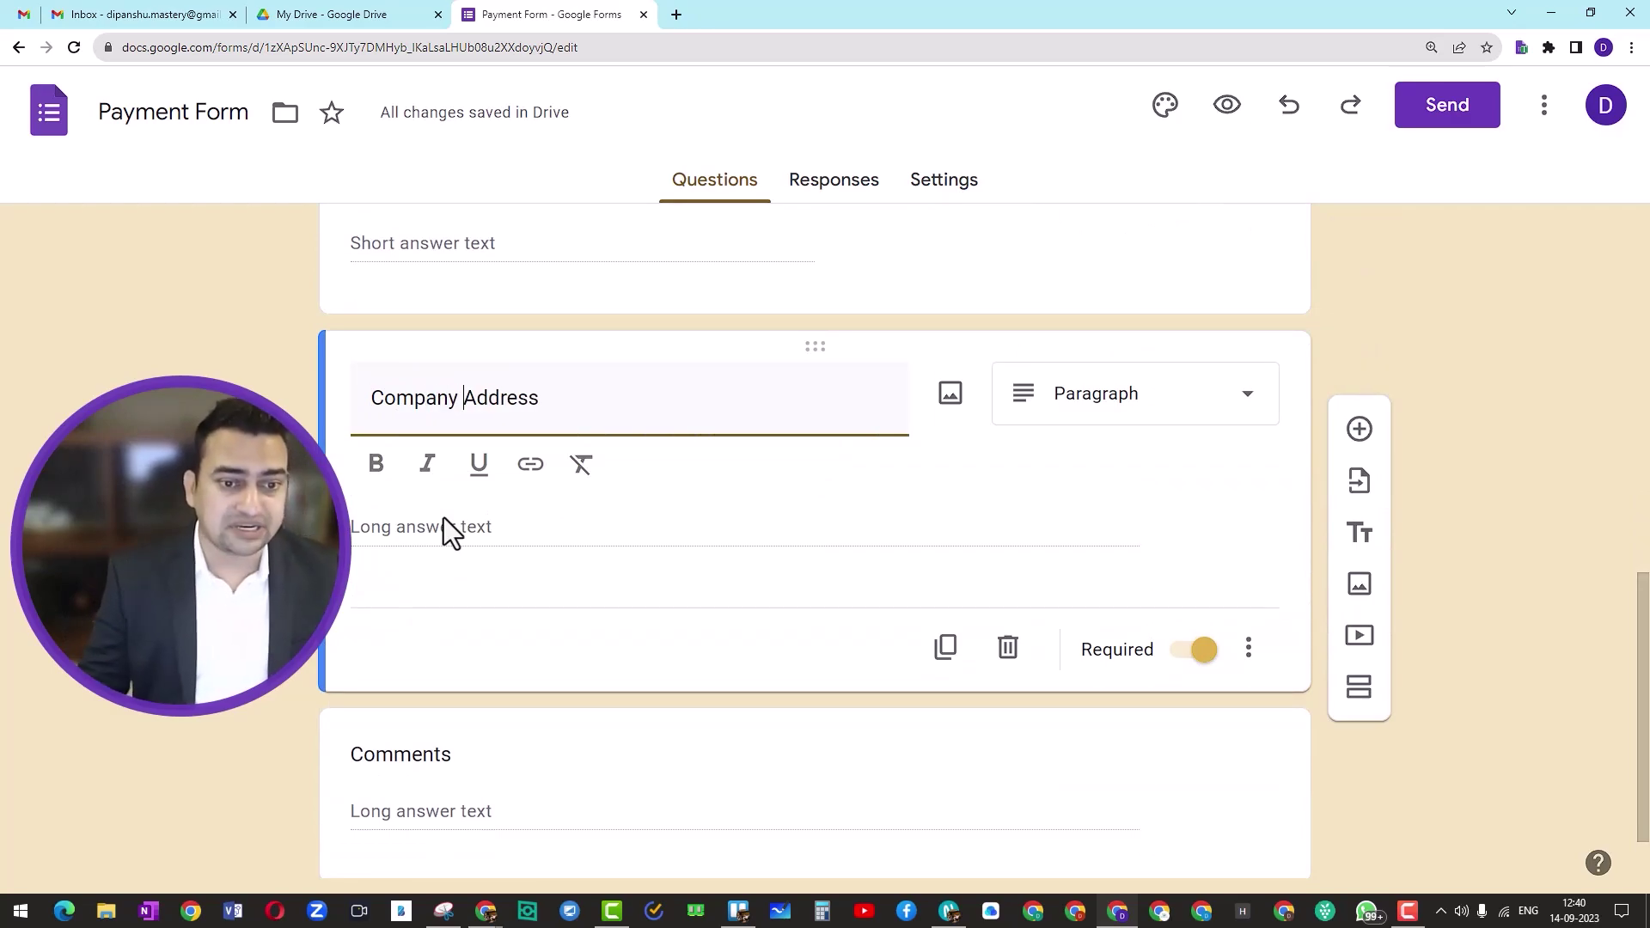
click(945, 650)
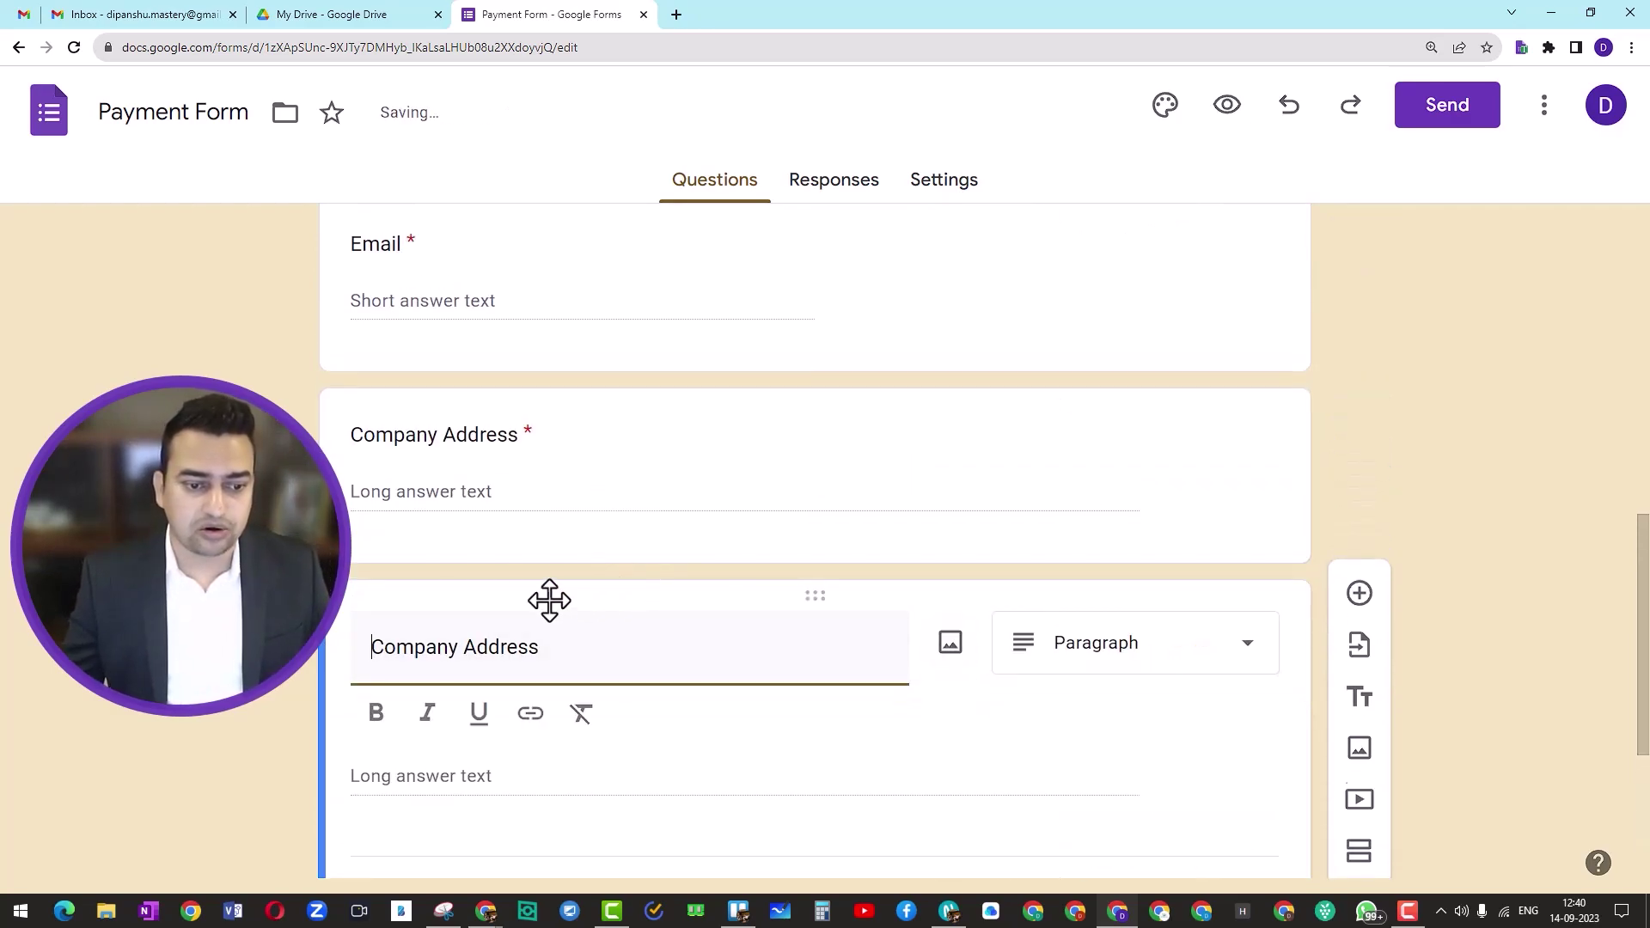
click(615, 453)
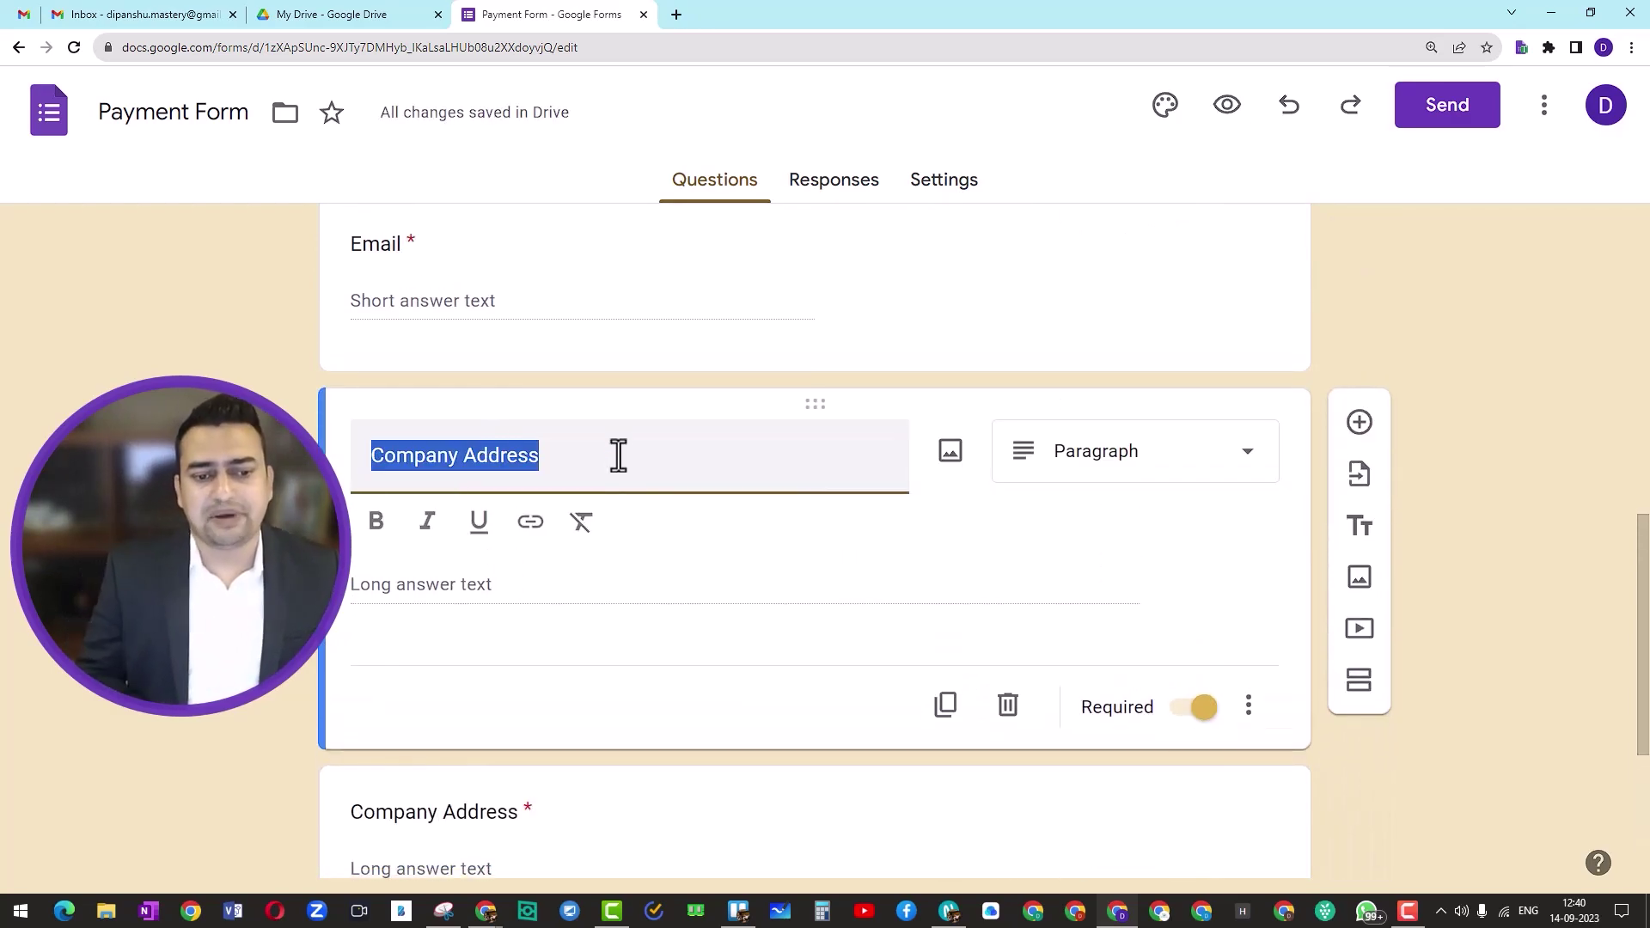
text(GST )
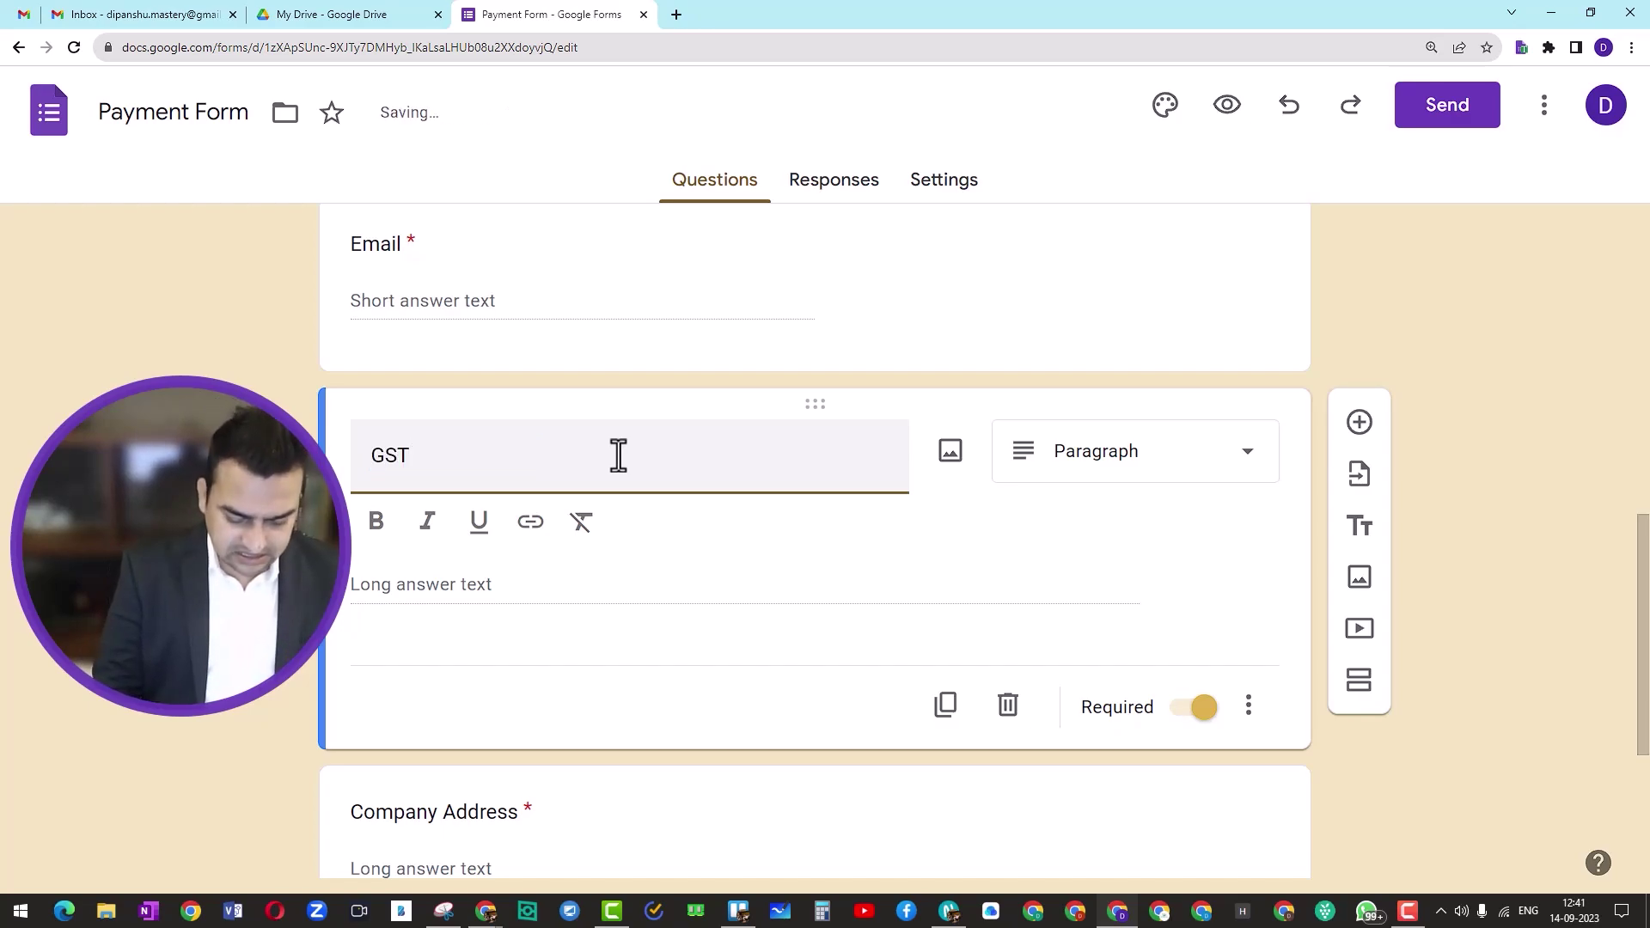
text(No.)
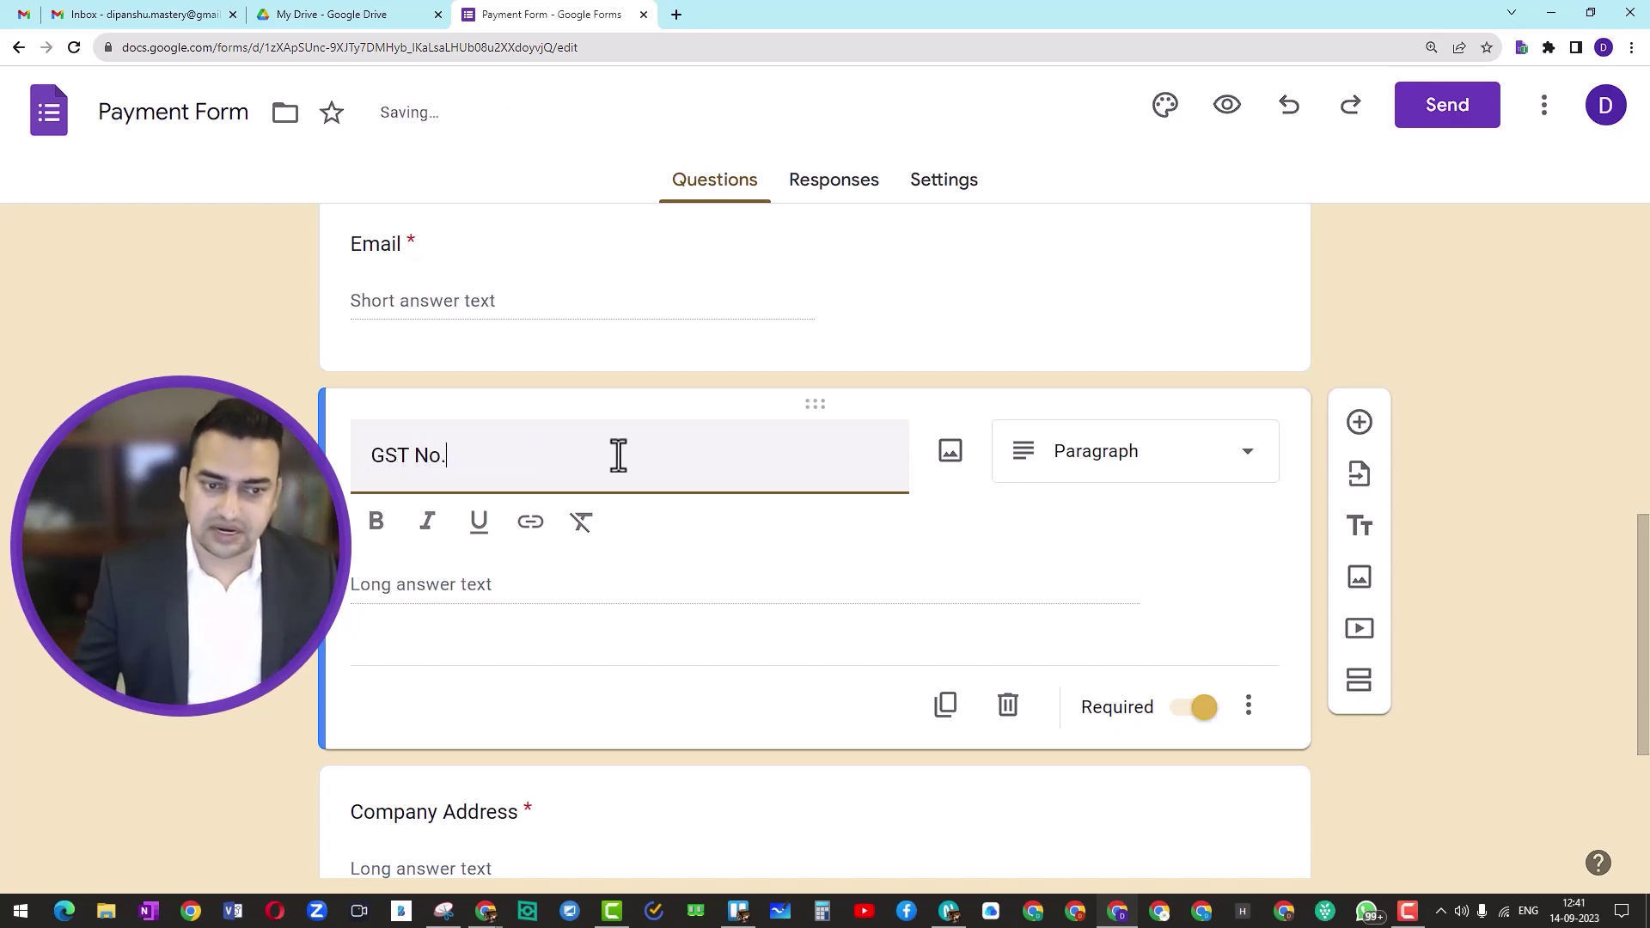
click(1438, 510)
scroll(616, 545, down, 1)
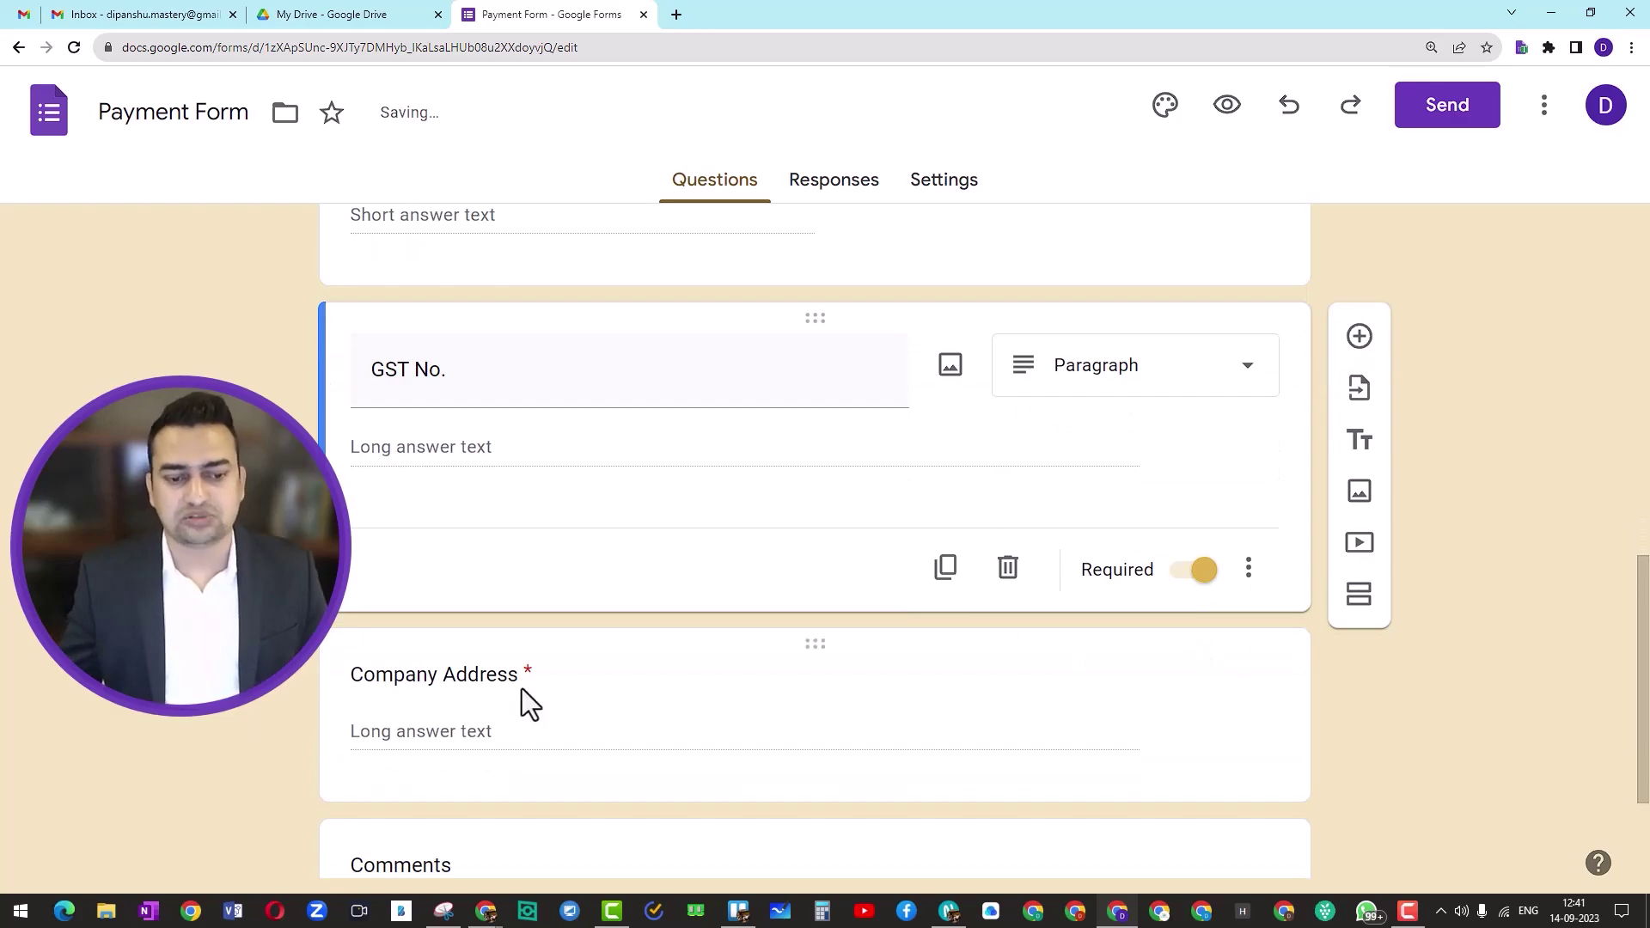
scroll(578, 615, up, 3)
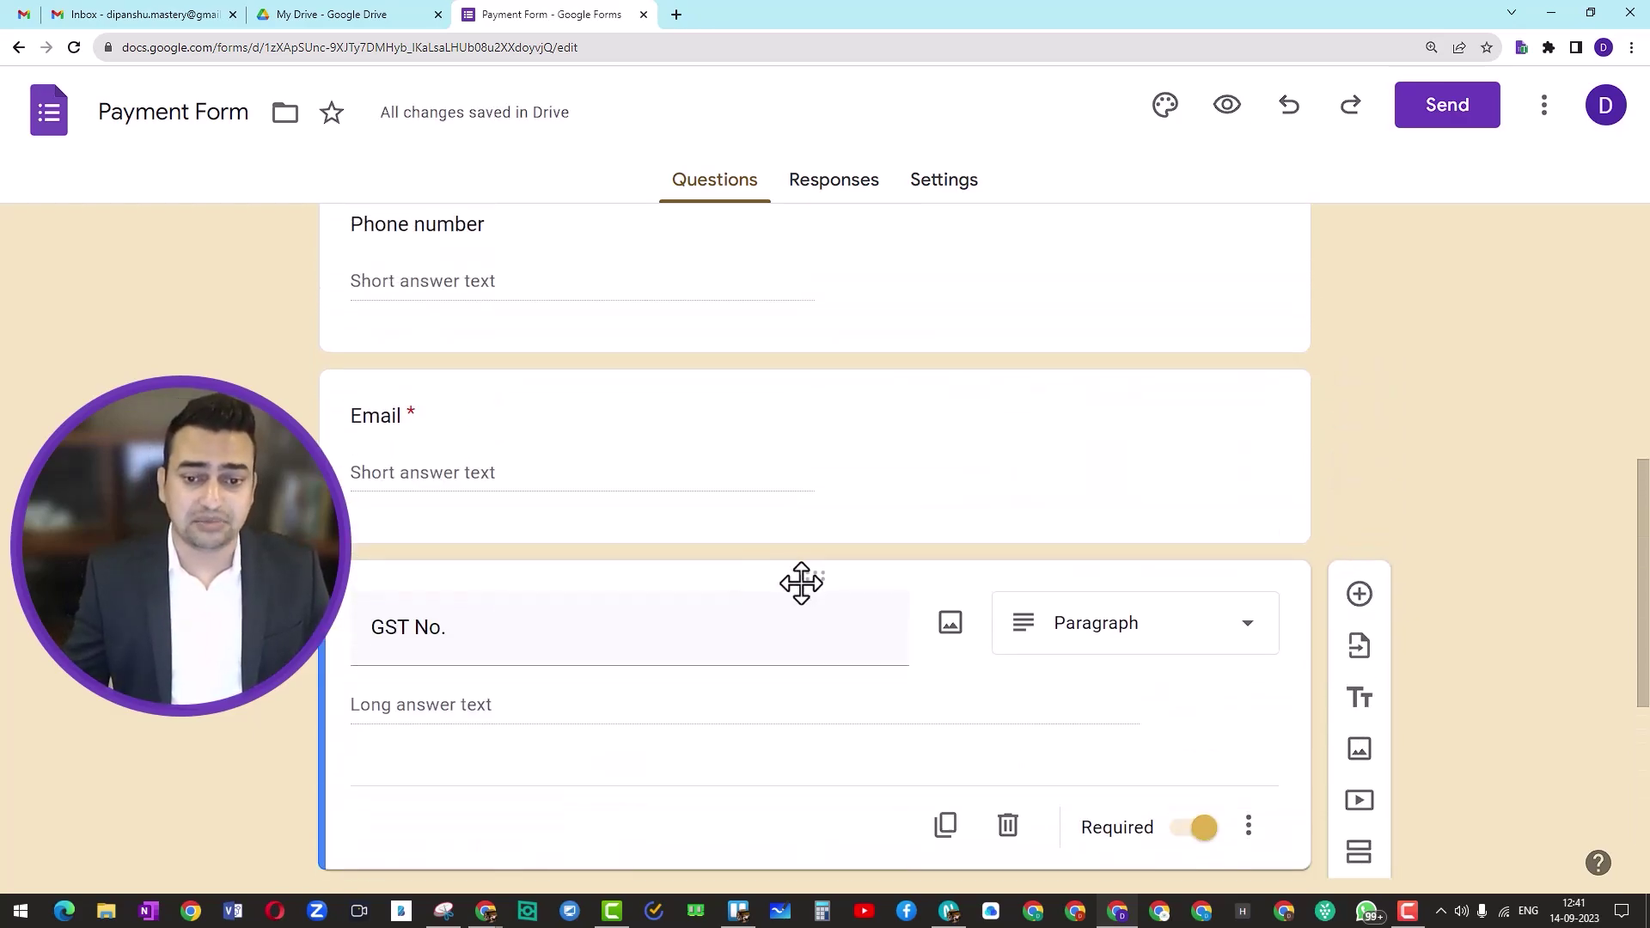
Step: Duplicate the GST No. question and rename the copy 'Company Name'
click(944, 827)
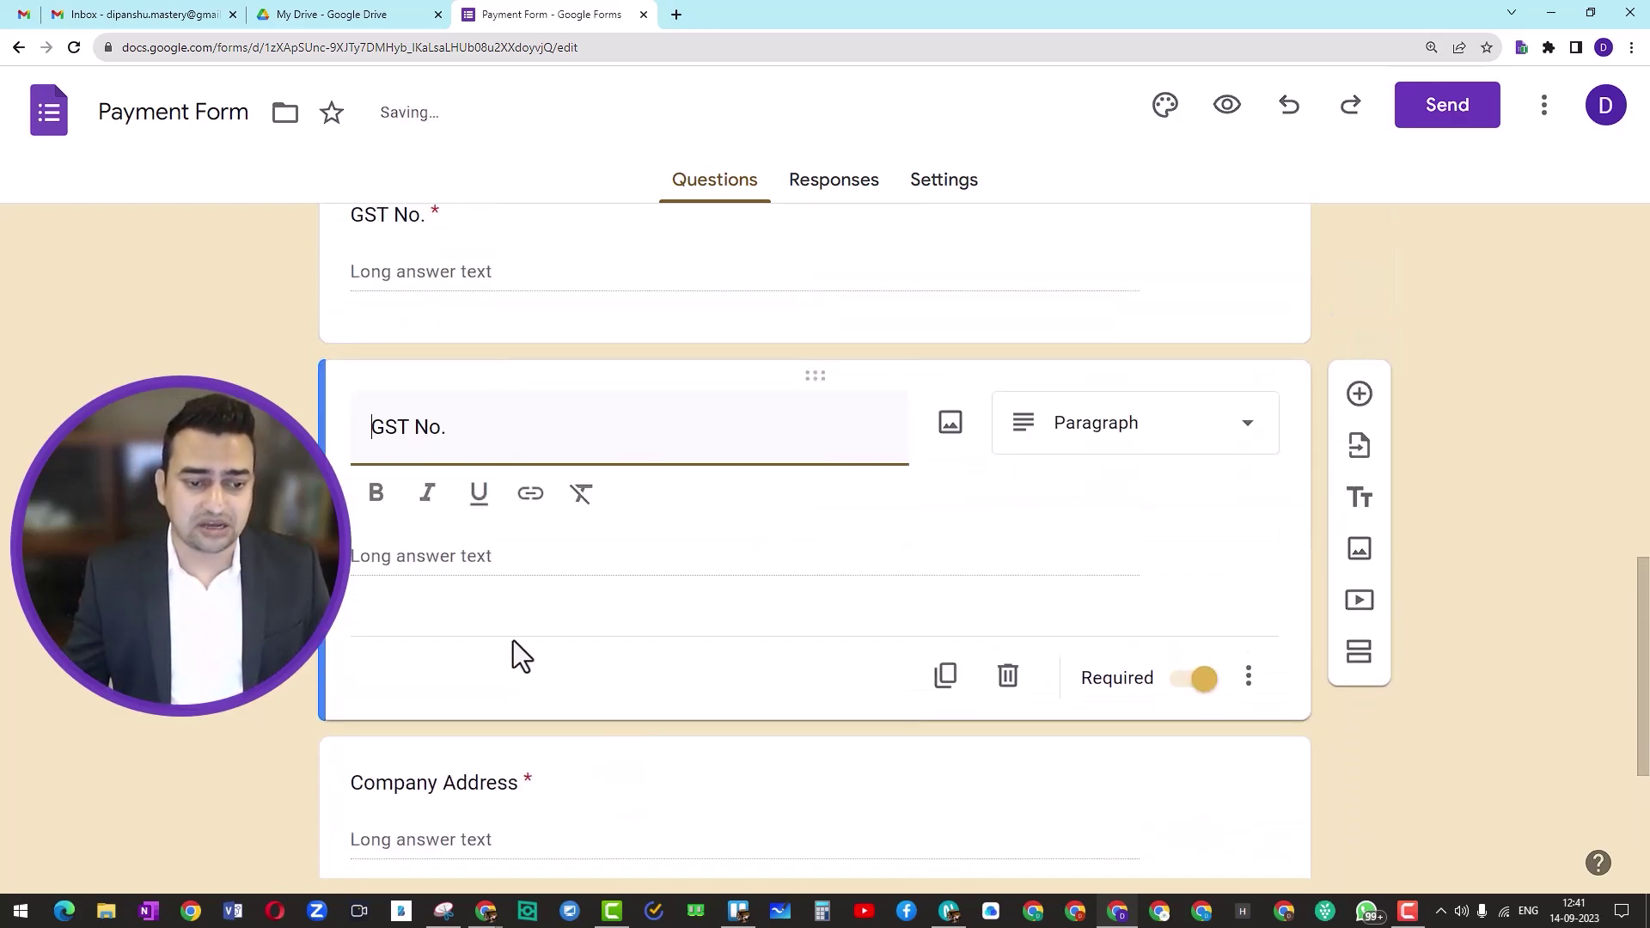
triple_click(458, 427)
text(Company)
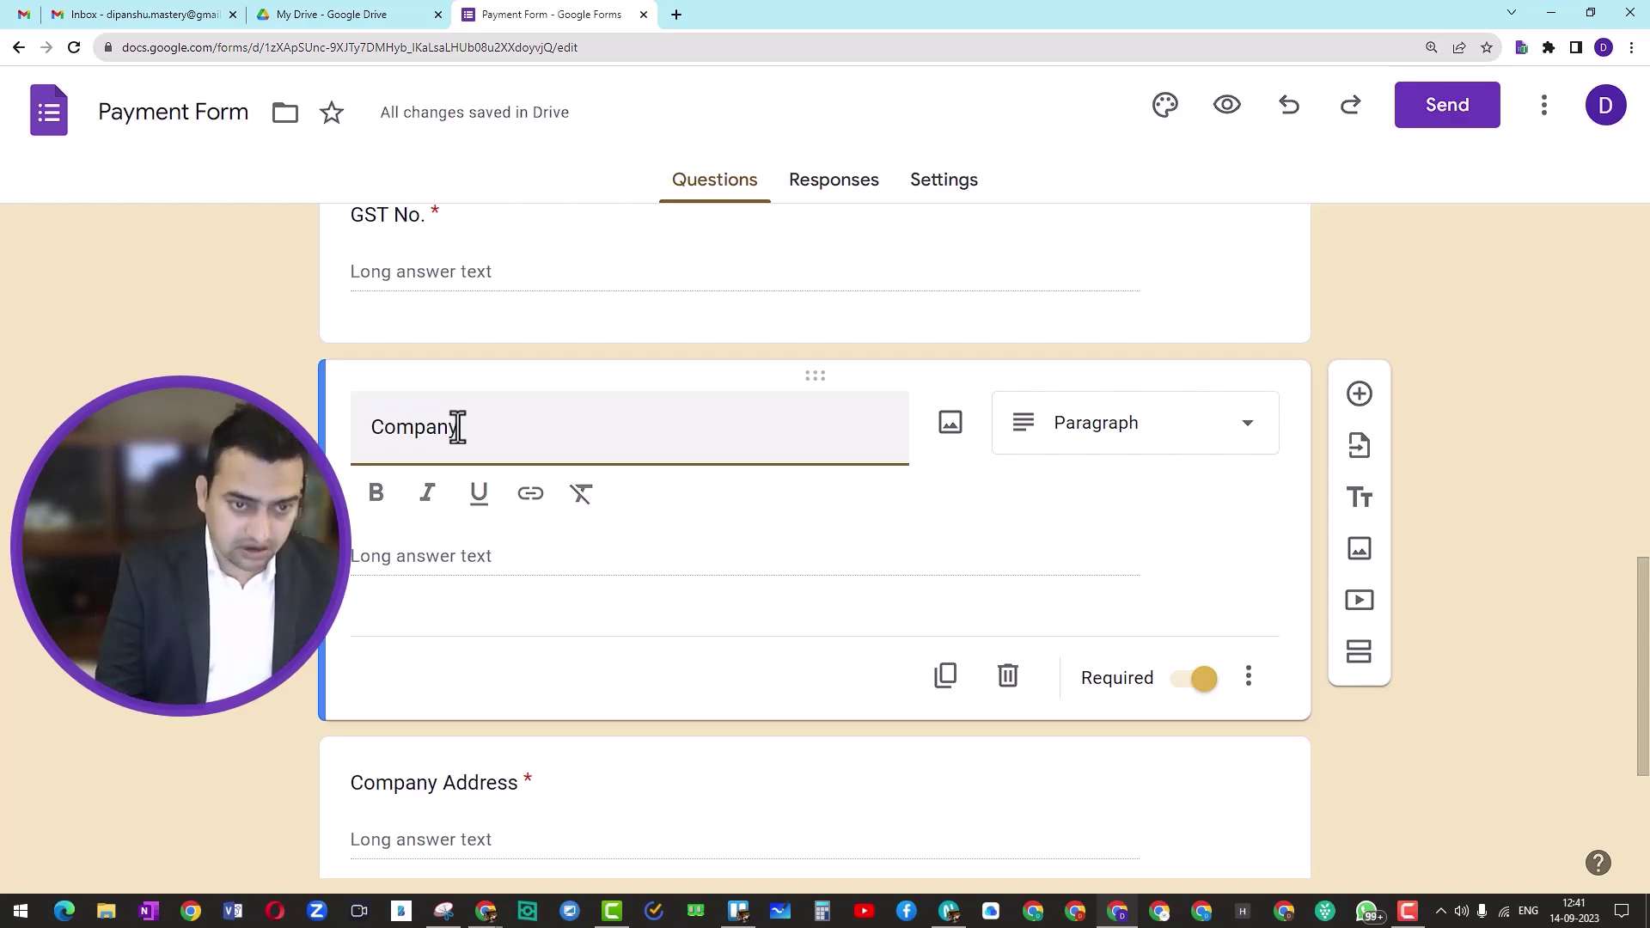
text( Name)
scroll(625, 528, down, 4)
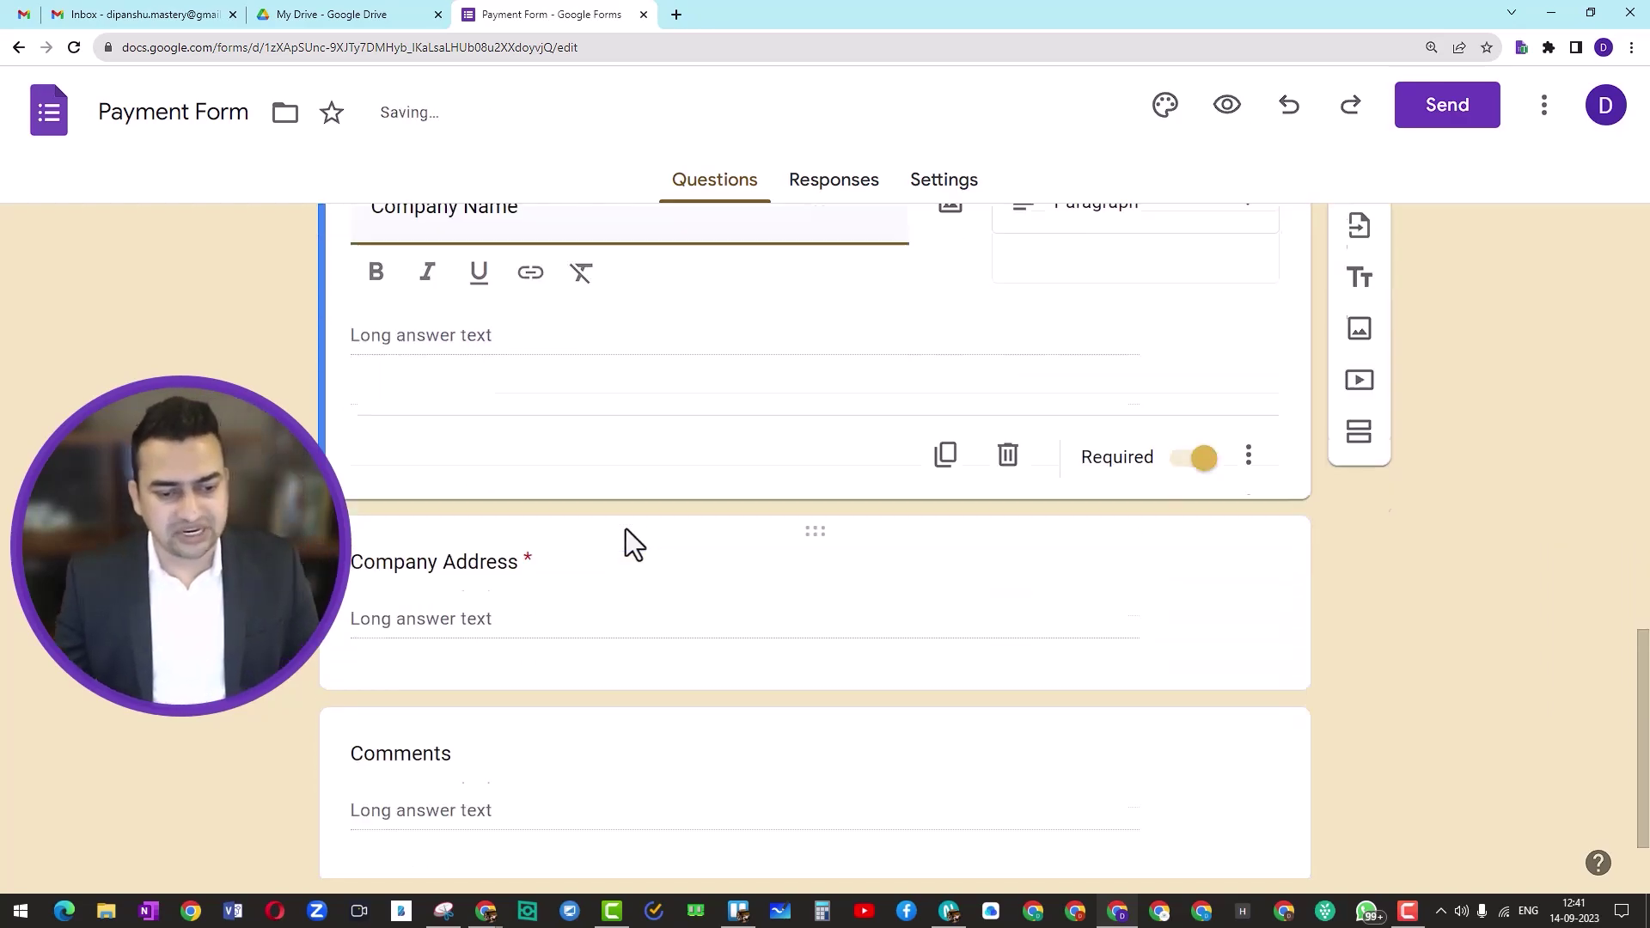
scroll(632, 568, up, 5)
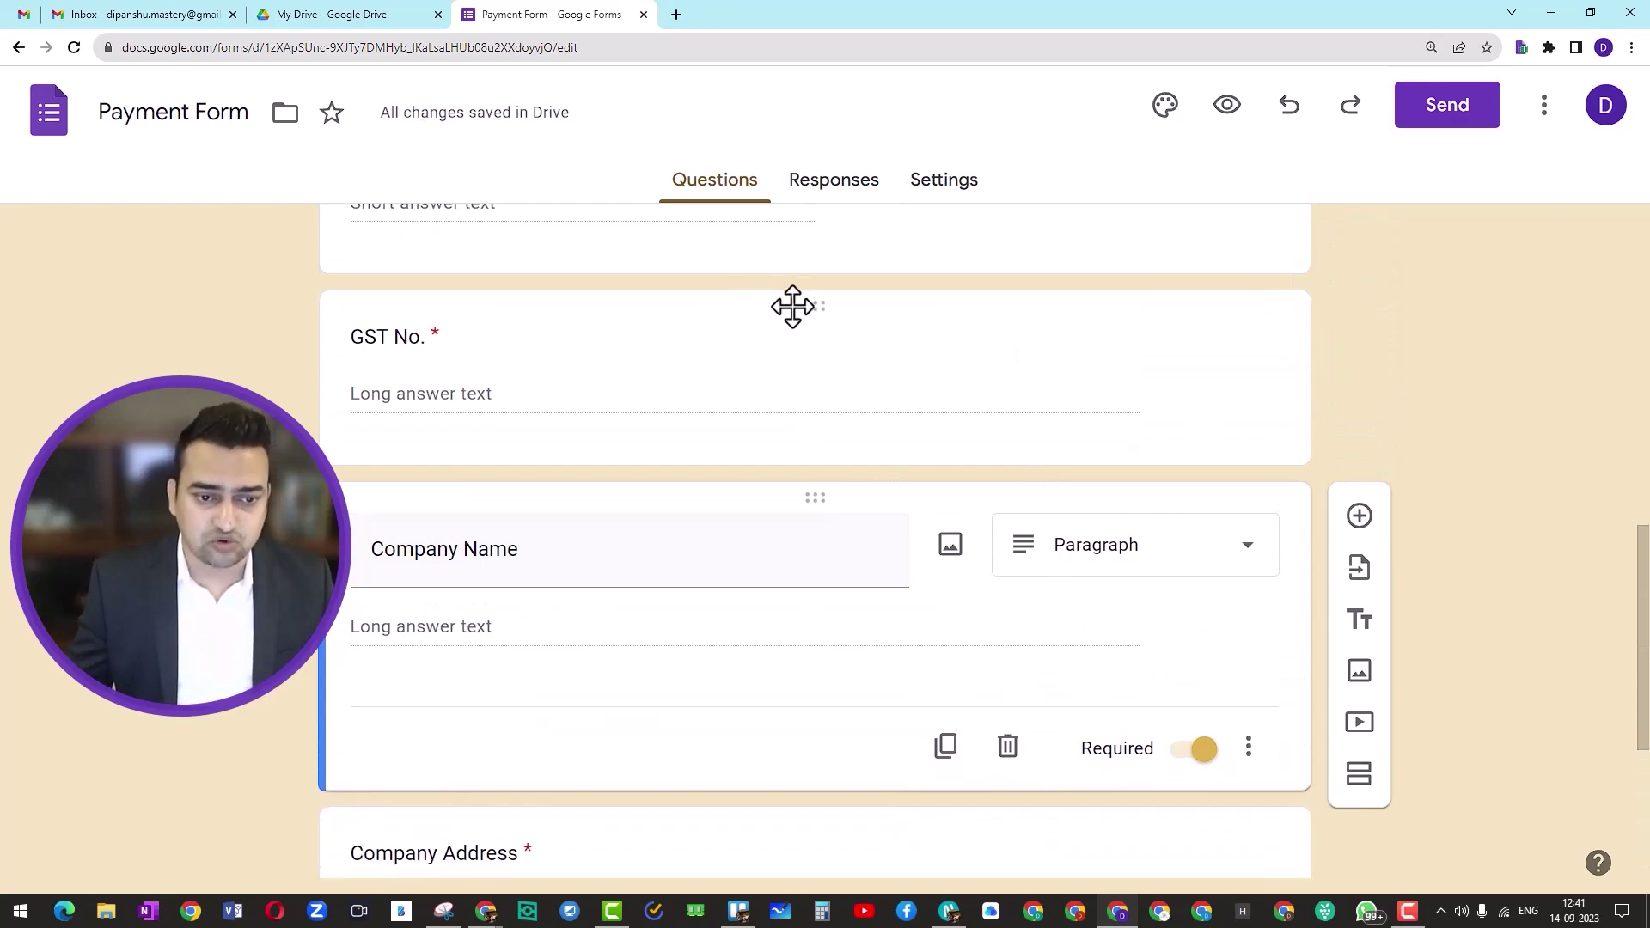
Step: Move the GST No. question down to sit just above Comments
drag(788, 306, 751, 447)
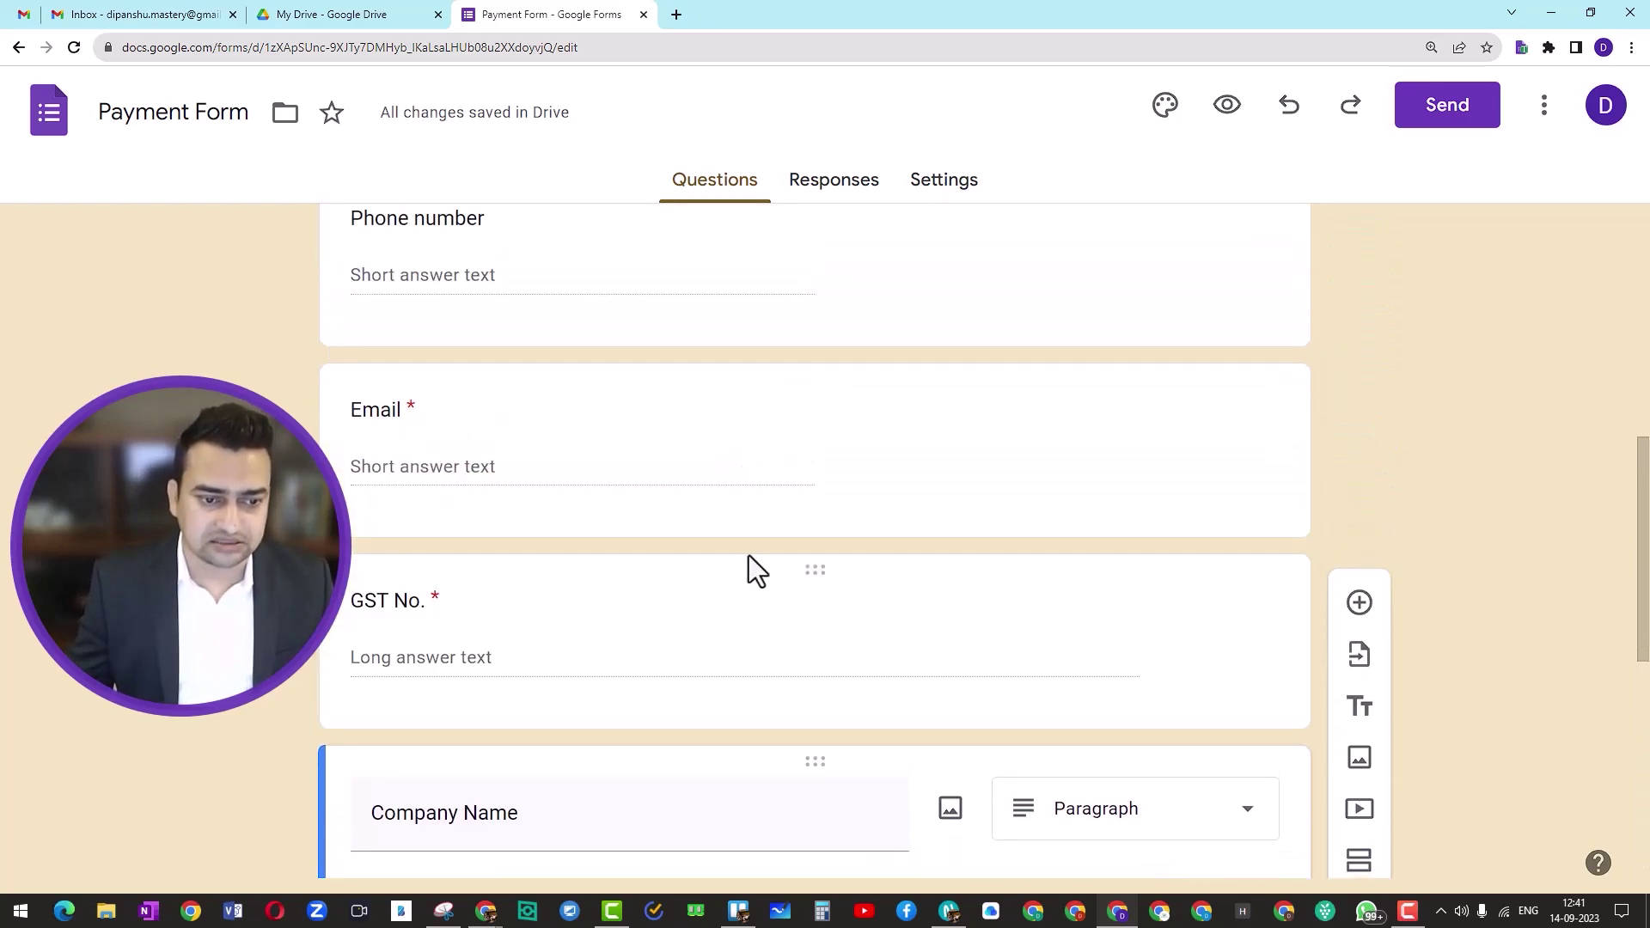
scroll(747, 555, down, 3)
drag(802, 324, 749, 581)
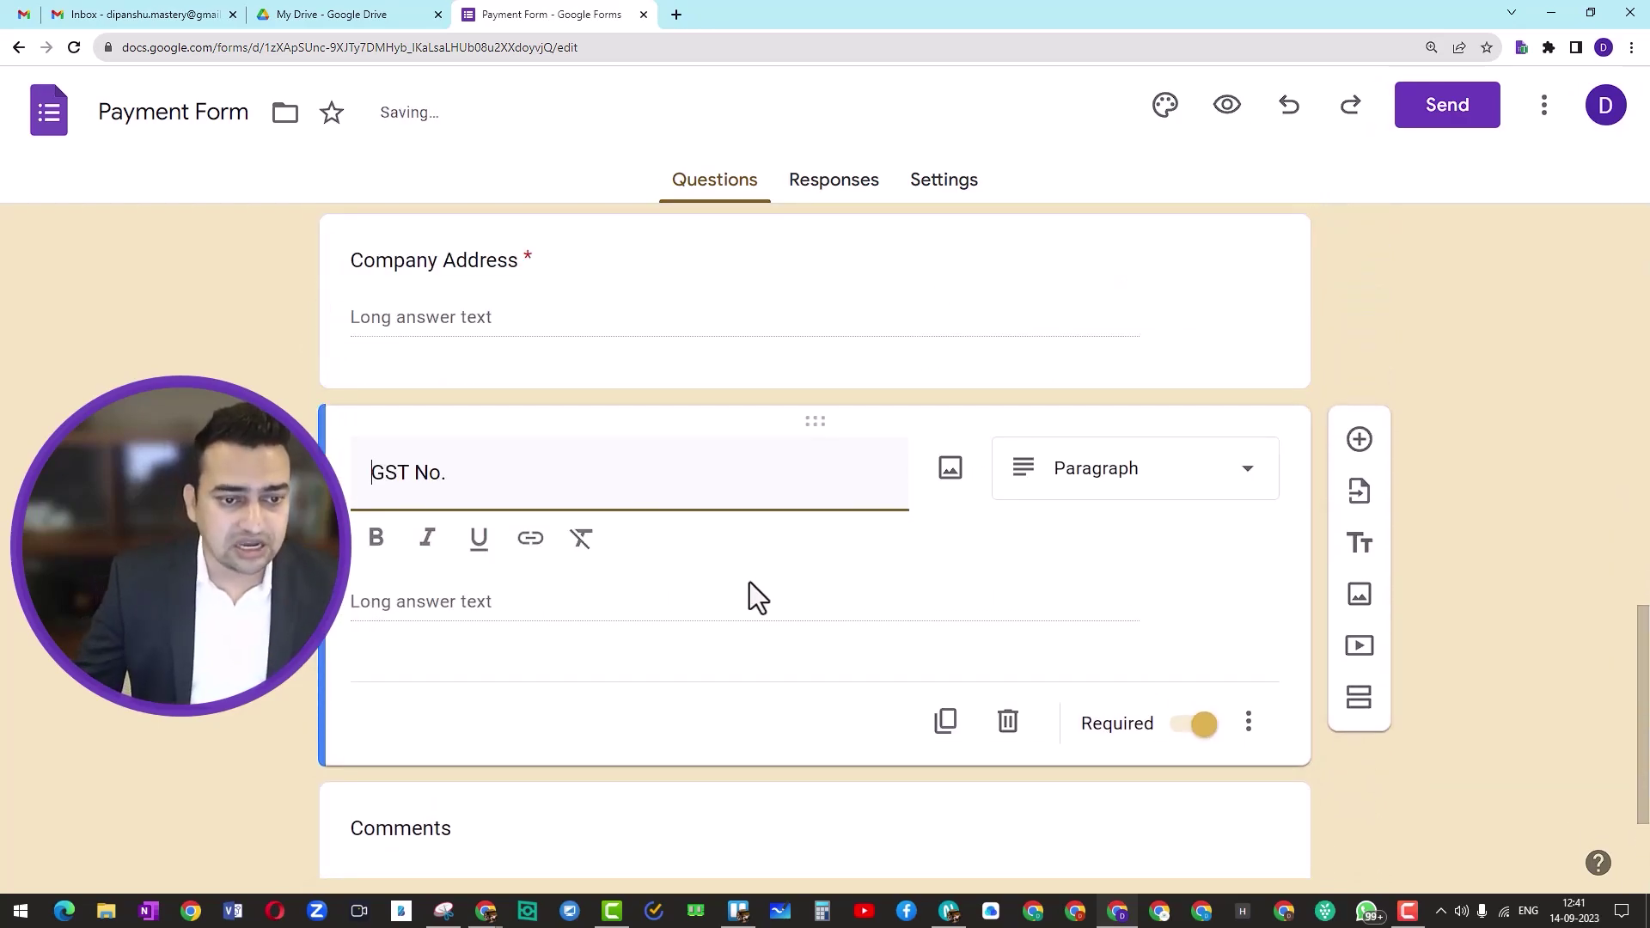
scroll(749, 581, up, 3)
scroll(747, 581, down, 4)
scroll(744, 585, down, 1)
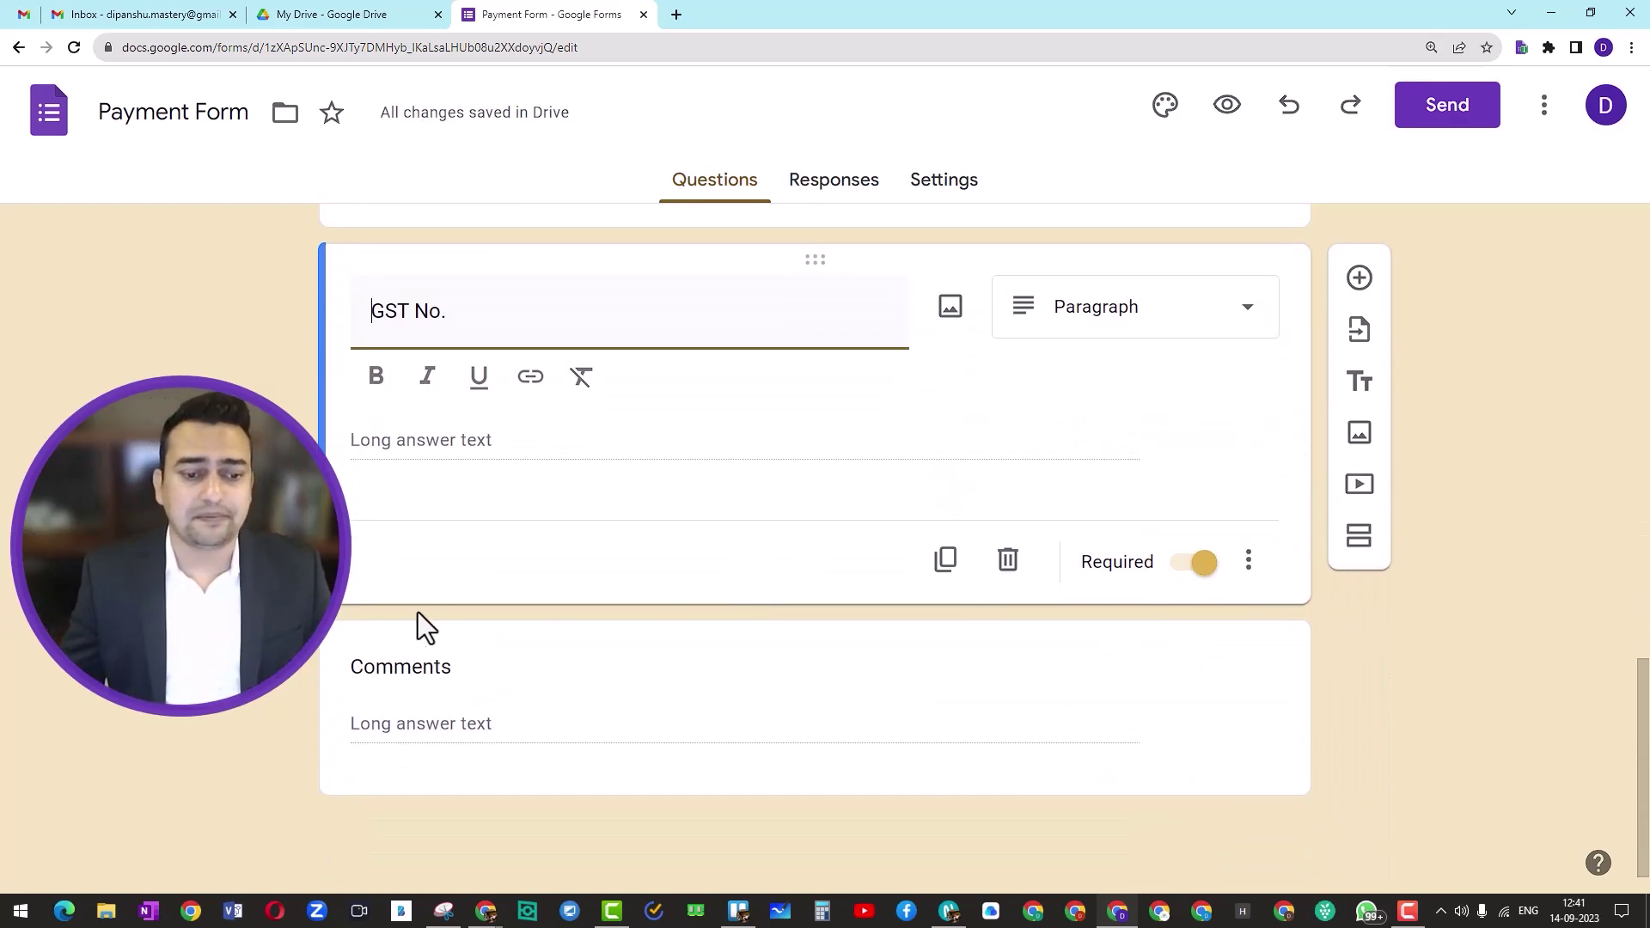
Step: Rename the Comments question to 'How You want to make the payment?'
click(463, 674)
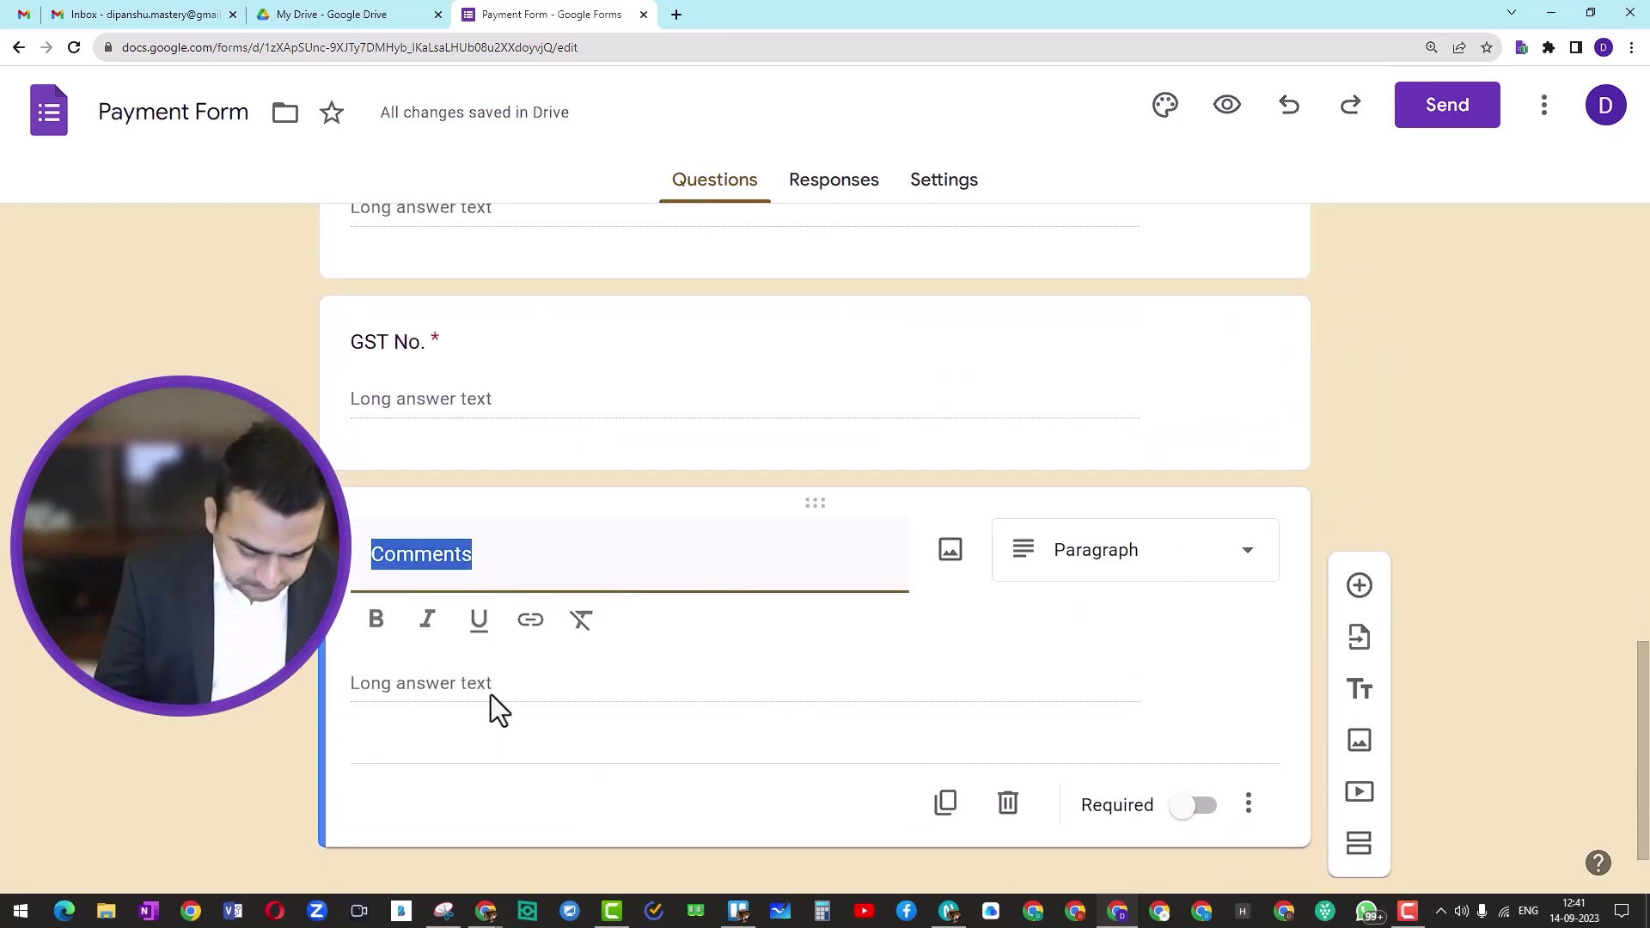
text(How Y)
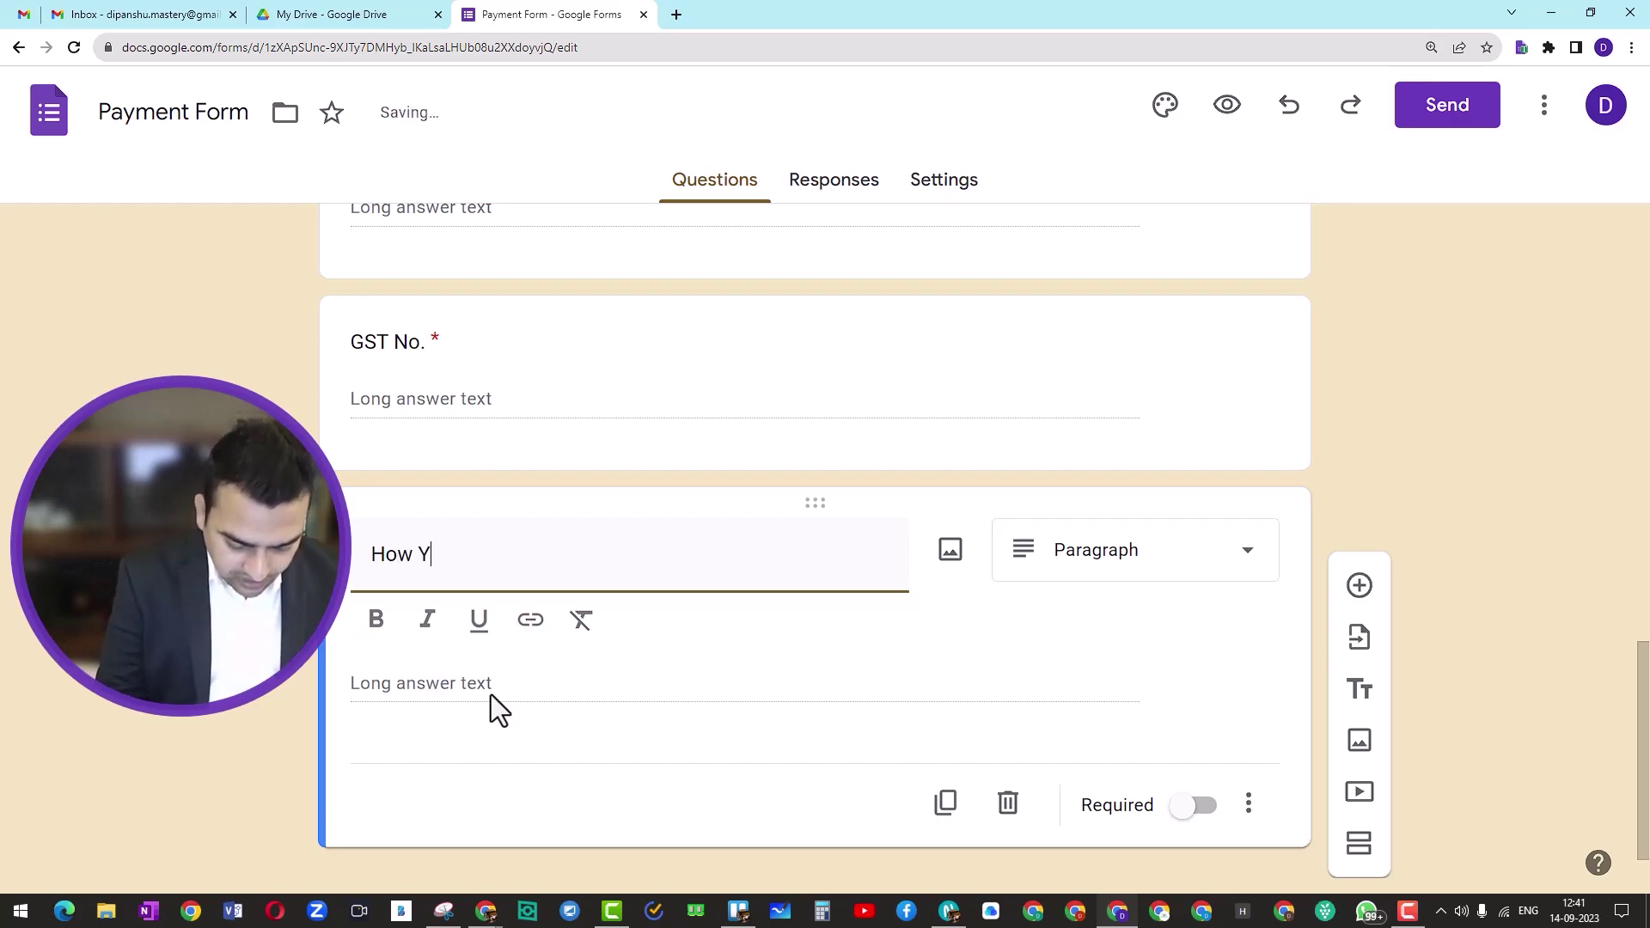
text(ou want to)
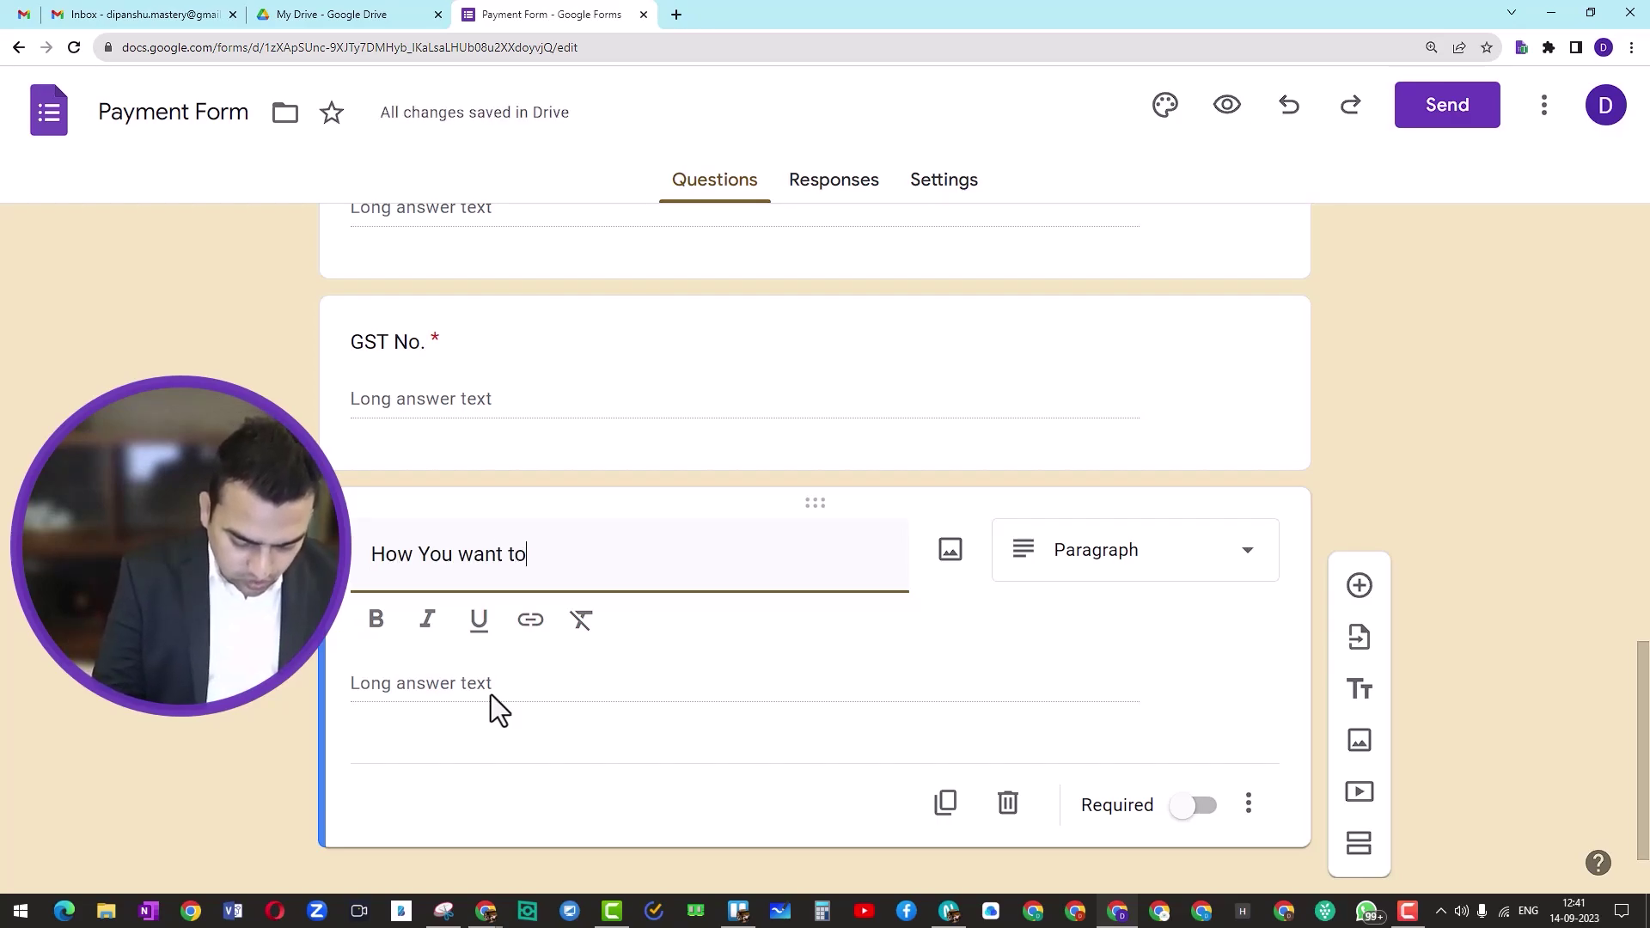
text( make the )
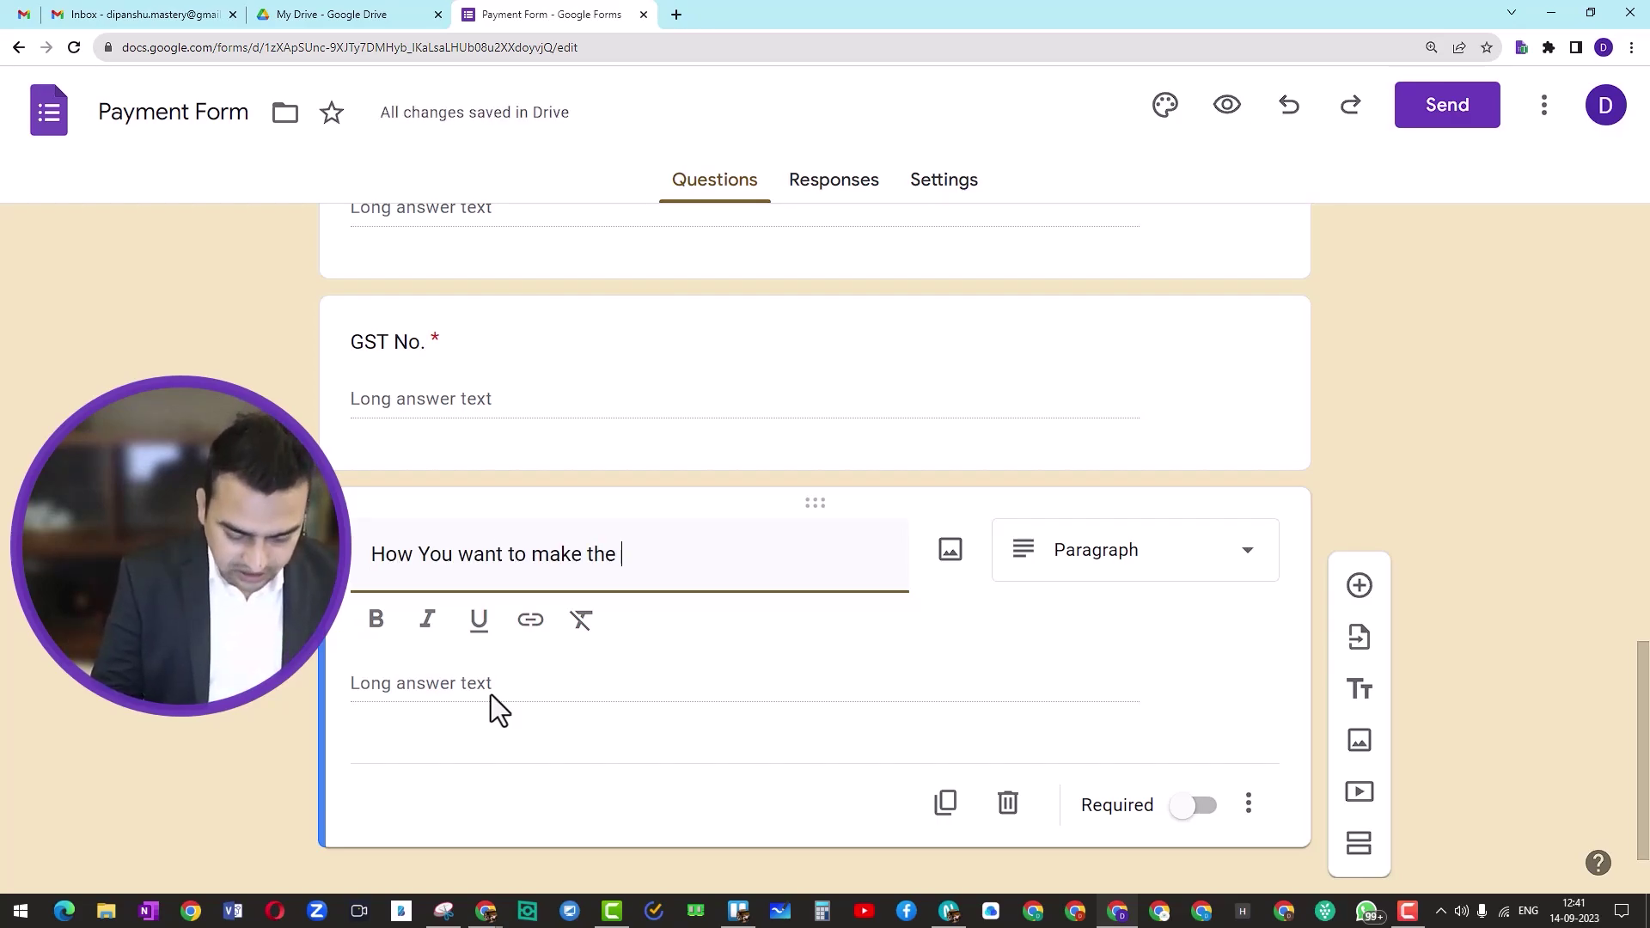
text(payment?)
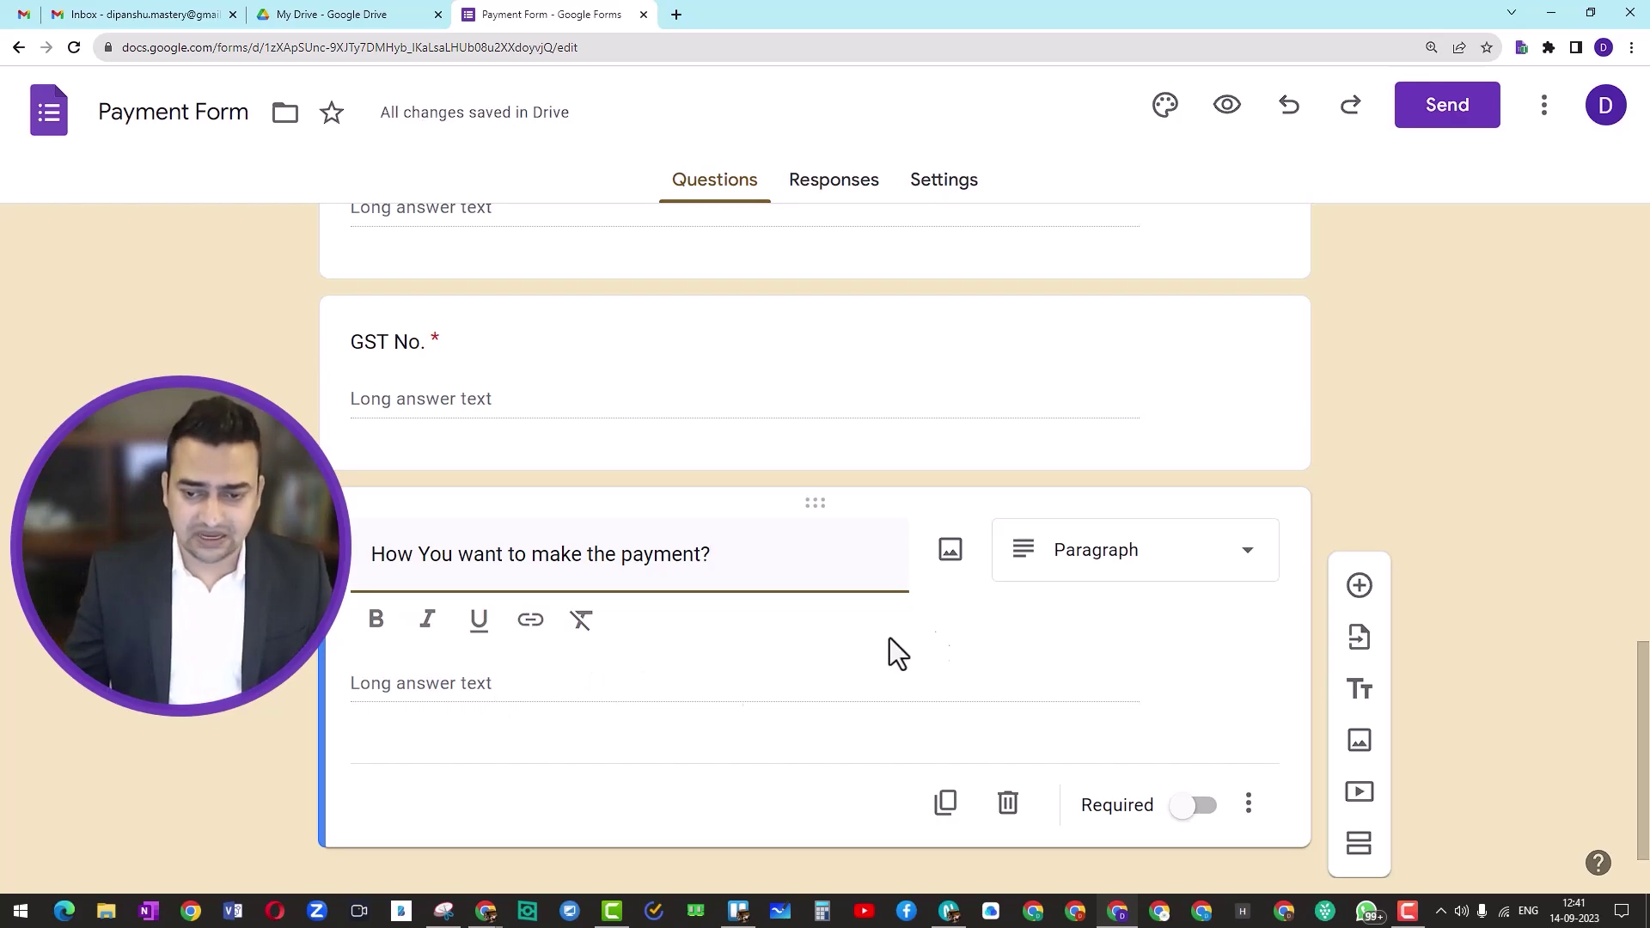
click(1227, 570)
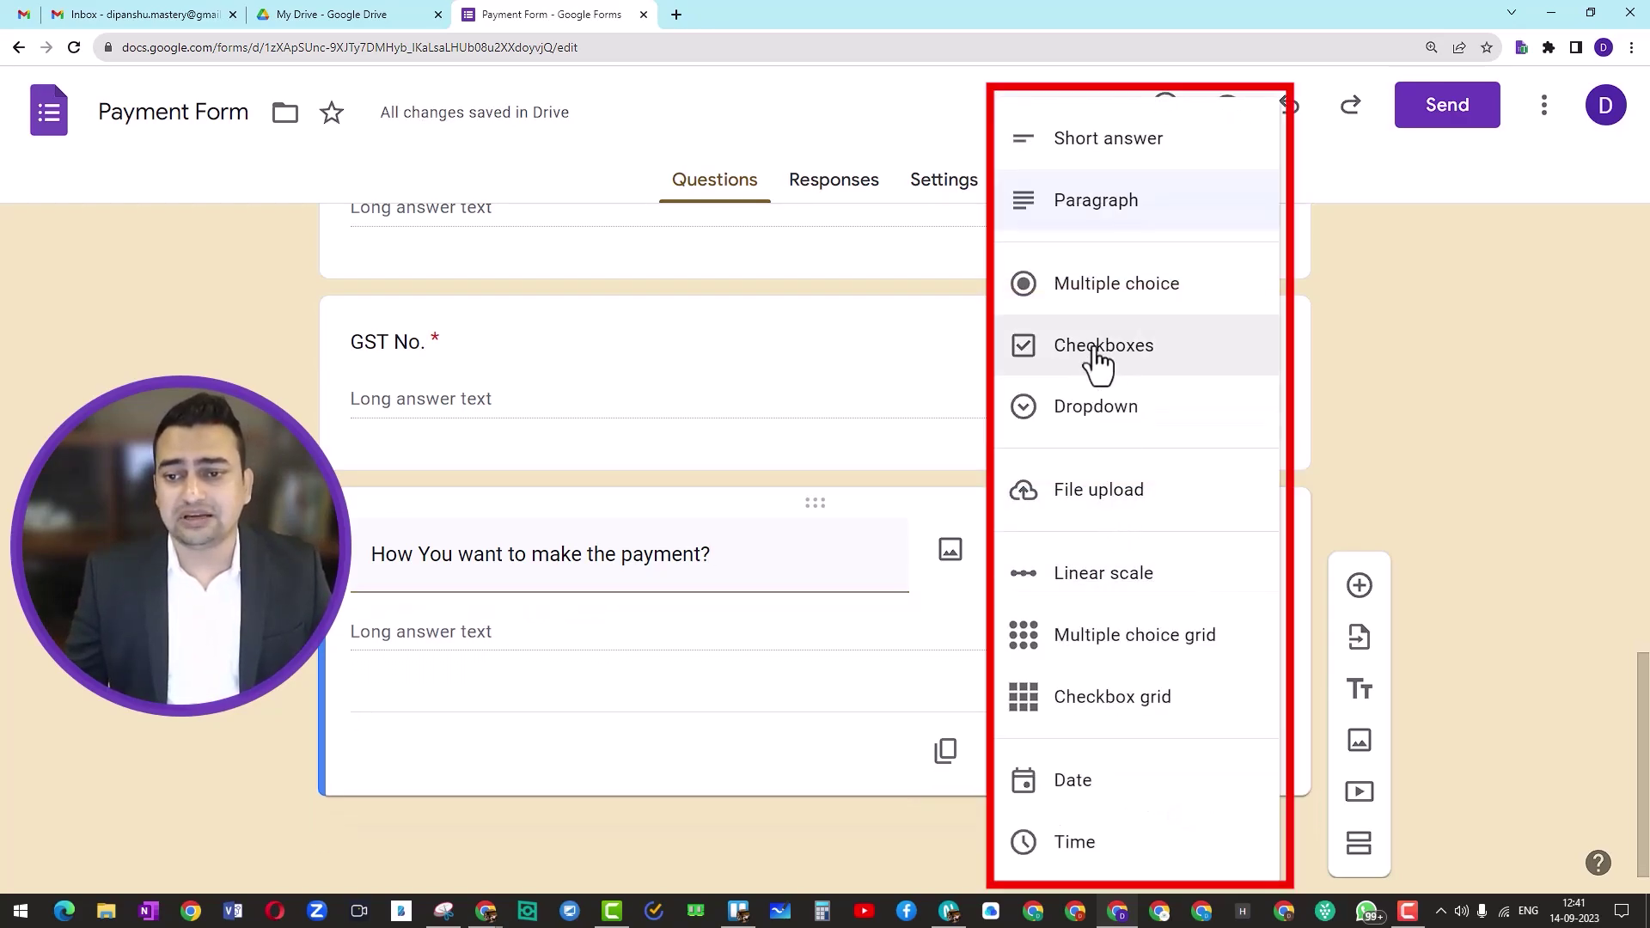
Step: Make the payment question multiple choice with options Bank and Payment gateway (Debit card/Credit card, UPI, NEFT)
click(1112, 302)
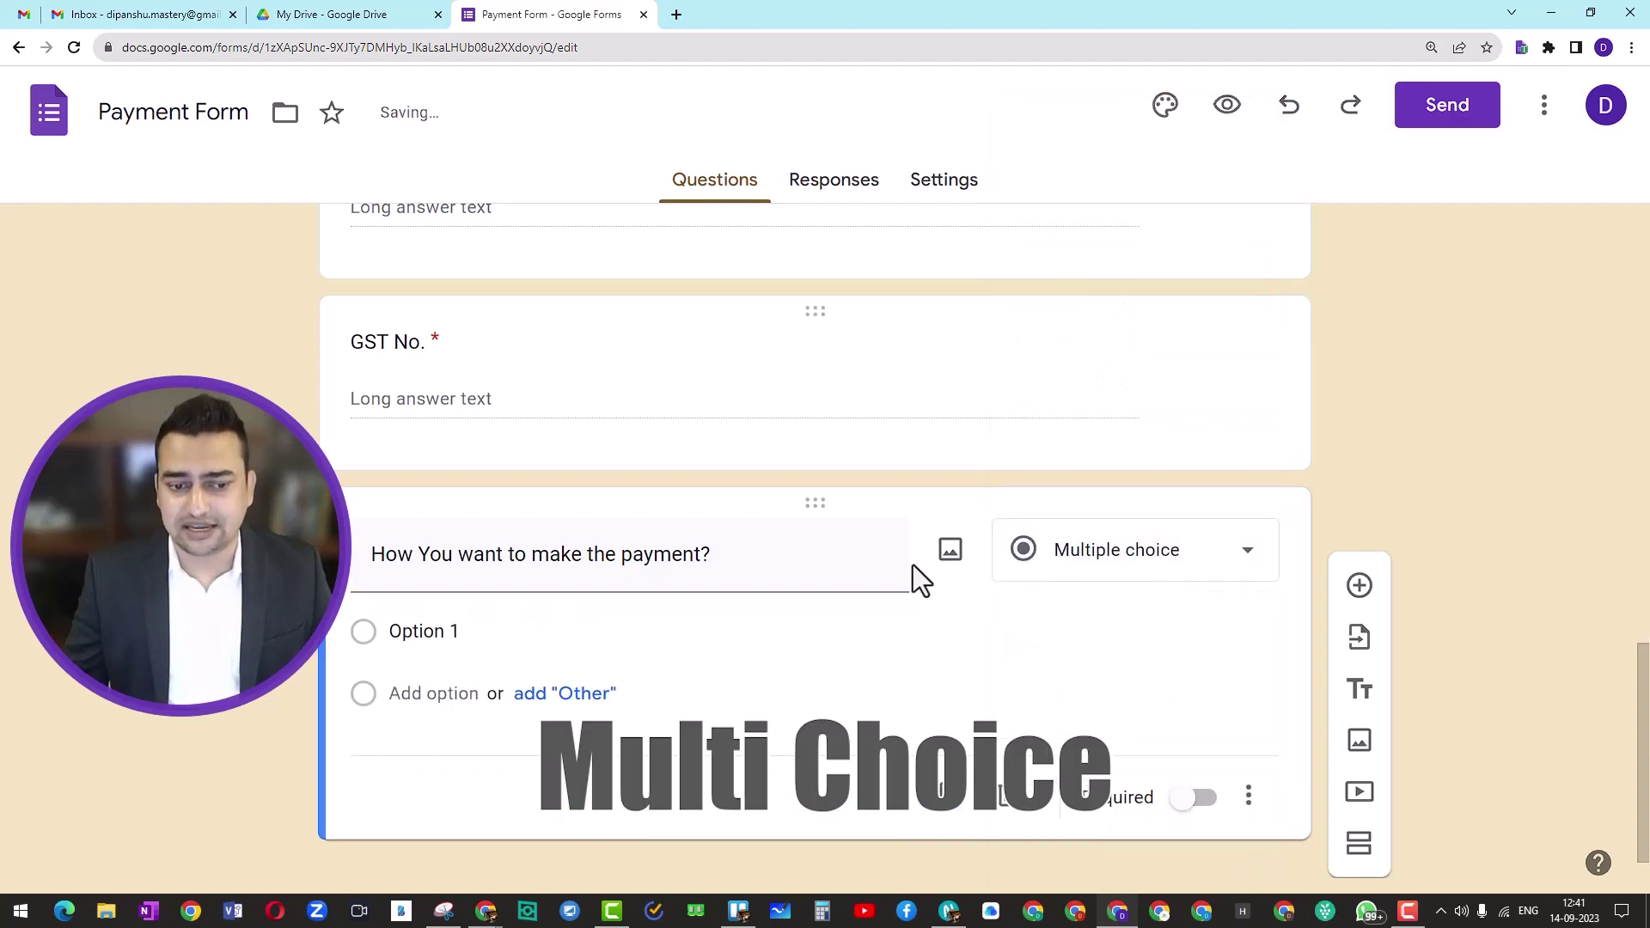
click(556, 636)
text(Bank)
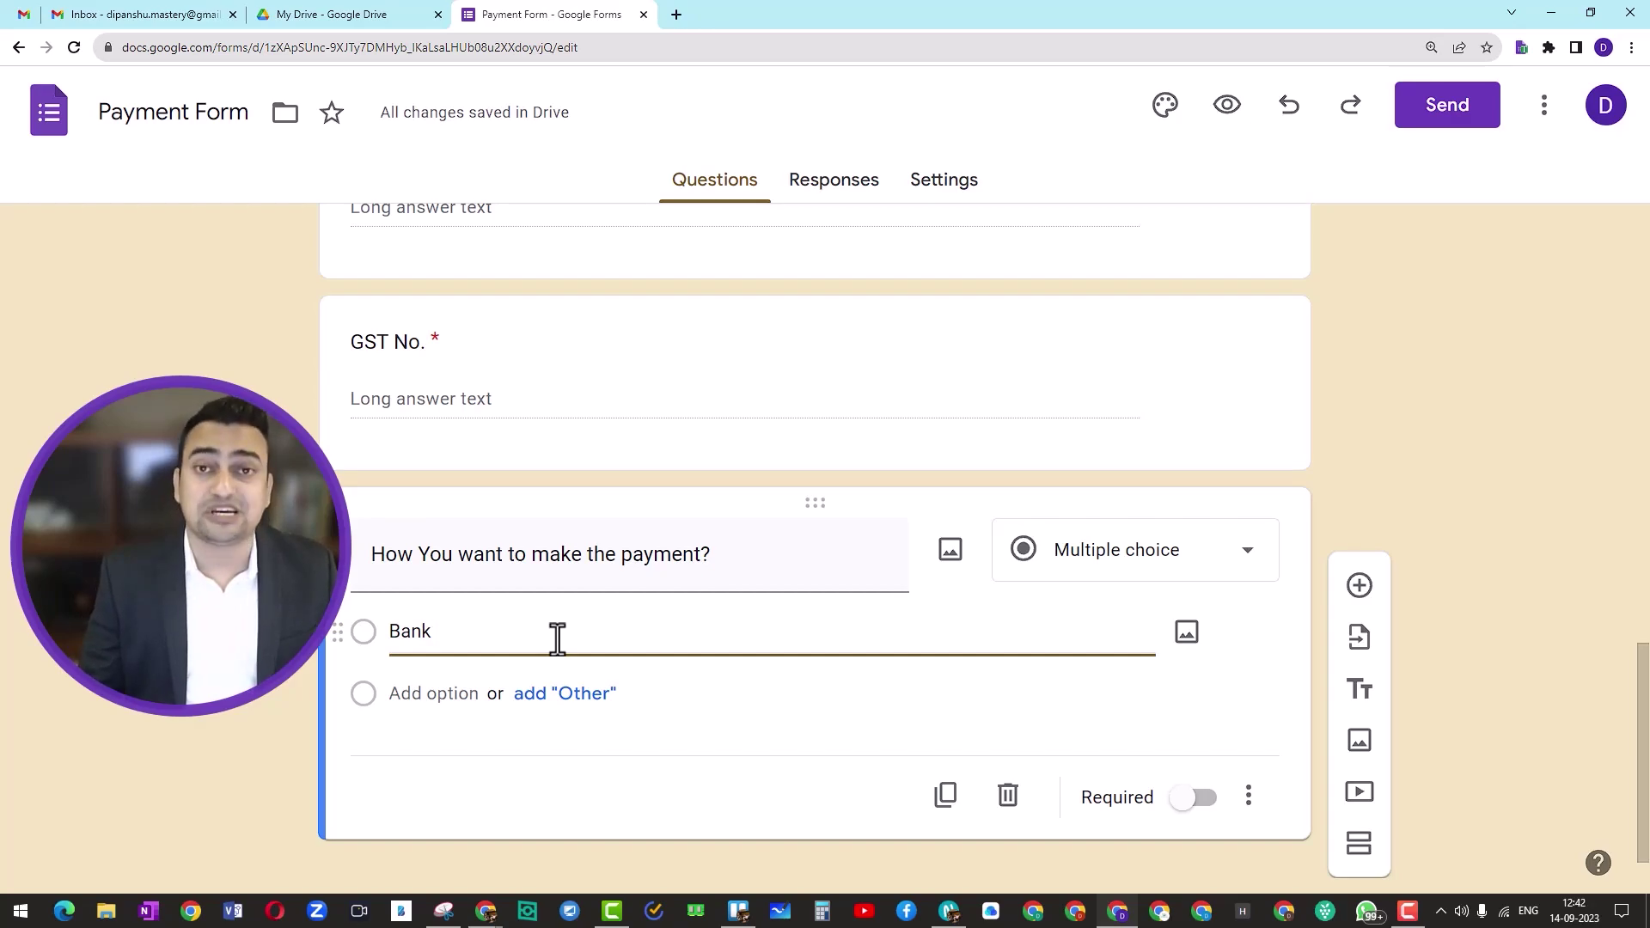
key(Return)
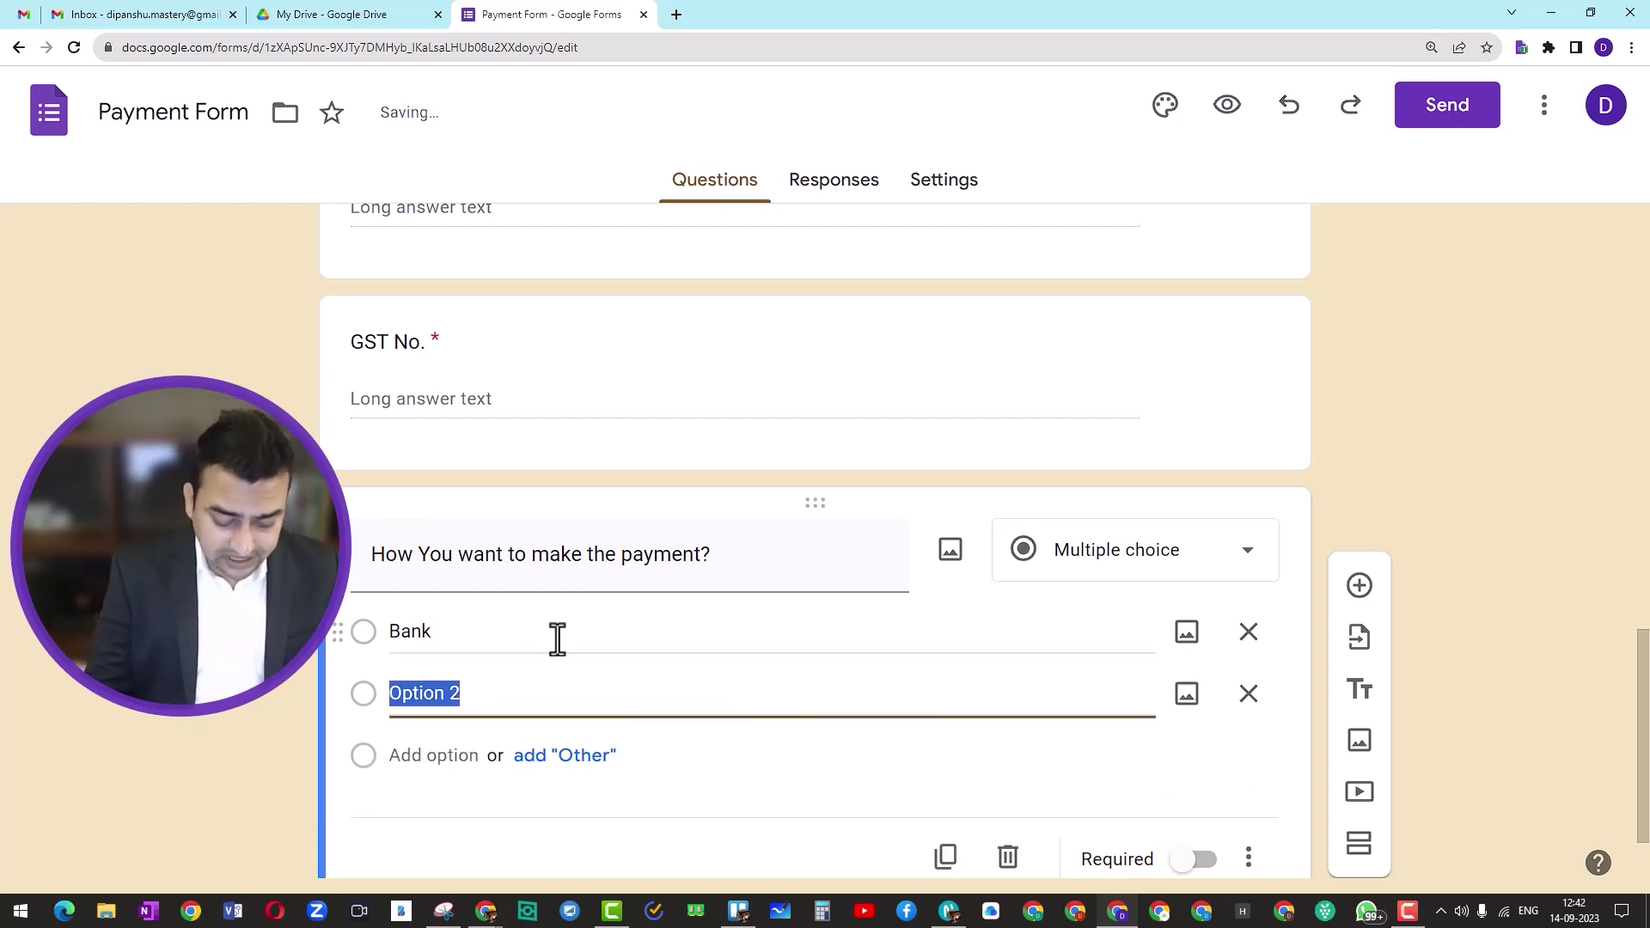
text(Paymewnt)
key(BackSpace)
key(BackSpace)
key(BackSpace)
key(BackSpace)
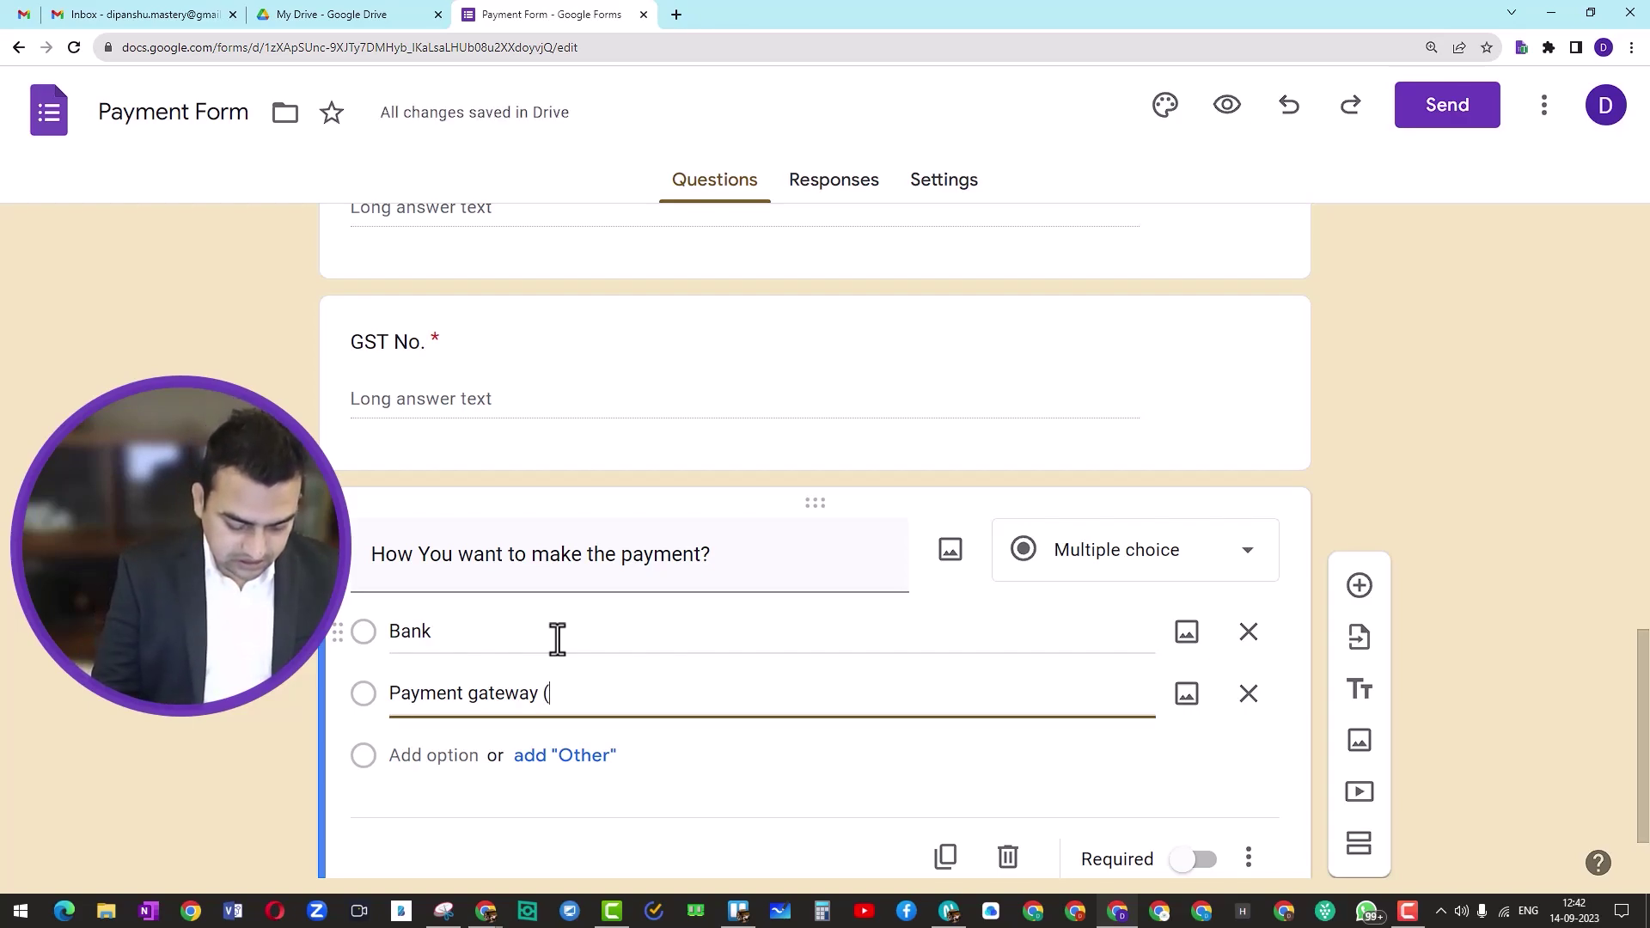
text(bit card/Credit card, UPI,)
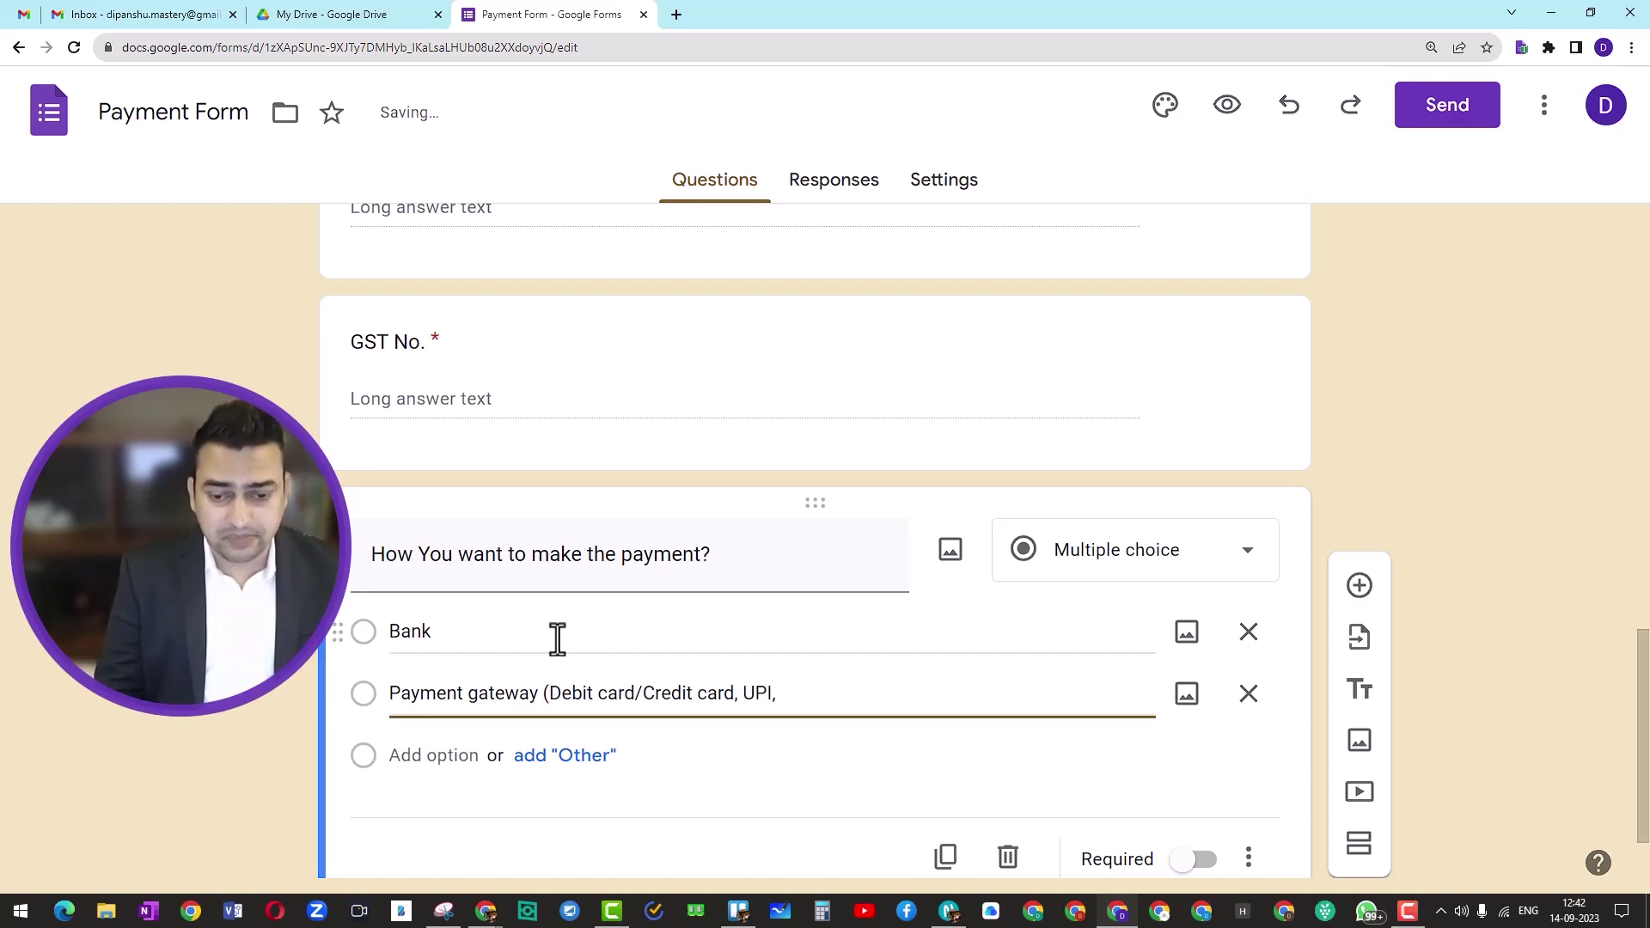
text(FT)
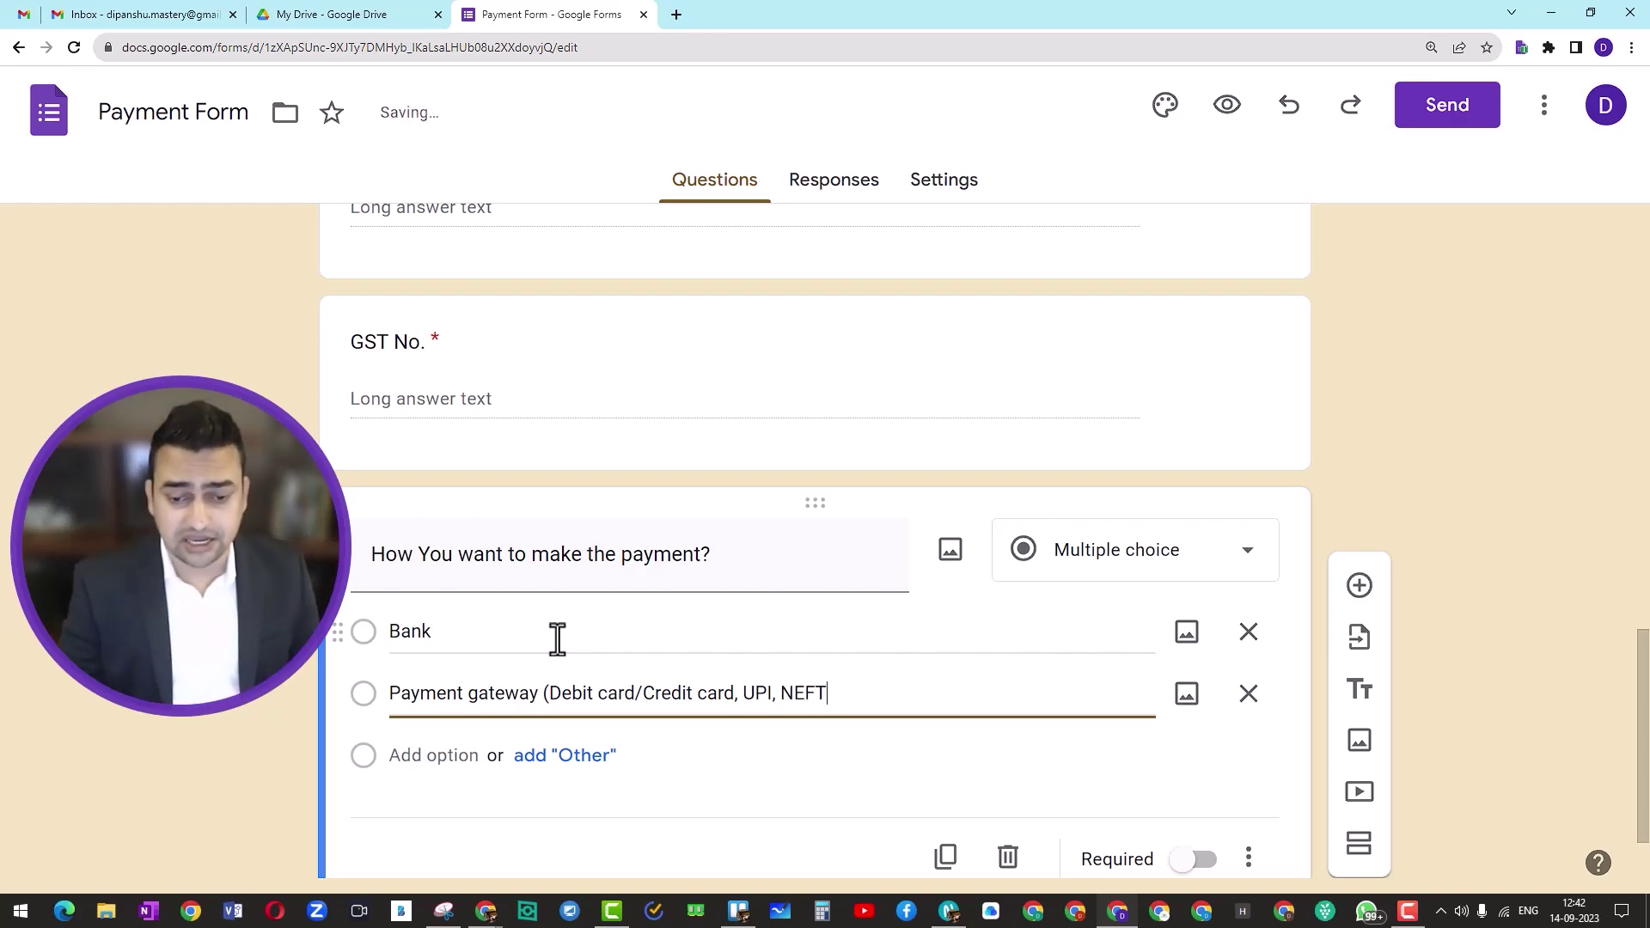
text())
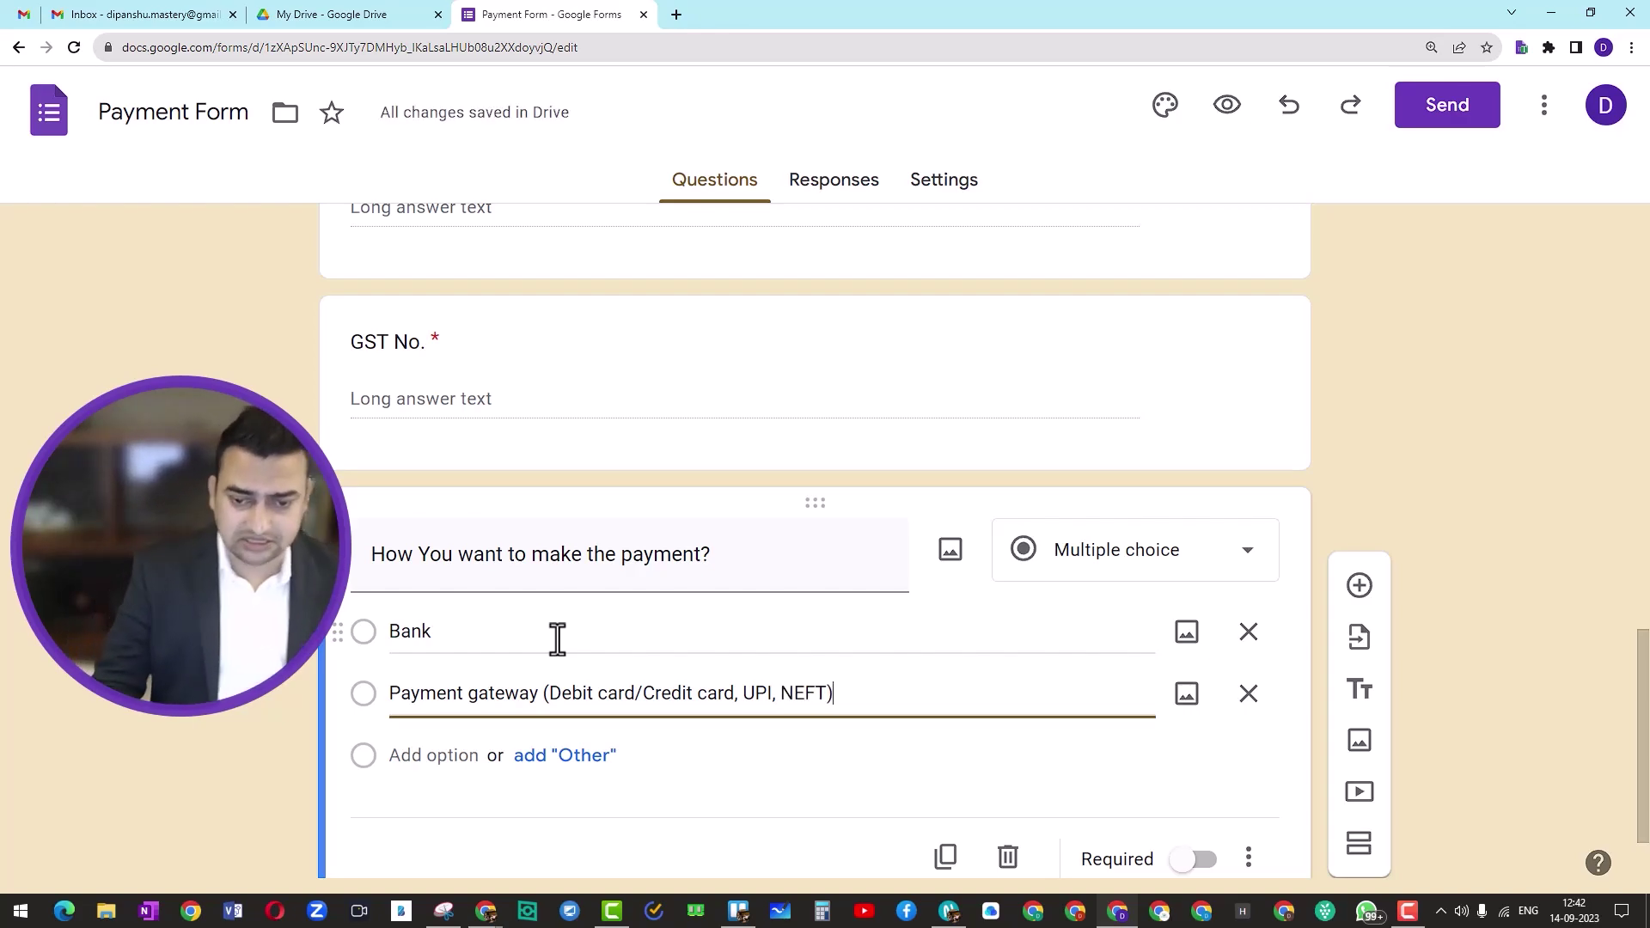
scroll(575, 644, down, 1)
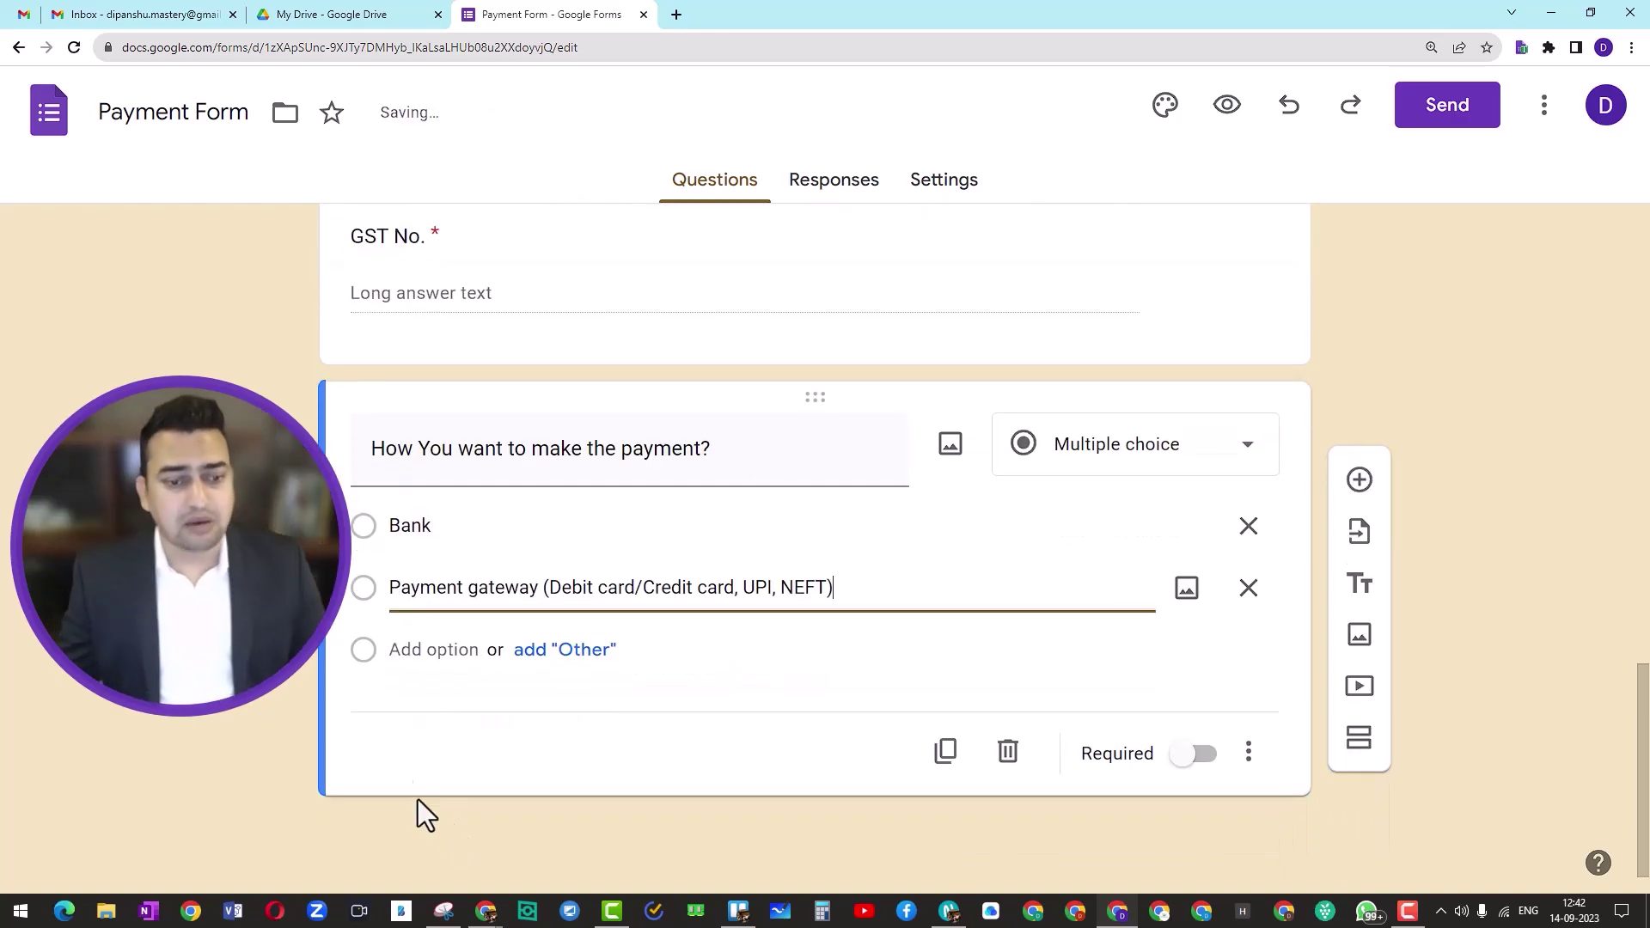
Step: Add a third option 'Paytm or UPI' and make the payment question required
click(587, 651)
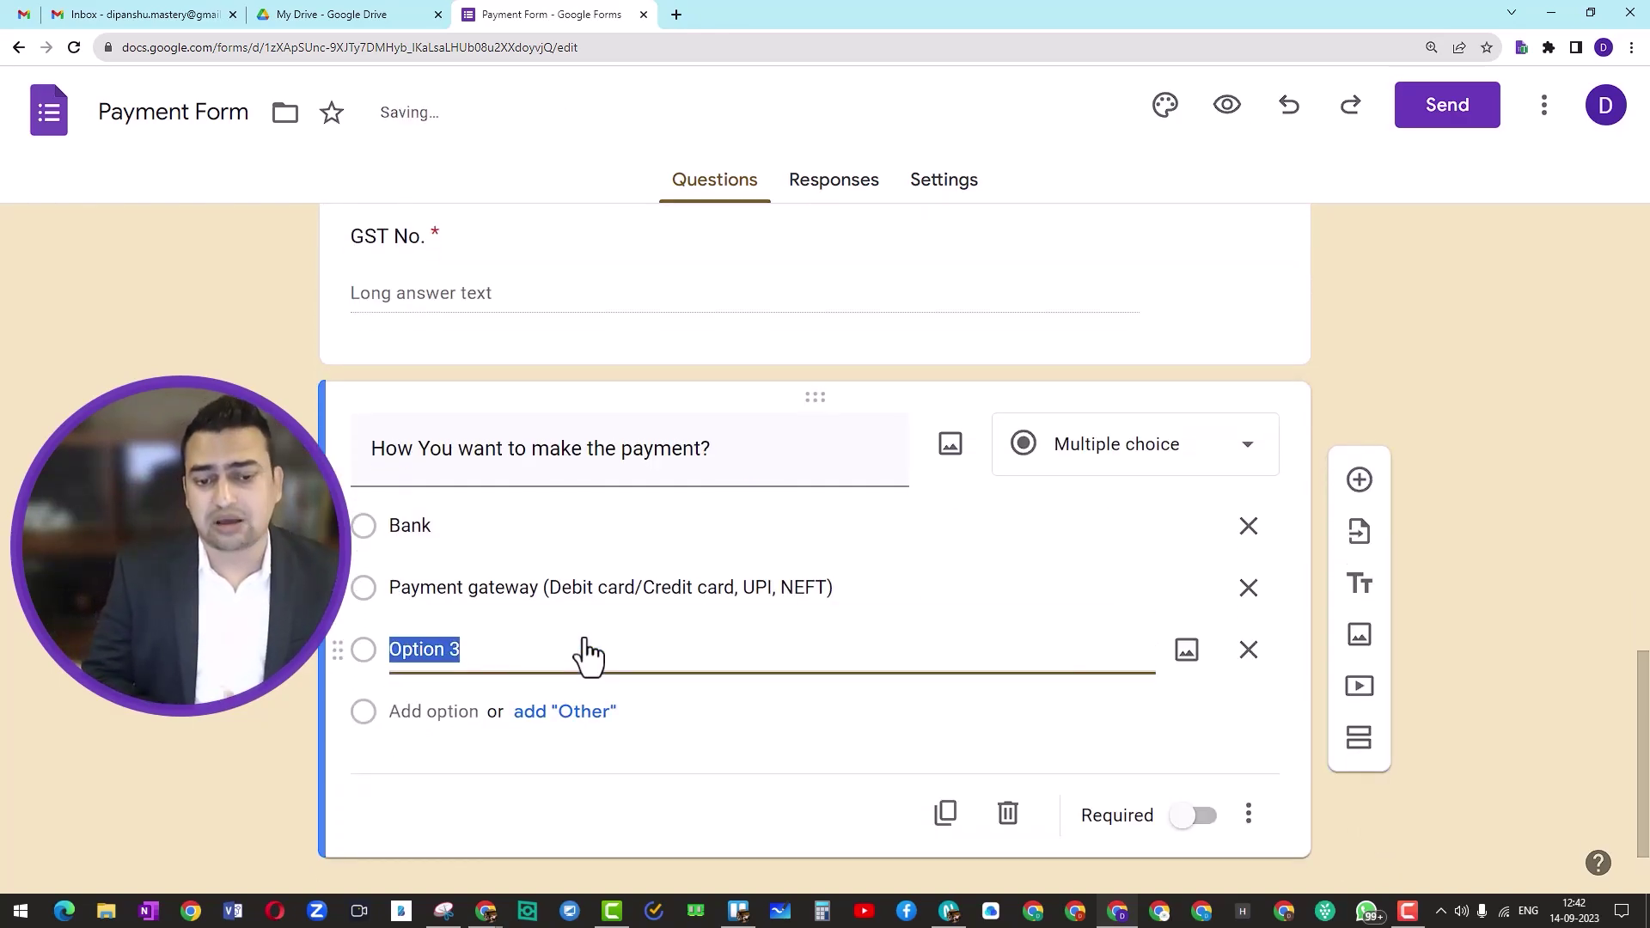
text(Pay)
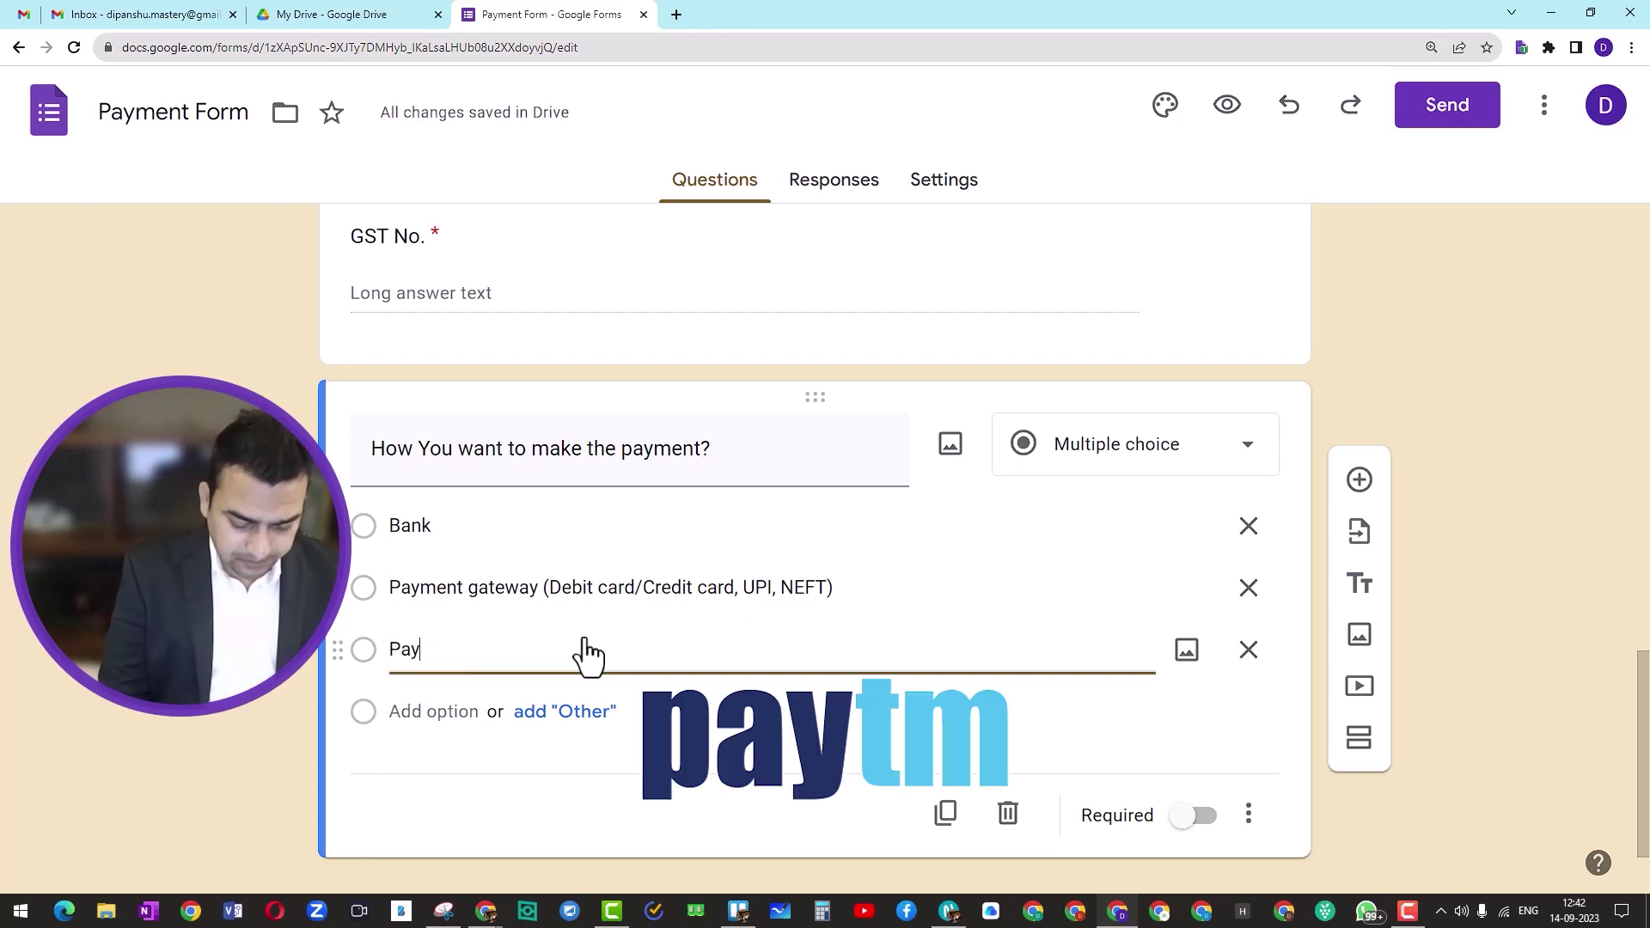
text(tm or )
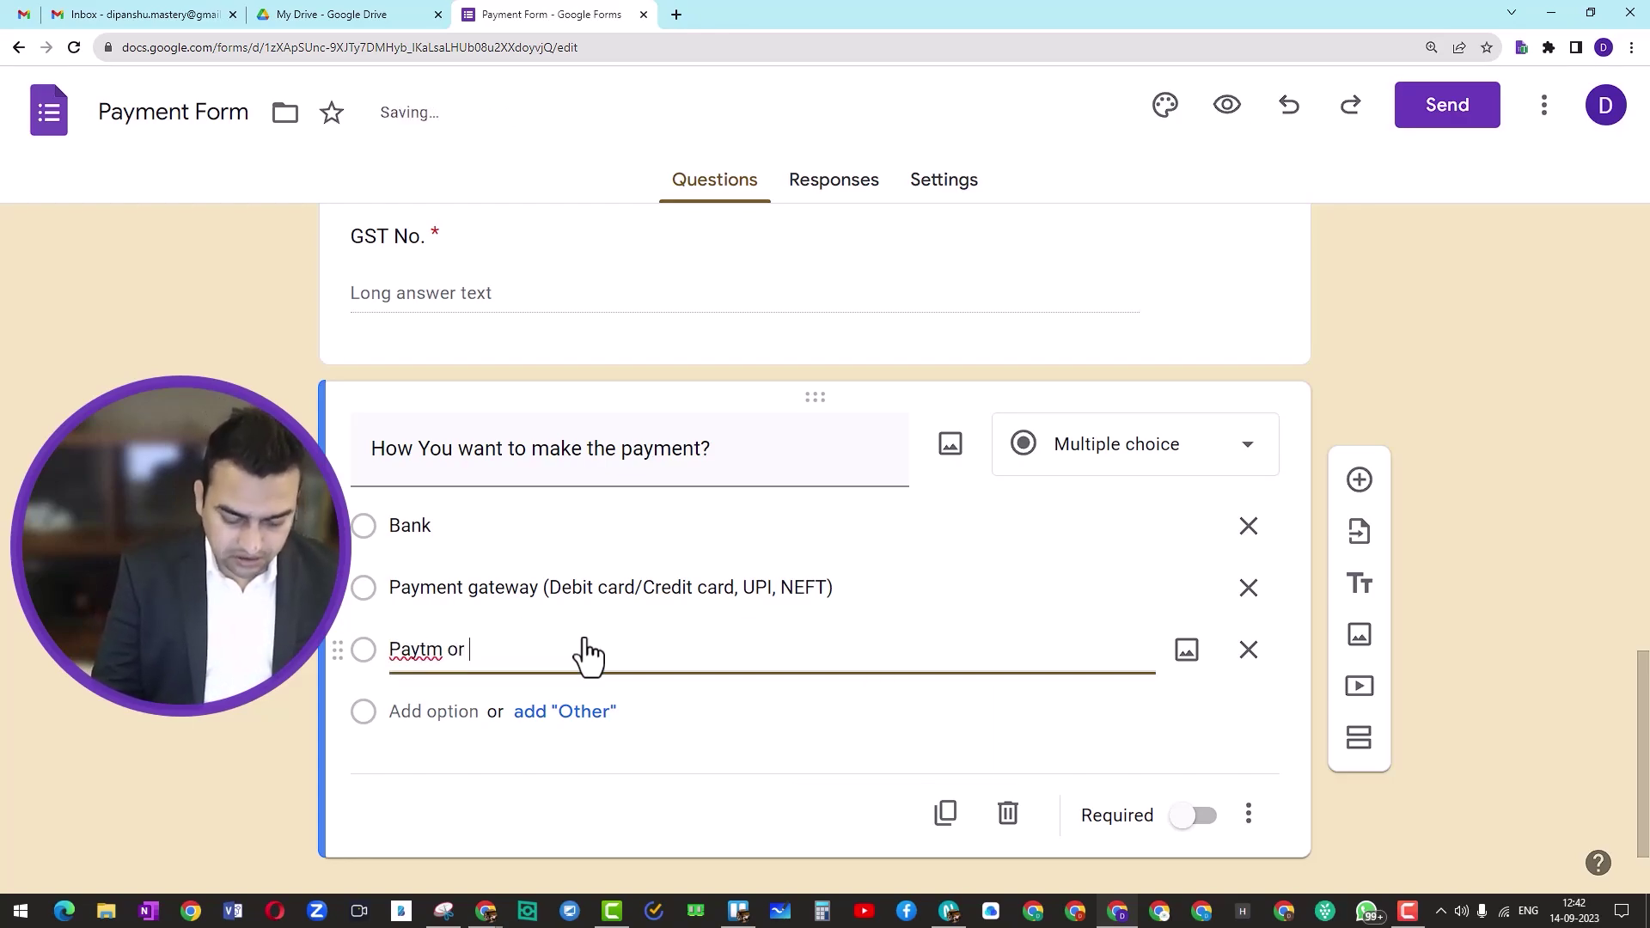
text(UPI)
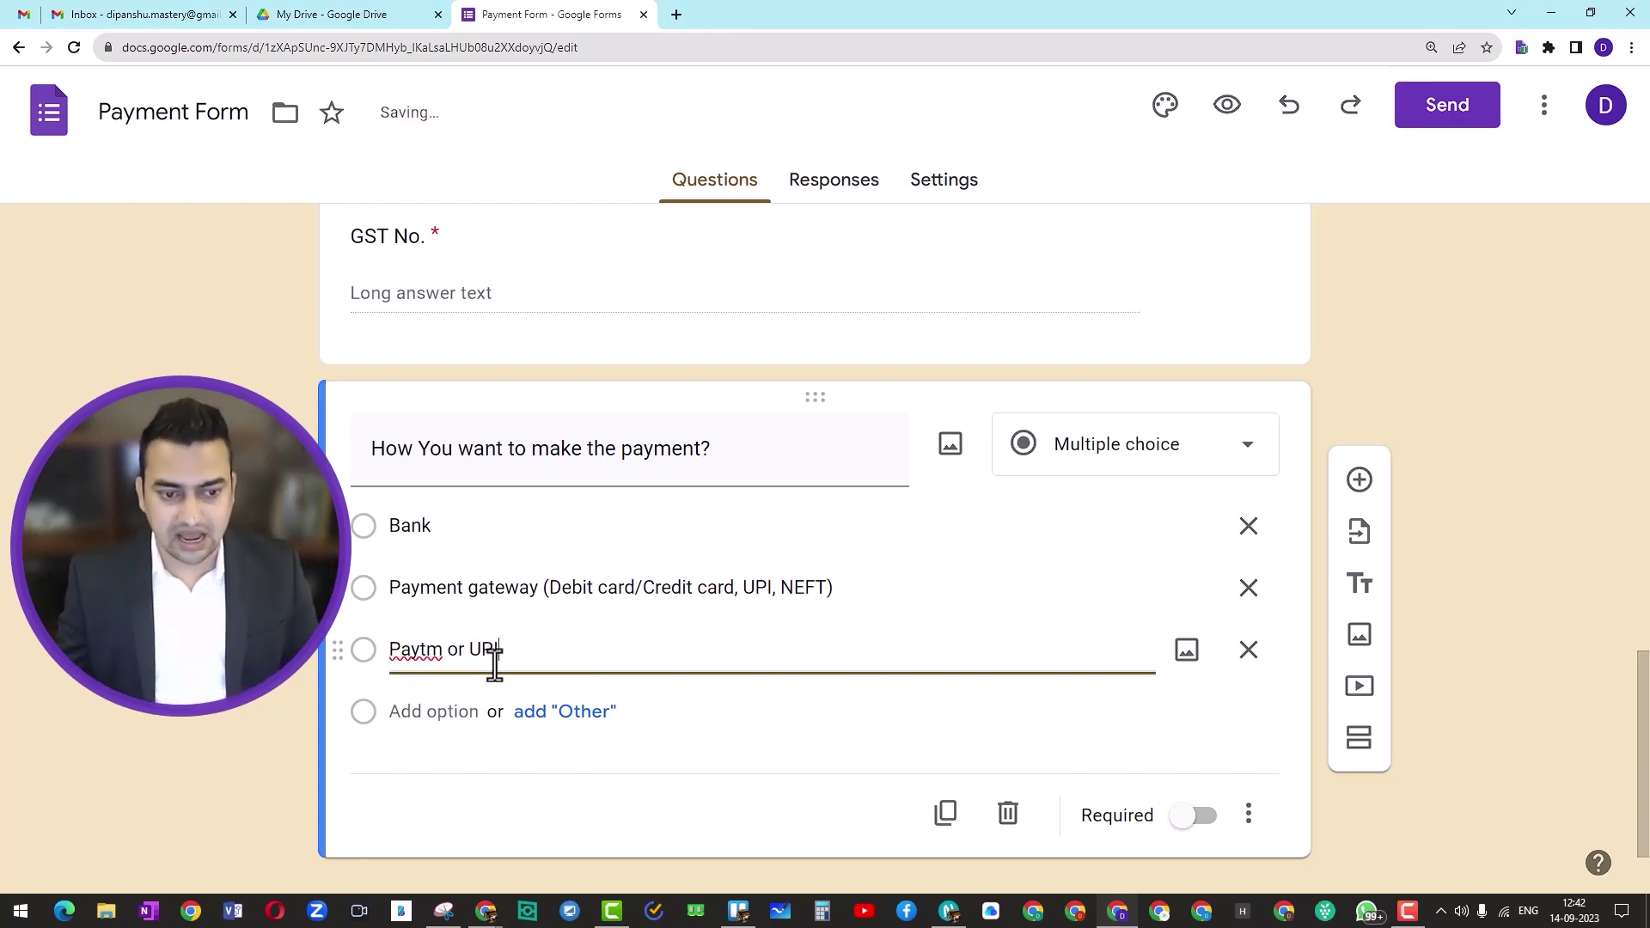
right_click(413, 654)
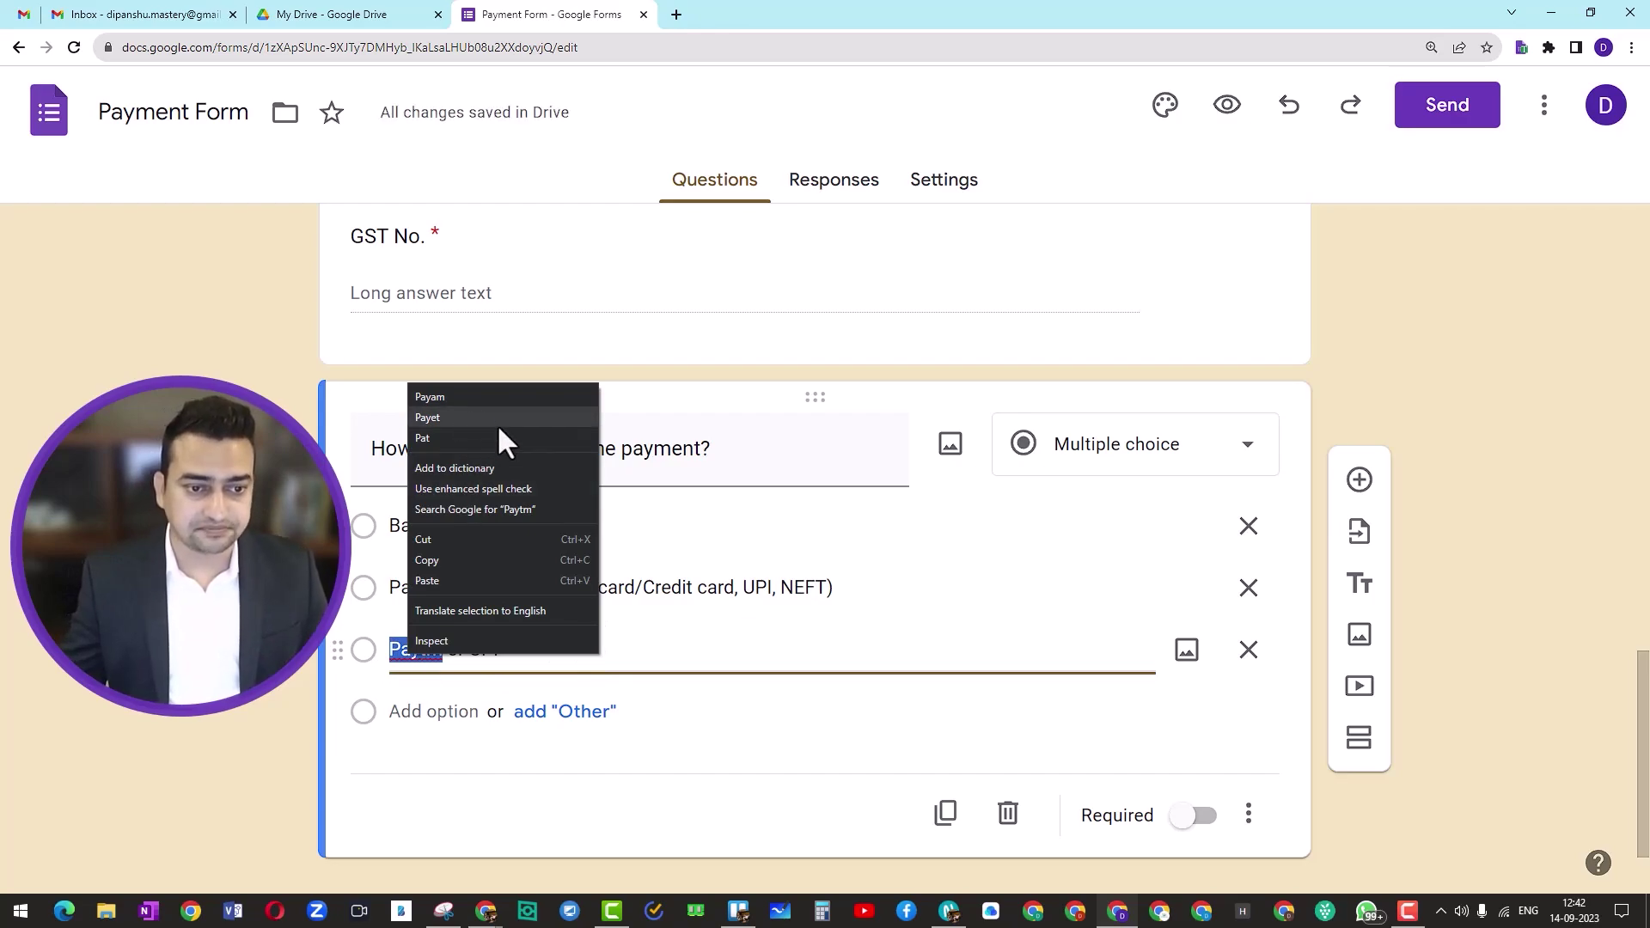
click(770, 667)
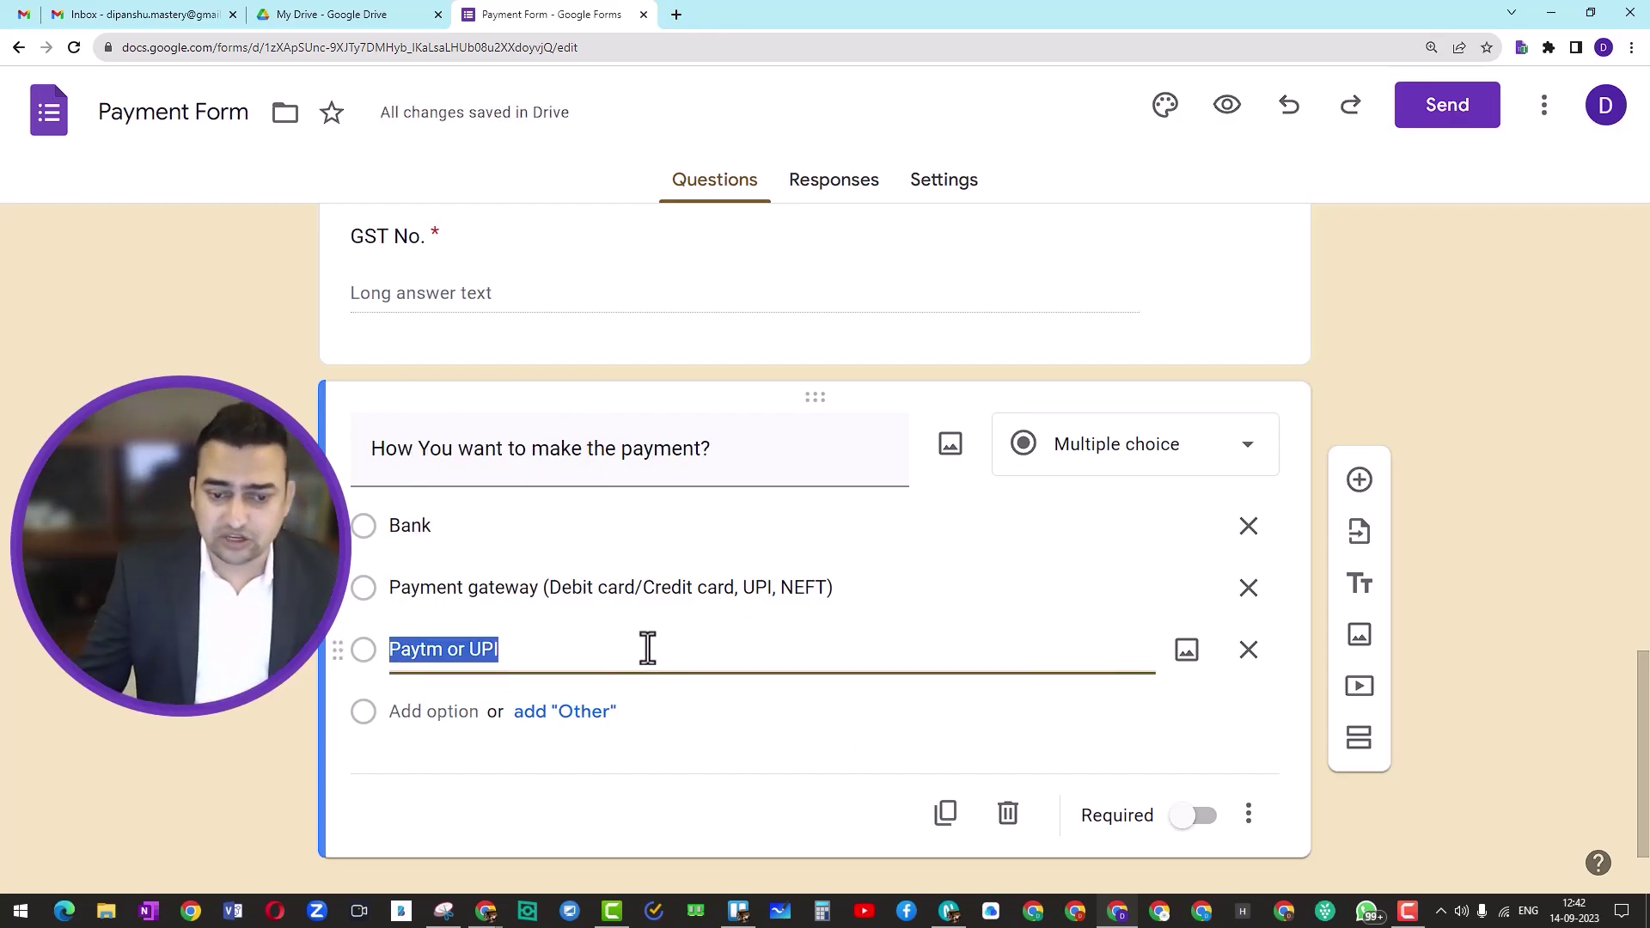
scroll(770, 666, down, 1)
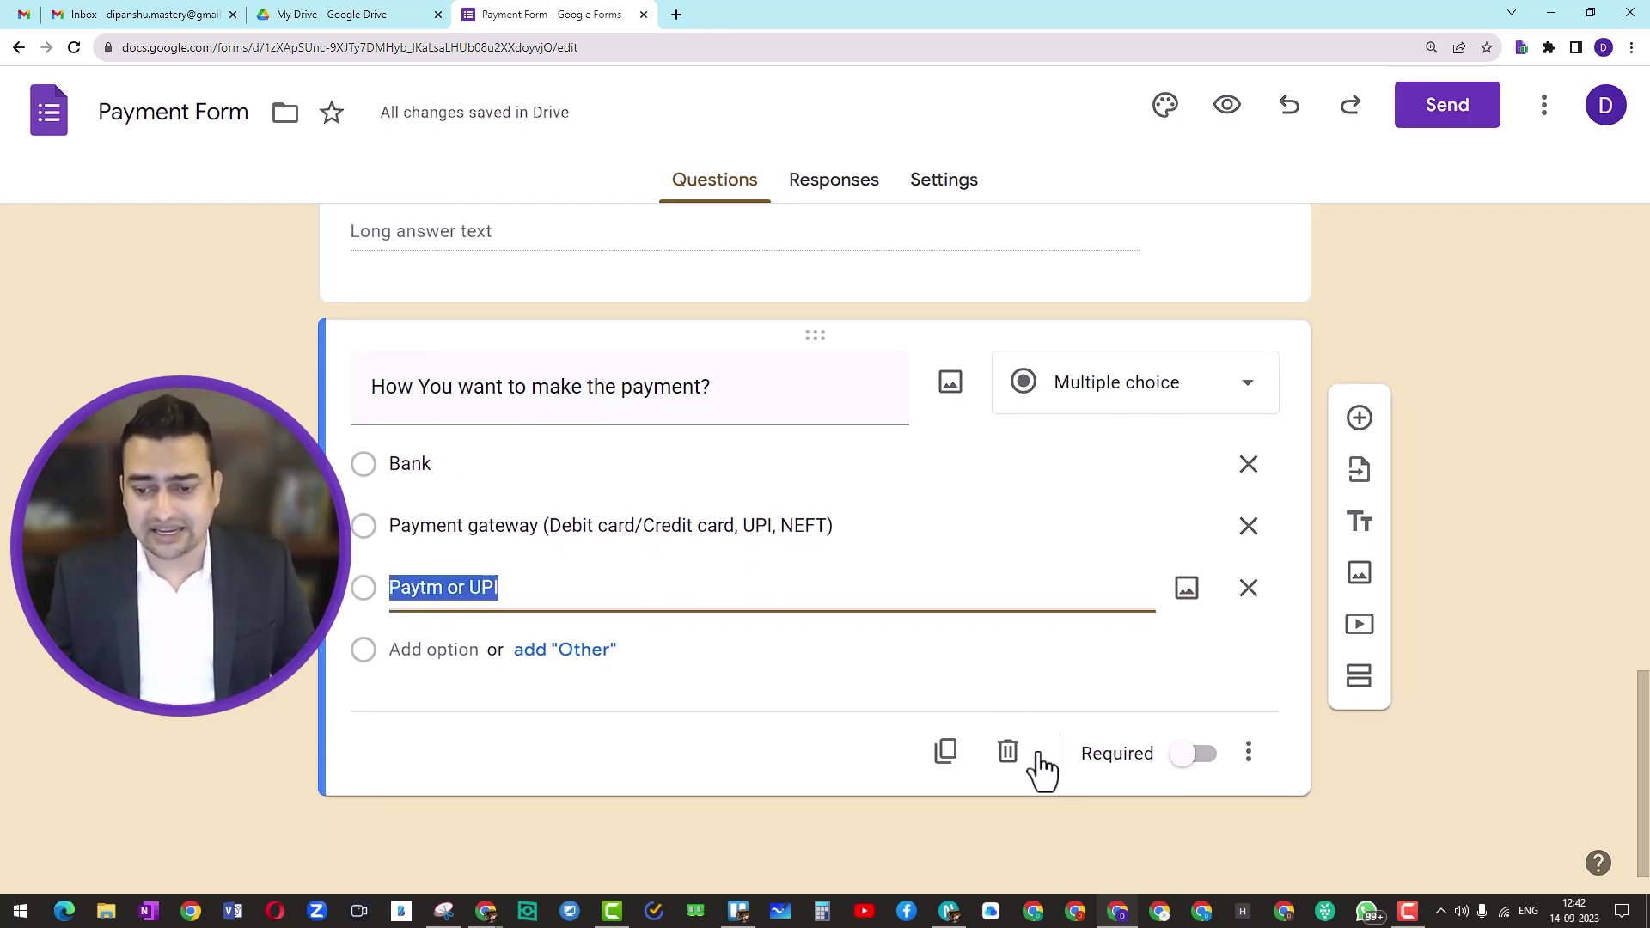
click(1194, 756)
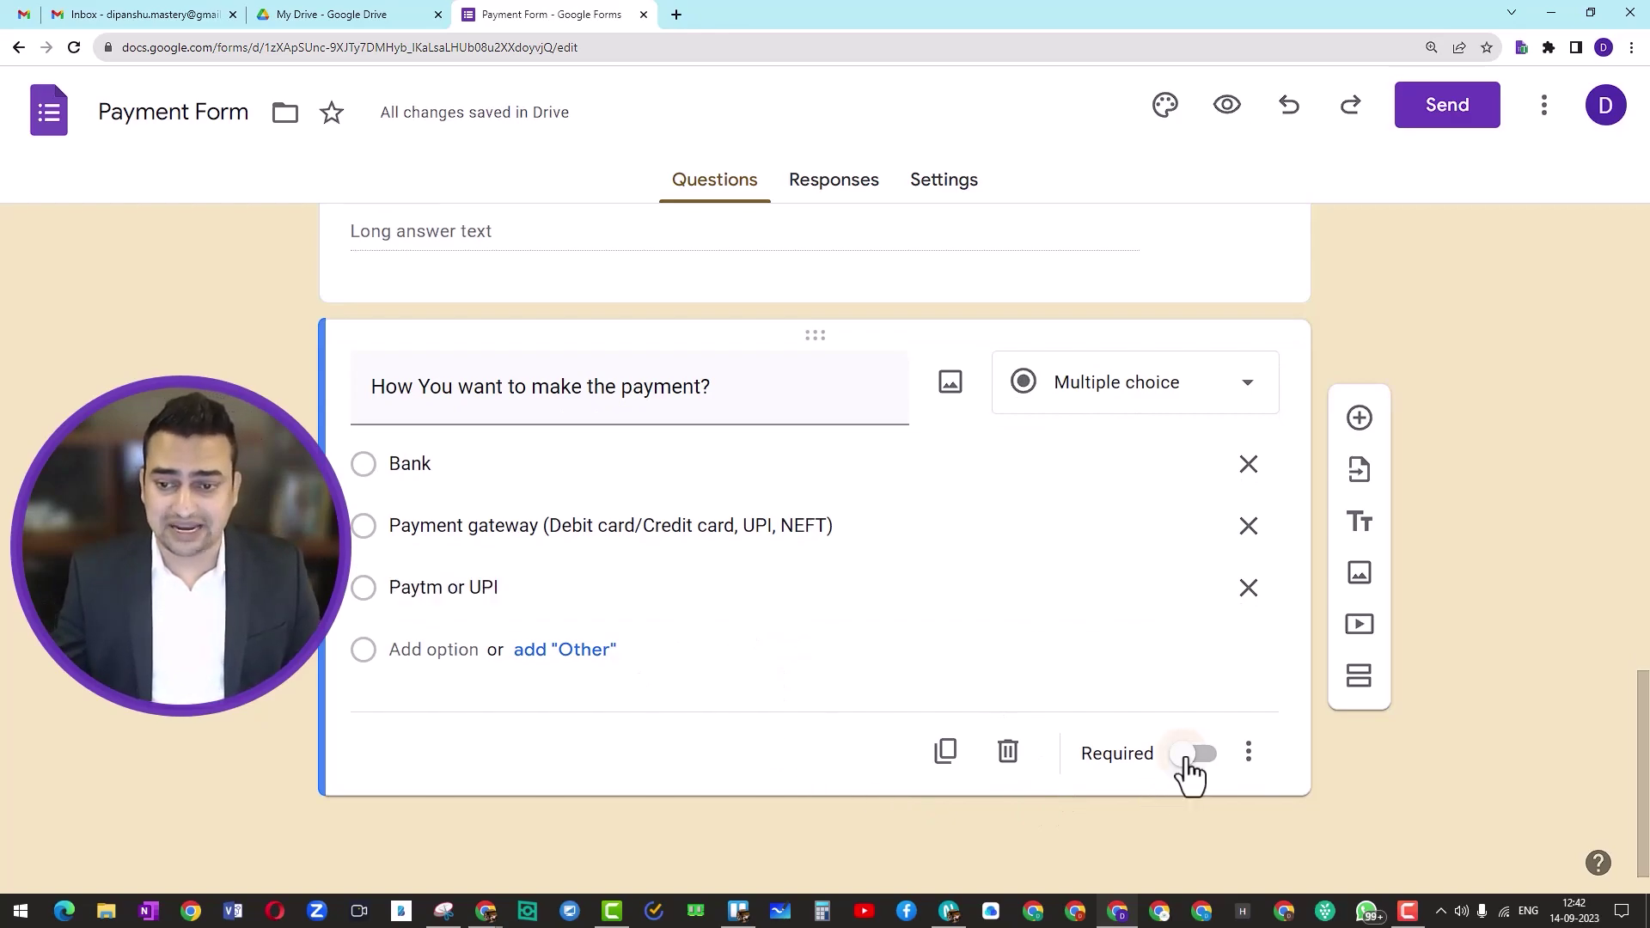
scroll(913, 676, up, 3)
scroll(581, 566, up, 4)
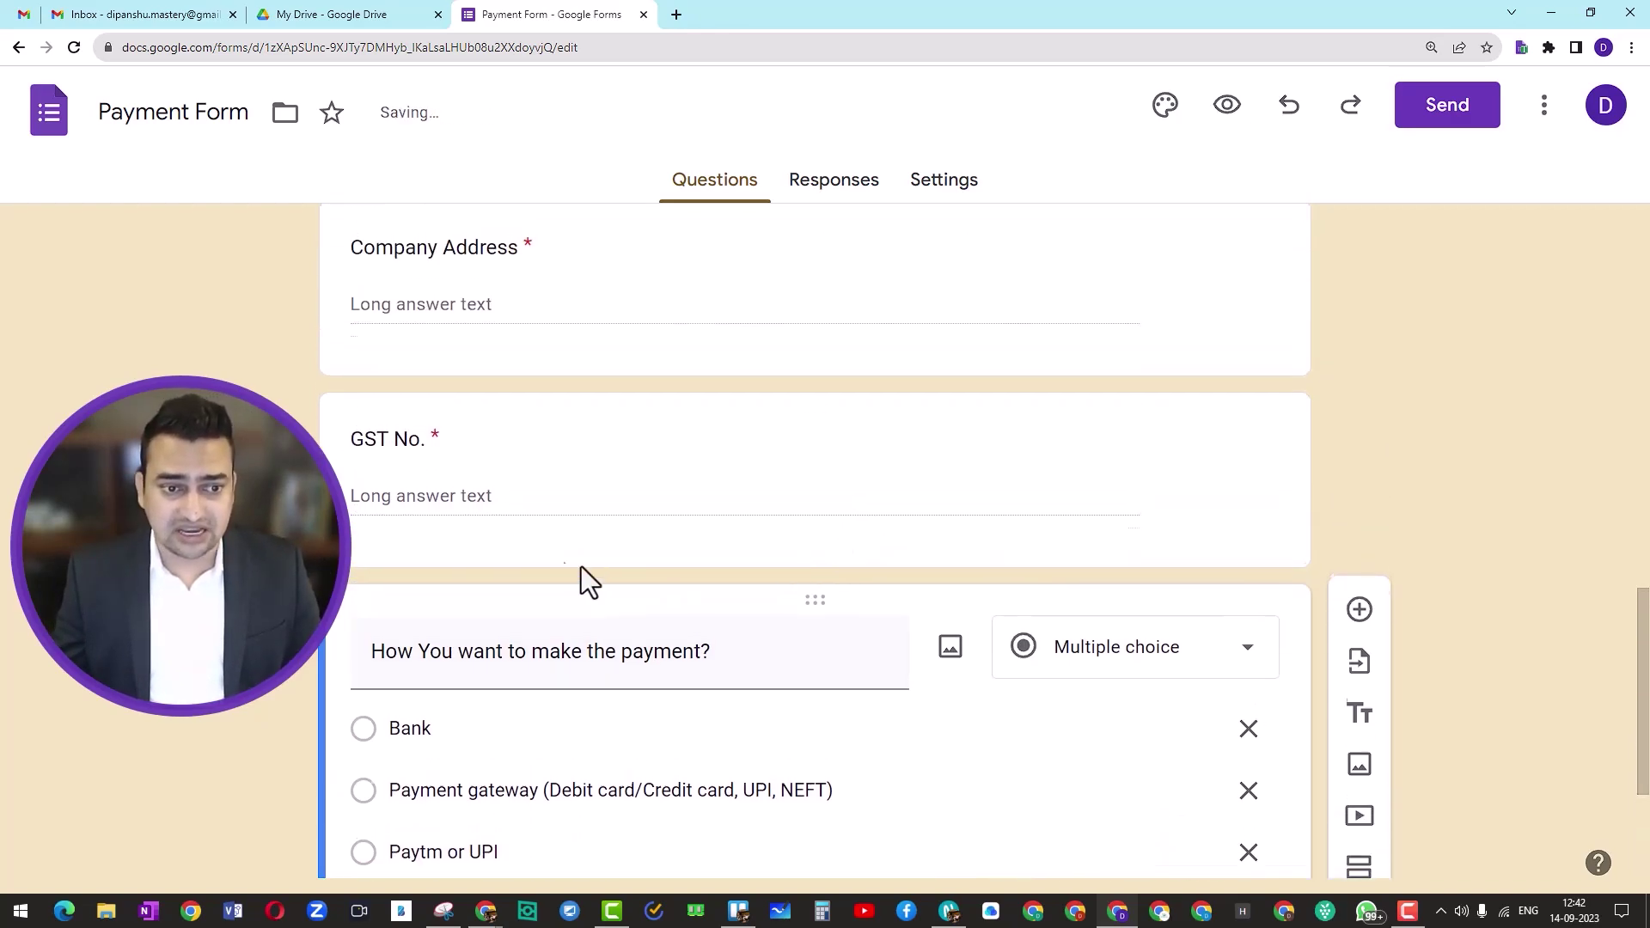
scroll(519, 518, up, 5)
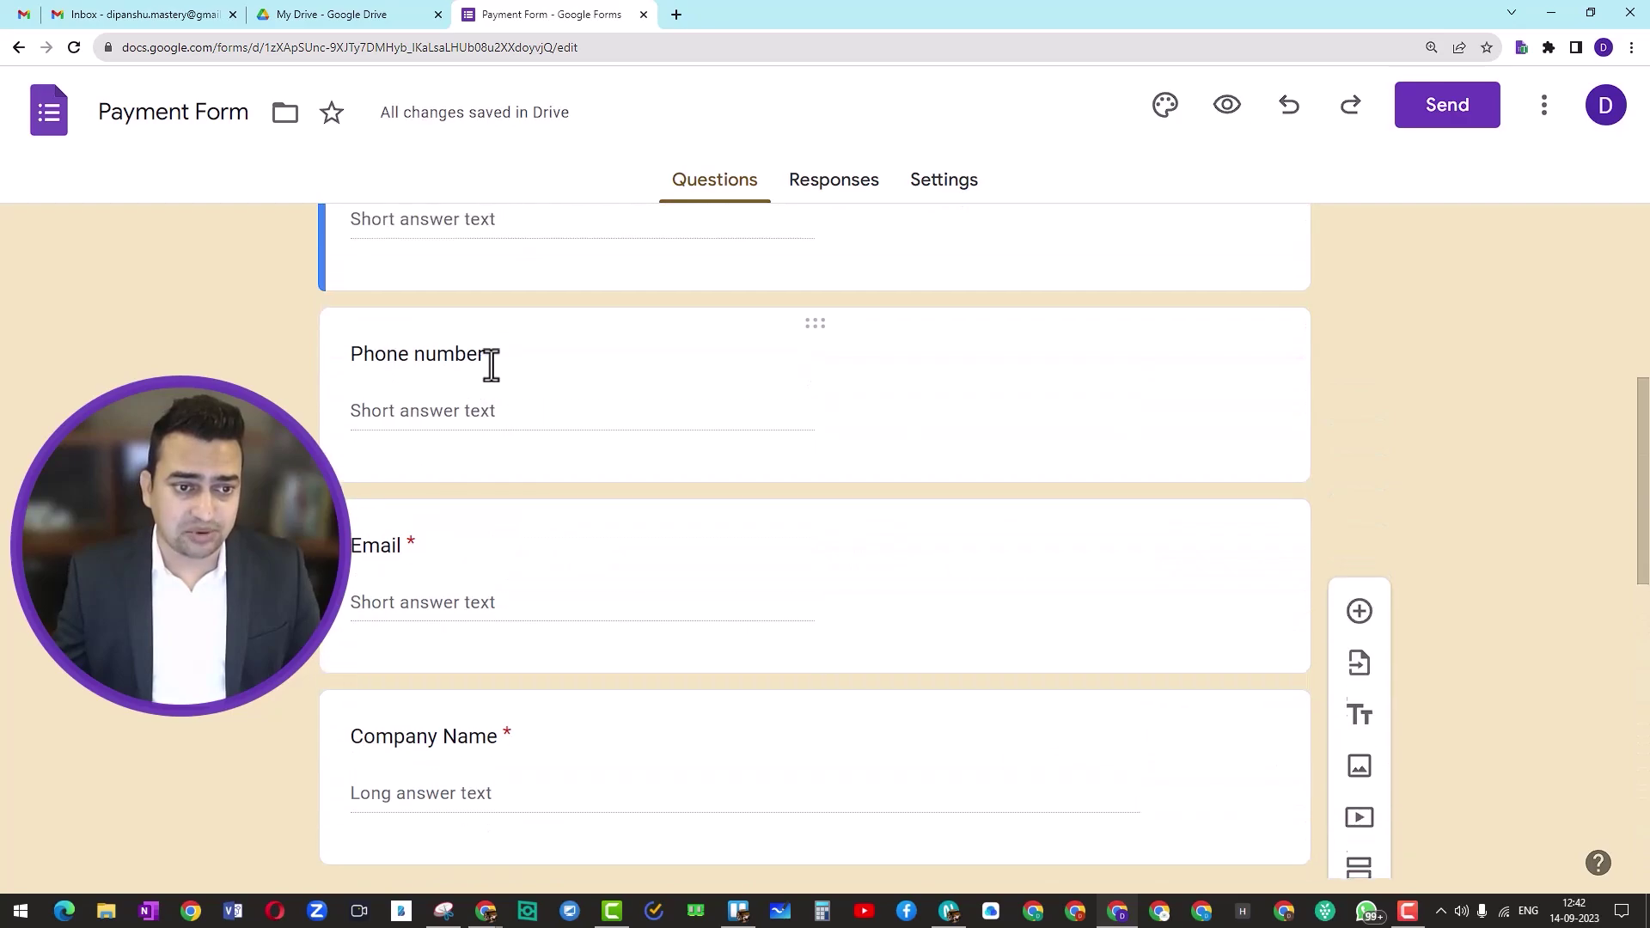
Step: Make the Phone number question required and reopen the payment question's Bank option
click(530, 458)
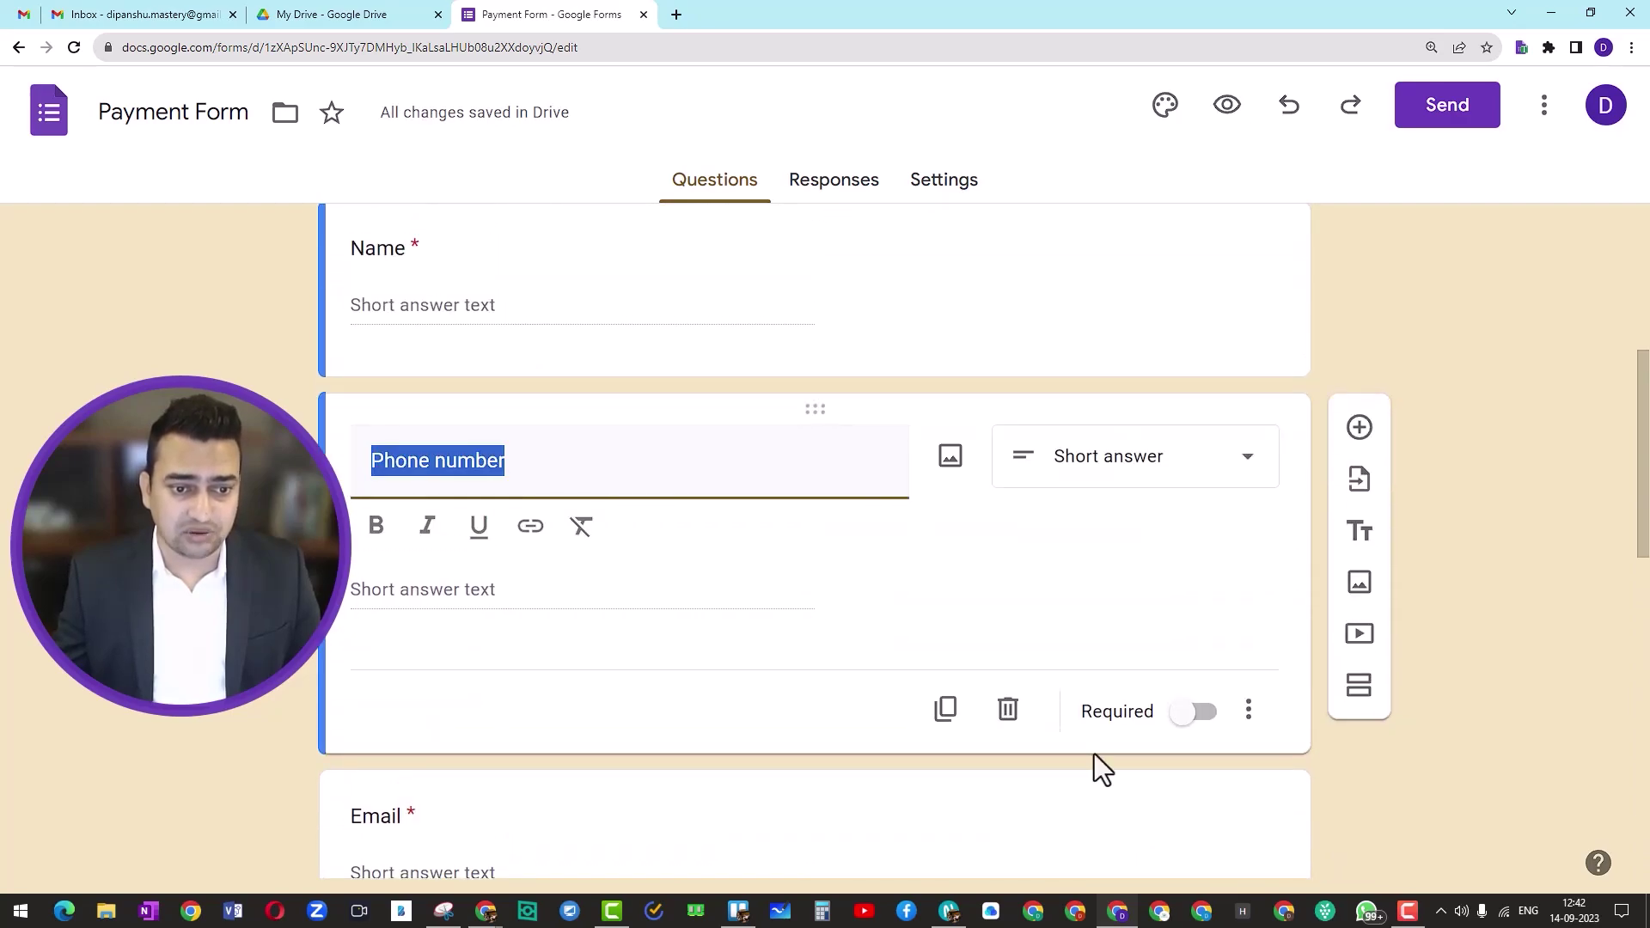
click(1184, 715)
scroll(673, 640, up, 2)
scroll(672, 640, down, 12)
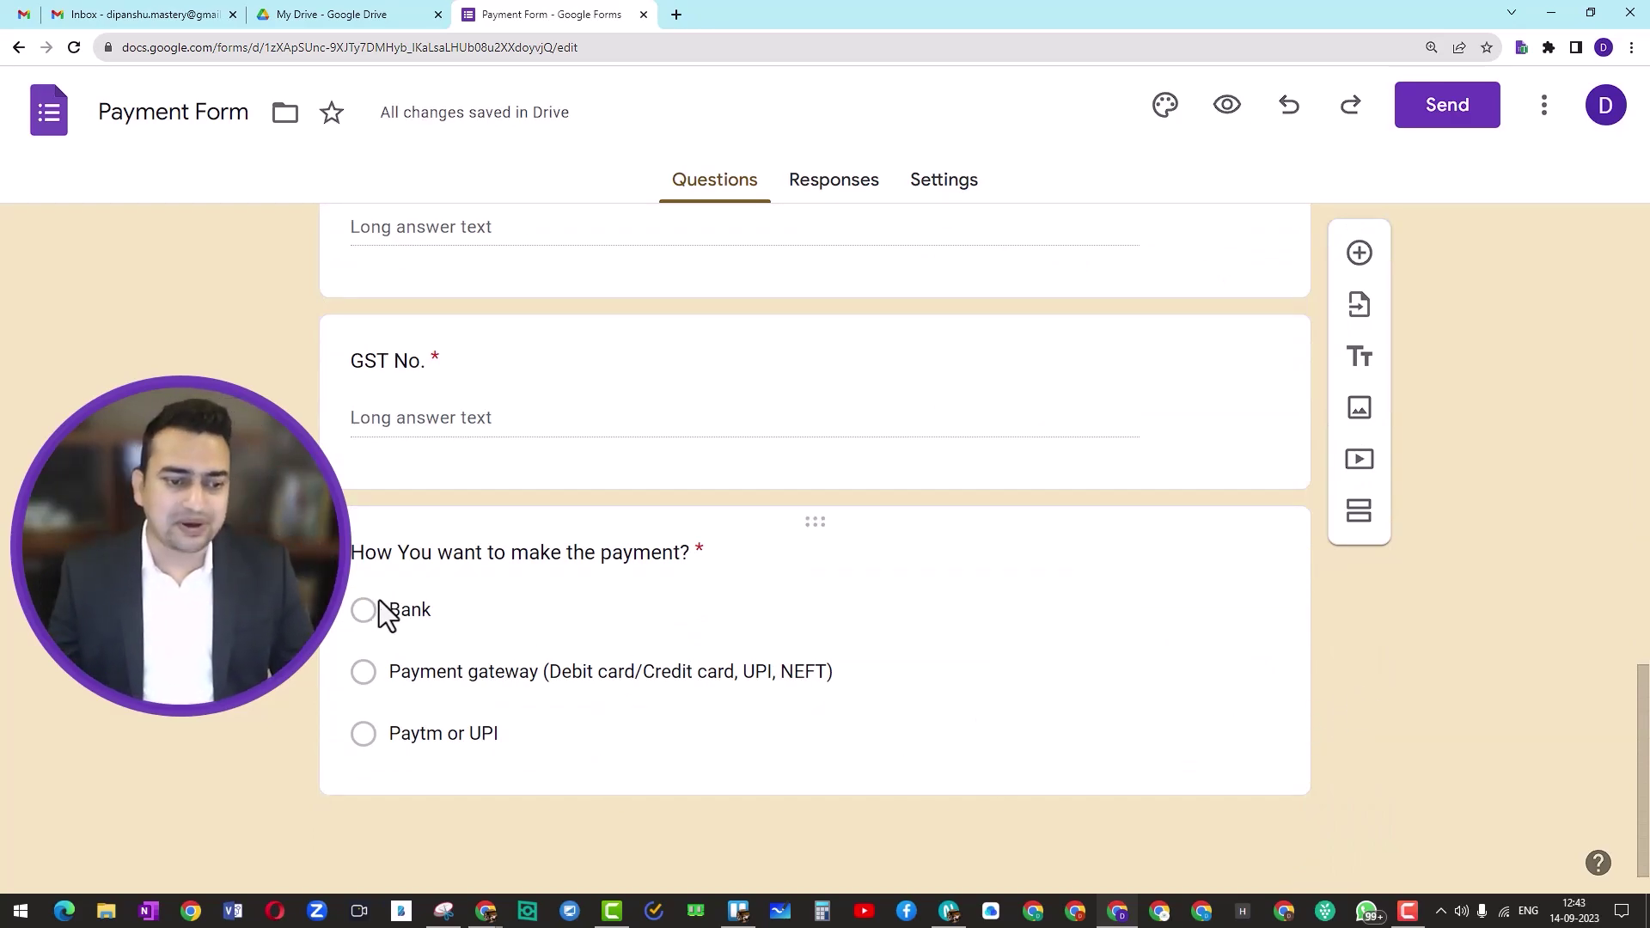
click(359, 617)
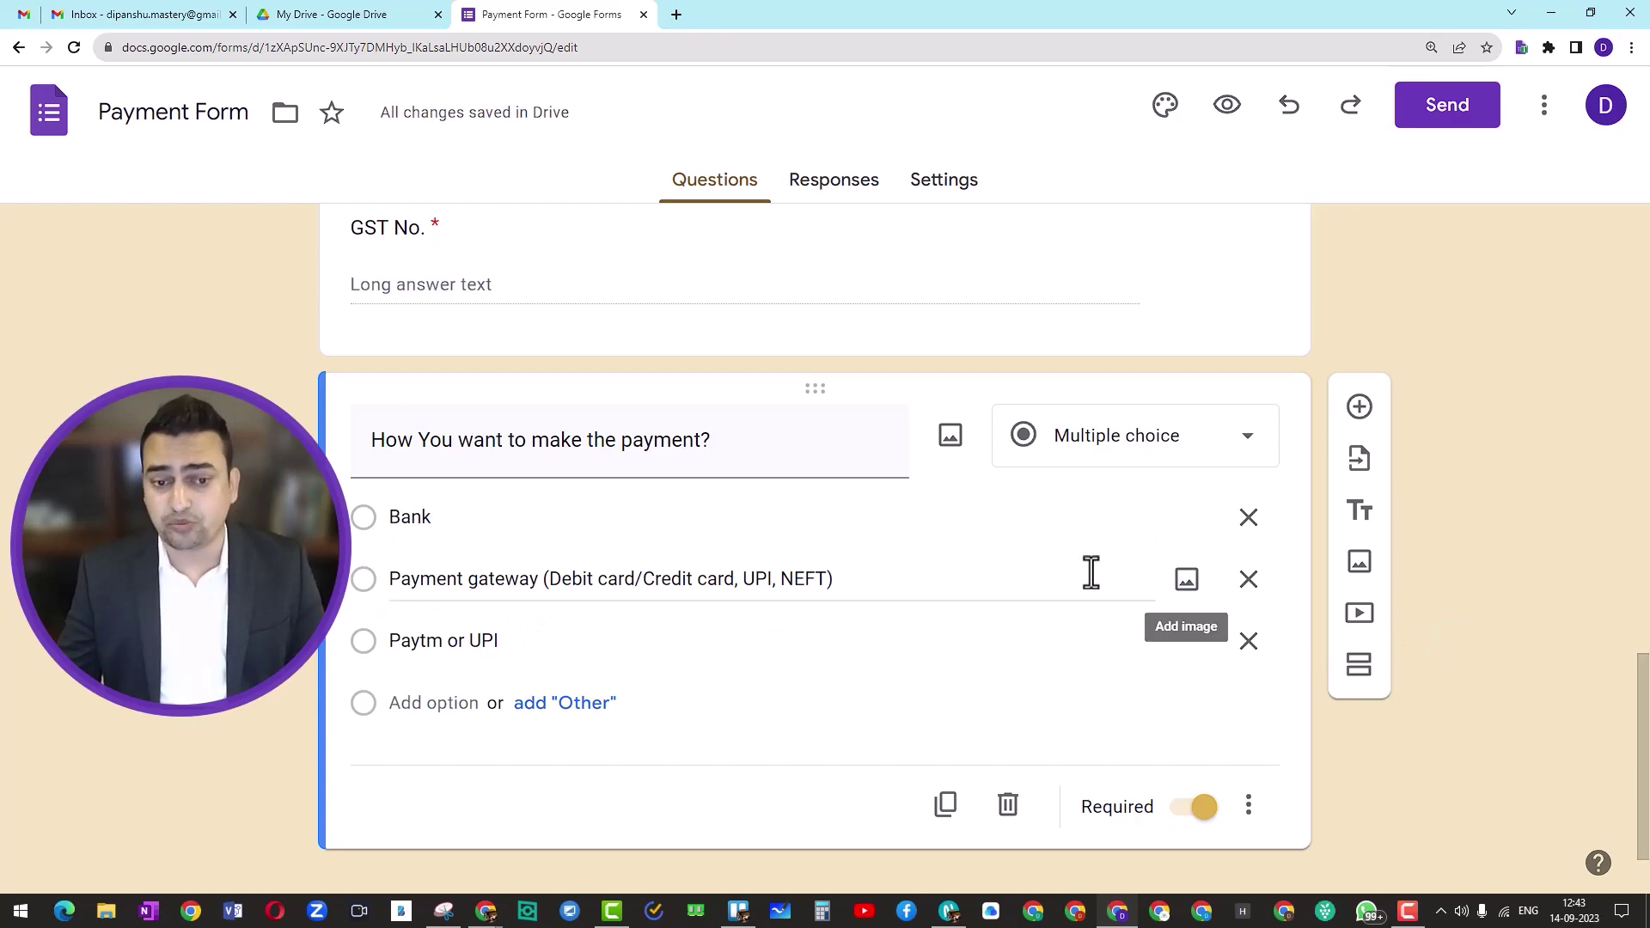
click(925, 527)
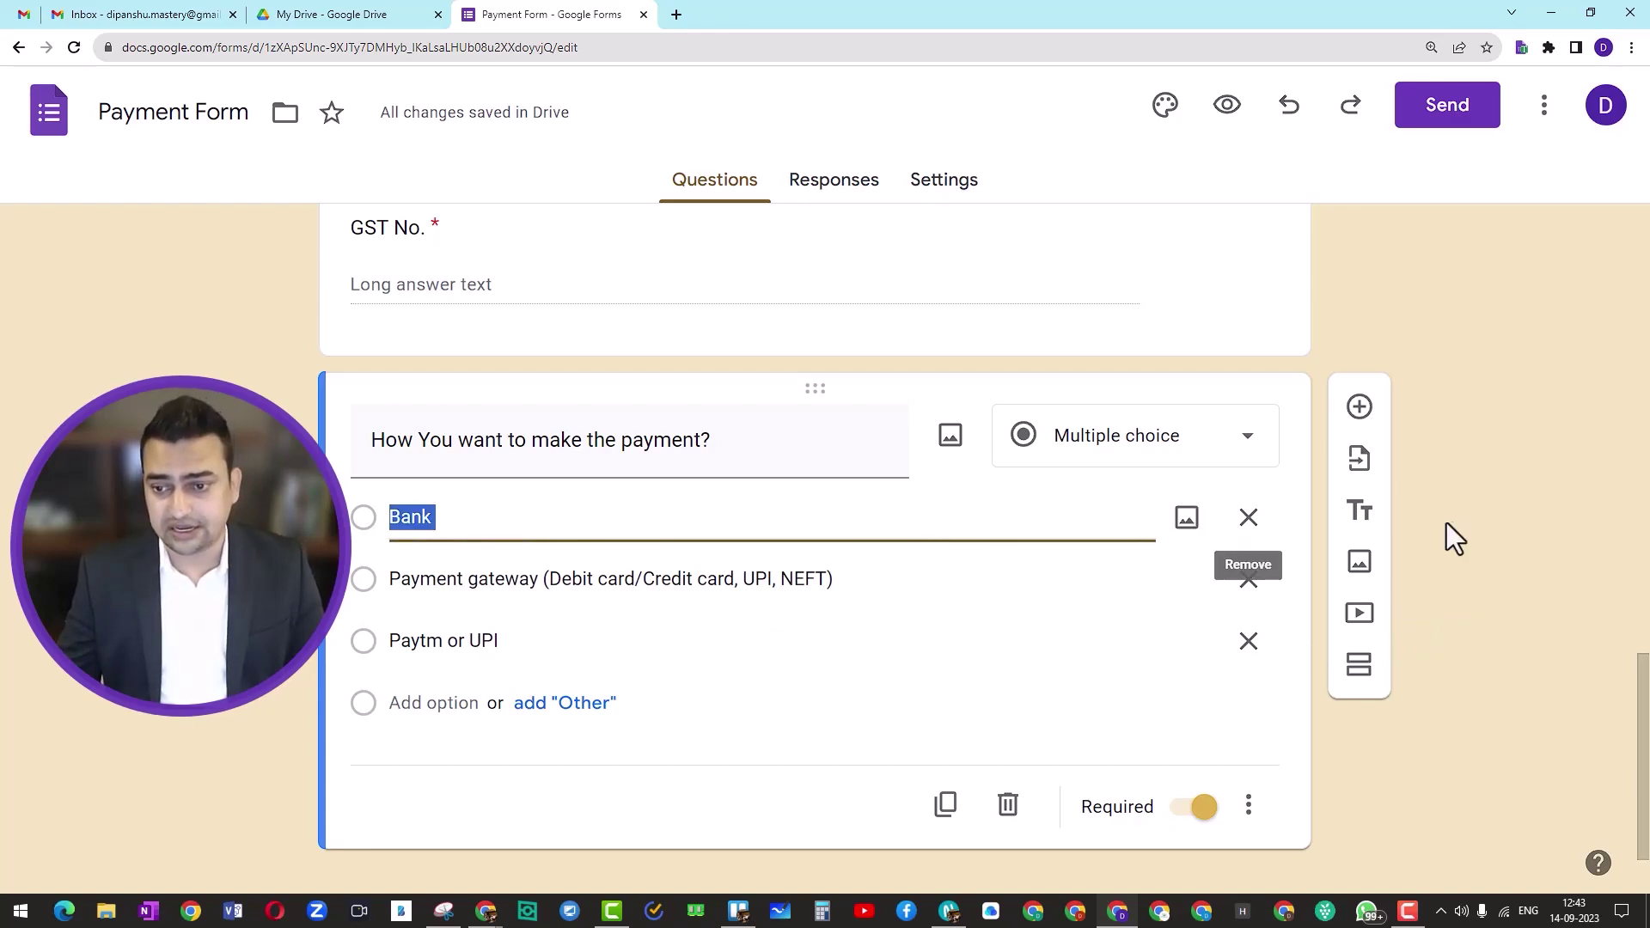
Step: Turn on 'Go to section based on answer' for the payment-method question
click(1512, 508)
click(1248, 808)
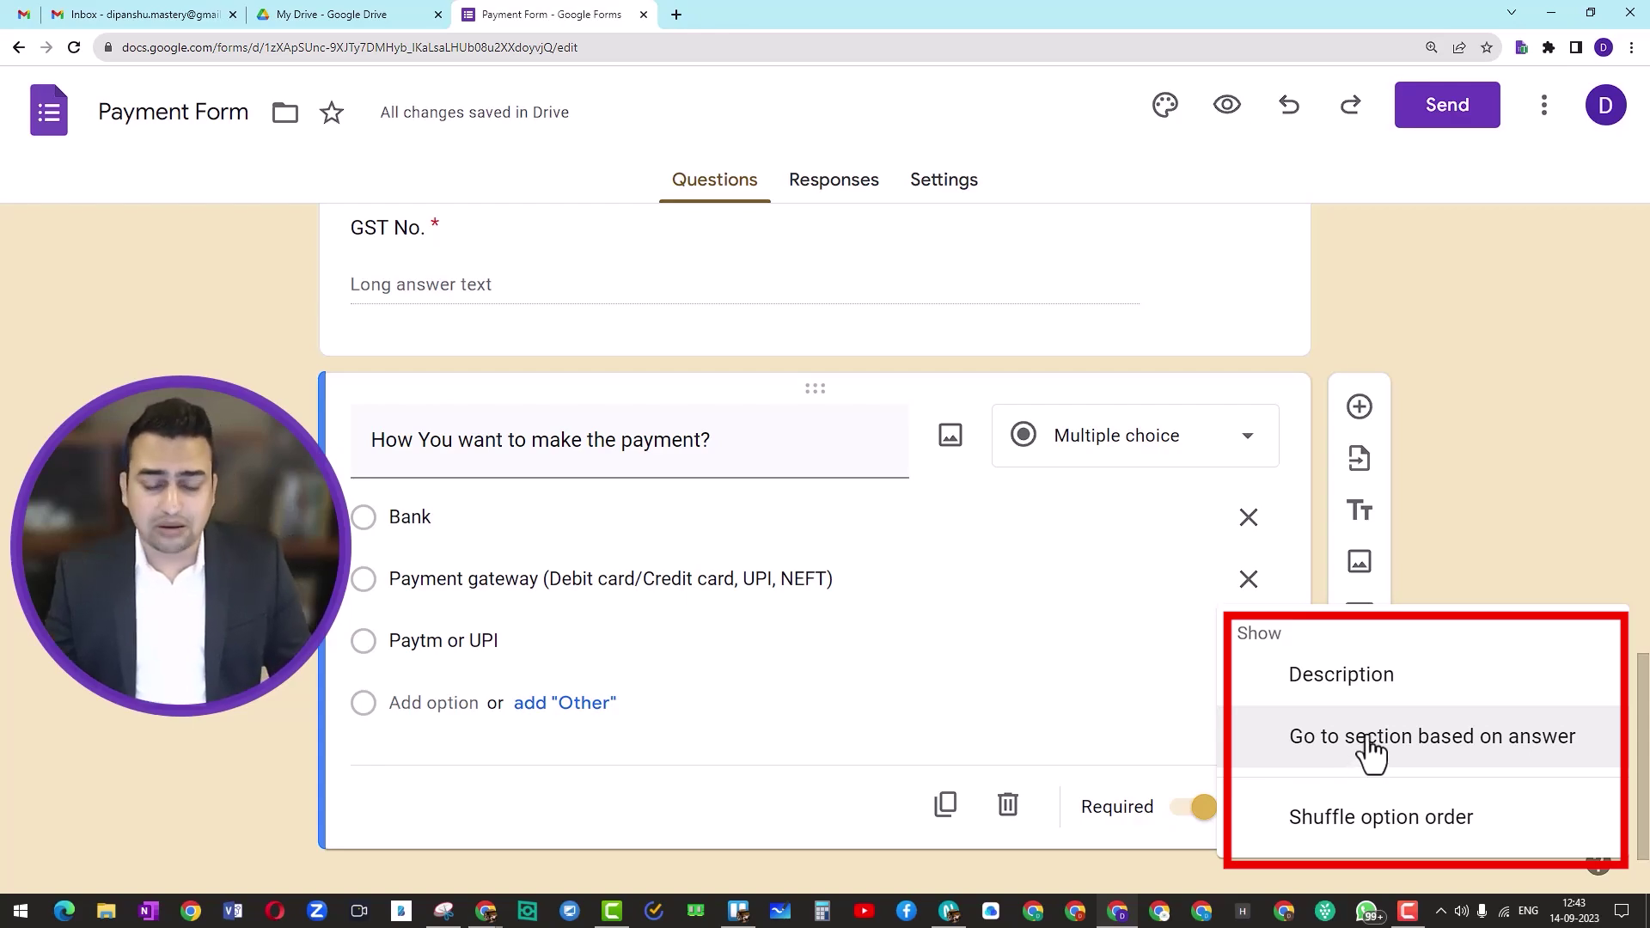
click(1431, 739)
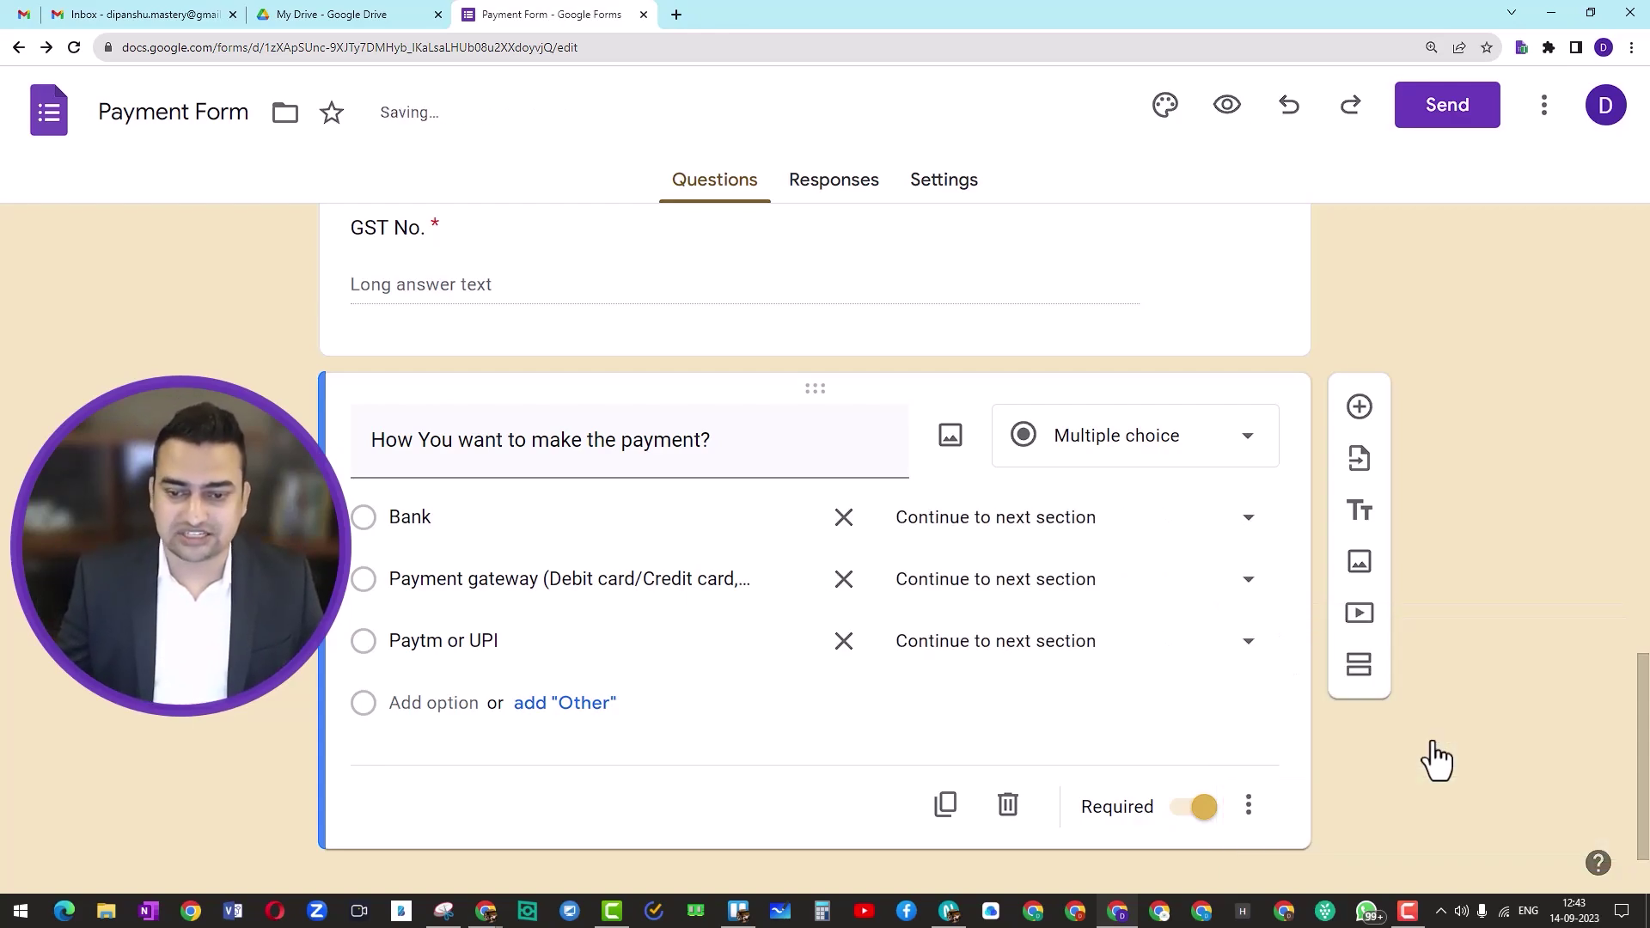
click(1248, 806)
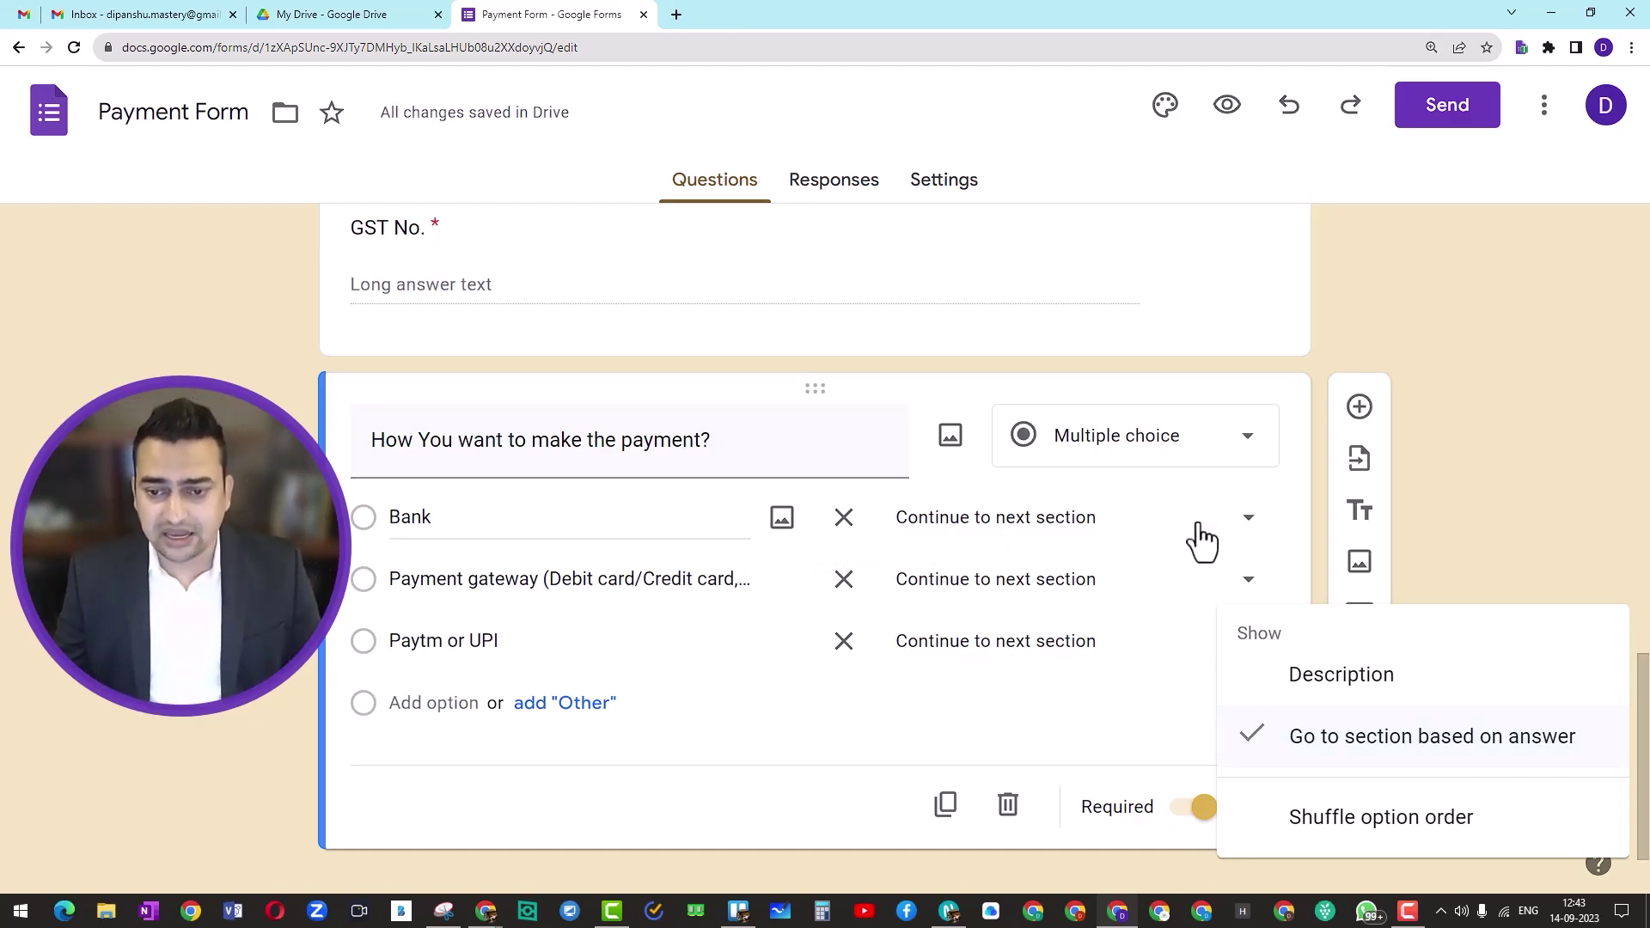
click(1462, 479)
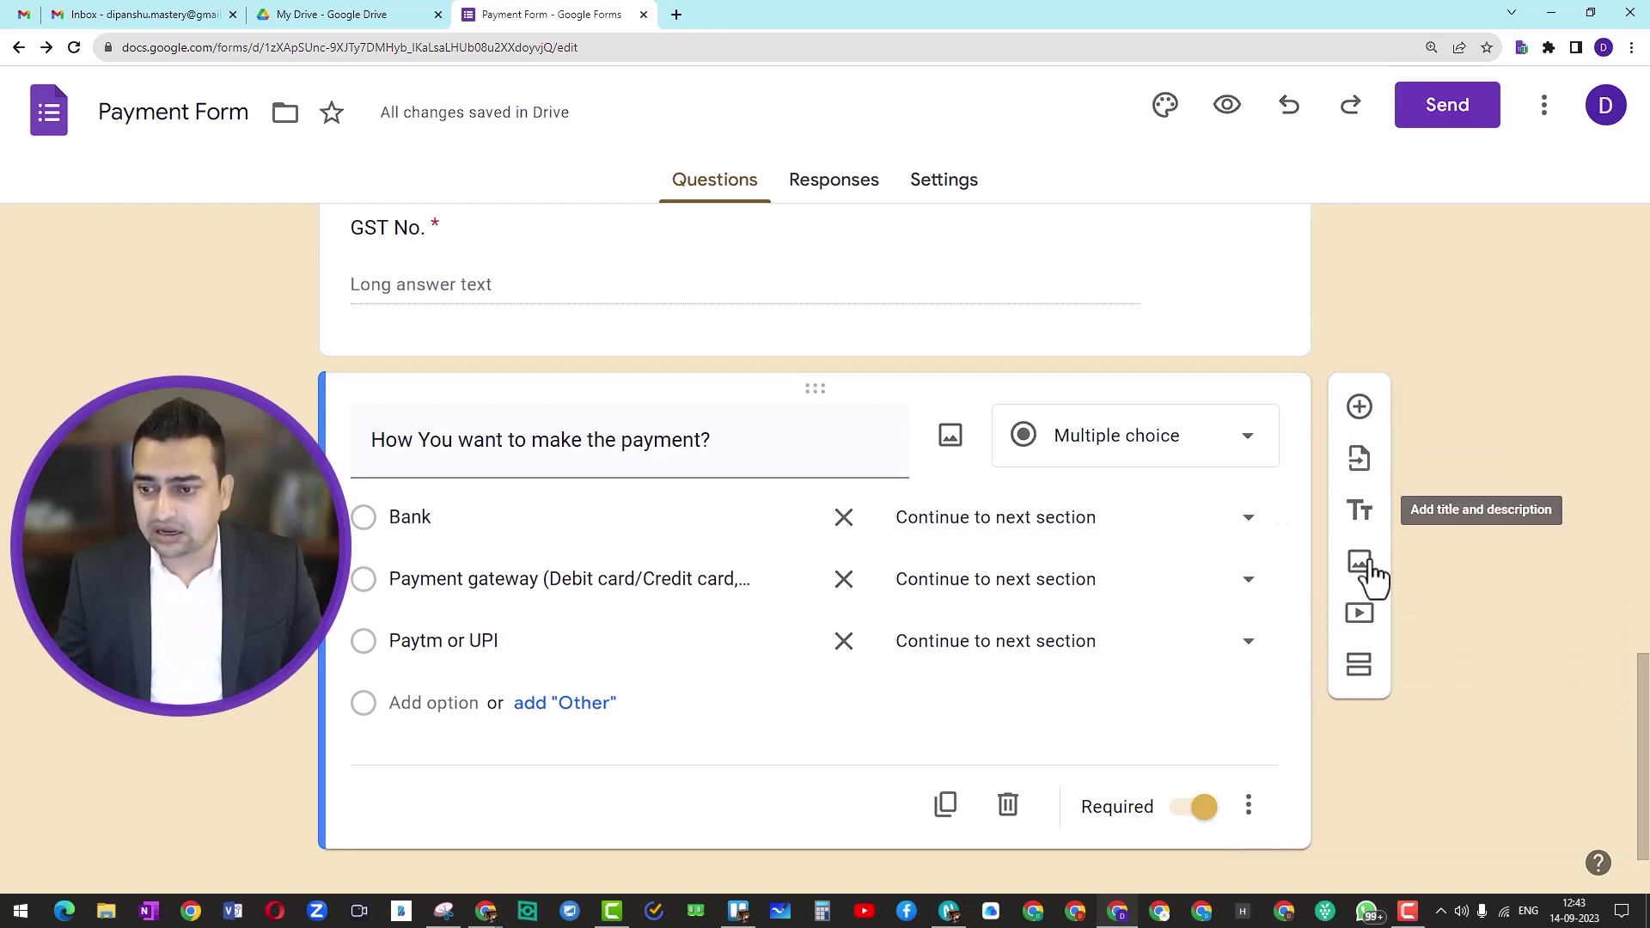
Step: Add a new section after the payment question and title it Bank Payments
click(1360, 671)
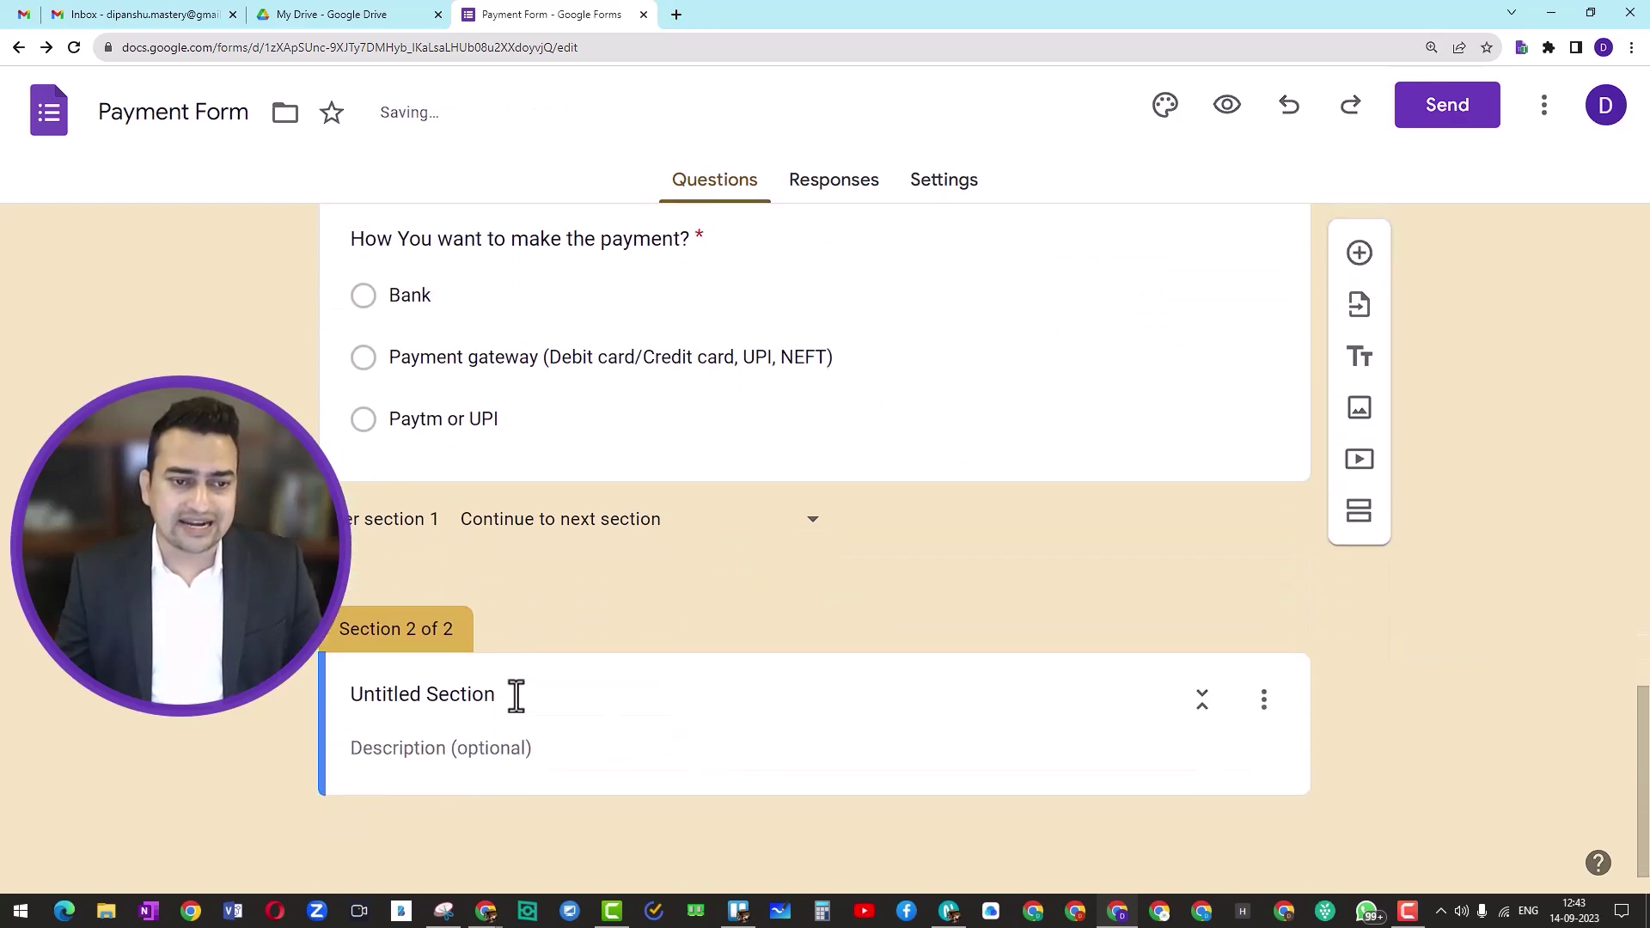
click(516, 692)
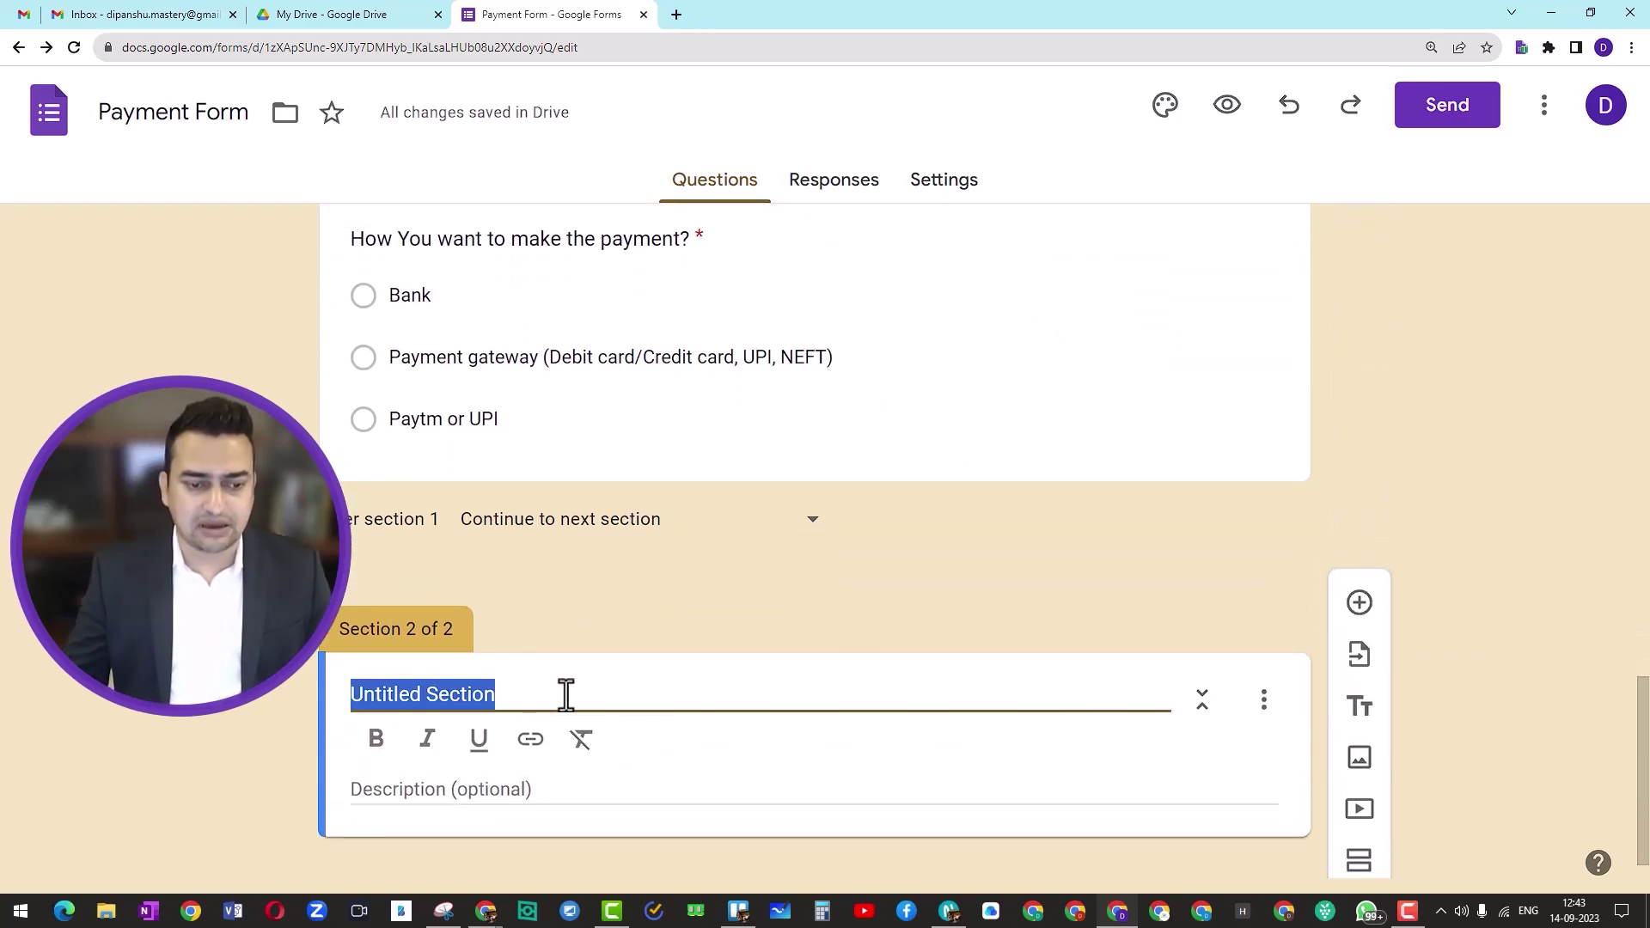
text(Bank Payments)
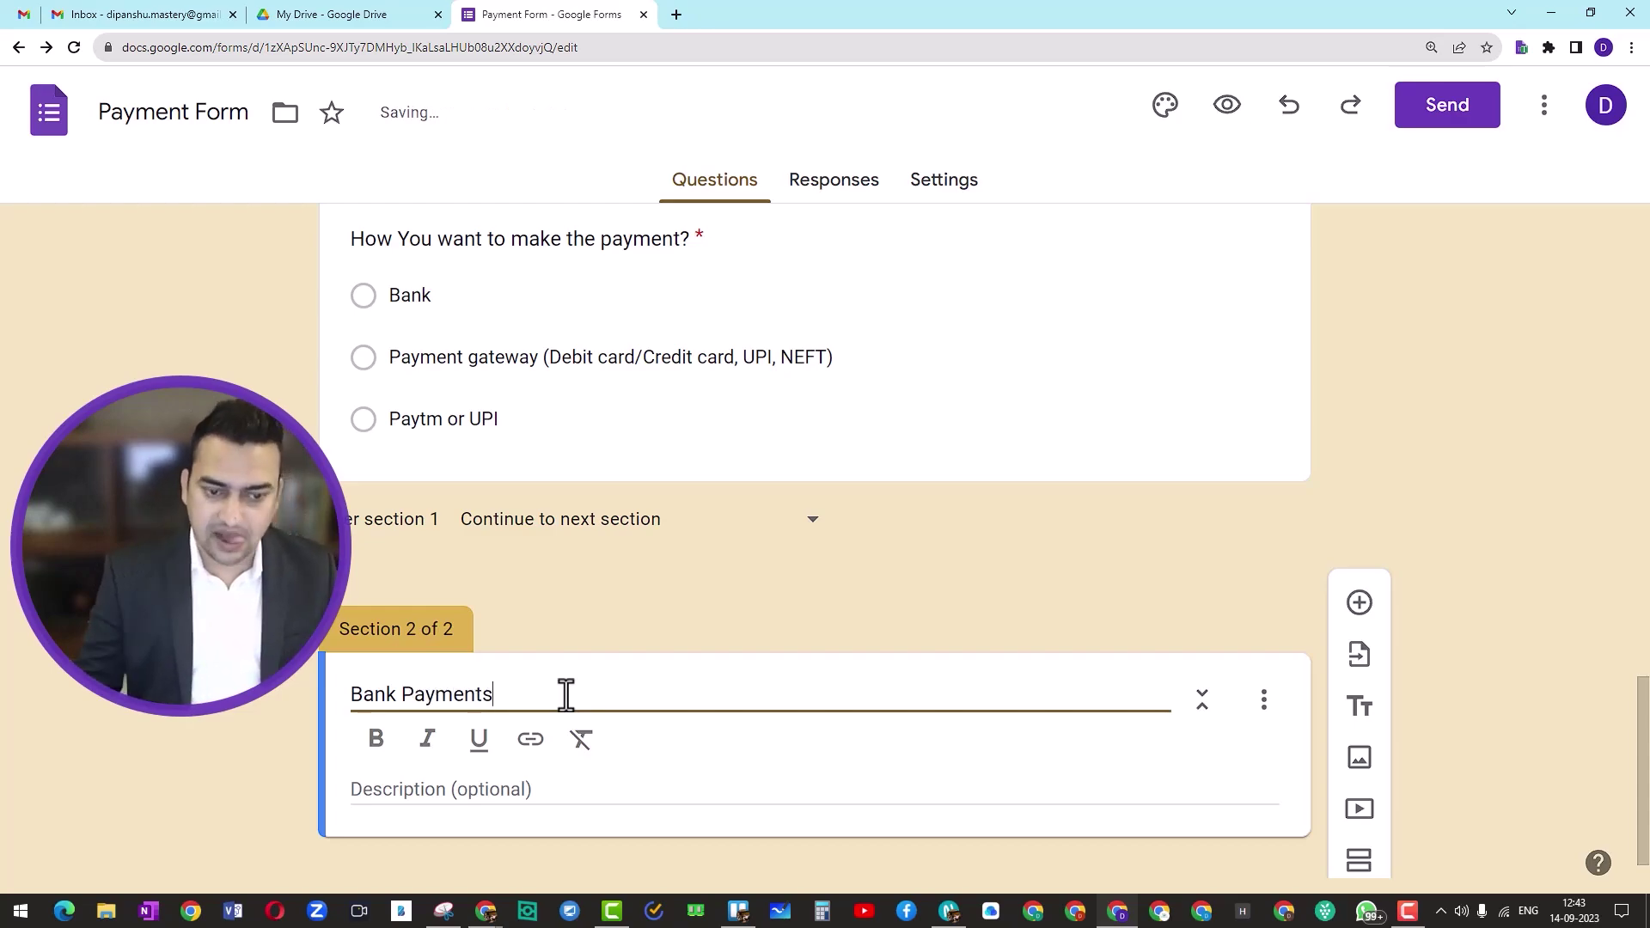
click(817, 584)
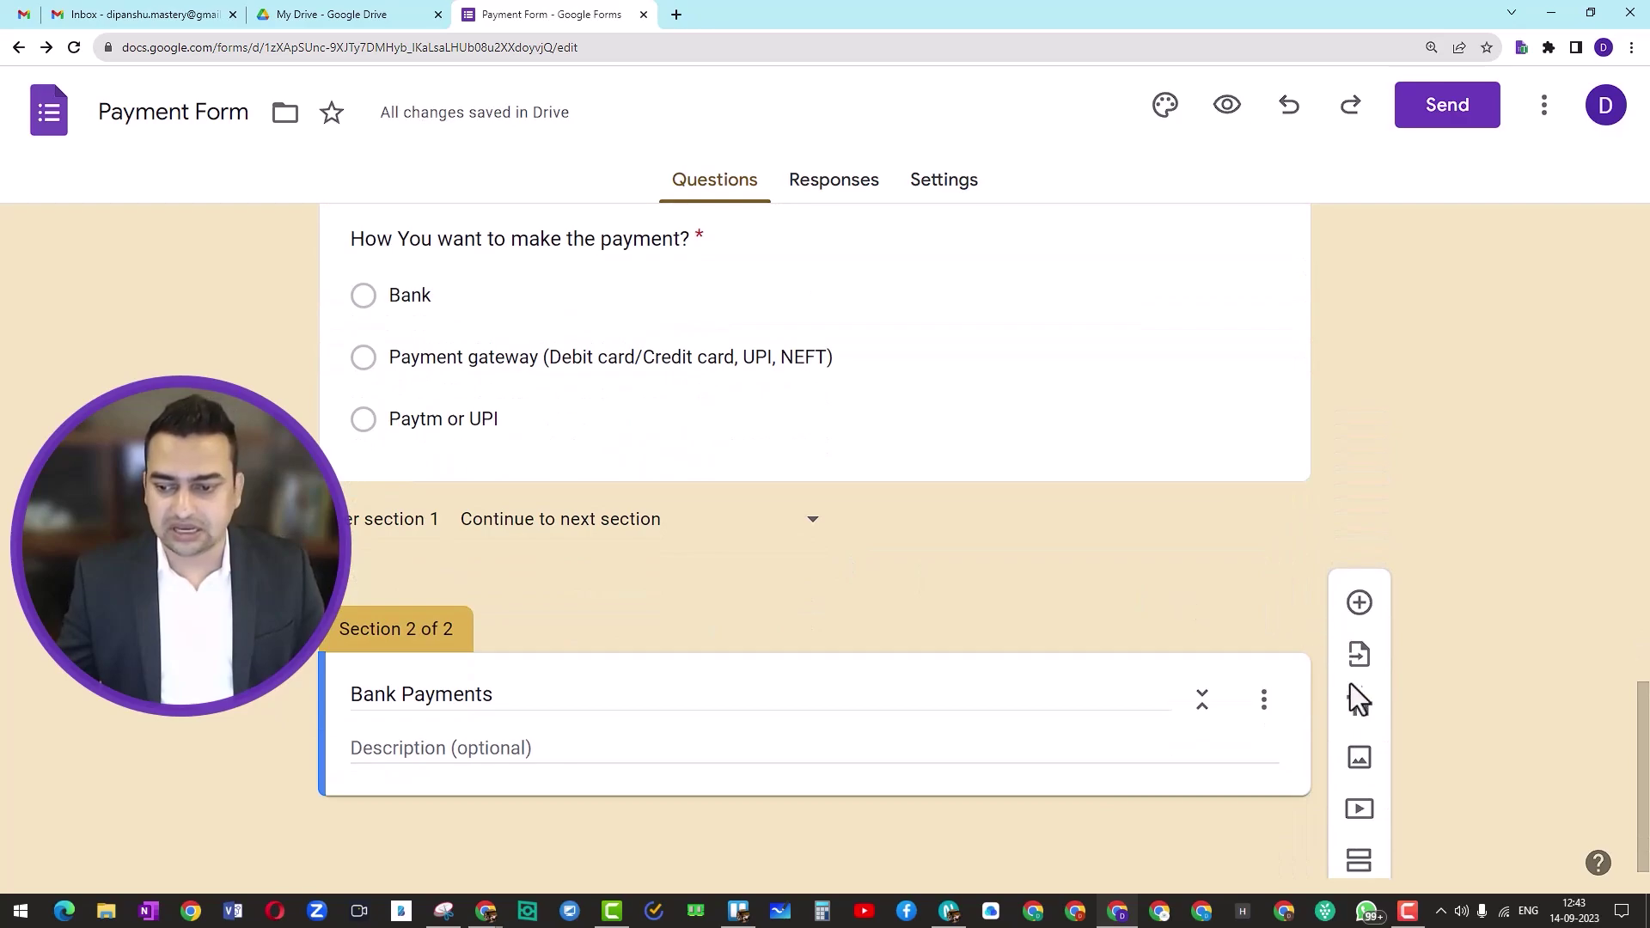
Step: Add another section titled Payment Gateway (Instamojo)
click(1358, 860)
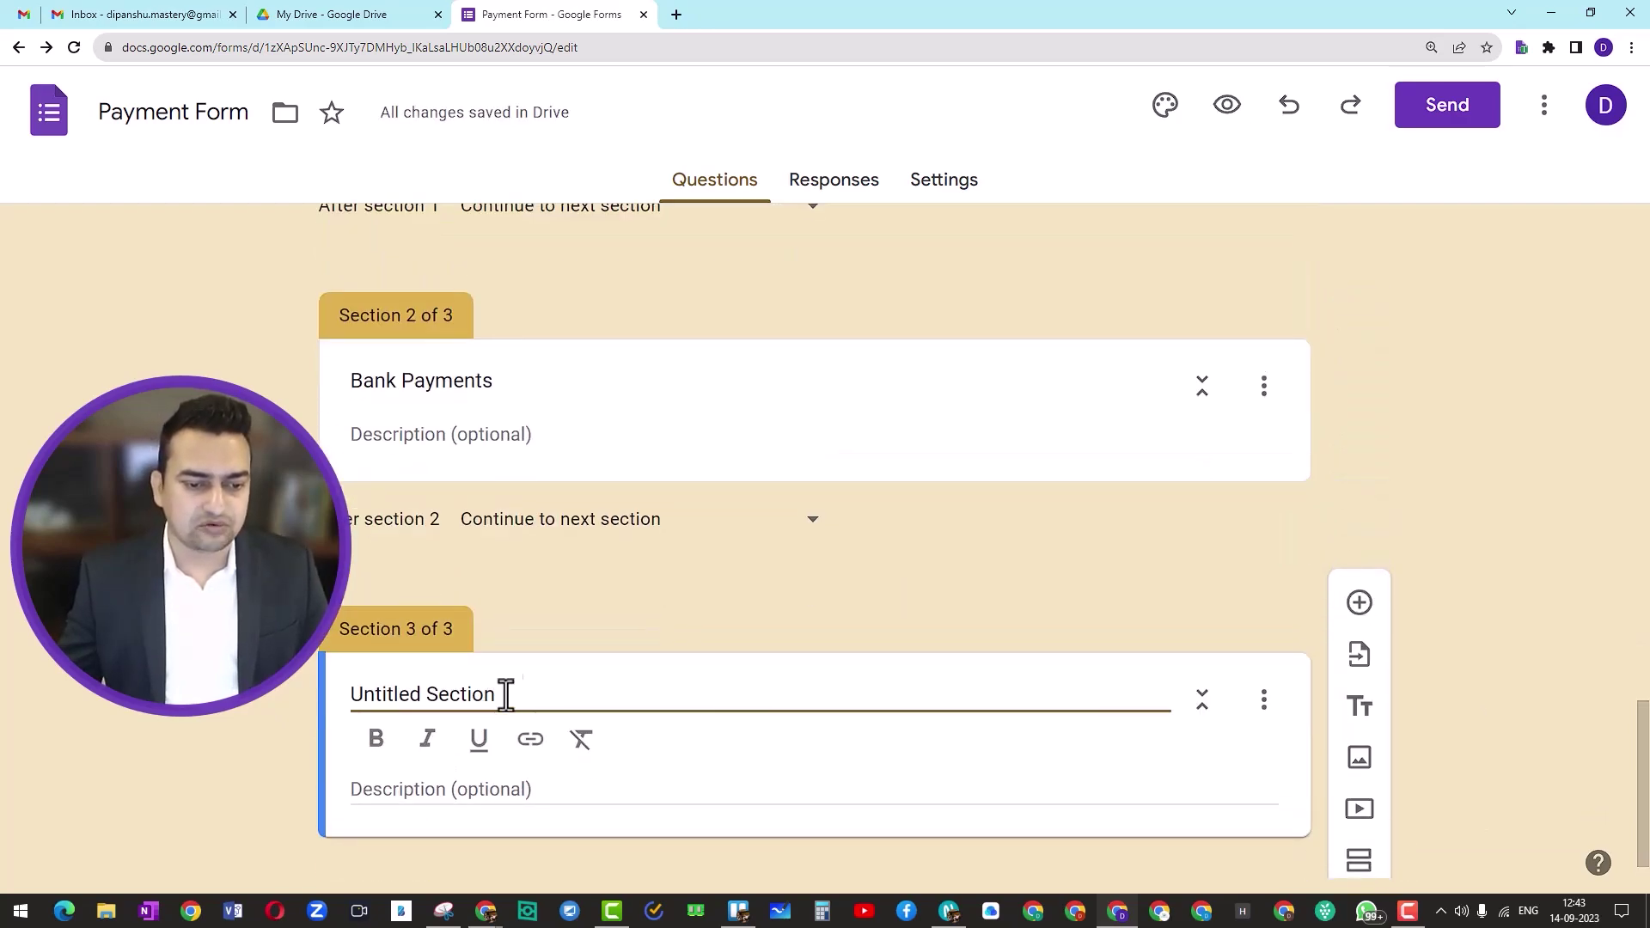
drag(354, 705, 760, 700)
scroll(793, 701, up, 1)
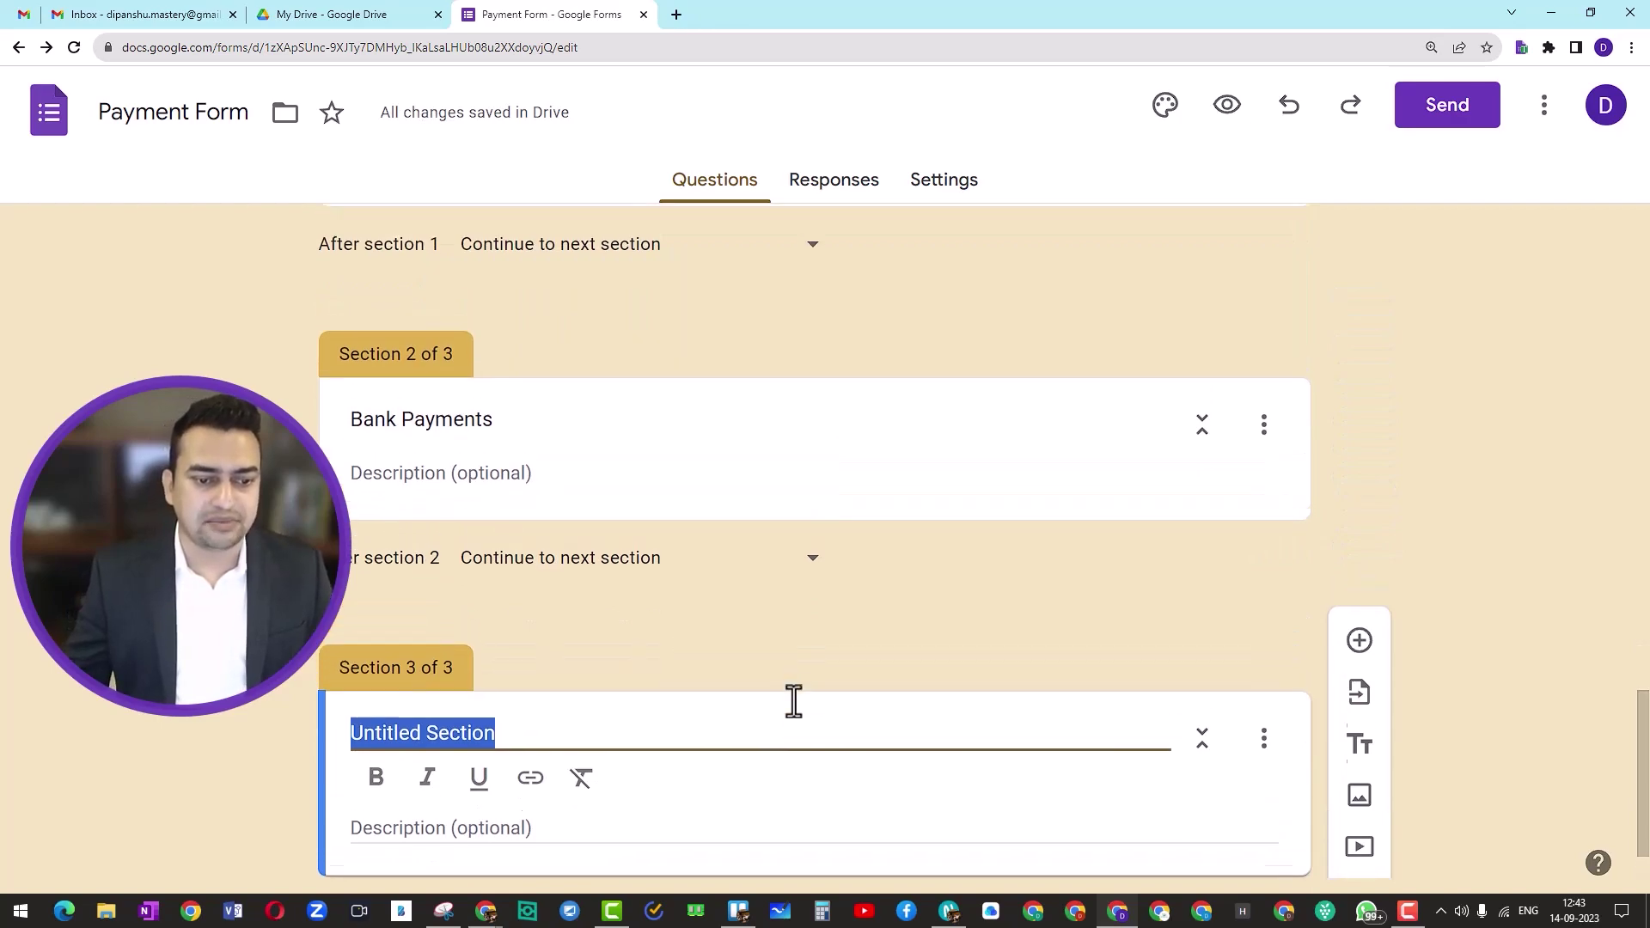
text(Payment)
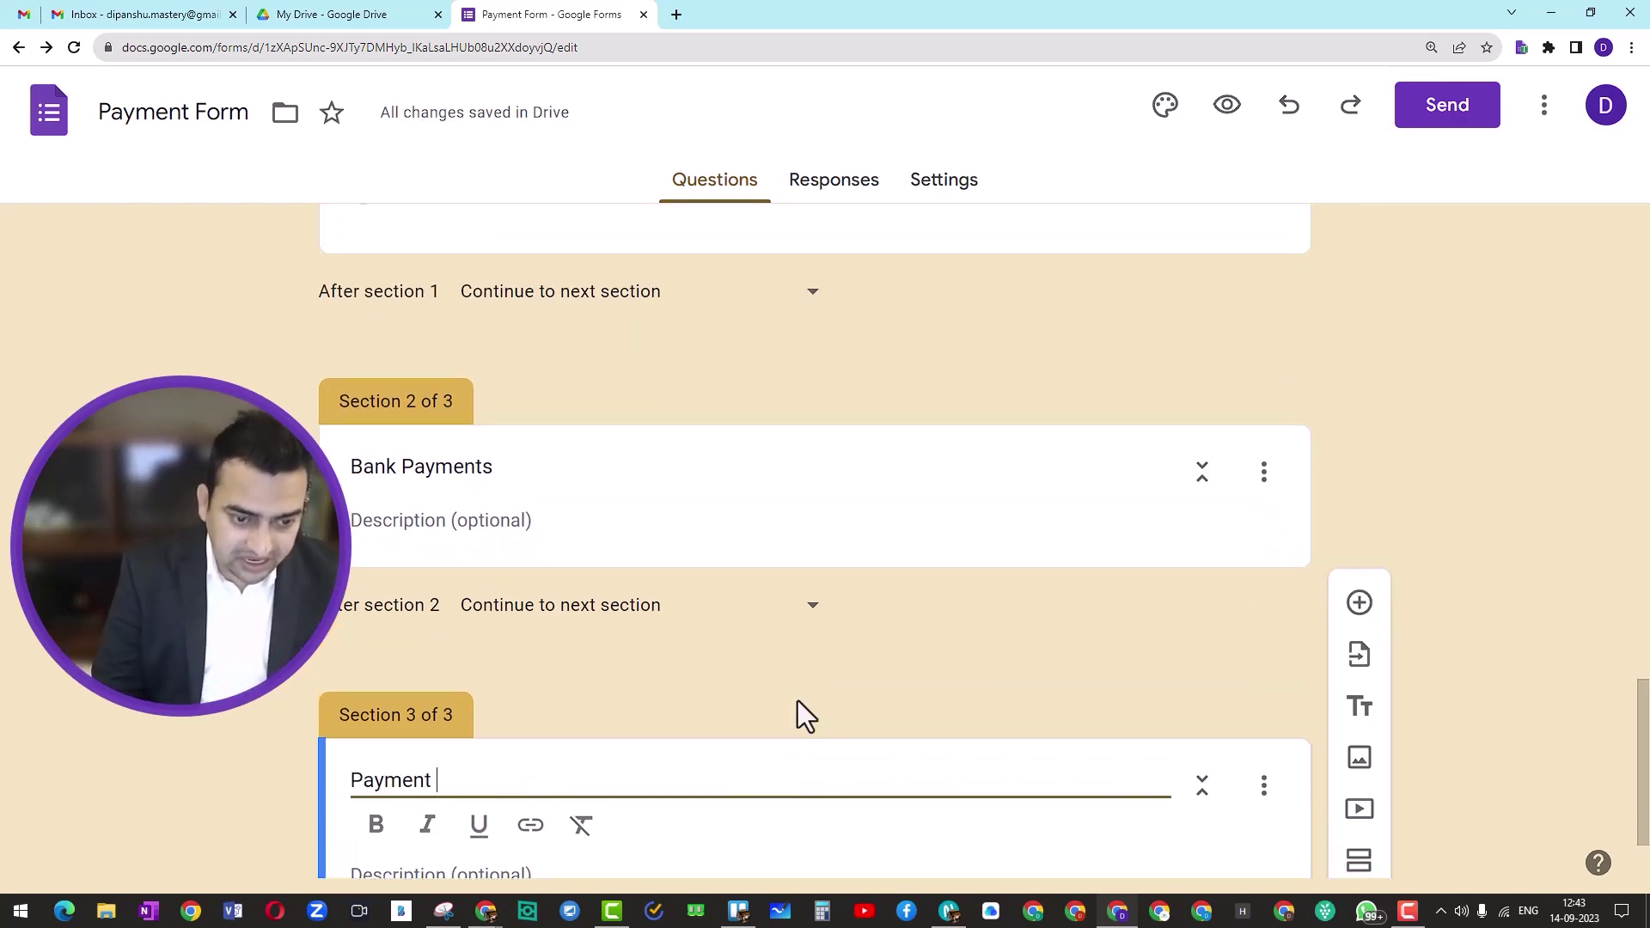
text( Gateway )
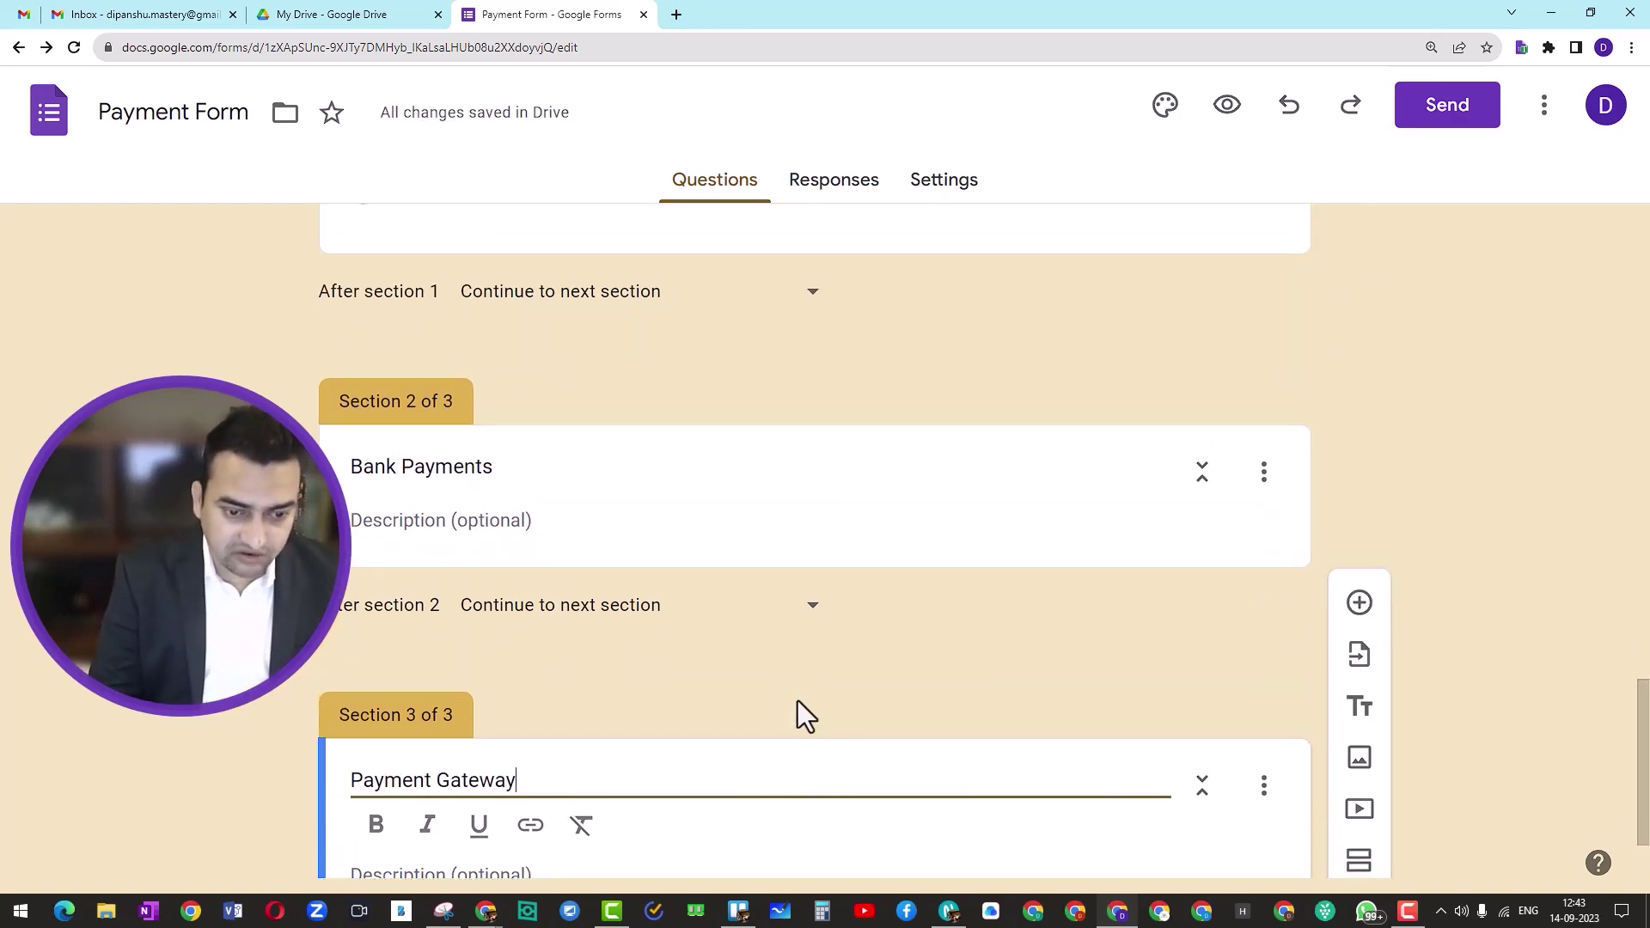
text(()
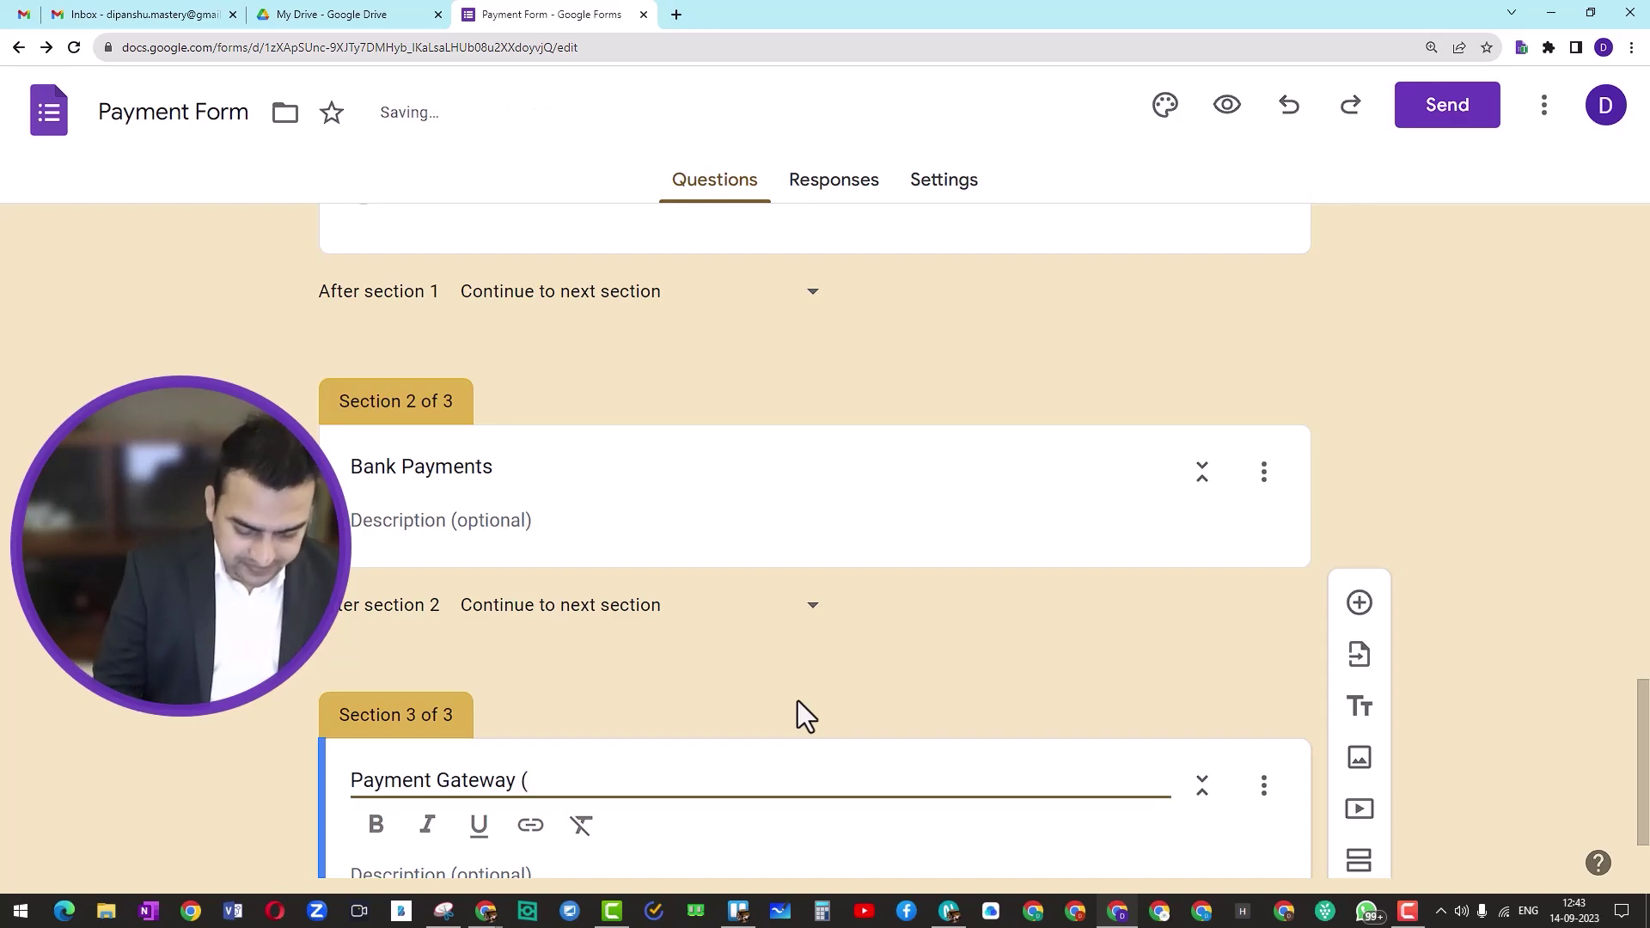
text(Instamoj)
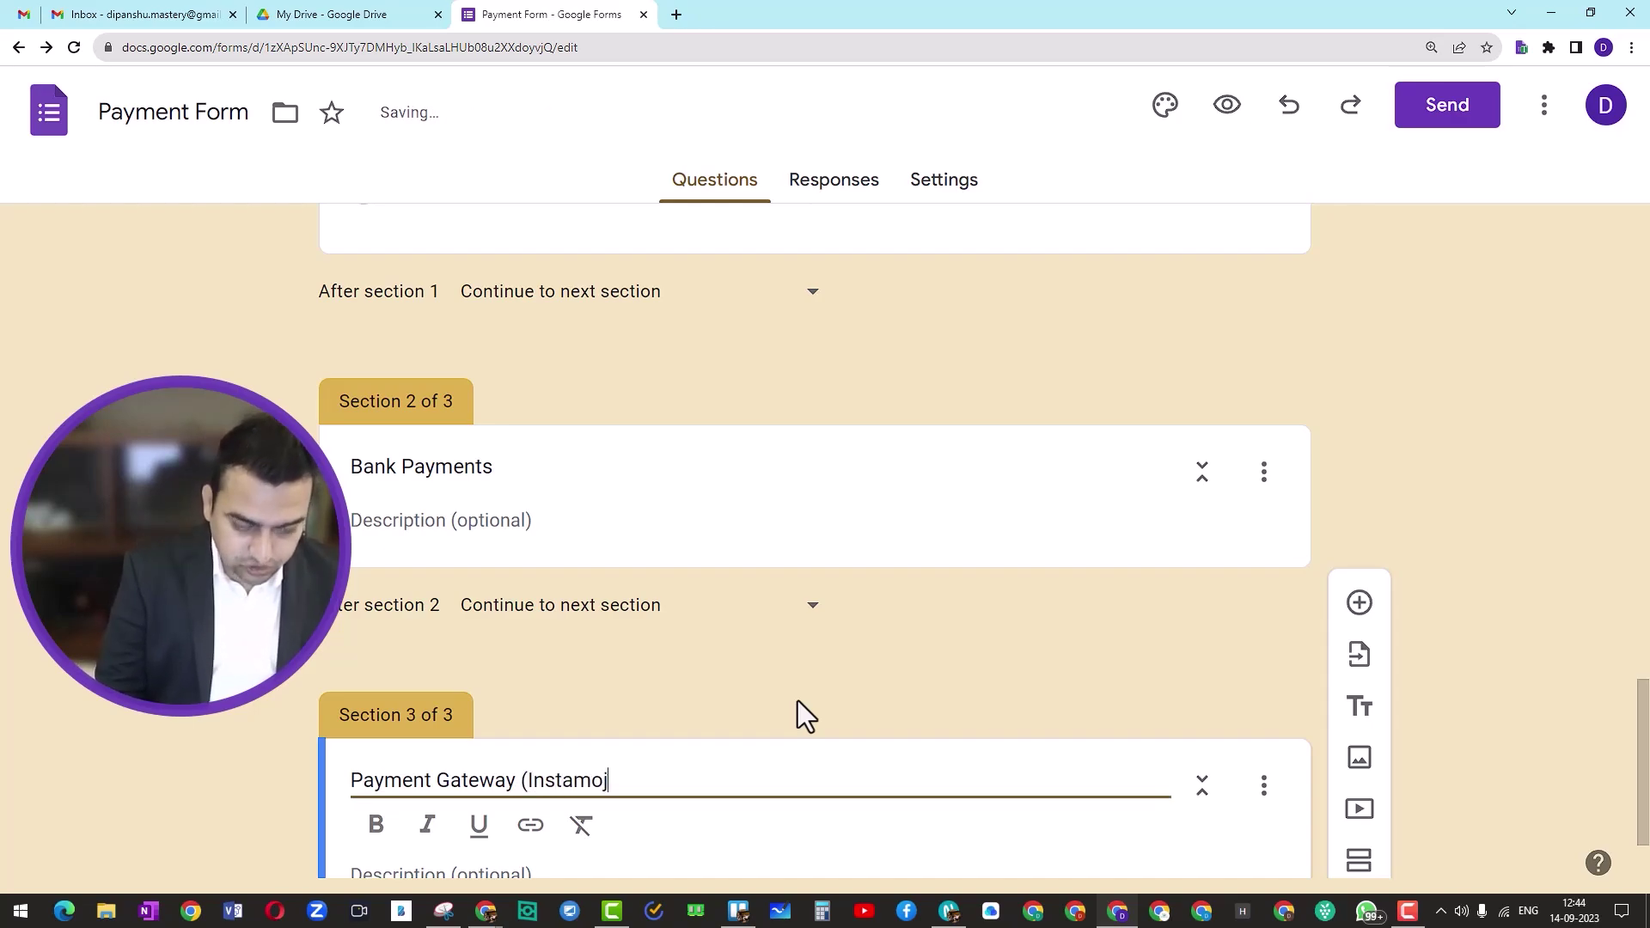
text(o)
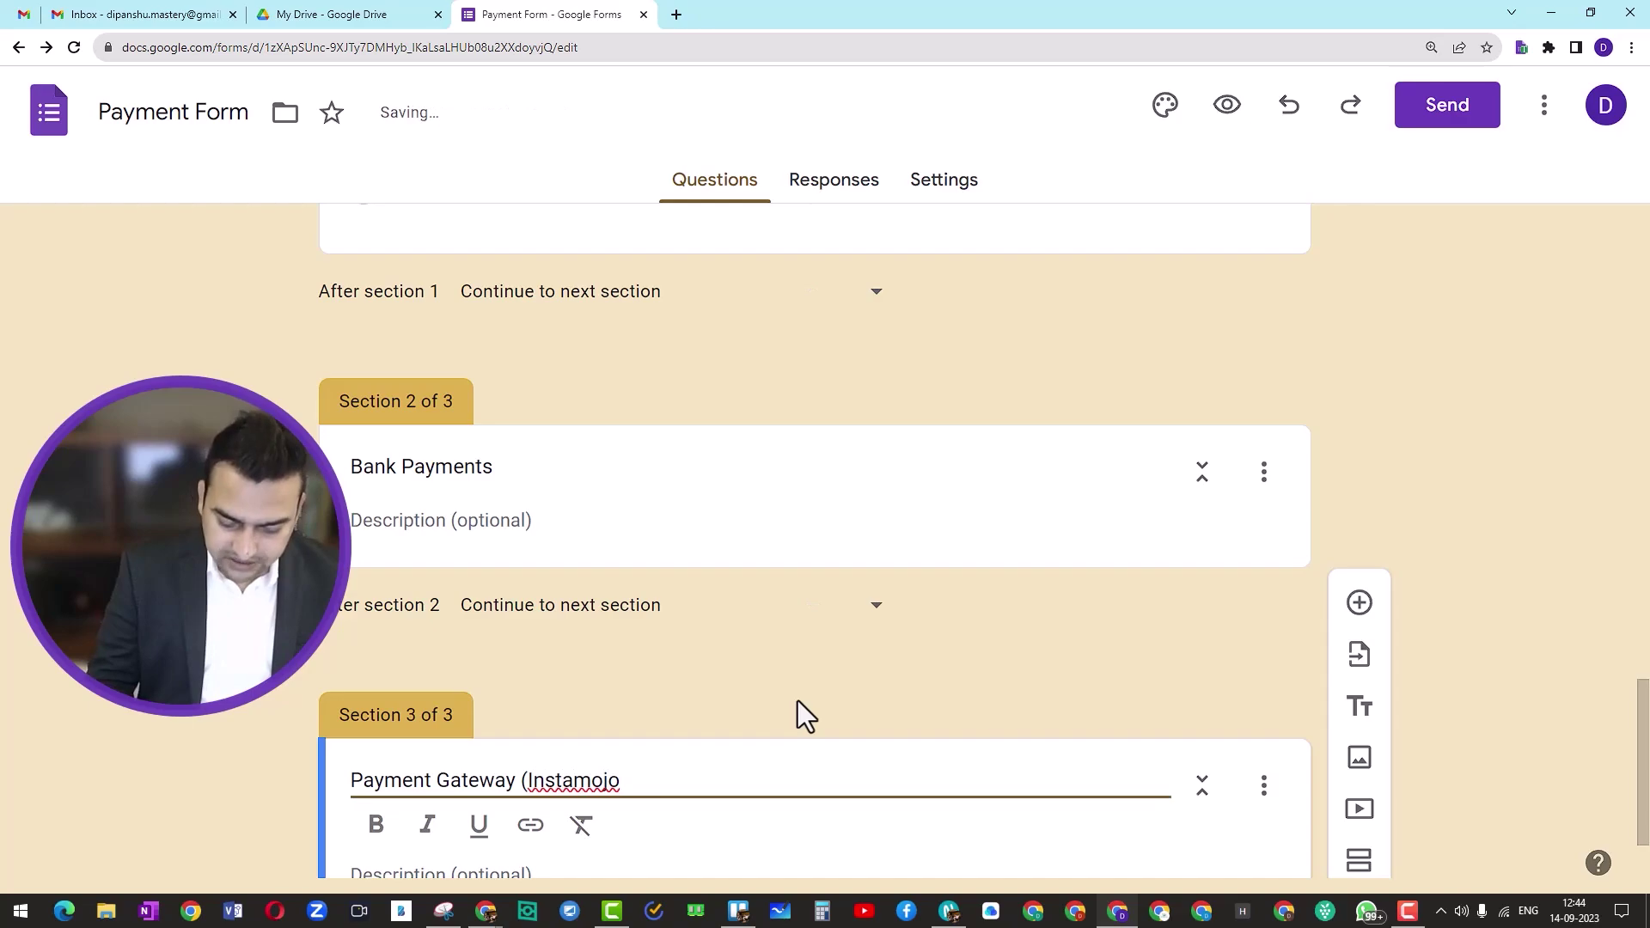
text())
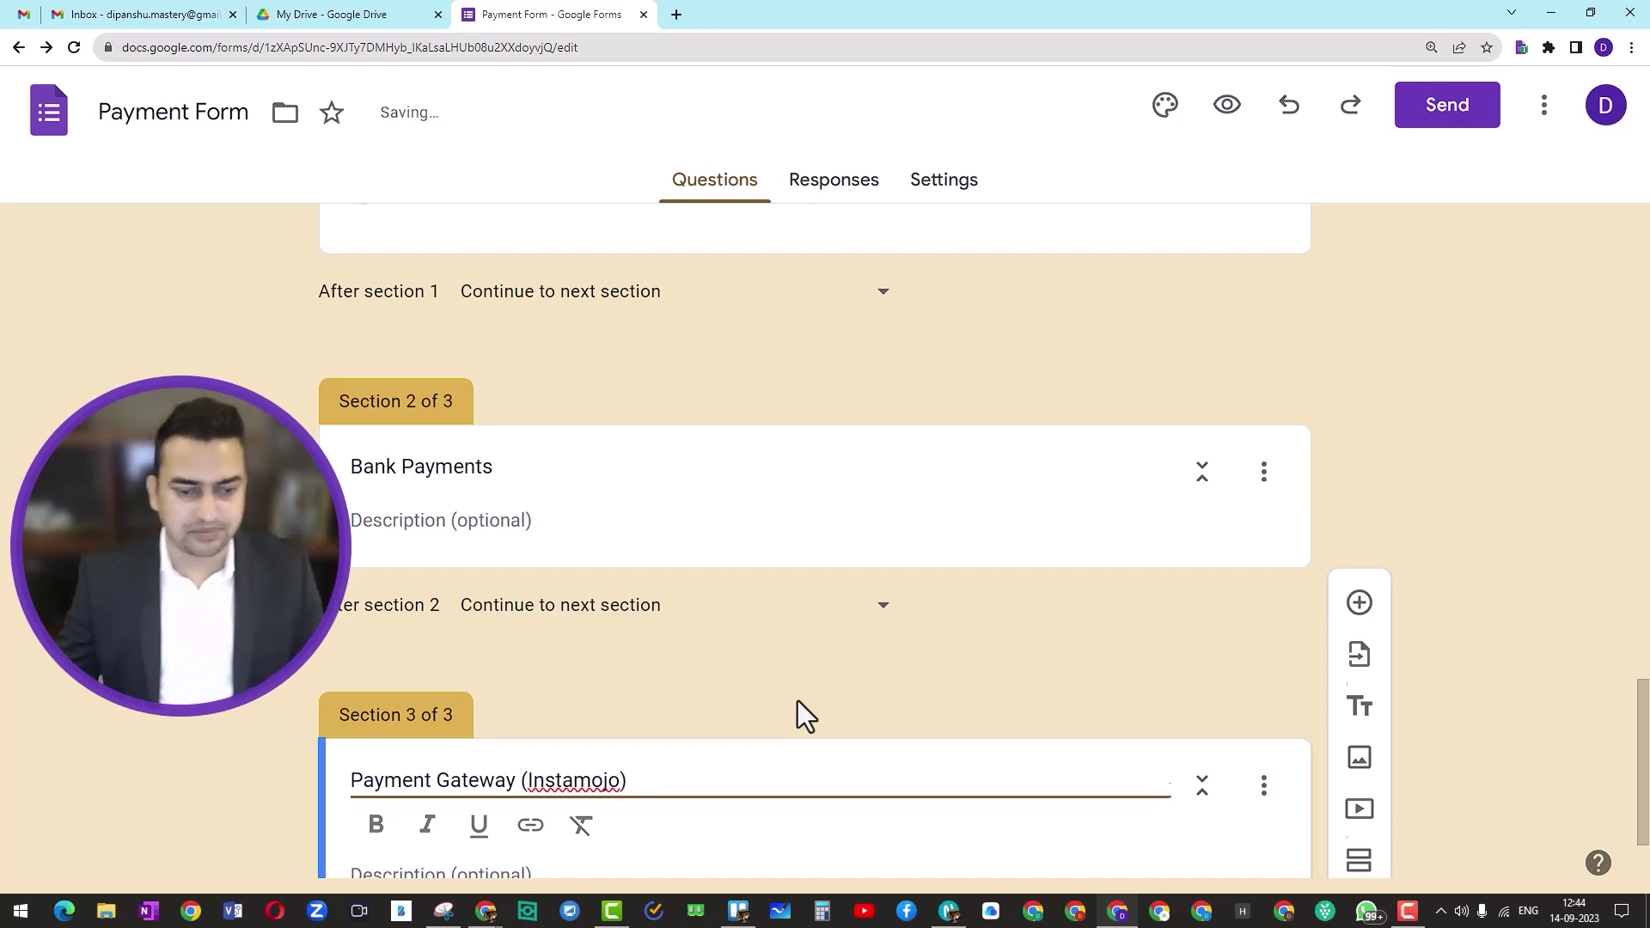
scroll(460, 565, down, 1)
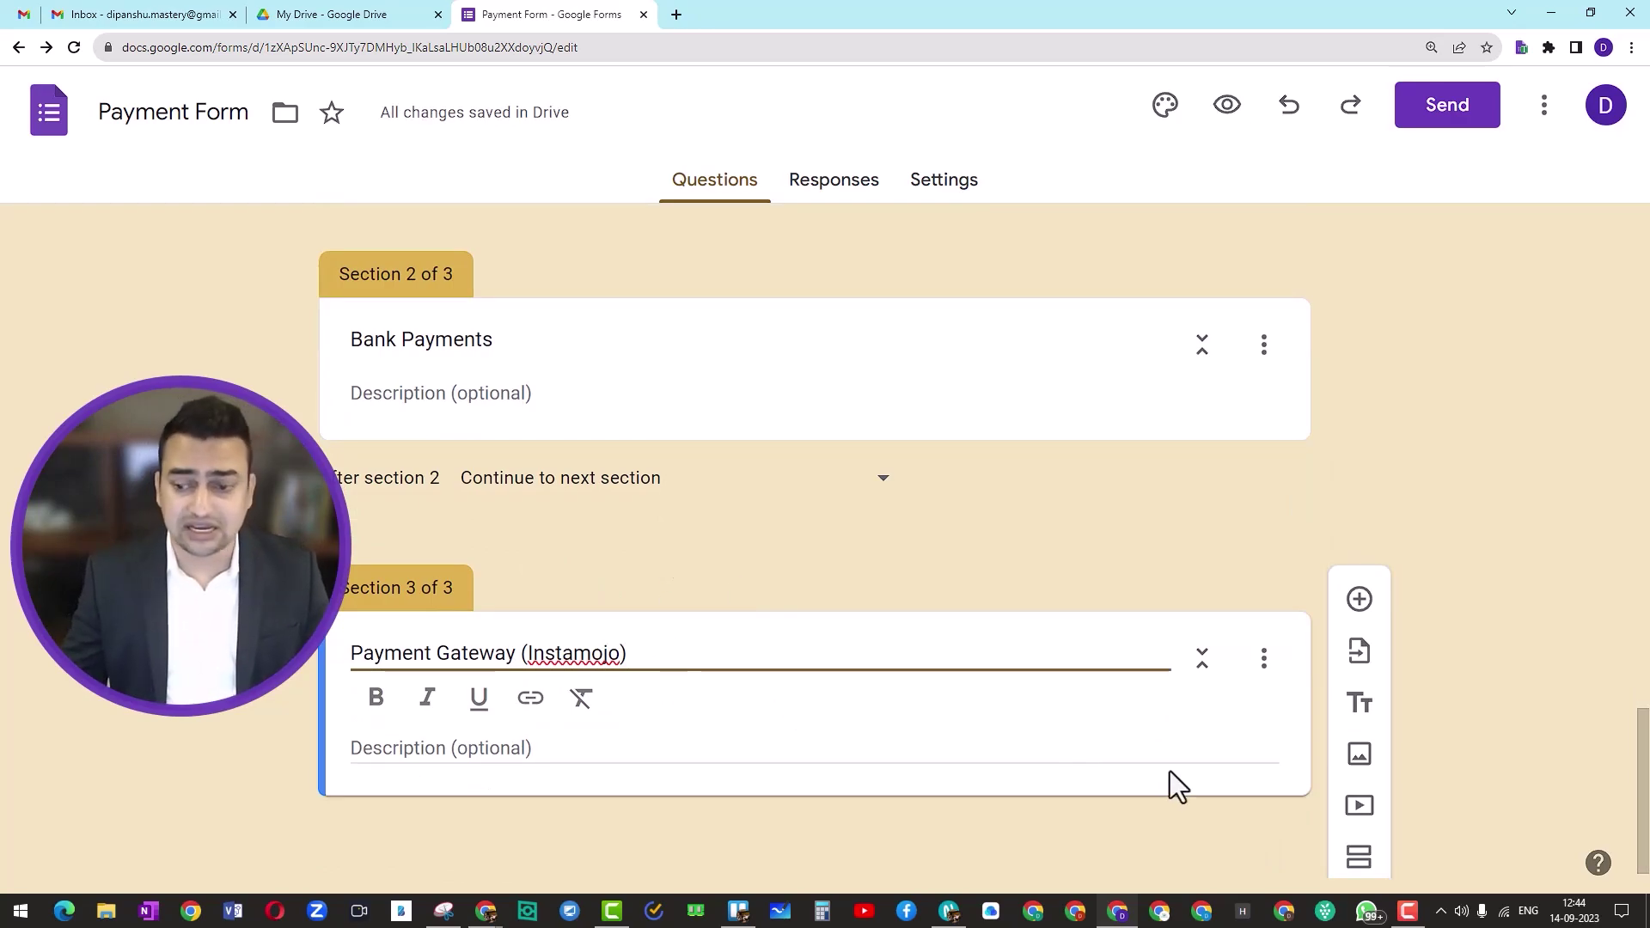
Step: Add a fourth section titled Paytm or UPI
click(1360, 857)
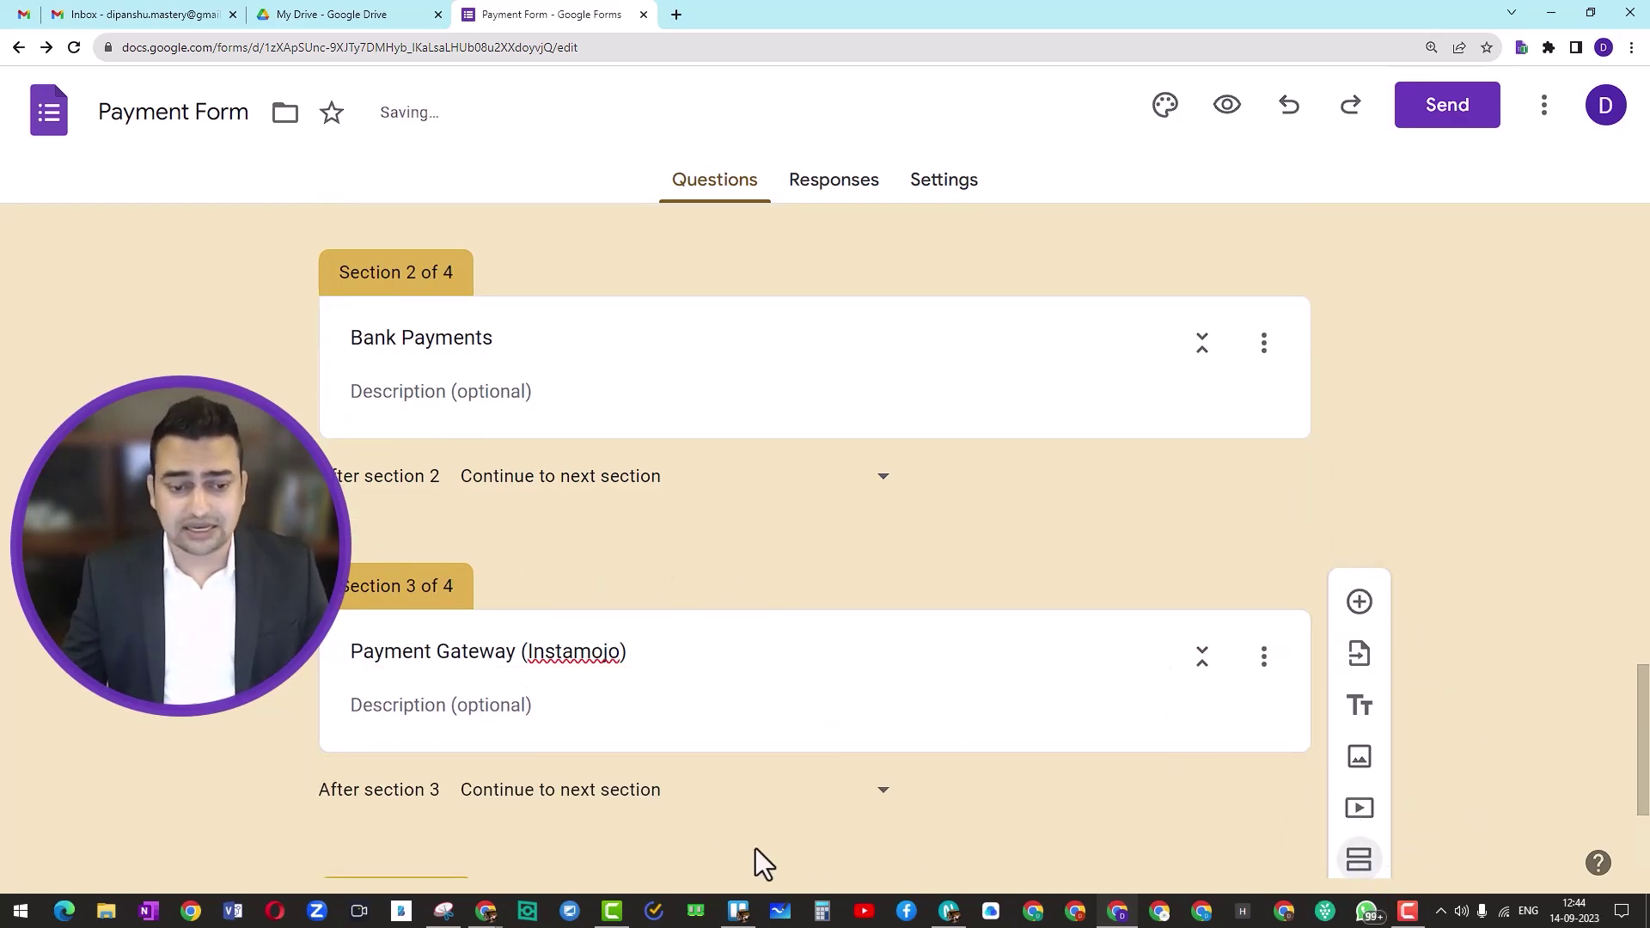
click(457, 712)
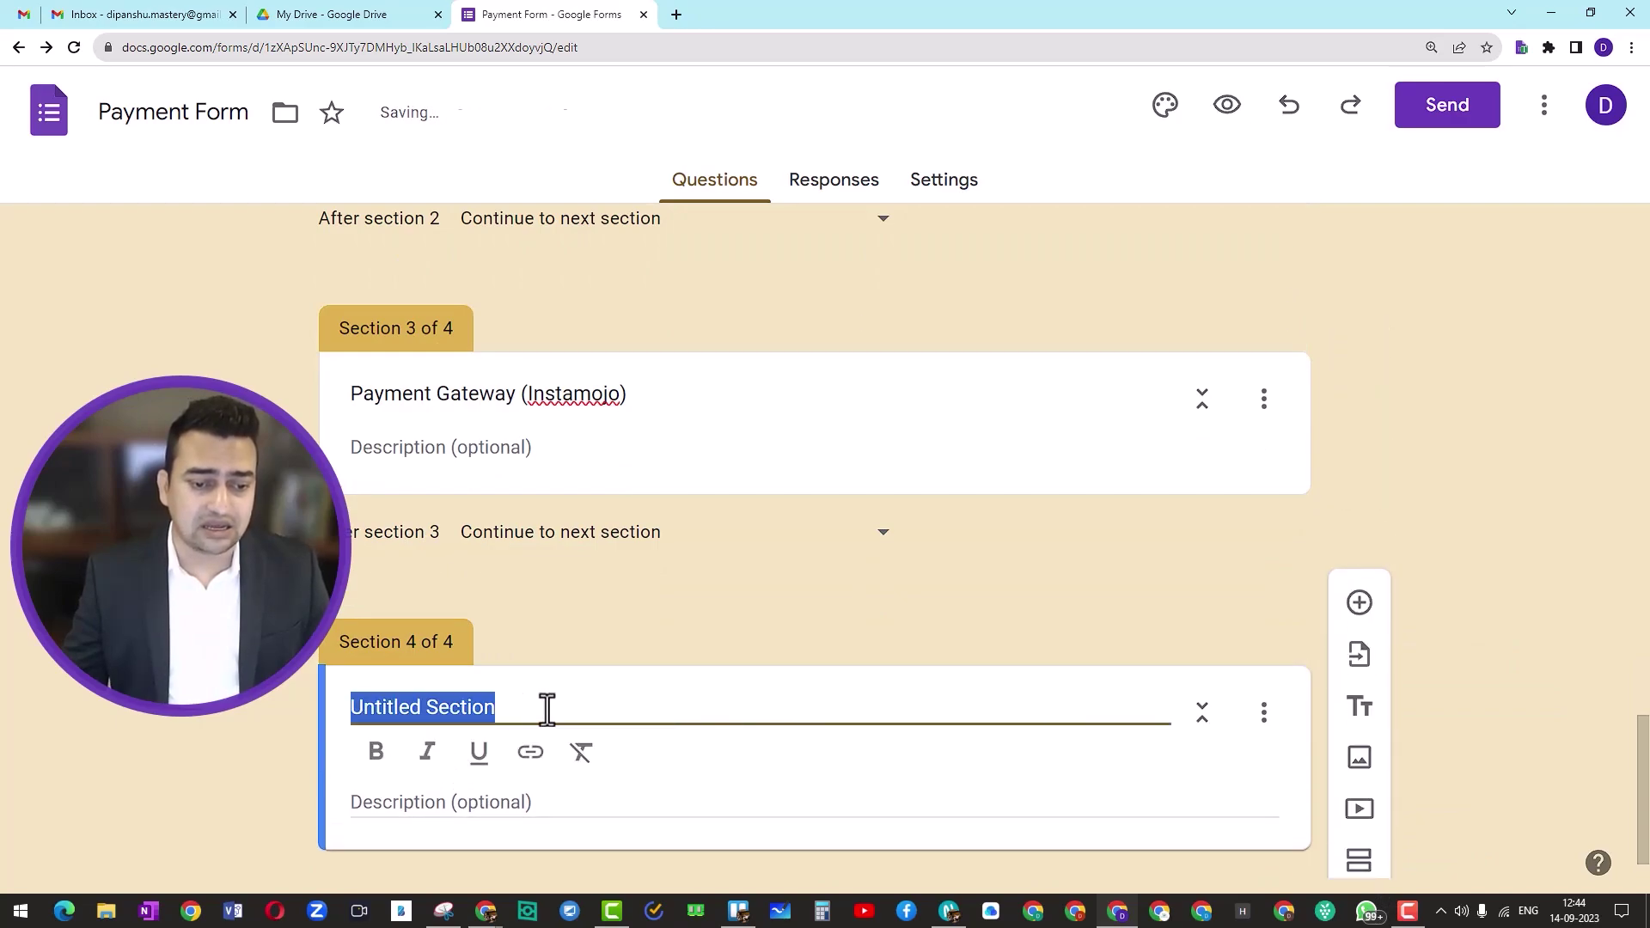
text(Paytm or UPI)
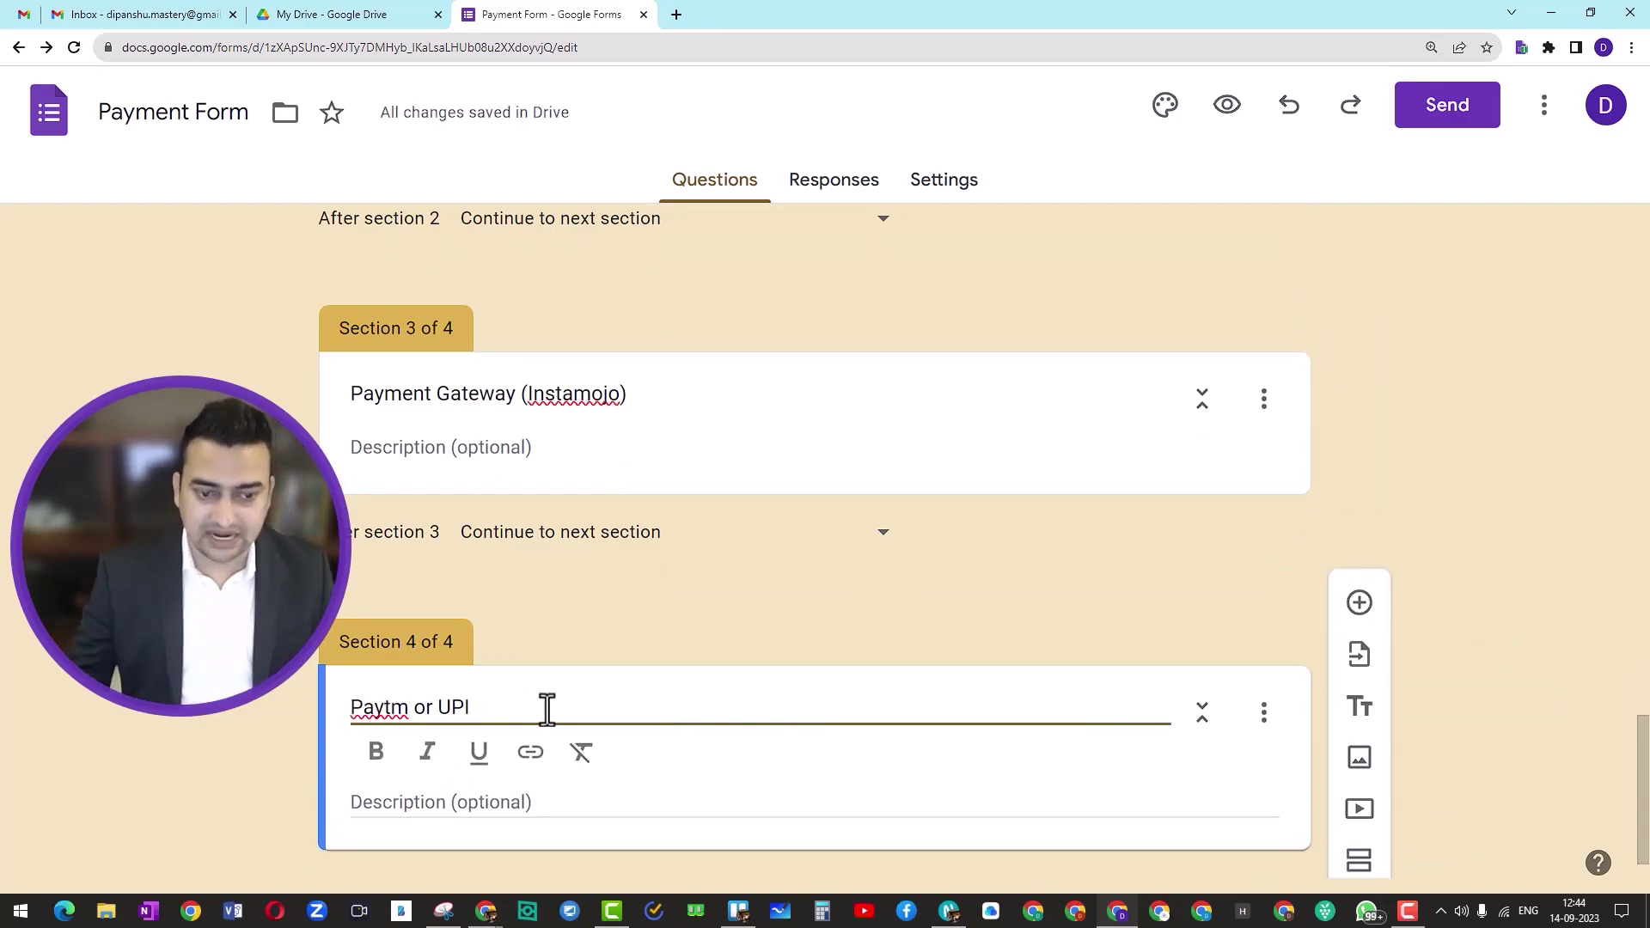
click(1191, 565)
scroll(564, 577, up, 1)
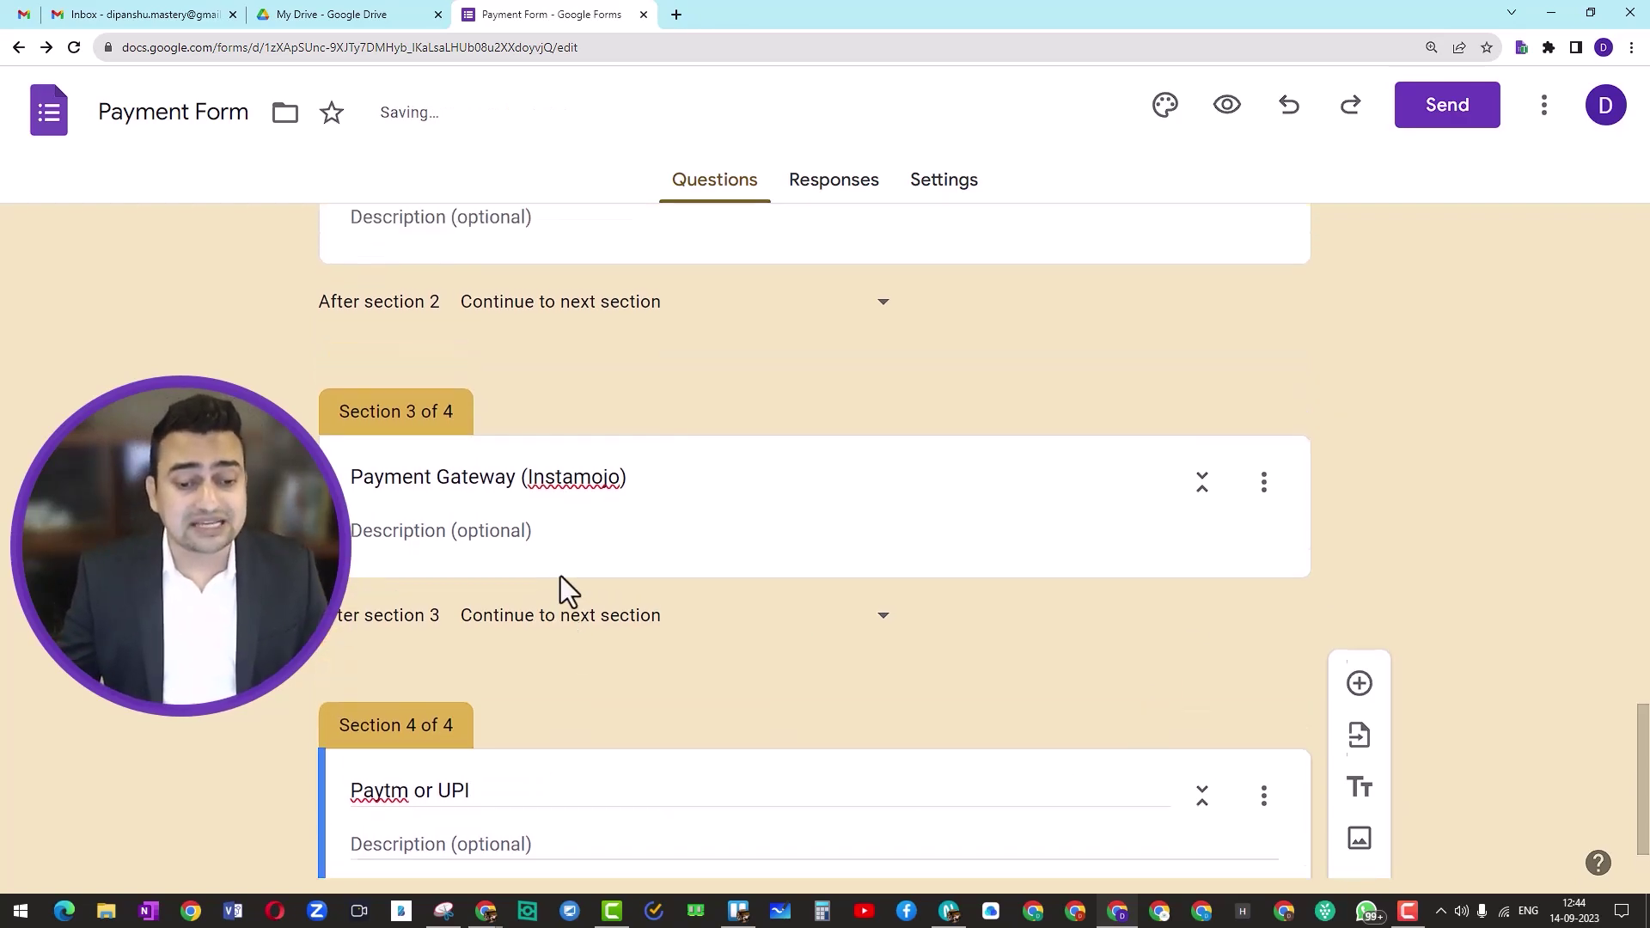
scroll(560, 576, up, 5)
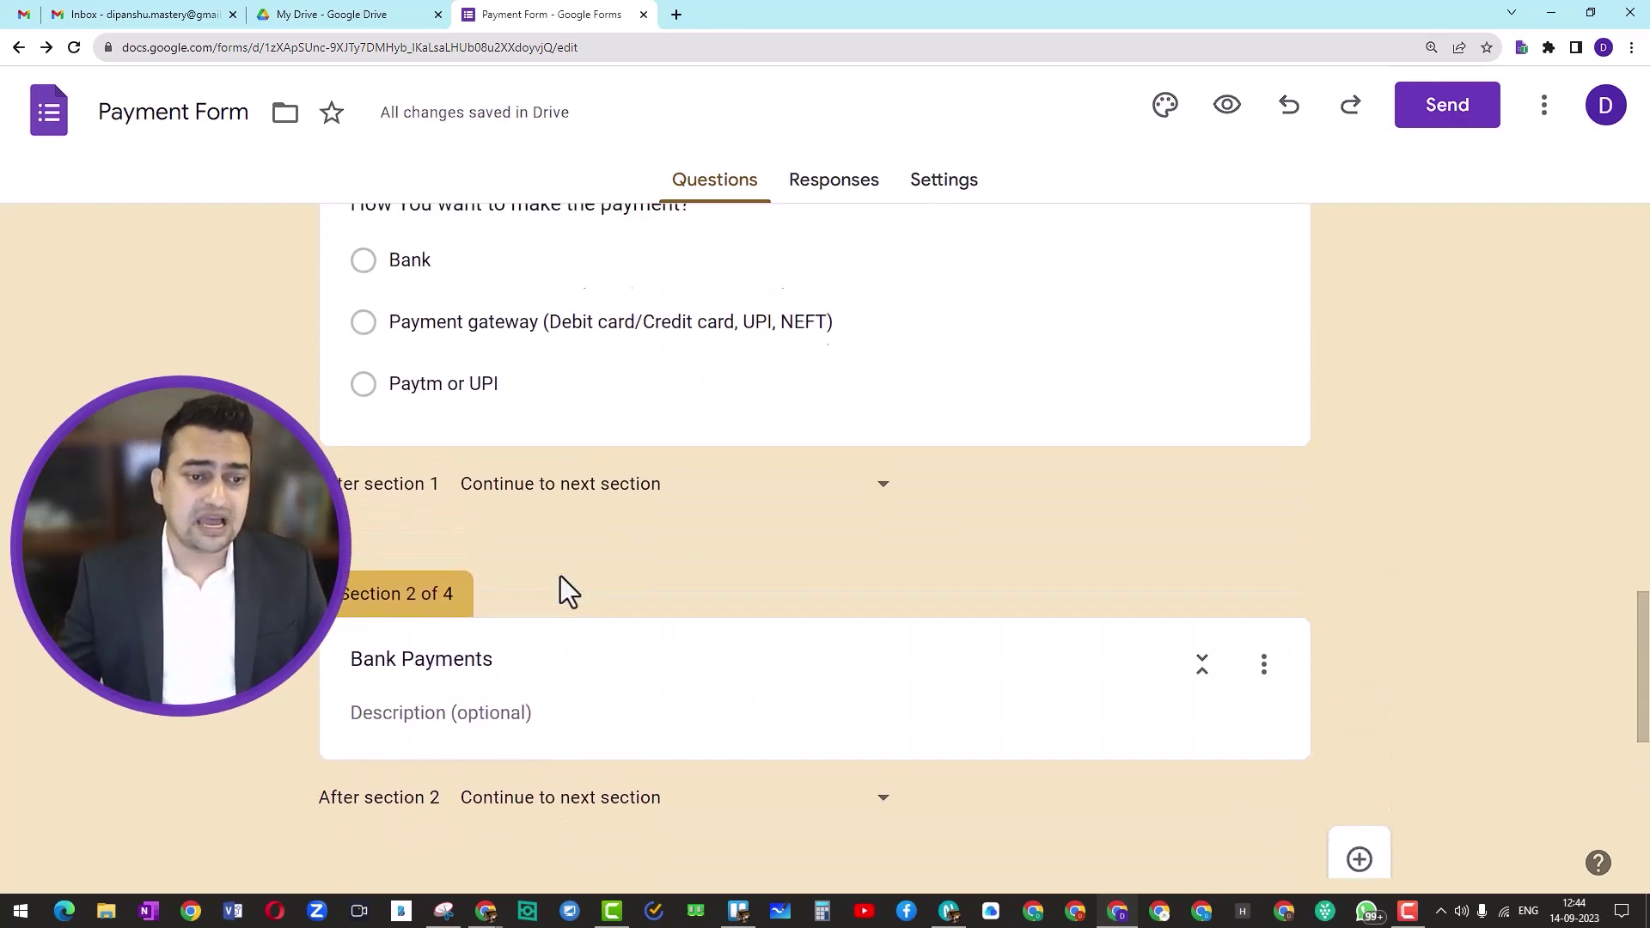
scroll(560, 593, up, 3)
Step: Route Bank answers to Bank Payments, Payment gateway to section 3, and Paytm or UPI to section 4
click(589, 543)
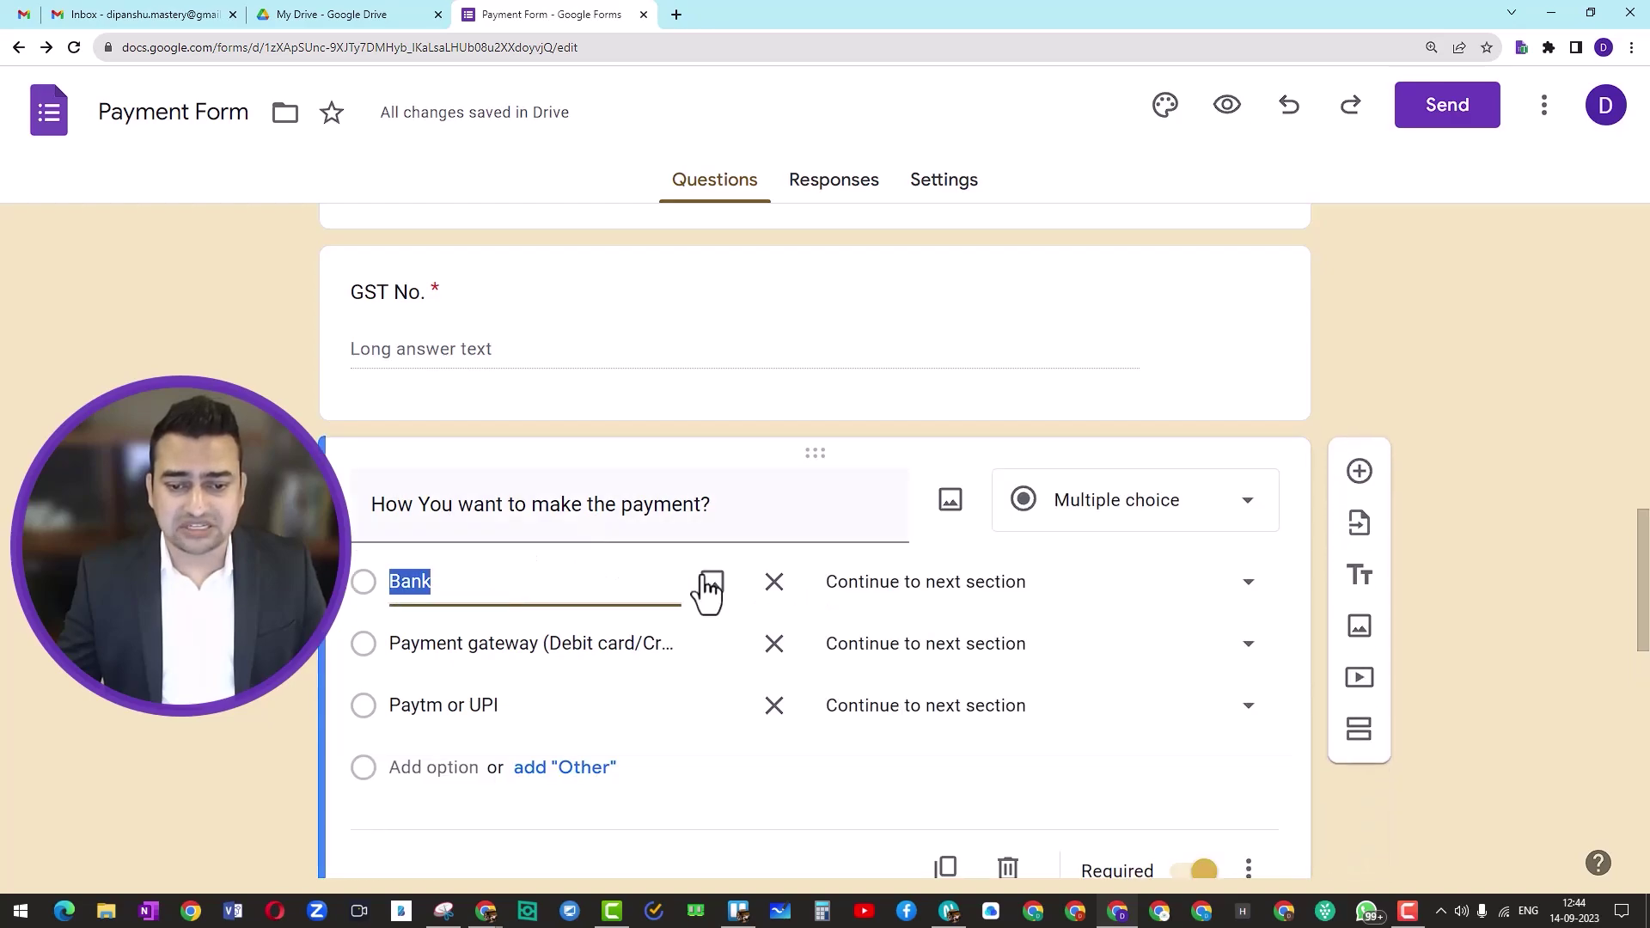
click(1248, 604)
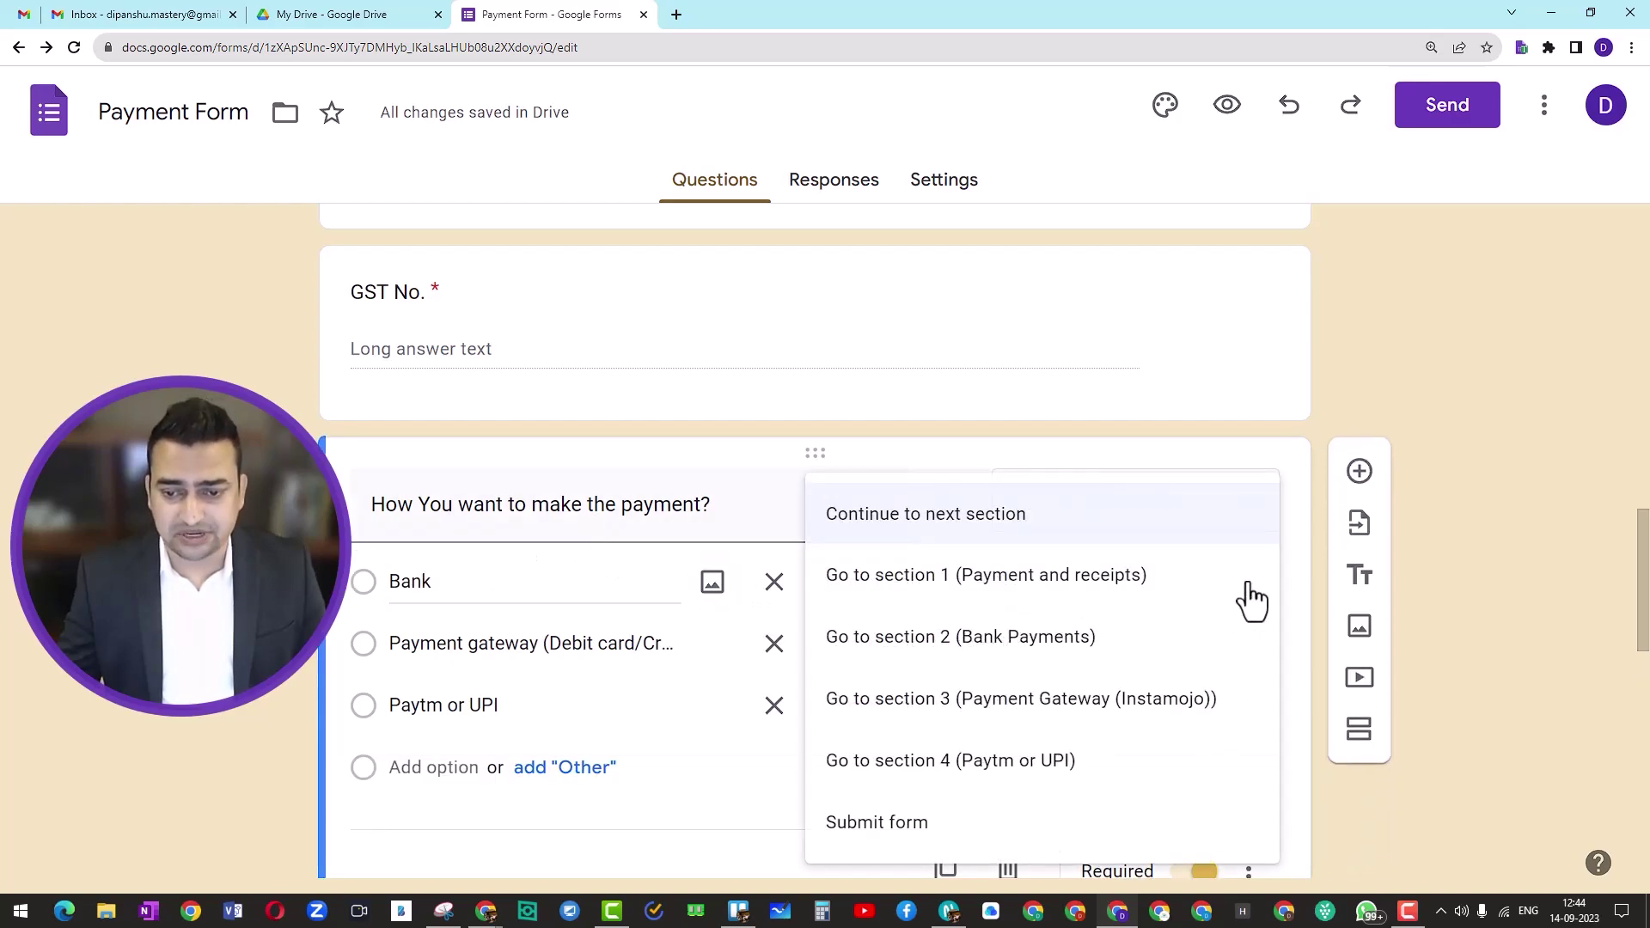
click(1030, 655)
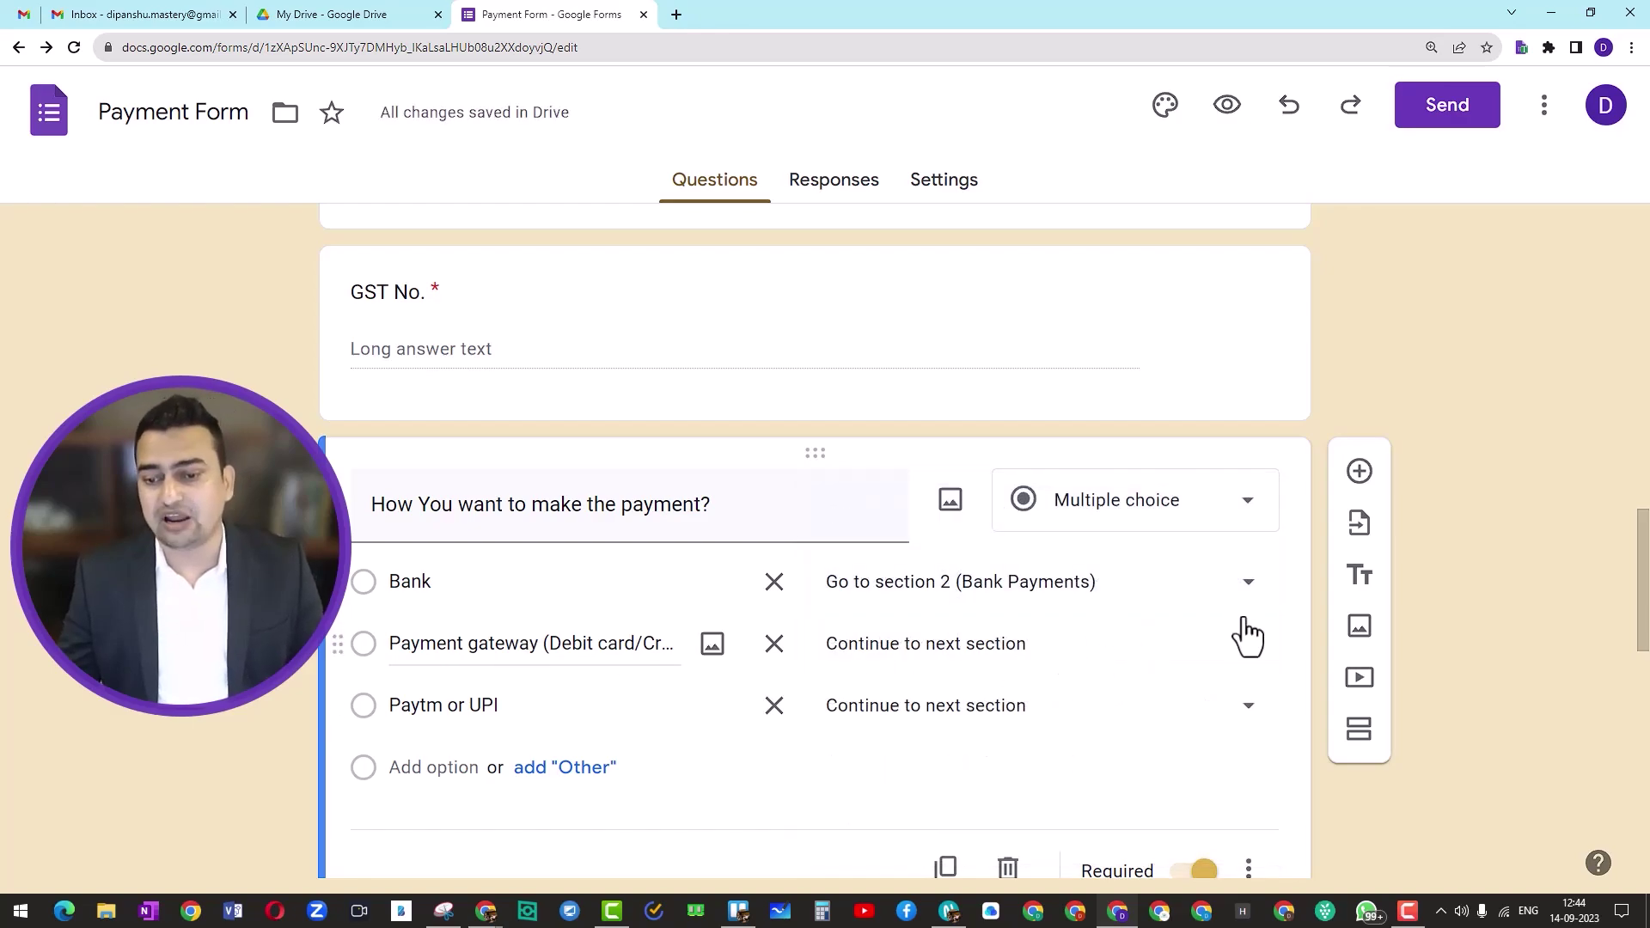
click(1242, 646)
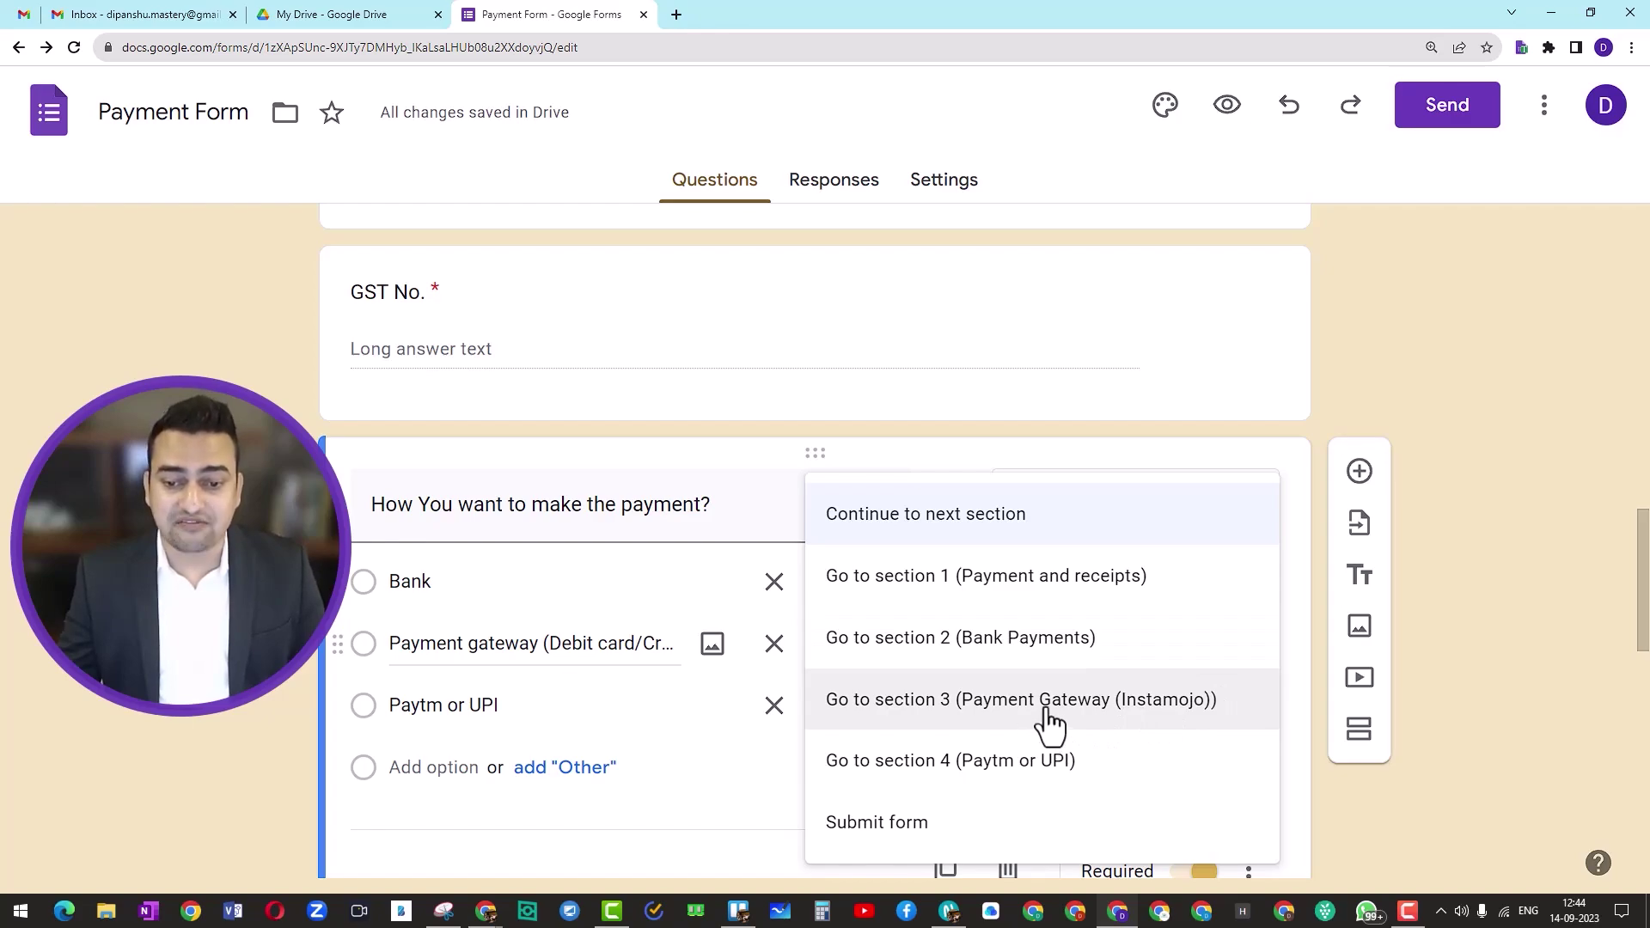
click(1050, 722)
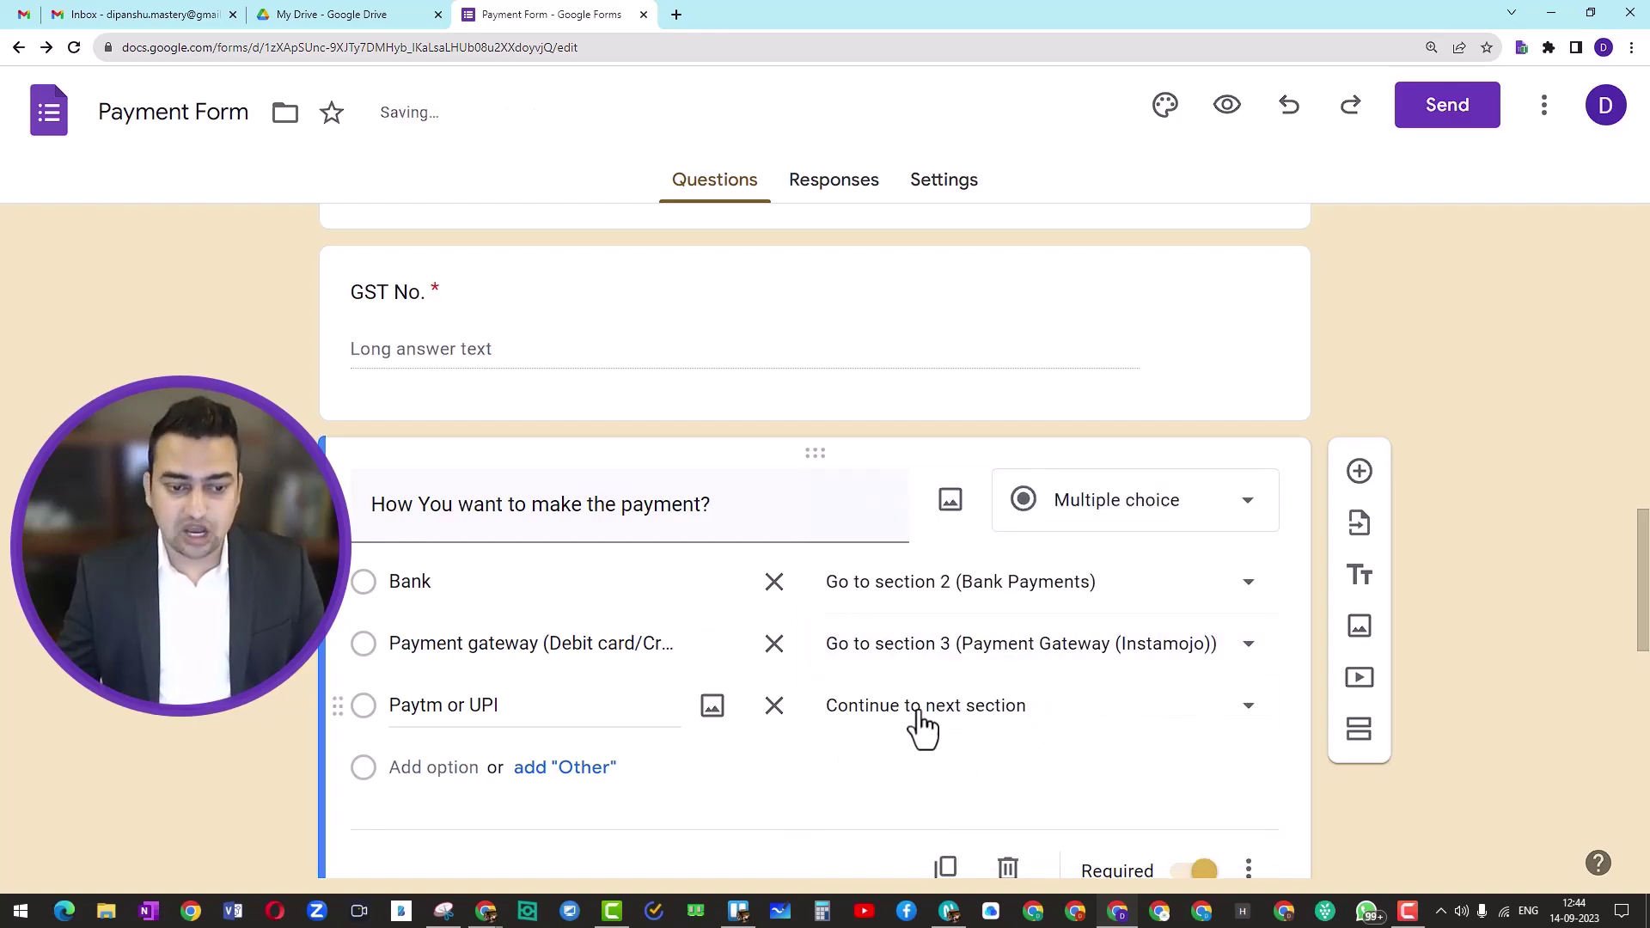
click(1127, 729)
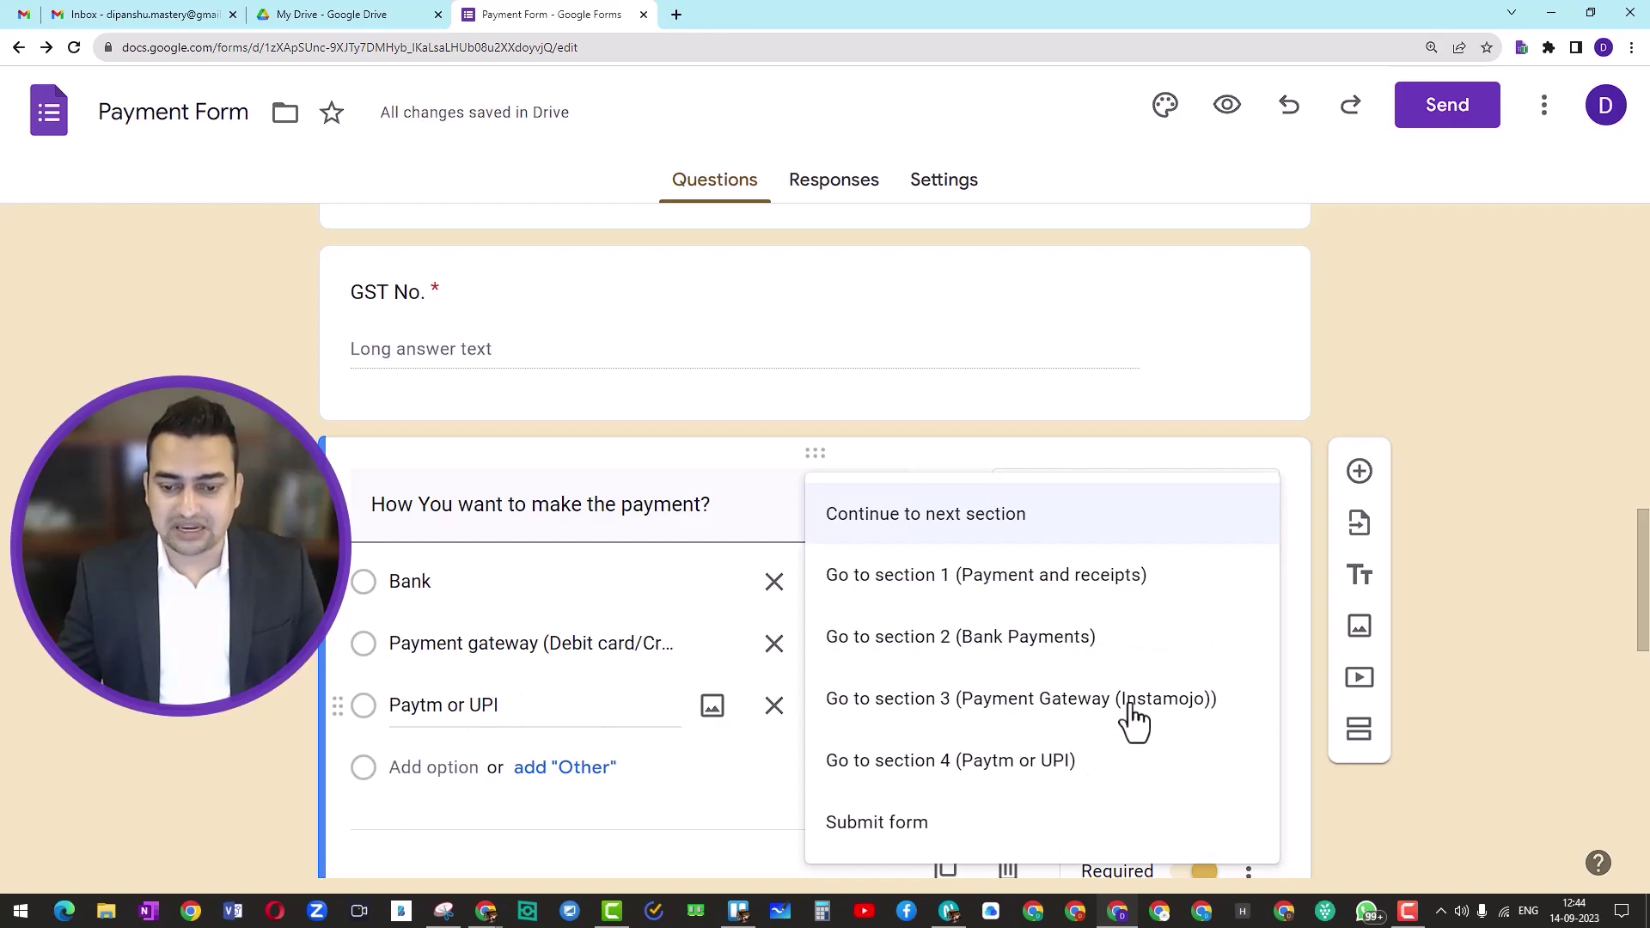
click(1012, 775)
scroll(1220, 754, down, 3)
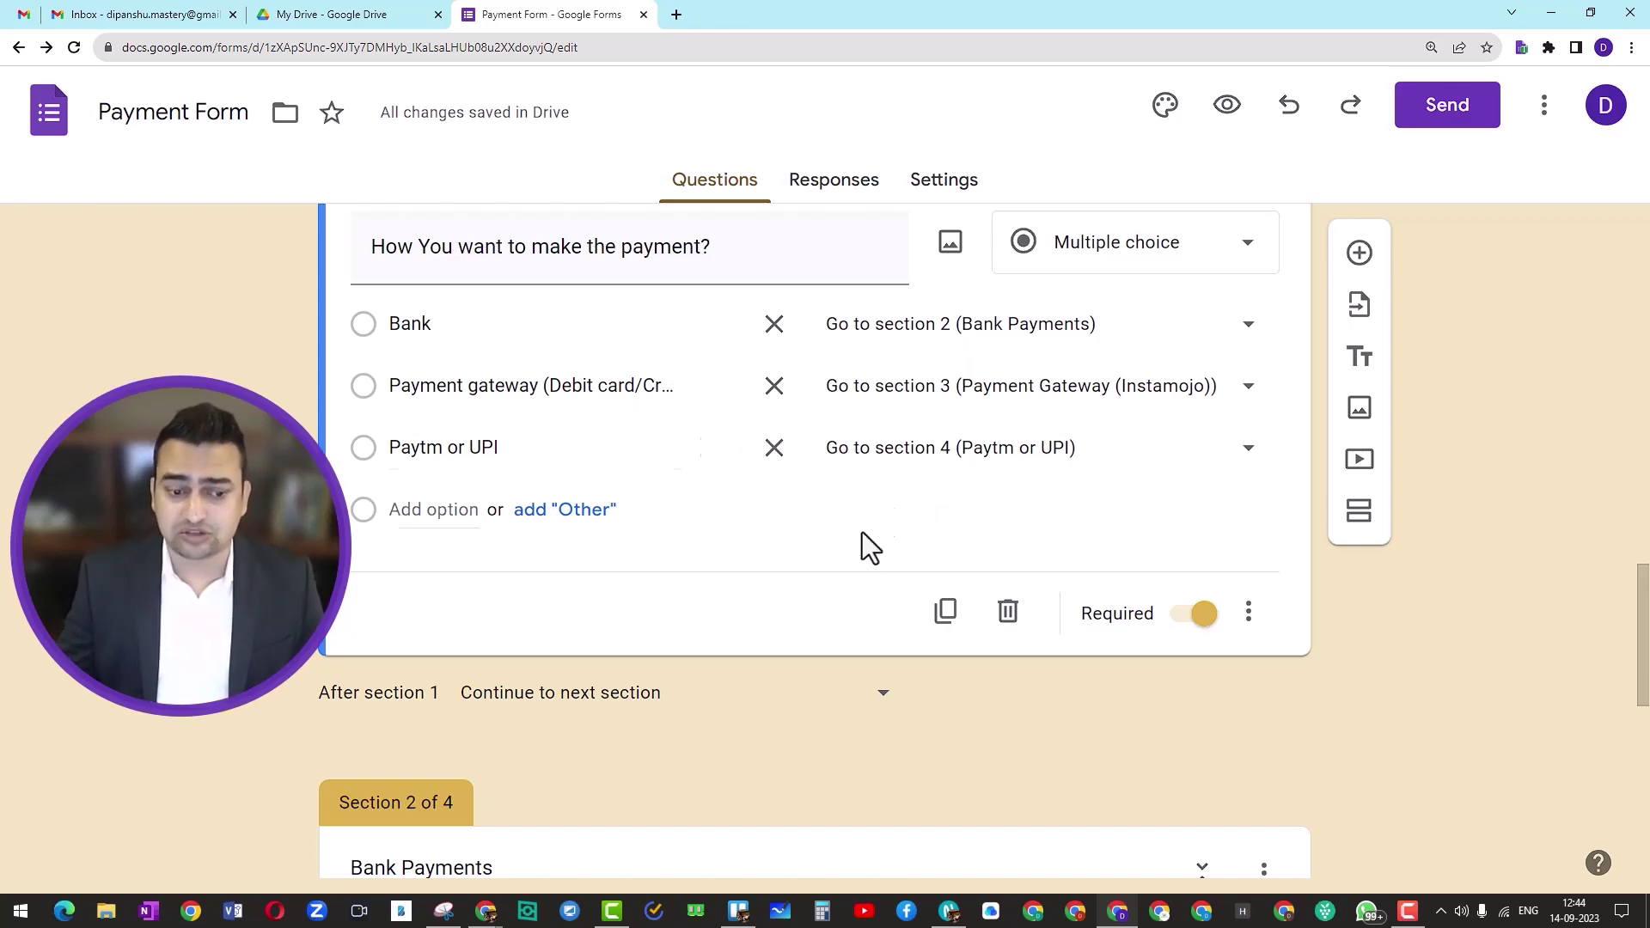
scroll(854, 558, down, 9)
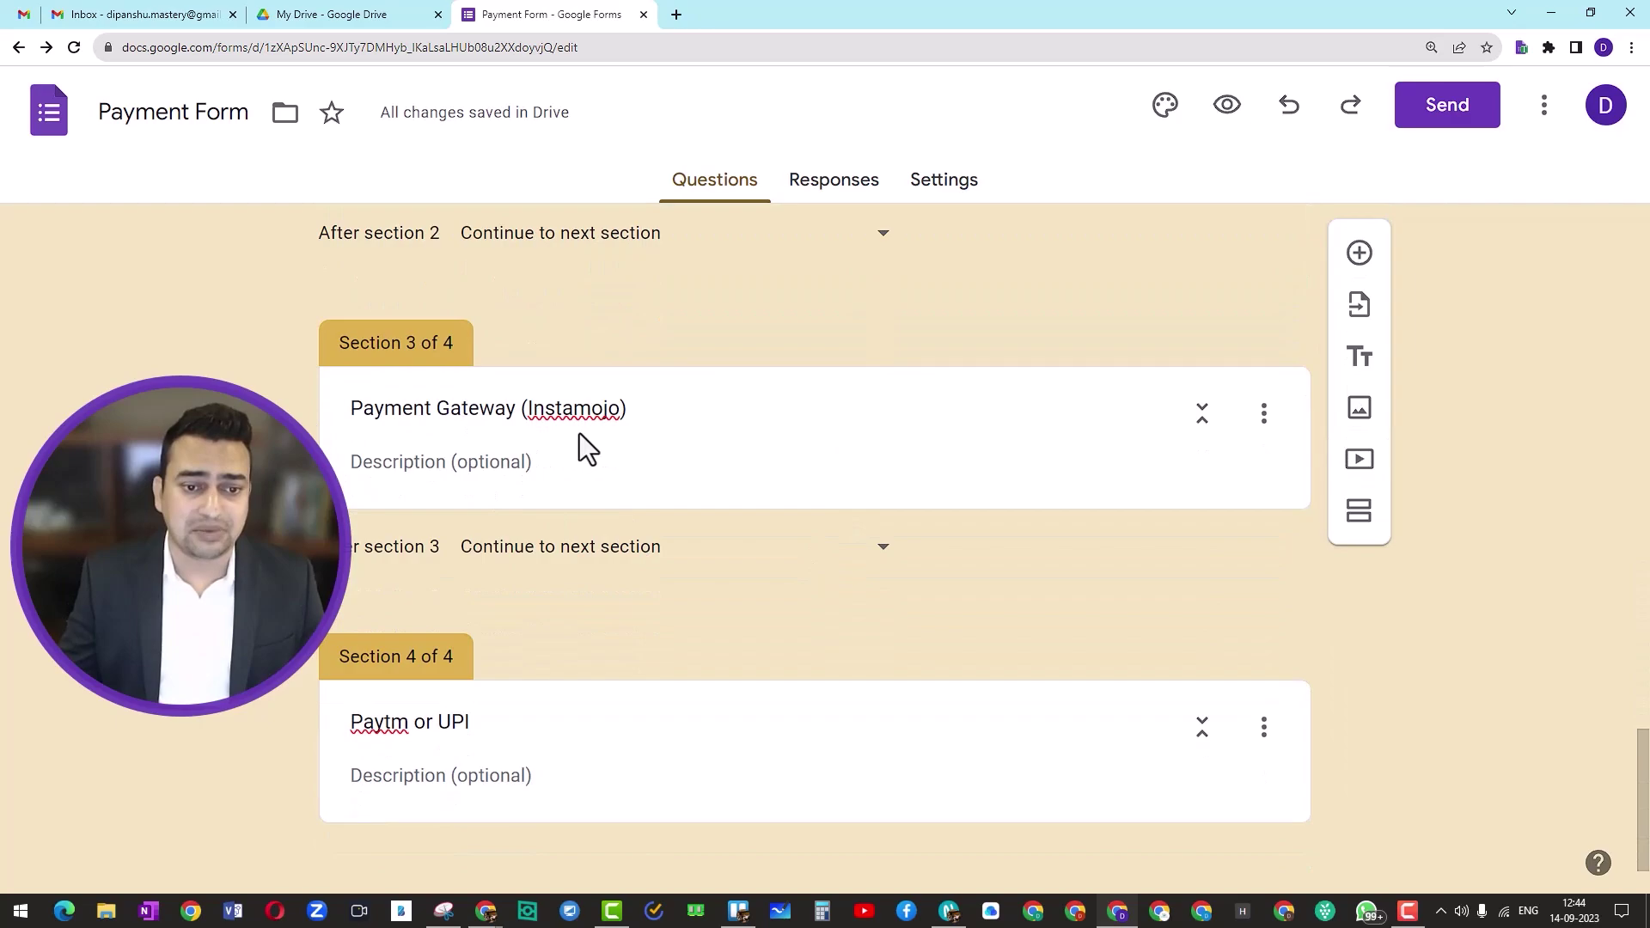
Step: Keep section 3 set to continue to the next section
right_click(584, 407)
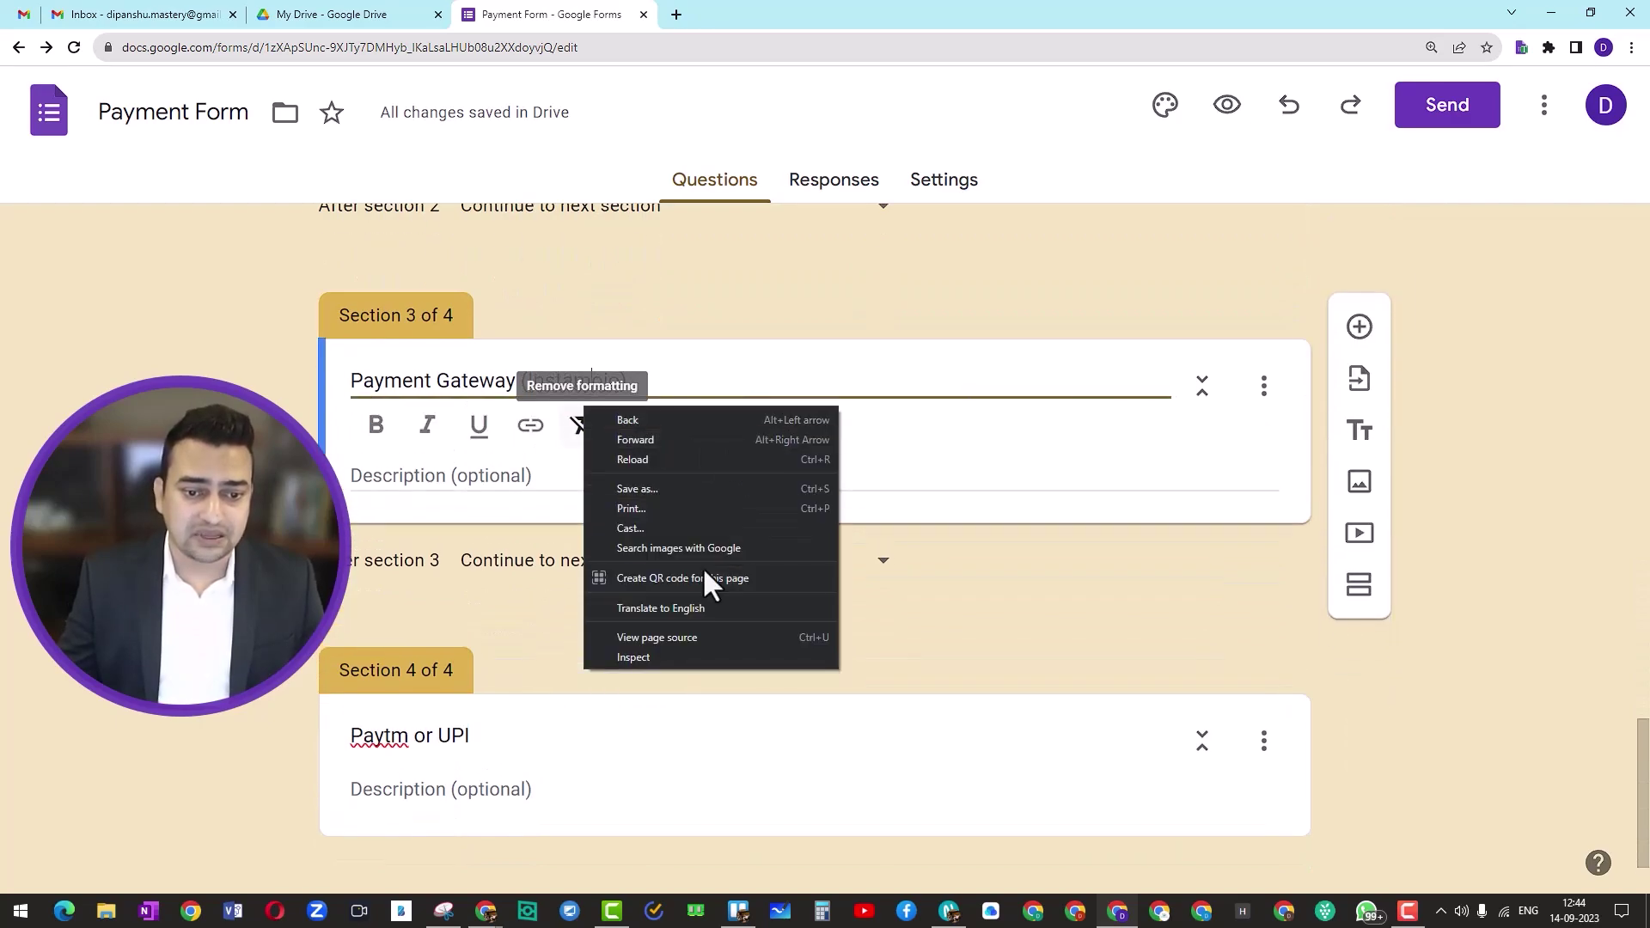
click(889, 567)
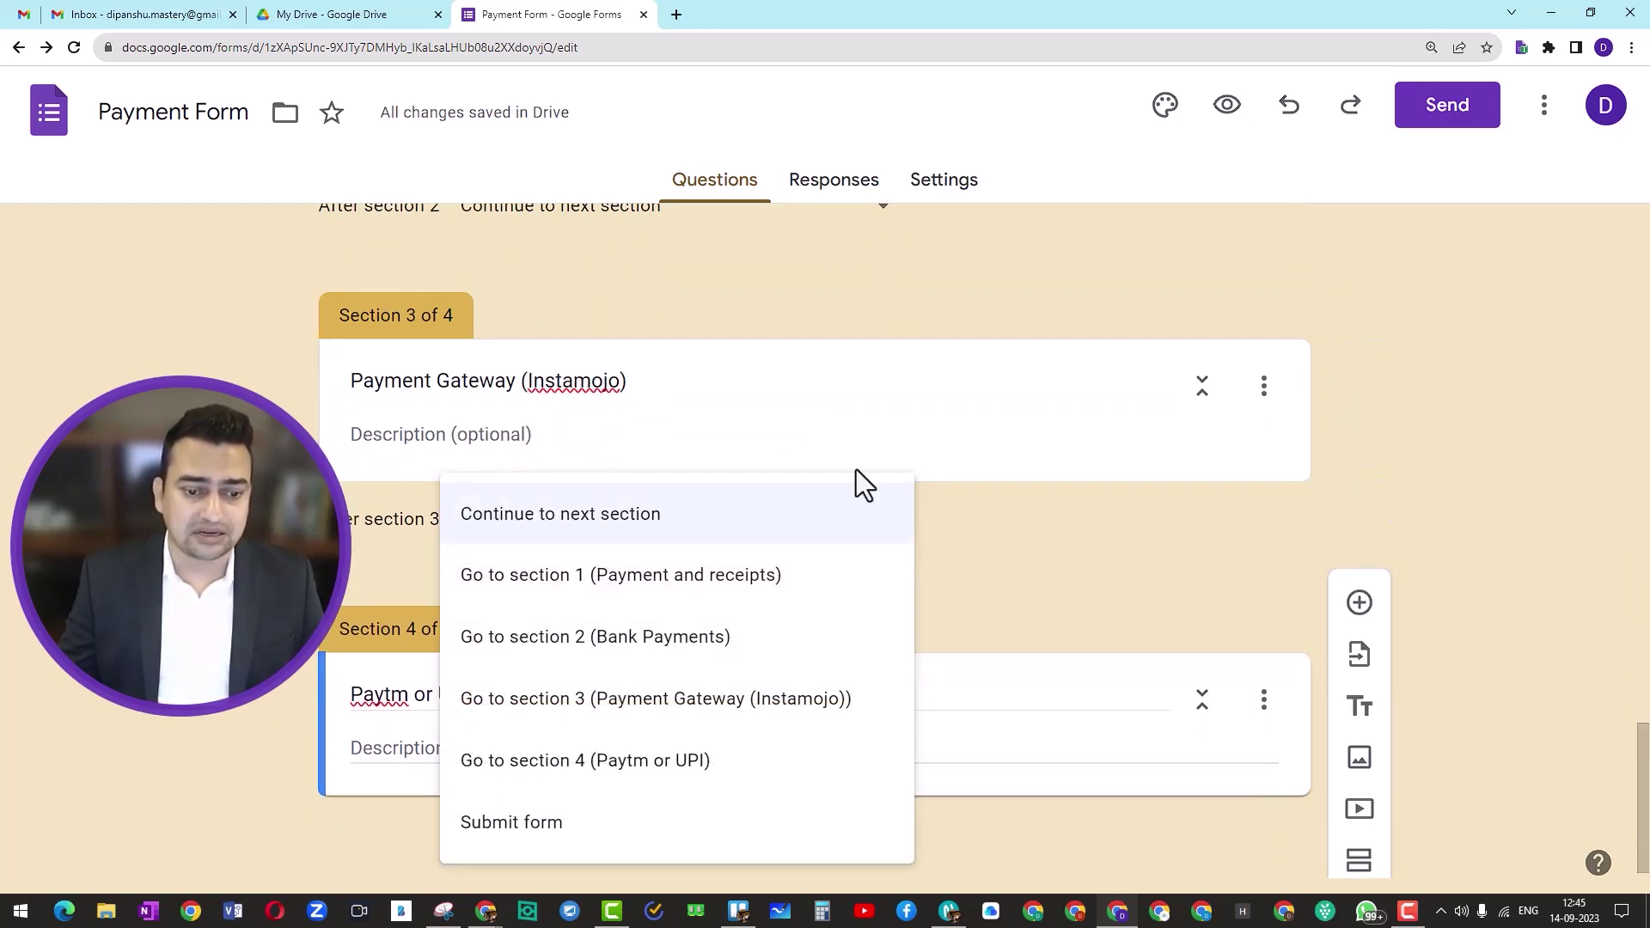
click(1043, 526)
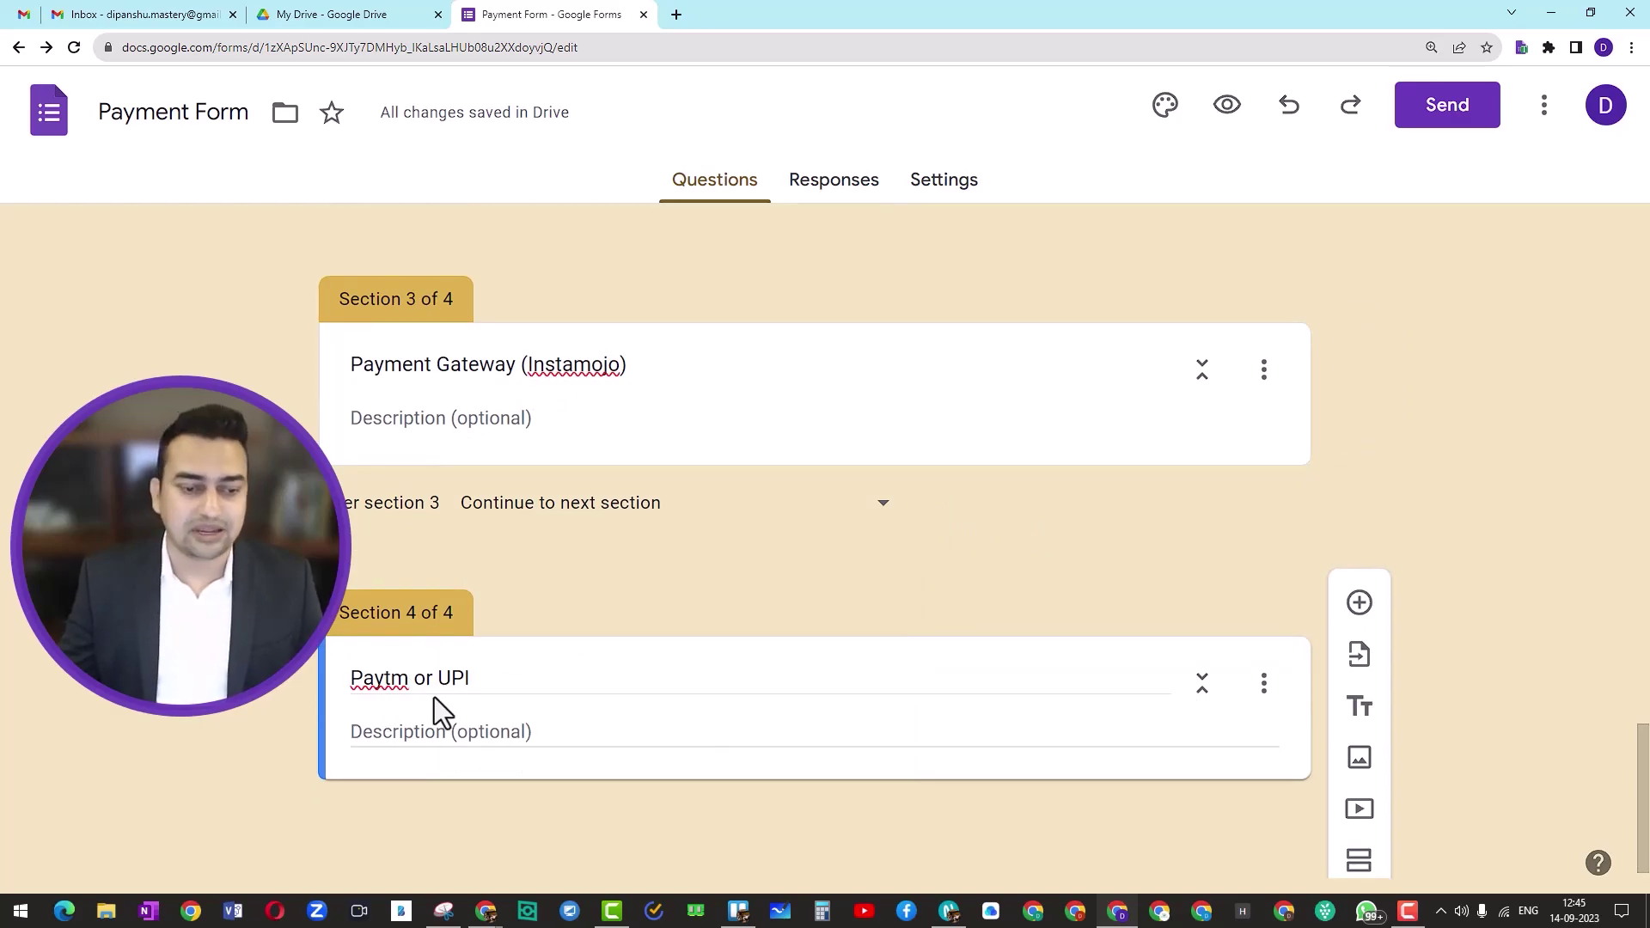
scroll(662, 591, up, 12)
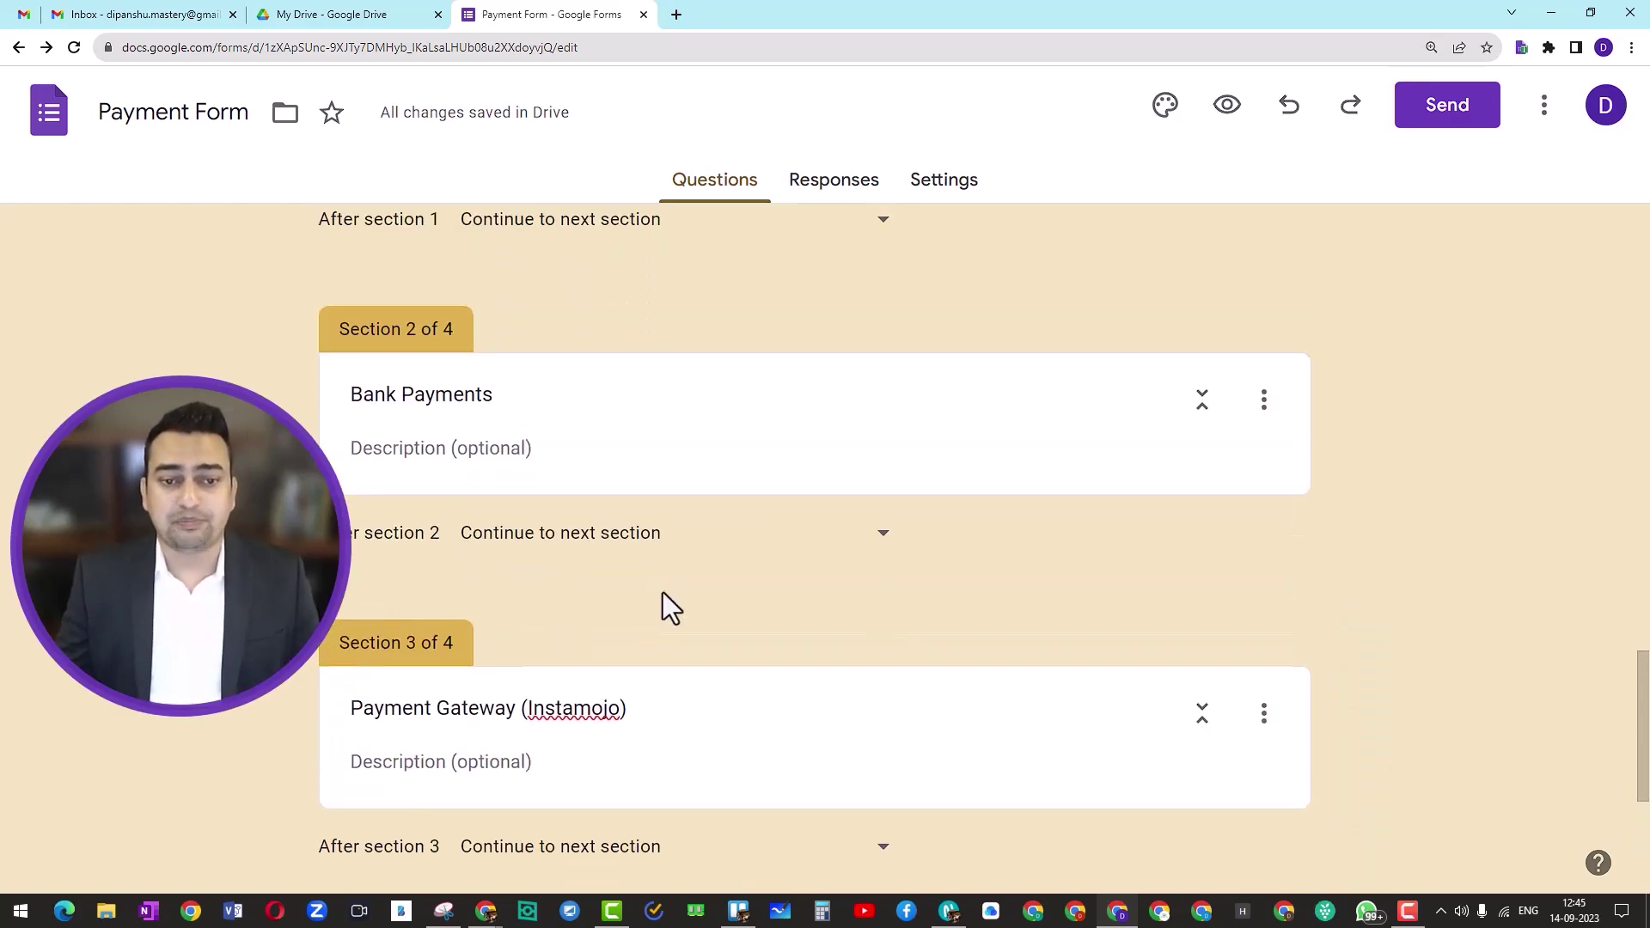
scroll(663, 591, down, 1)
scroll(664, 591, down, 1)
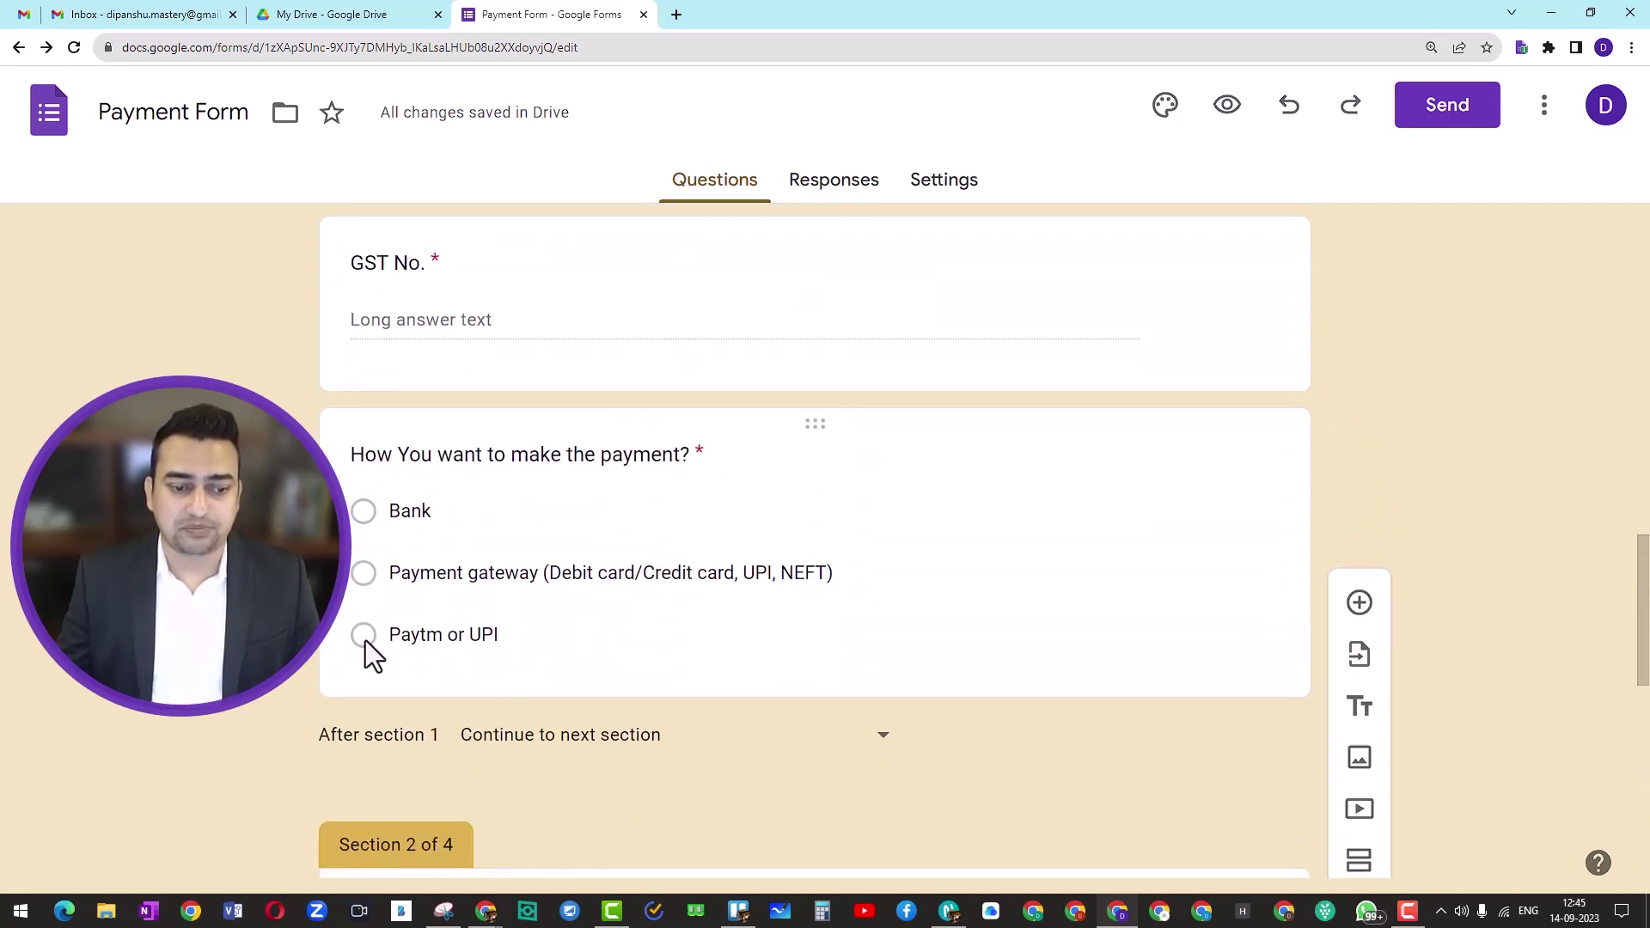
scroll(413, 636, down, 10)
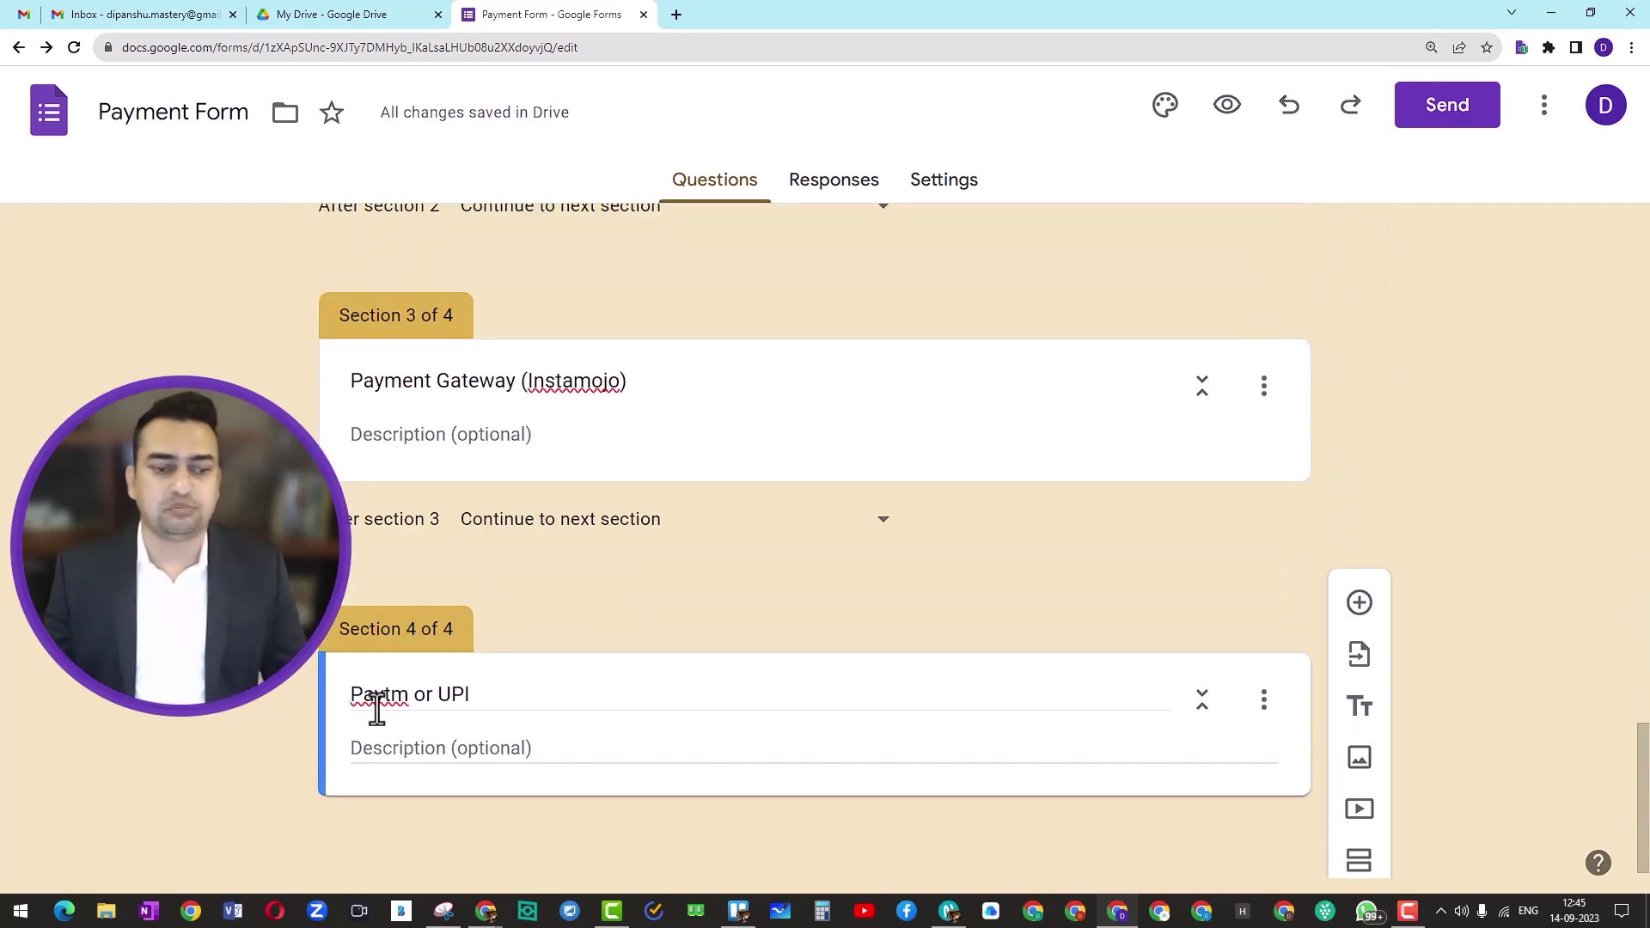
scroll(600, 674, up, 6)
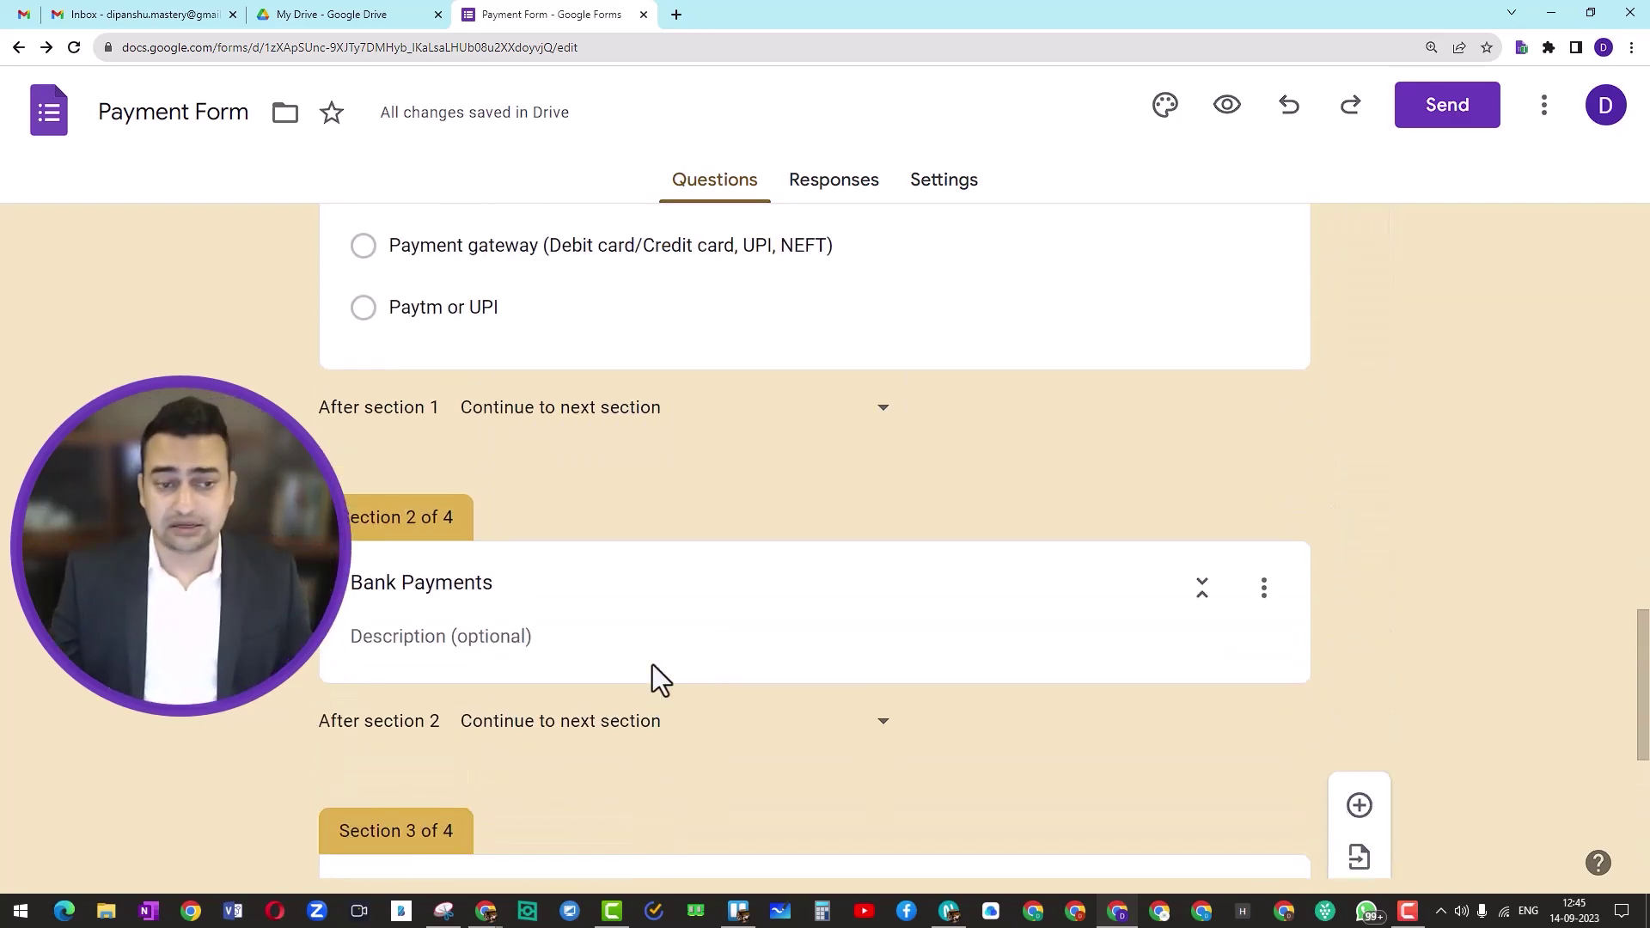
scroll(652, 676, up, 1)
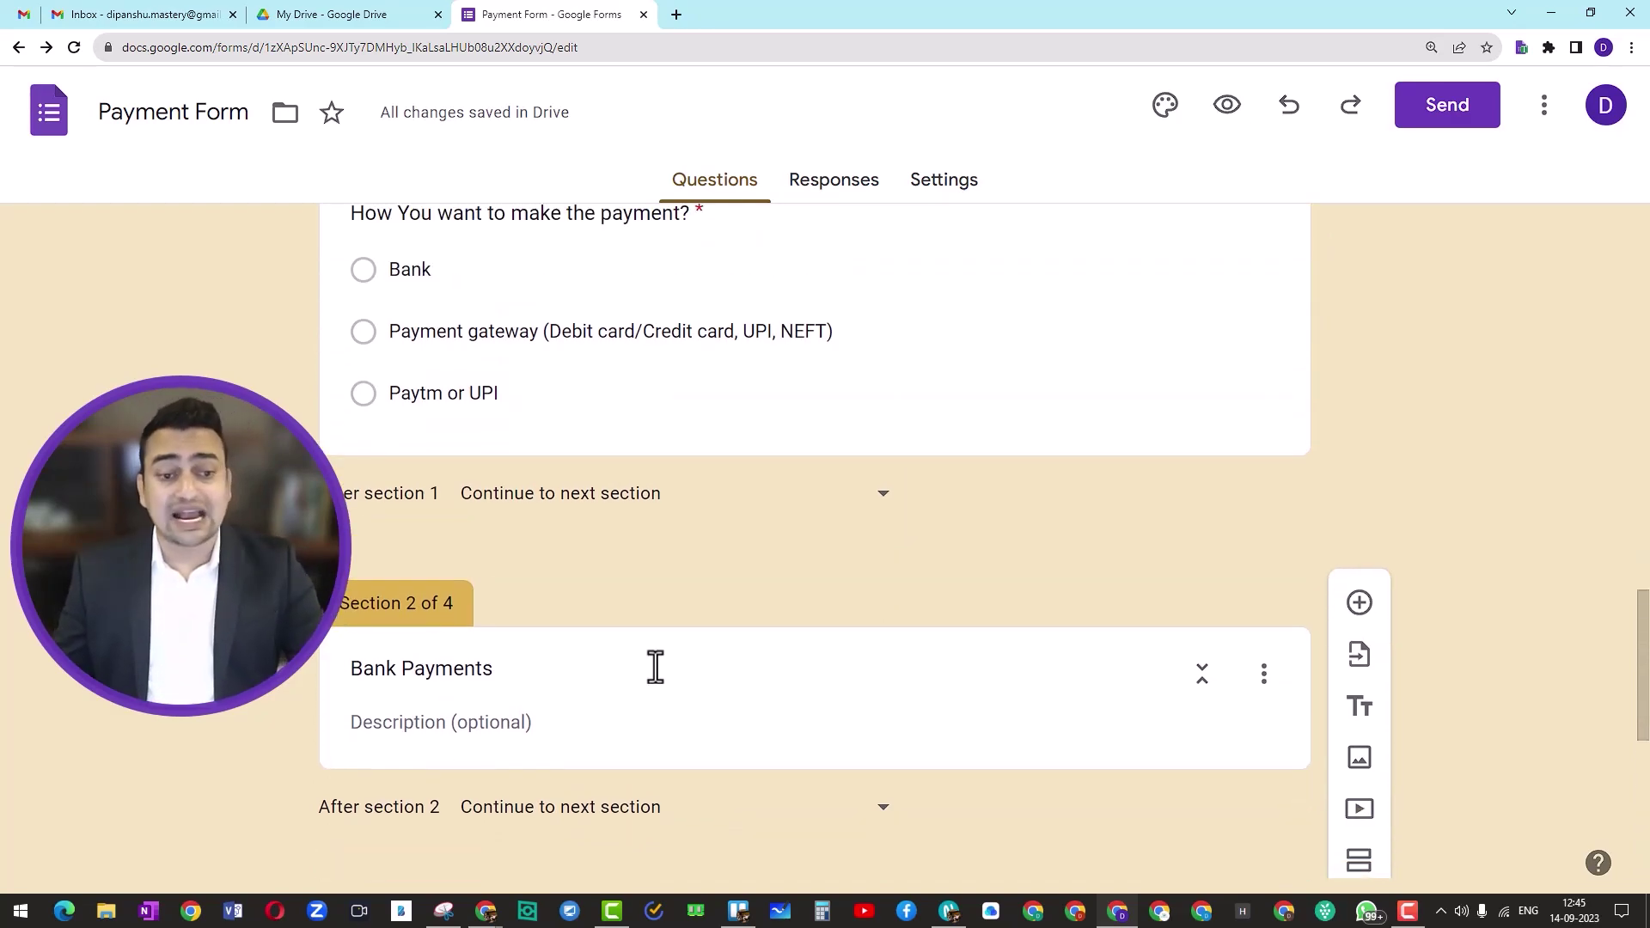
scroll(654, 669, down, 2)
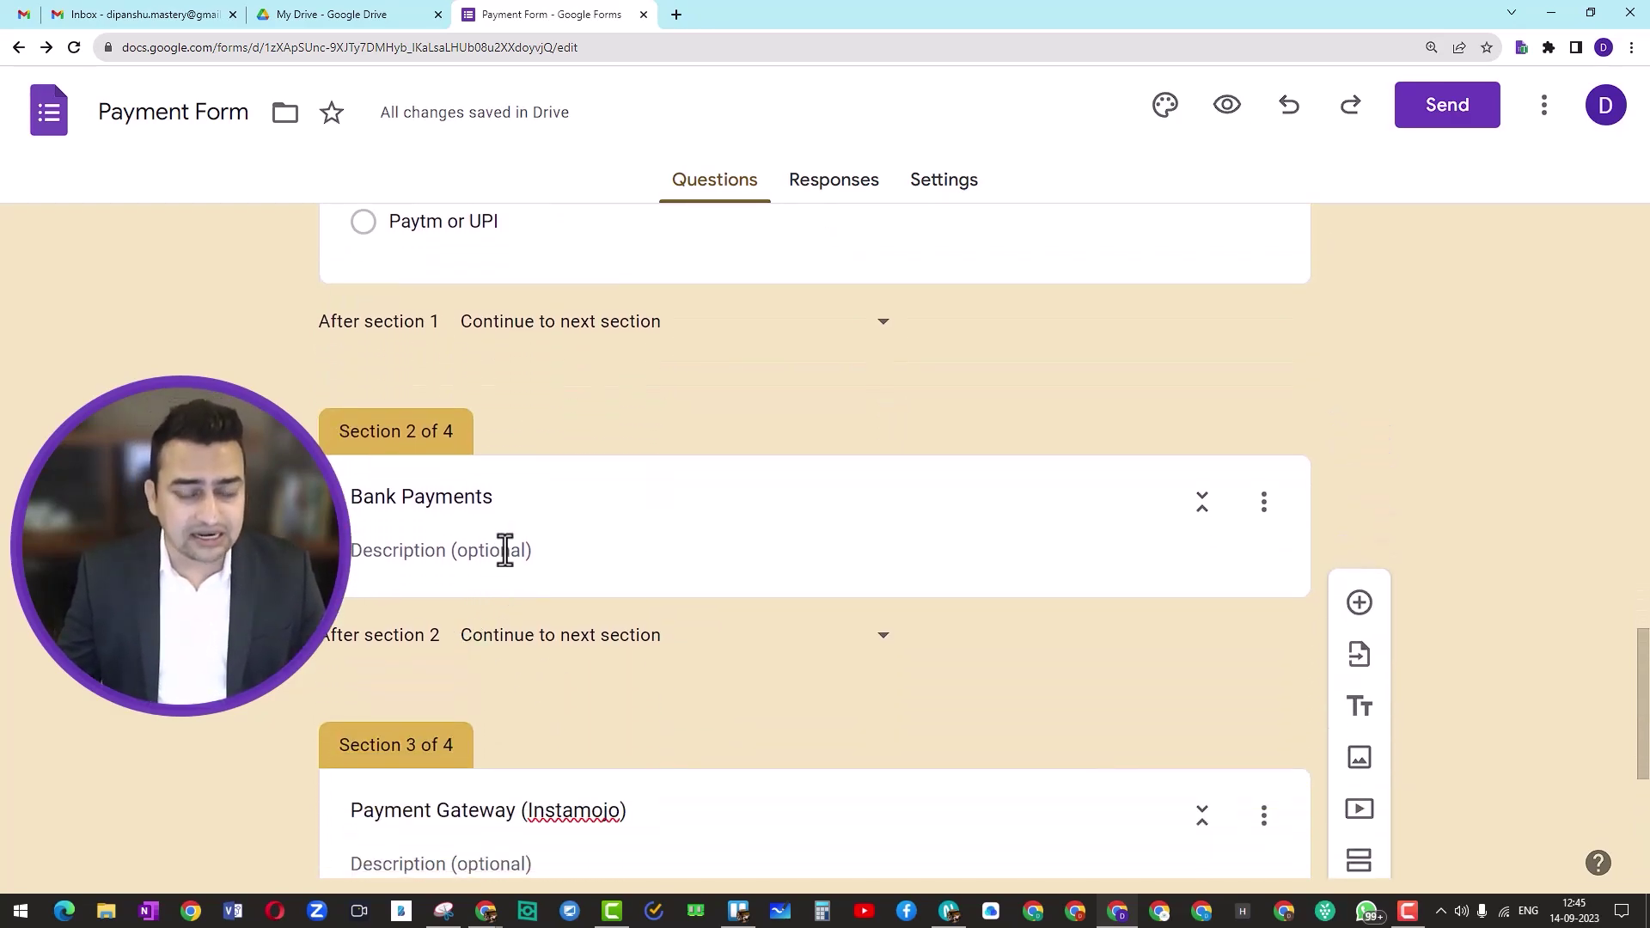
Step: Copy the five lines of bank details from the payment notes document for the Bank Payments description
click(505, 550)
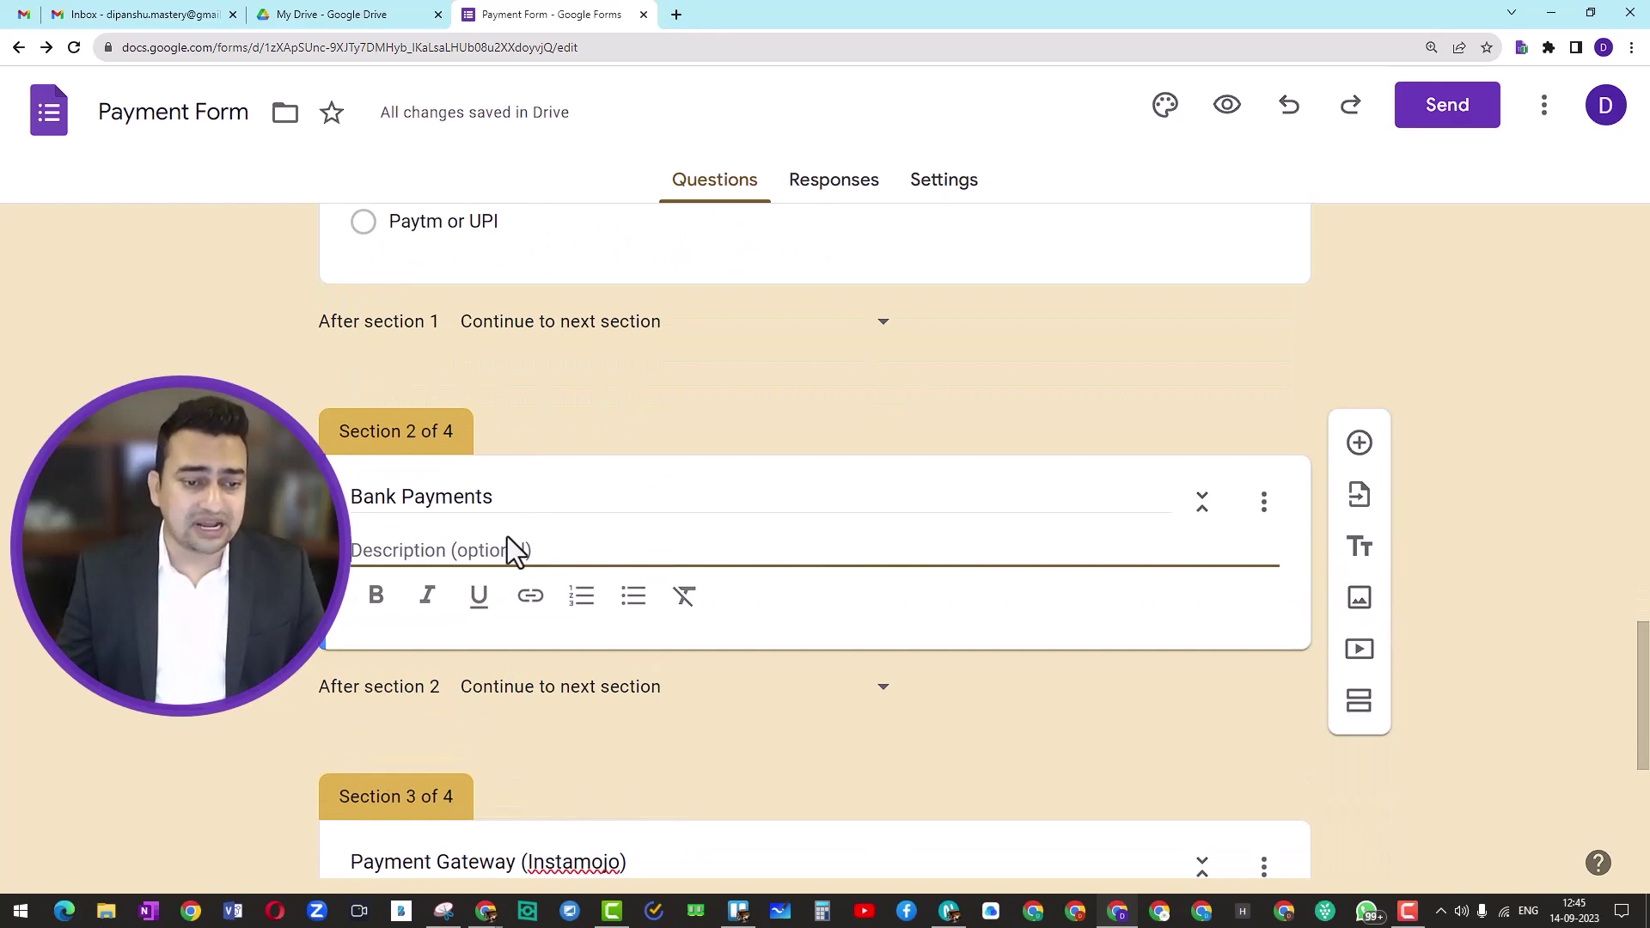
click(522, 503)
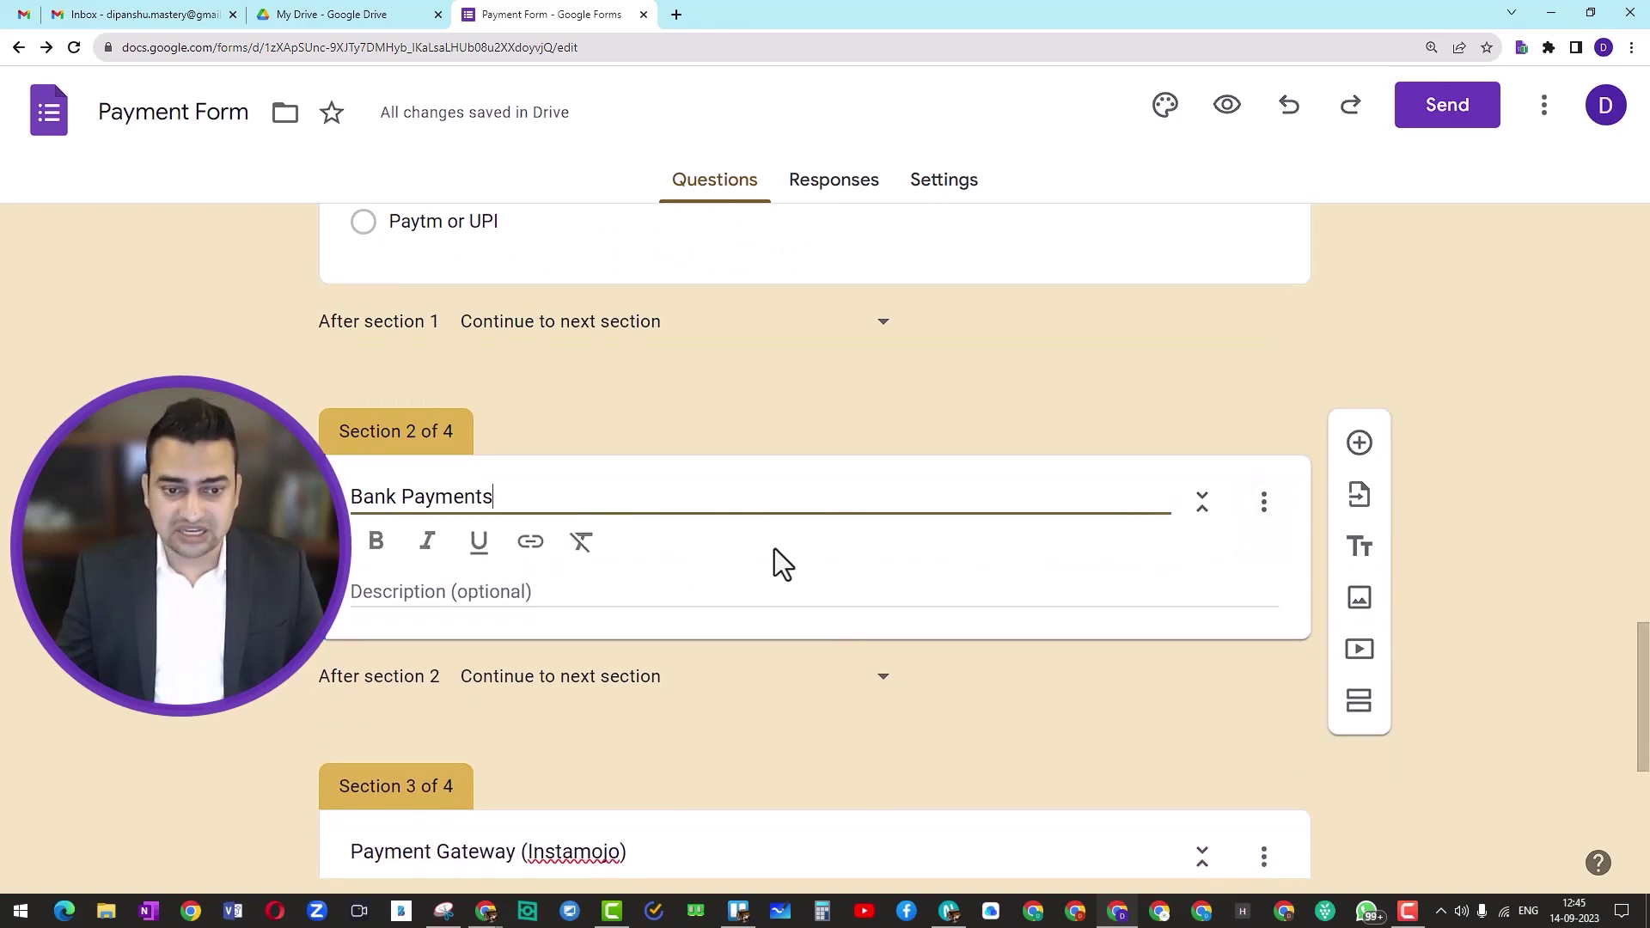
click(522, 601)
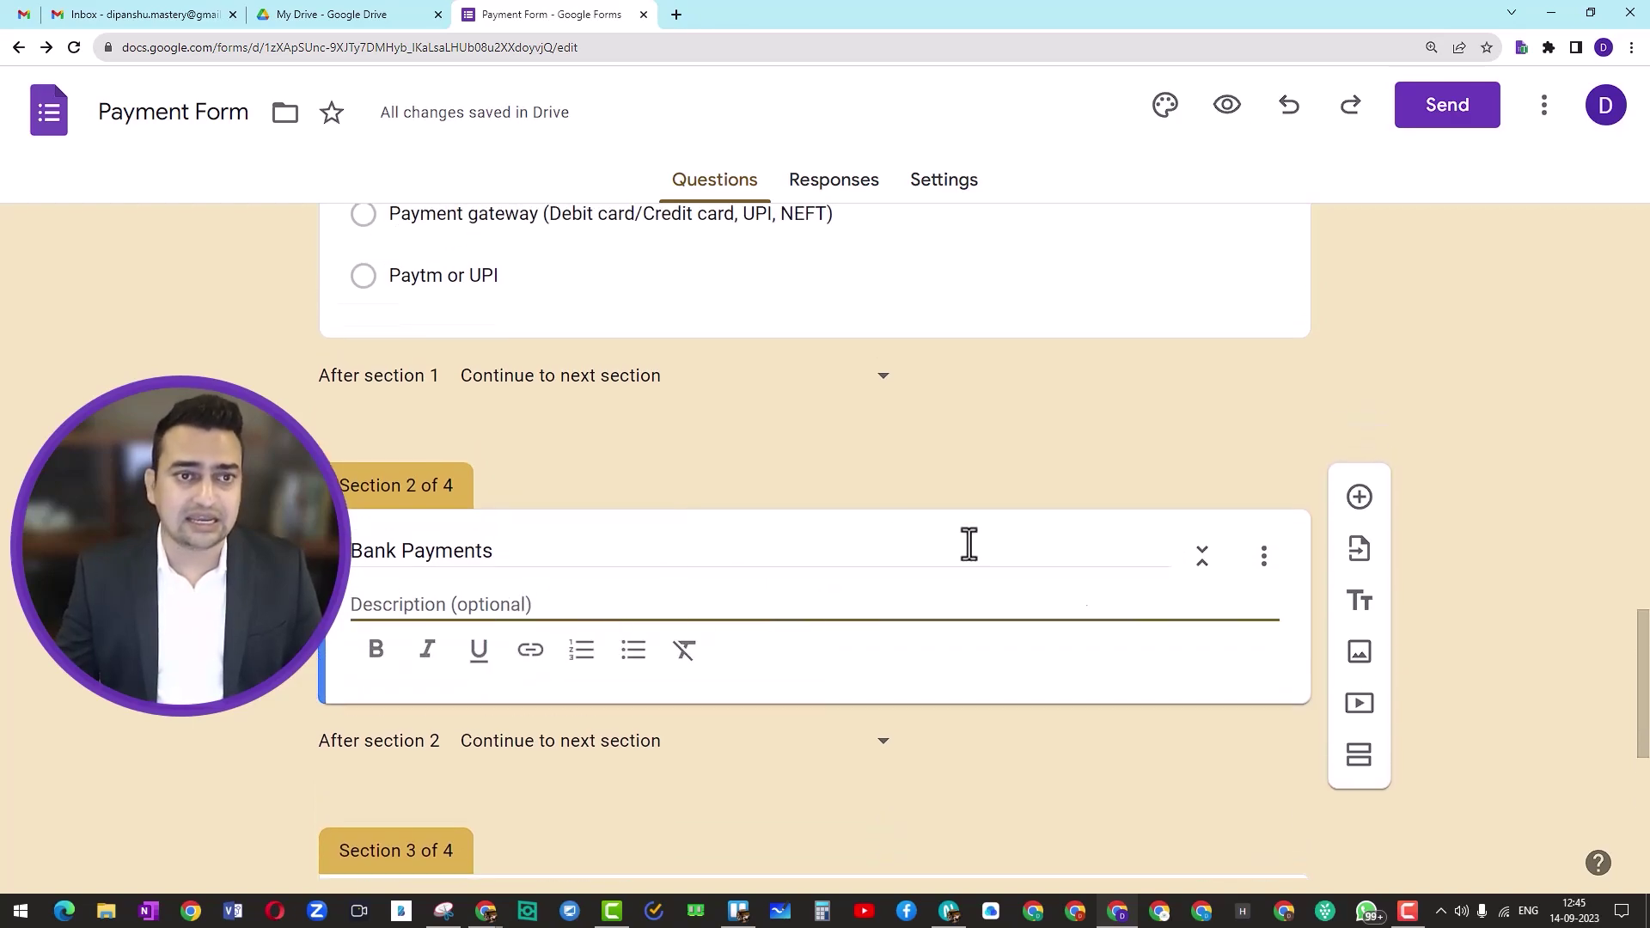
key(alt+Tab)
scroll(730, 615, down, 3)
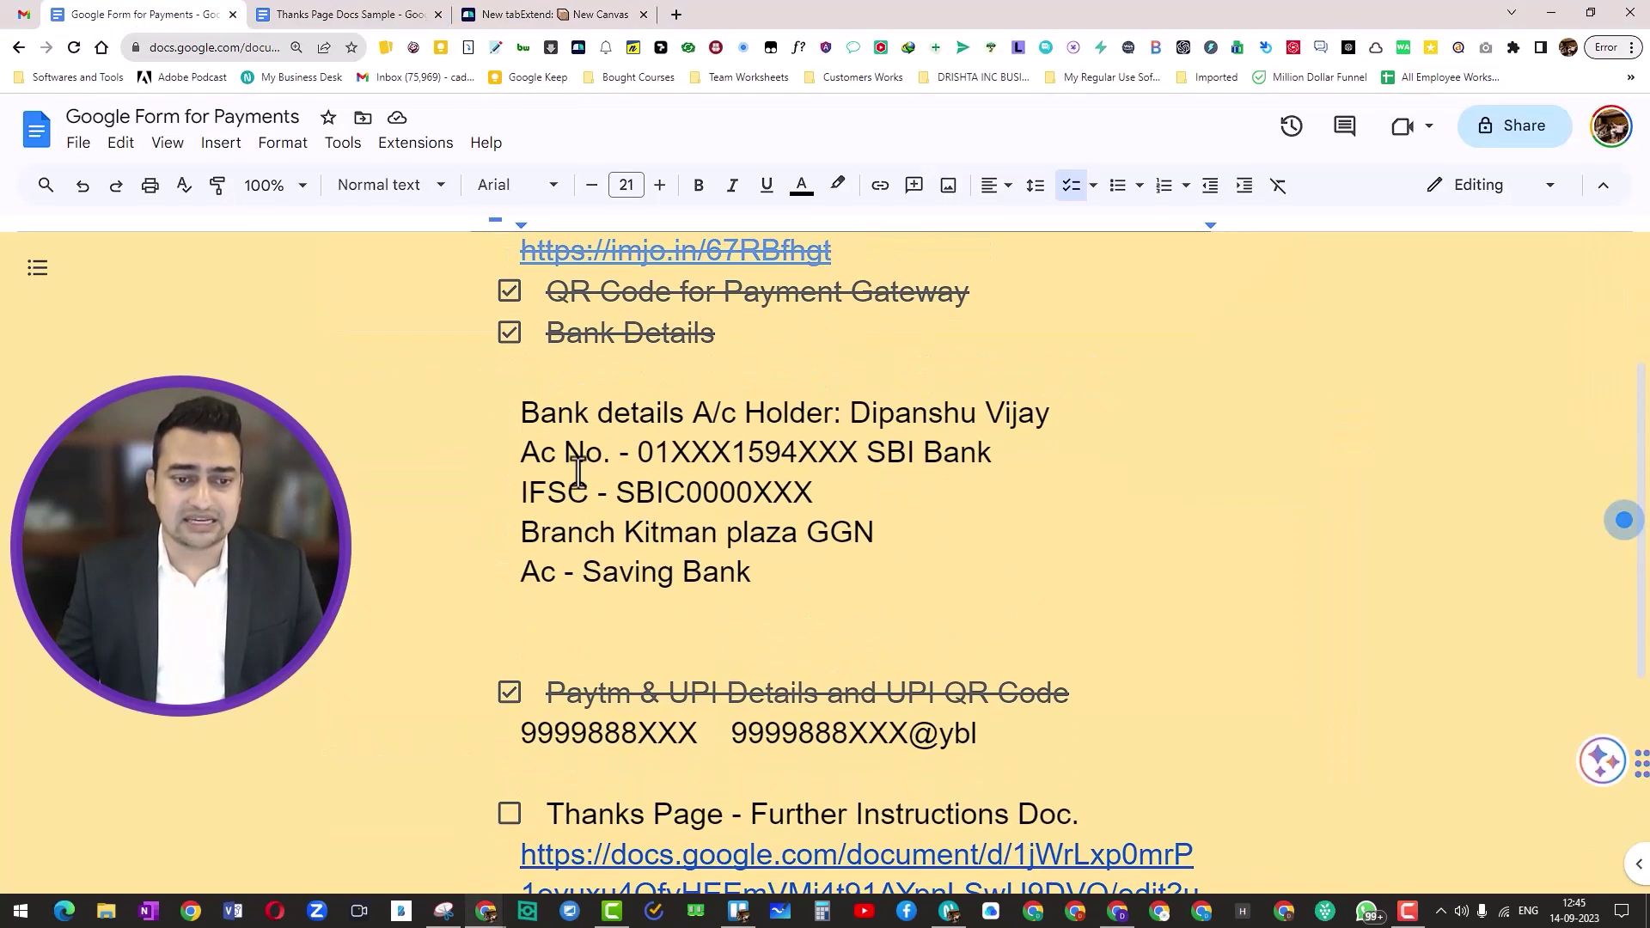
drag(526, 435, 760, 571)
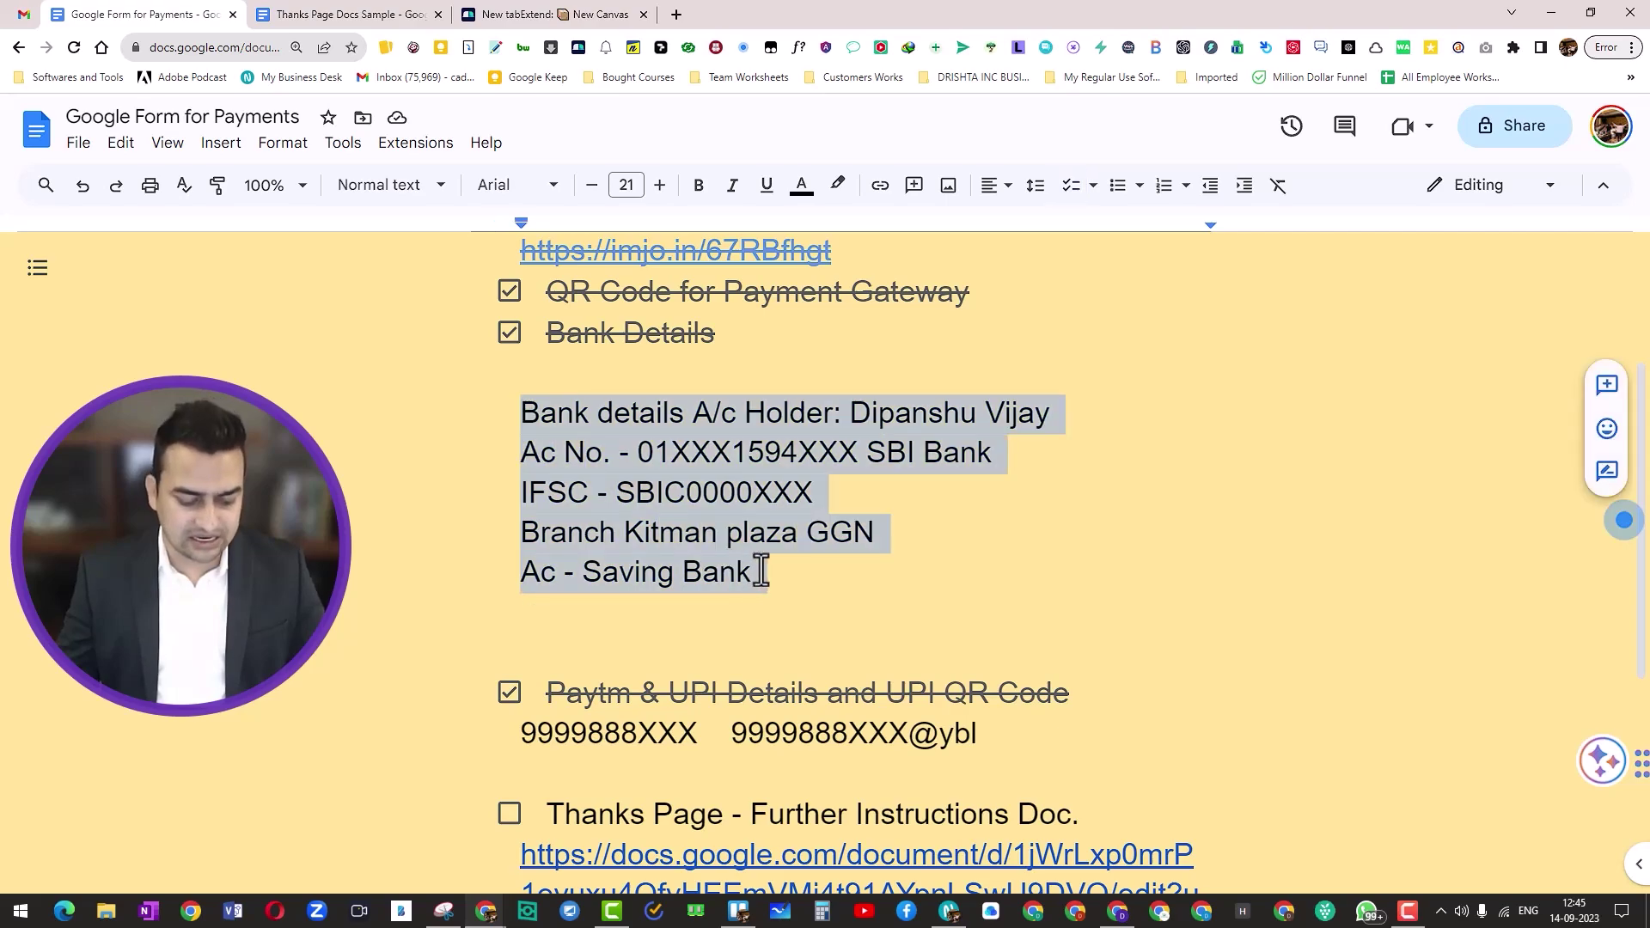
key(ctrl+c)
key(alt+Tab)
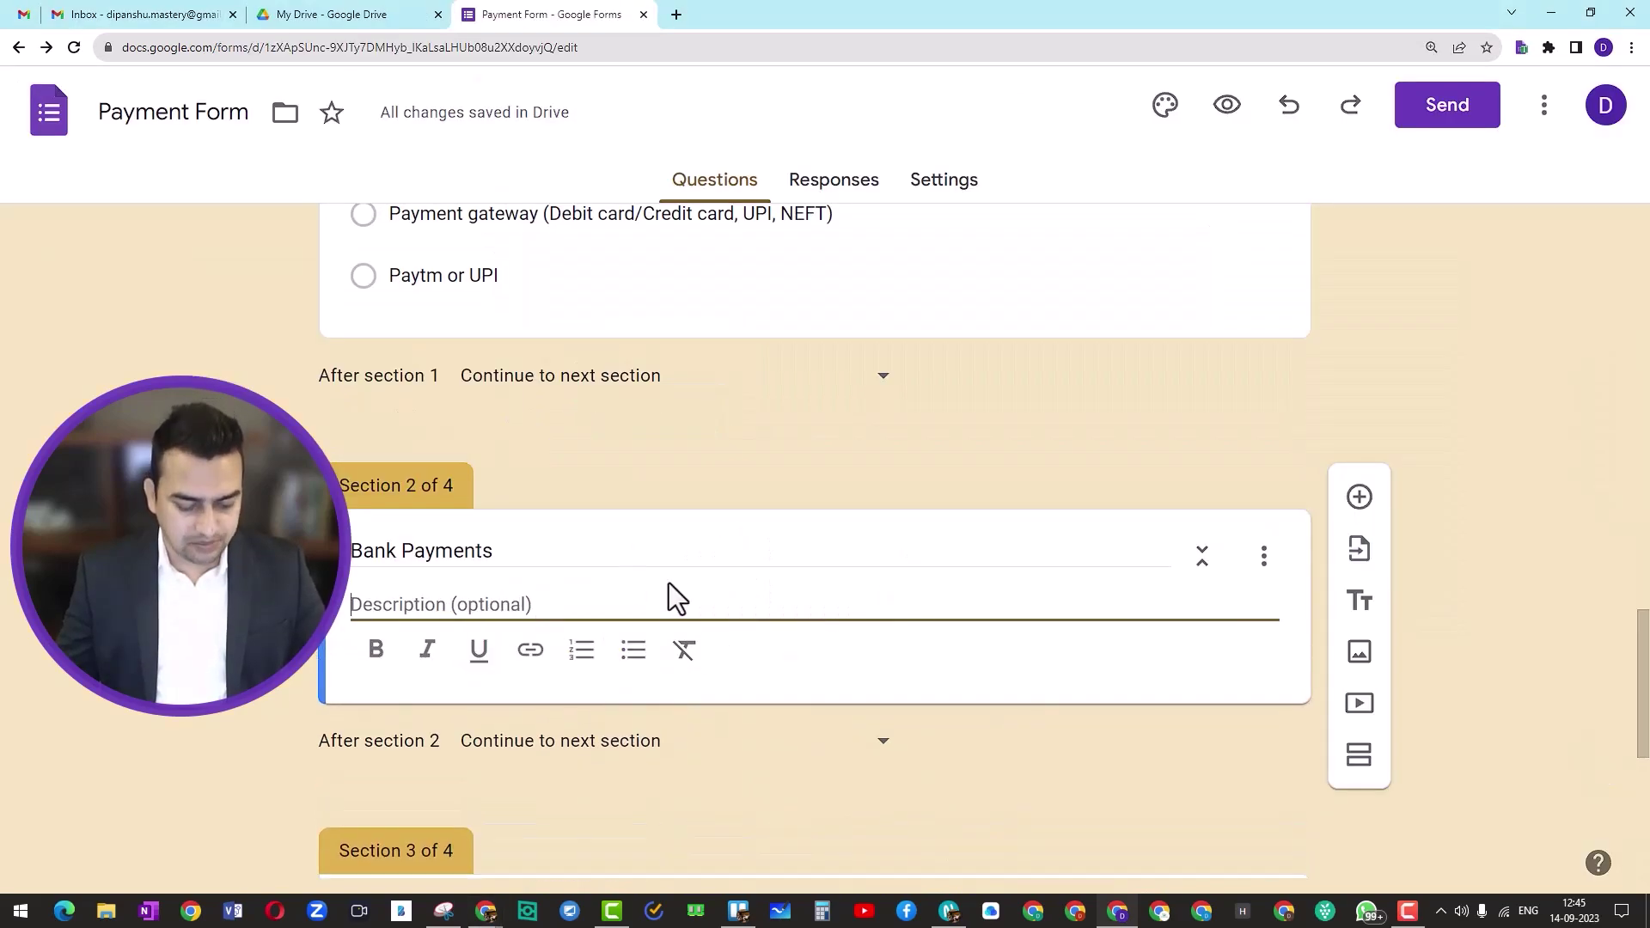
Step: Paste the bank details into the Bank Payments description, remove the trailing blank line, and make it bold
key(ctrl+v)
key(BackSpace)
scroll(756, 677, down, 1)
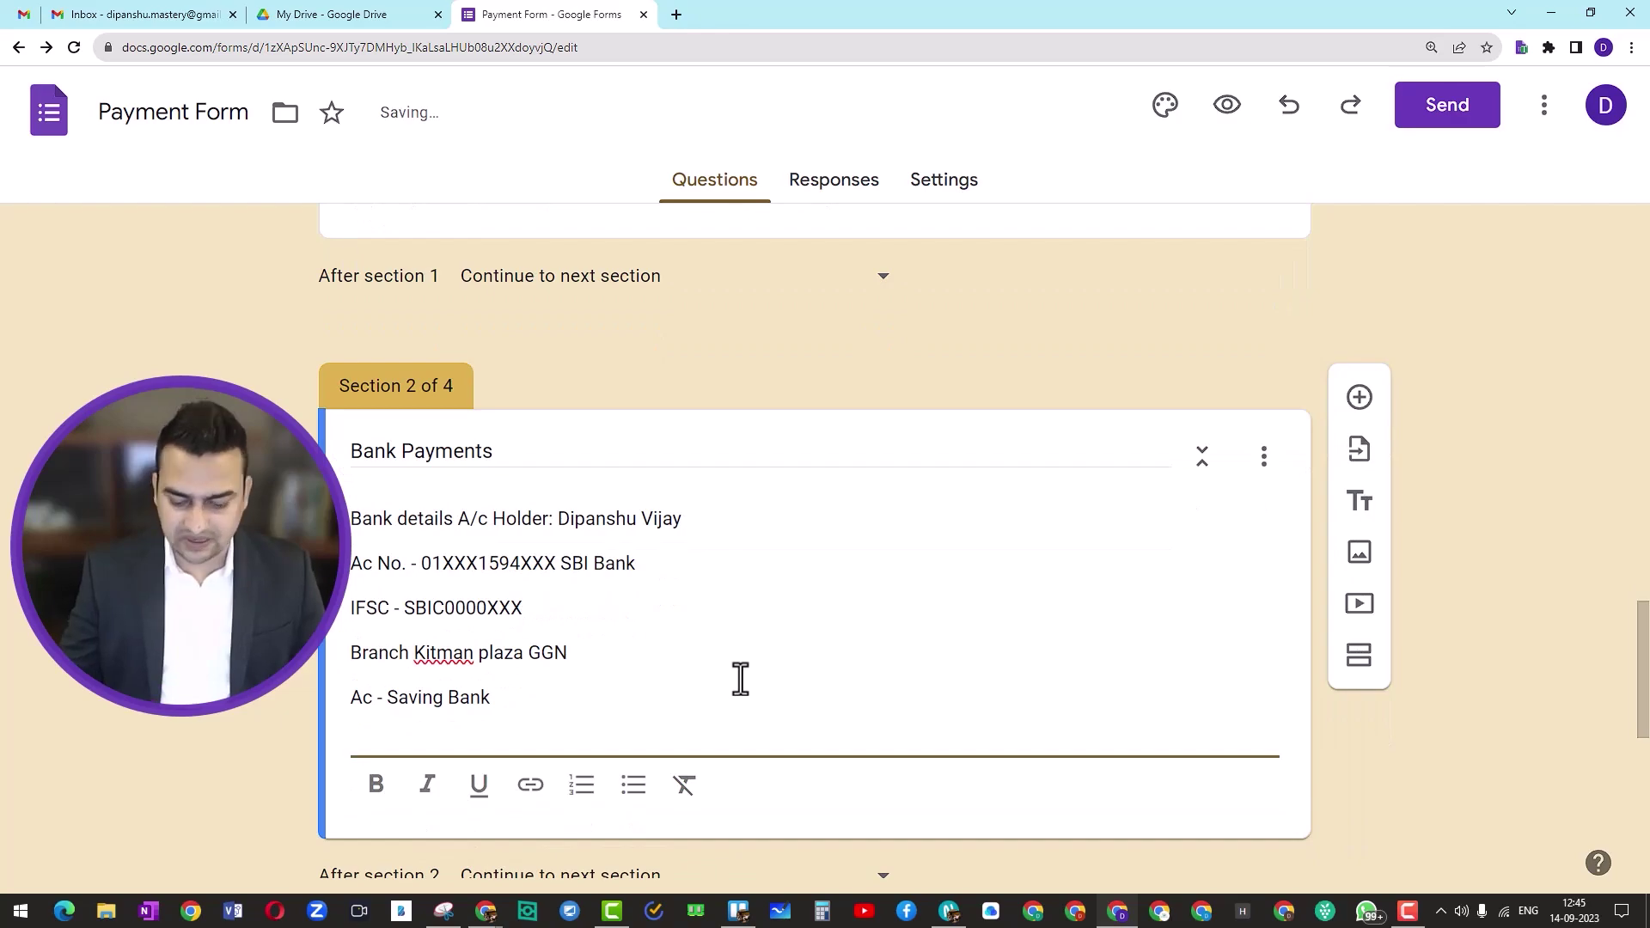
scroll(740, 679, down, 2)
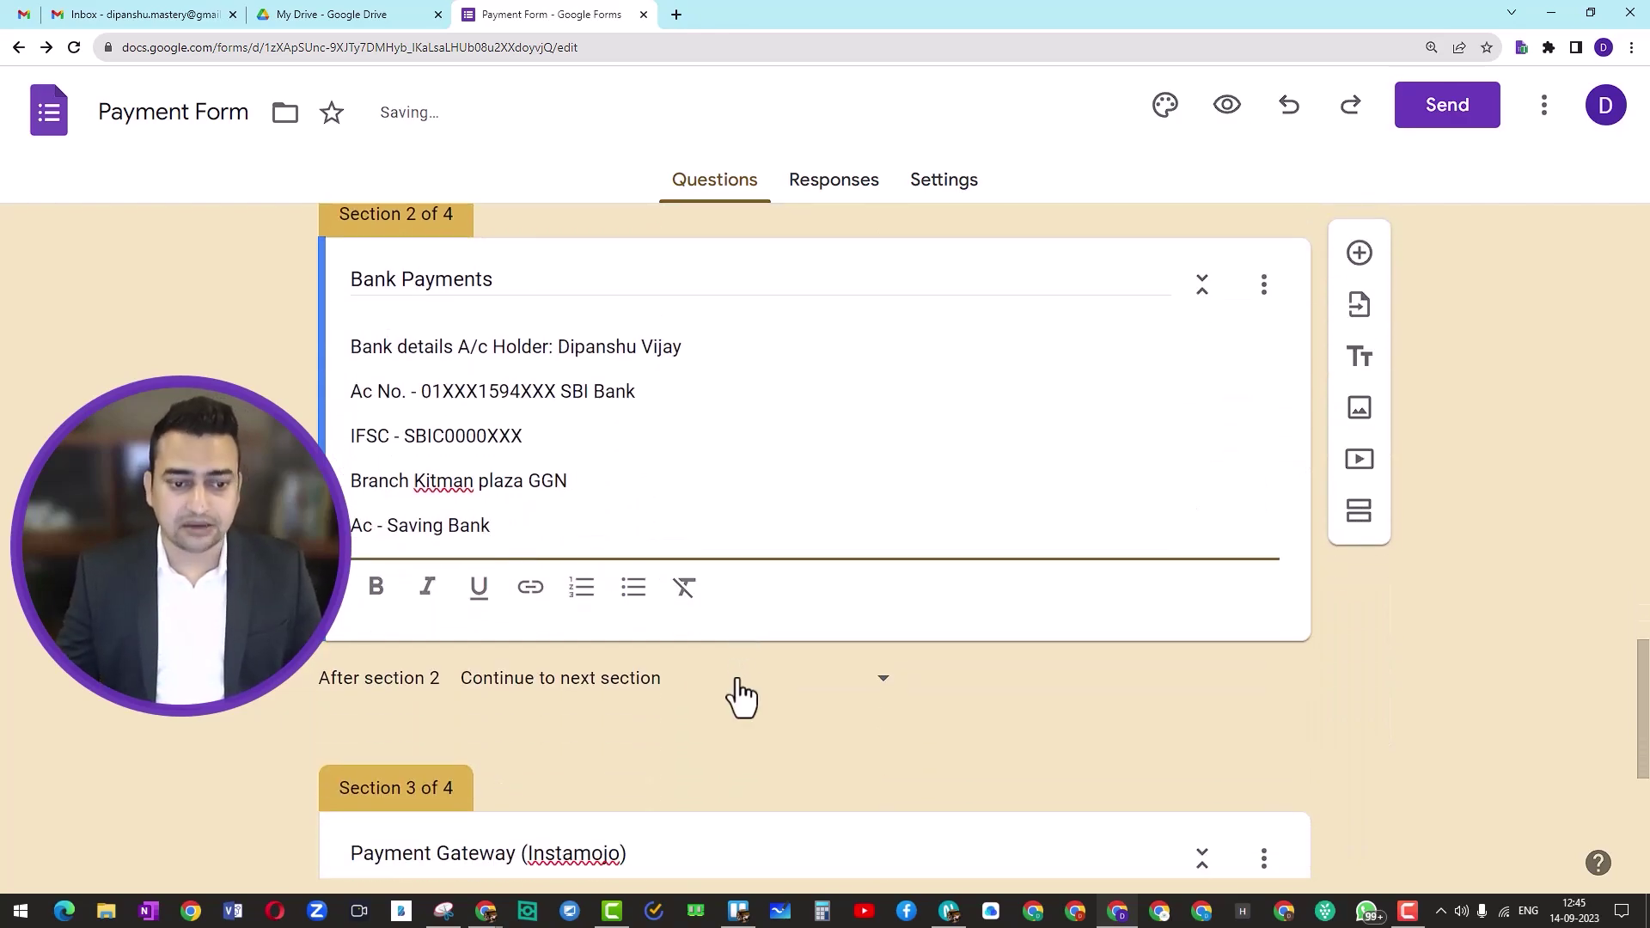
shift+click(345, 347)
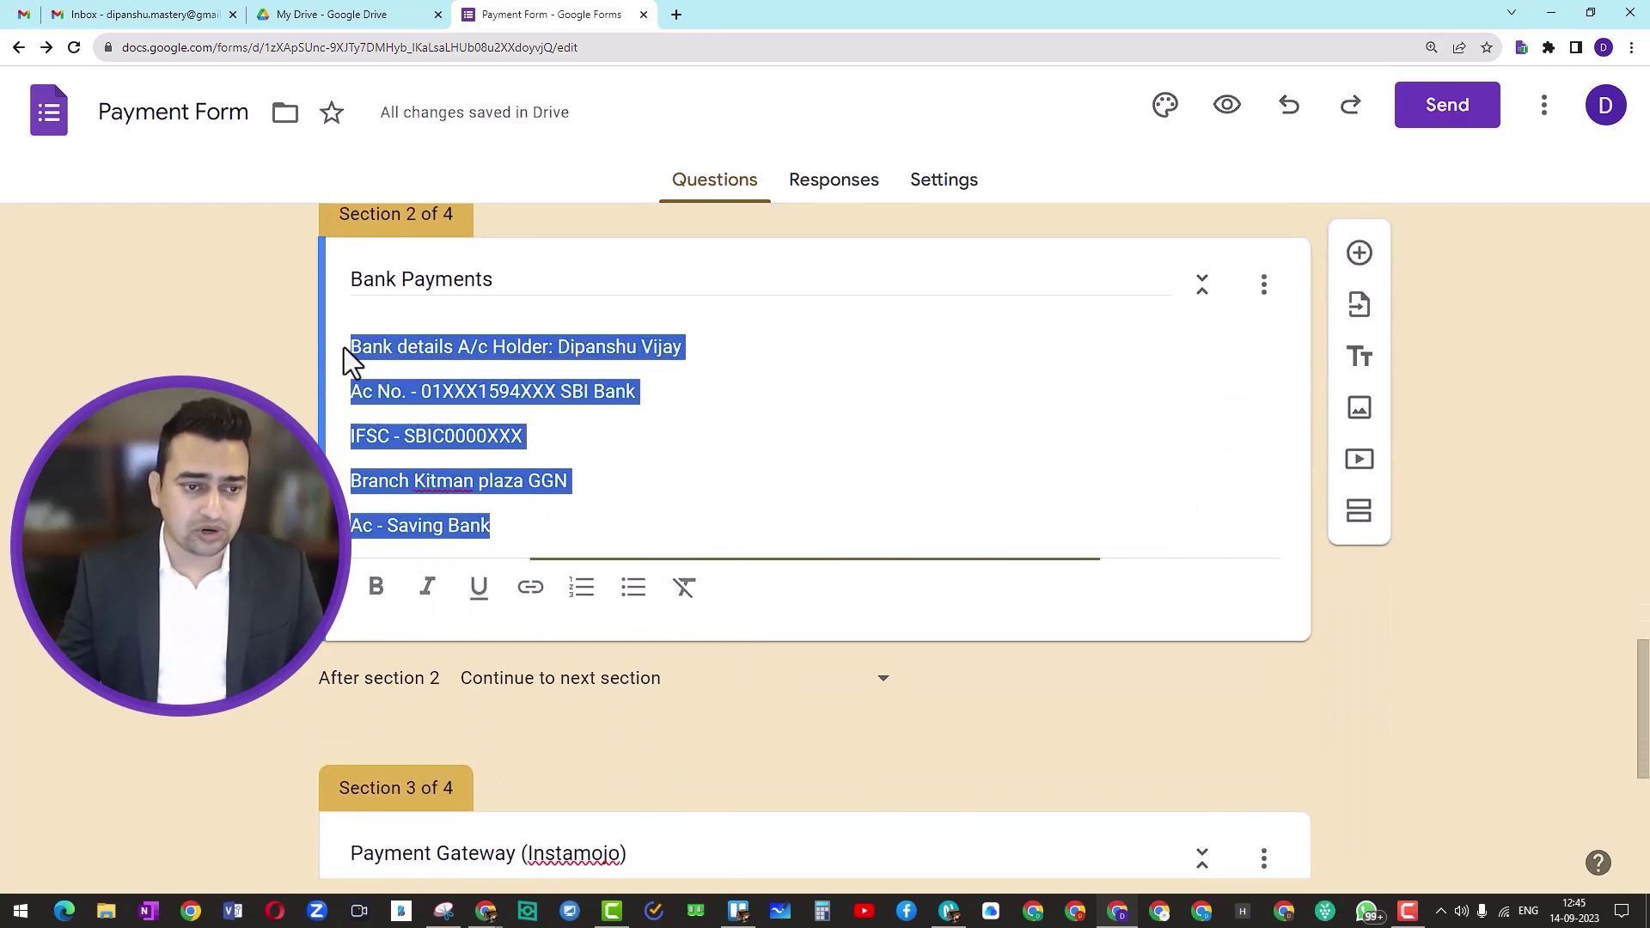
click(376, 586)
click(724, 720)
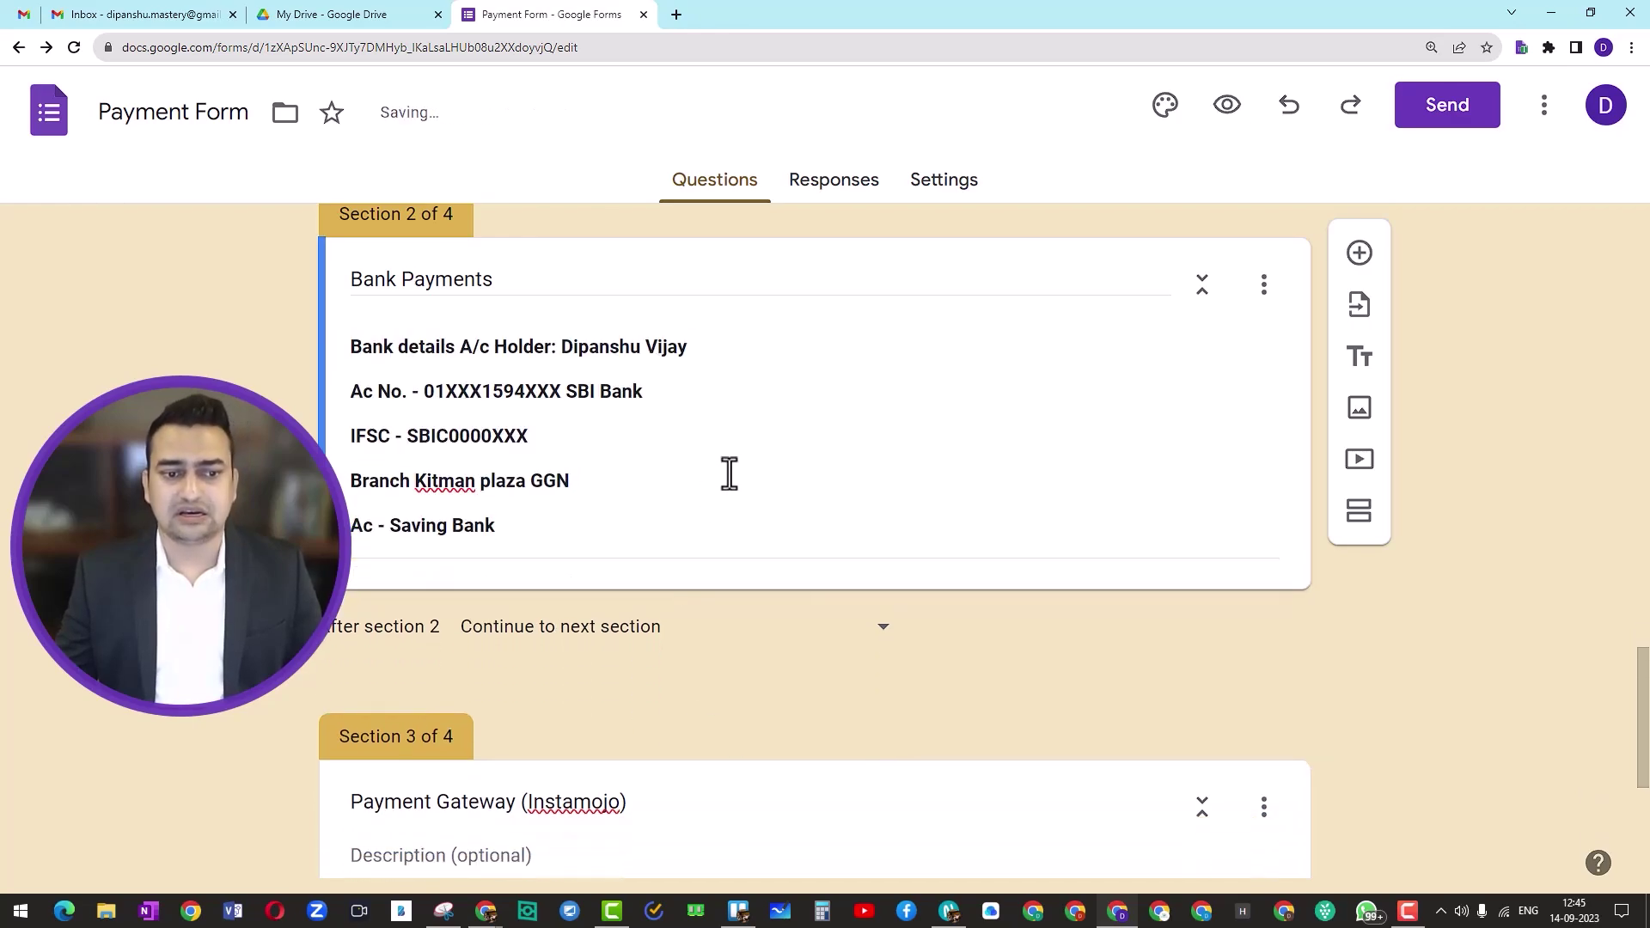
Step: Collapse and re-expand the Bank Payments section and check its options without changes
scroll(729, 473, up, 2)
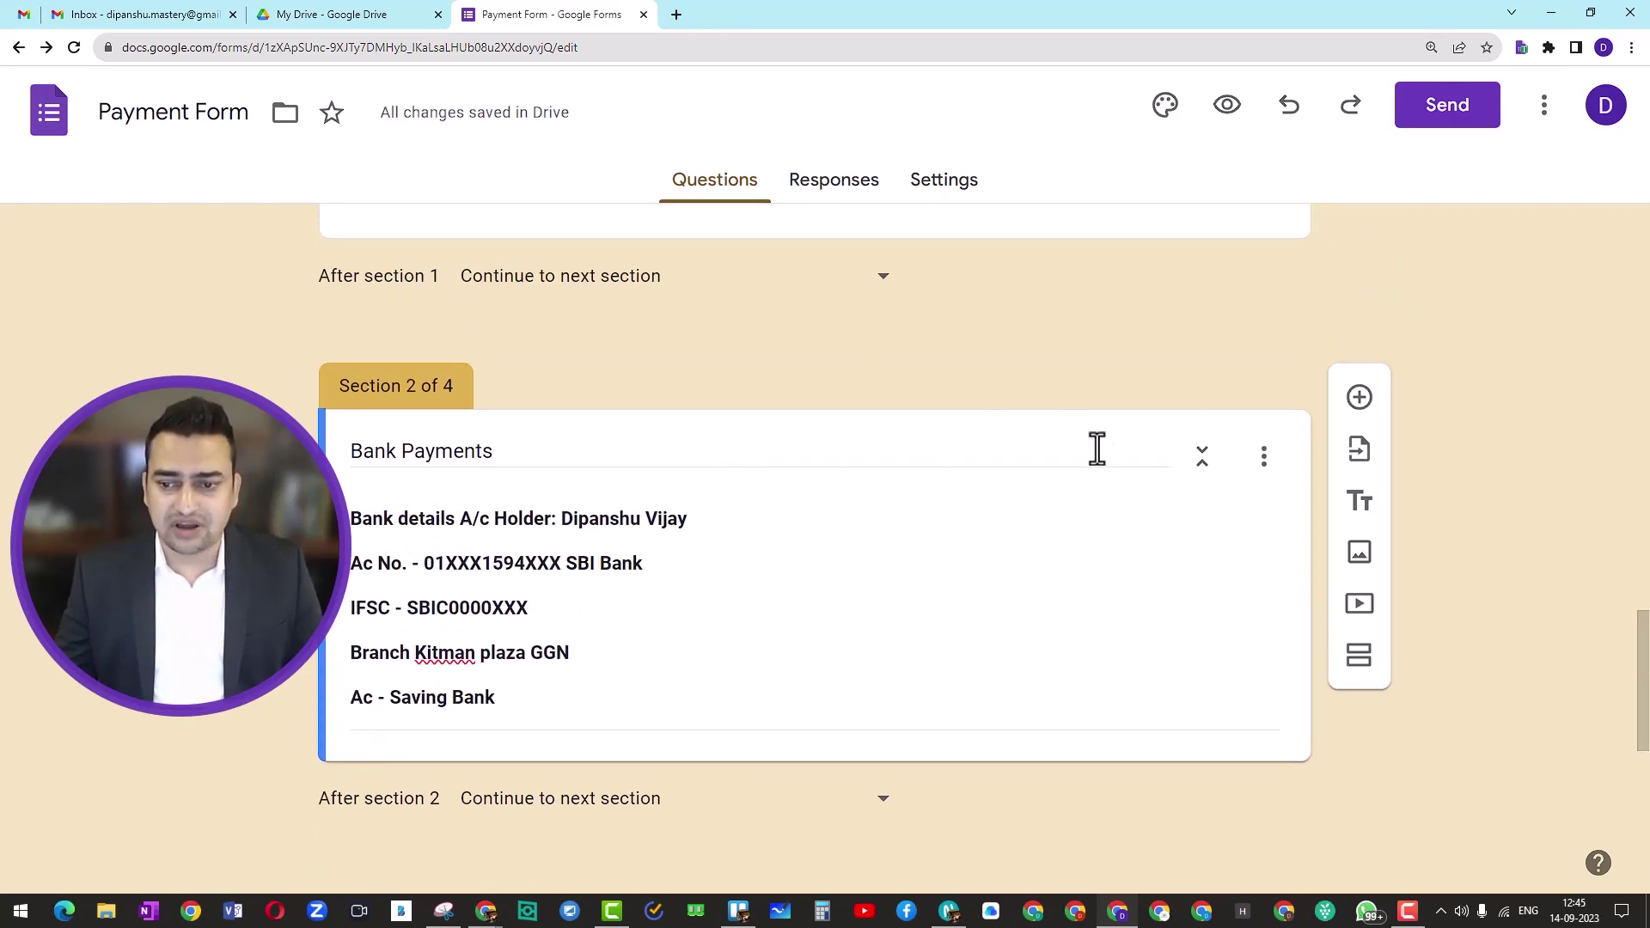
click(1199, 464)
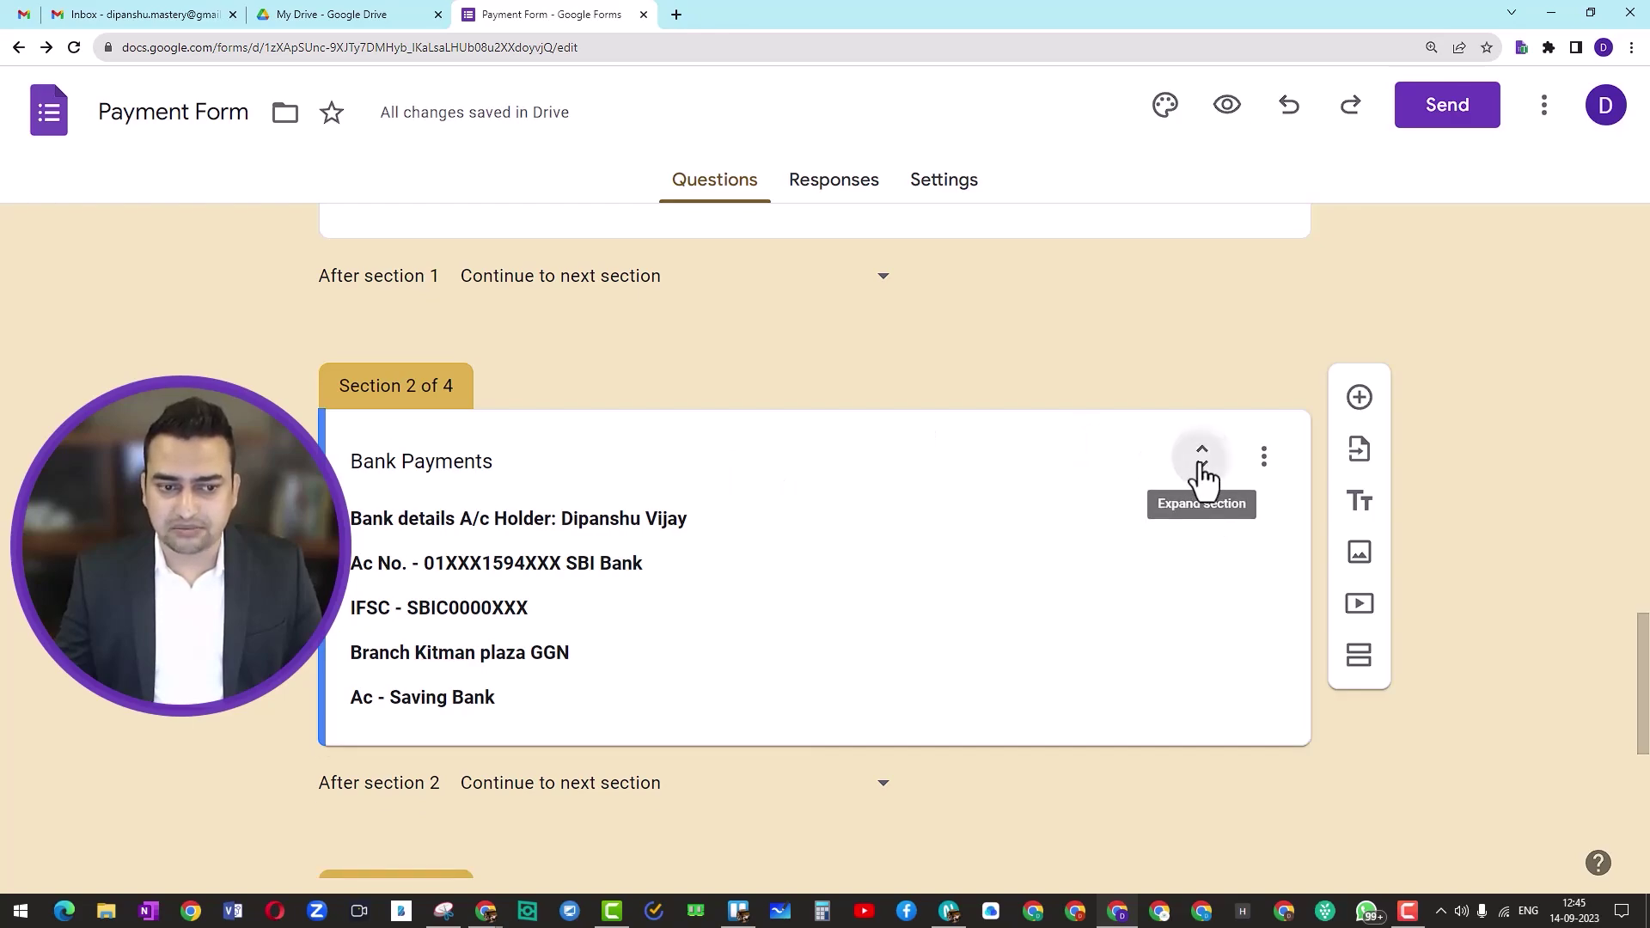
click(1201, 461)
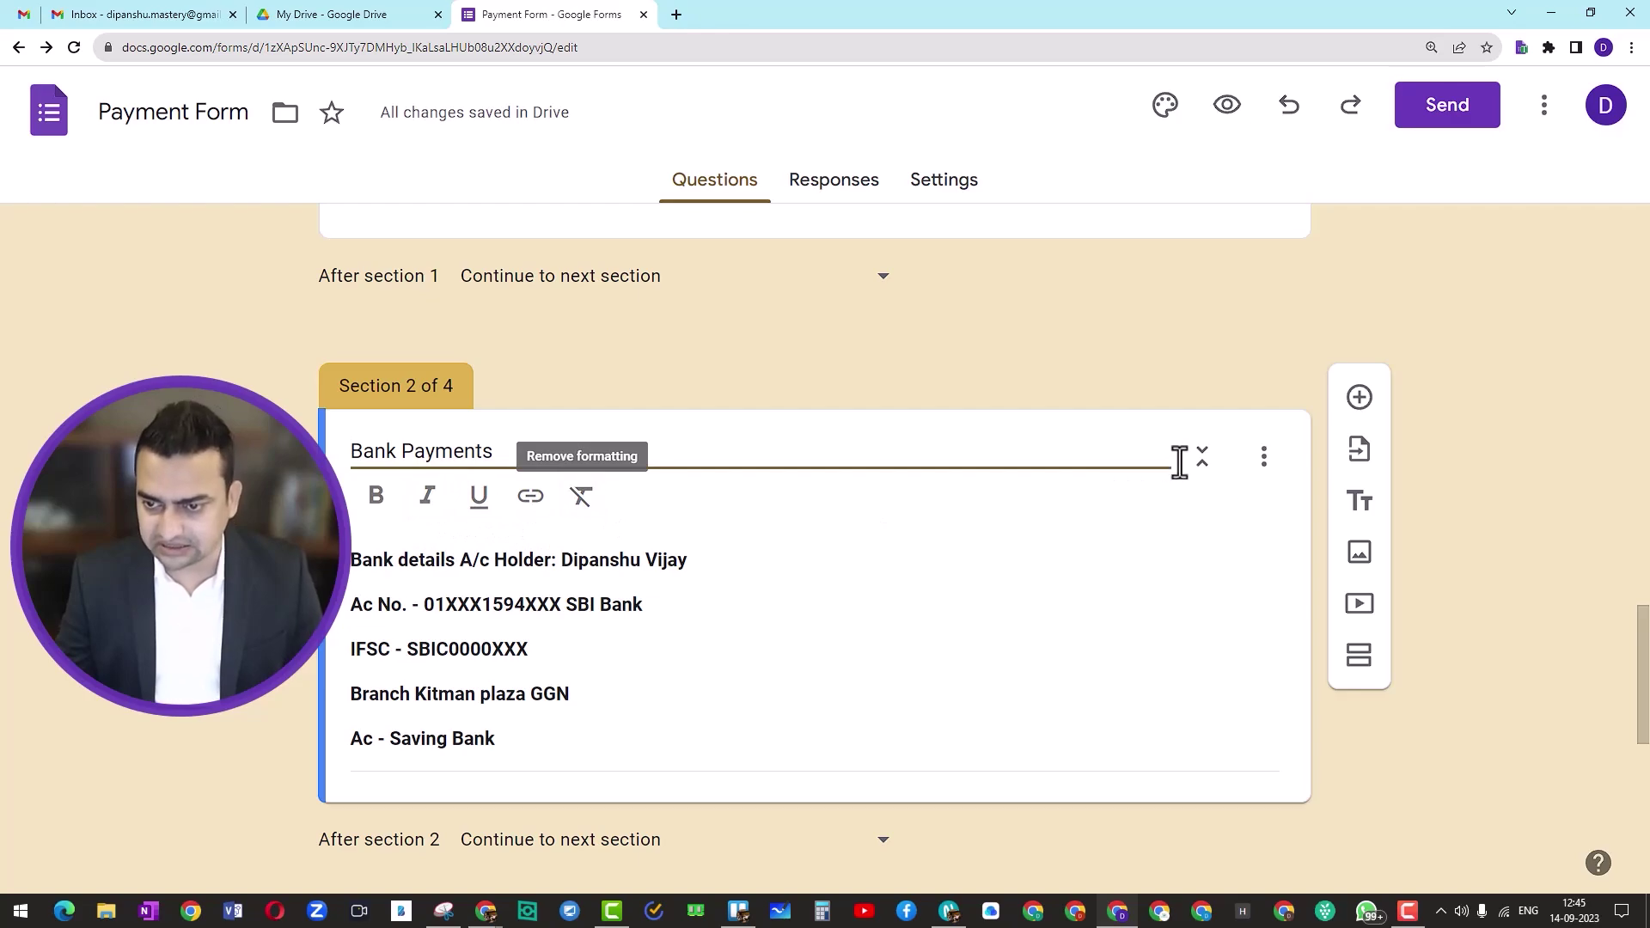
click(1264, 462)
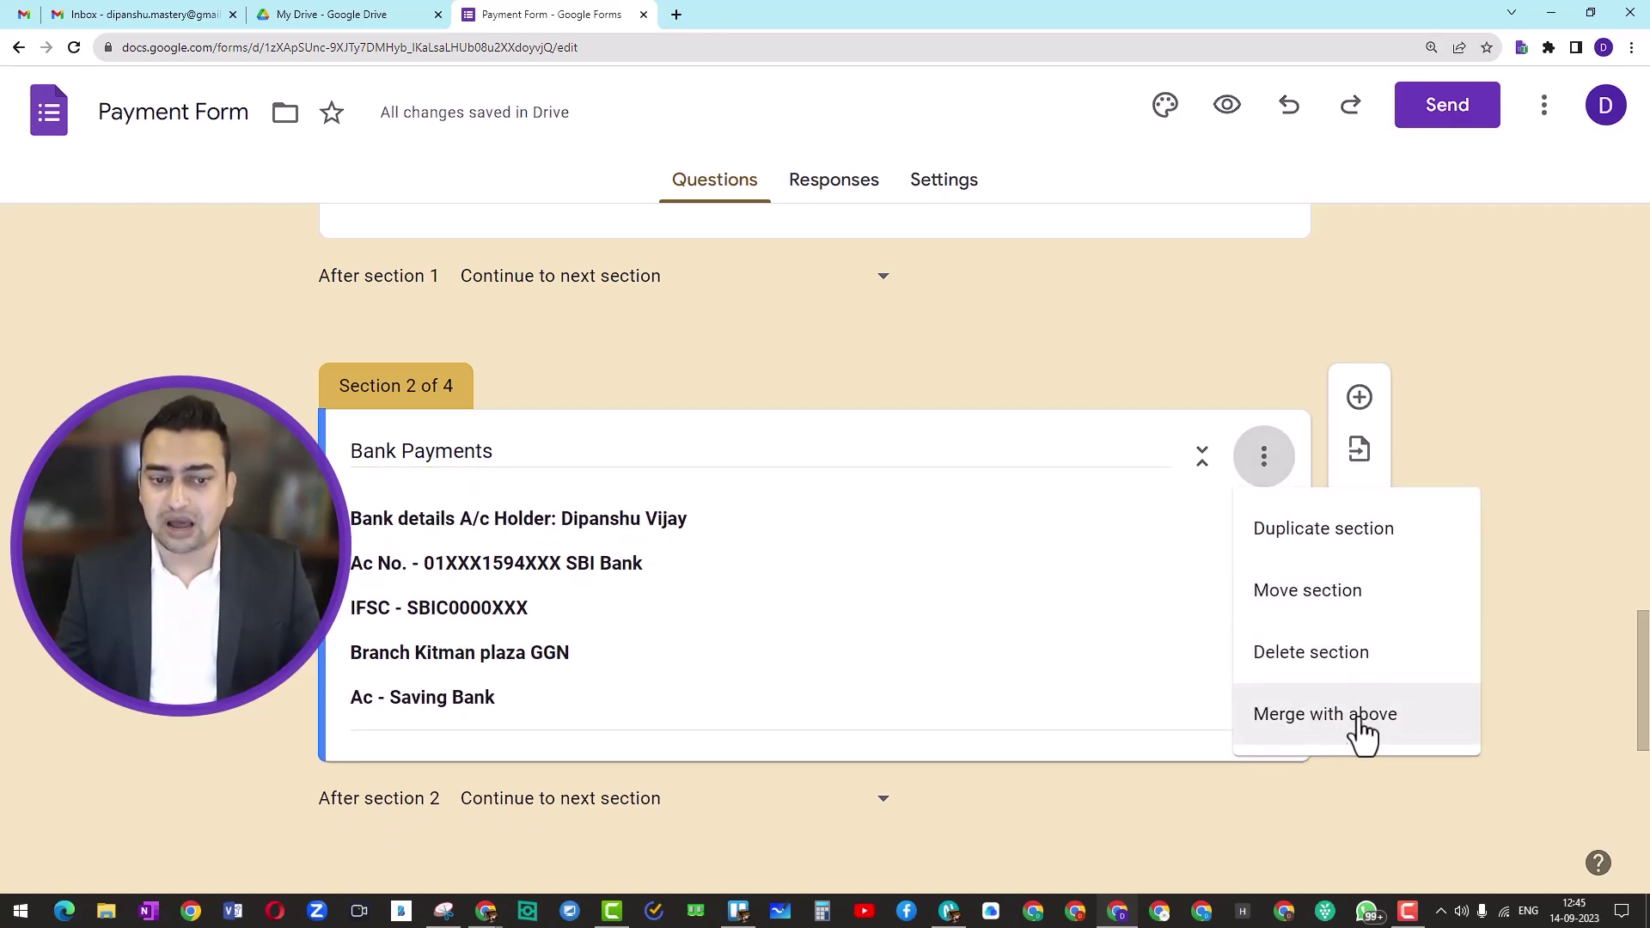
click(1029, 453)
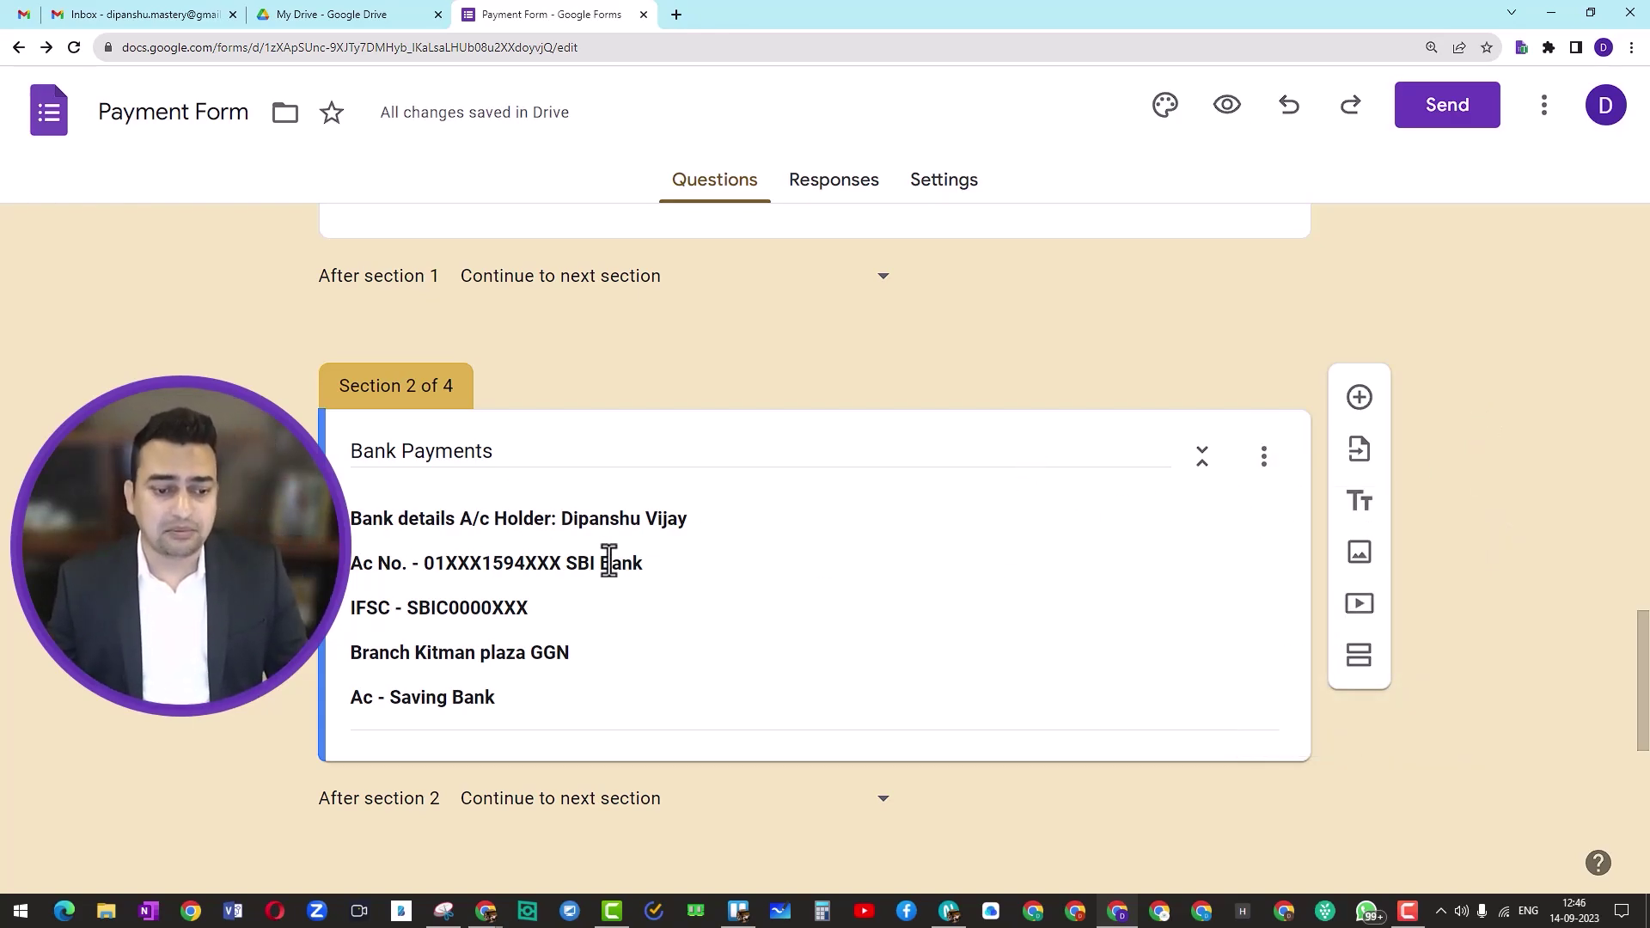
scroll(608, 563, down, 3)
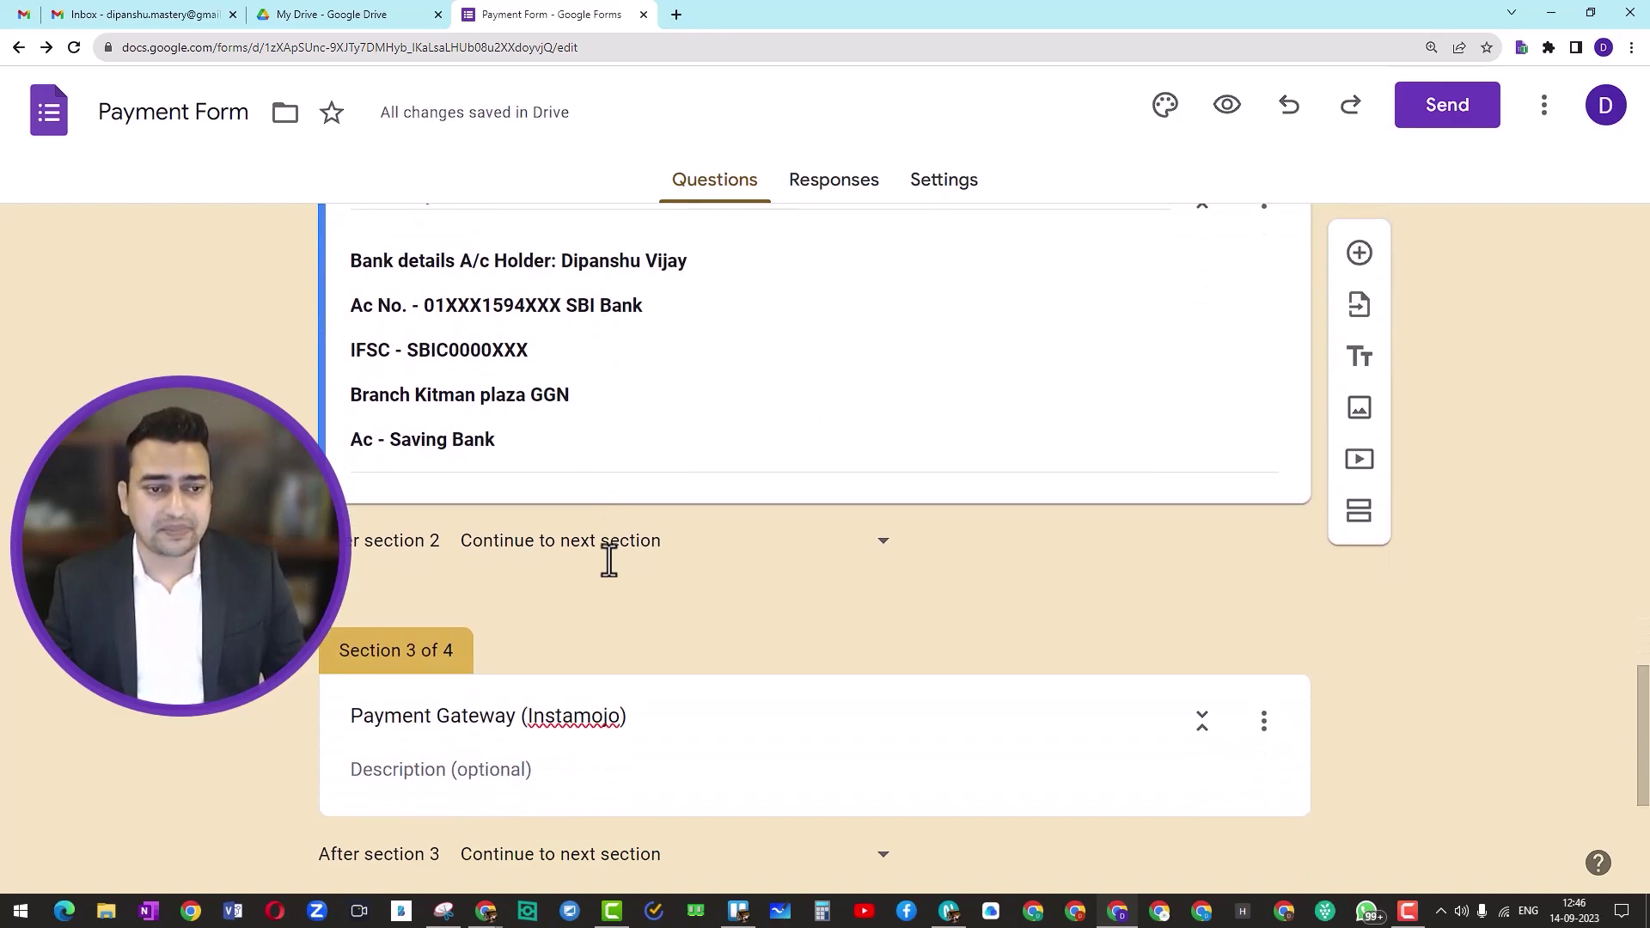
scroll(608, 563, down, 3)
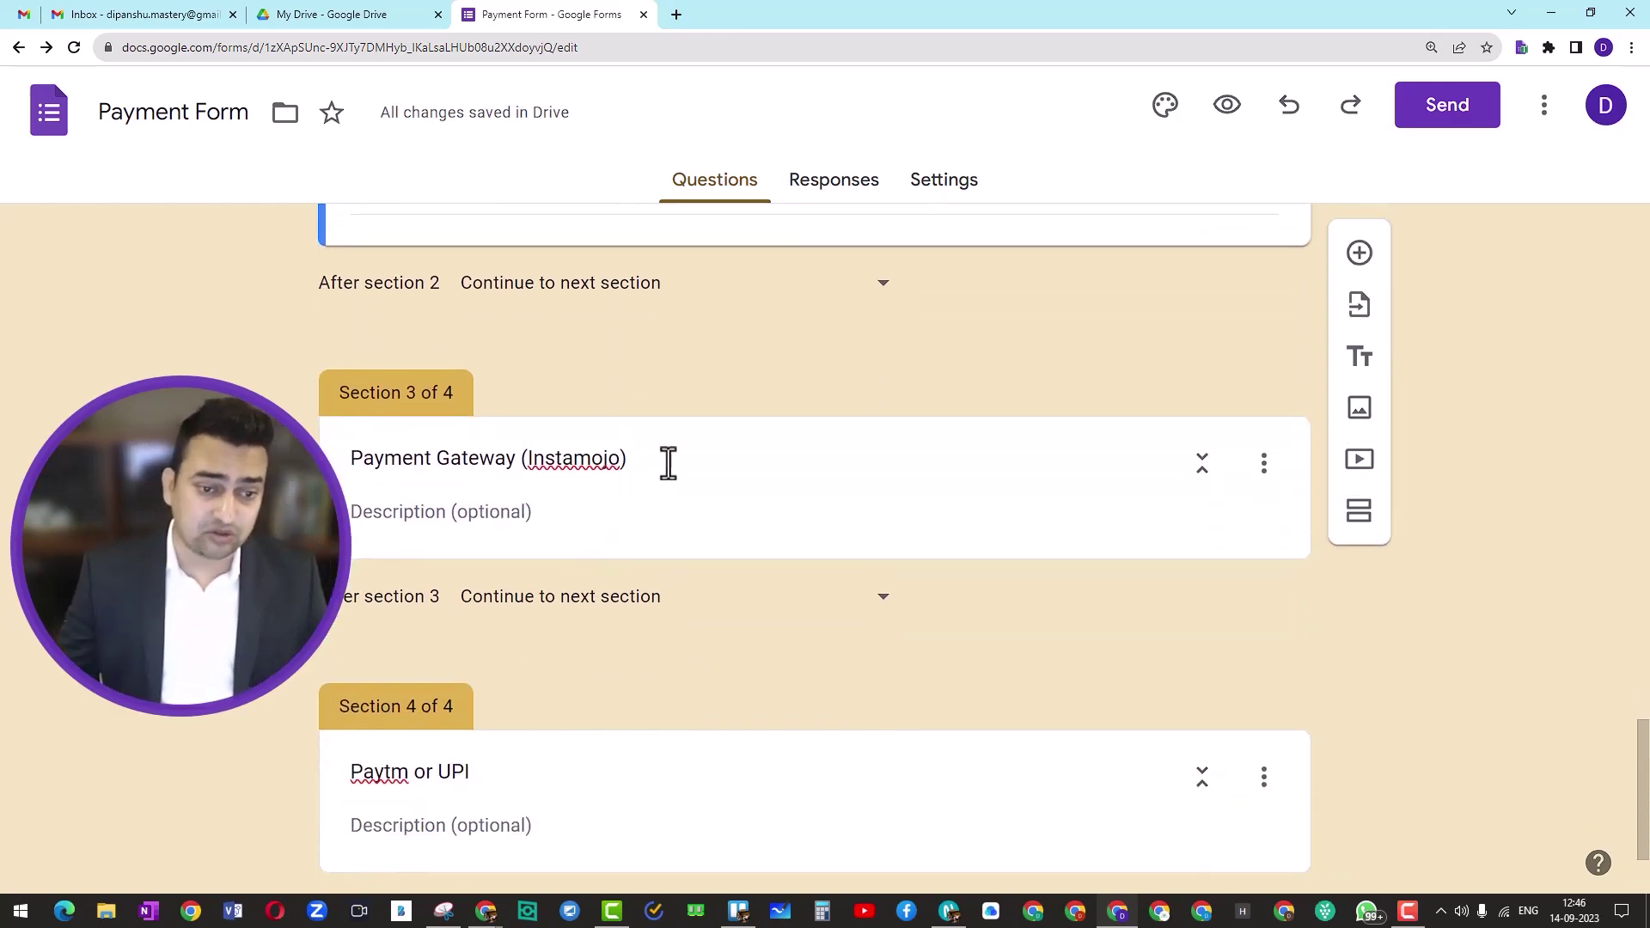
Step: Copy the Instamojo payment link from the payment notes document for Section 3's description
click(668, 462)
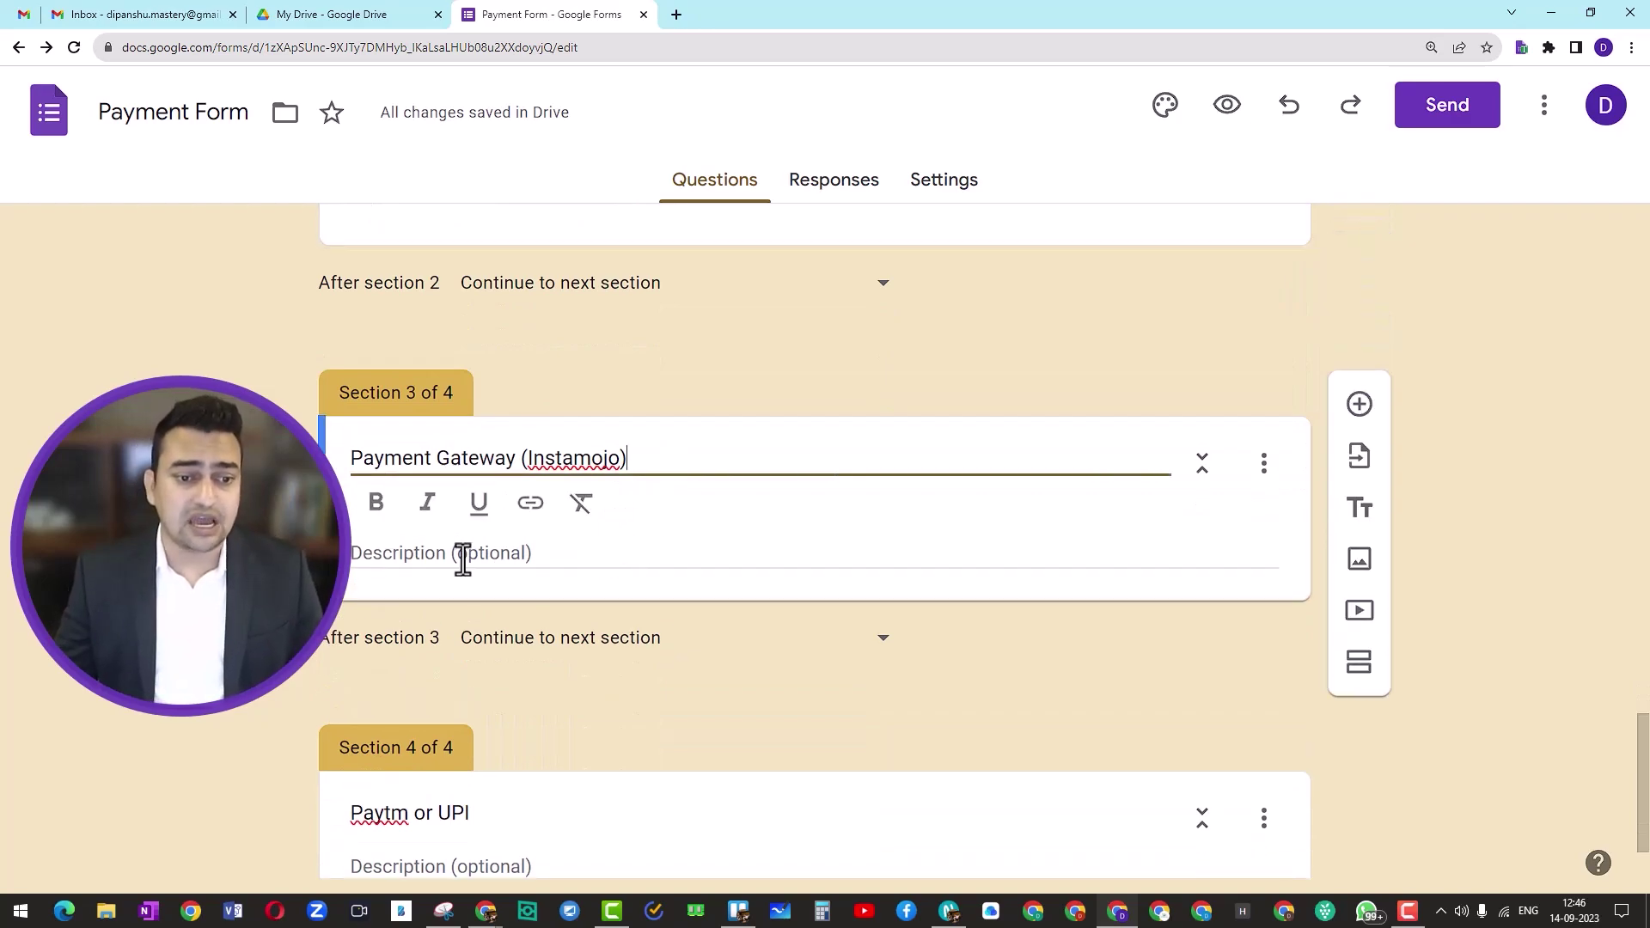
scroll(636, 529, up, 6)
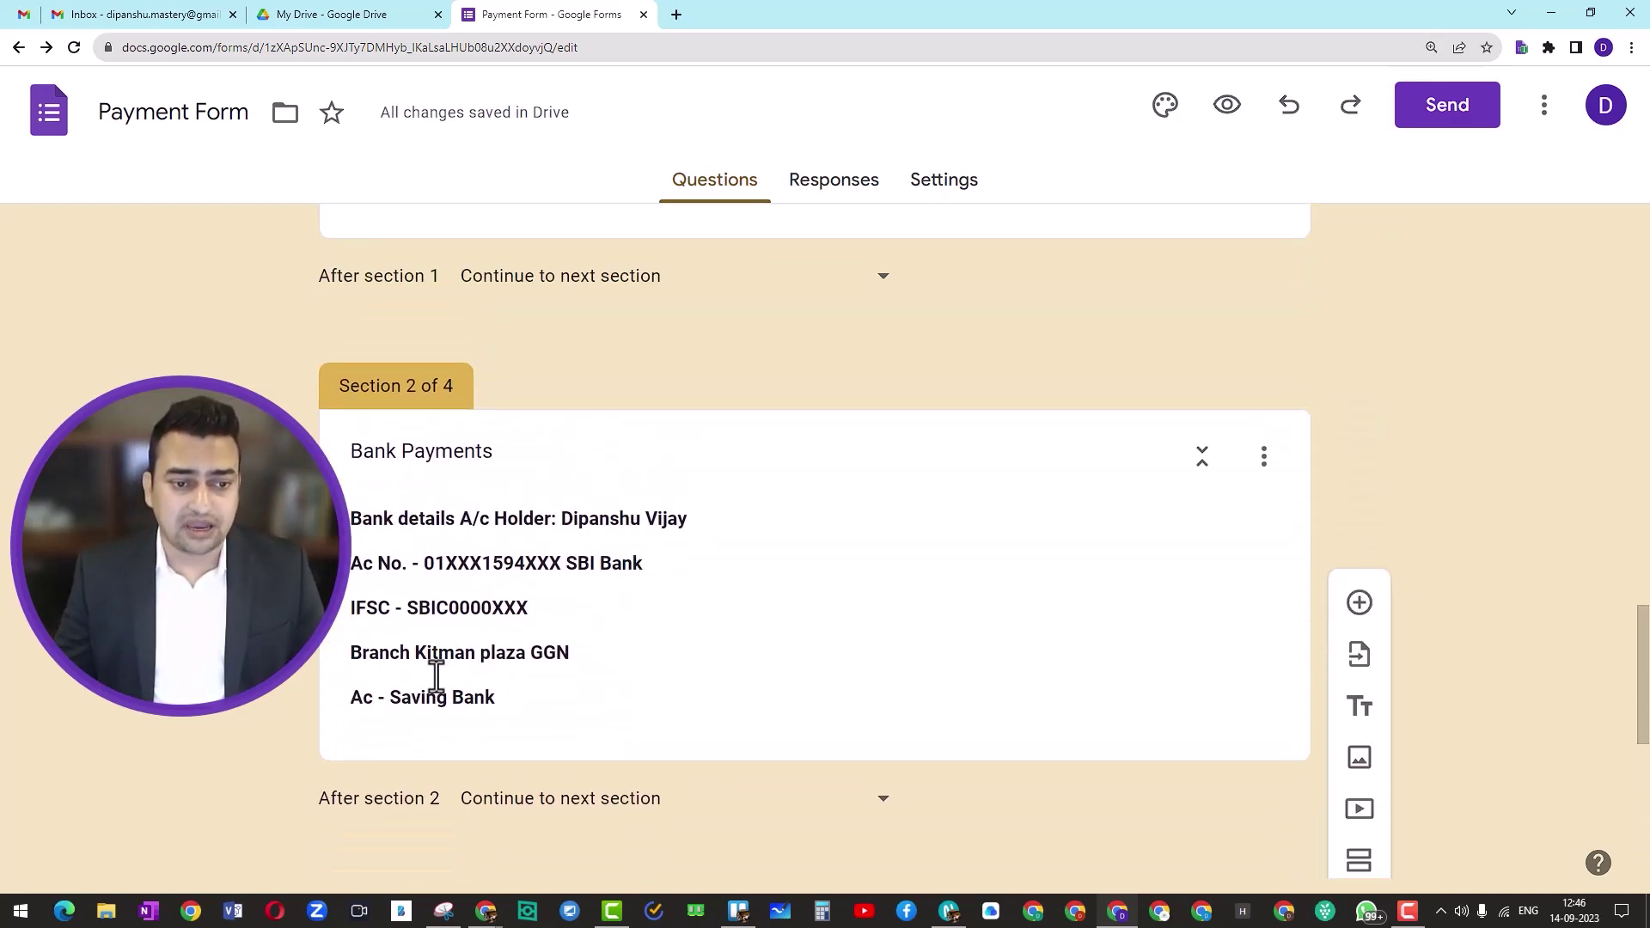
scroll(500, 685, down, 6)
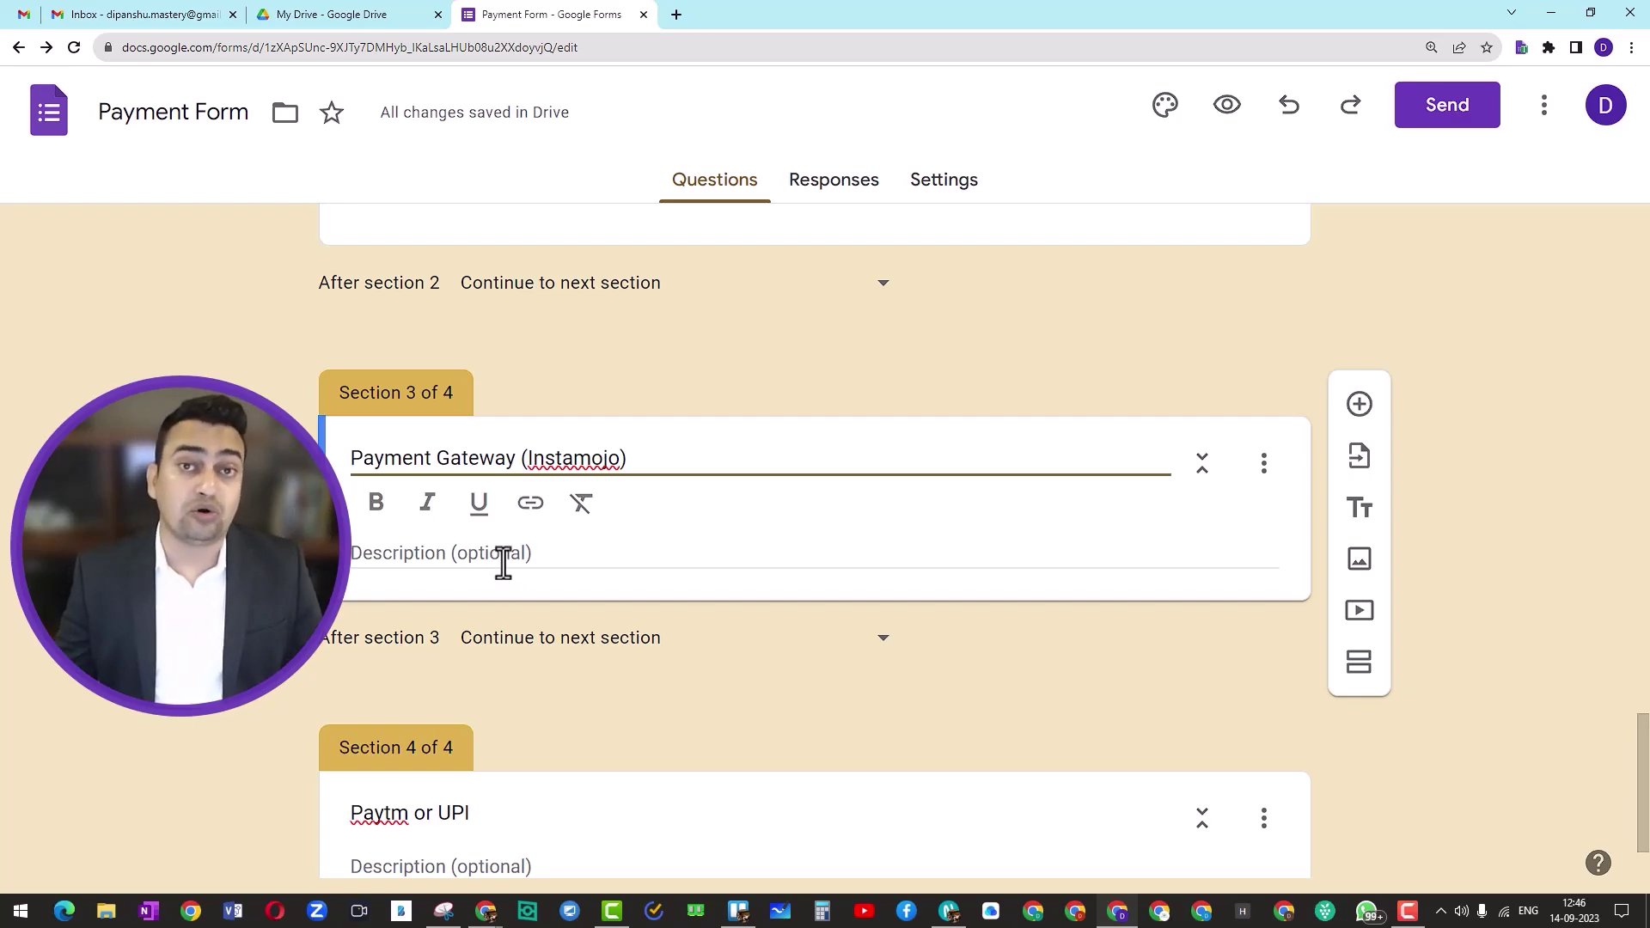
click(432, 566)
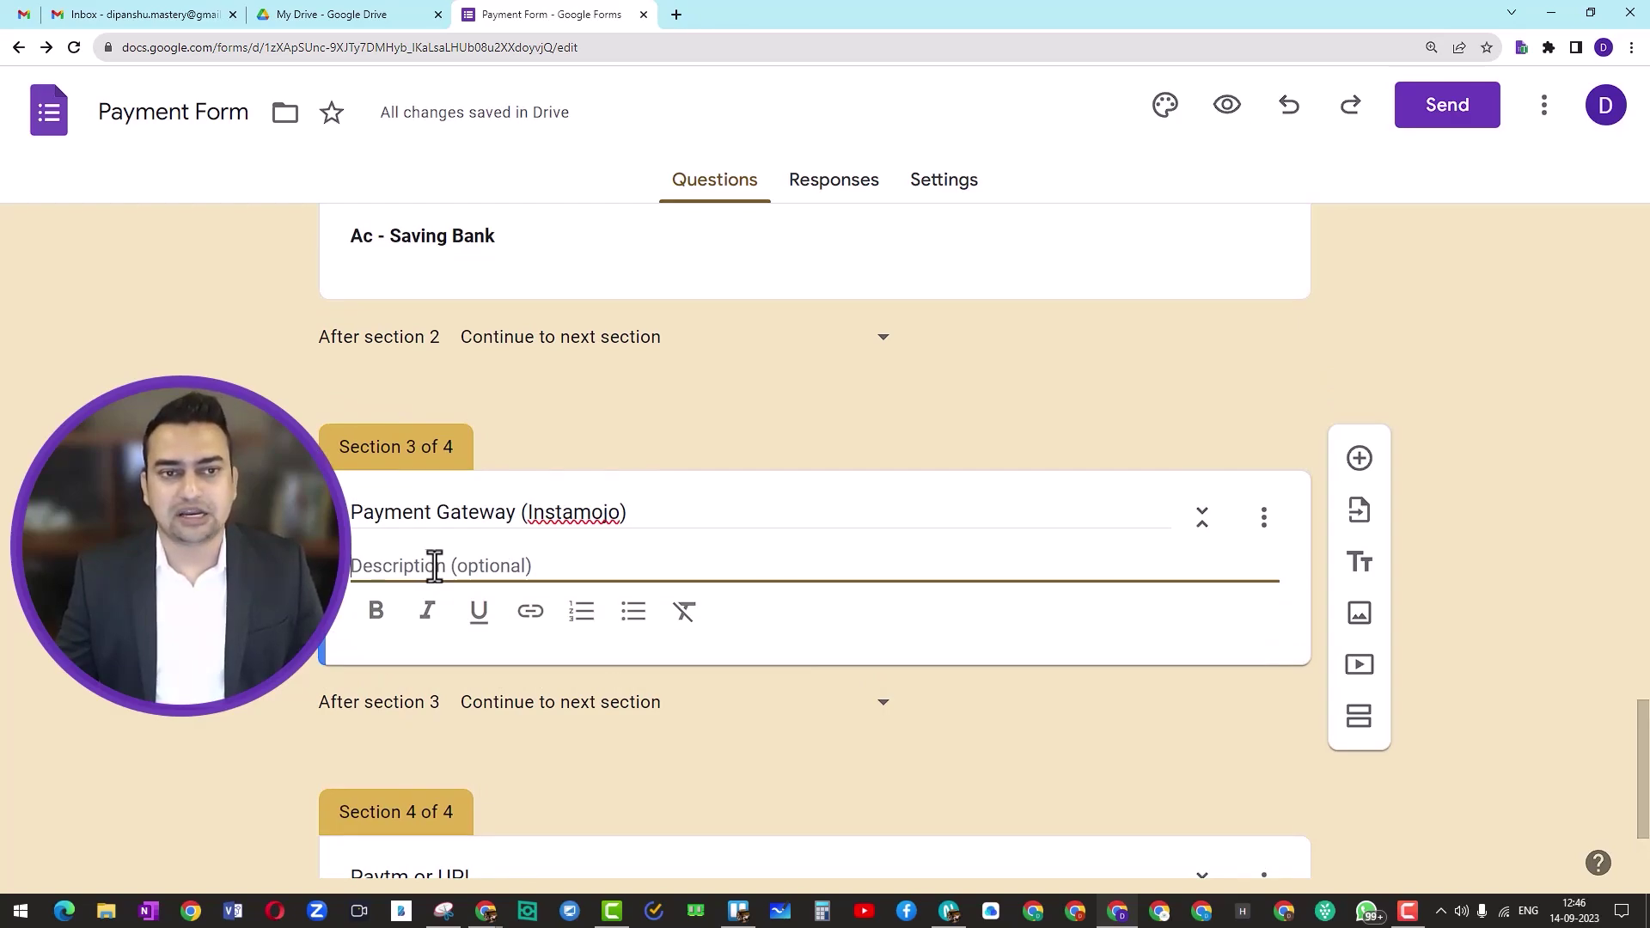
key(alt+Tab)
click(809, 507)
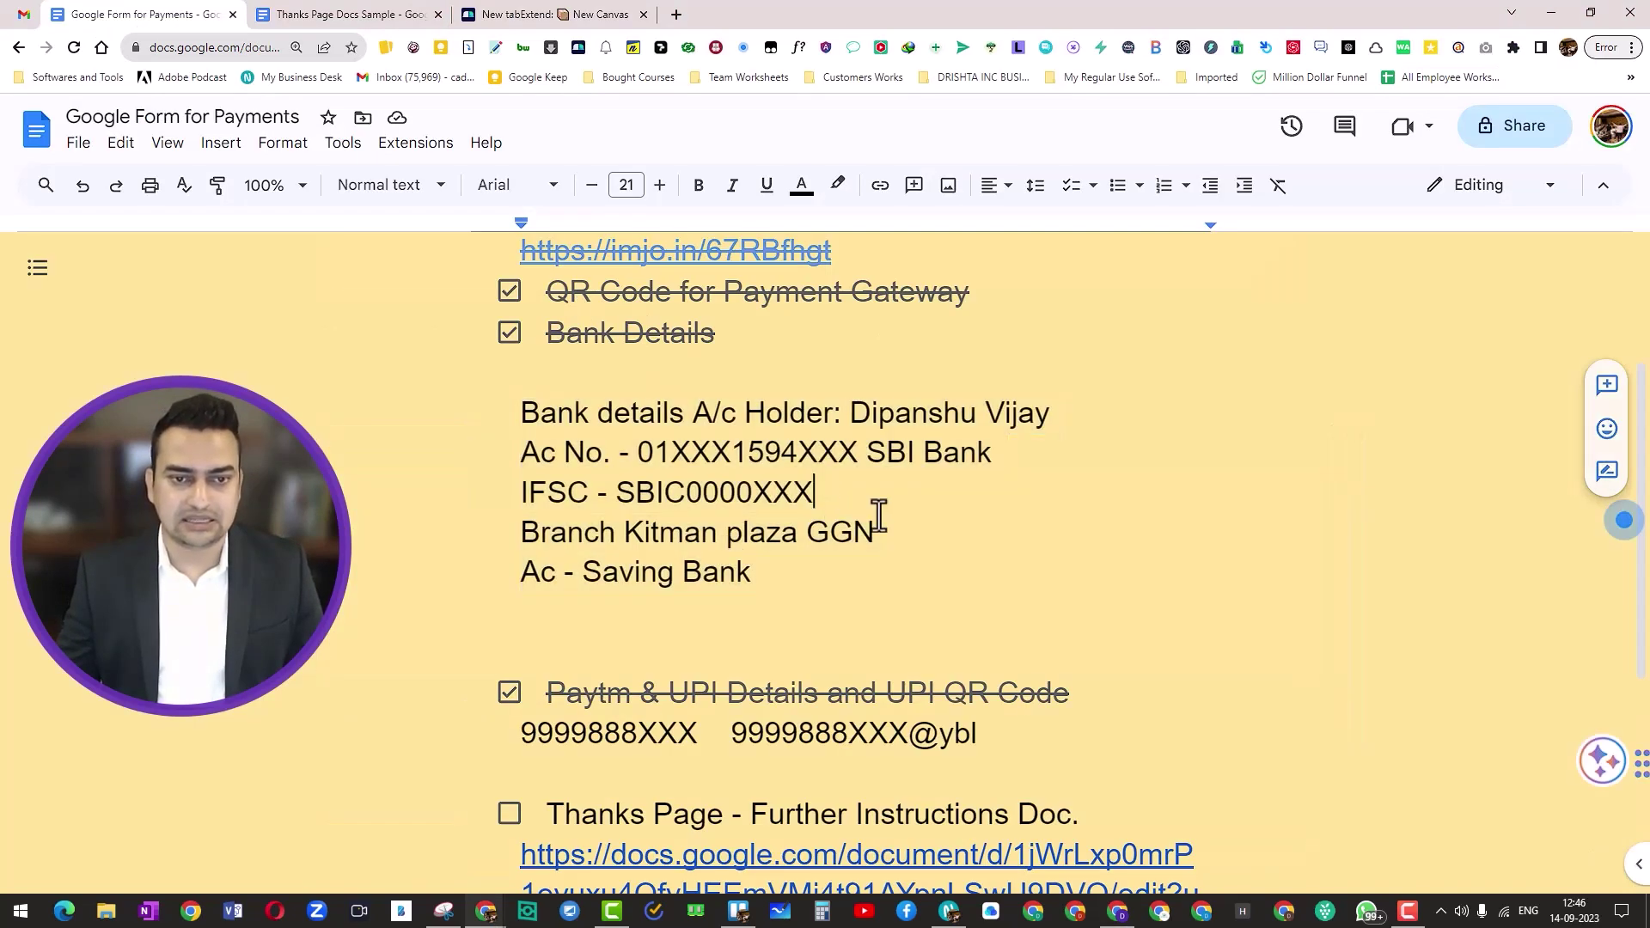
scroll(553, 472, up, 2)
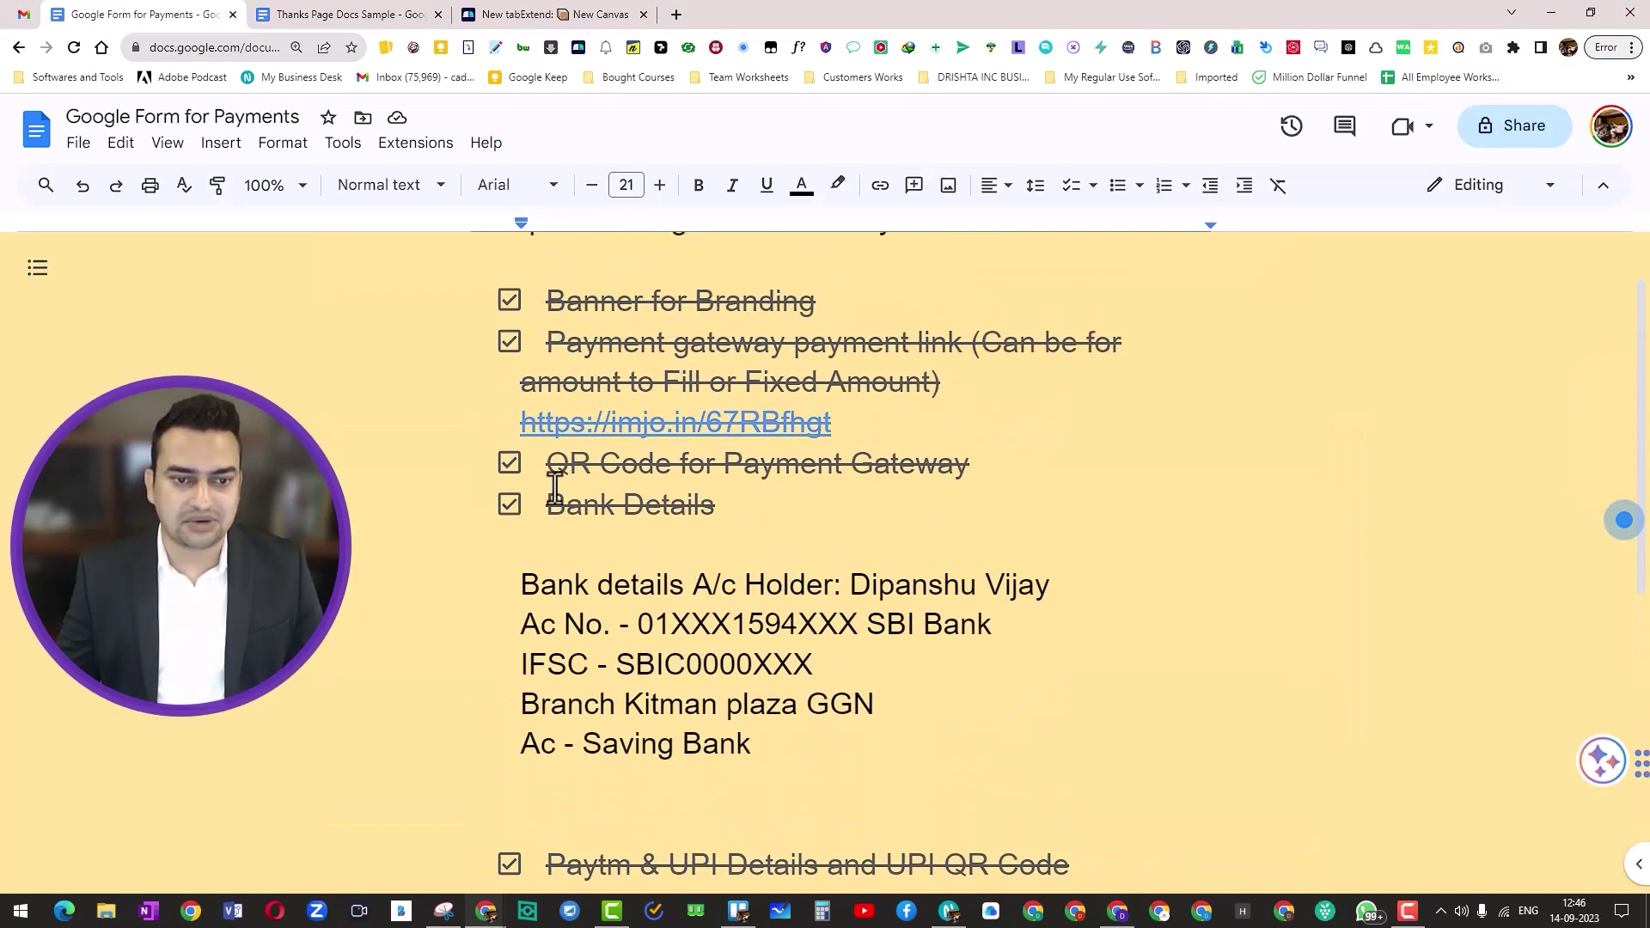
right_click(548, 423)
click(522, 423)
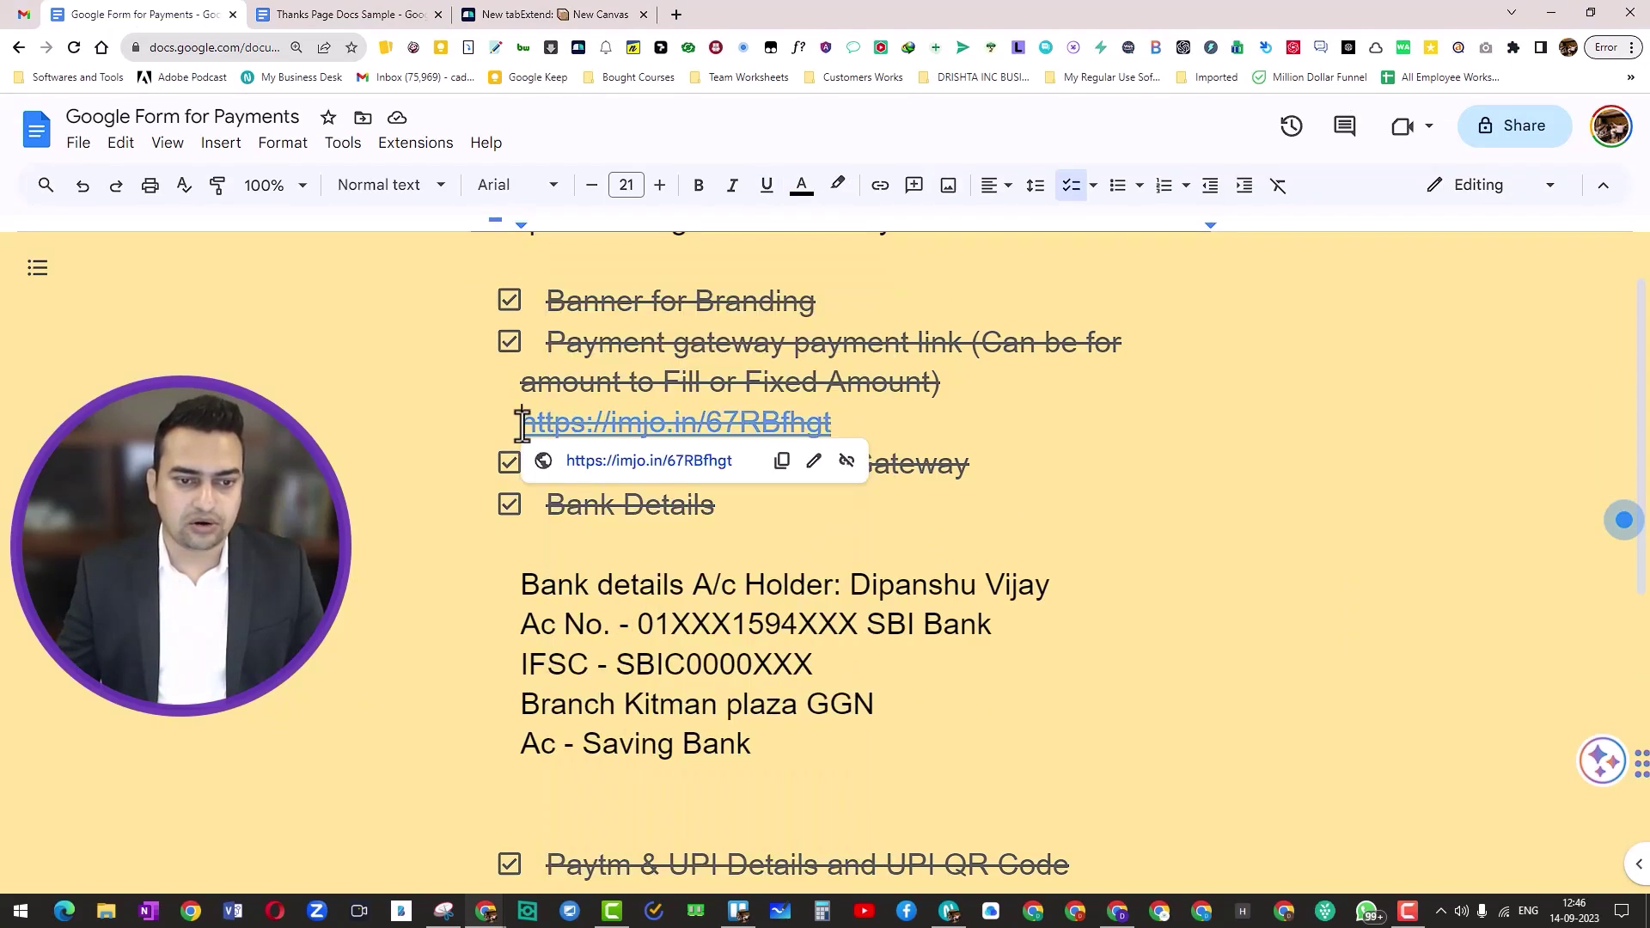
click(781, 460)
Step: Write 'Instamojo Payment Link' in Section 3's description, hyperlinked to the pasted Instamojo URL
key(alt+Tab)
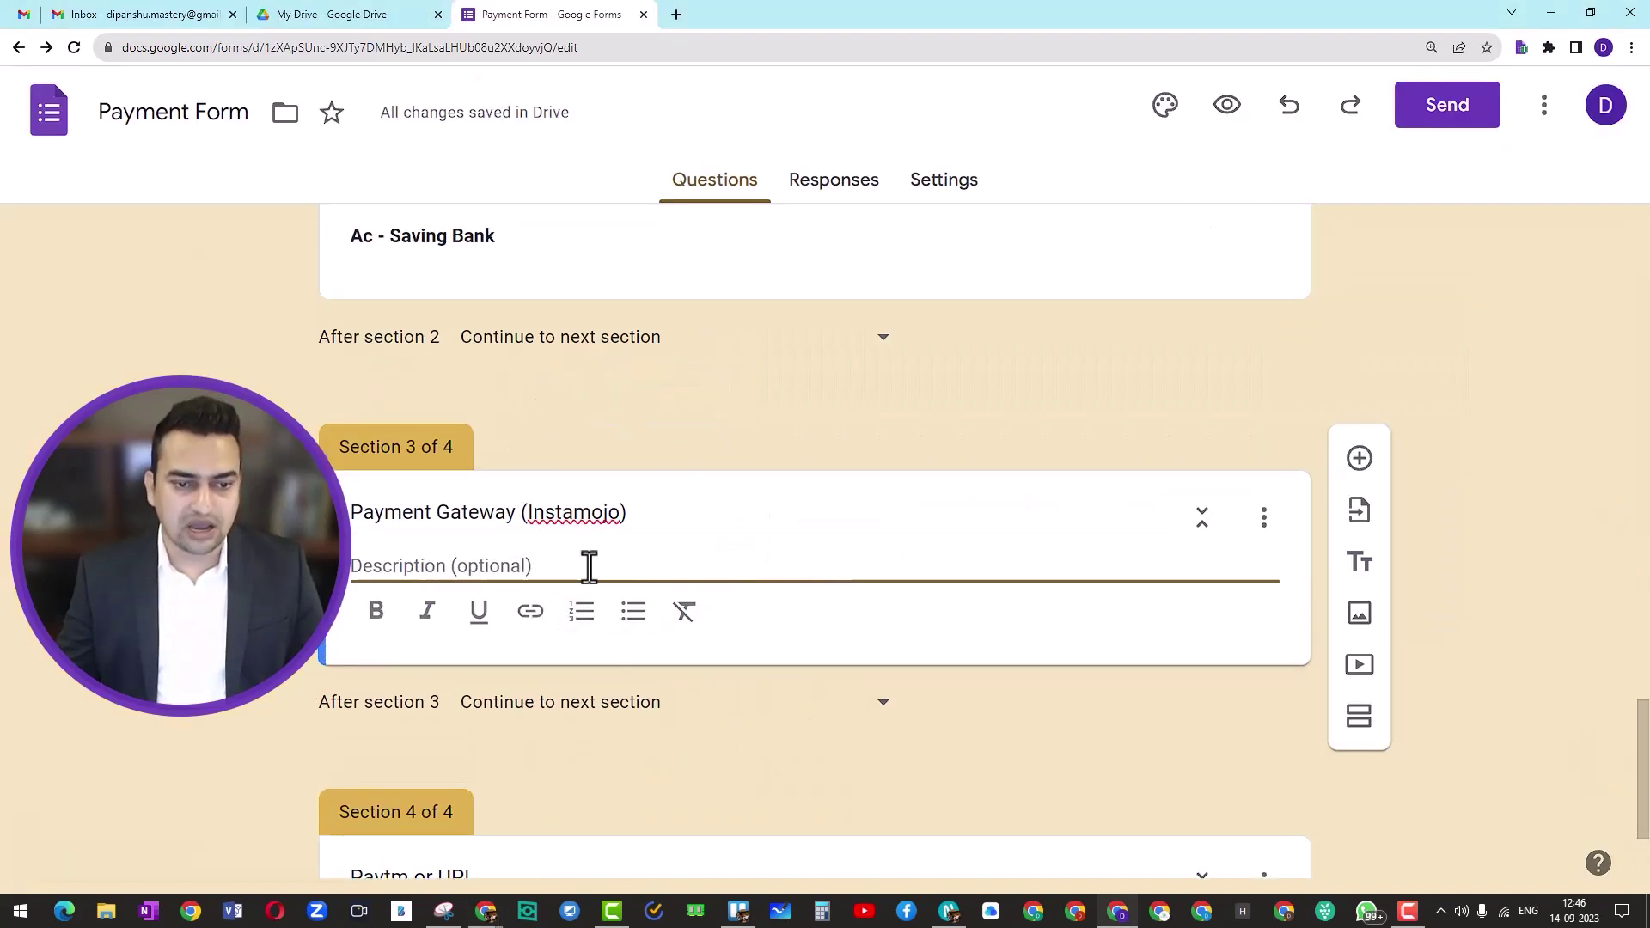
key(ctrl+v)
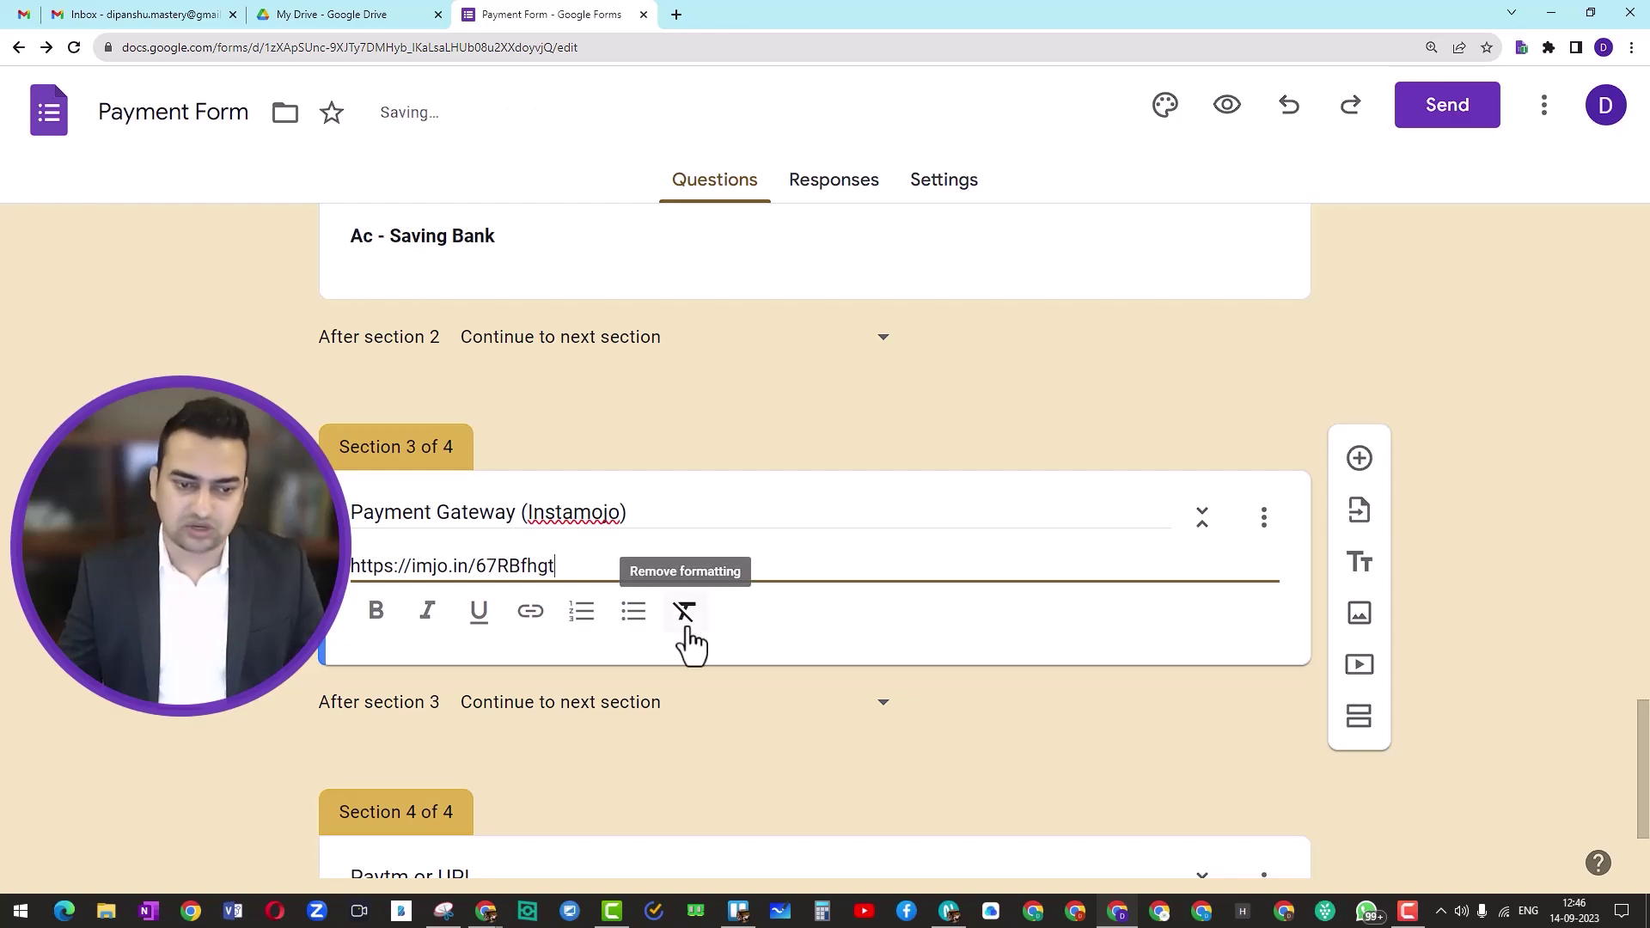
key(ctrl+z)
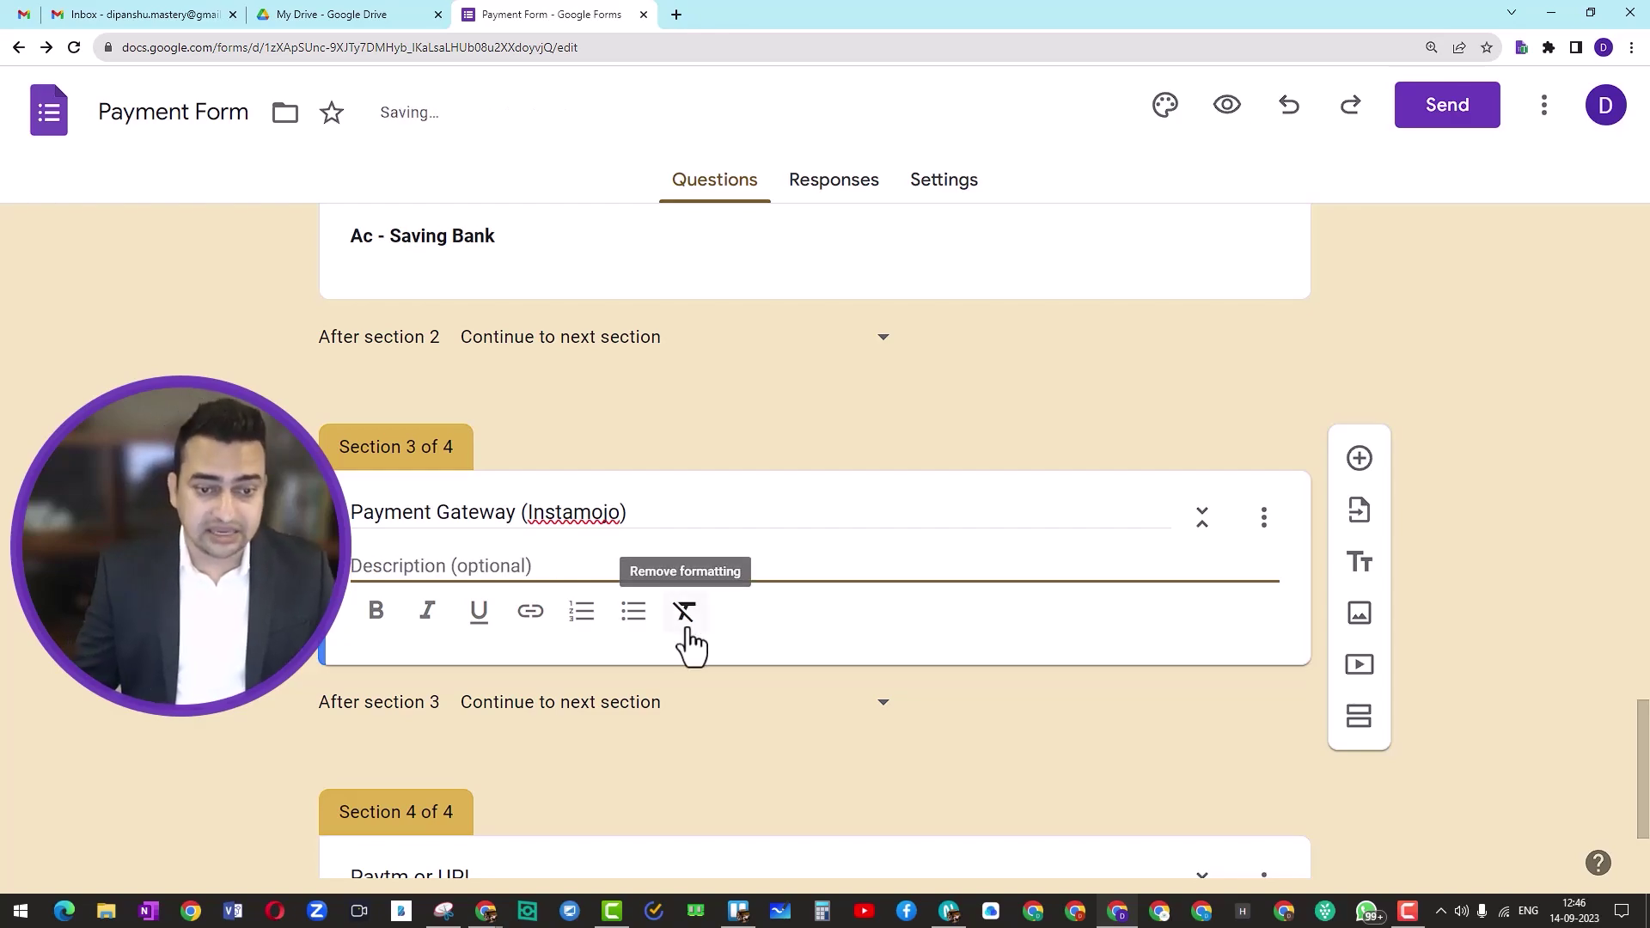
text(In)
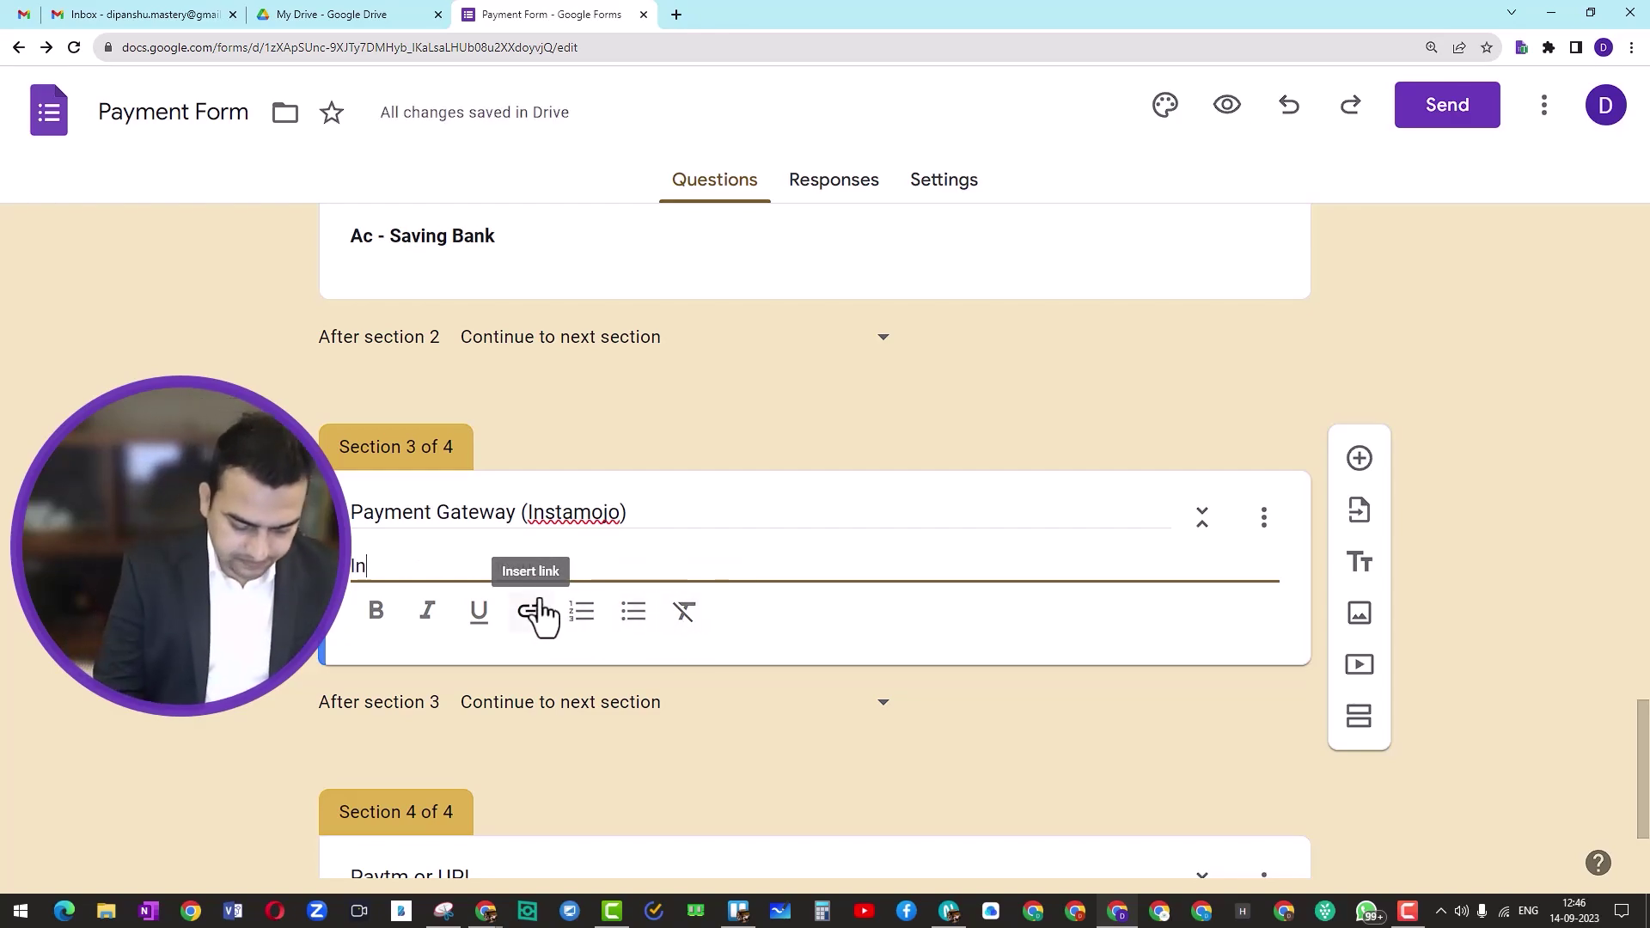
text(stamojo )
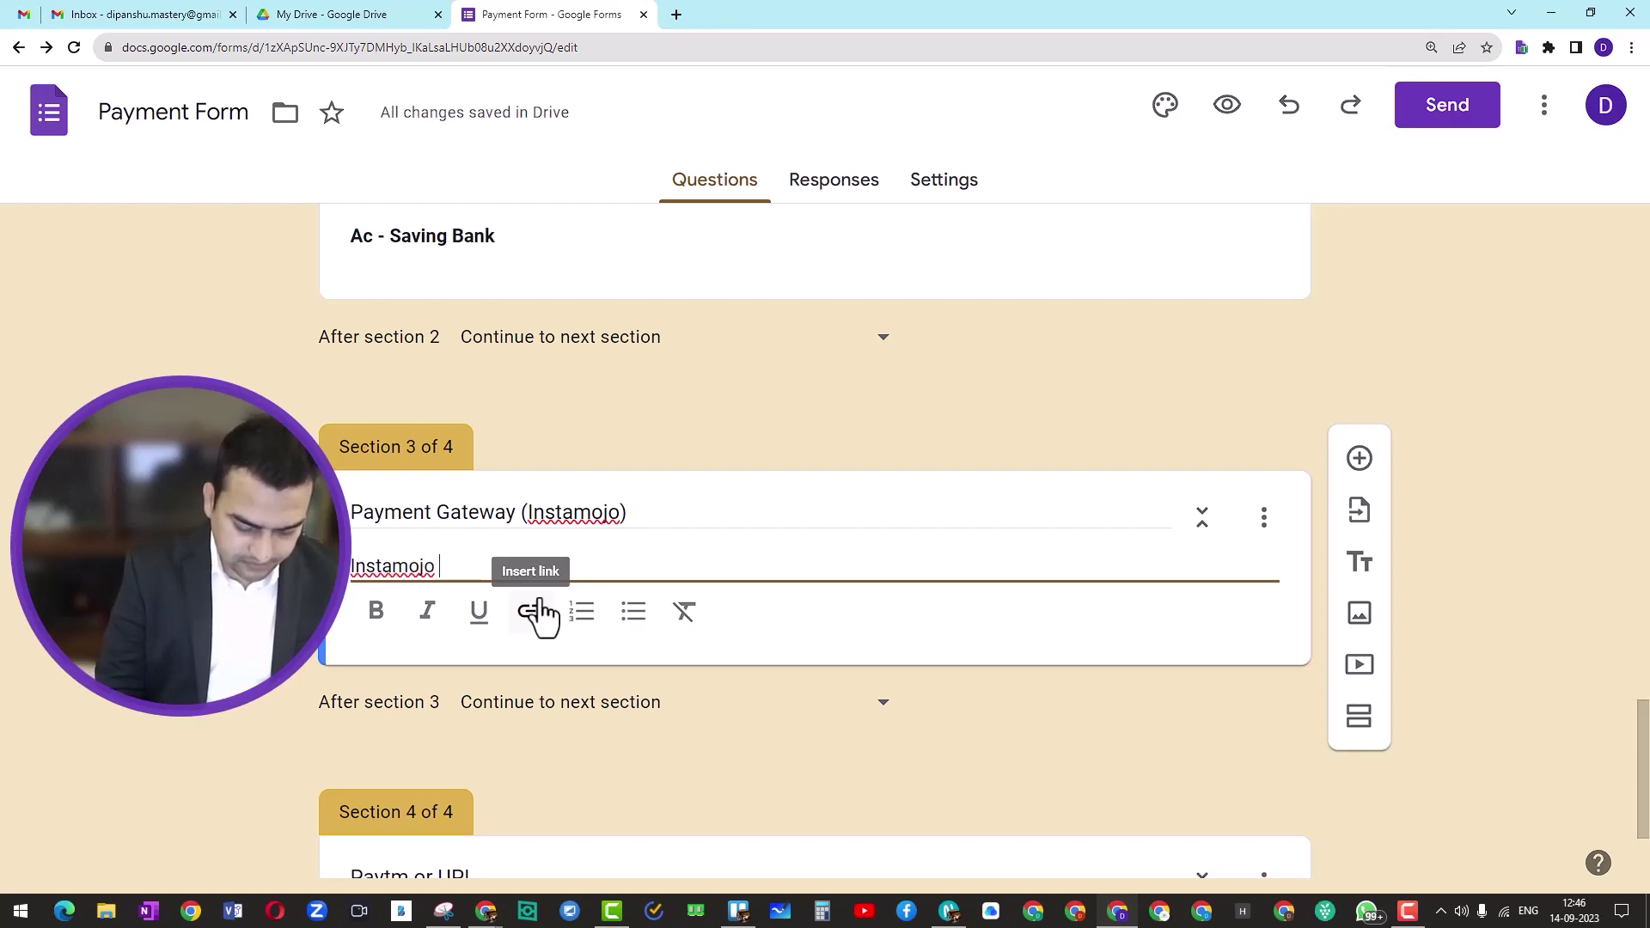
text(Payment Li)
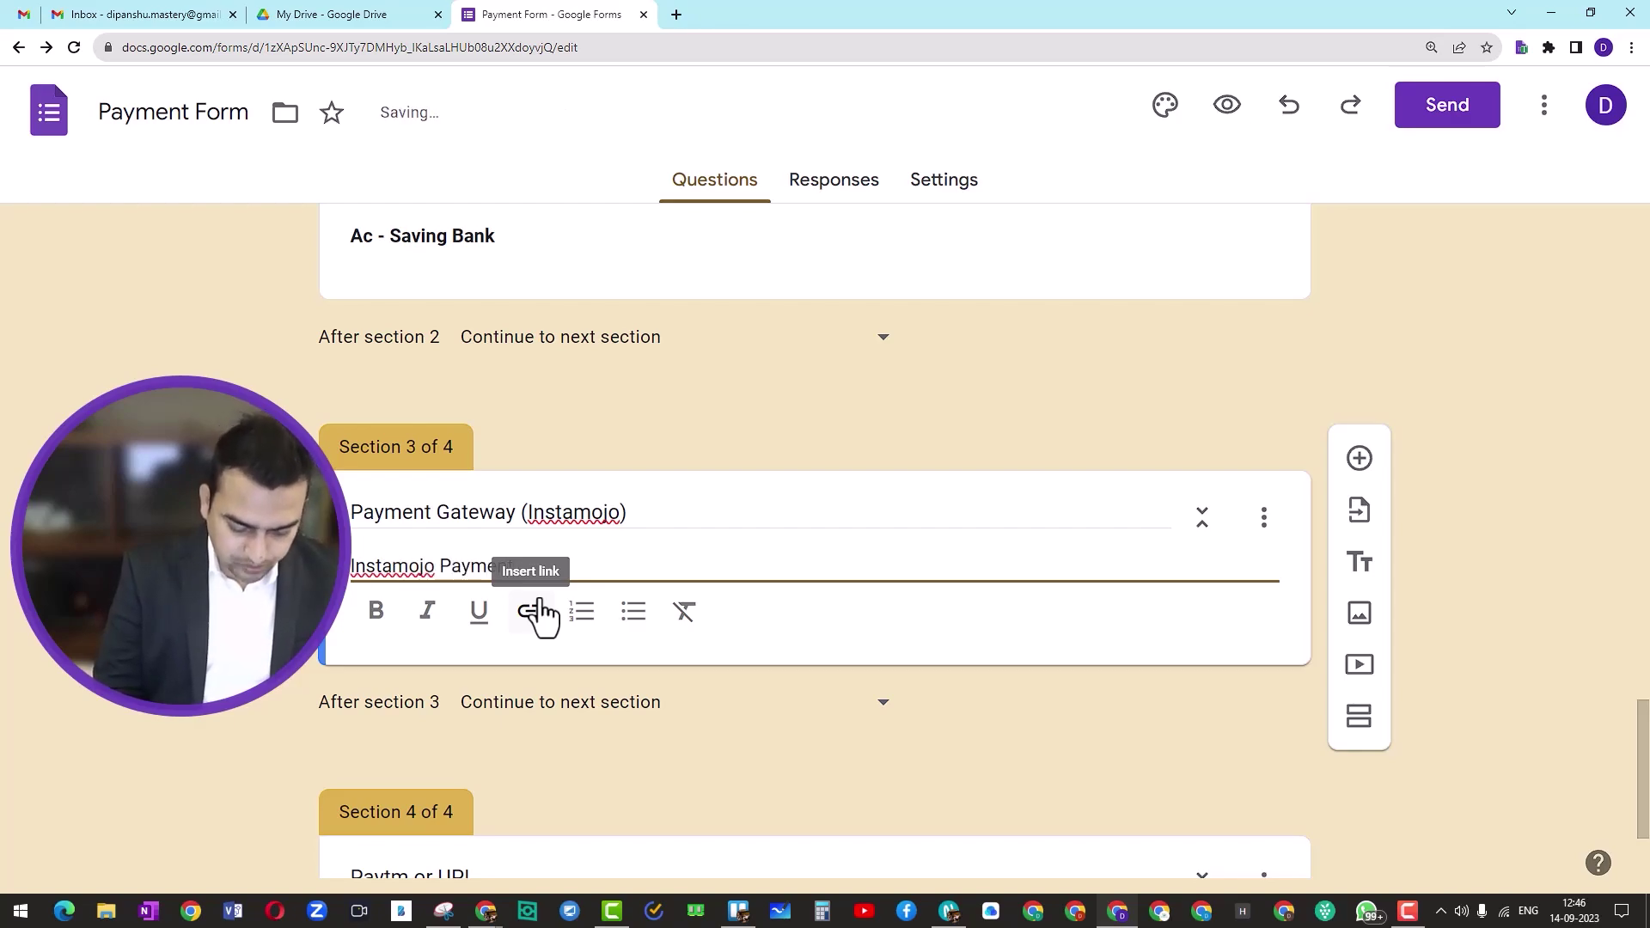
text(nk)
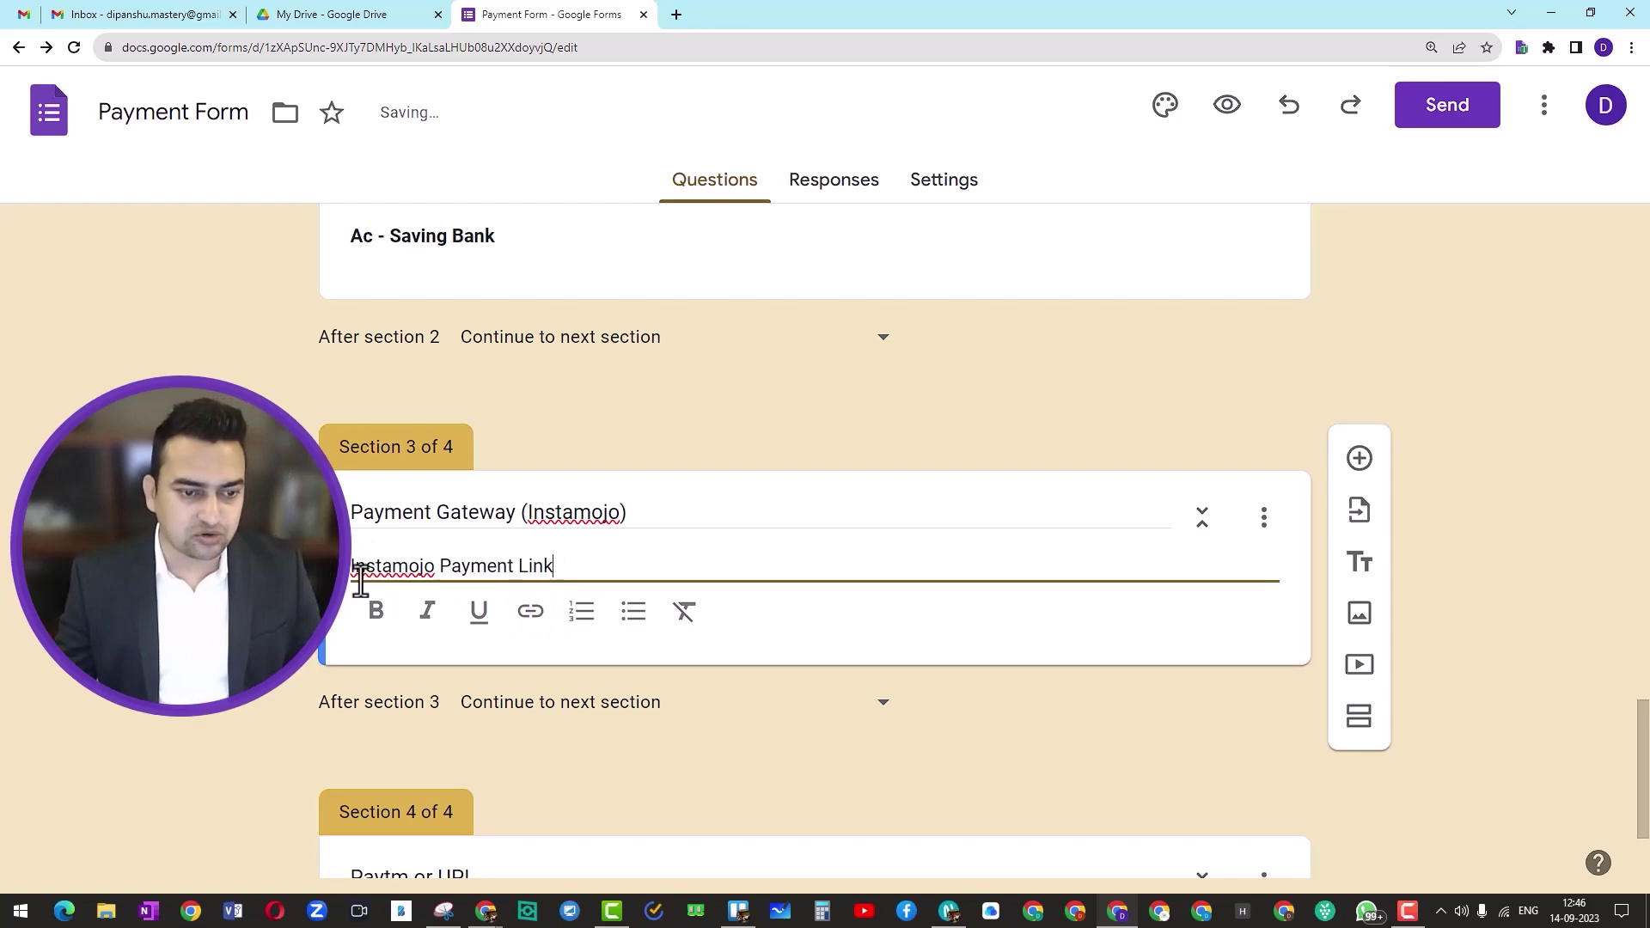
triple_click(354, 582)
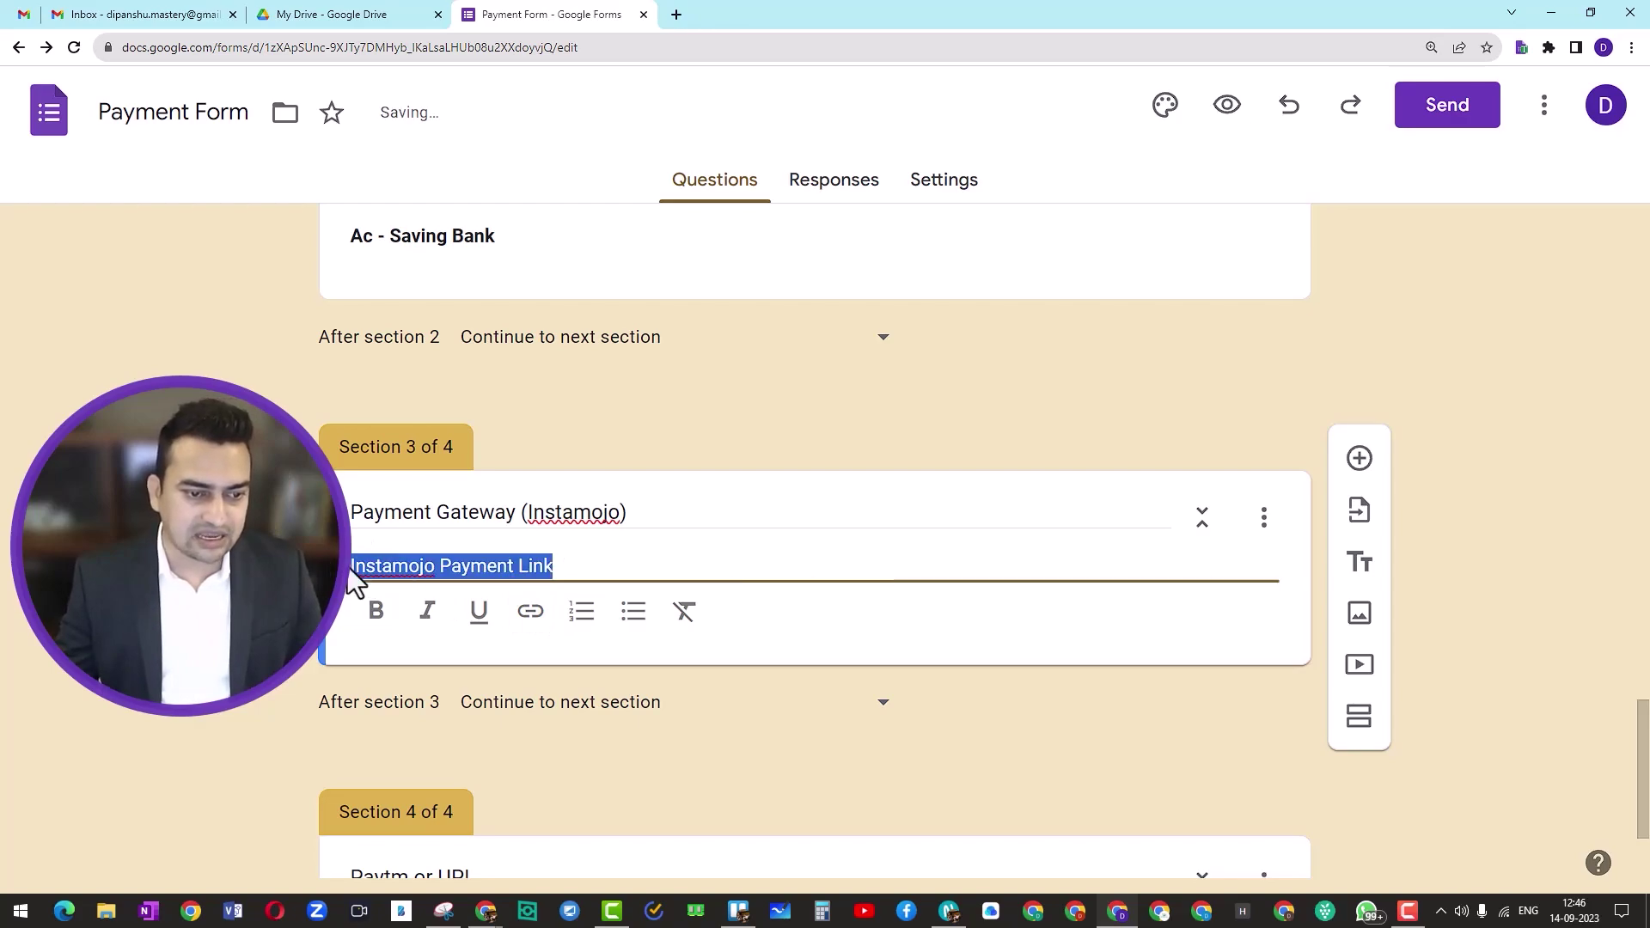
click(530, 612)
key(ctrl+v)
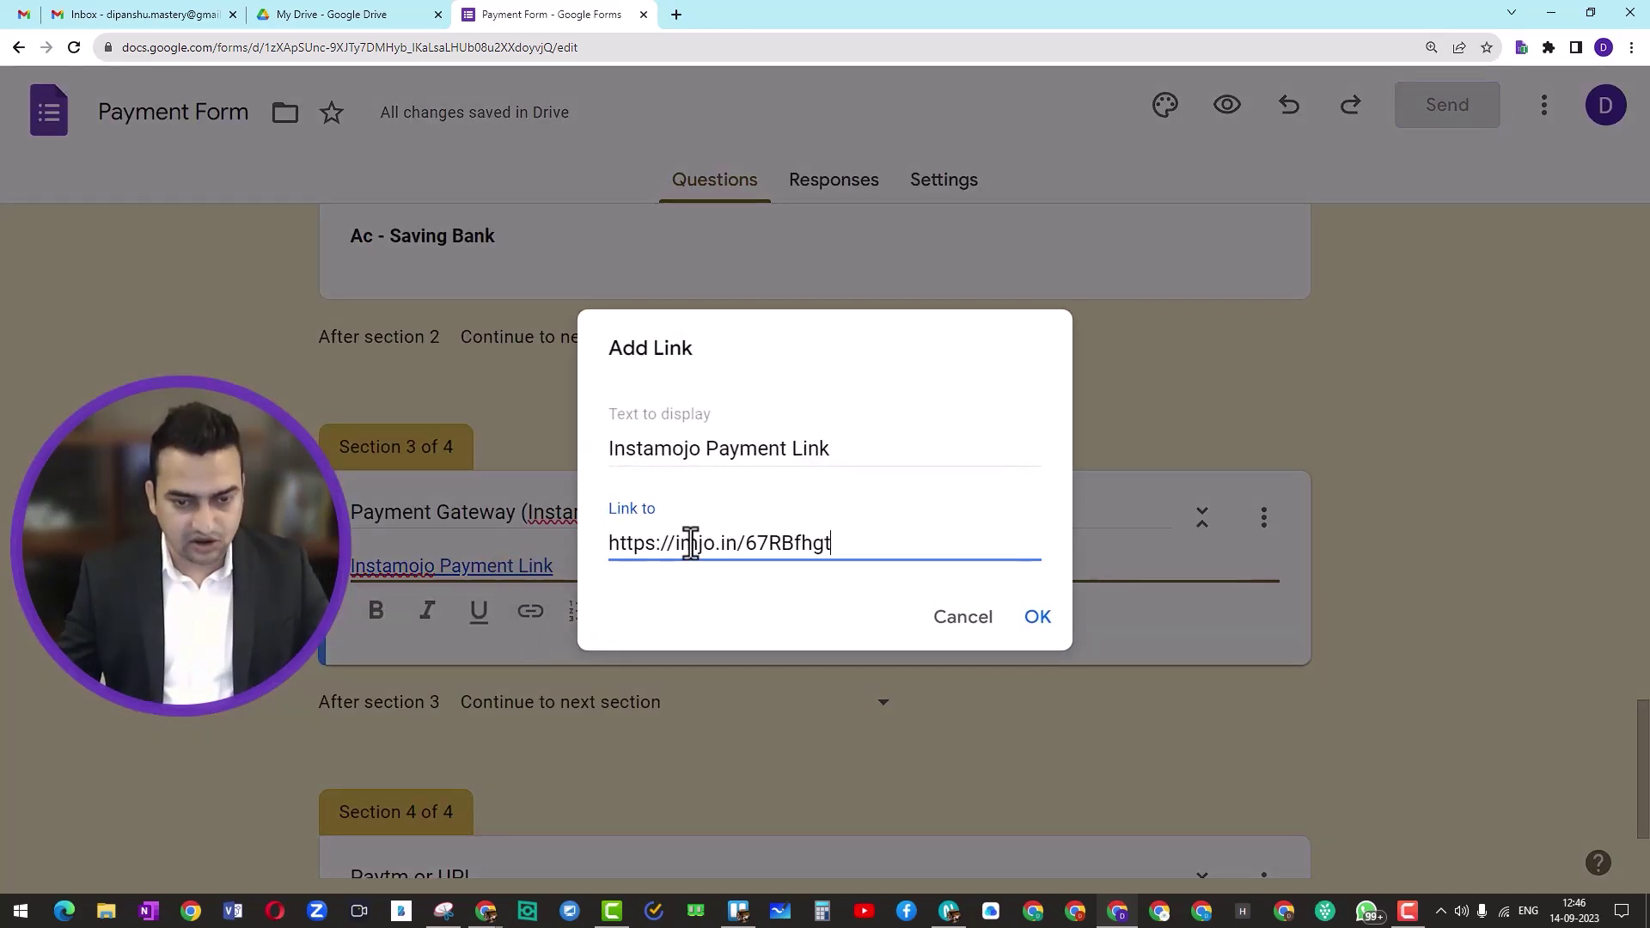
click(1037, 617)
Step: Keep section 3 continuing to the next section
click(640, 701)
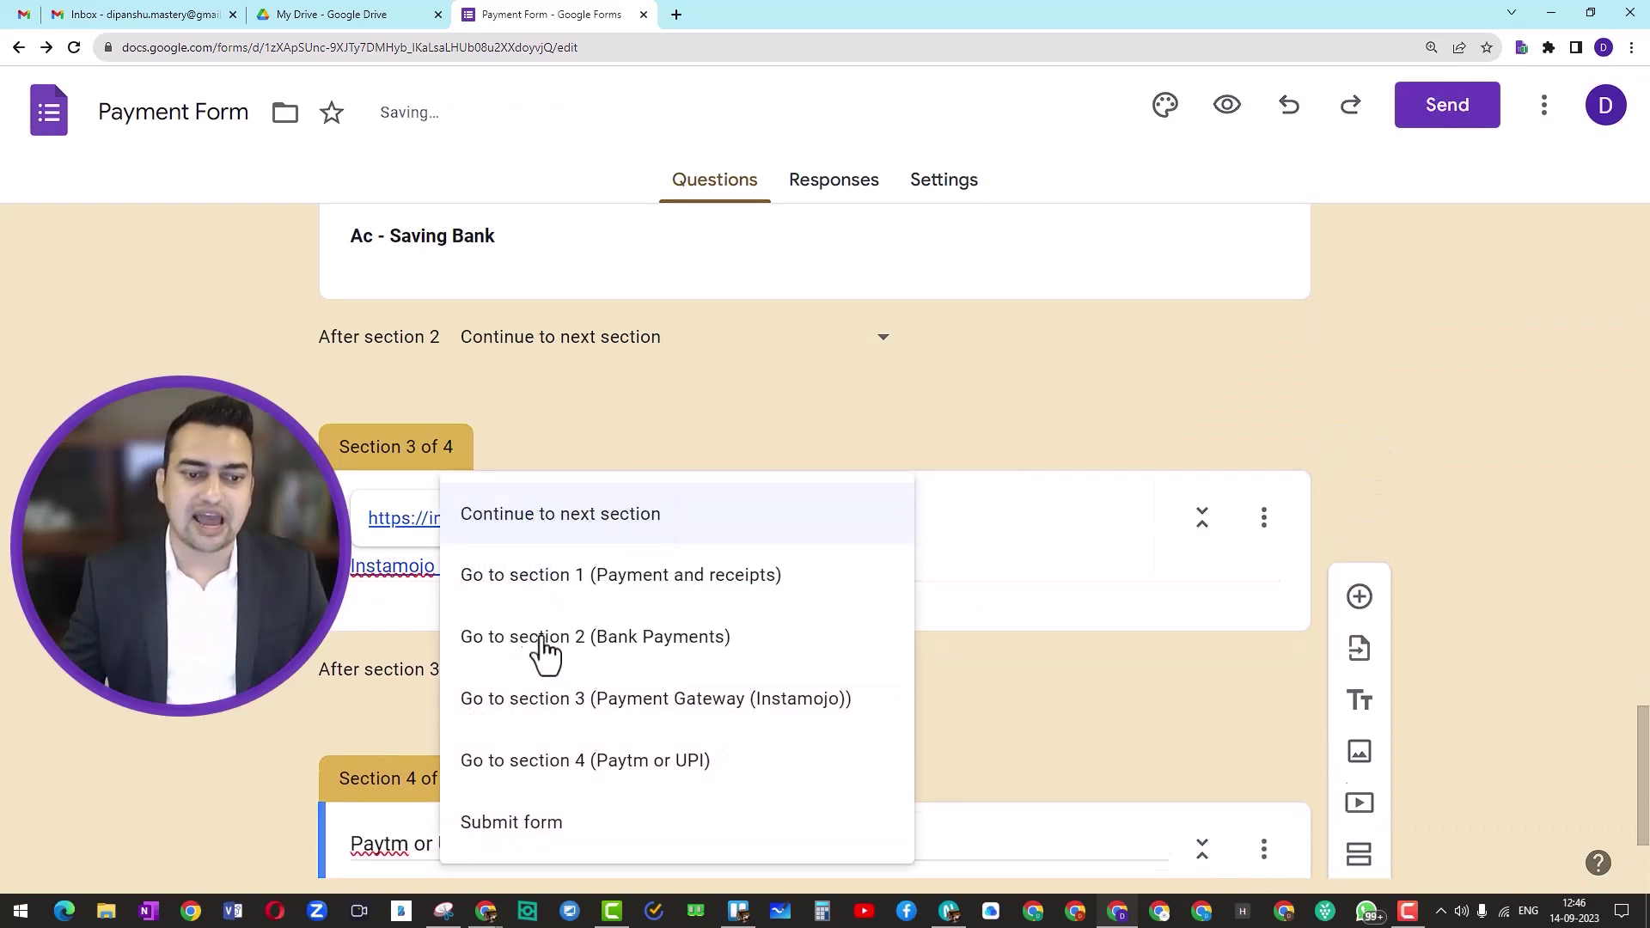
click(352, 583)
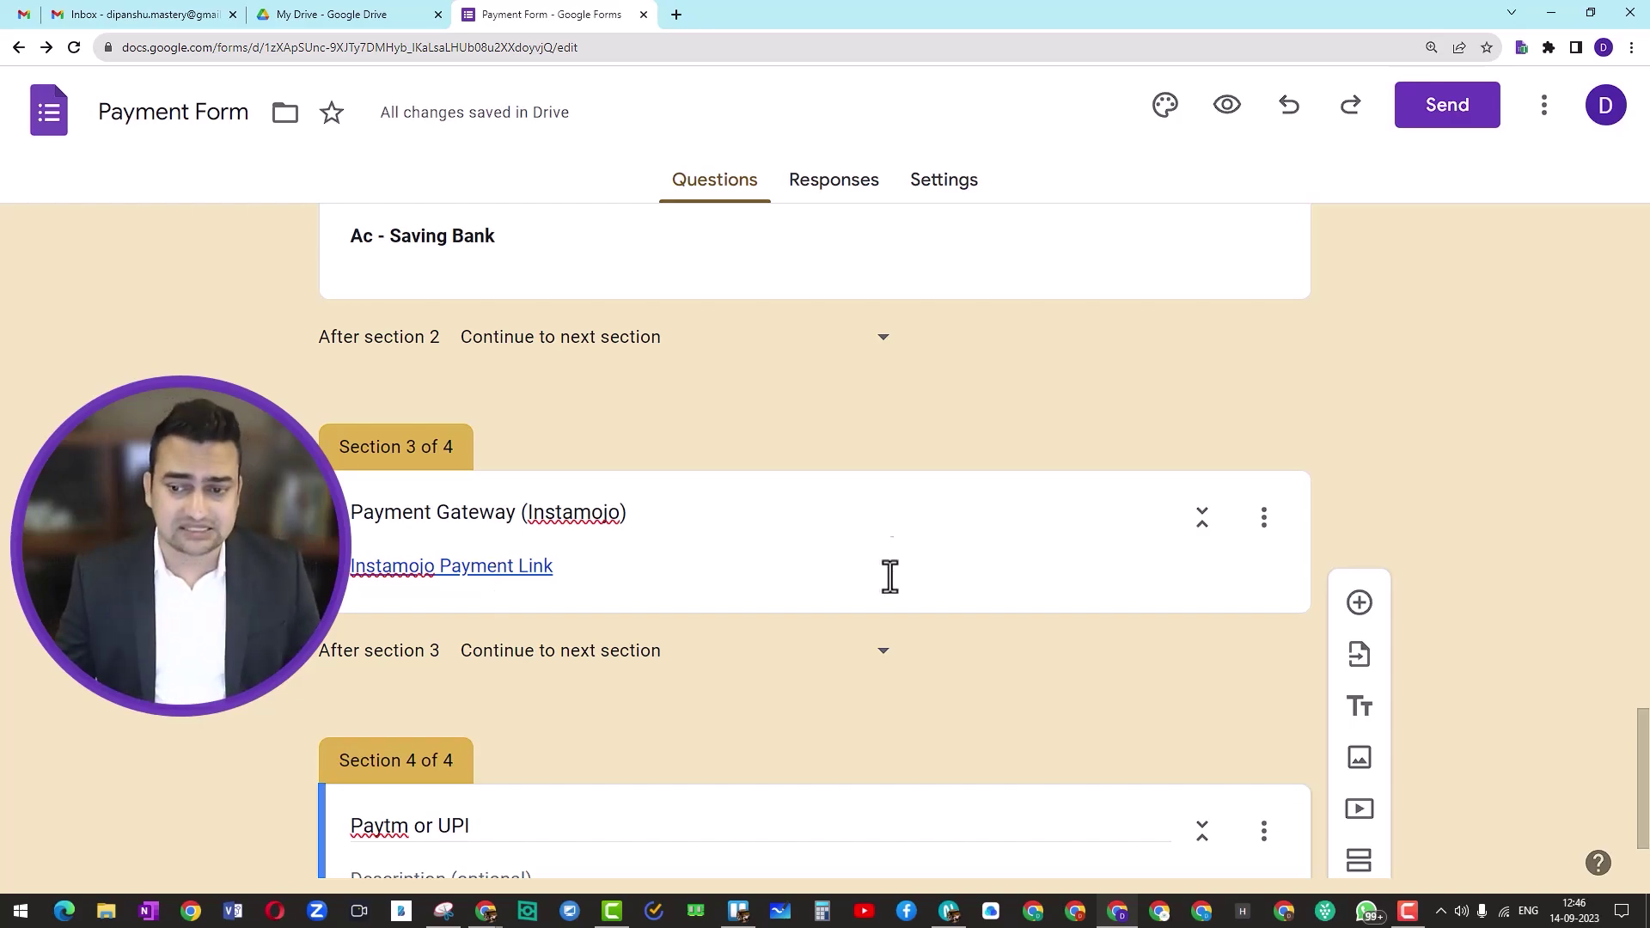
click(899, 515)
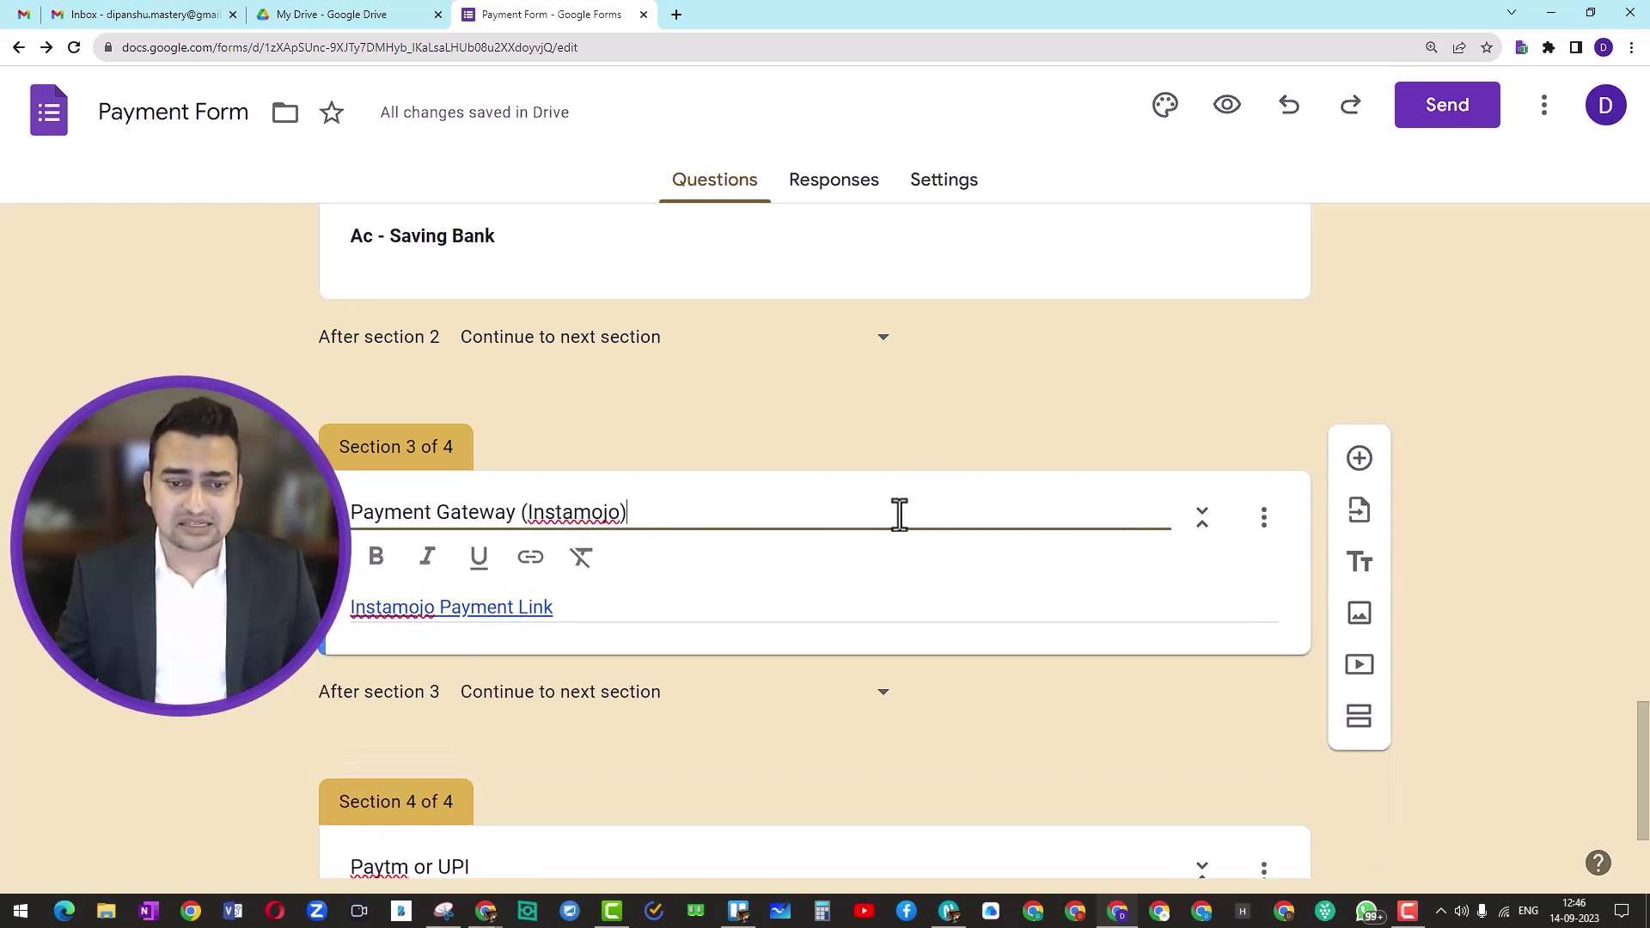
Step: Upload 'QR CODE for Payment Gateway.png' as an image in Section 3
click(1357, 615)
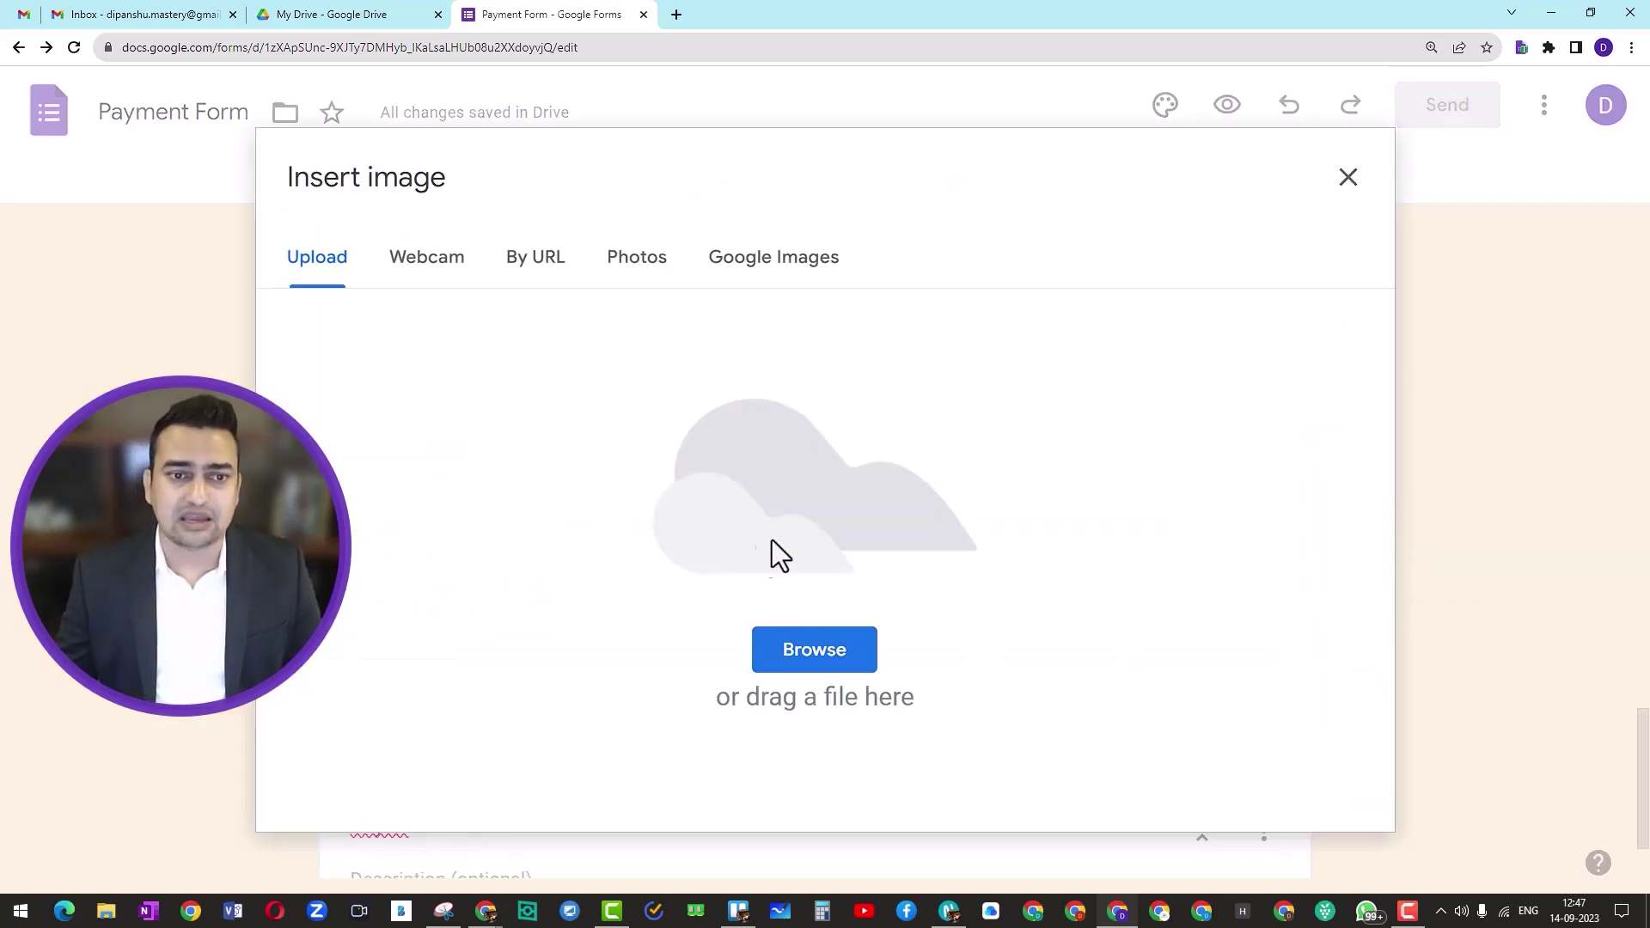
click(637, 271)
click(317, 269)
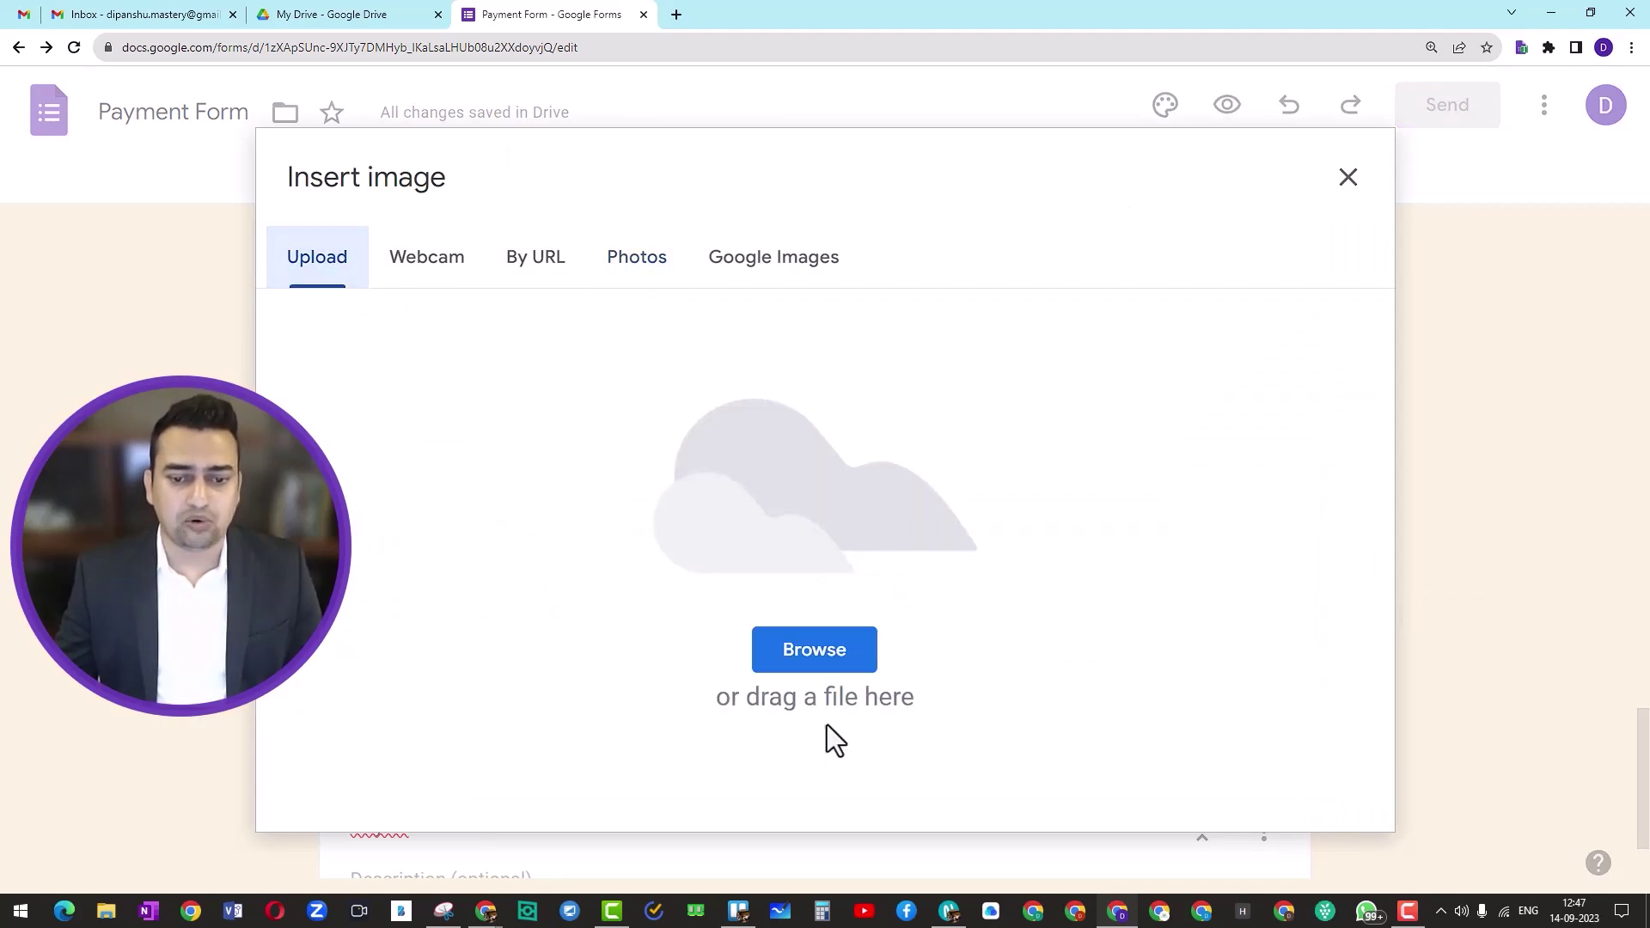
click(802, 664)
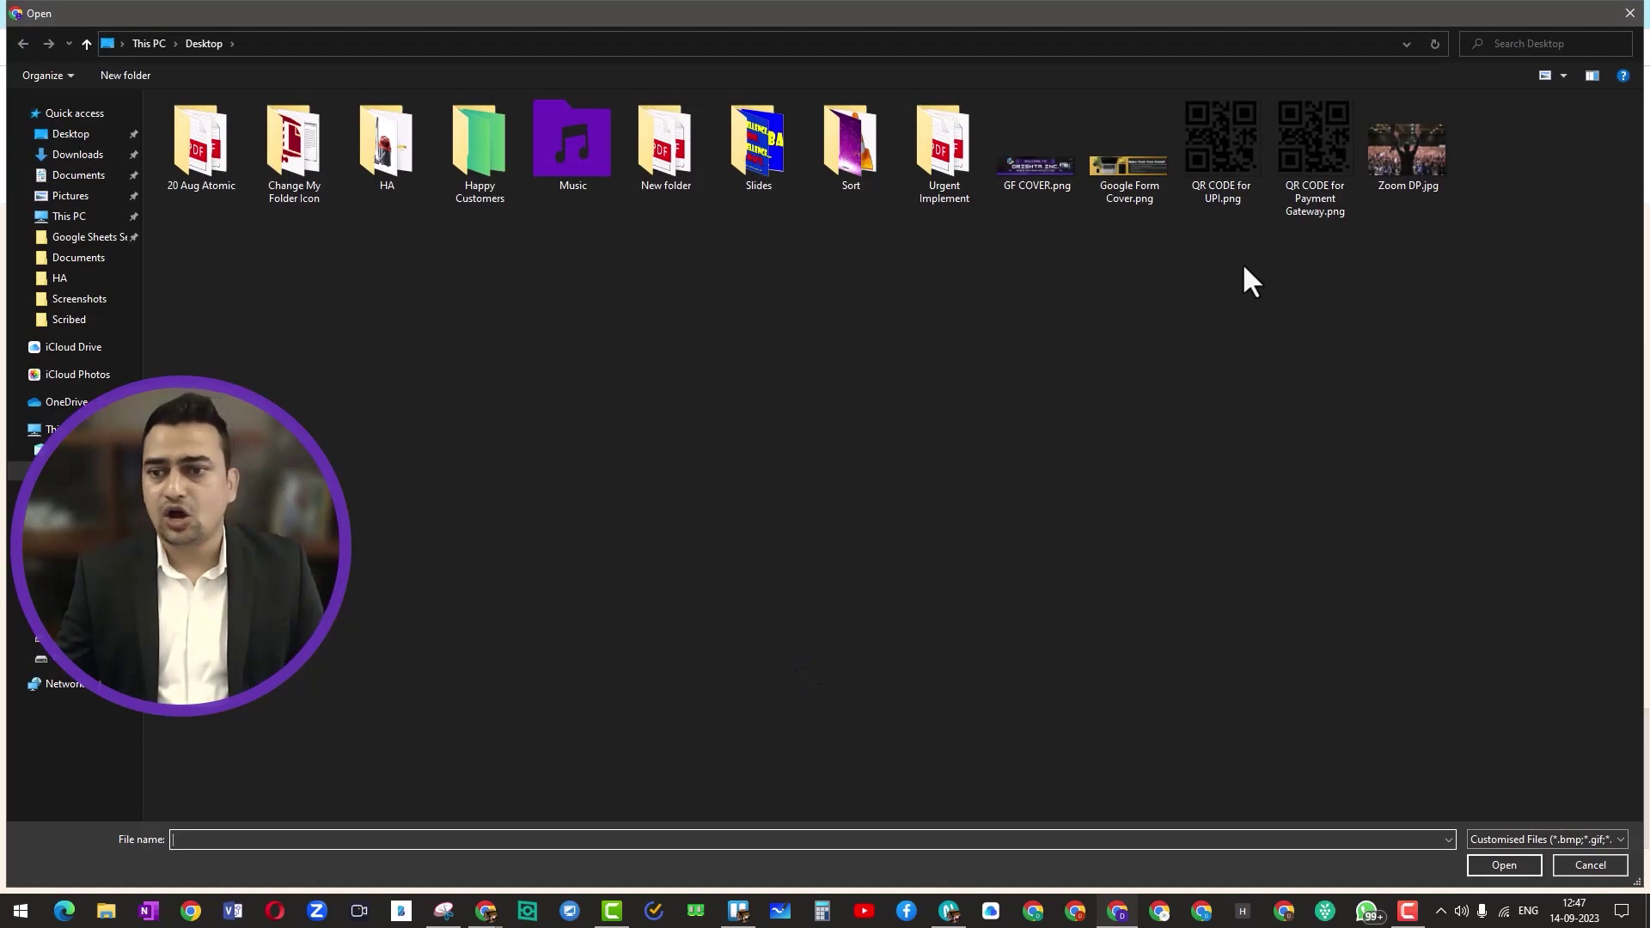
click(1306, 189)
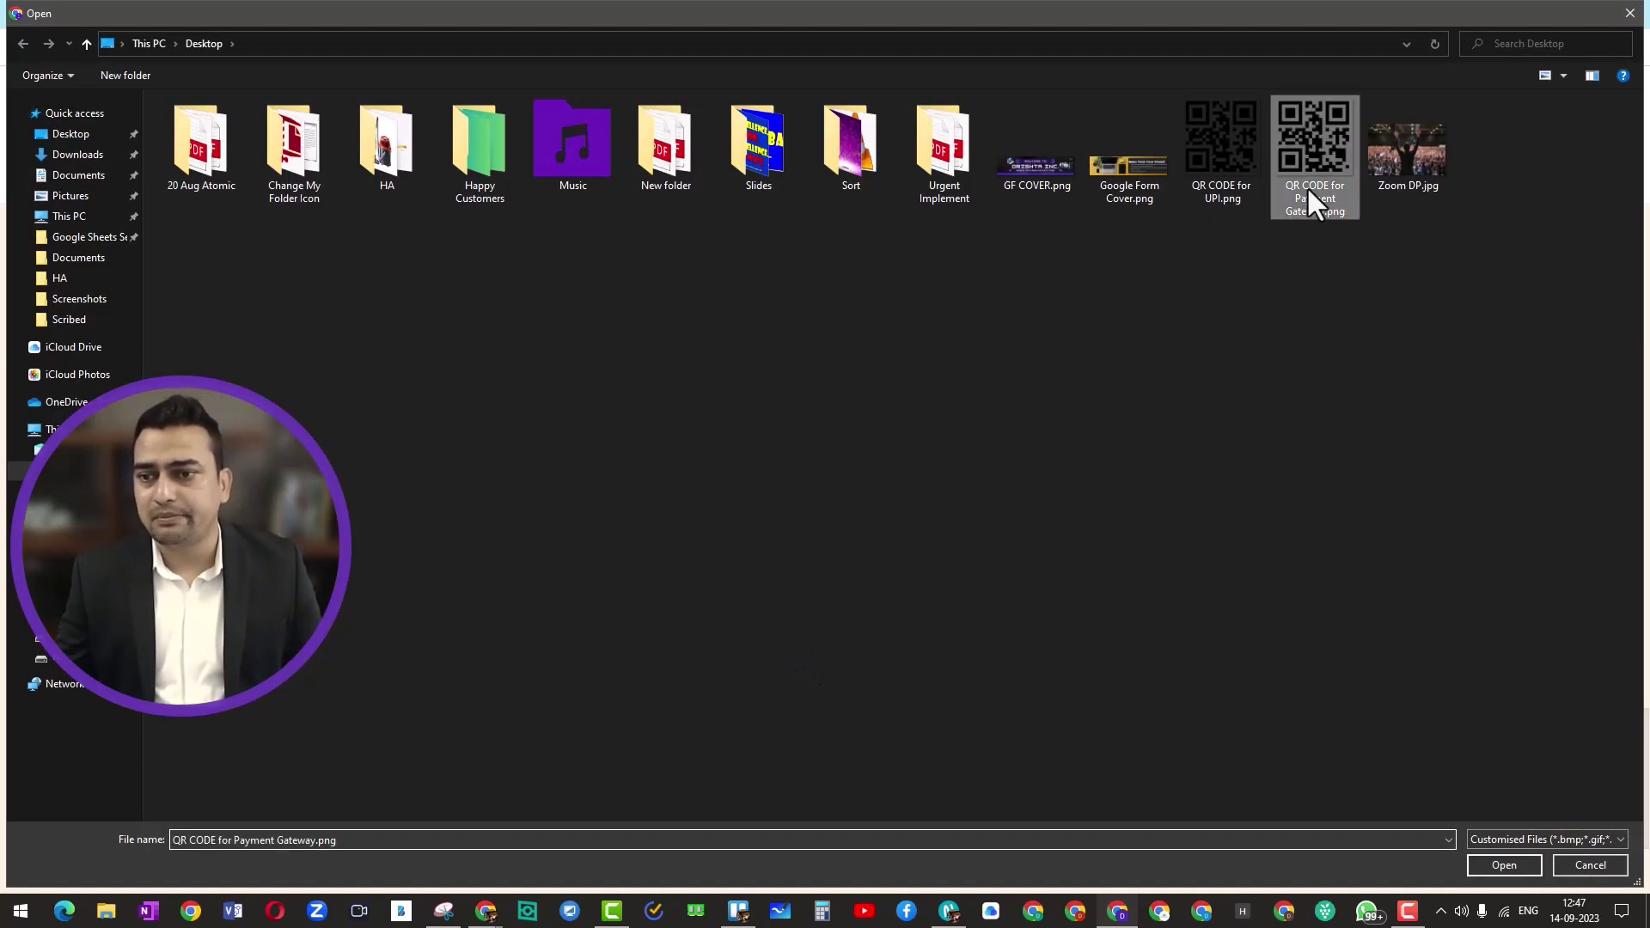
click(1503, 863)
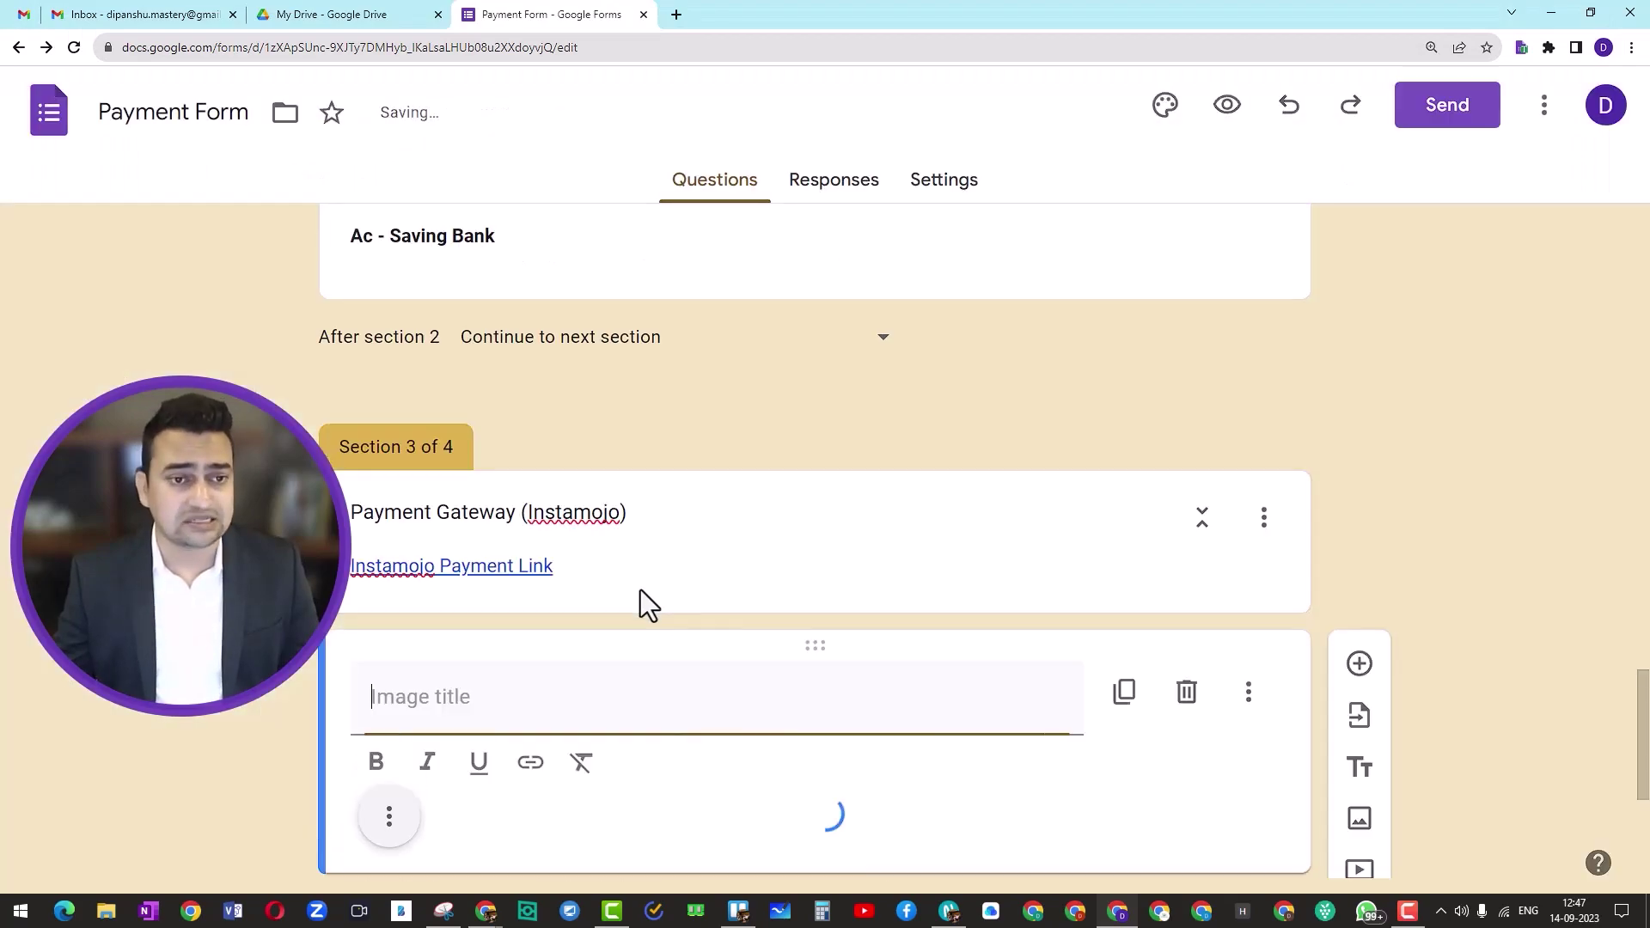
scroll(646, 591, down, 1)
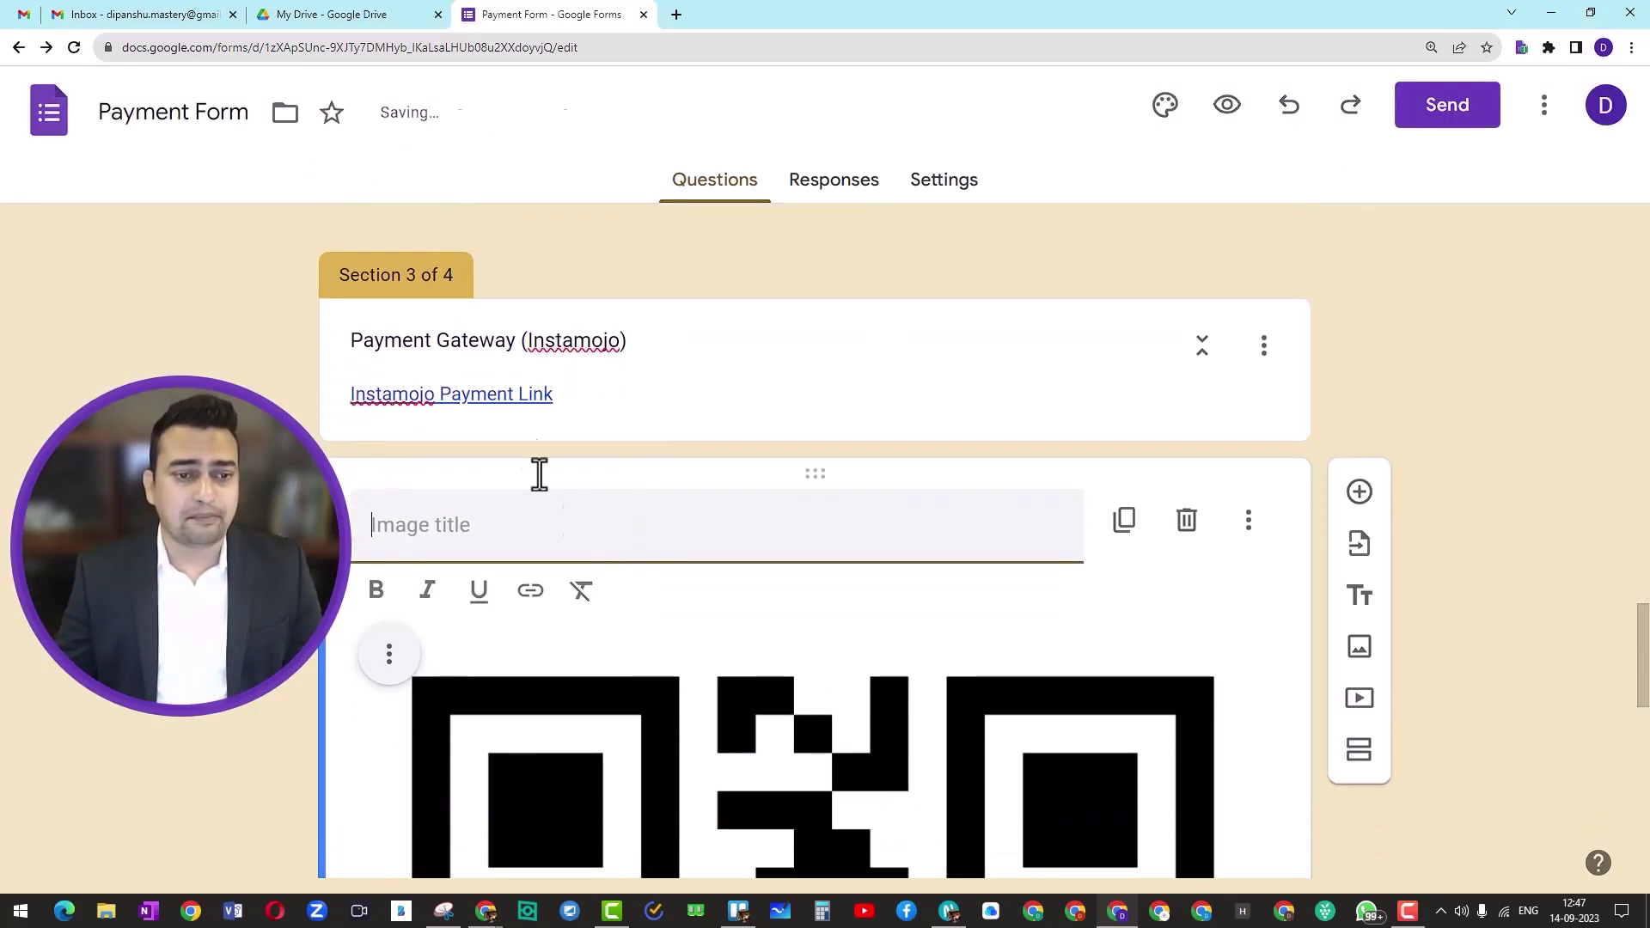
scroll(454, 483, down, 10)
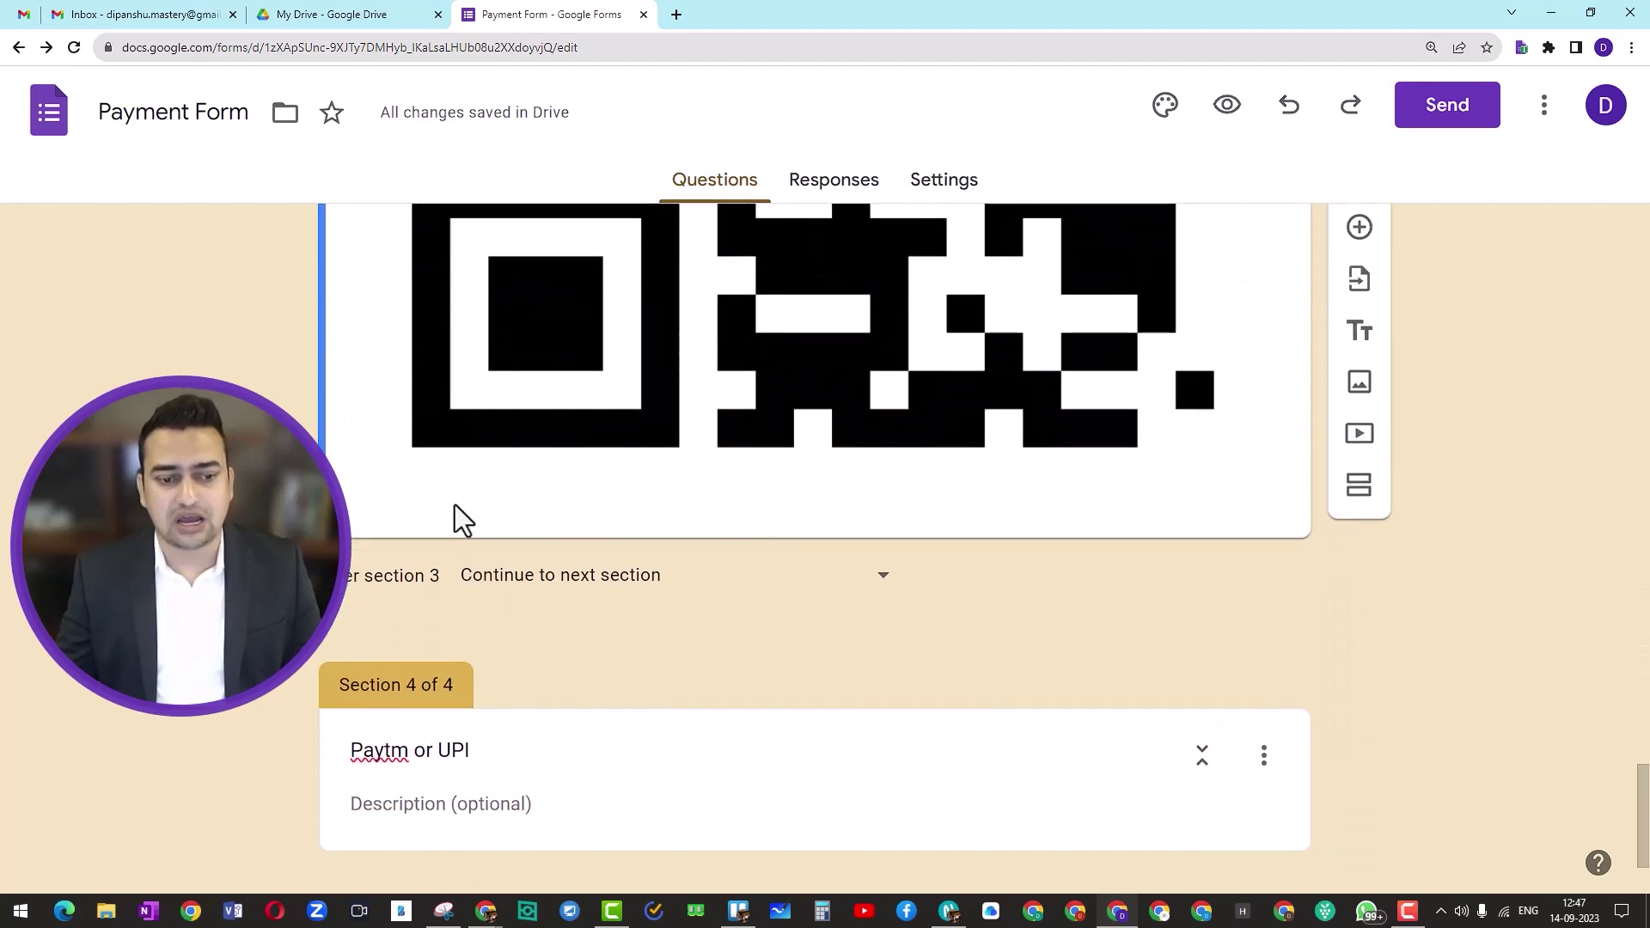
scroll(456, 516, up, 9)
scroll(461, 519, up, 1)
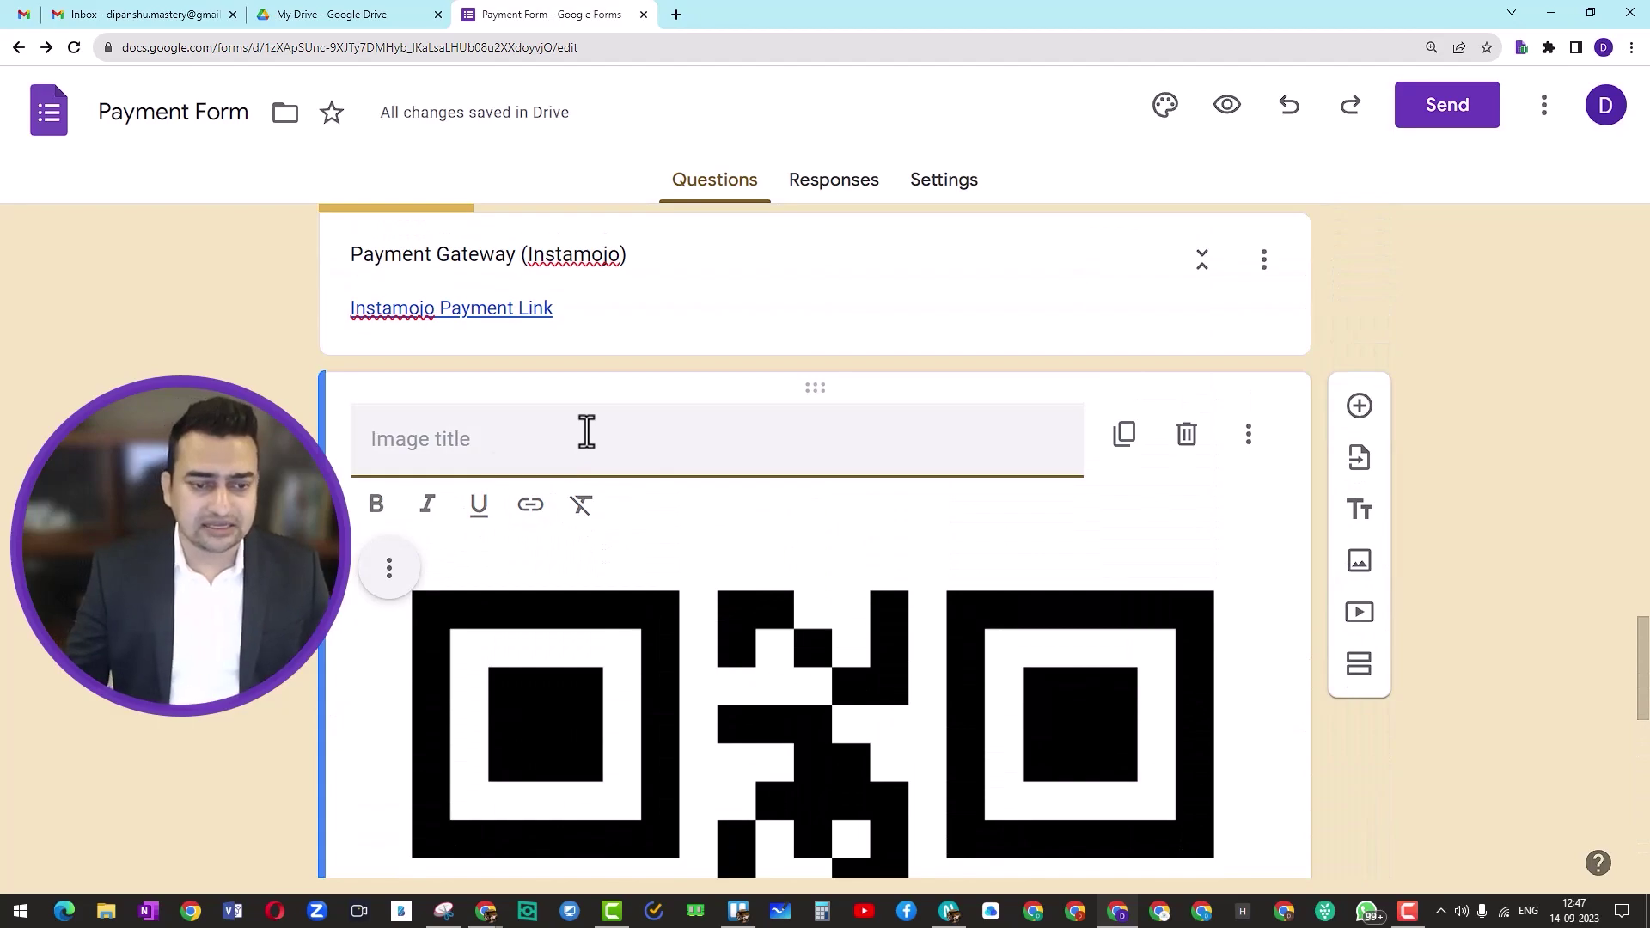
Step: Give the QR image the title 'QR Code for Payment Link'
text(QR)
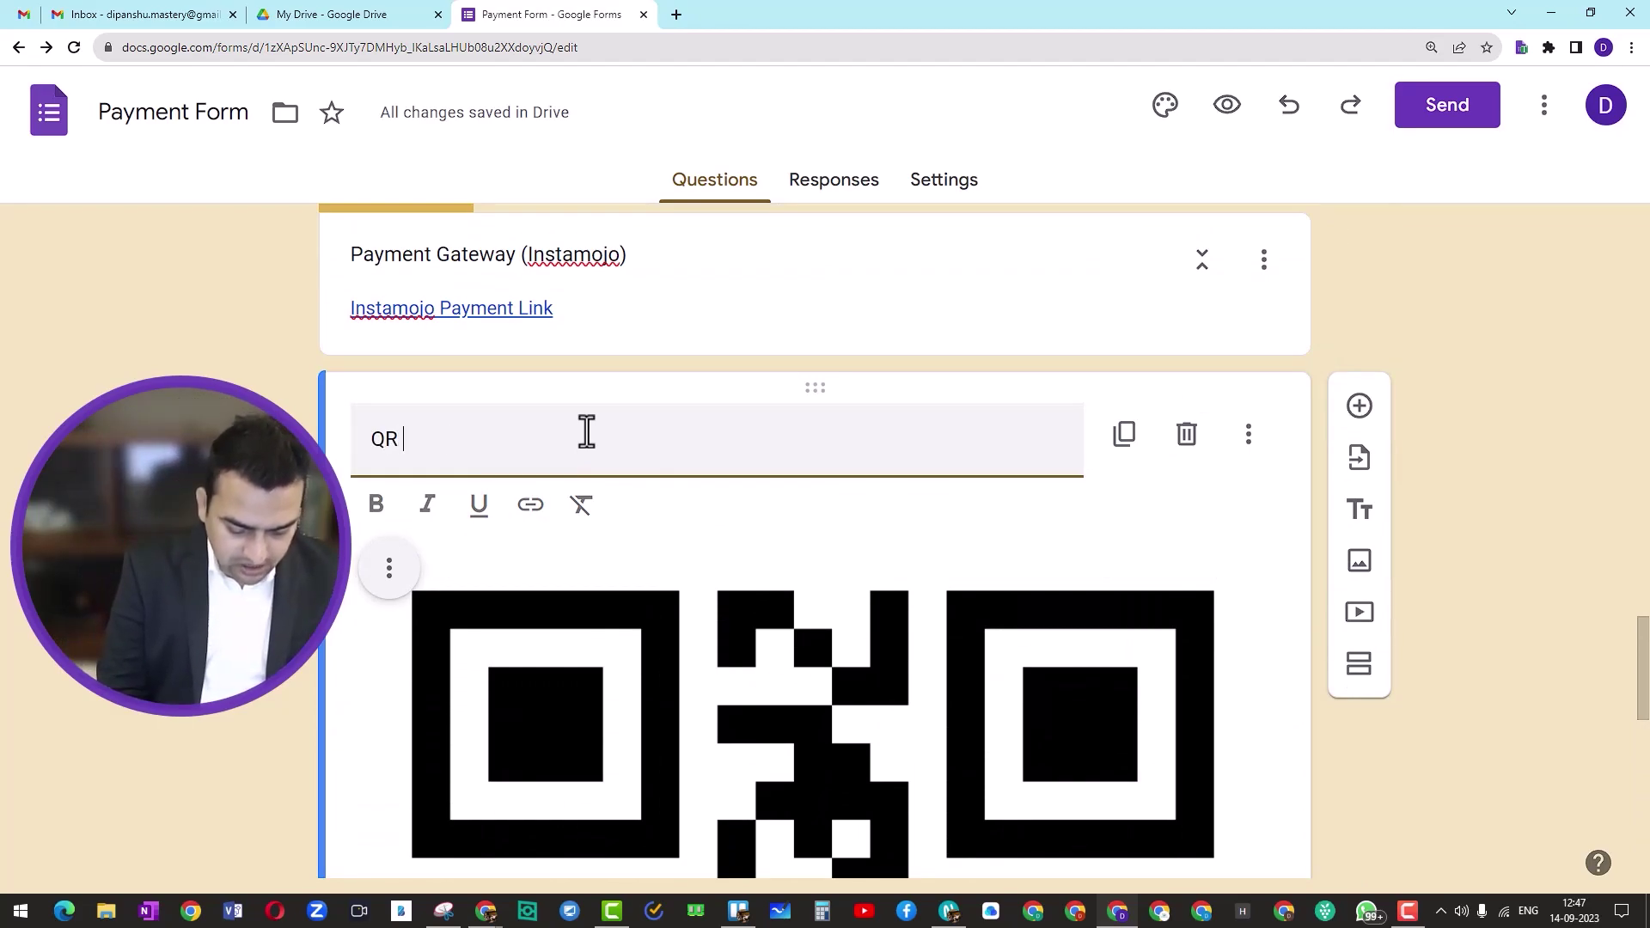
text( Code for )
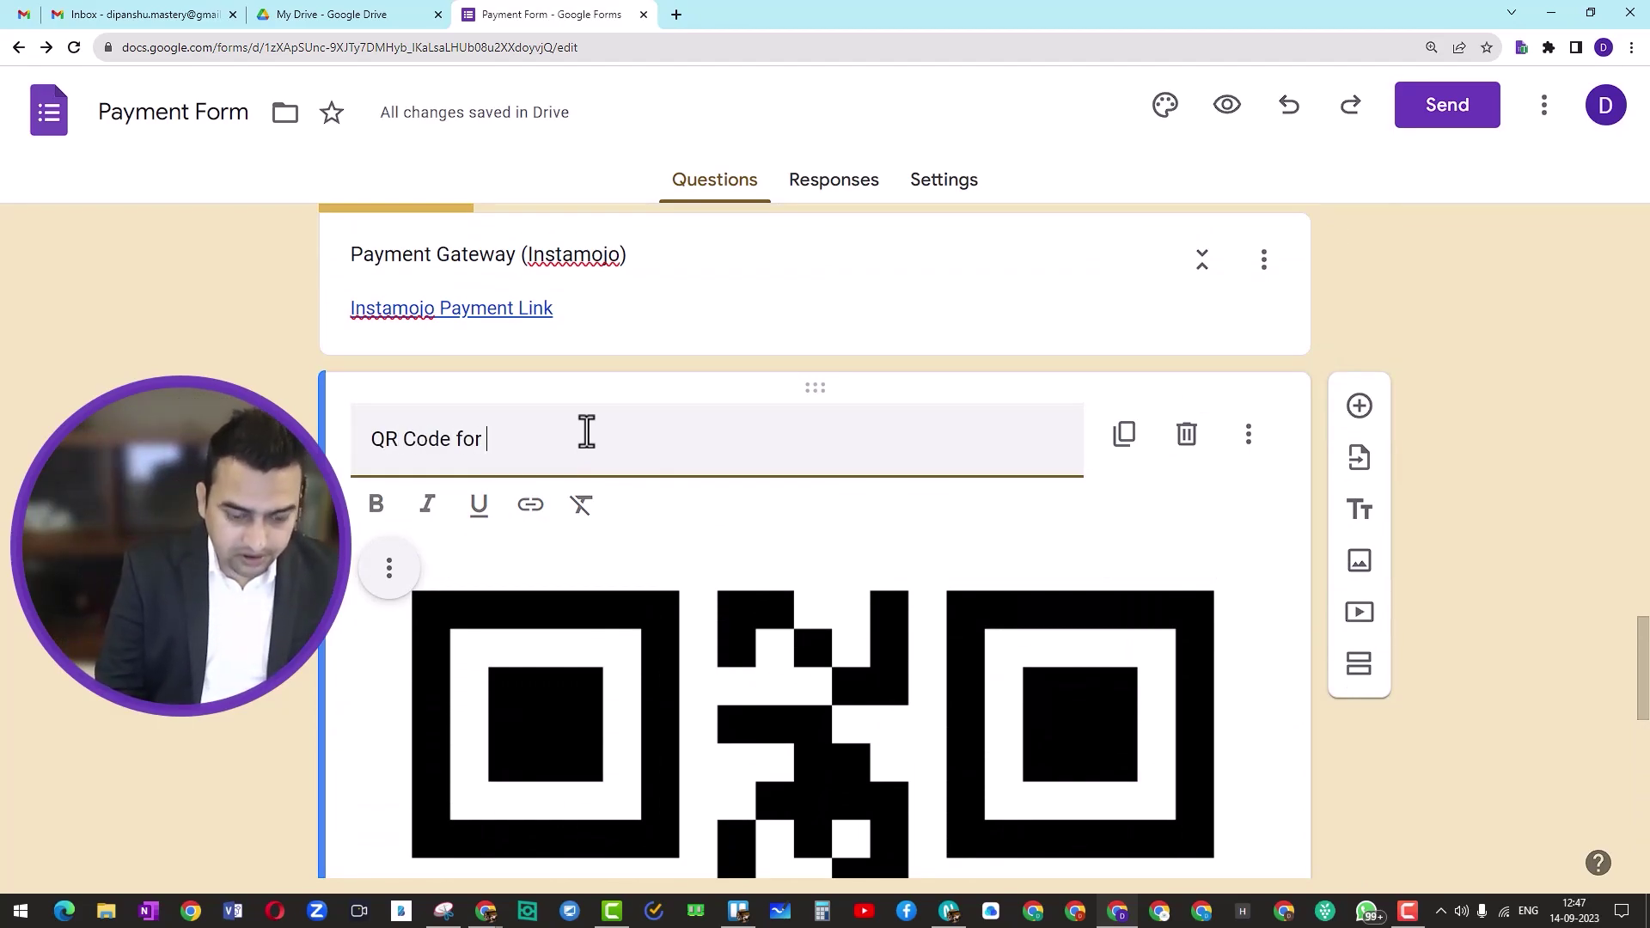
text(Payment L)
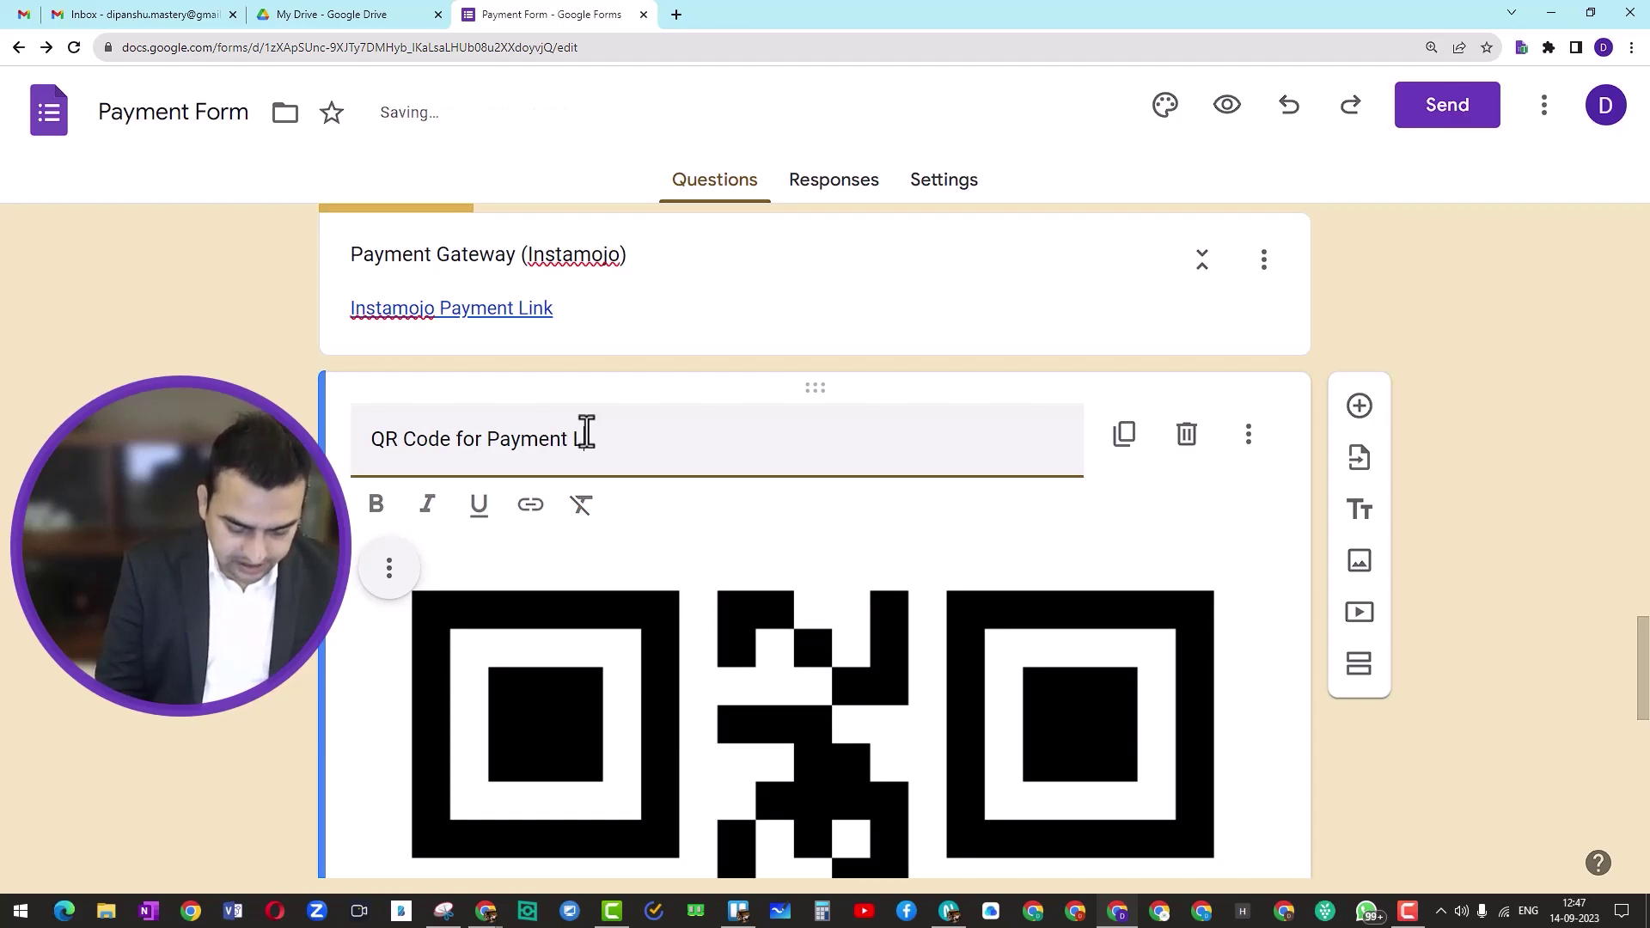
text(ink)
scroll(605, 442, down, 2)
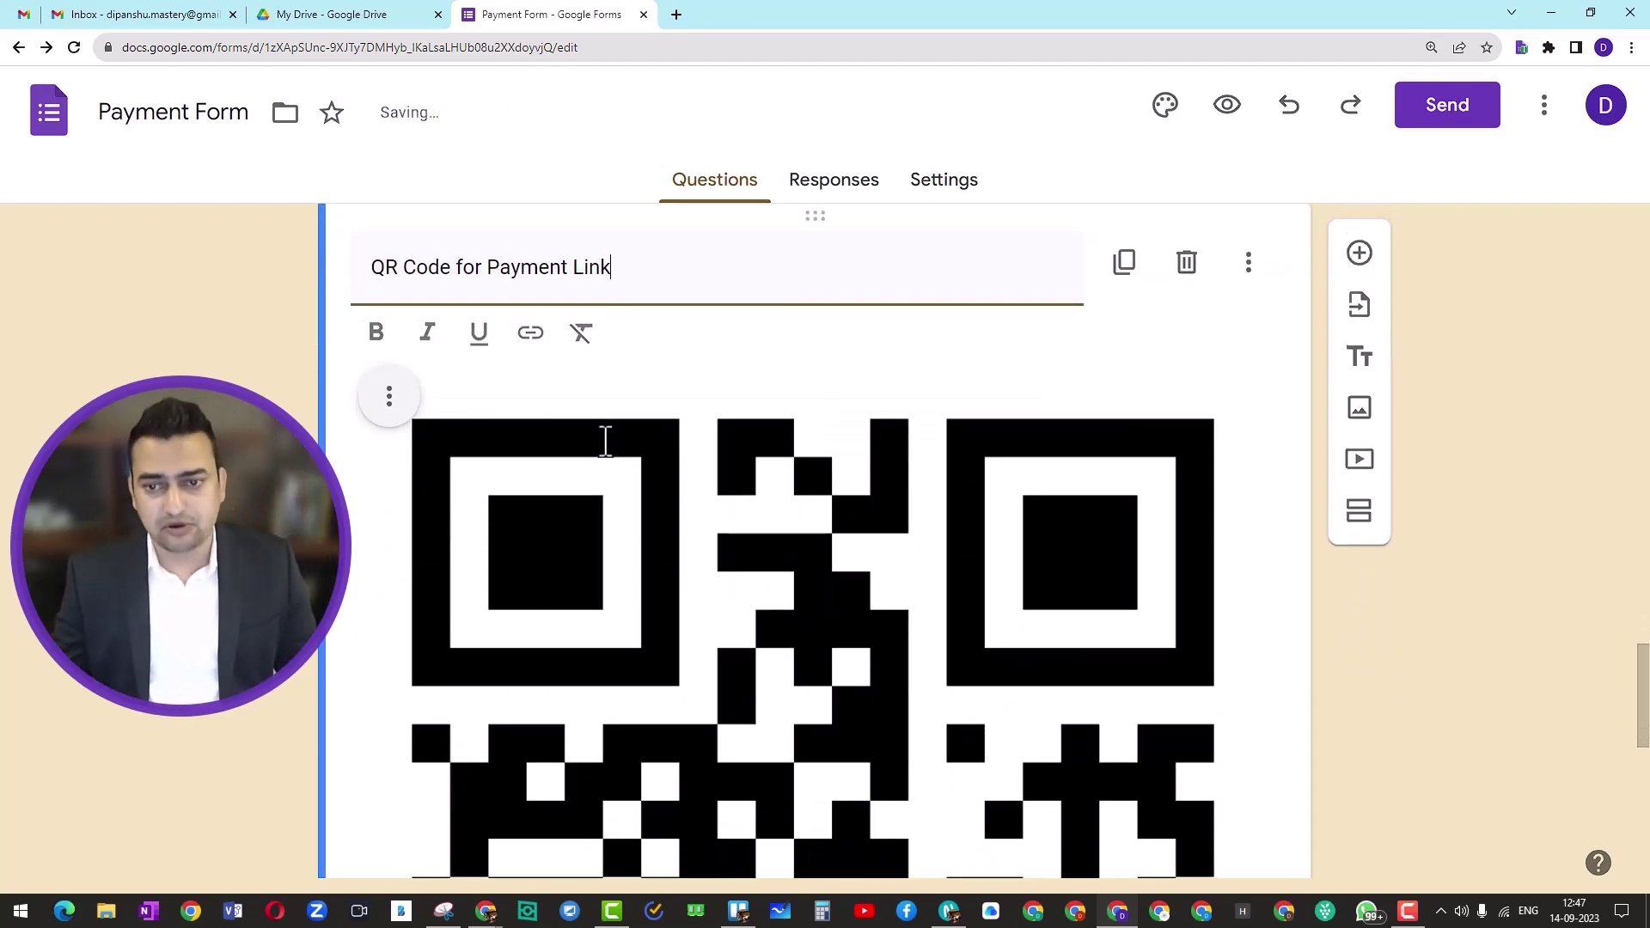
scroll(606, 439, up, 2)
scroll(605, 440, down, 1)
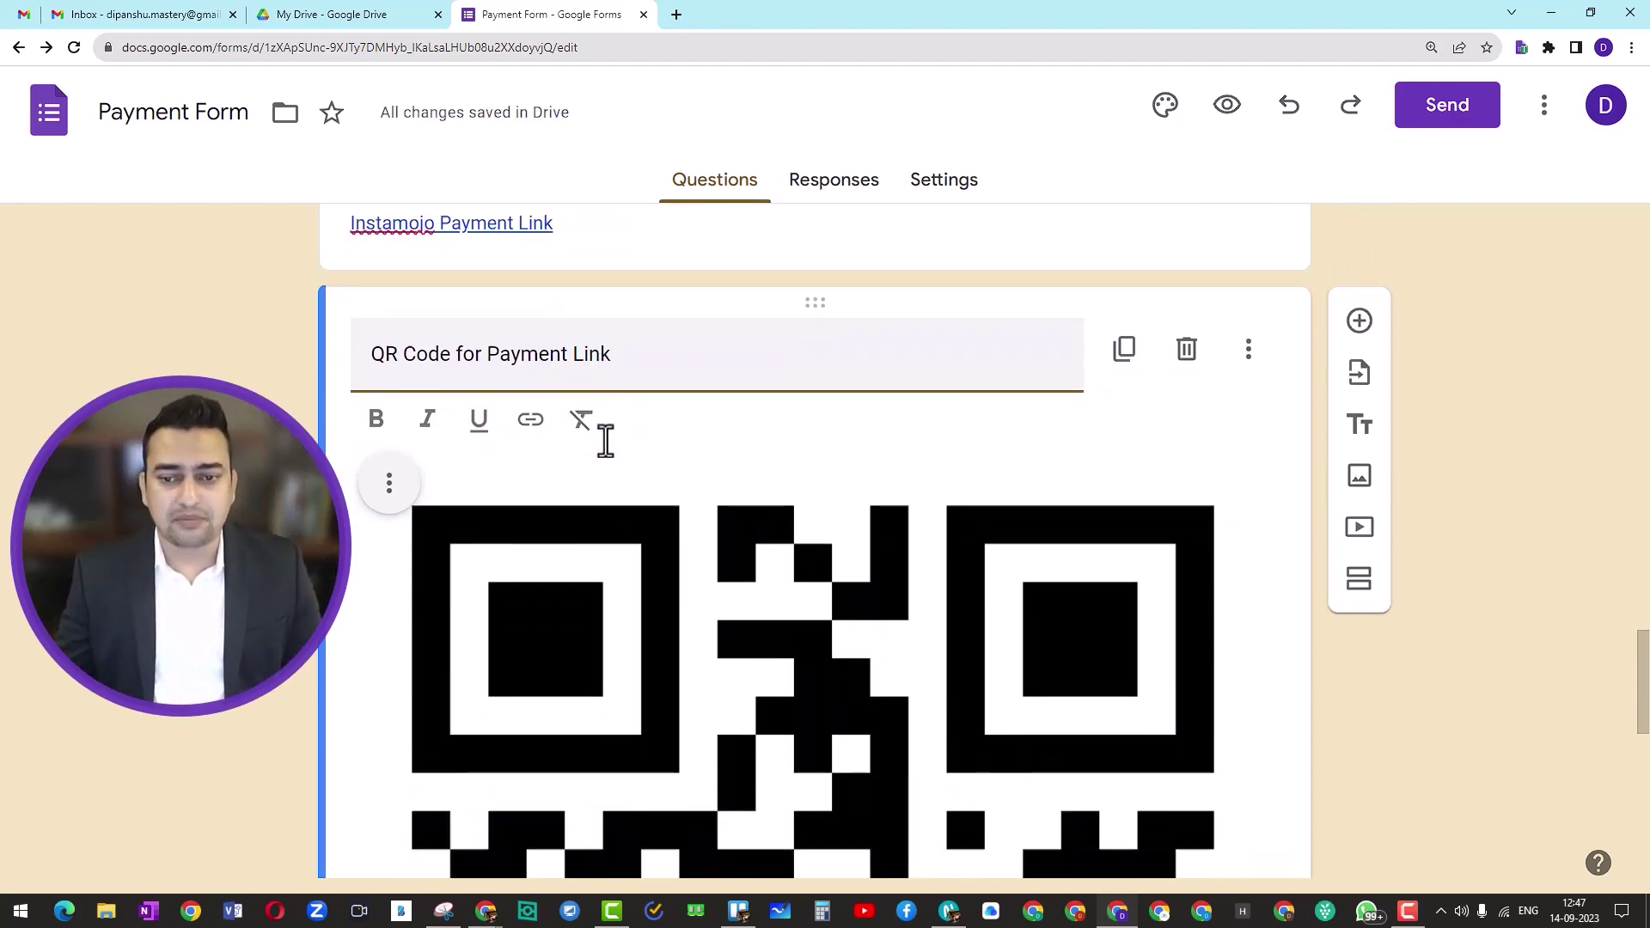
click(645, 587)
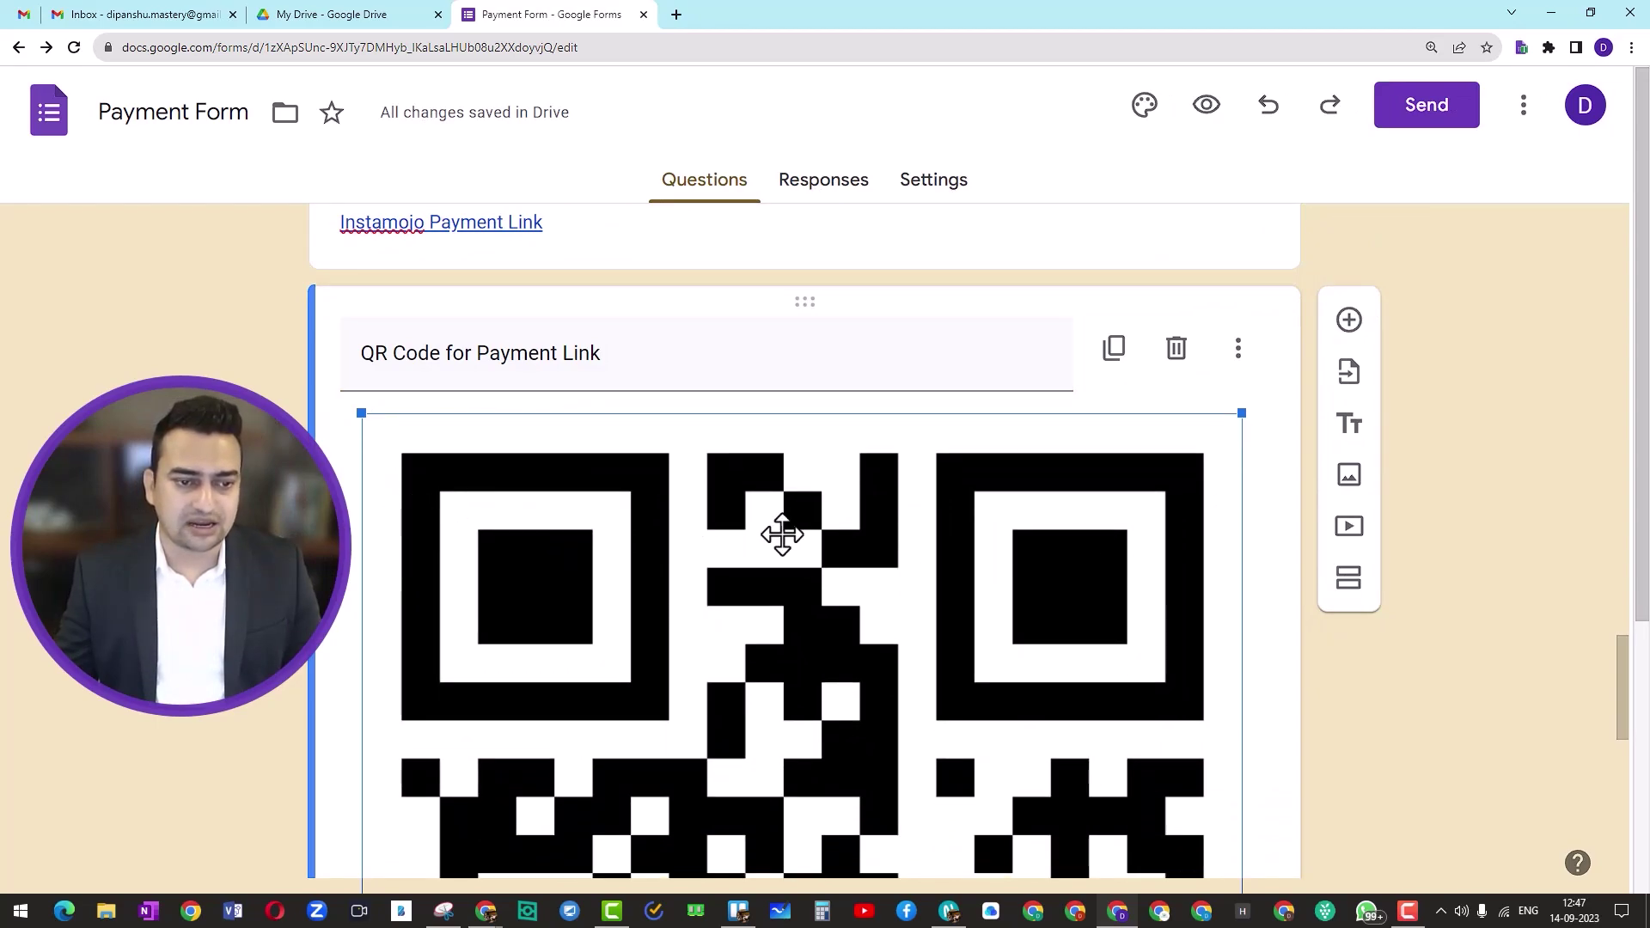
Step: Centre the QR code image in its card and shrink it to a small size
click(1282, 512)
mouse_move(718, 515)
click(389, 439)
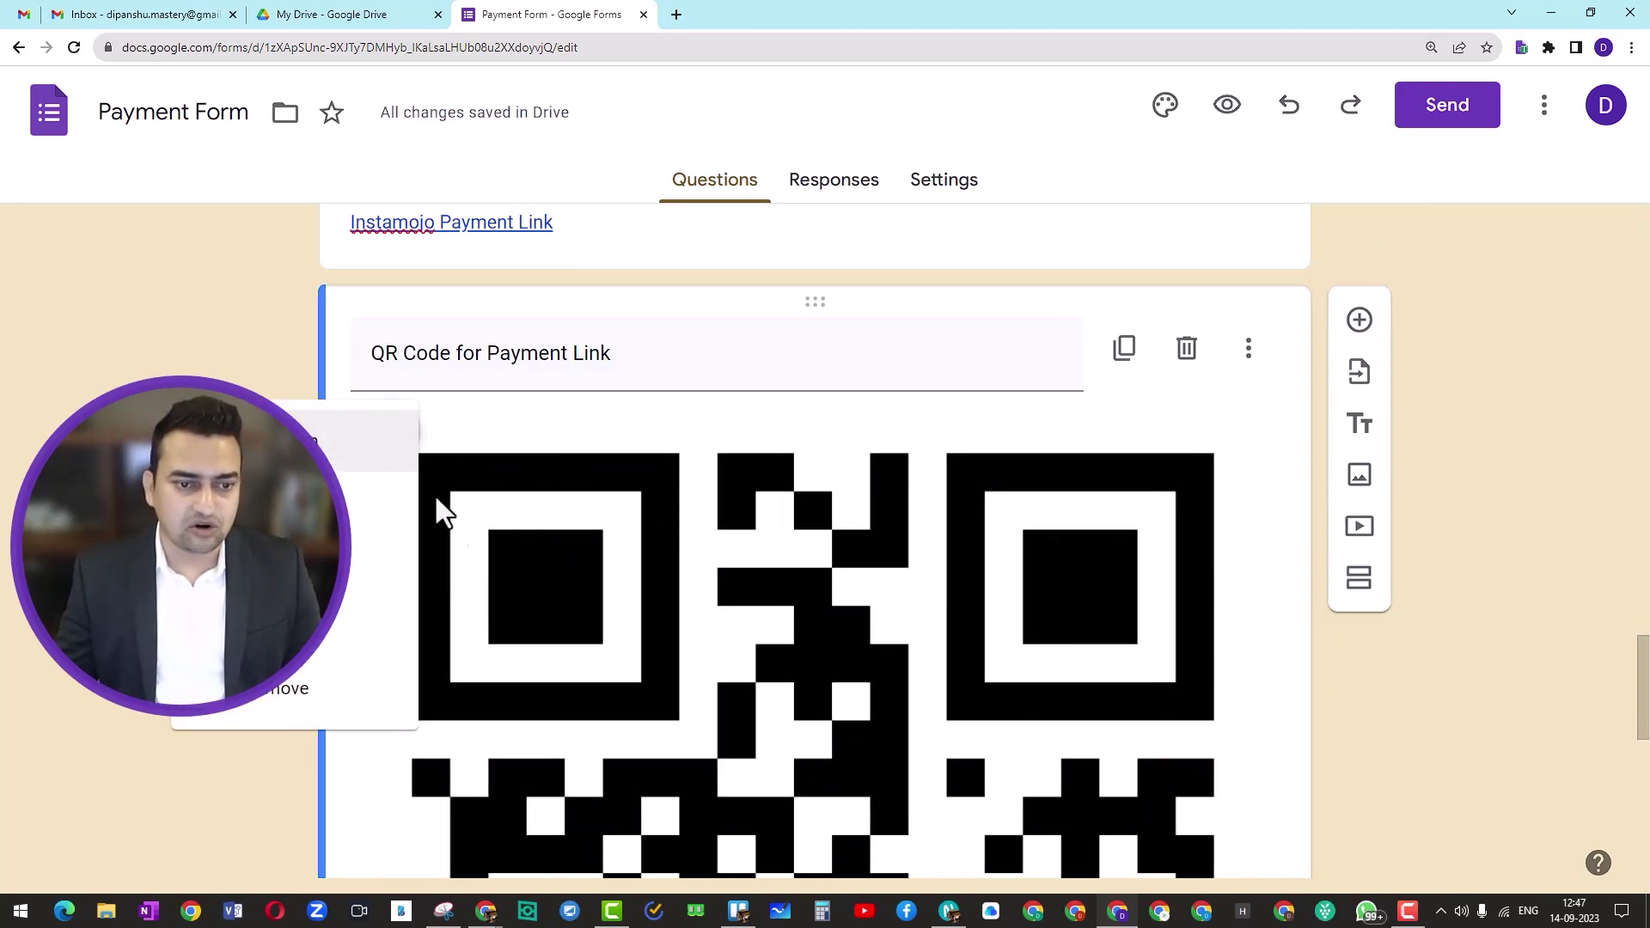
click(378, 502)
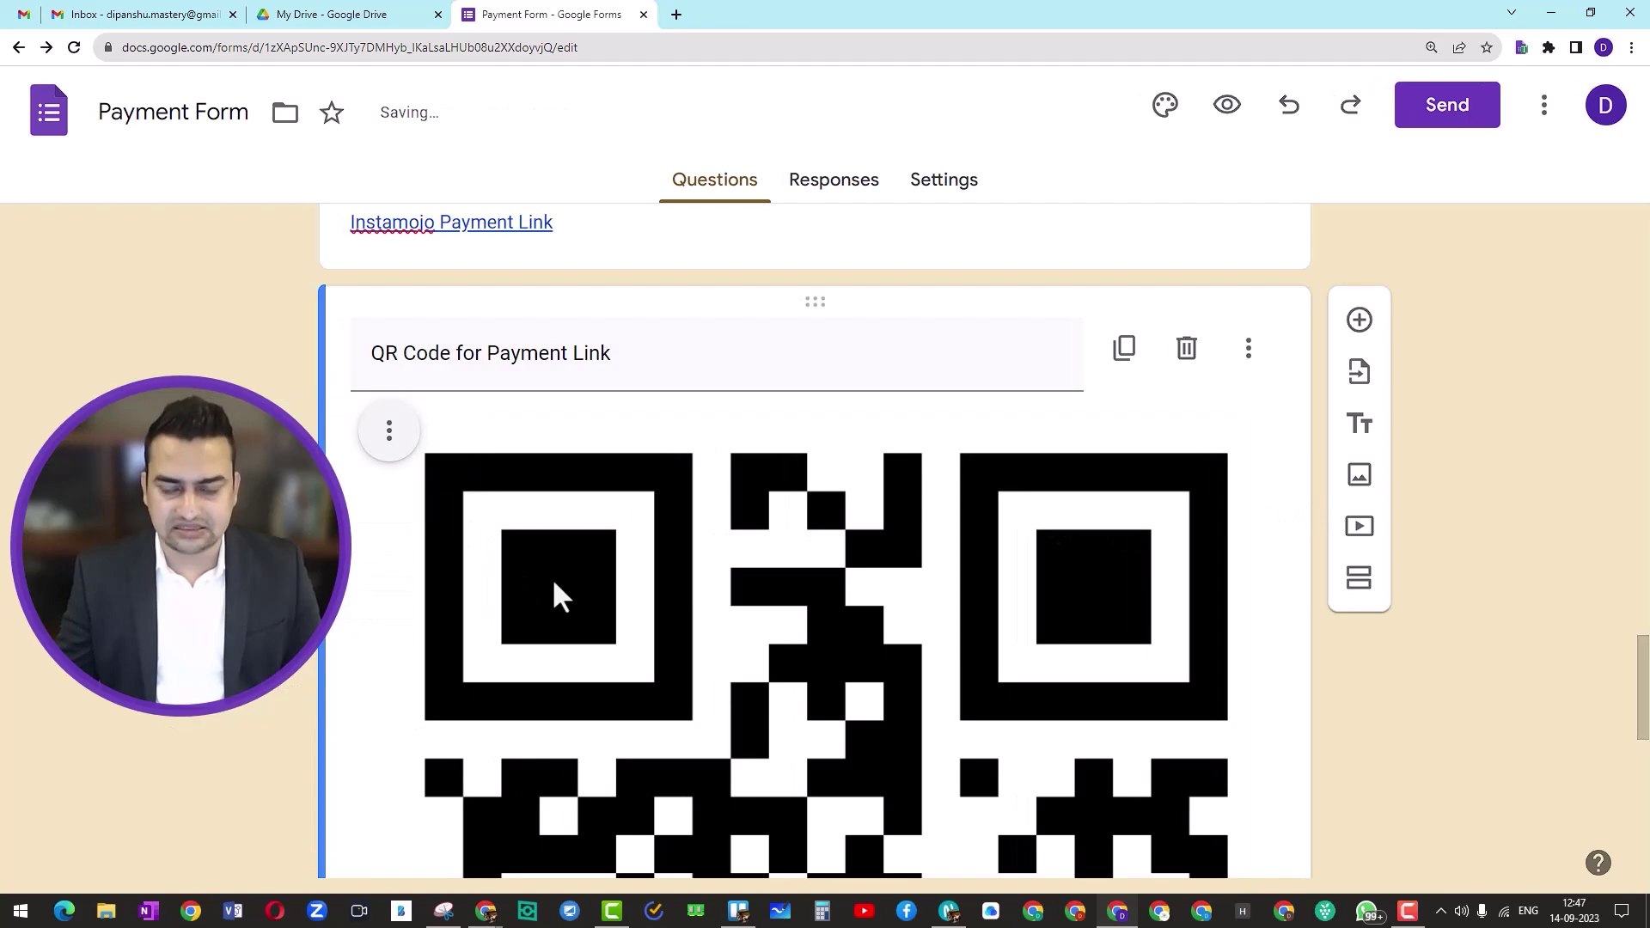
click(554, 591)
scroll(817, 607, down, 5)
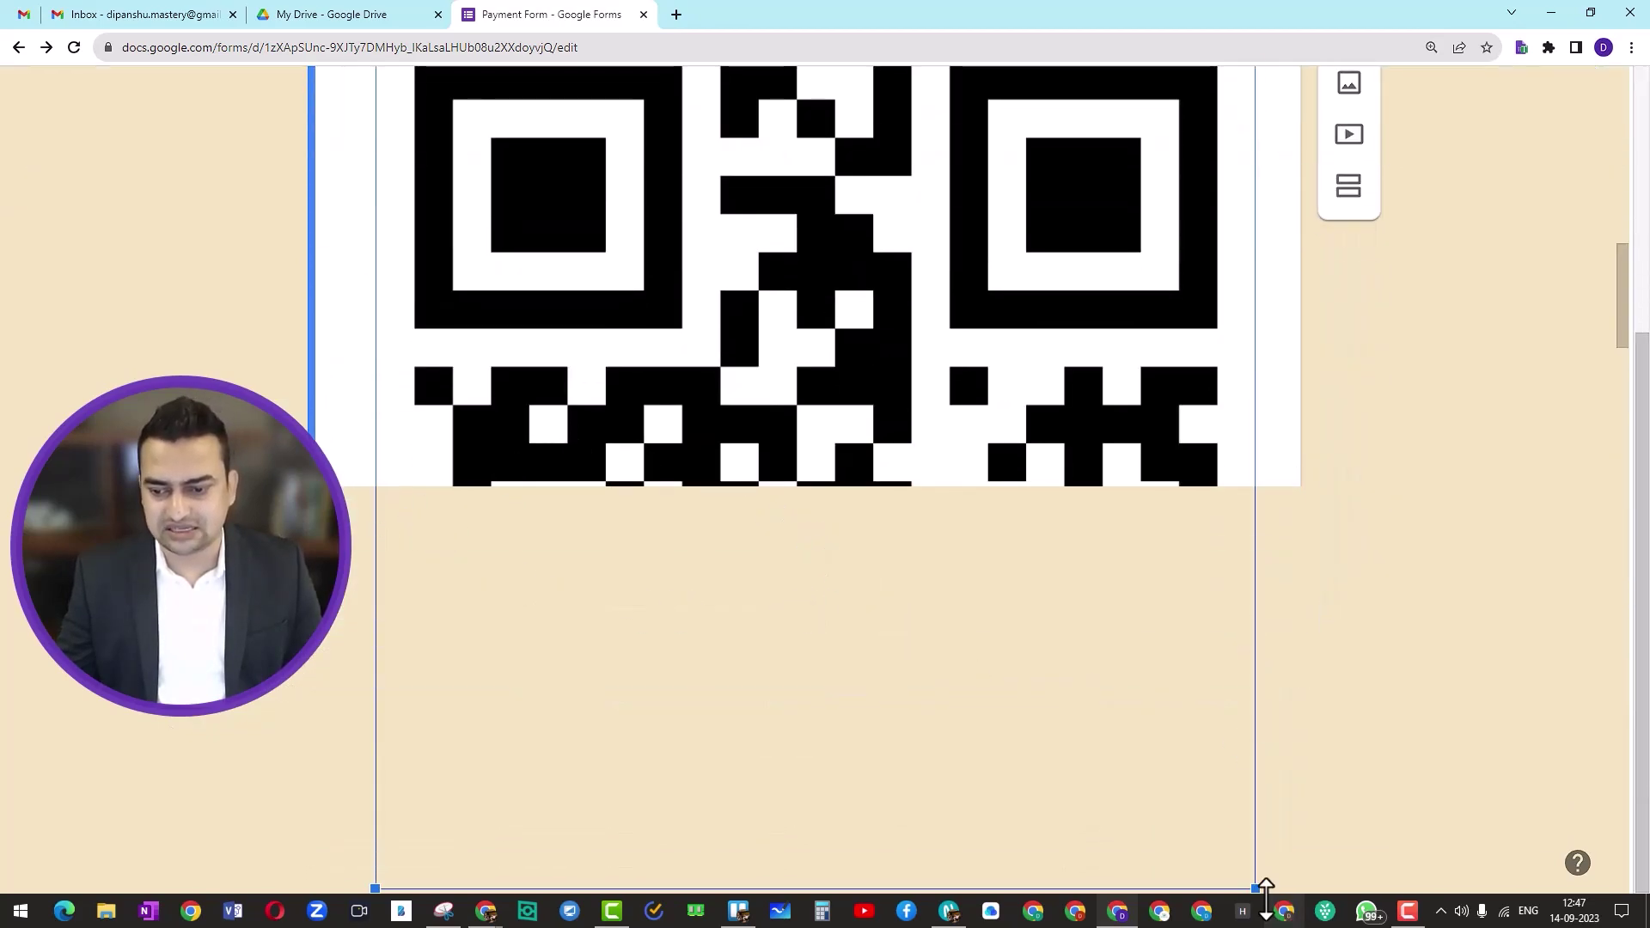
drag(1253, 886, 975, 472)
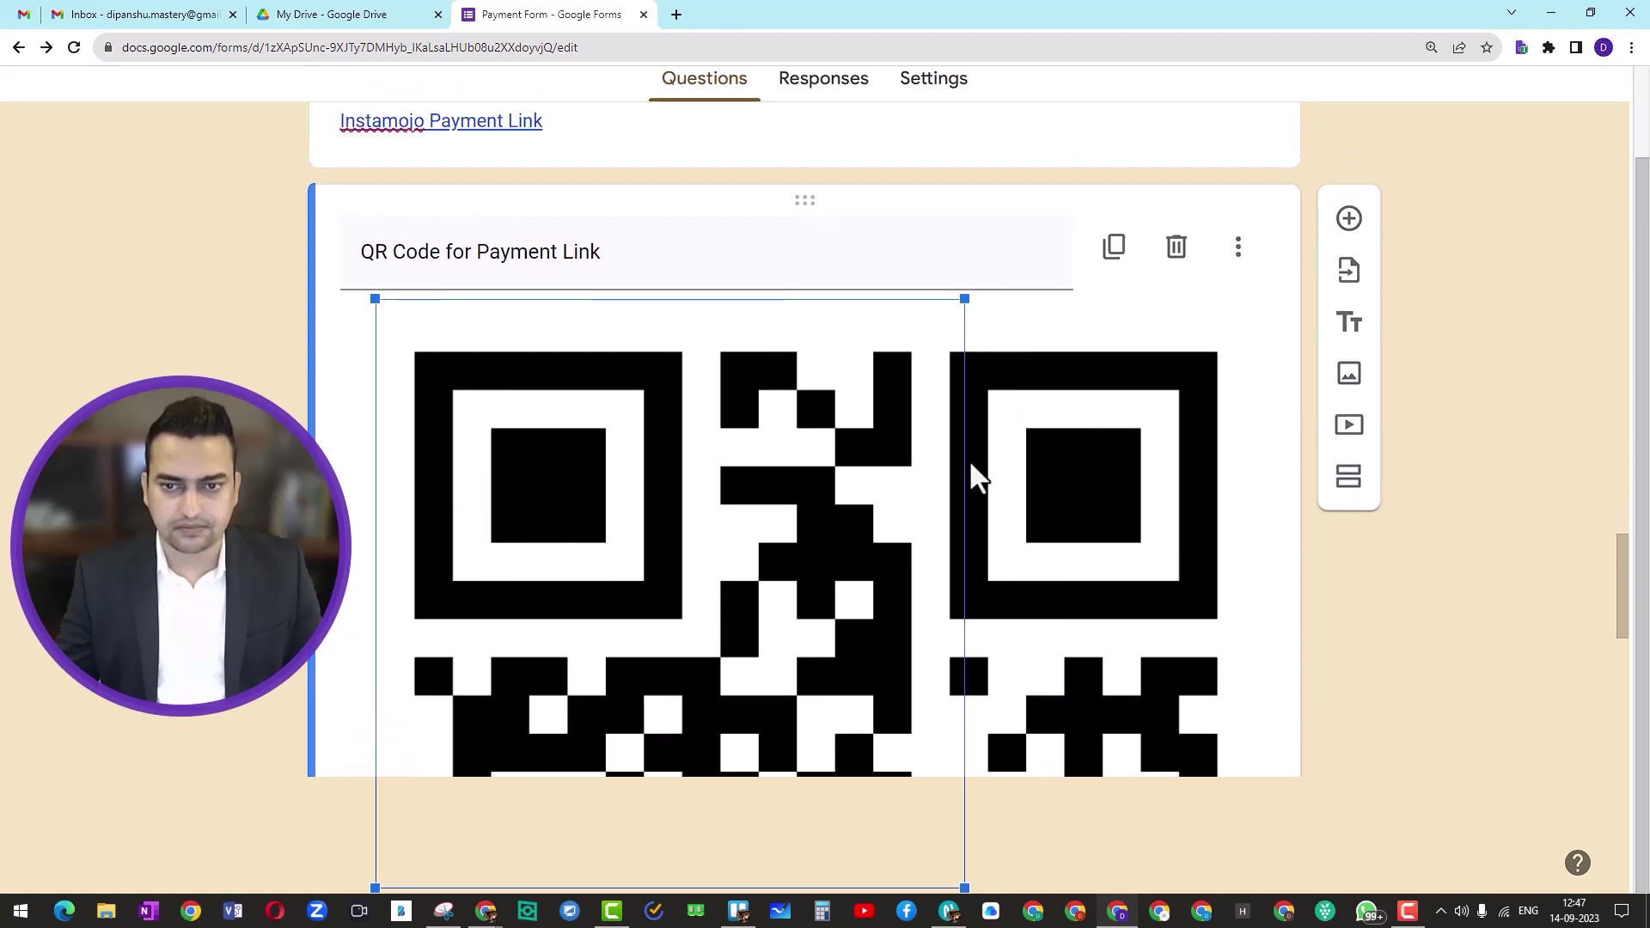
click(1216, 584)
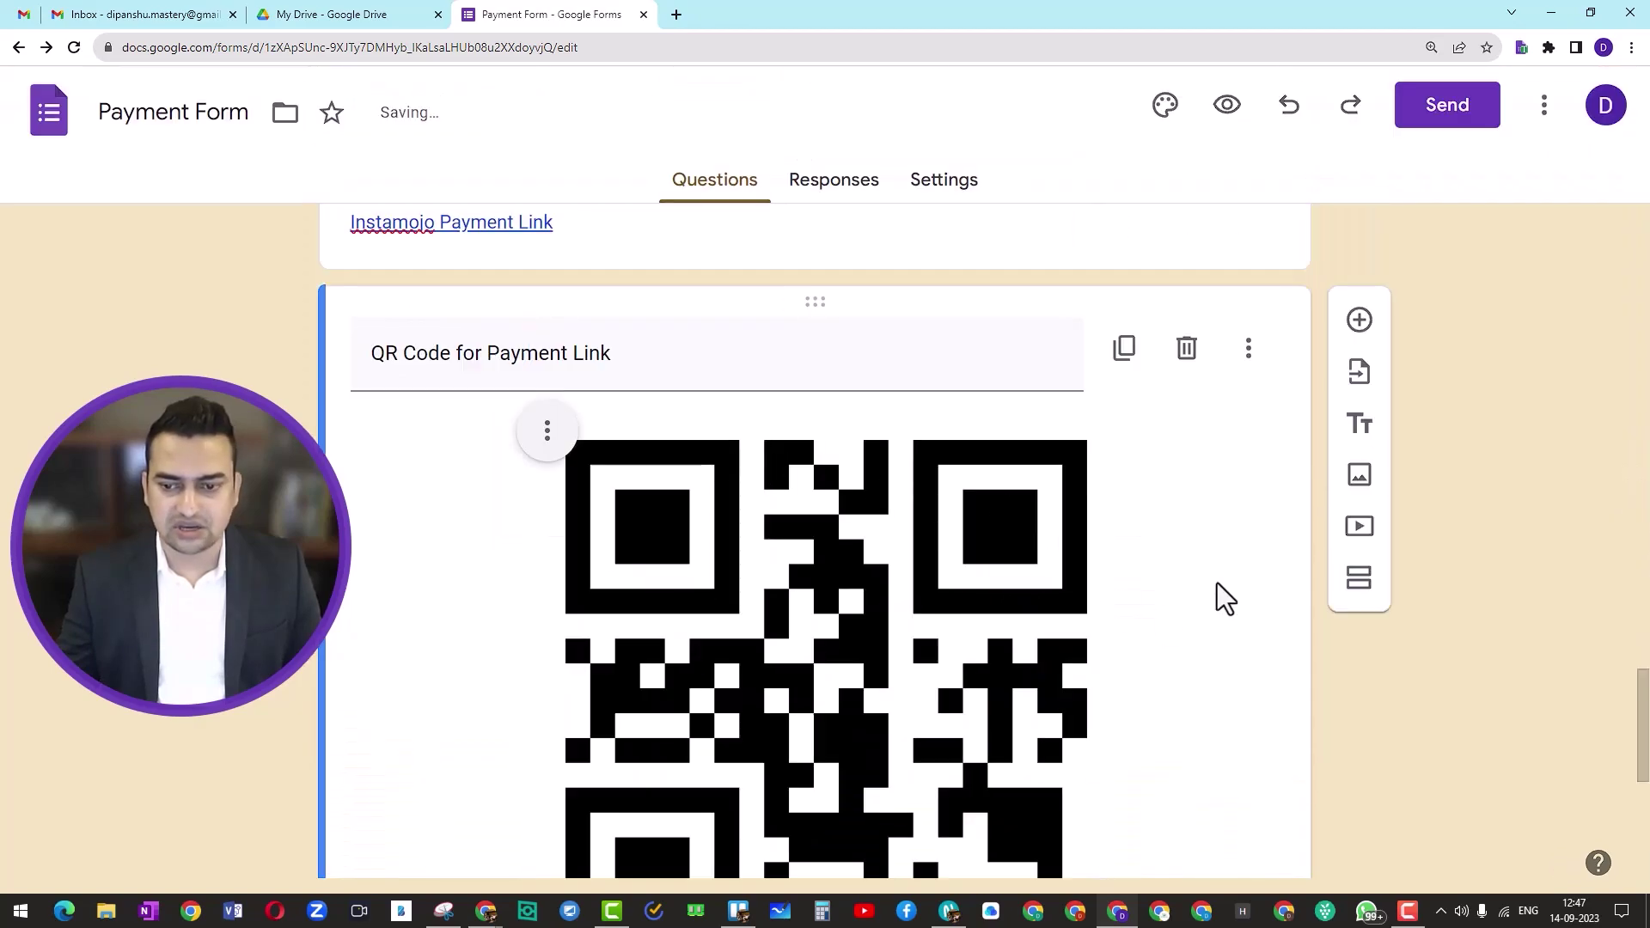
scroll(883, 708, down, 2)
click(868, 704)
drag(540, 817, 756, 498)
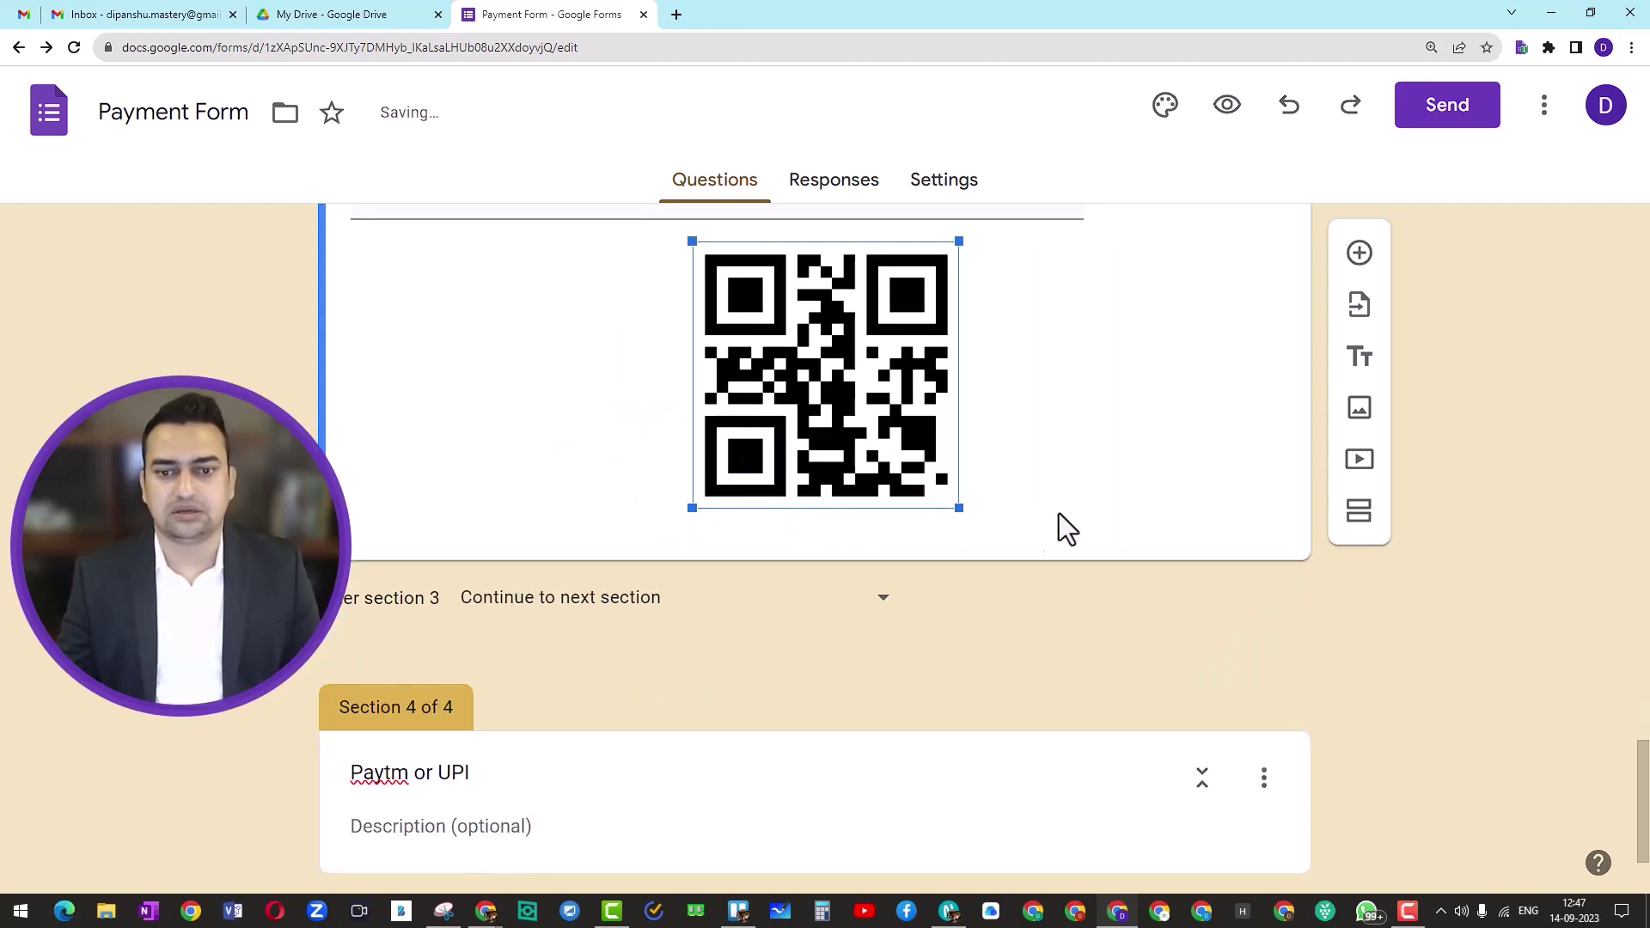
Step: Add a new question below the QR code image
scroll(1083, 648, up, 3)
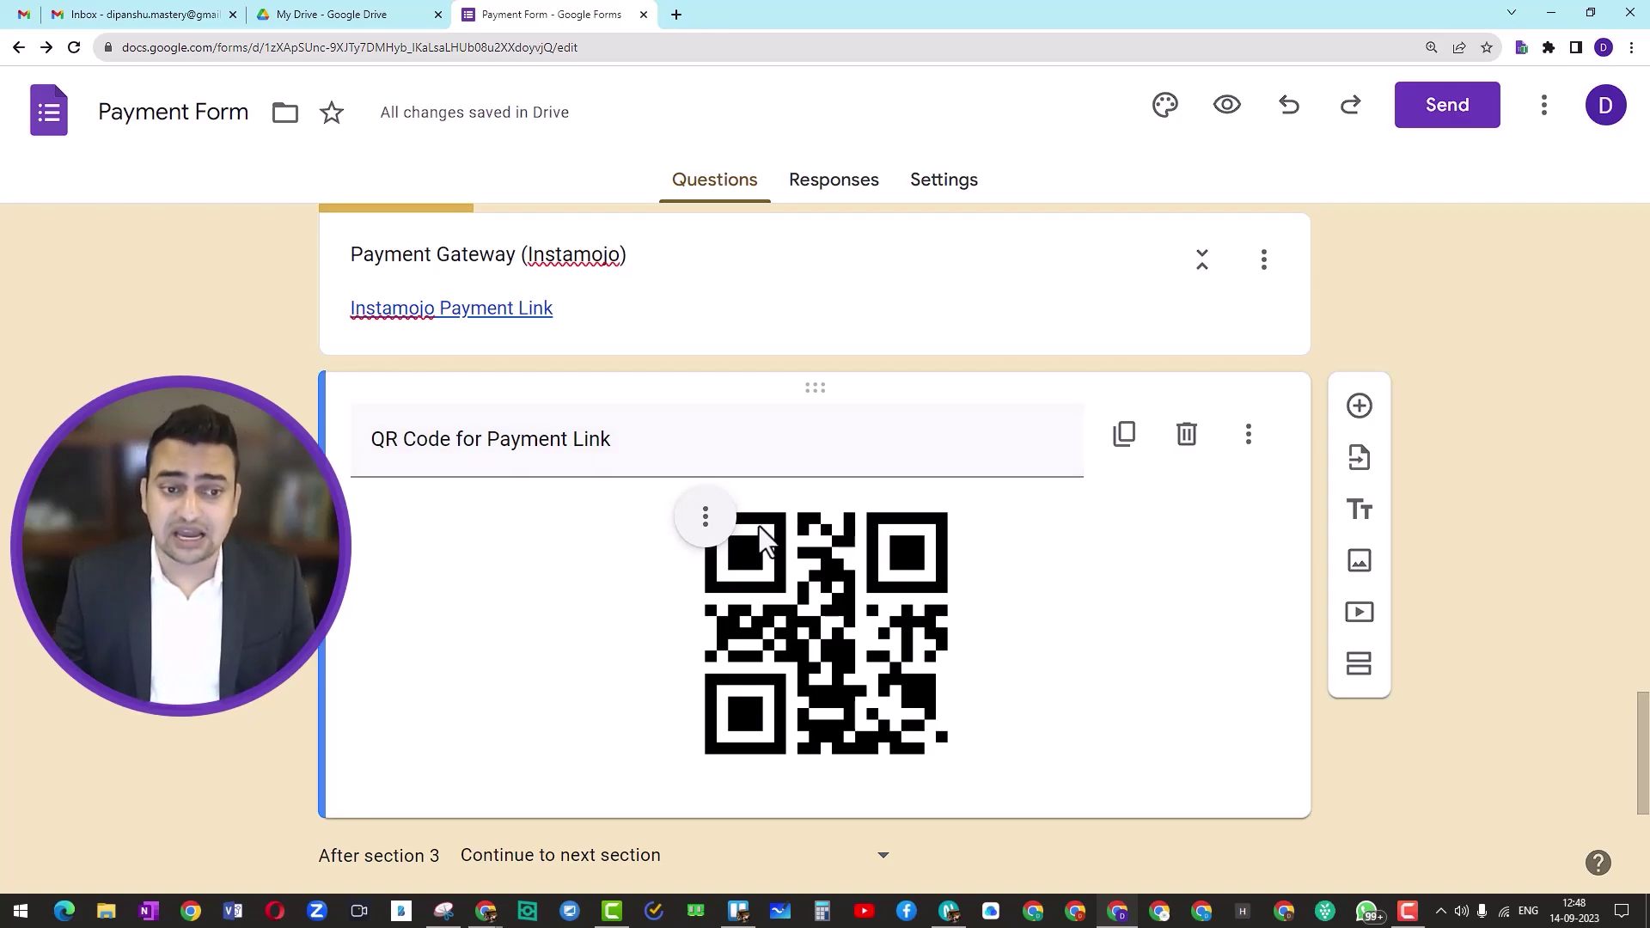
scroll(994, 545, down, 1)
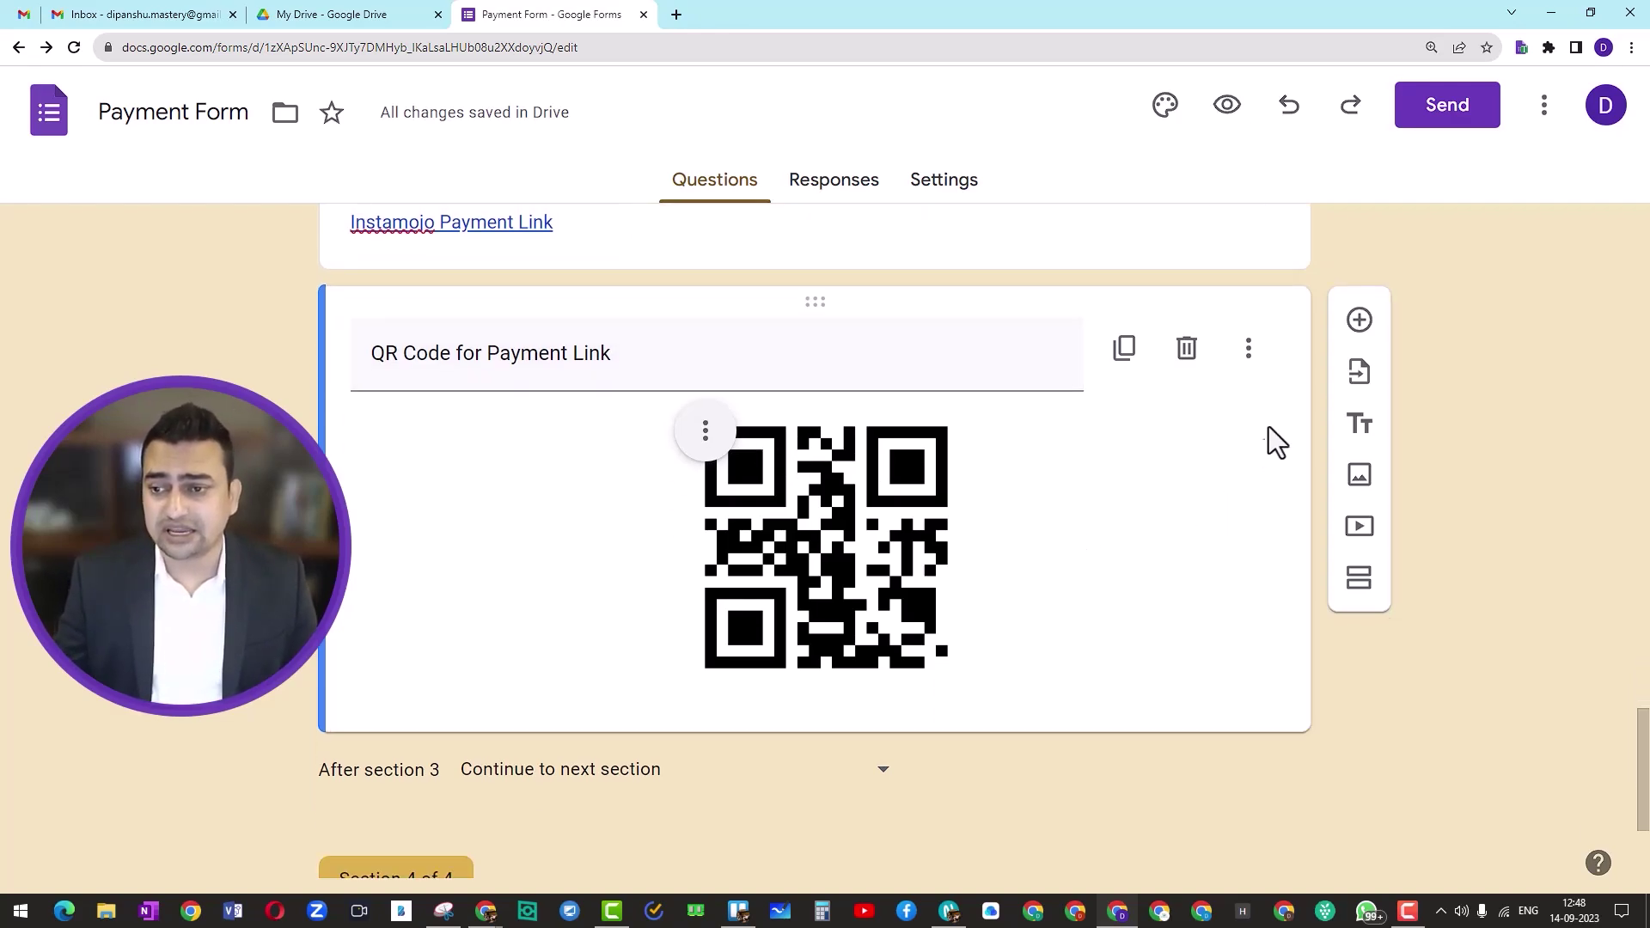
click(1360, 320)
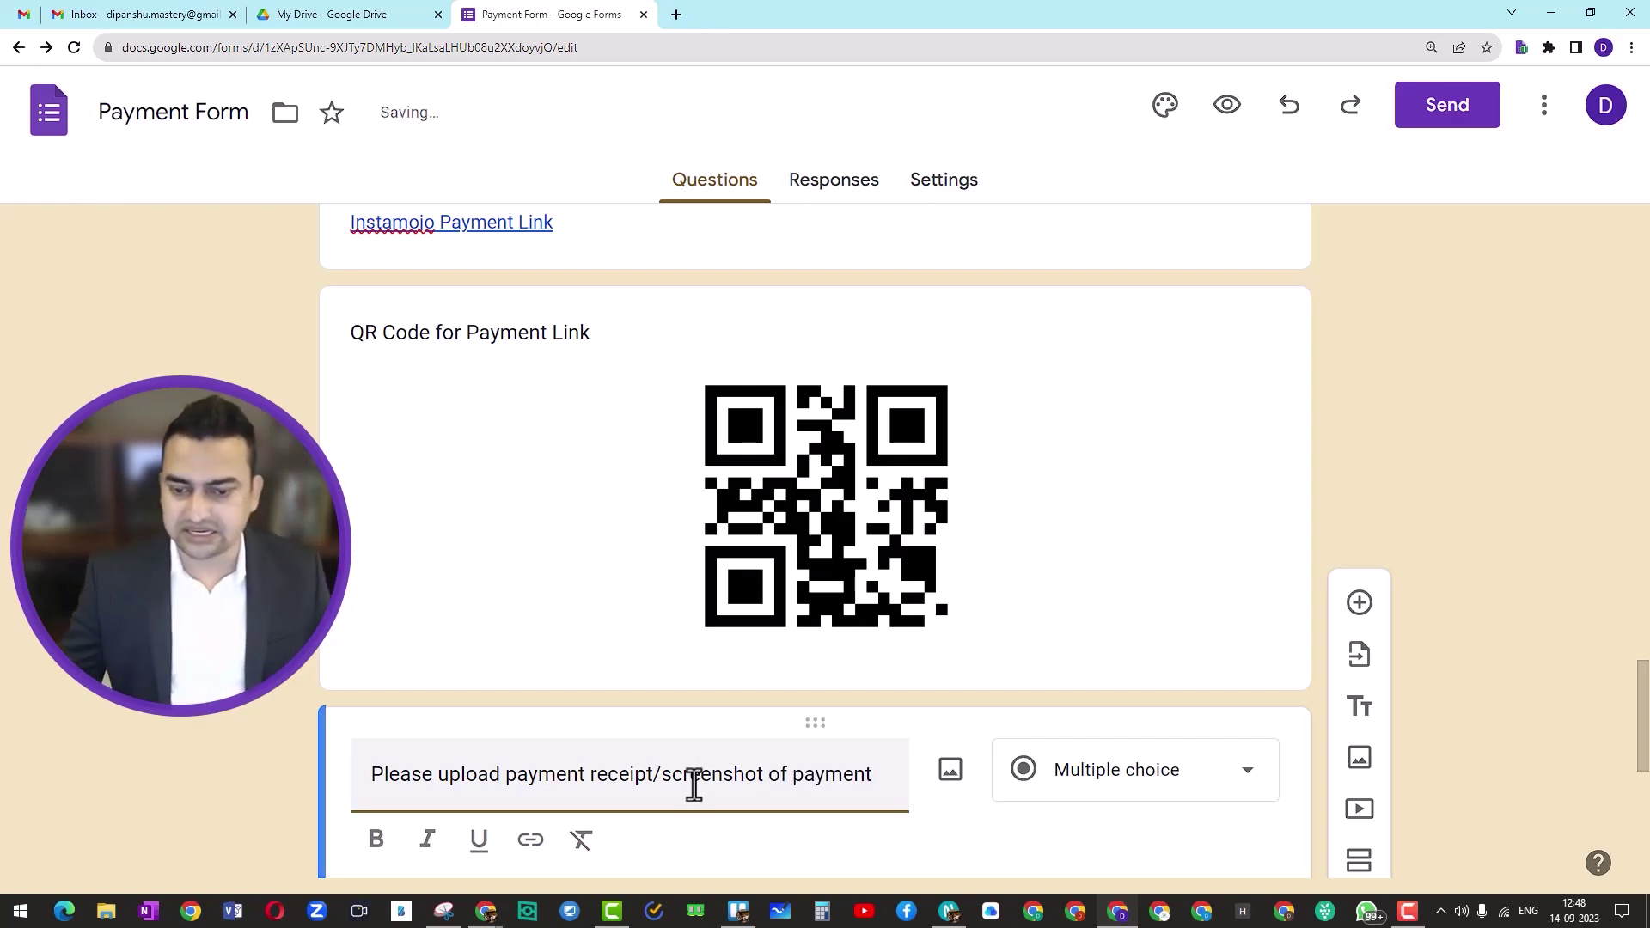
Step: Turn the payment receipt/screenshot question into a File upload question, accepting the Drive notice
scroll(694, 783, down, 3)
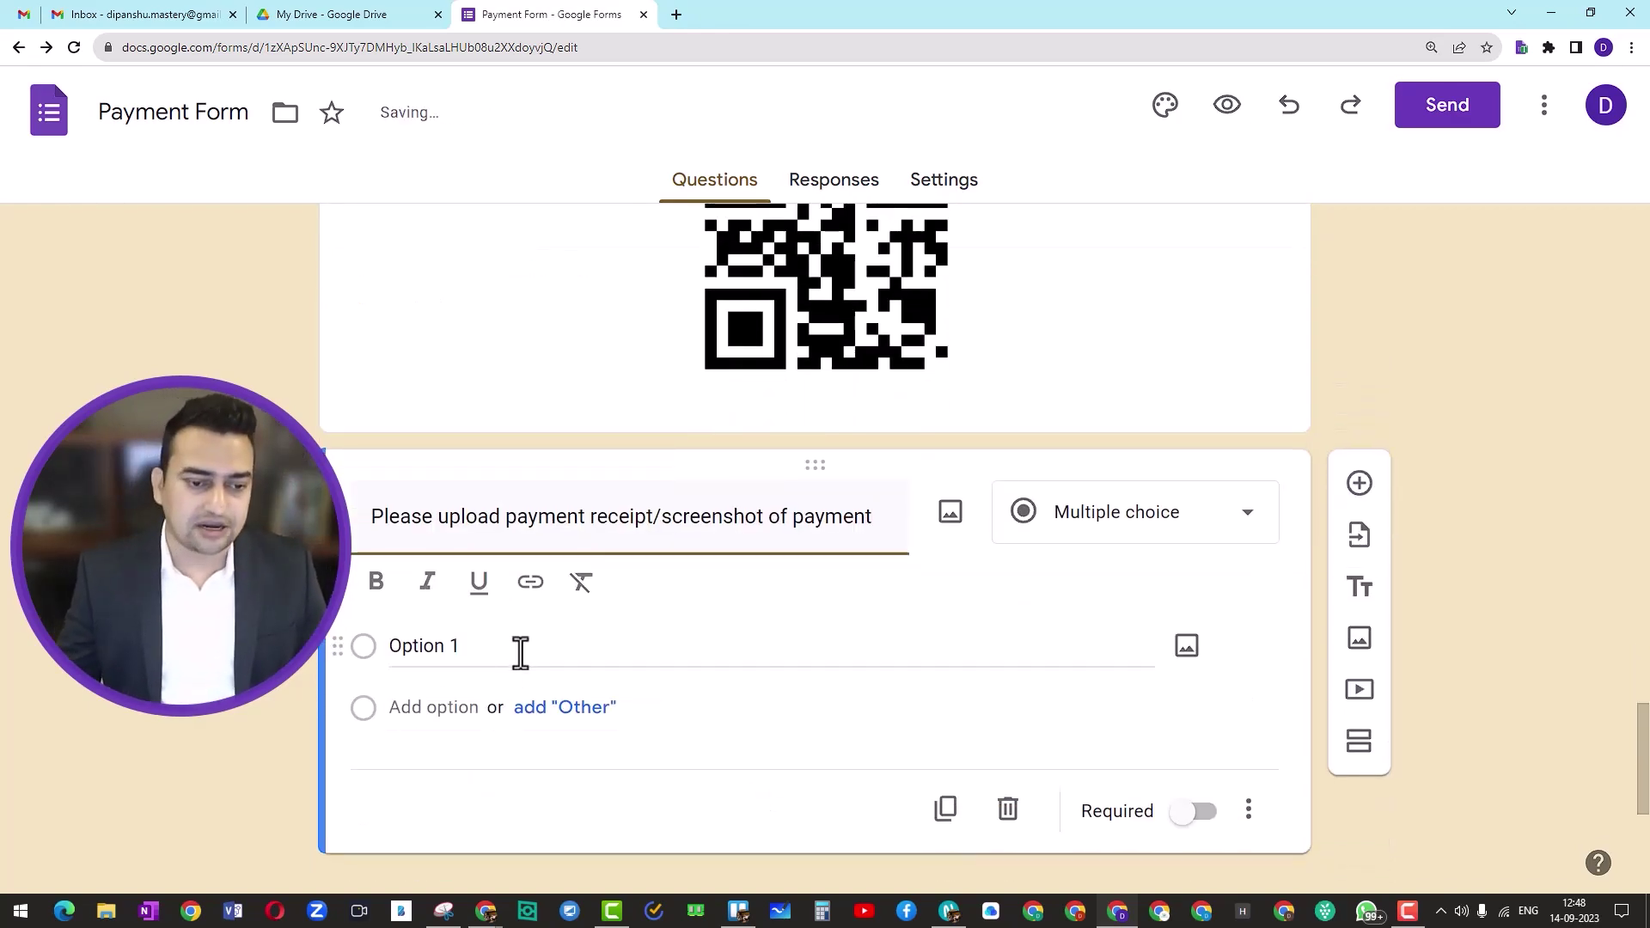
click(1199, 528)
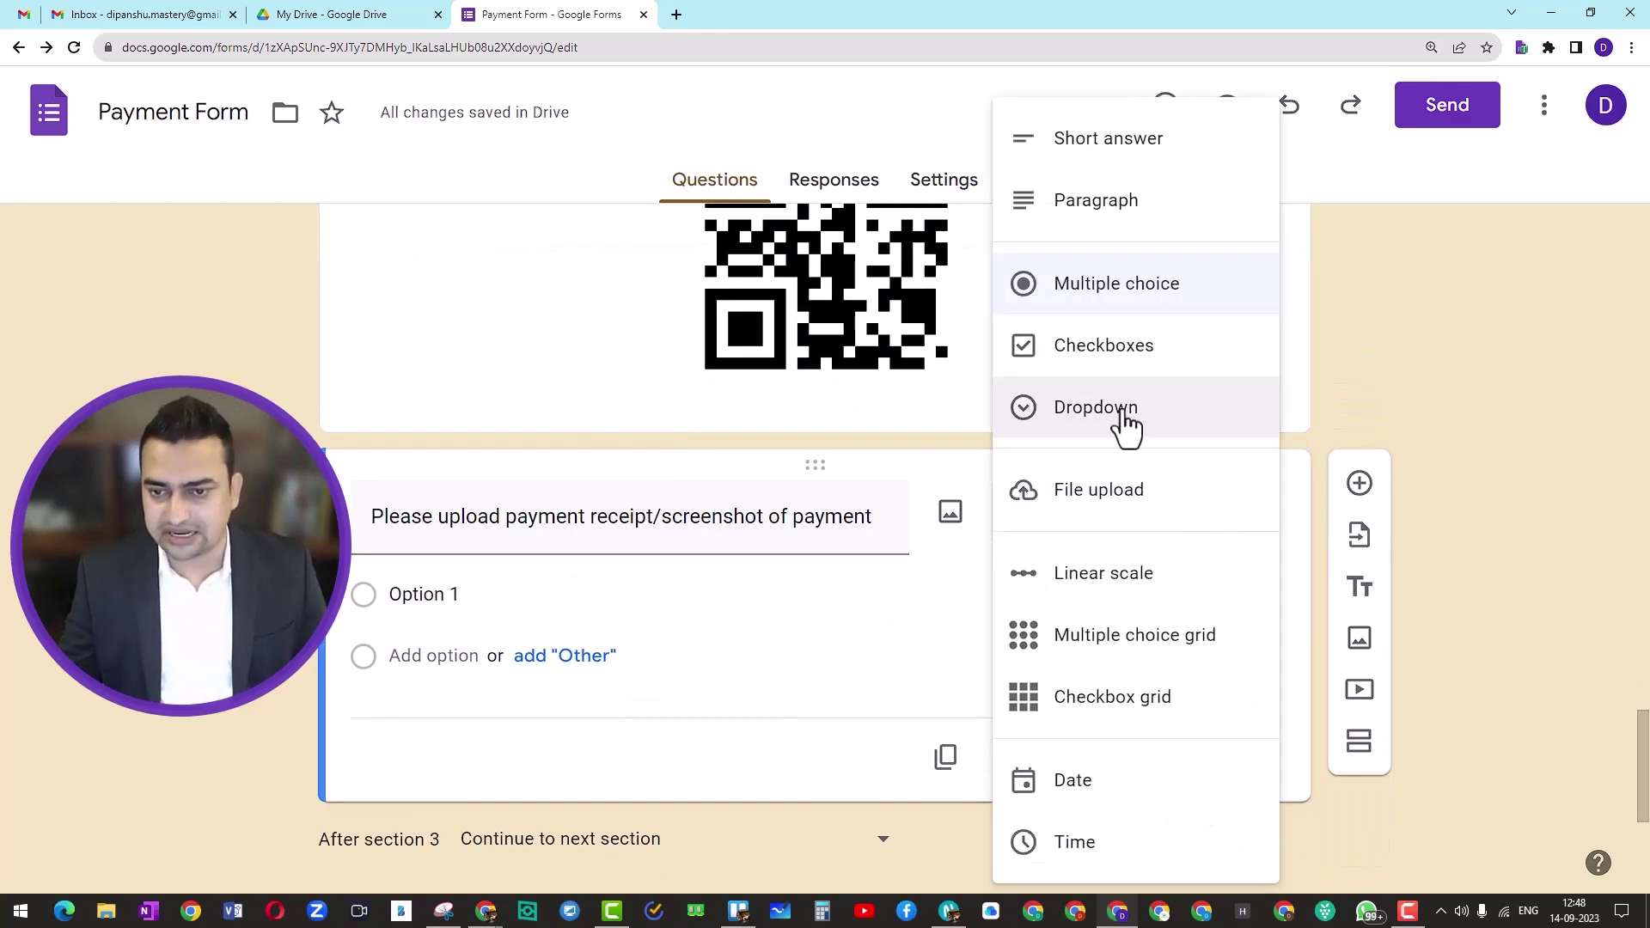
click(1121, 492)
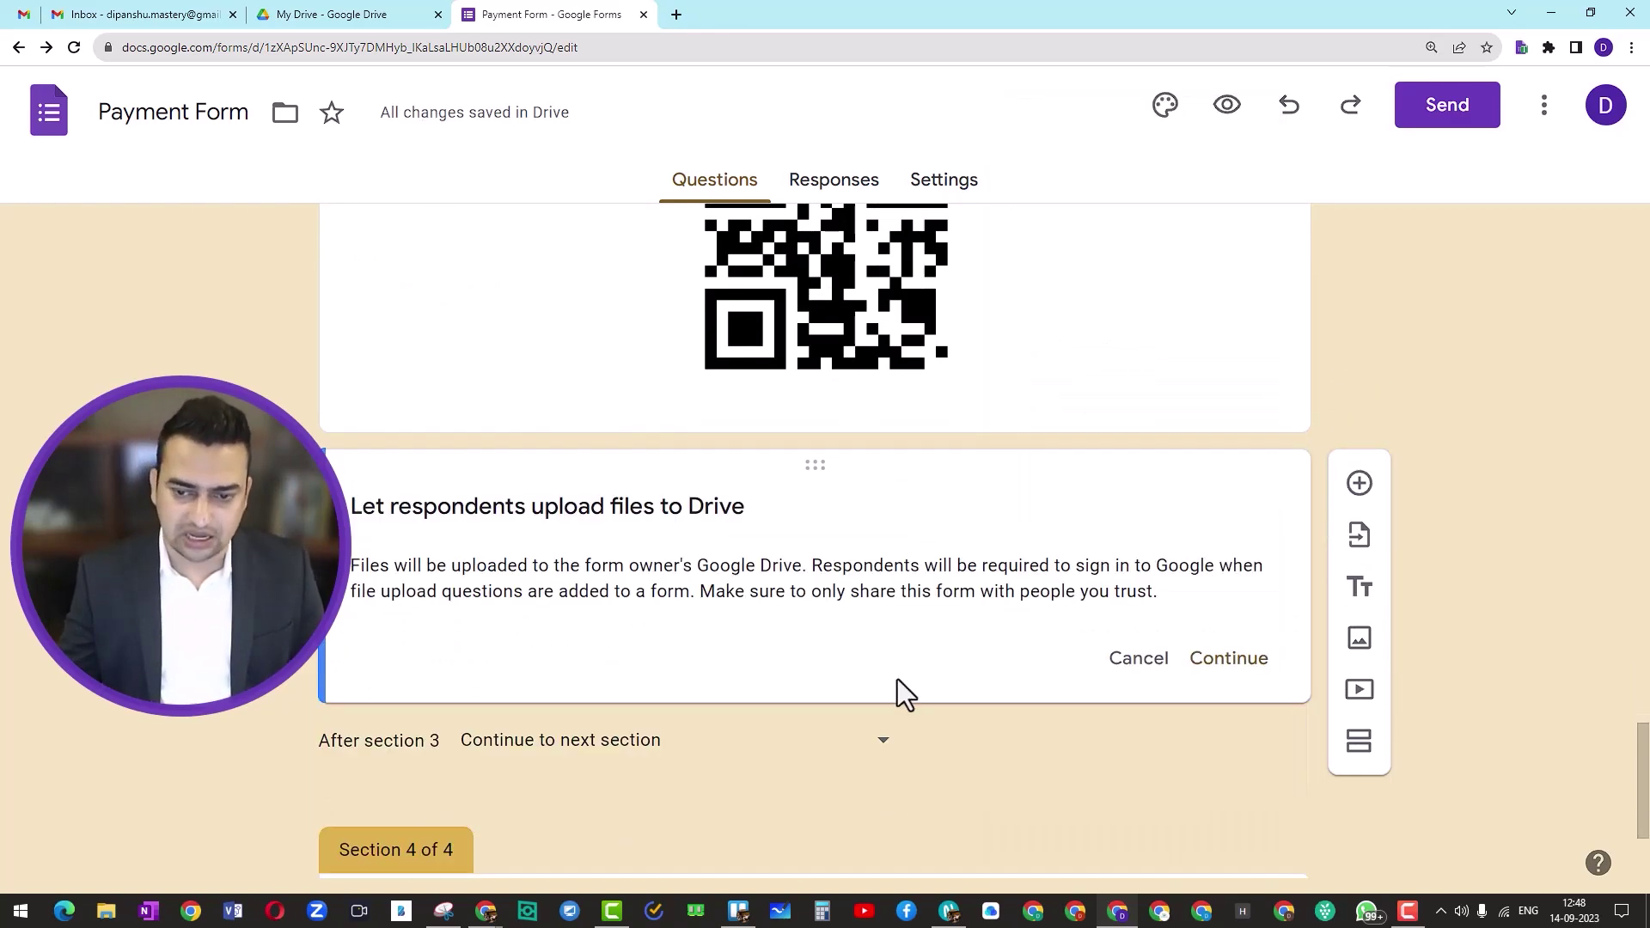
click(1227, 658)
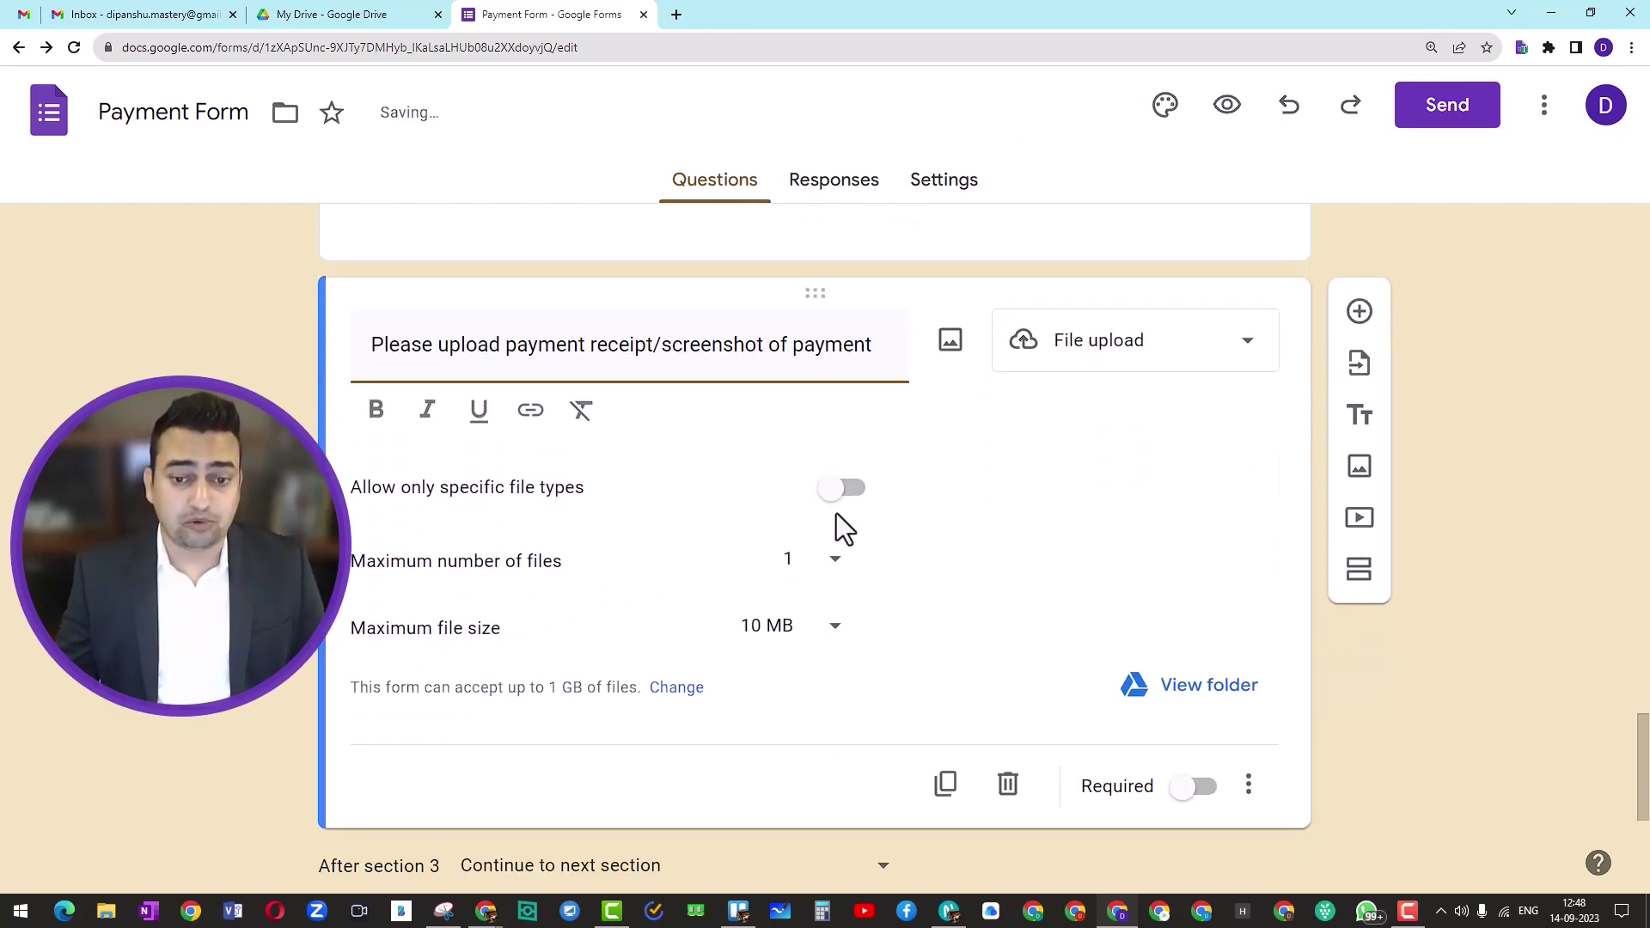
Step: Restrict the receipt upload question to PDF and Image file types only
click(844, 447)
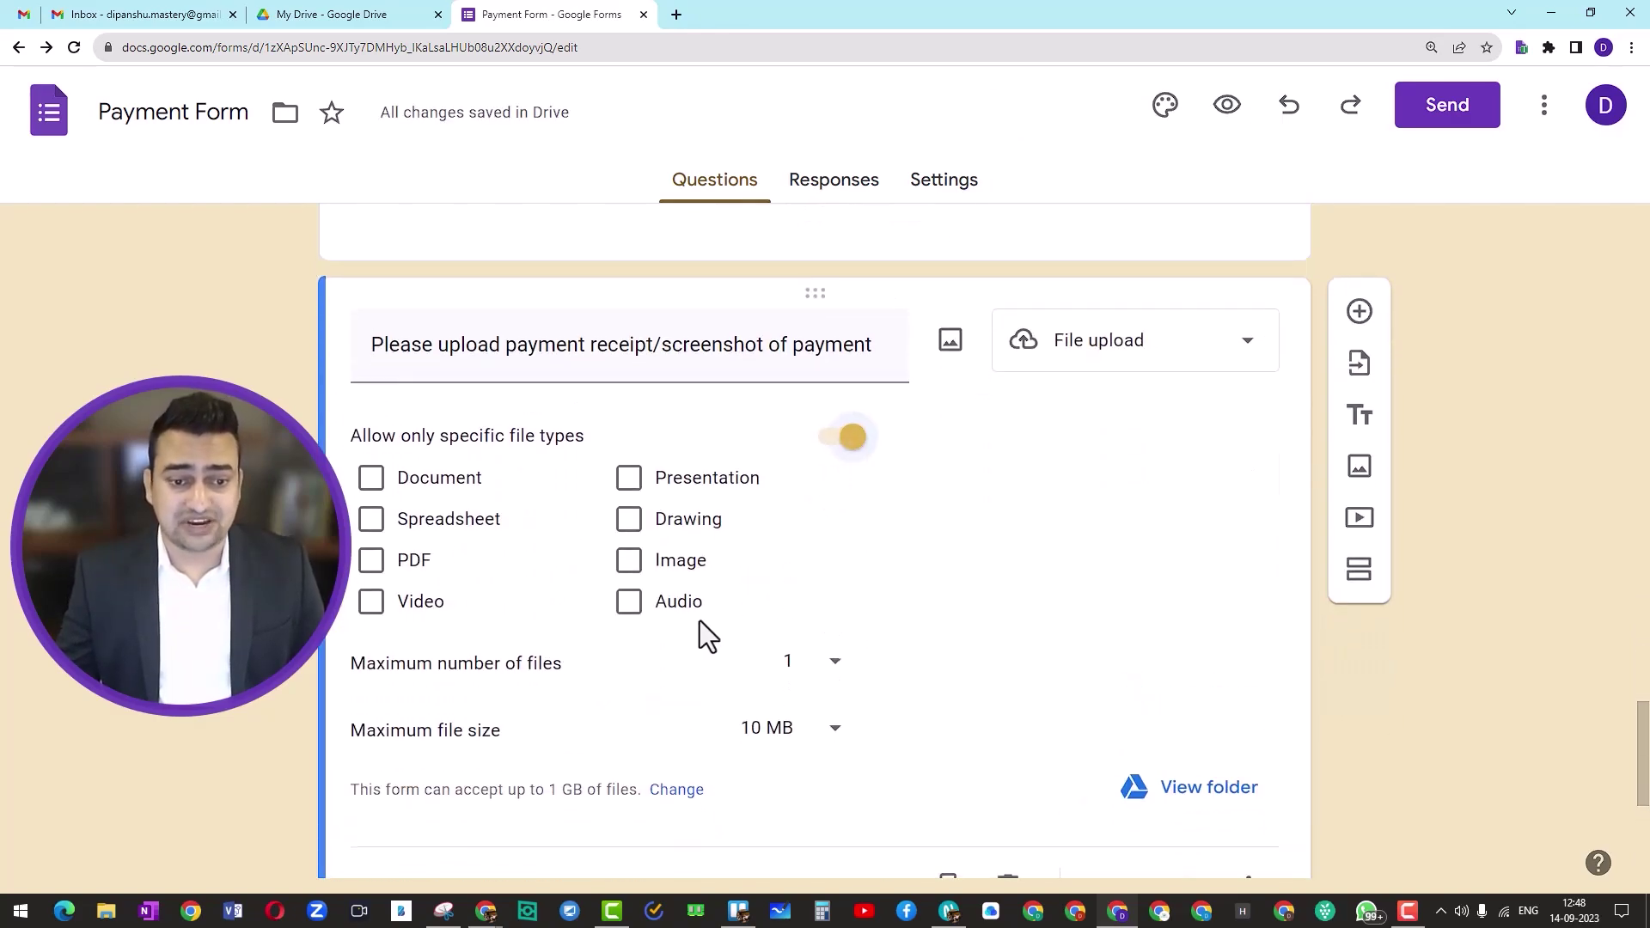
click(844, 442)
click(832, 451)
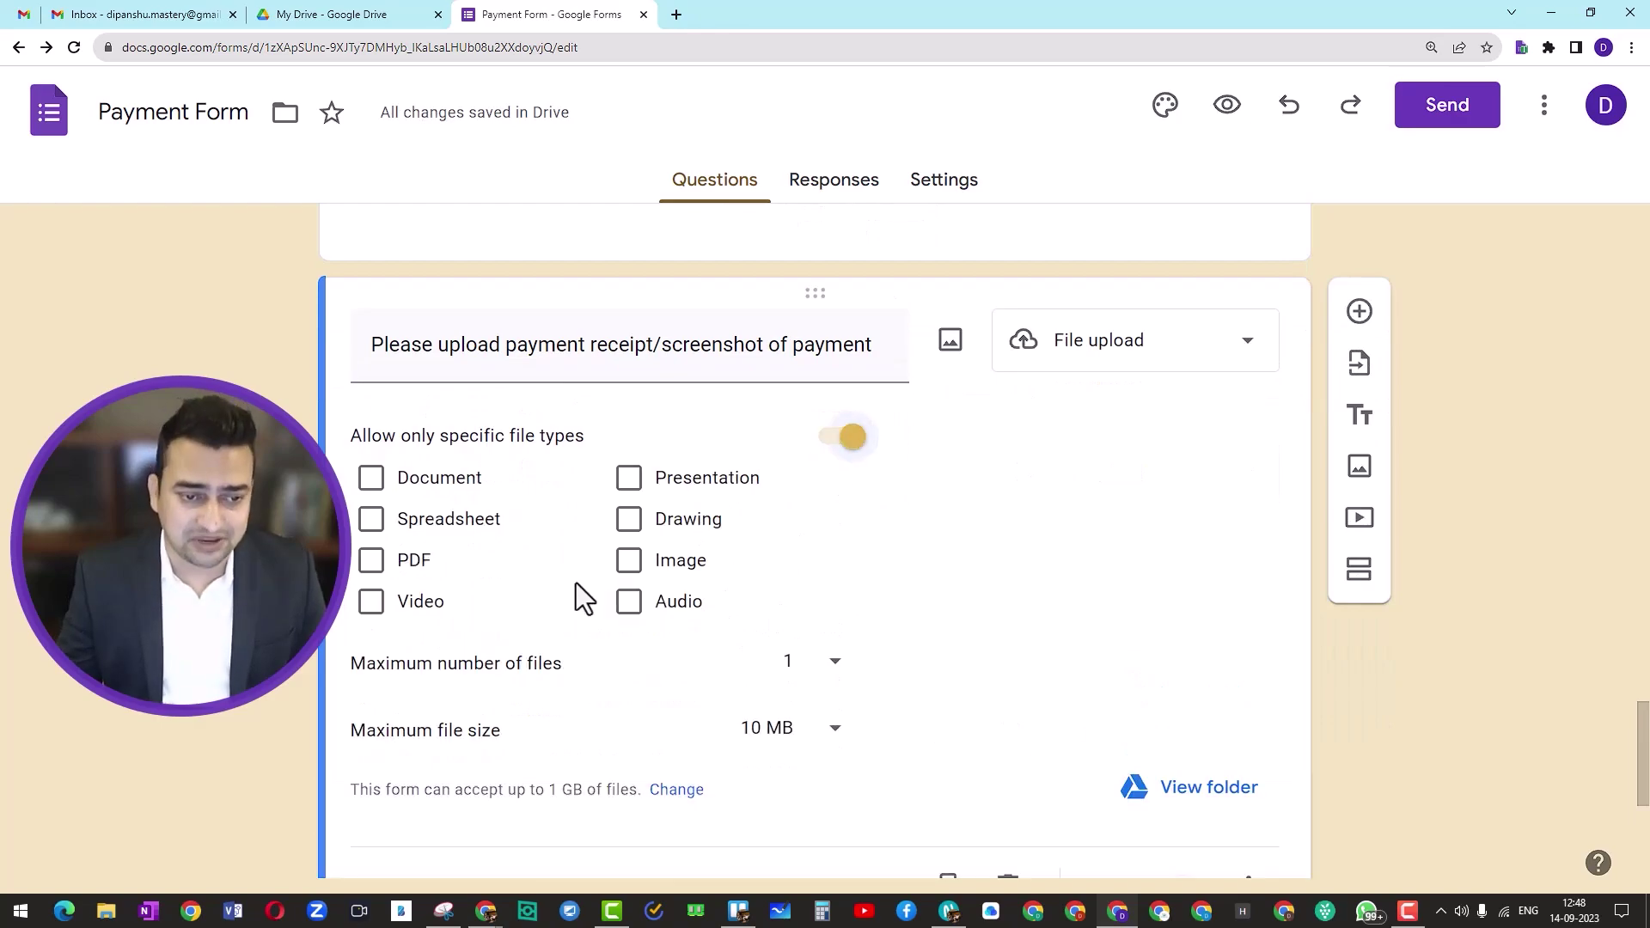
click(372, 567)
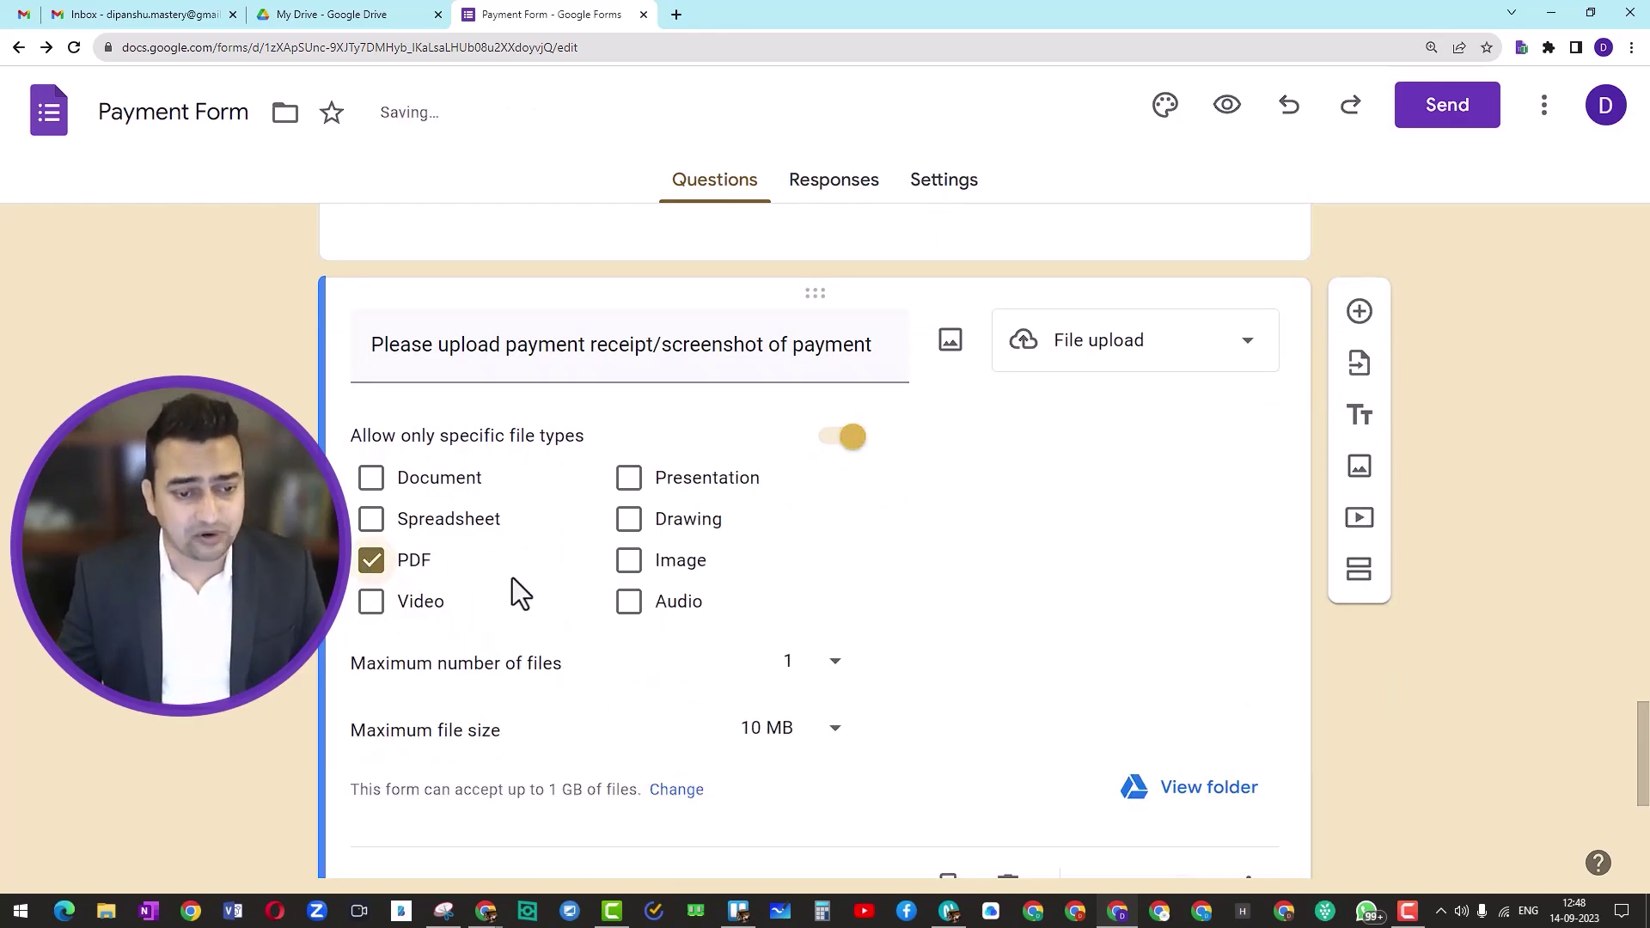
click(628, 562)
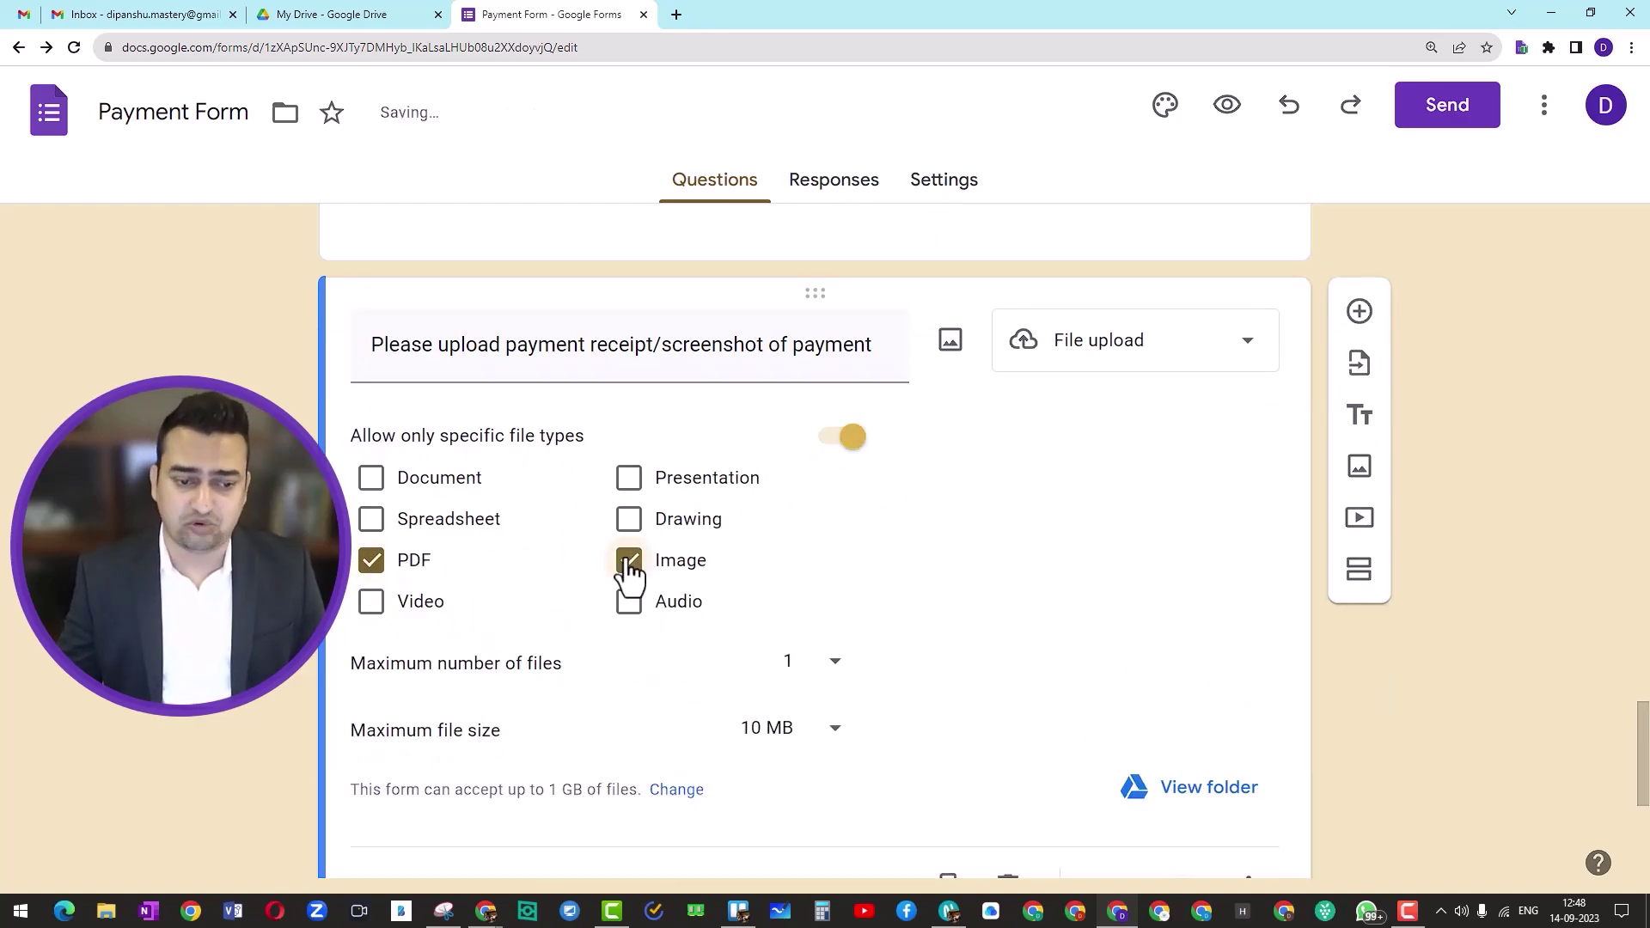
Step: Set the upload's maximum file size to 1 GB and make the question required
click(828, 739)
click(784, 773)
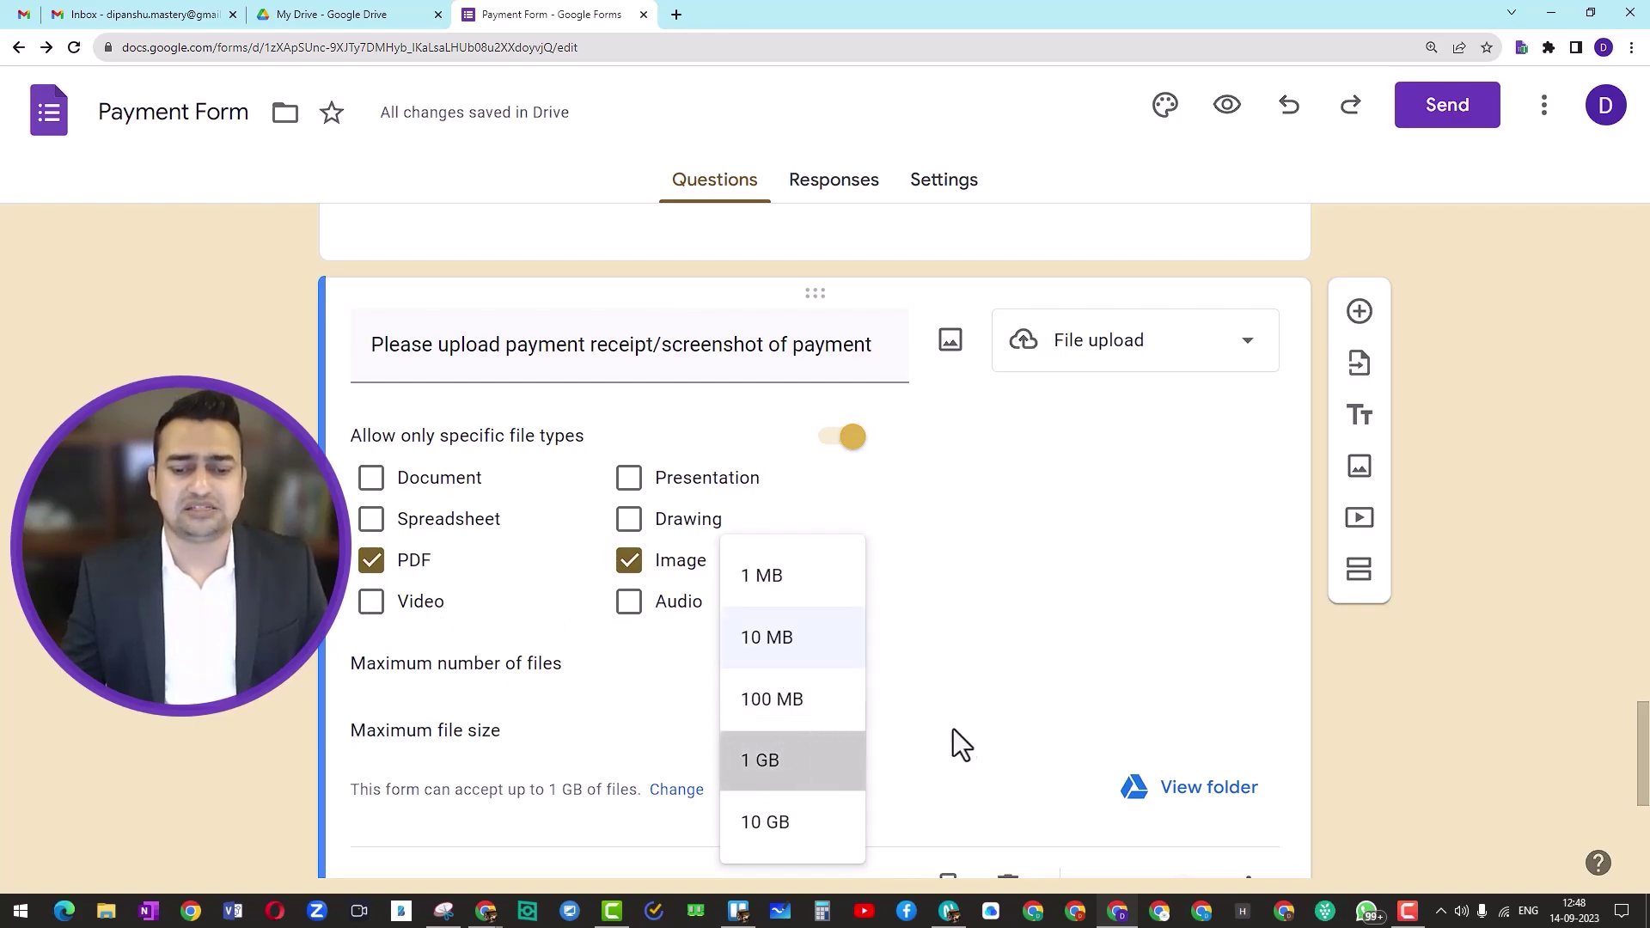
scroll(959, 727, down, 2)
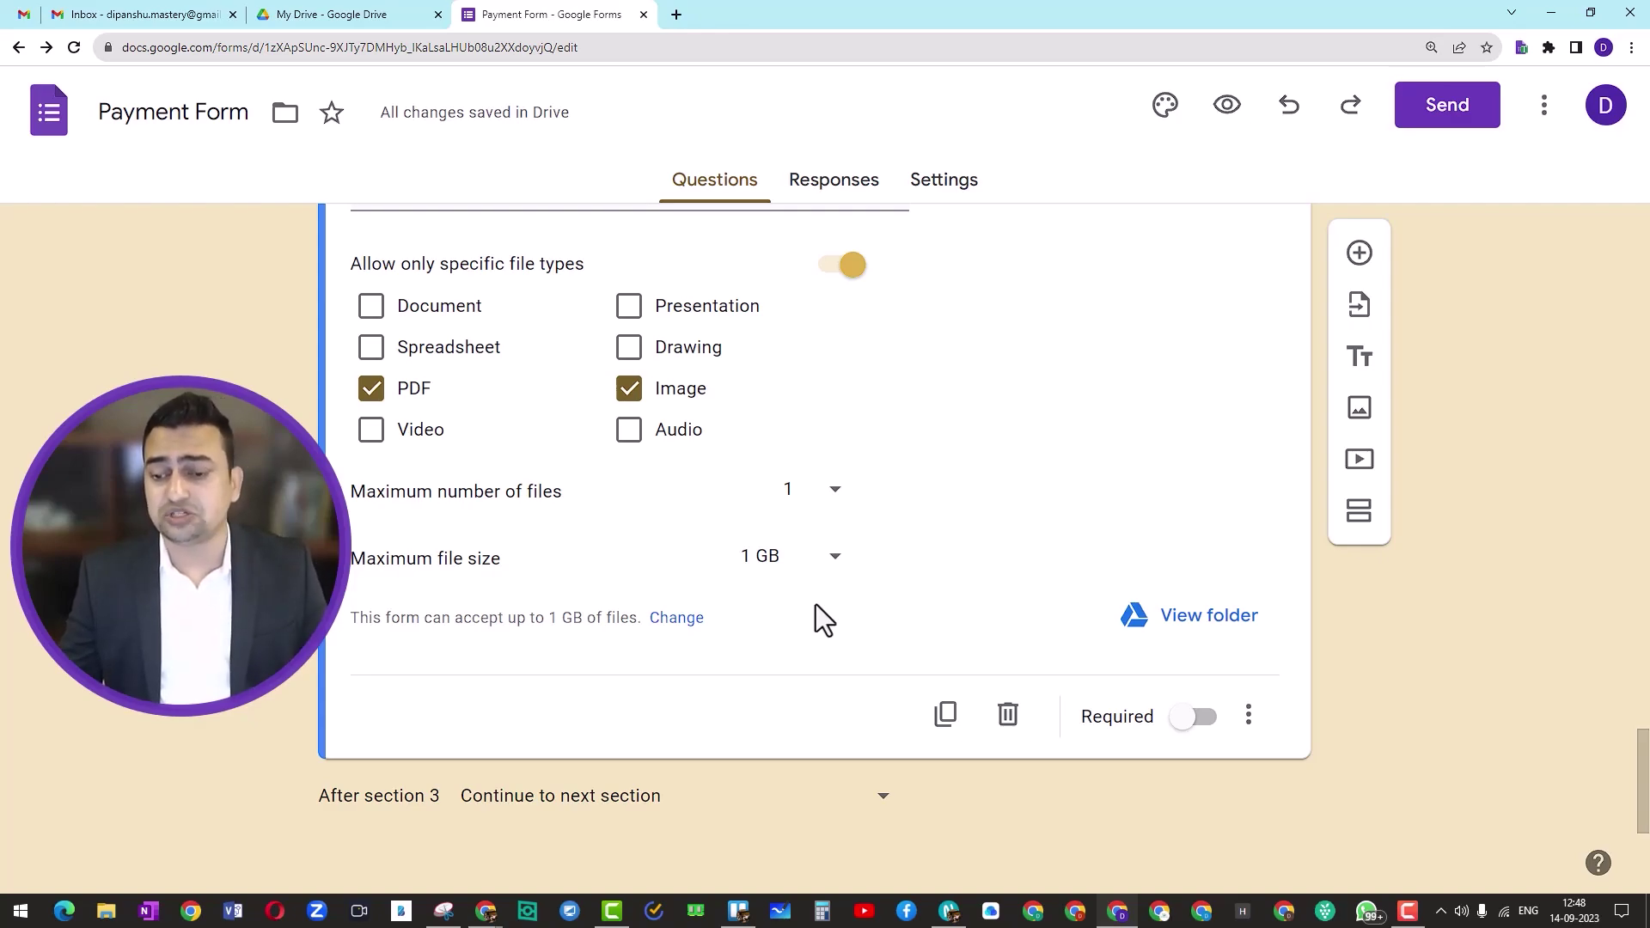
click(1188, 722)
scroll(755, 688, up, 6)
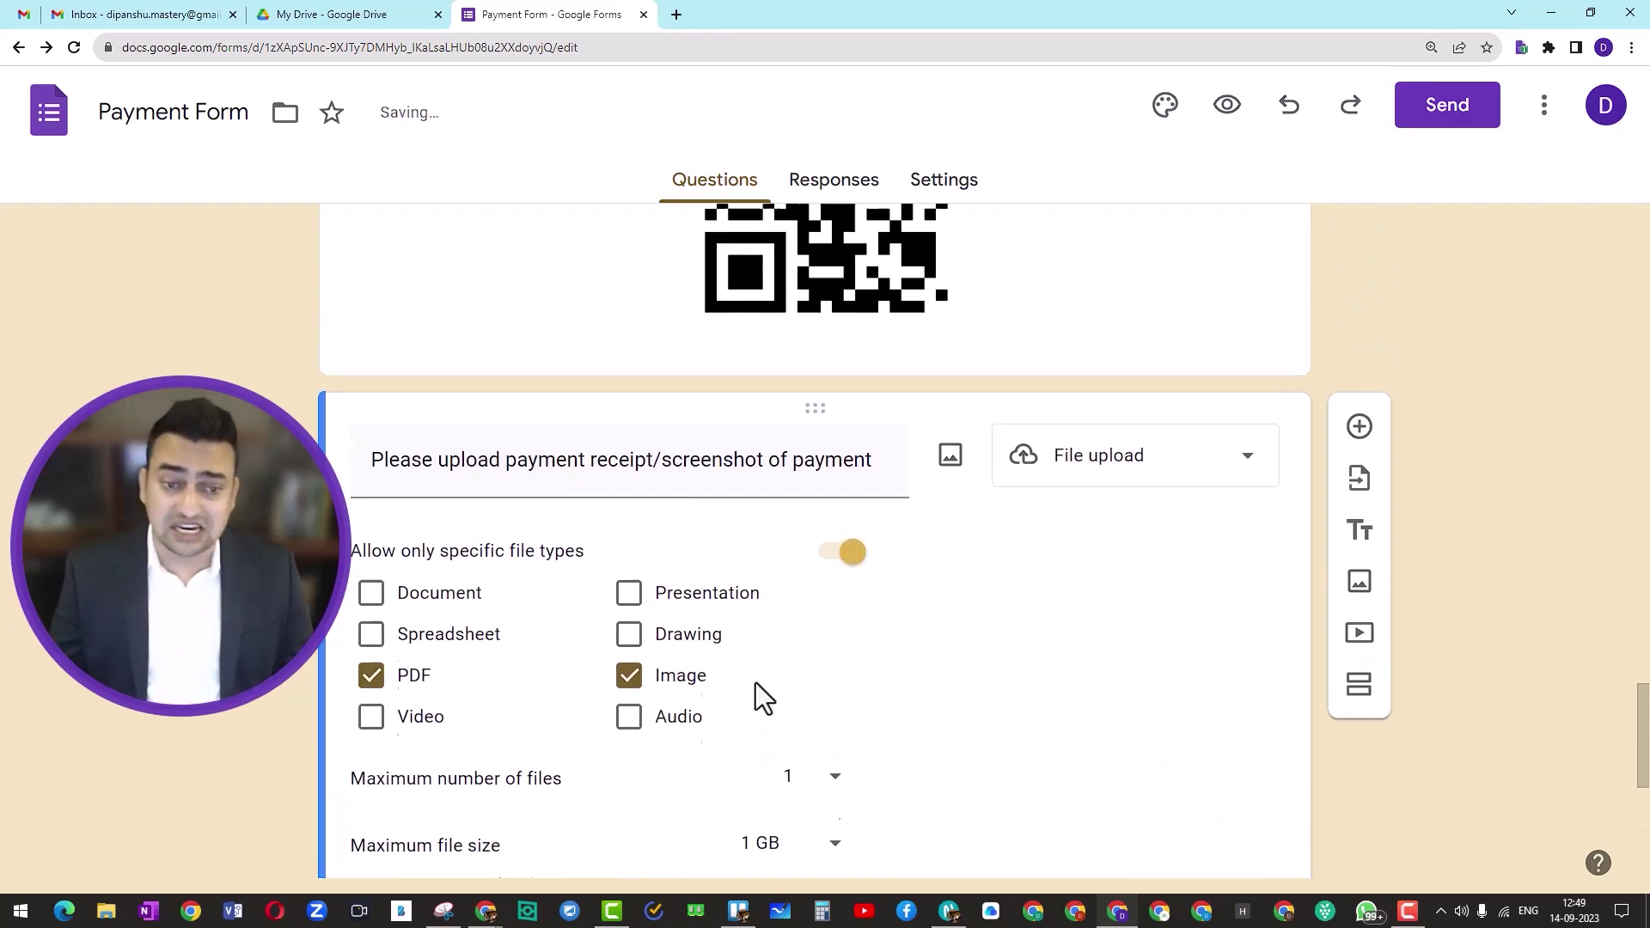
scroll(753, 679, down, 7)
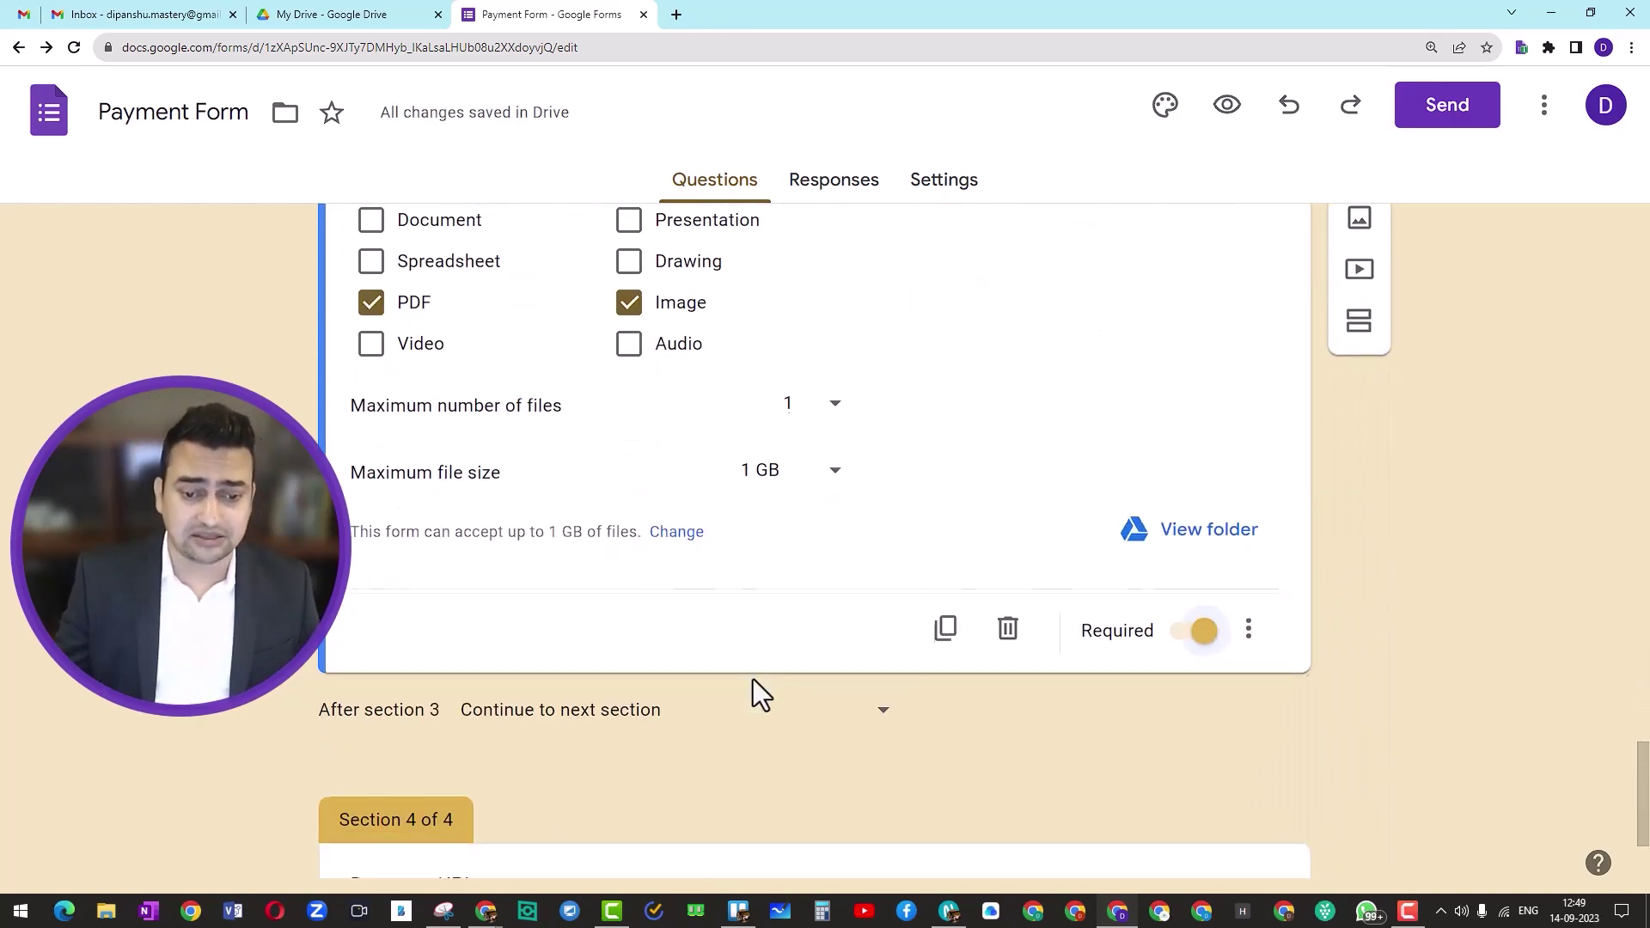
scroll(753, 679, up, 15)
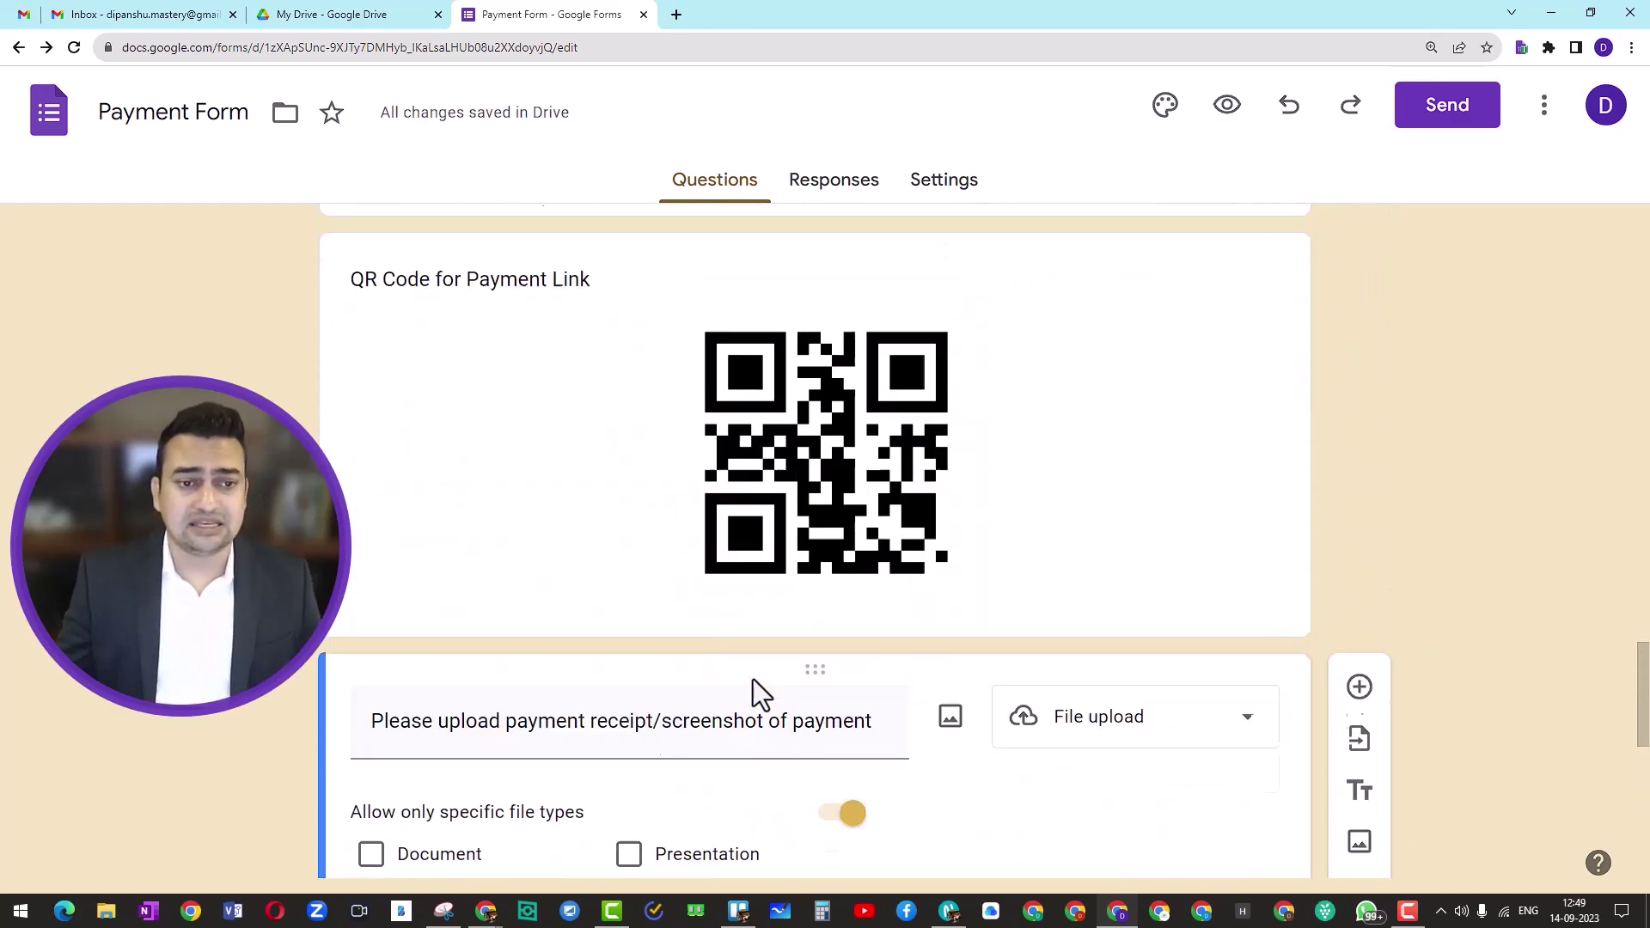
Step: Add a new blank question below the receipt upload question at the end of the section
scroll(752, 681, down, 4)
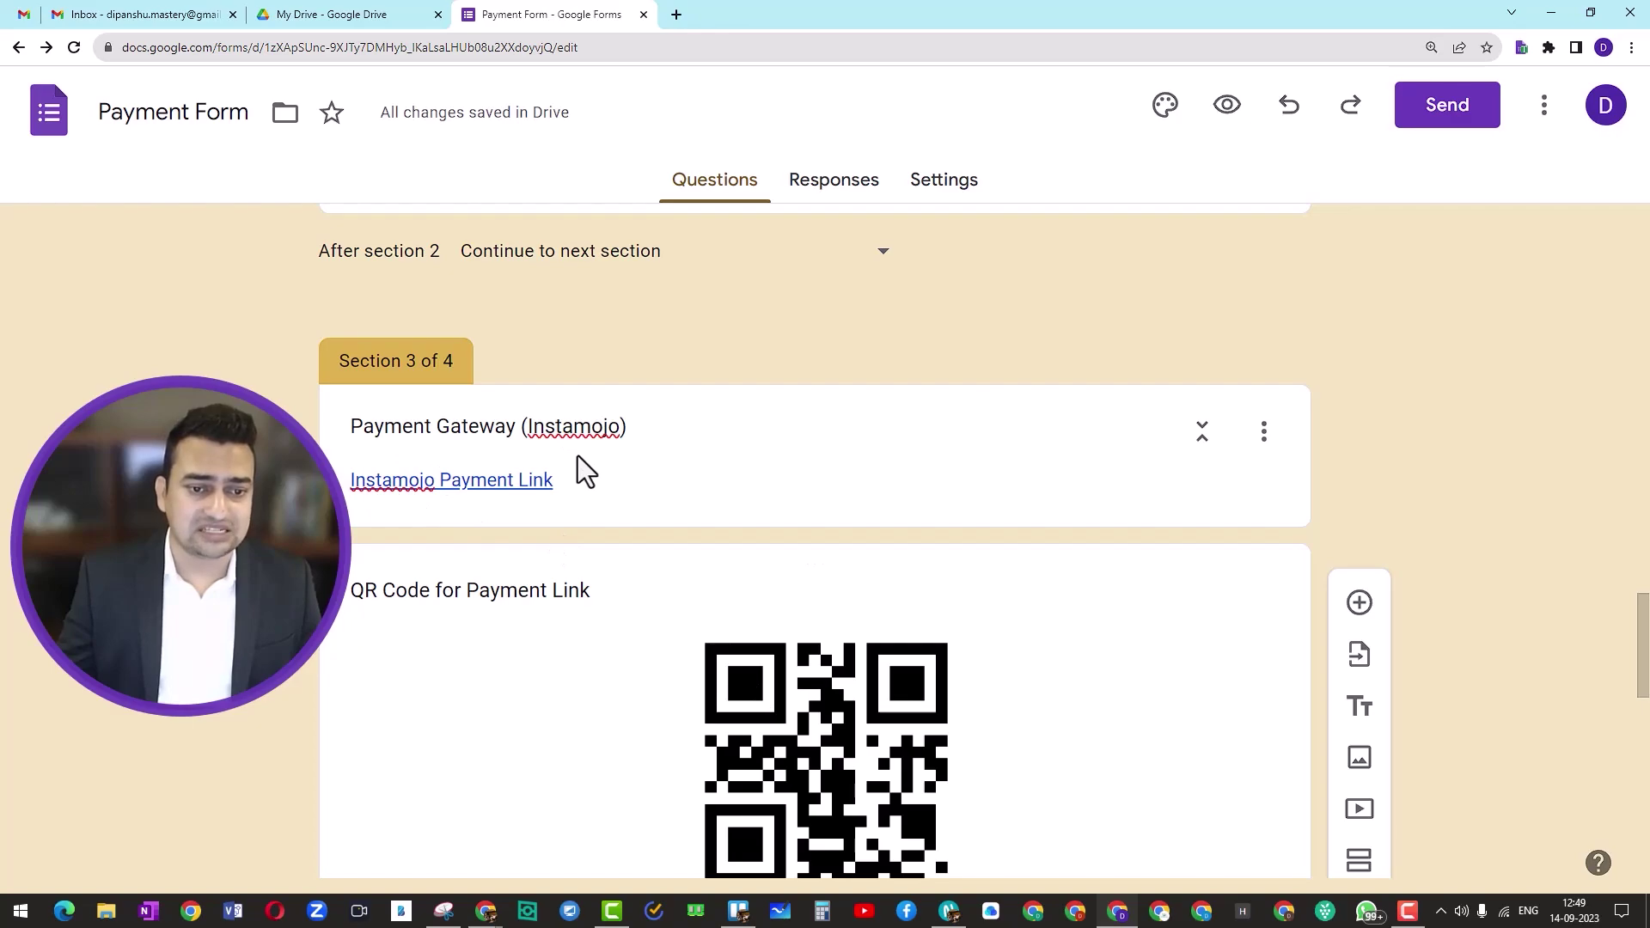
scroll(578, 456, up, 6)
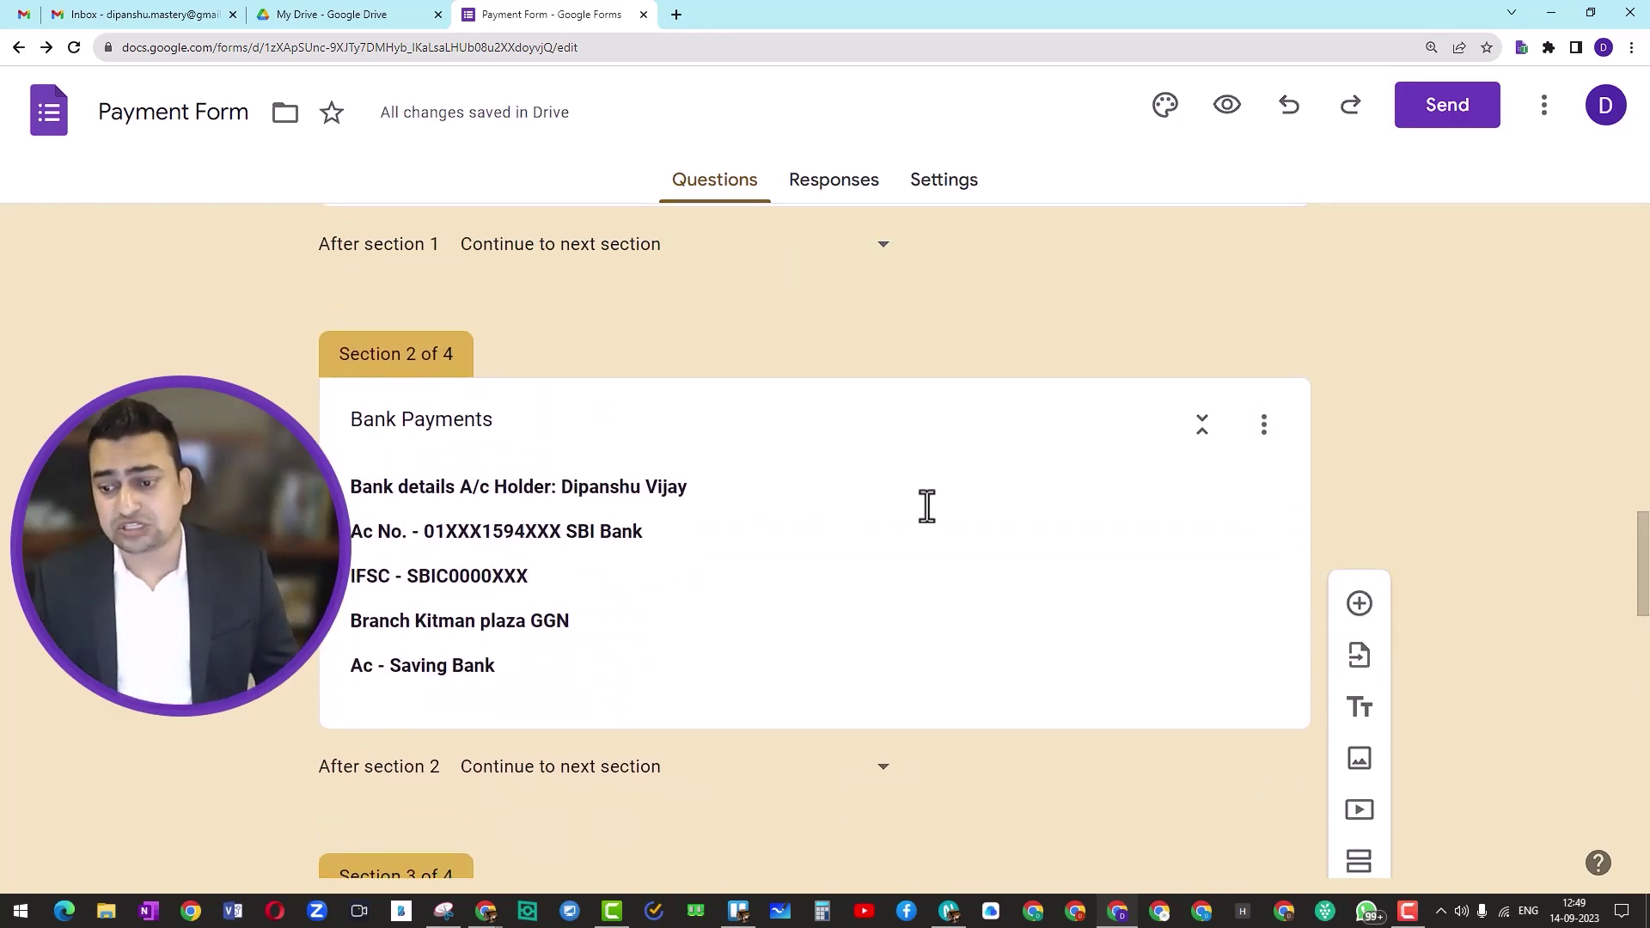
scroll(1176, 493, down, 1)
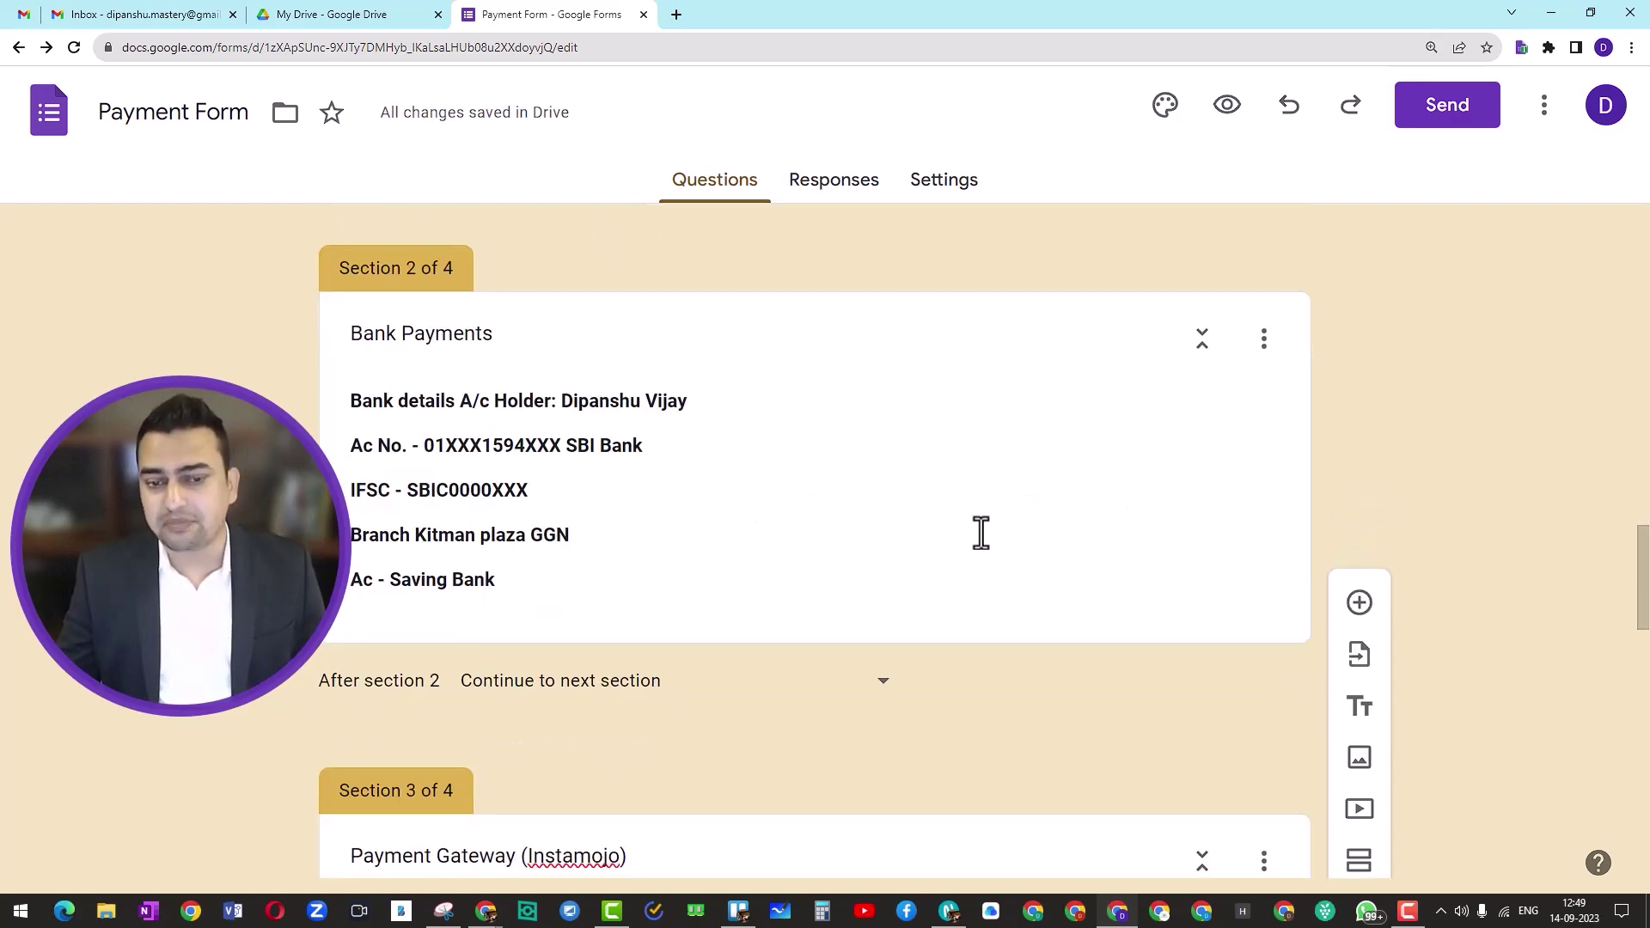
scroll(980, 532, up, 3)
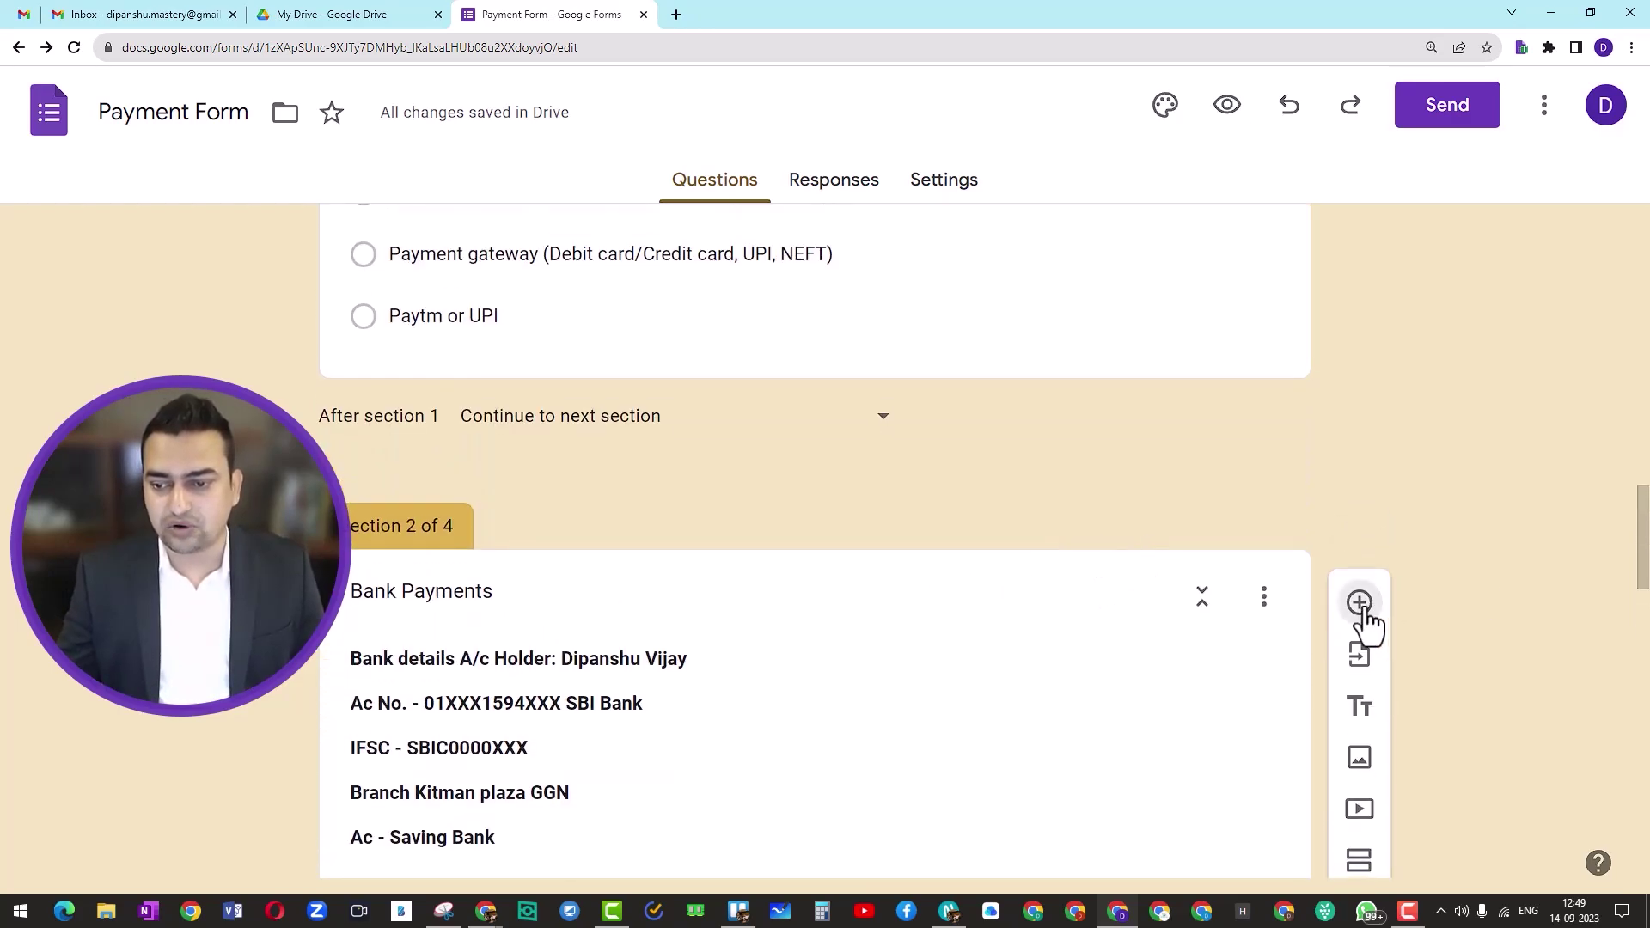
click(1361, 607)
scroll(594, 657, down, 3)
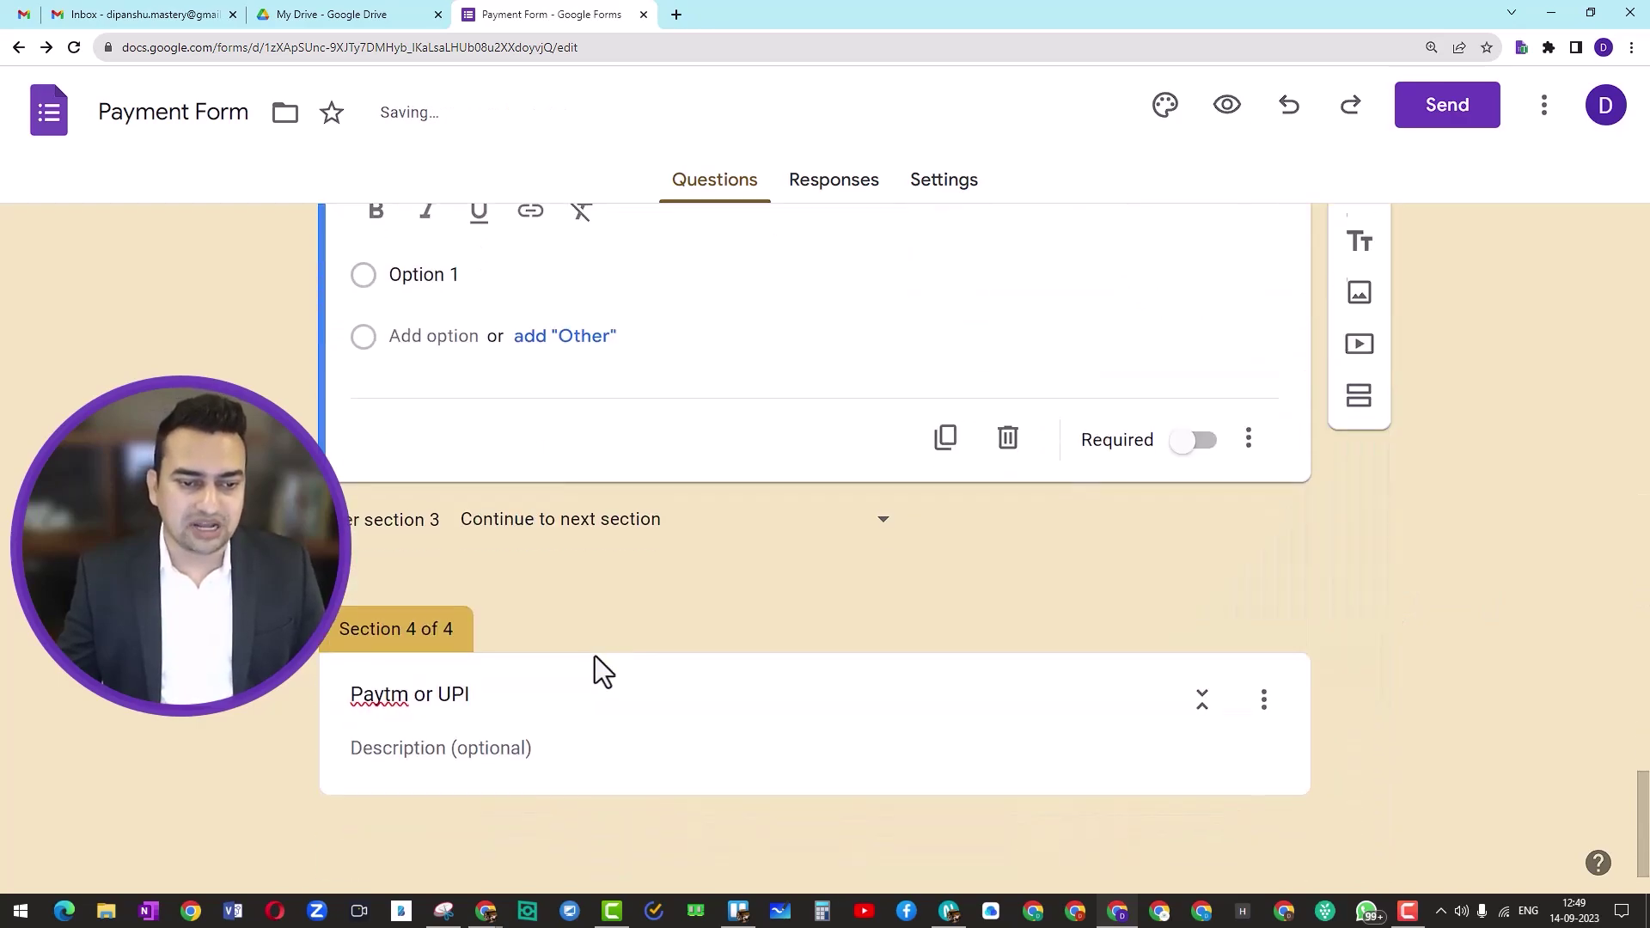
scroll(550, 673, up, 5)
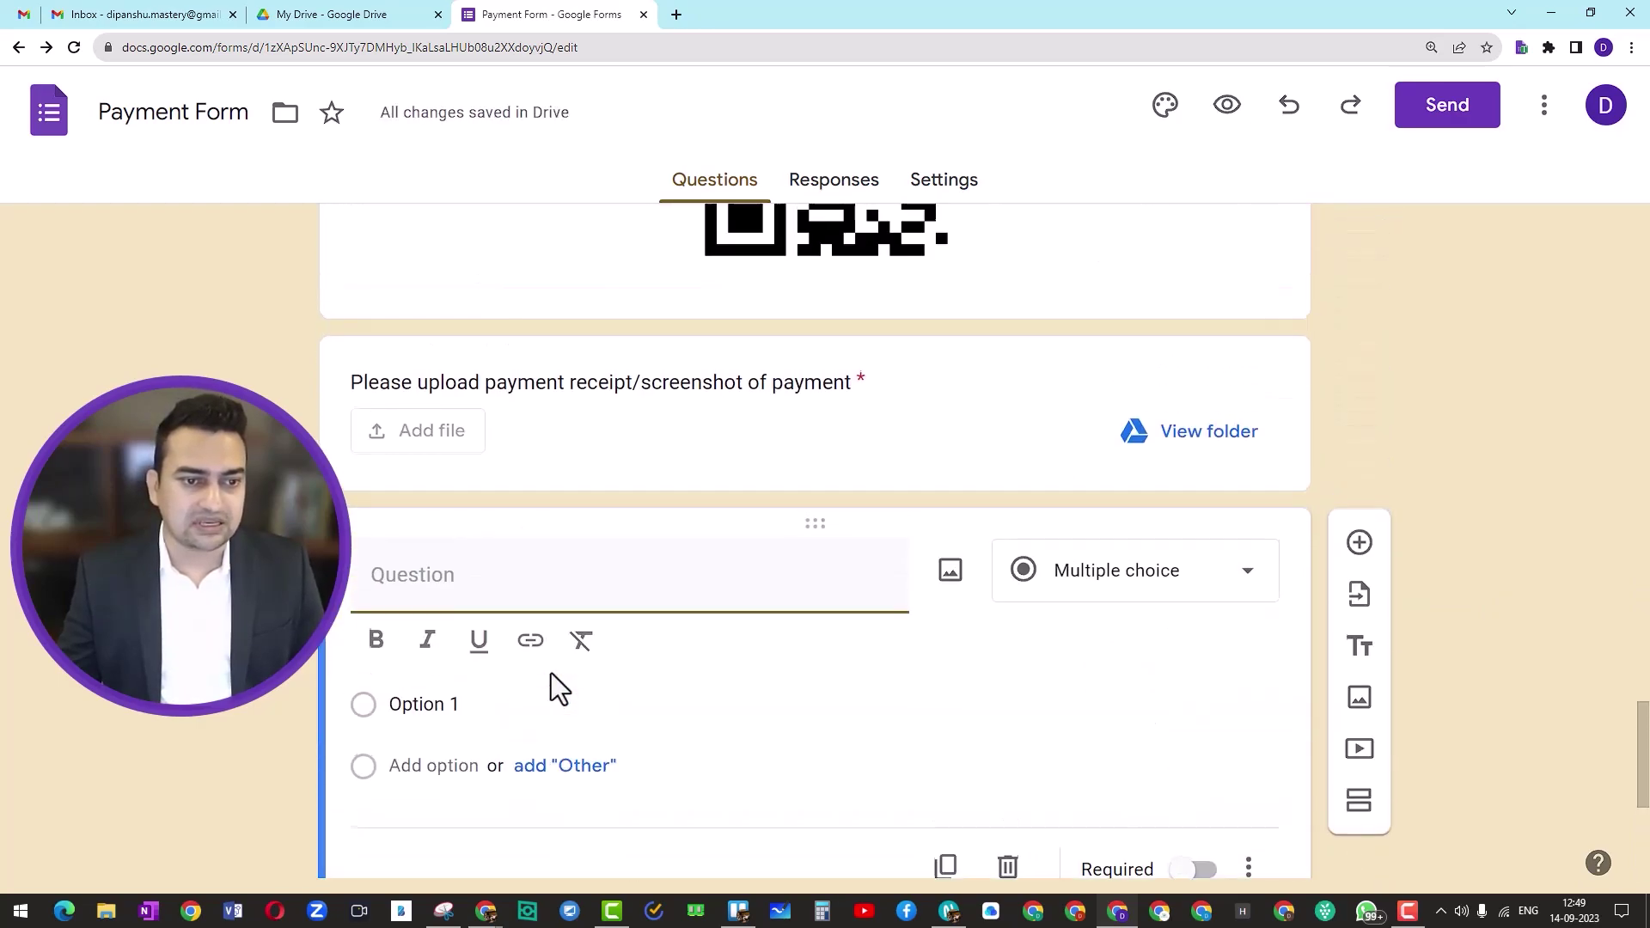
scroll(550, 673, up, 1)
Step: Copy the receipt upload question's title and start editing the new blank question
click(448, 478)
key(ctrl+c)
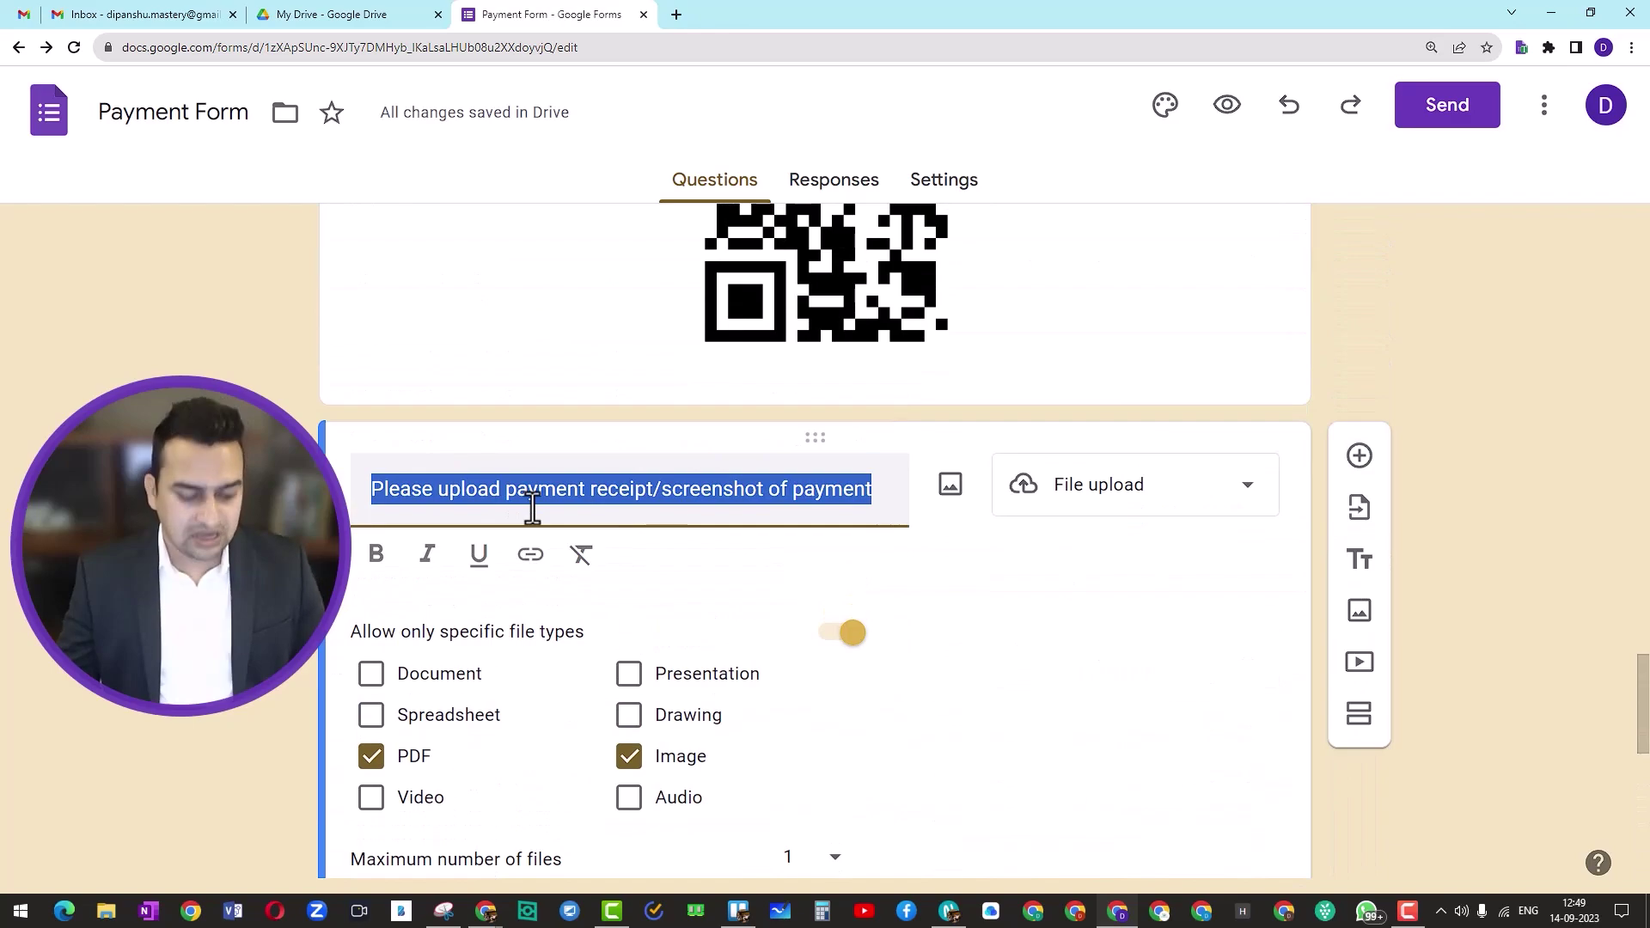
scroll(620, 664, down, 5)
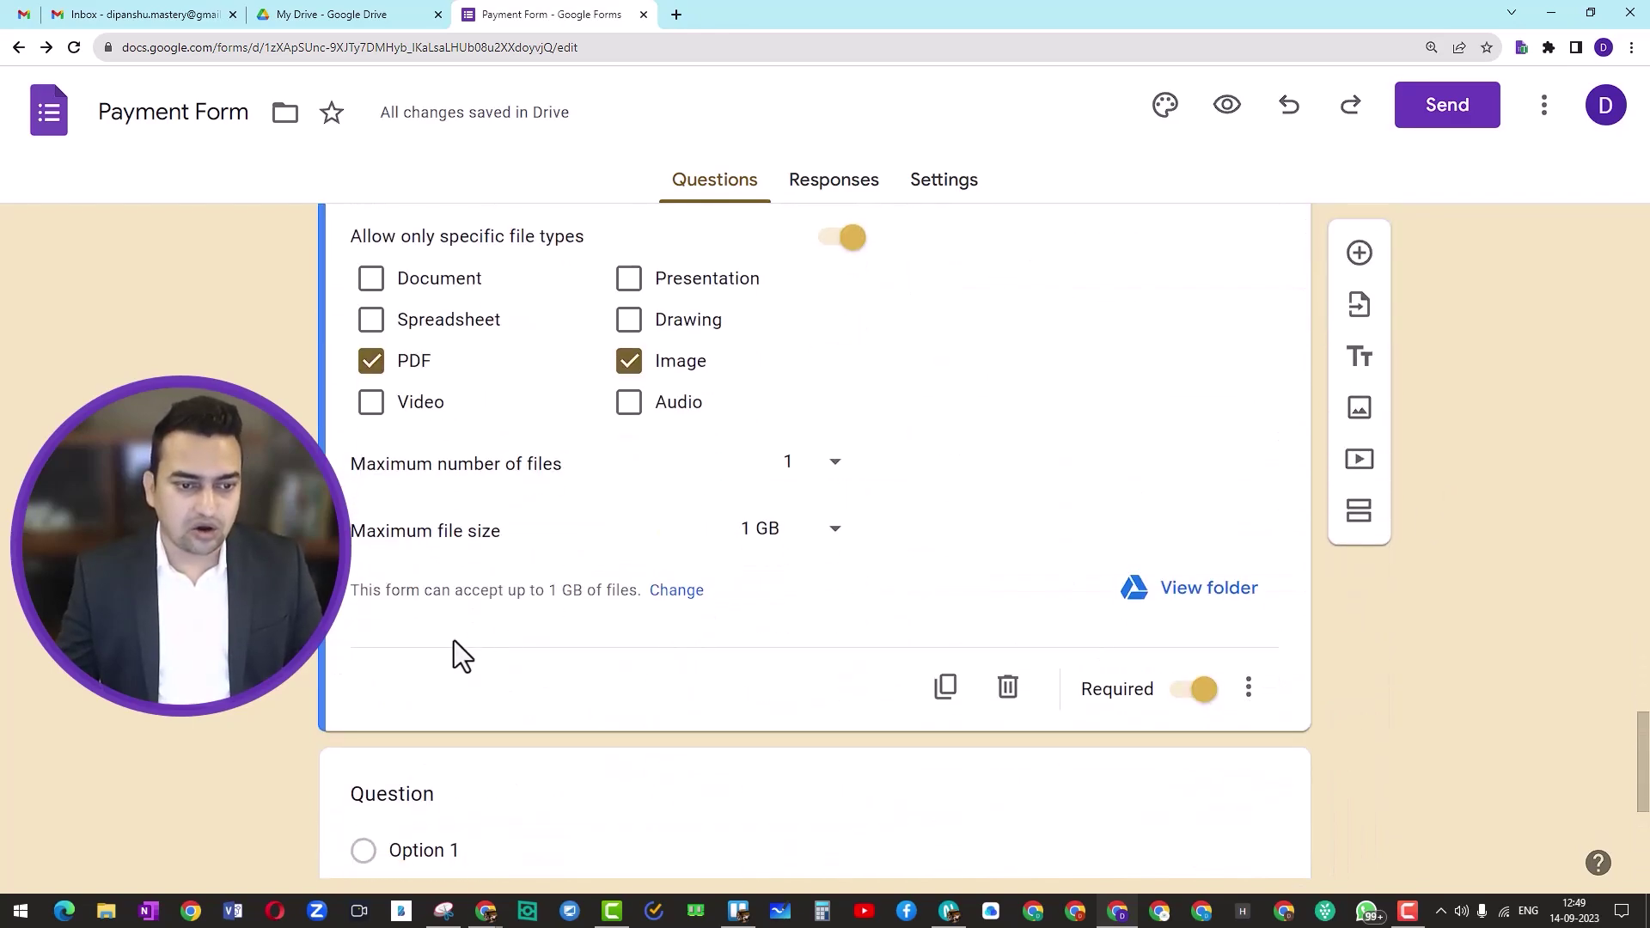
scroll(481, 657, down, 2)
click(410, 631)
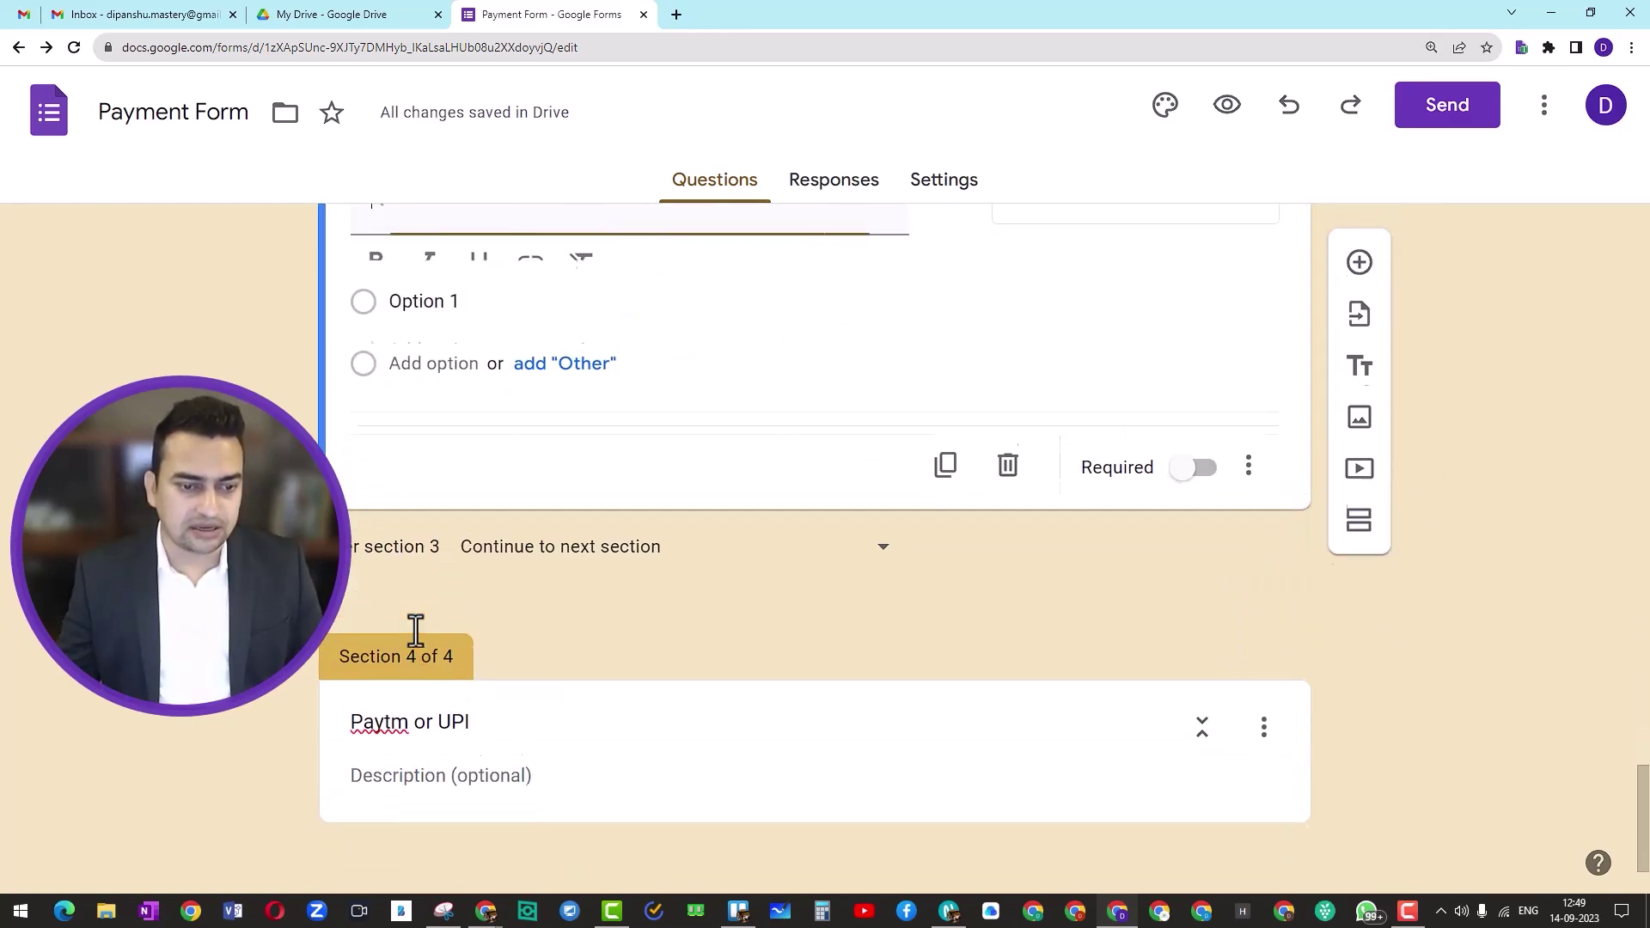
scroll(481, 370, up, 2)
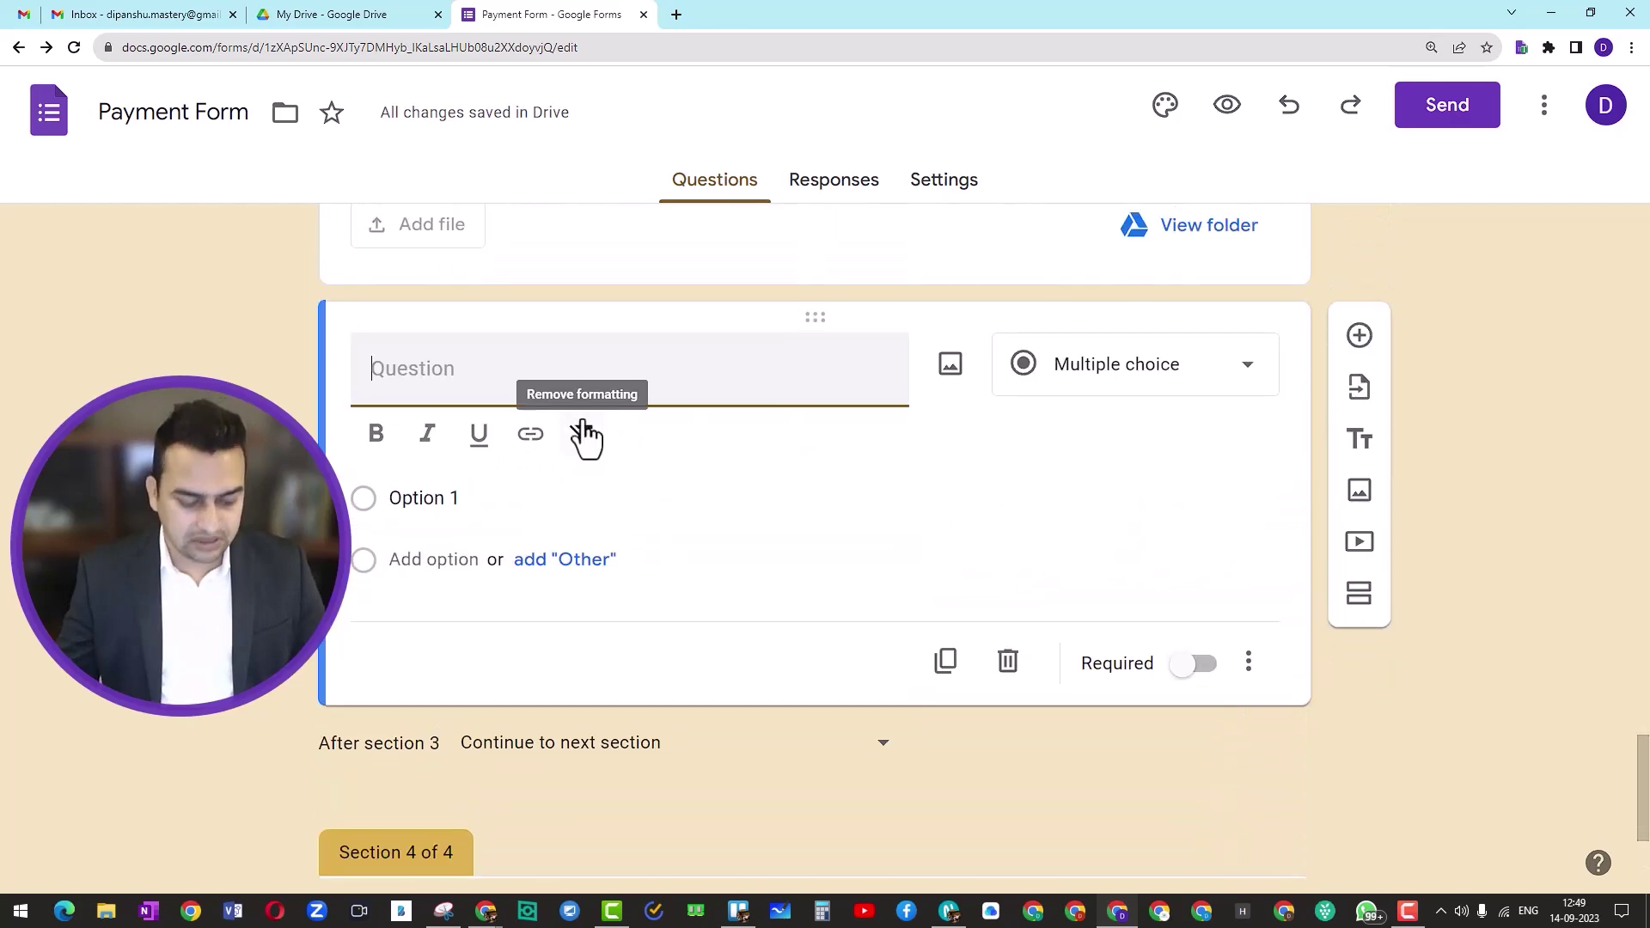
Step: Title the new question 'Please upload payment receipt/screenshot of bank payment'
key(ctrl+v)
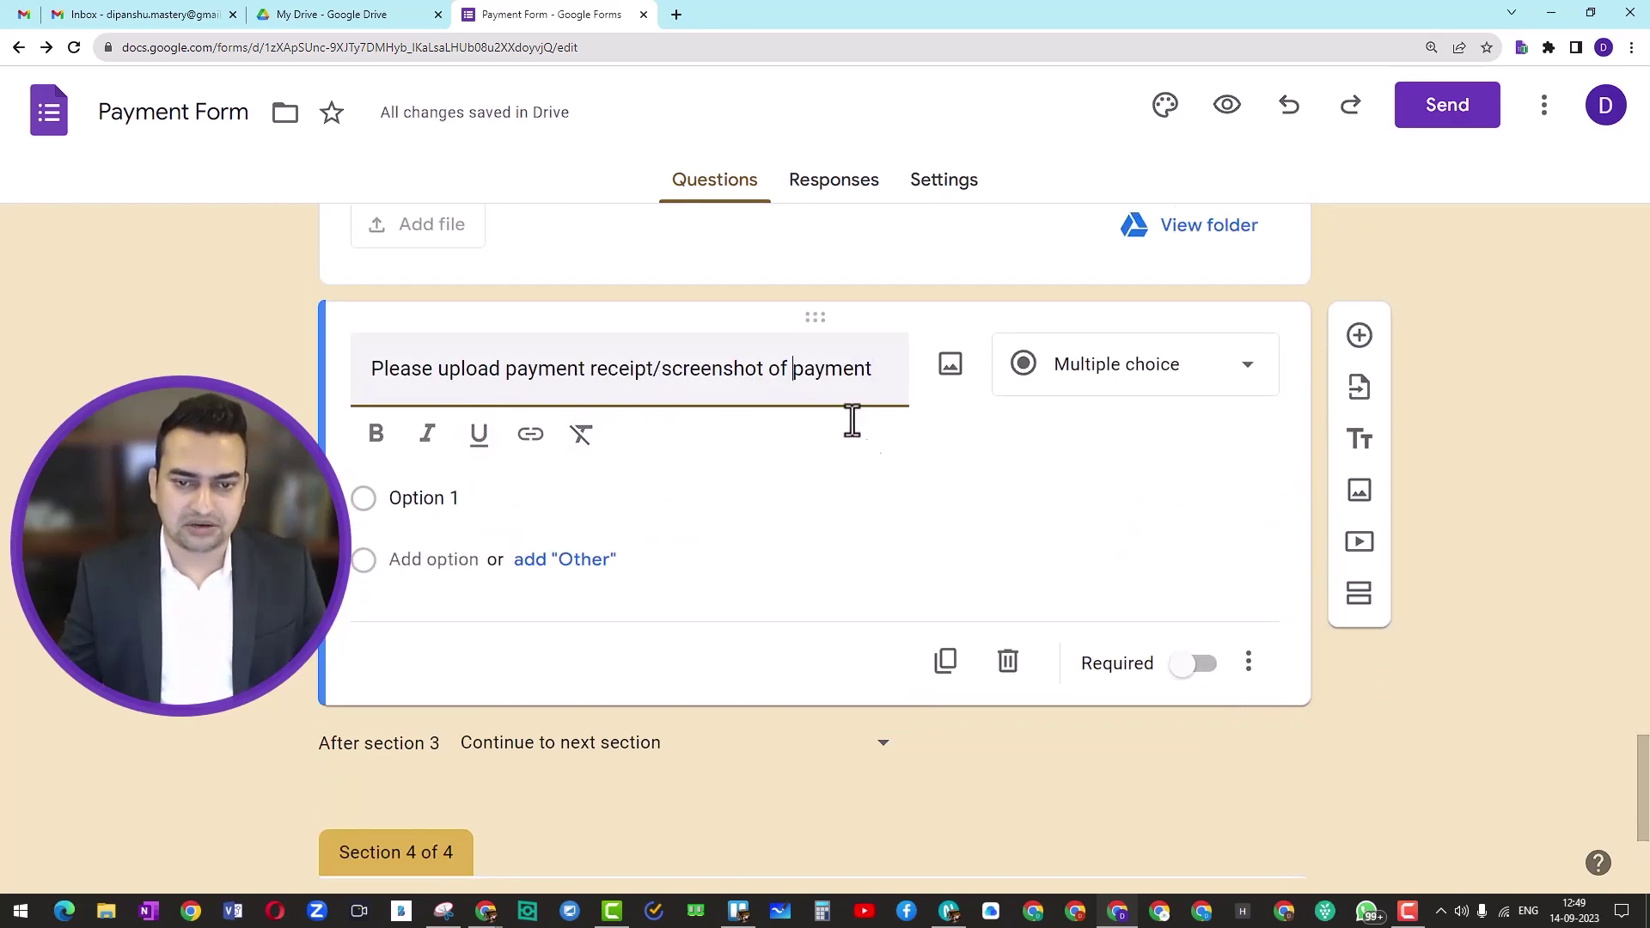
text(bank)
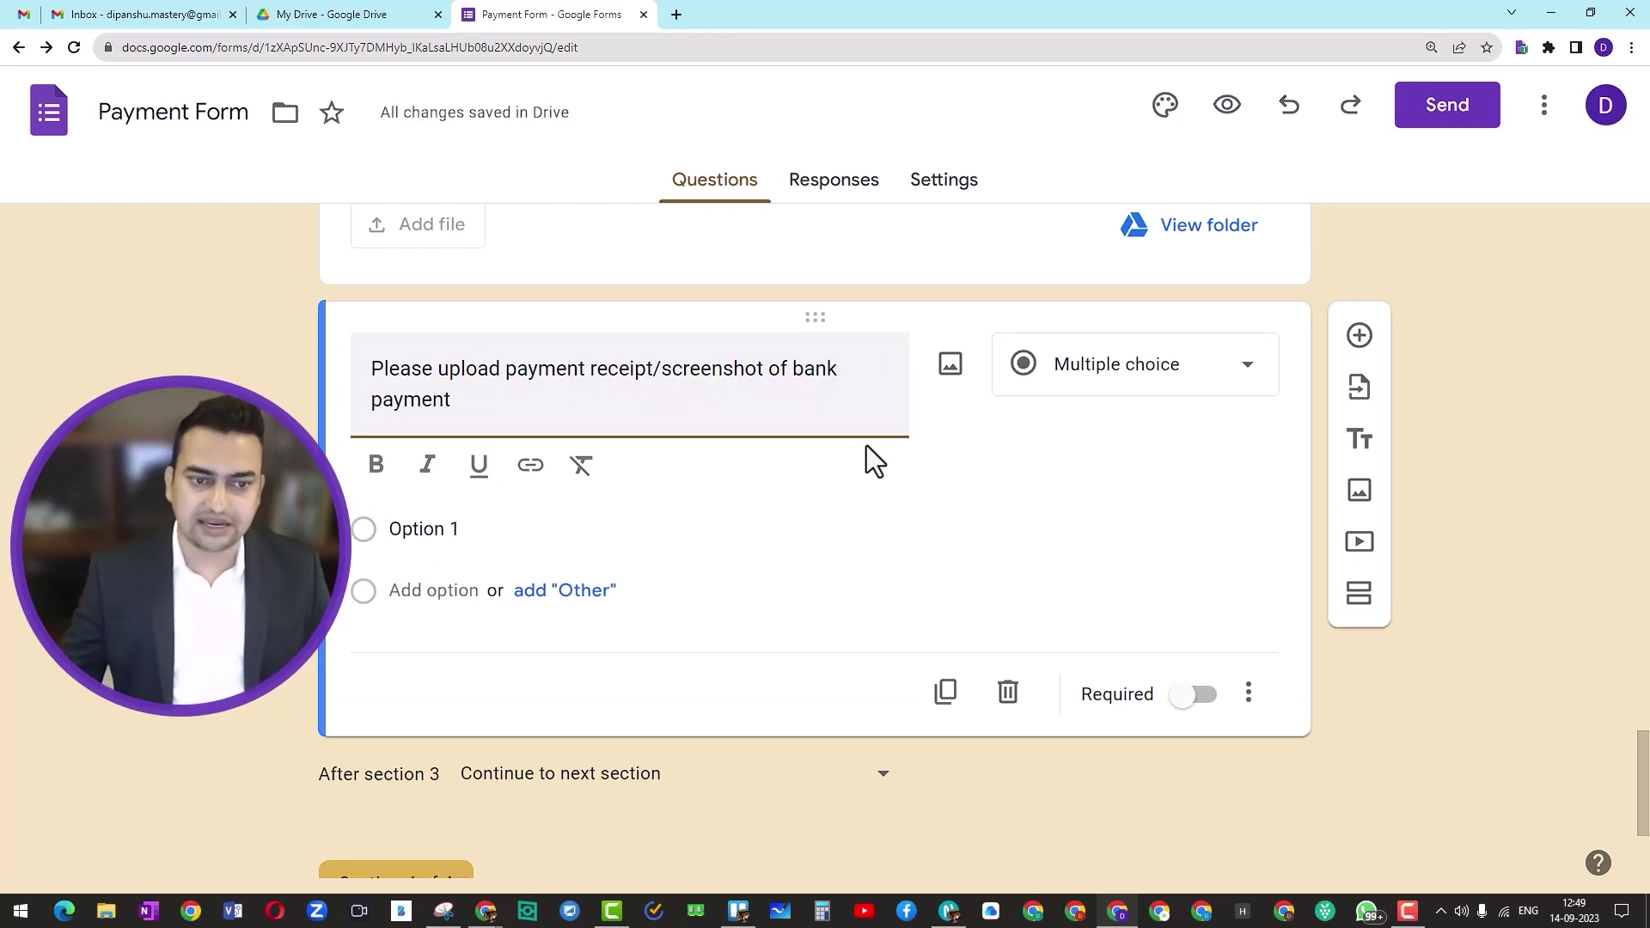
click(1070, 569)
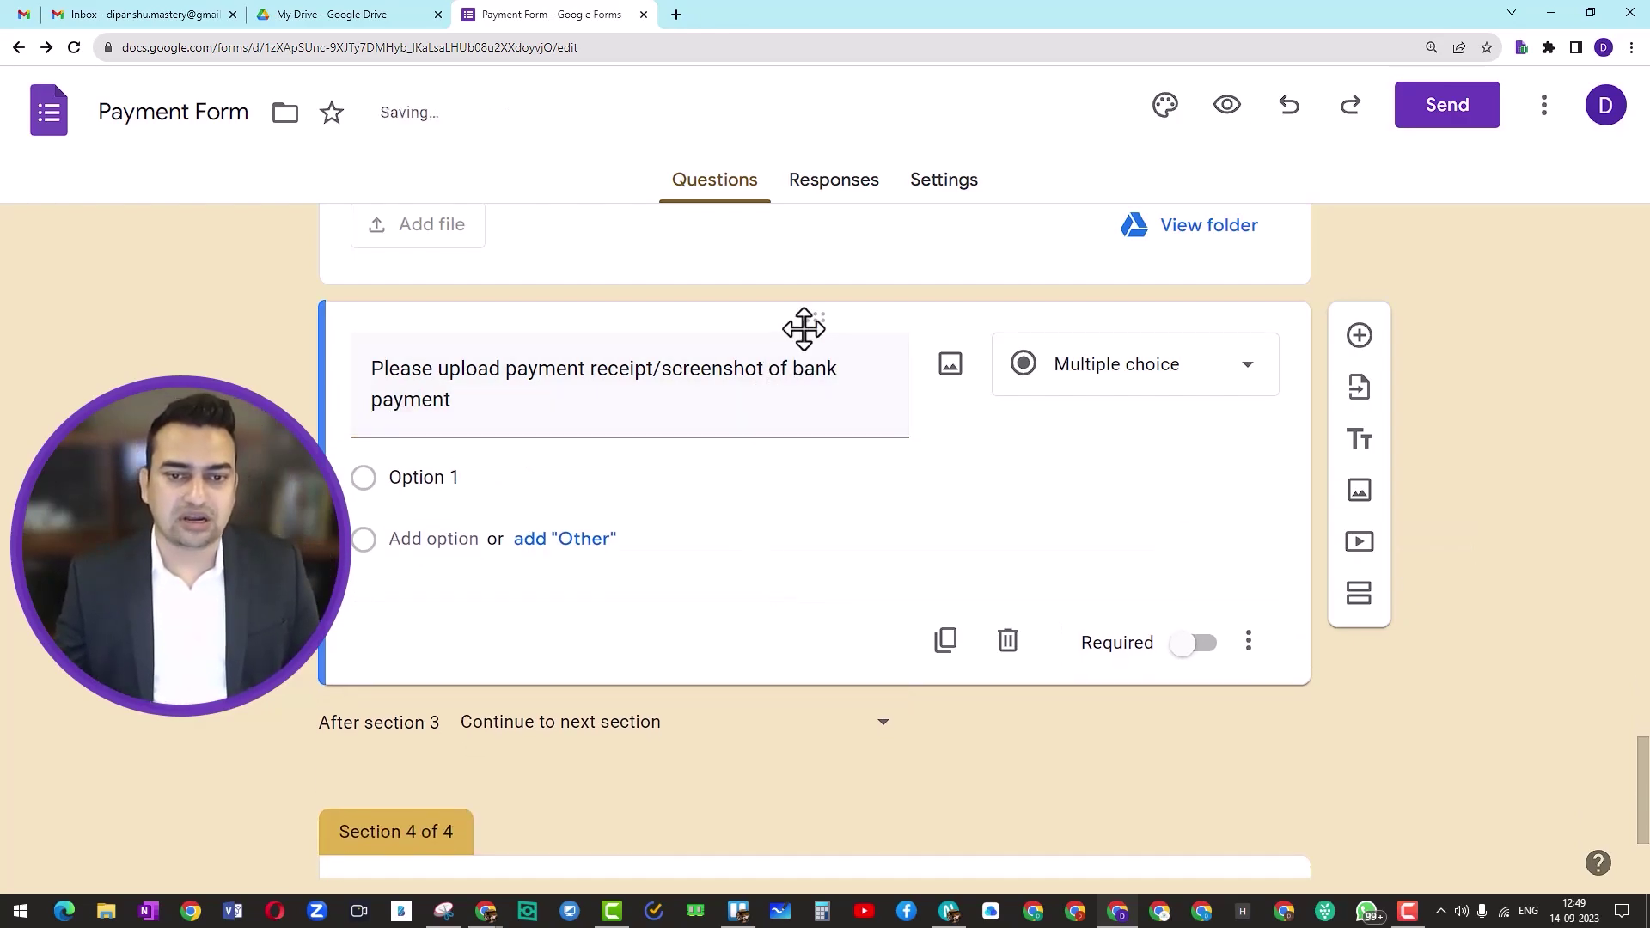
Step: Drag the bank payment question up into the Bank Payments section
drag(807, 324, 688, 570)
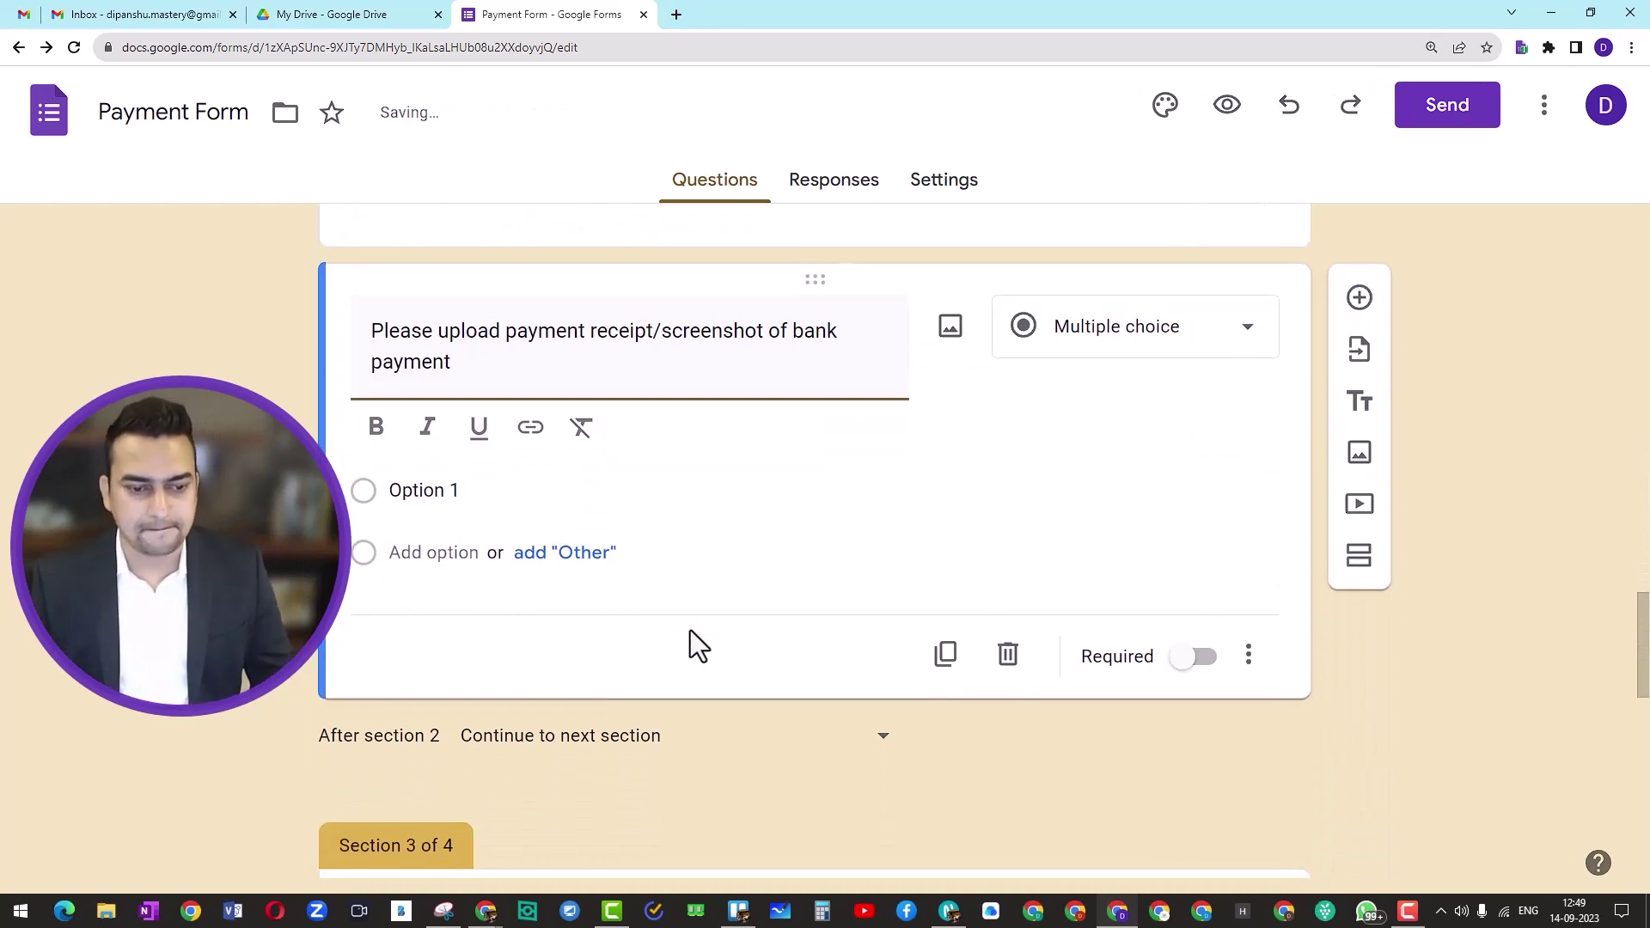
scroll(689, 661, down, 3)
scroll(681, 683, down, 2)
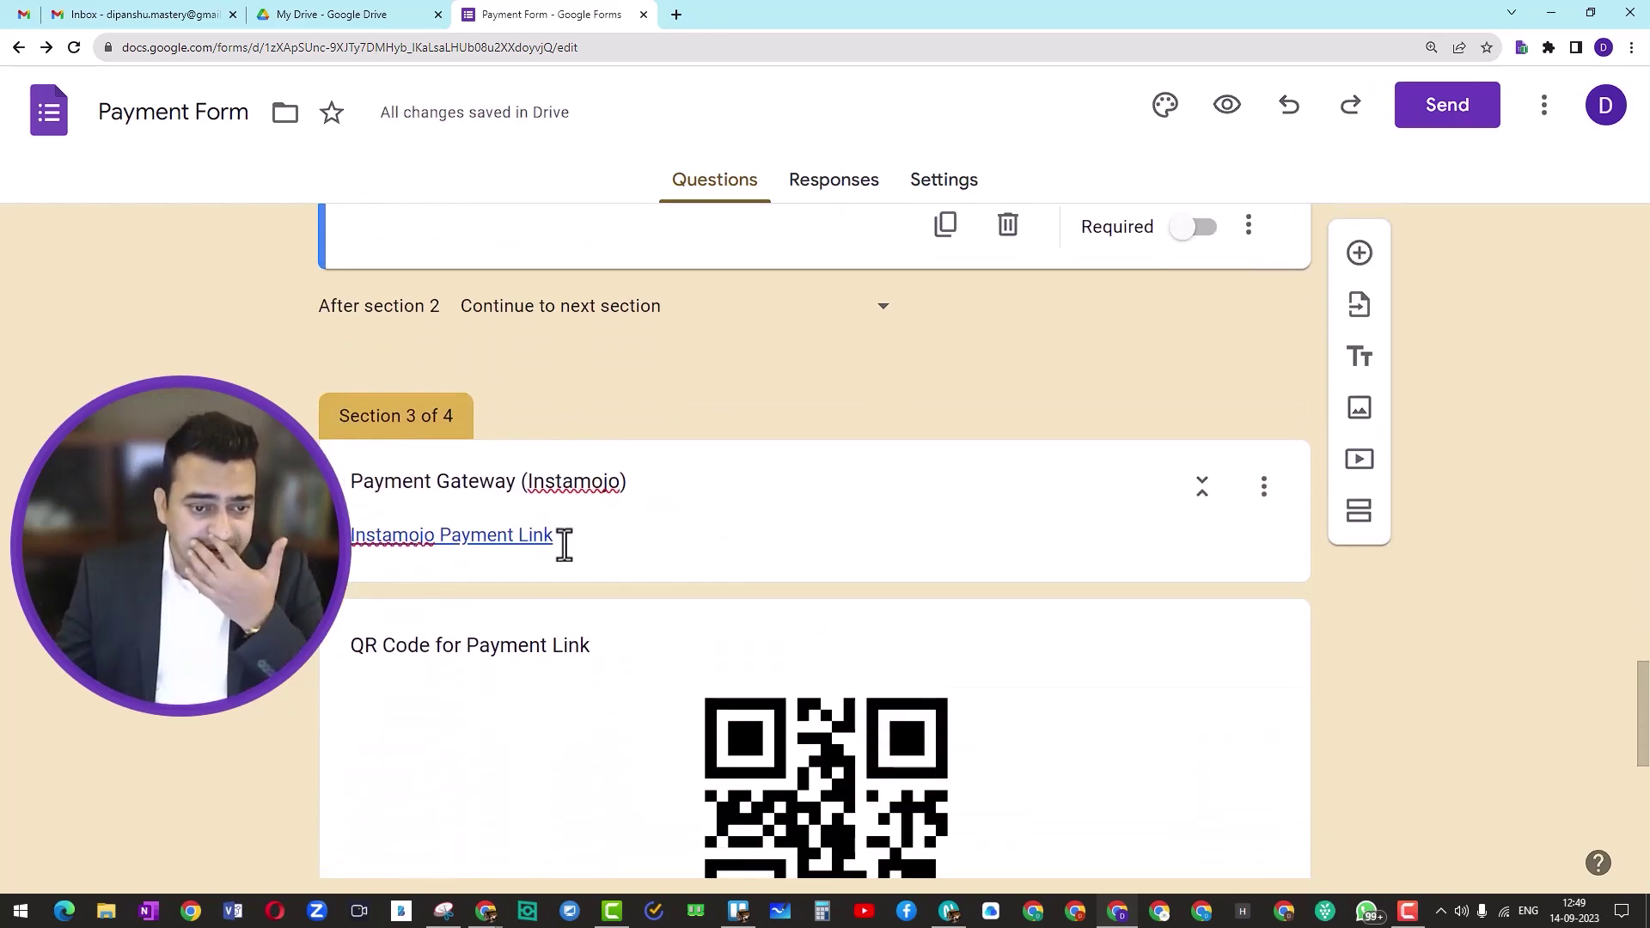
scroll(641, 538, up, 10)
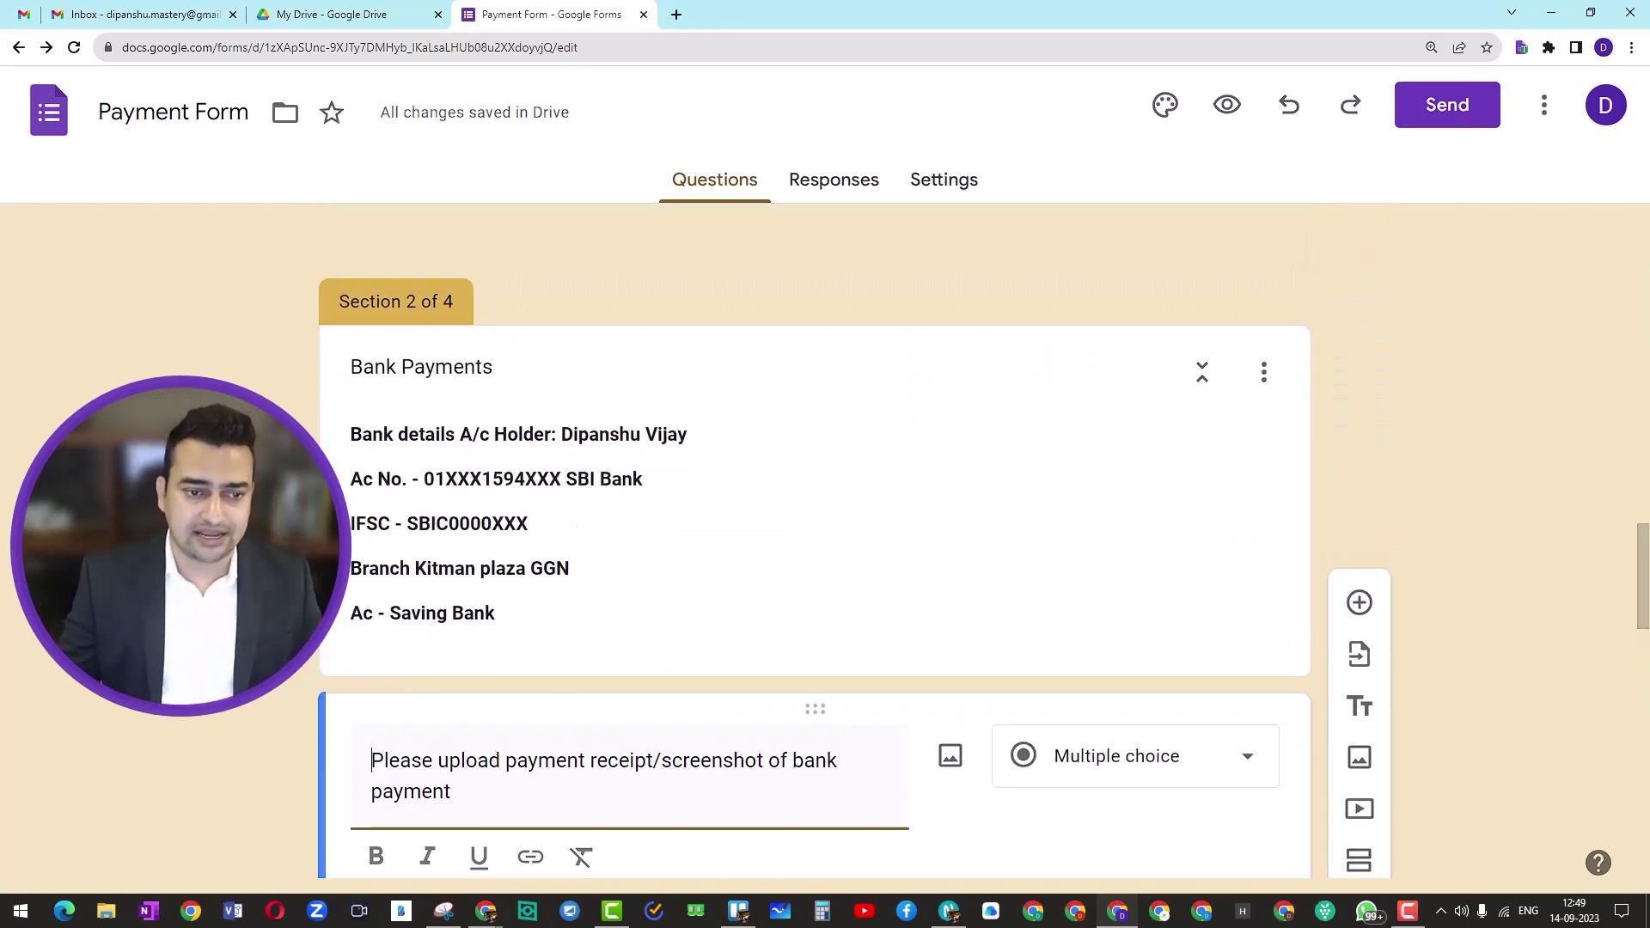
scroll(421, 548, down, 4)
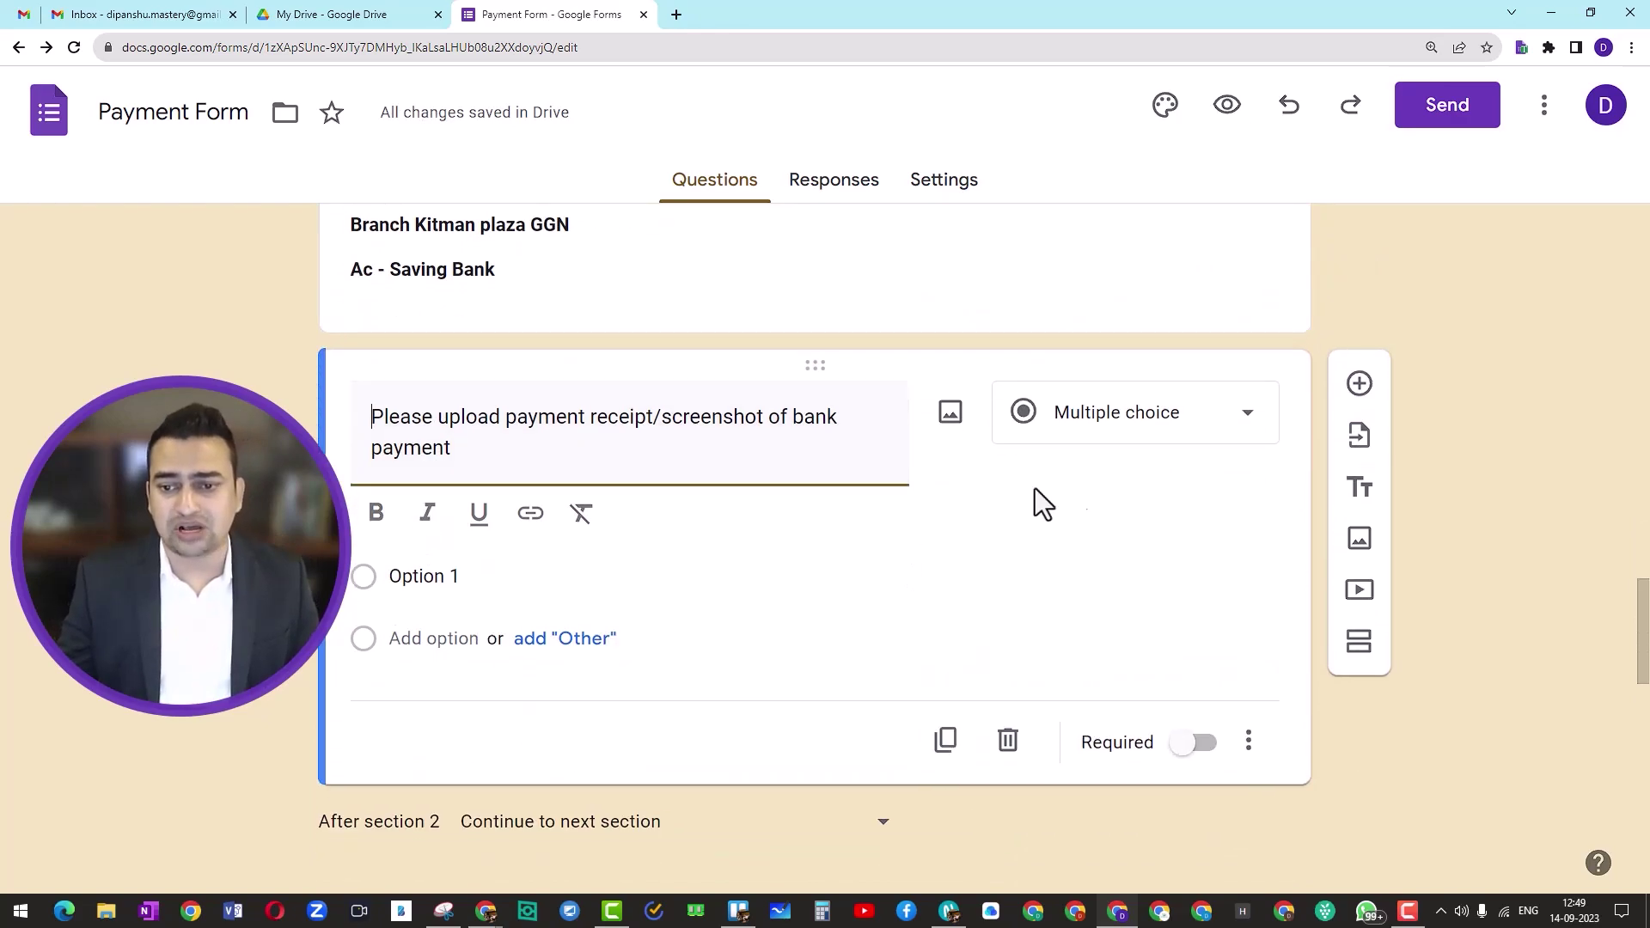
Step: Make the bank payment question a File upload accepting only PDF and Image files
click(1215, 432)
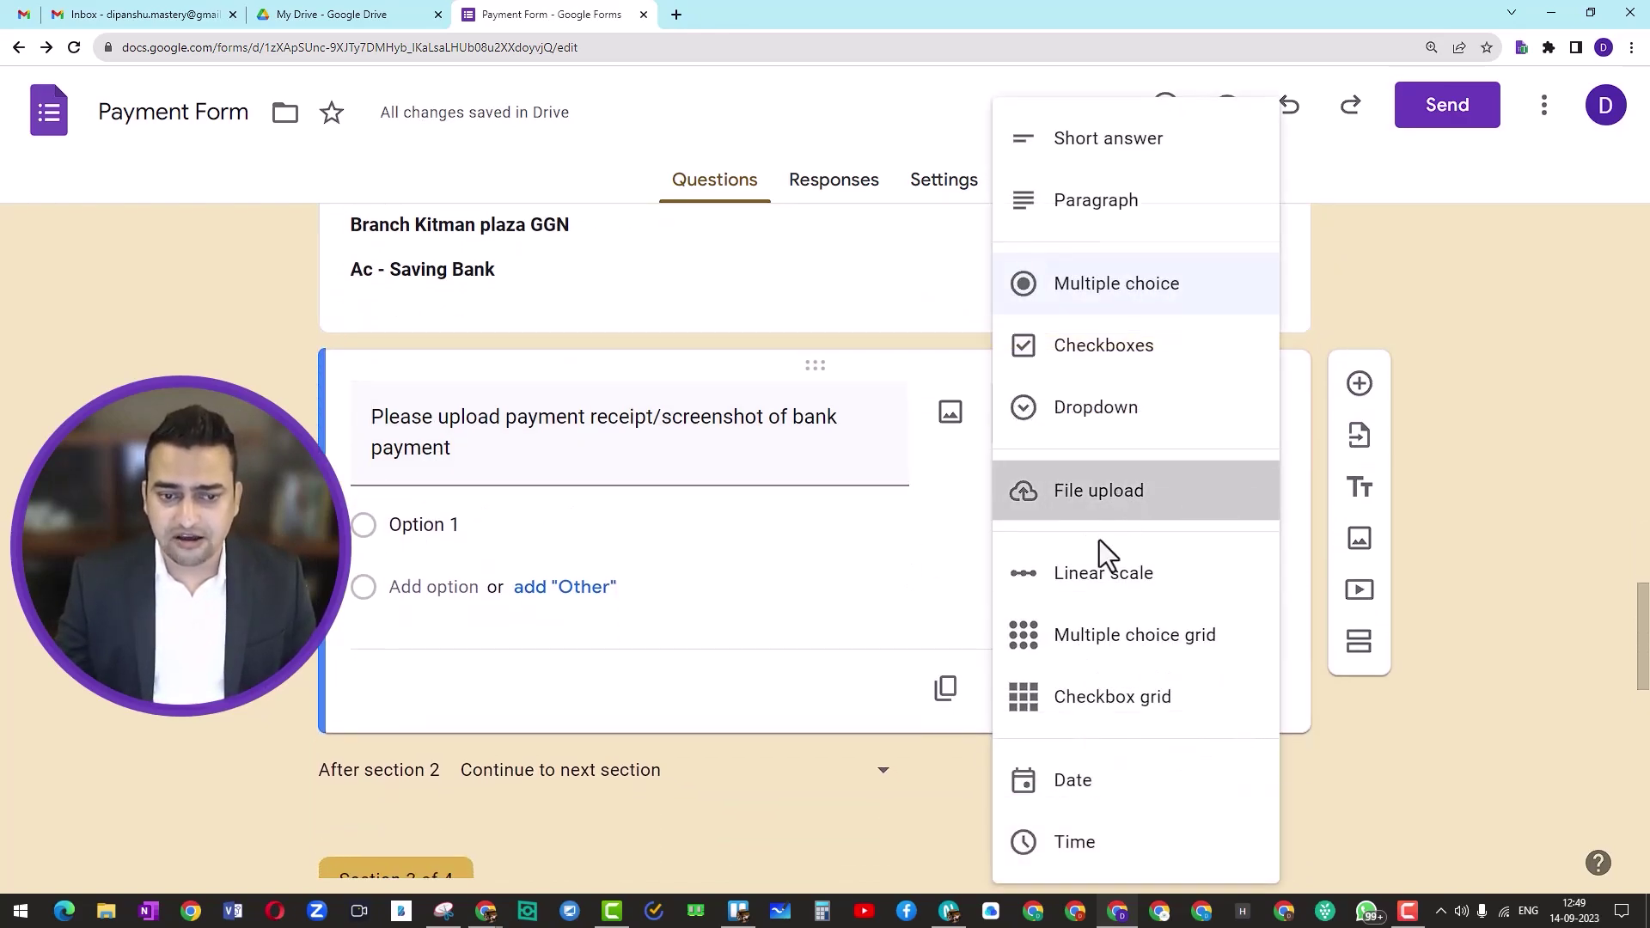
click(1100, 516)
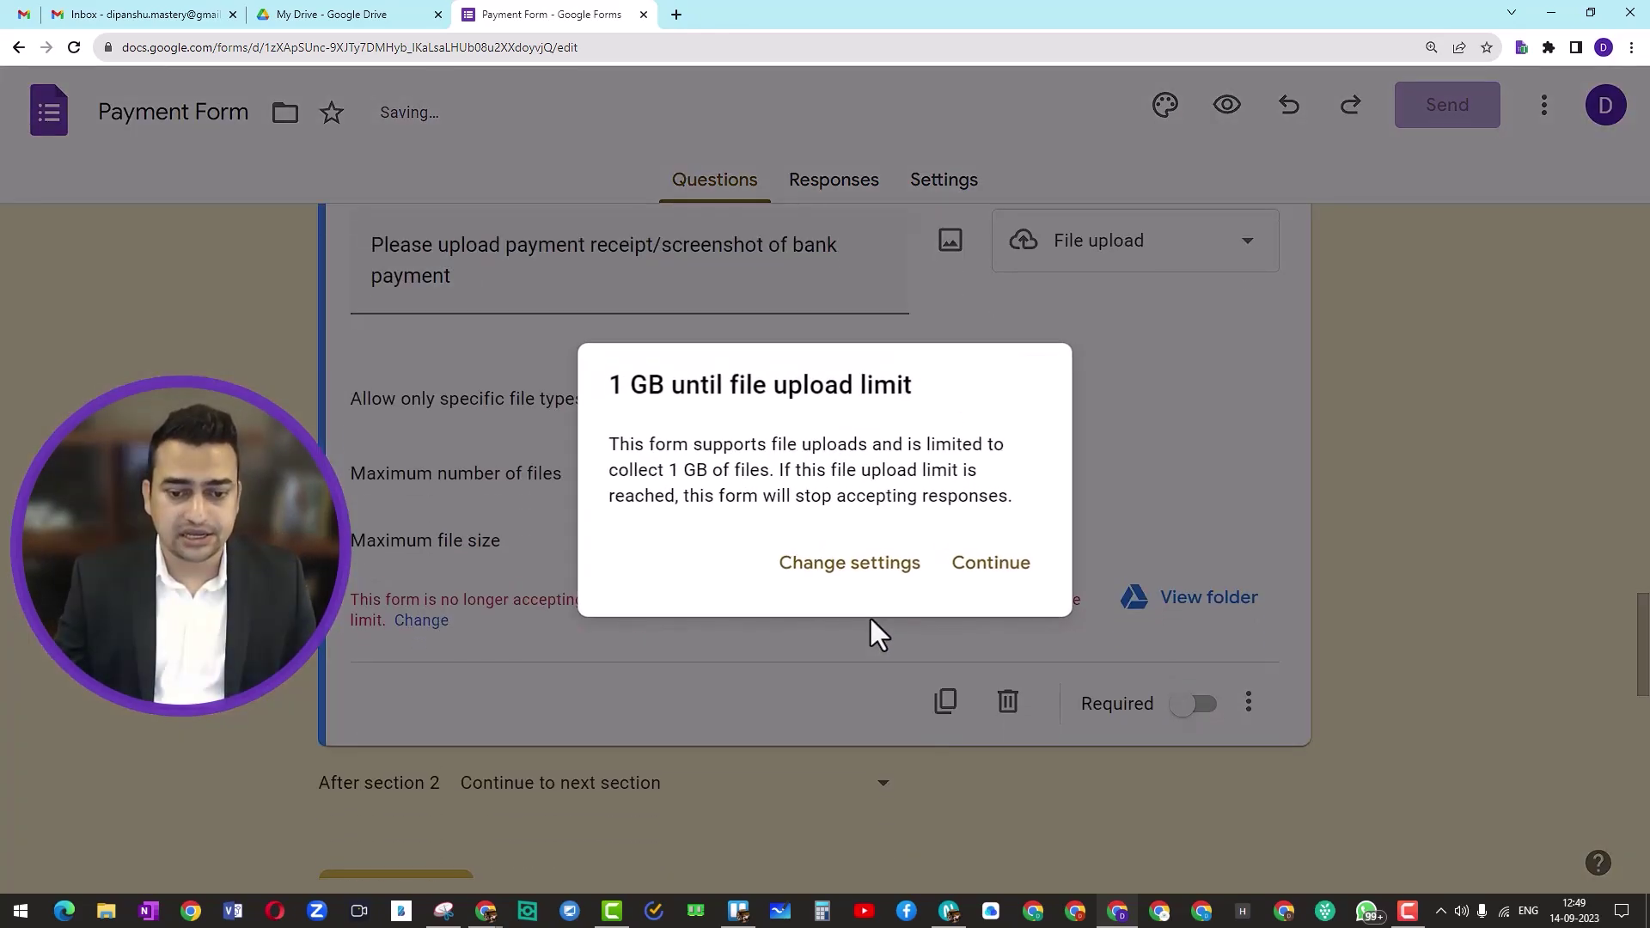
click(1009, 574)
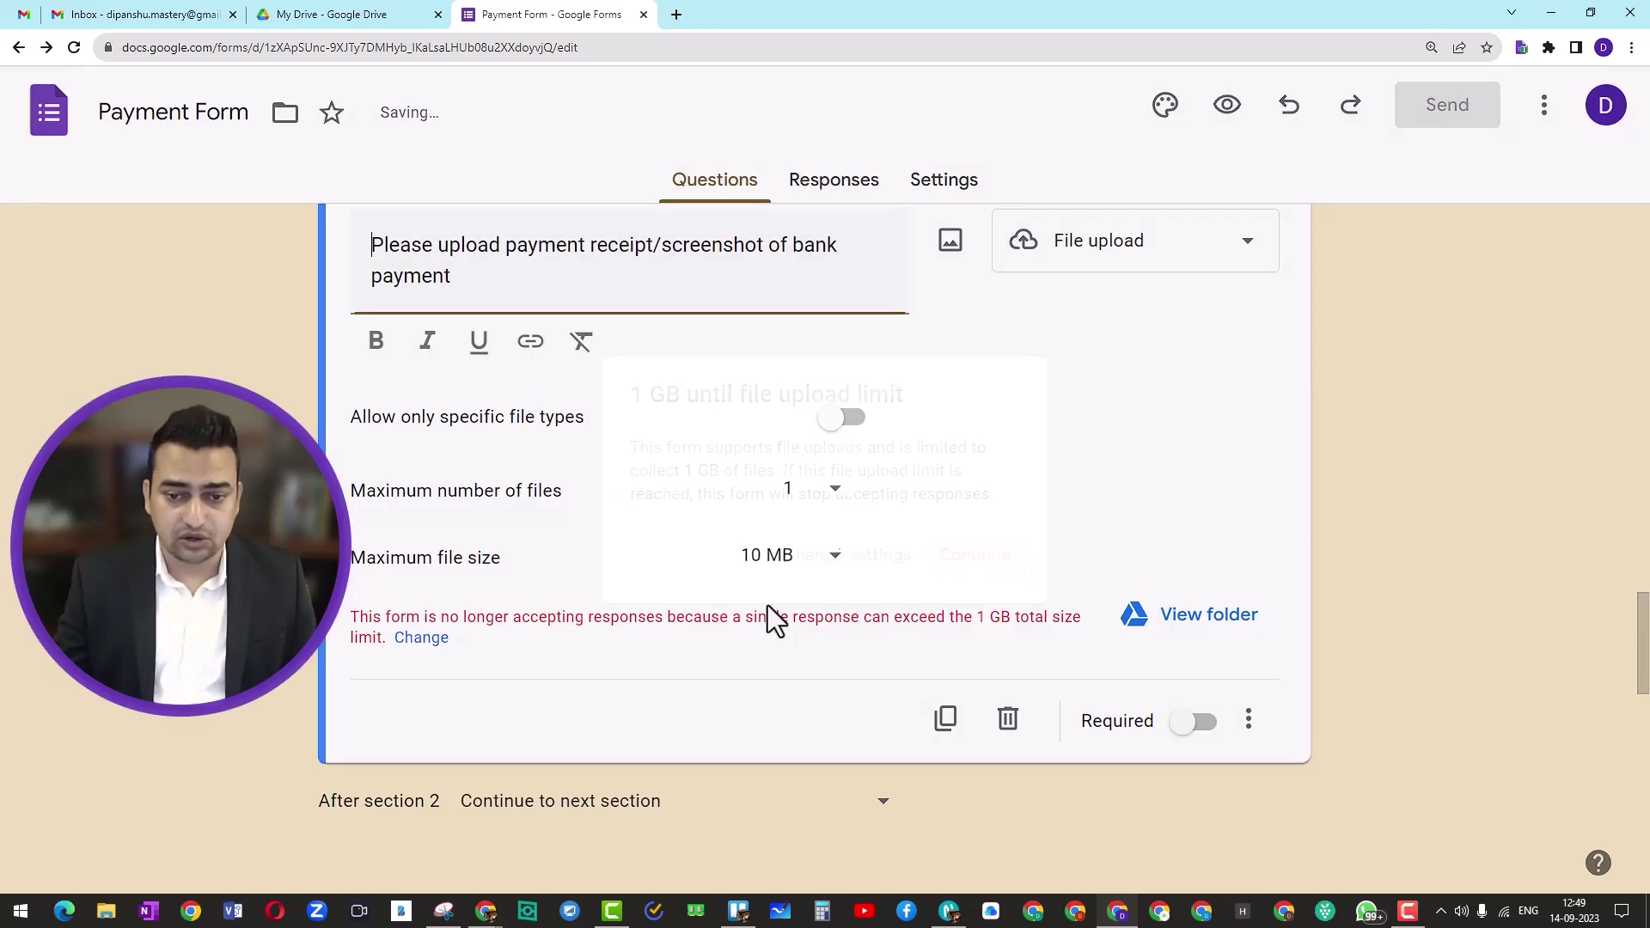
click(835, 426)
click(372, 491)
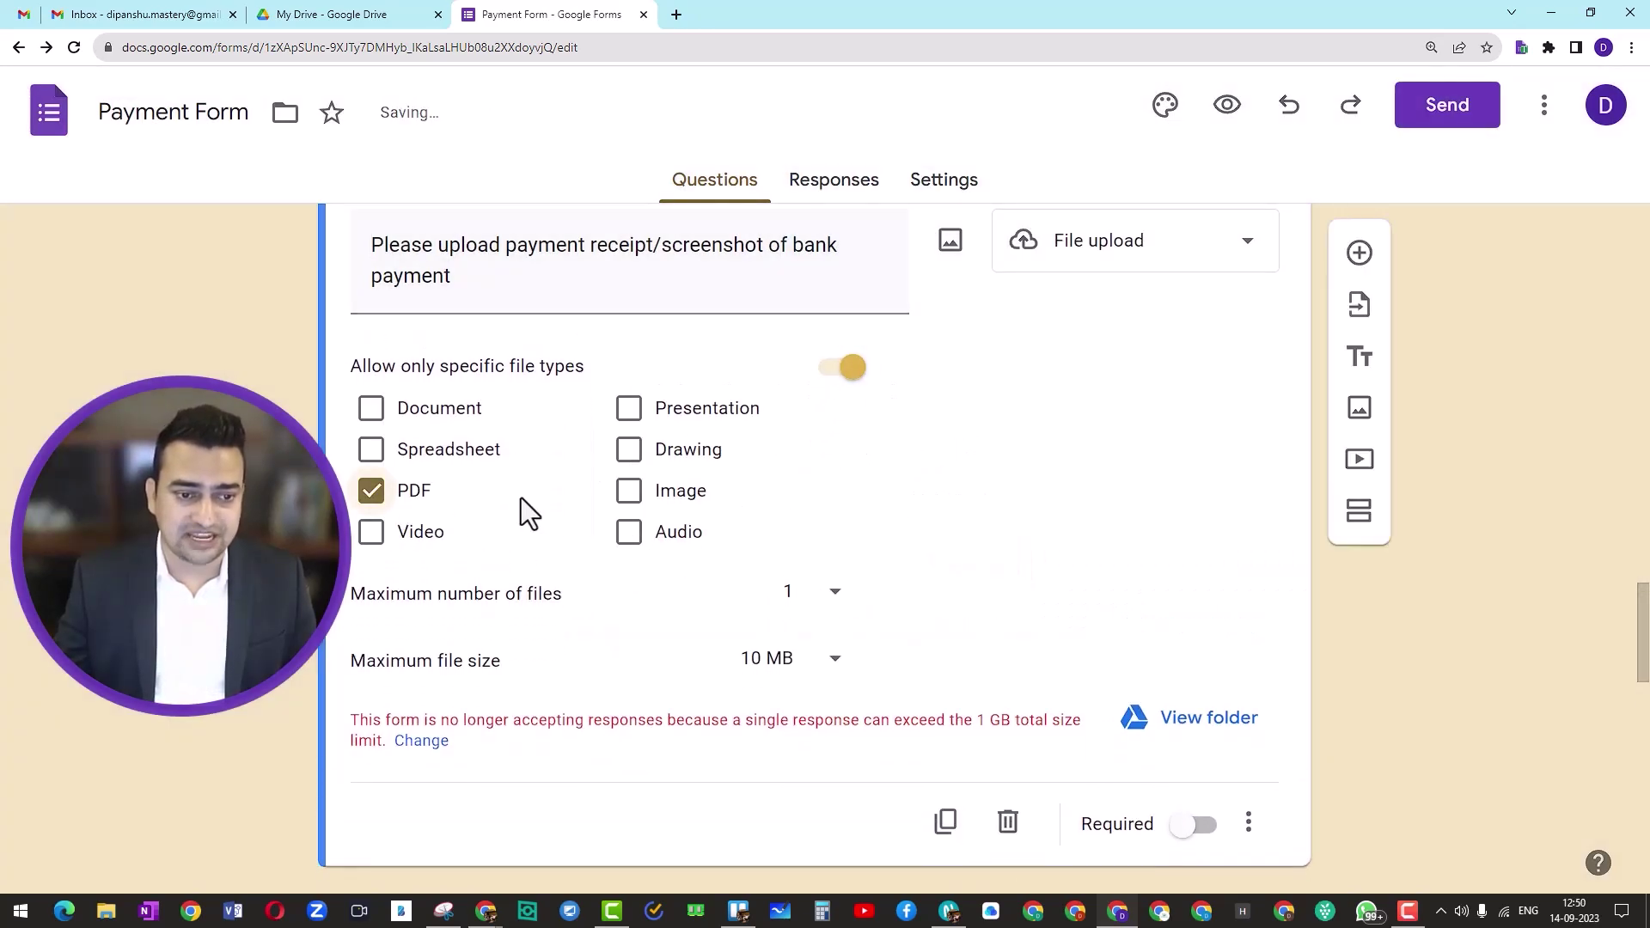
click(628, 492)
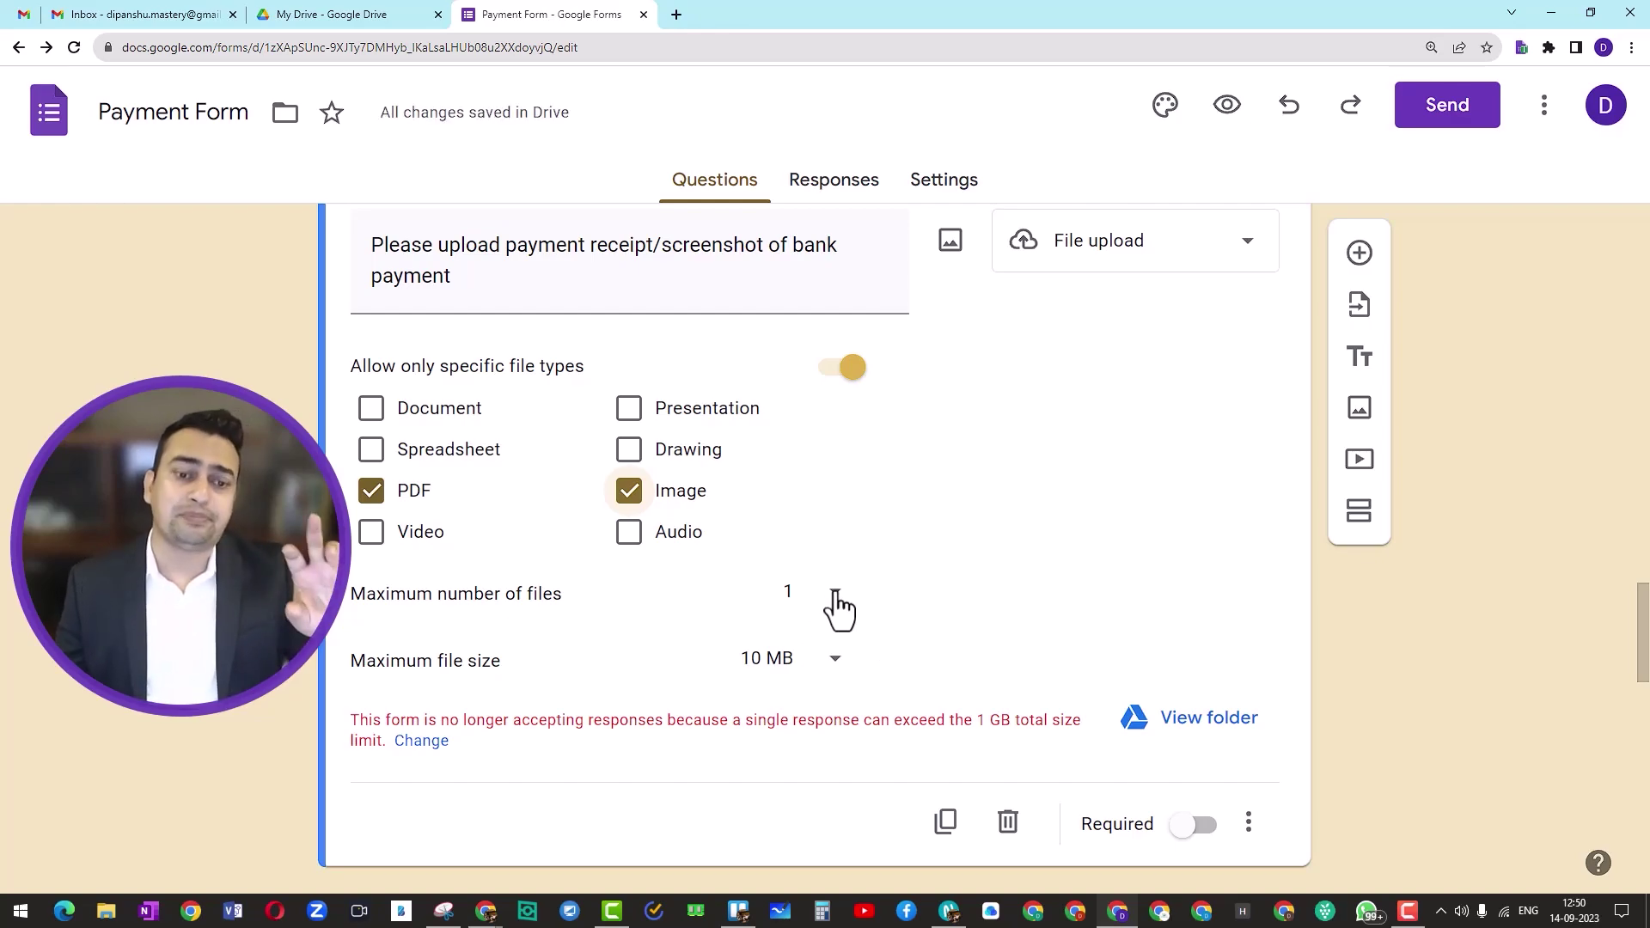
Step: Set the bank receipt upload's maximum size to 1 GB and make it required
click(833, 660)
click(951, 639)
scroll(954, 639, down, 2)
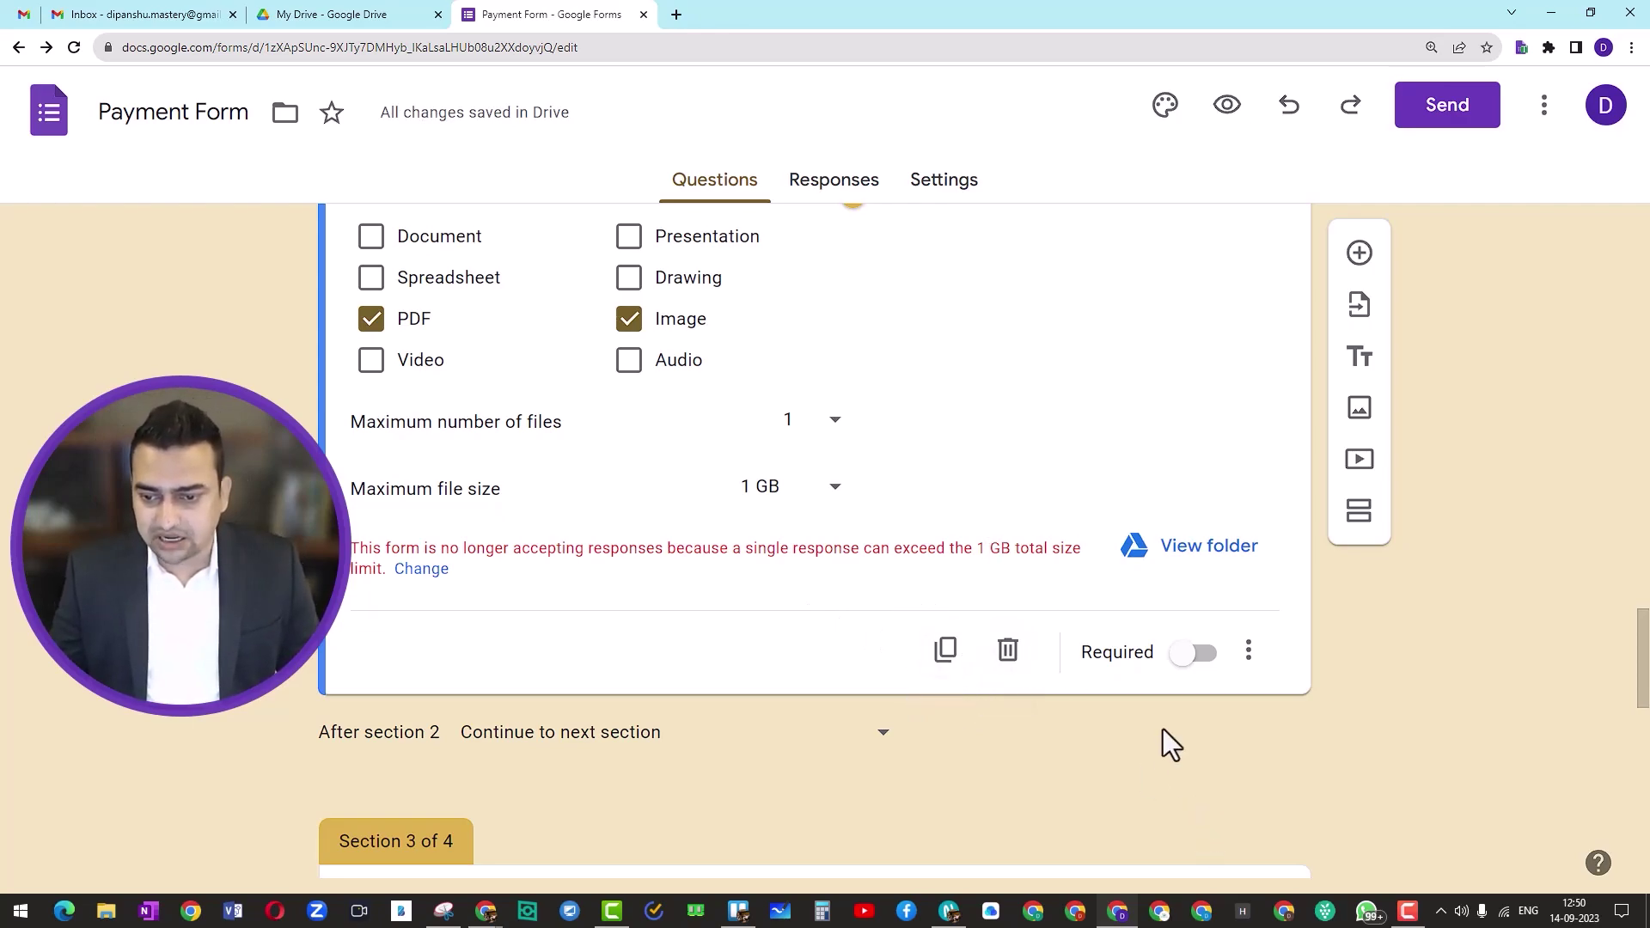
click(1188, 664)
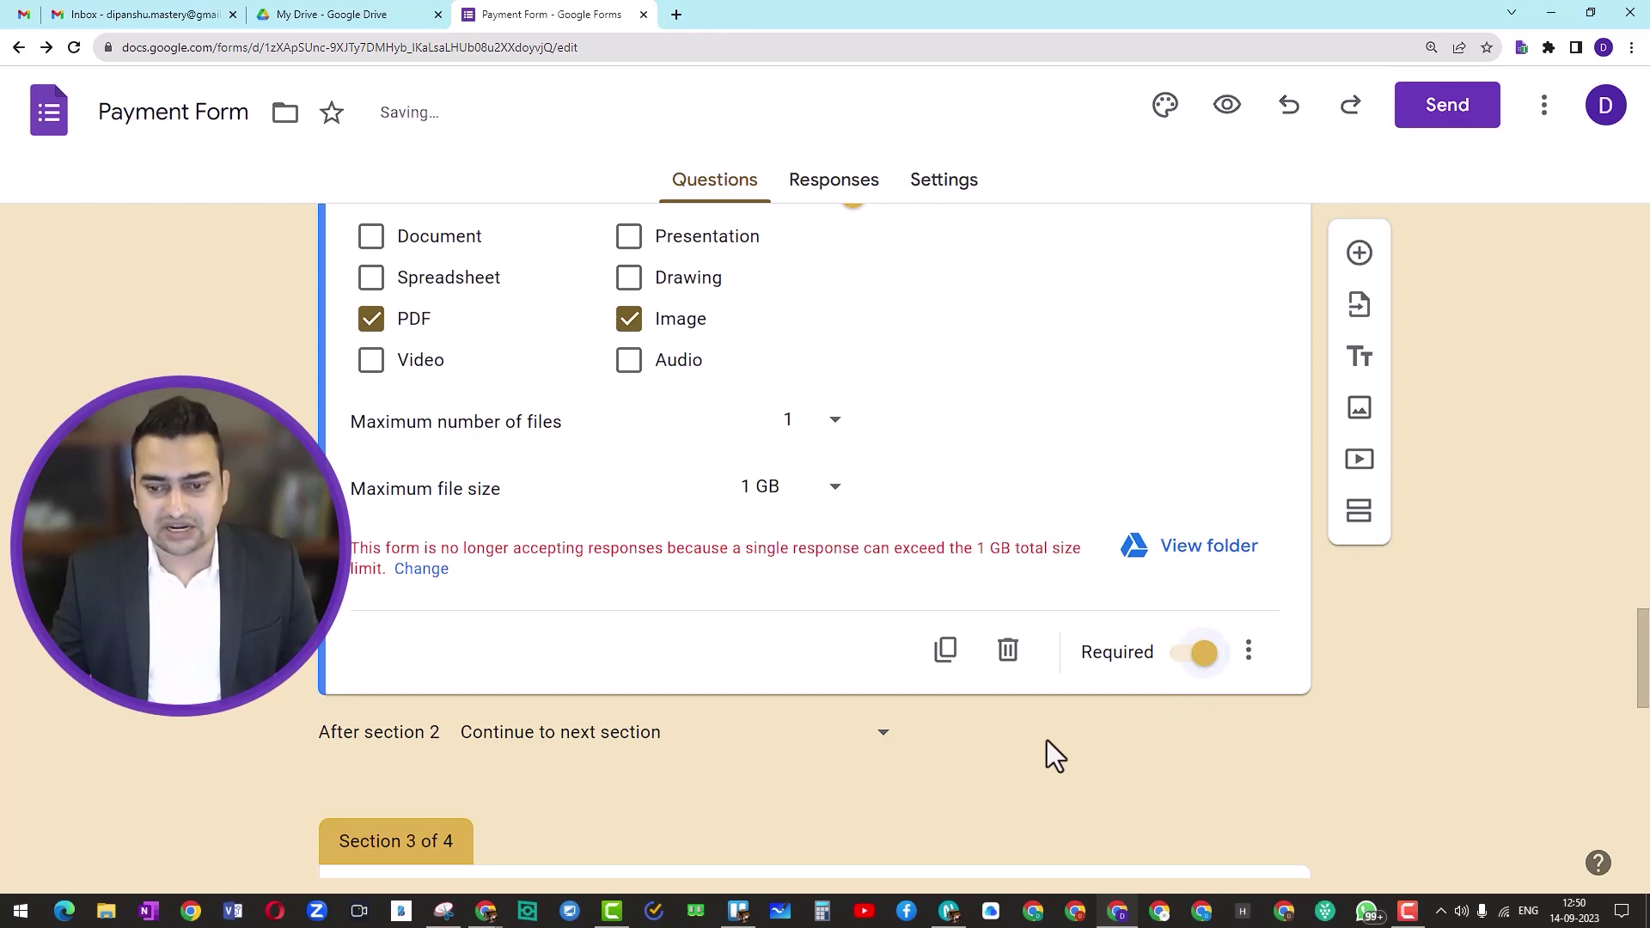
scroll(706, 595, up, 1)
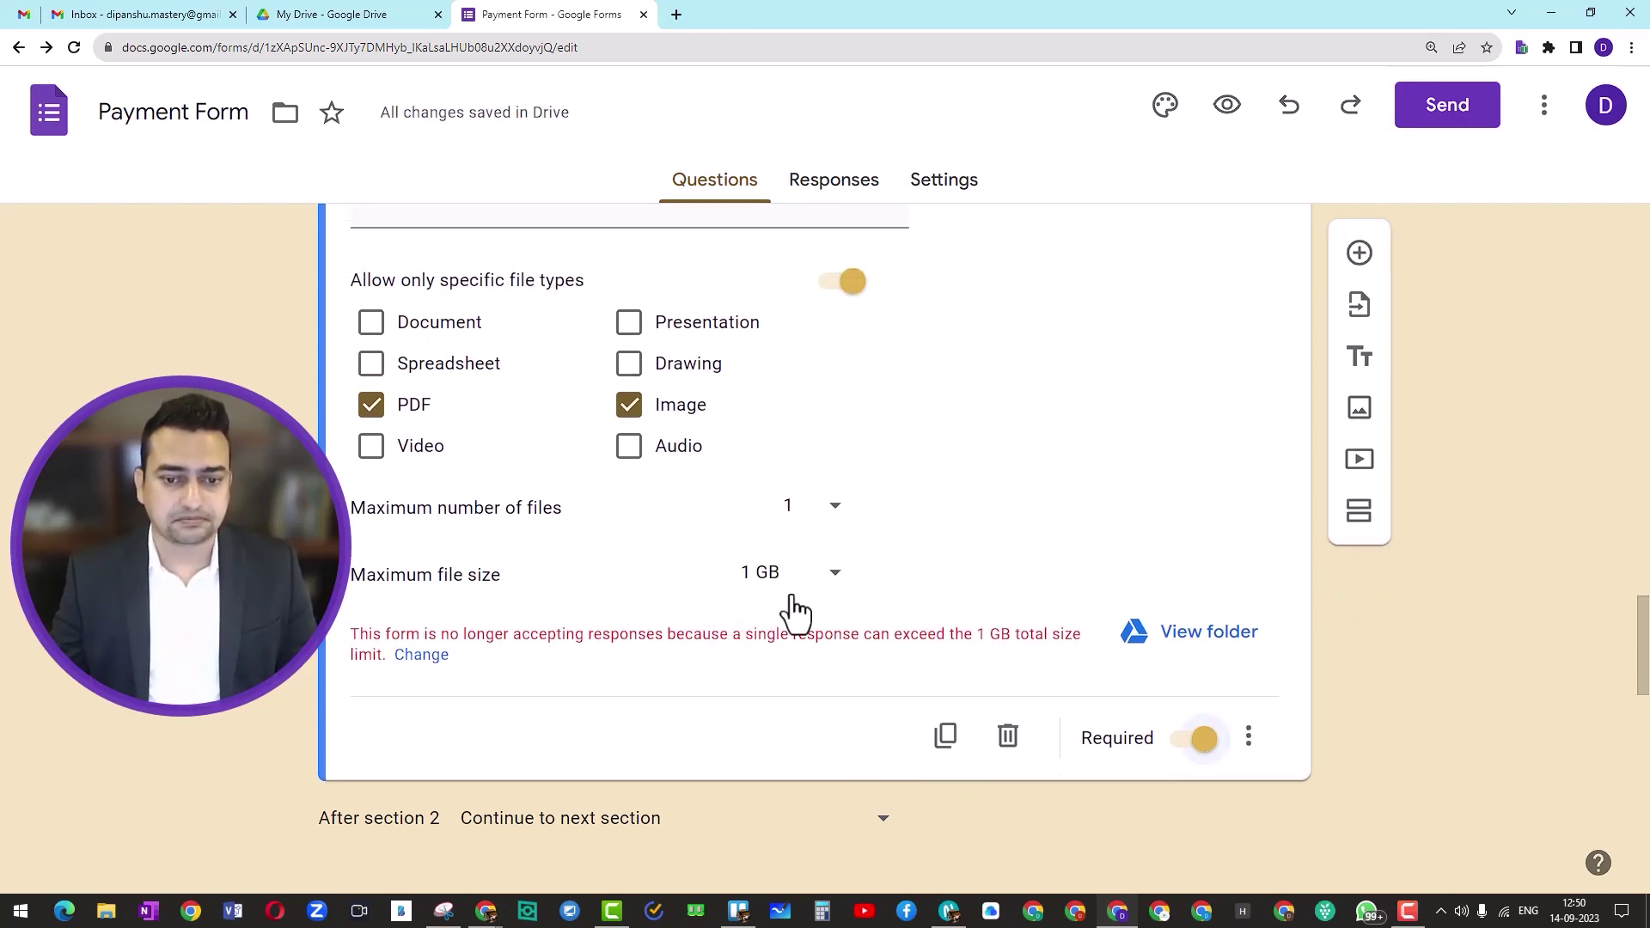
scroll(795, 610, down, 9)
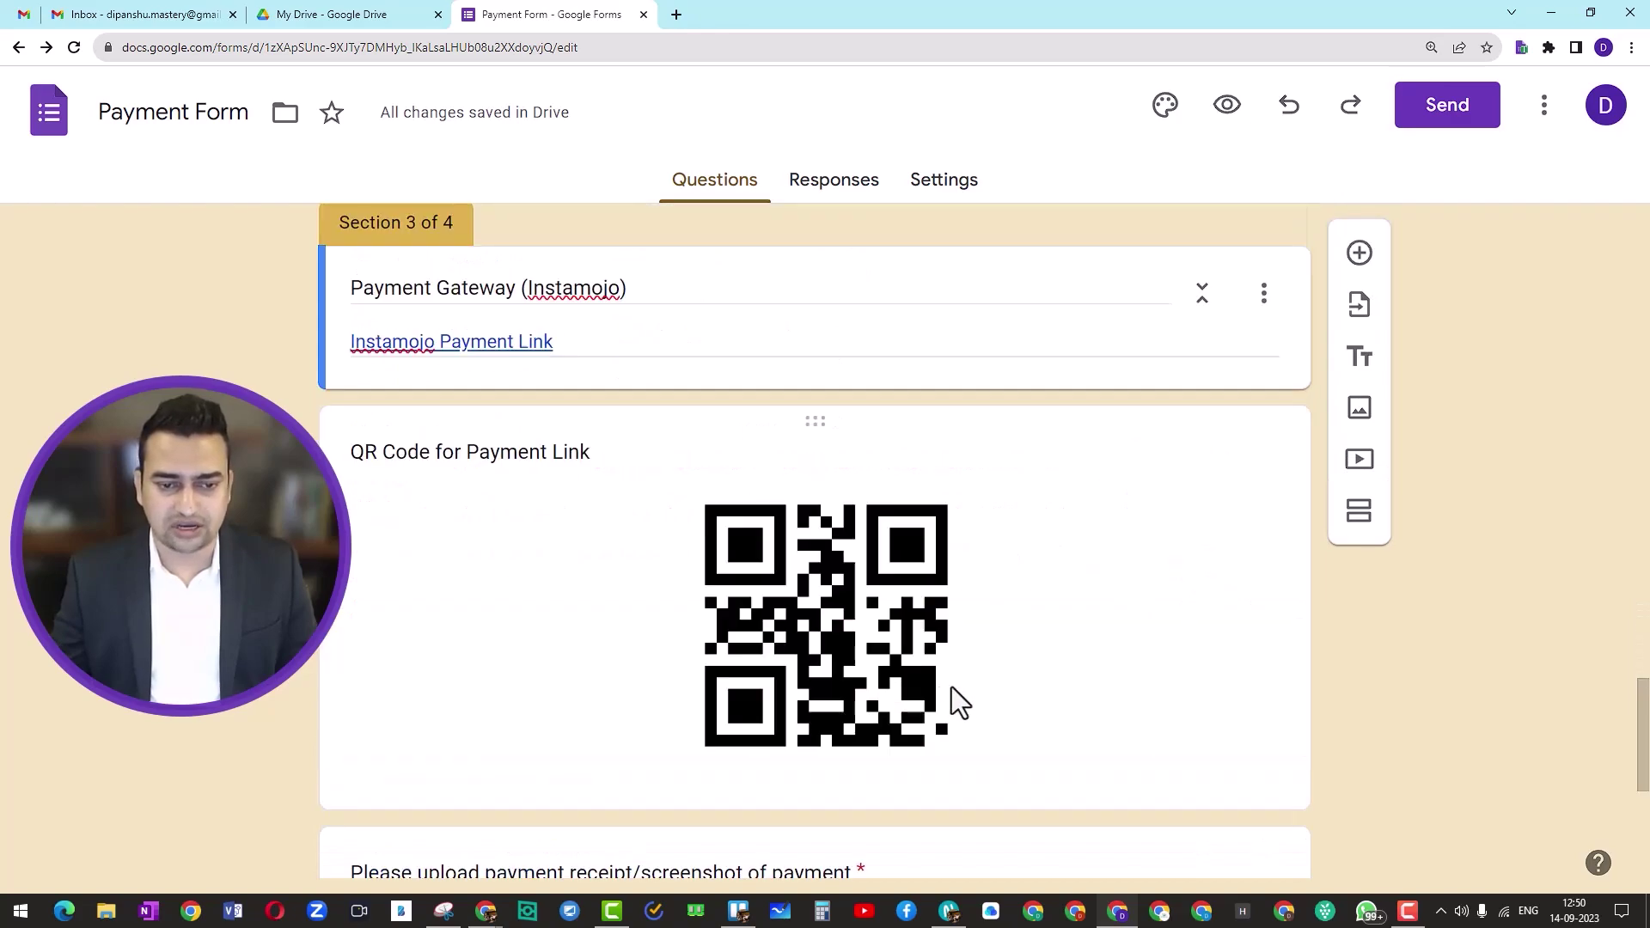
scroll(961, 679, up, 10)
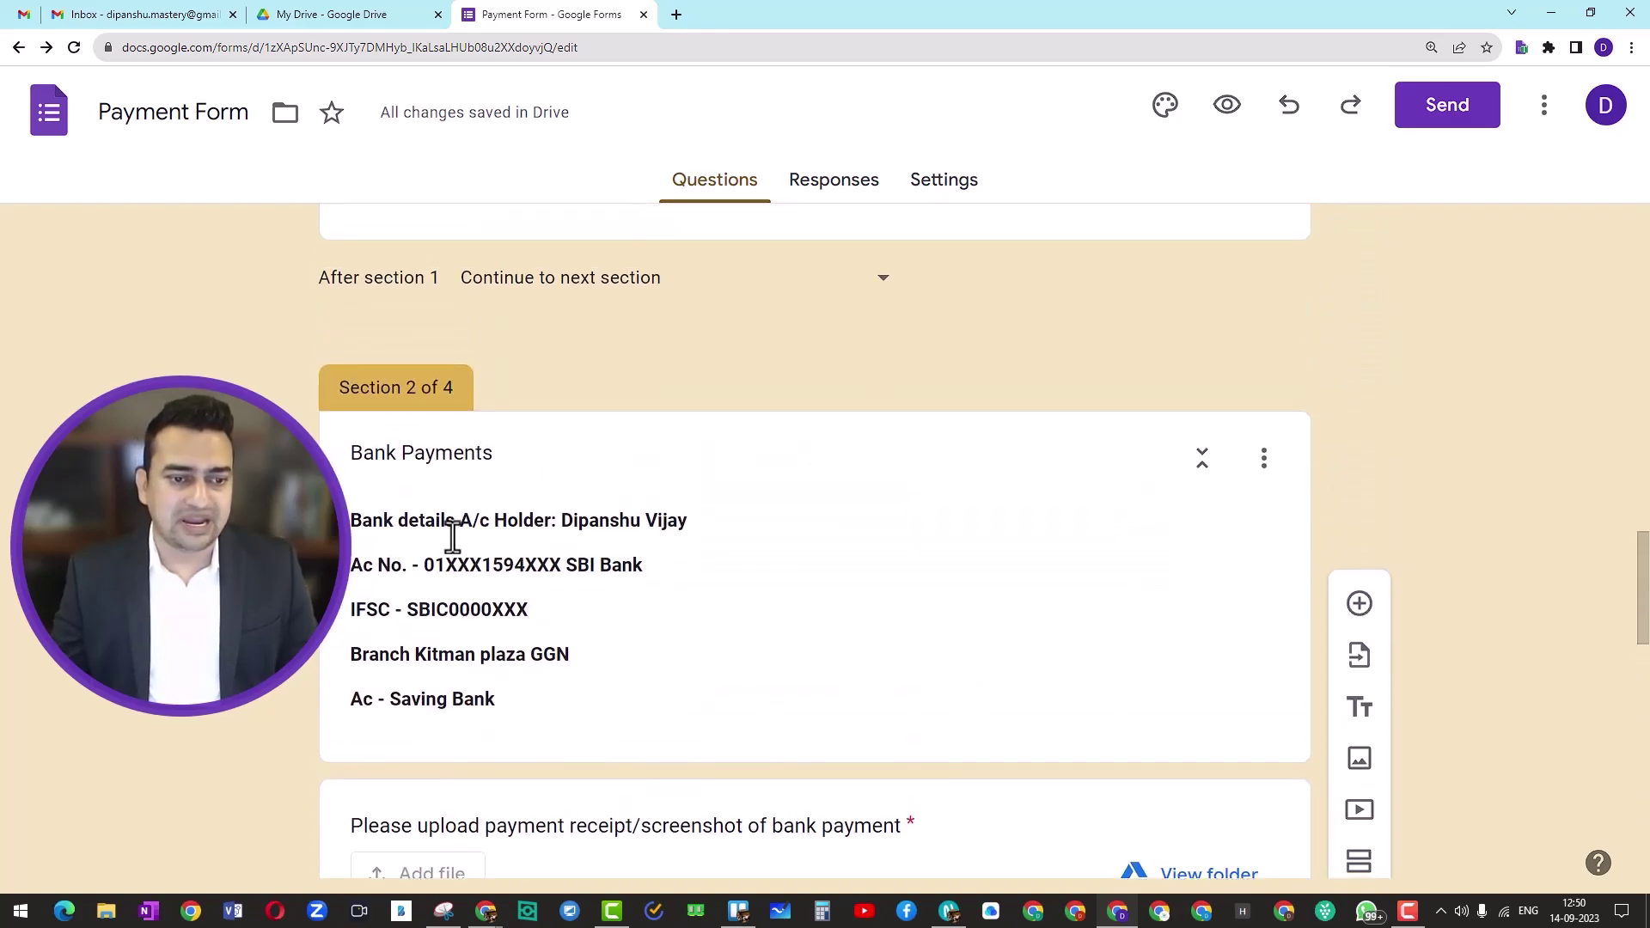
scroll(491, 570, down, 3)
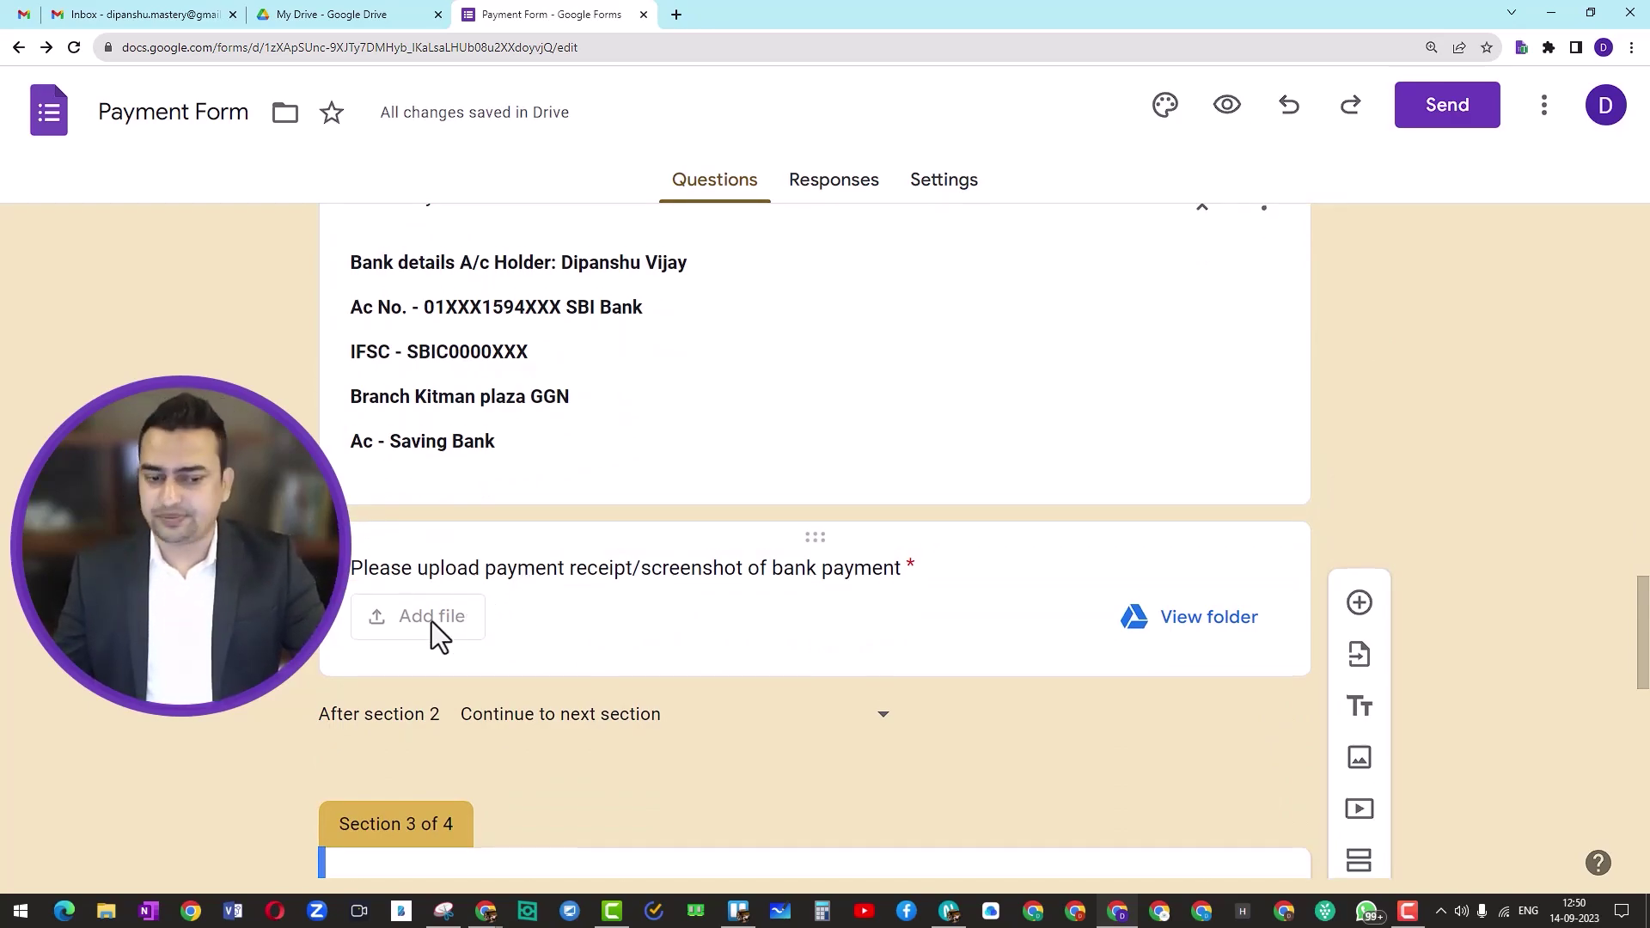
scroll(431, 621, down, 2)
scroll(431, 621, down, 2)
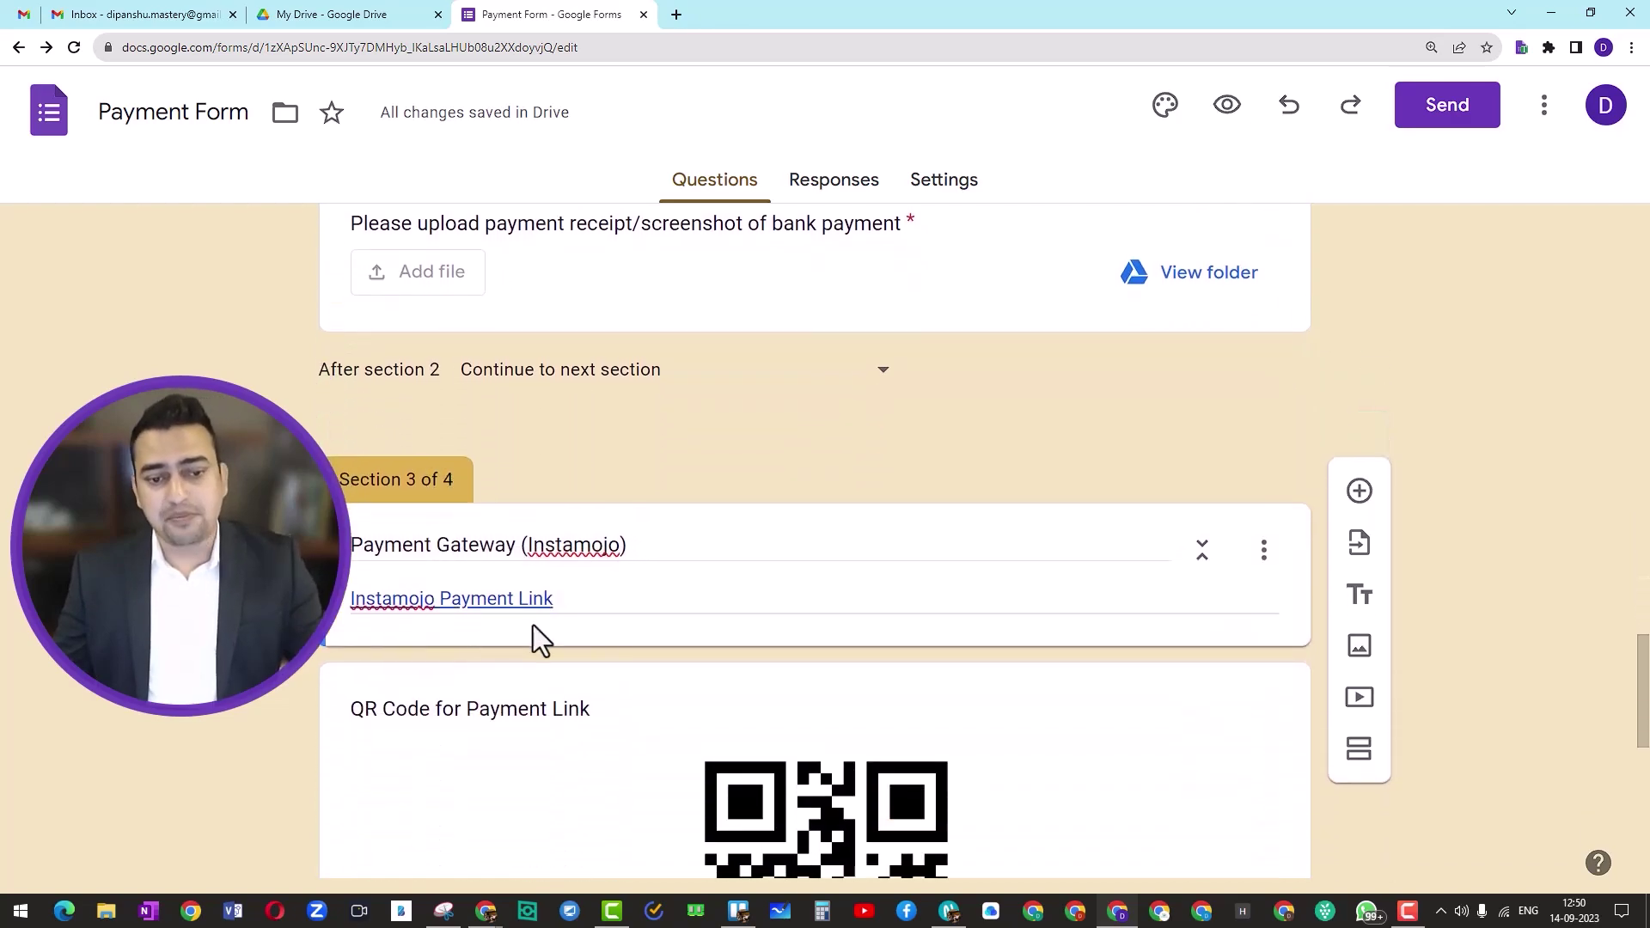
scroll(534, 632, down, 3)
scroll(550, 612, down, 2)
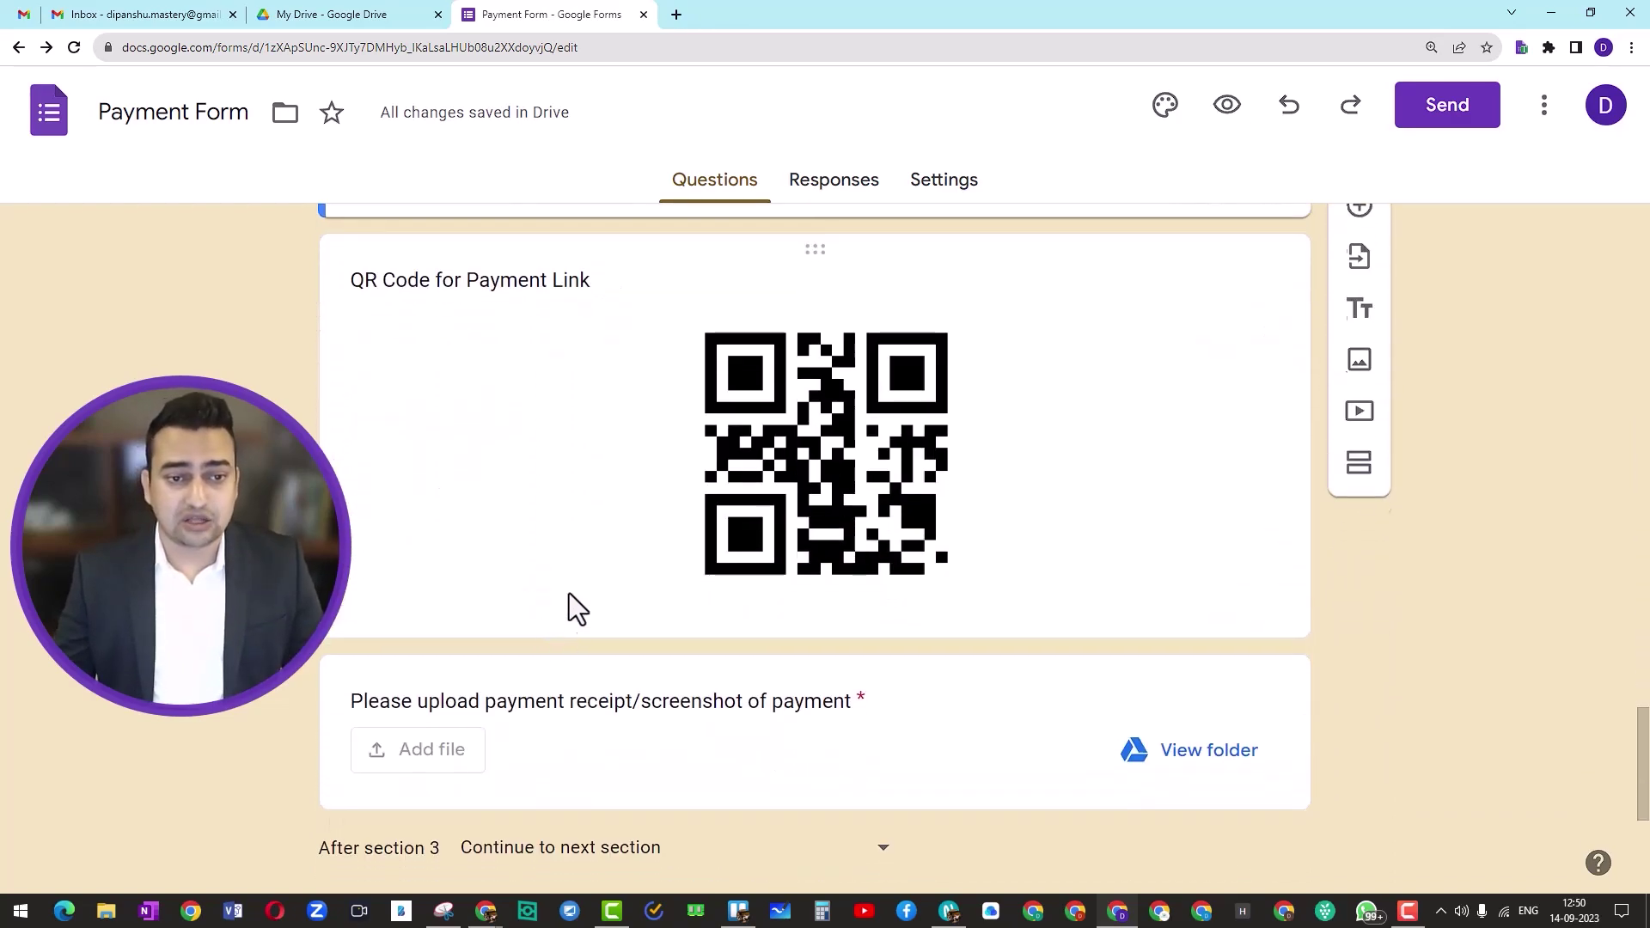
scroll(569, 593, up, 2)
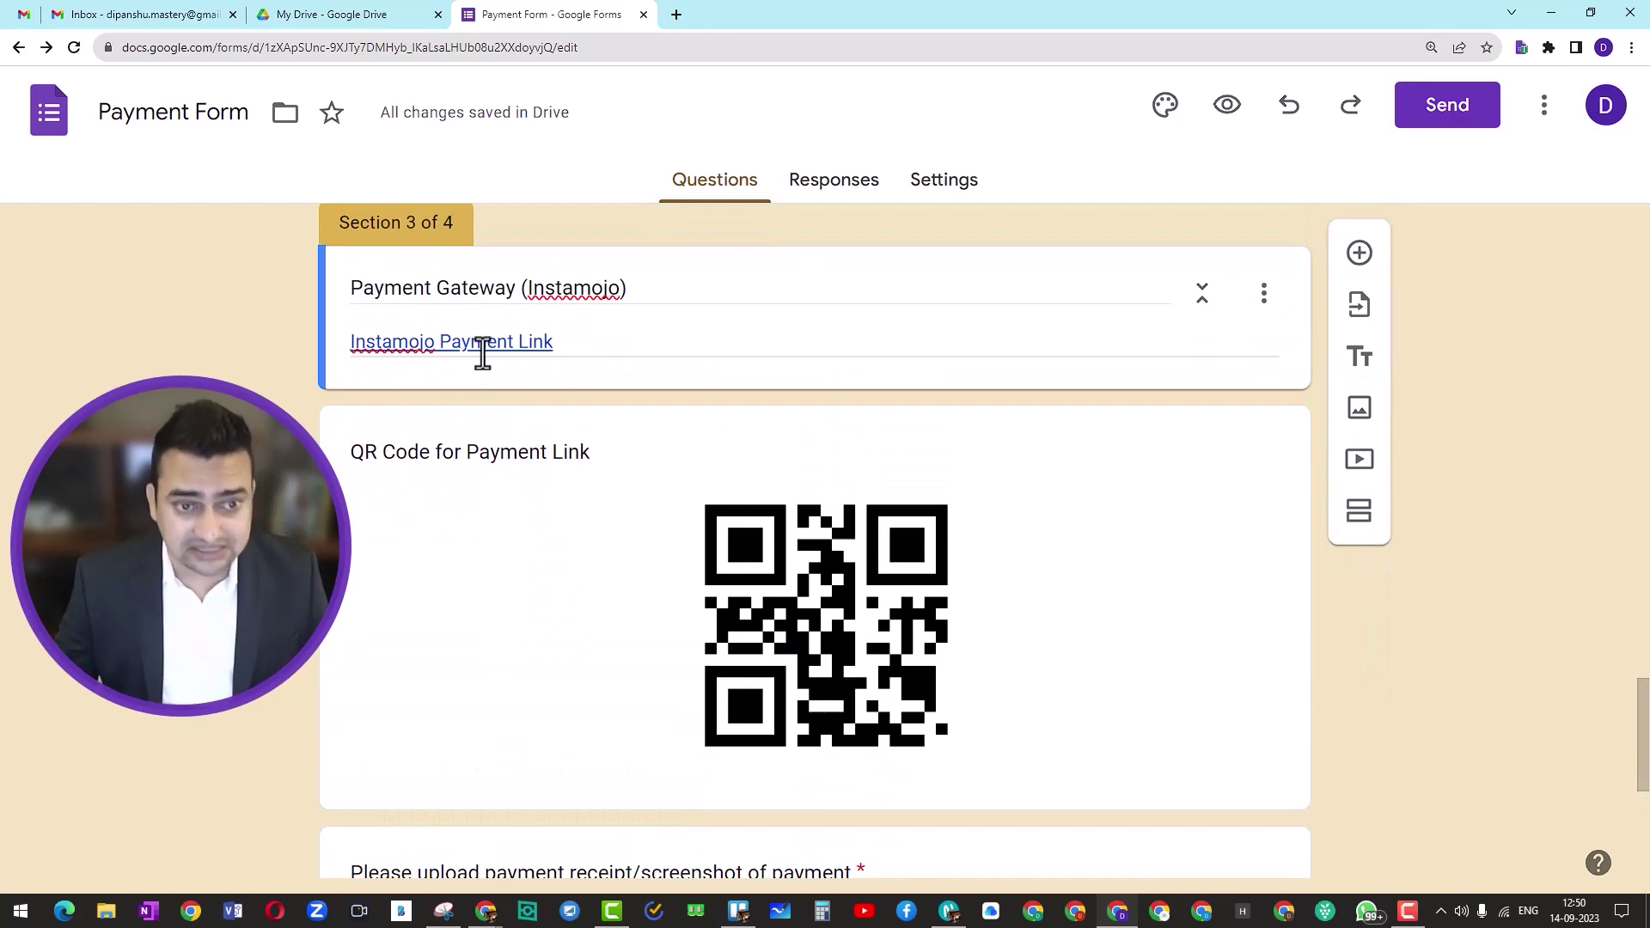
triple_click(482, 348)
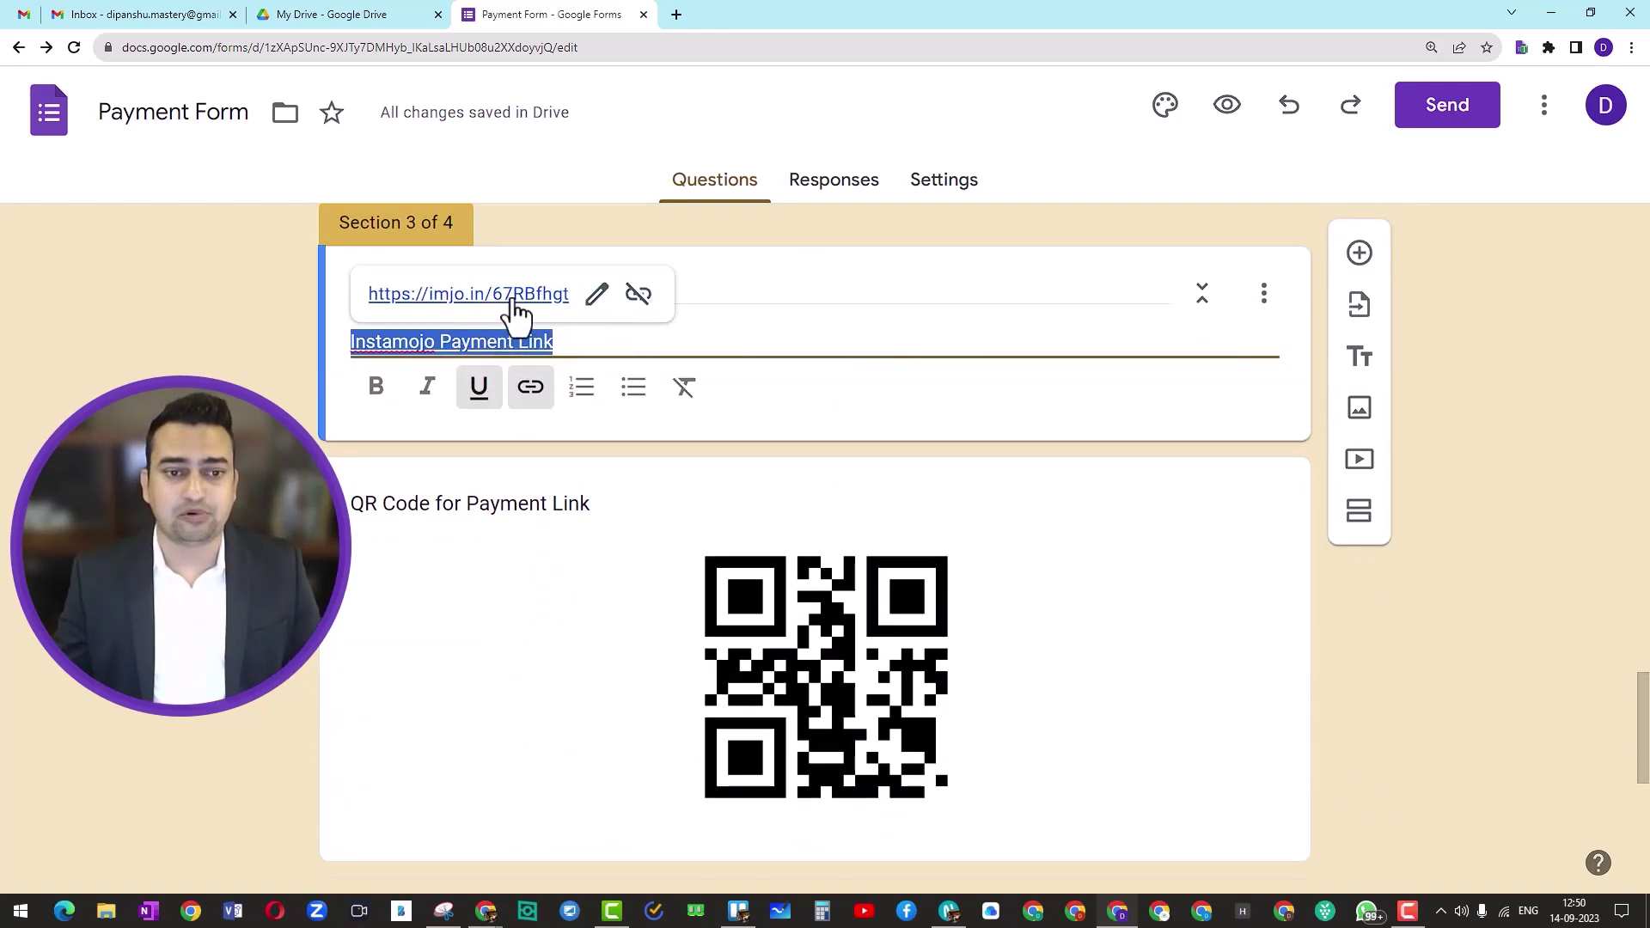
scroll(1063, 688, down, 2)
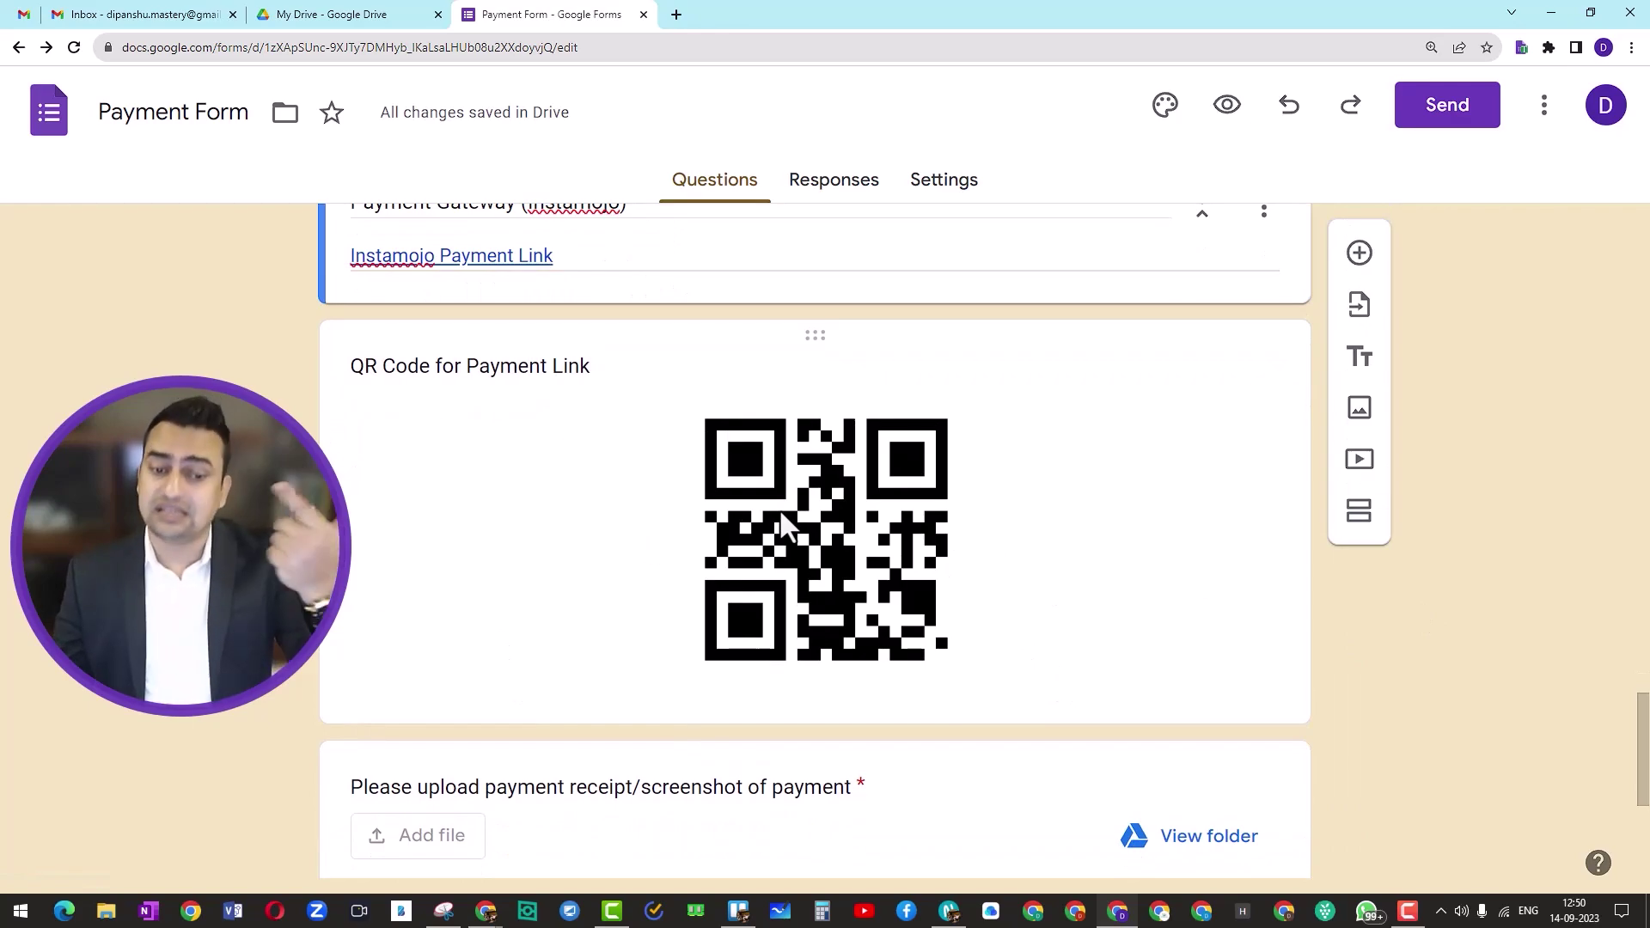
scroll(779, 508, down, 3)
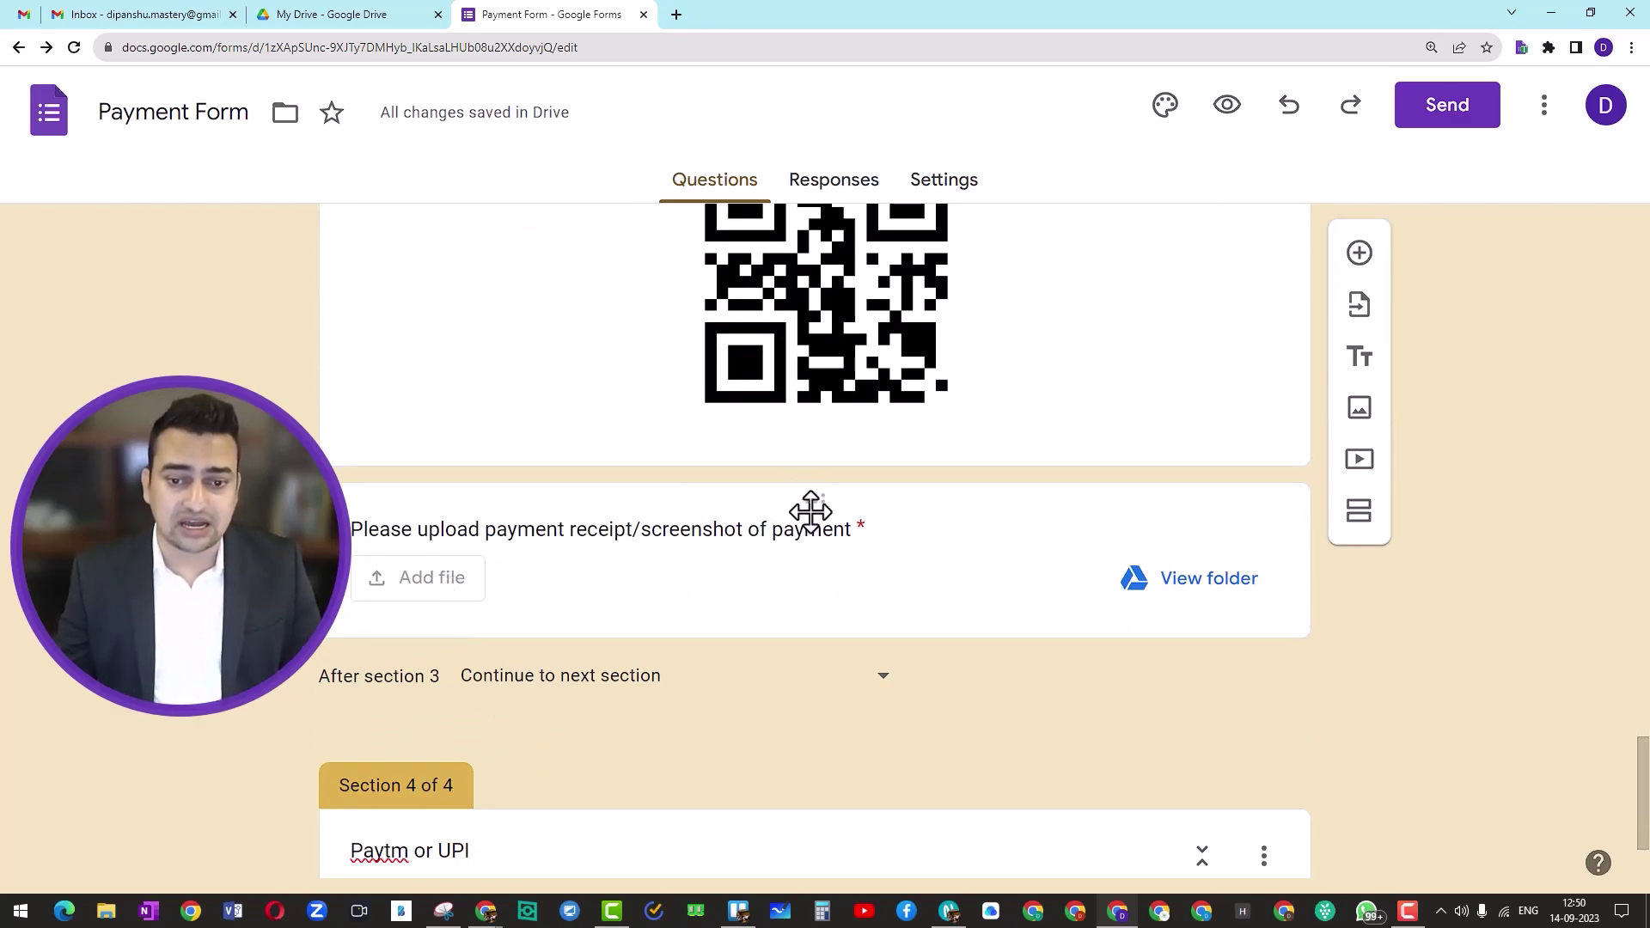
Step: Duplicate the receipt upload question and place the copy under the 'Paytm or UPI' section header
click(810, 511)
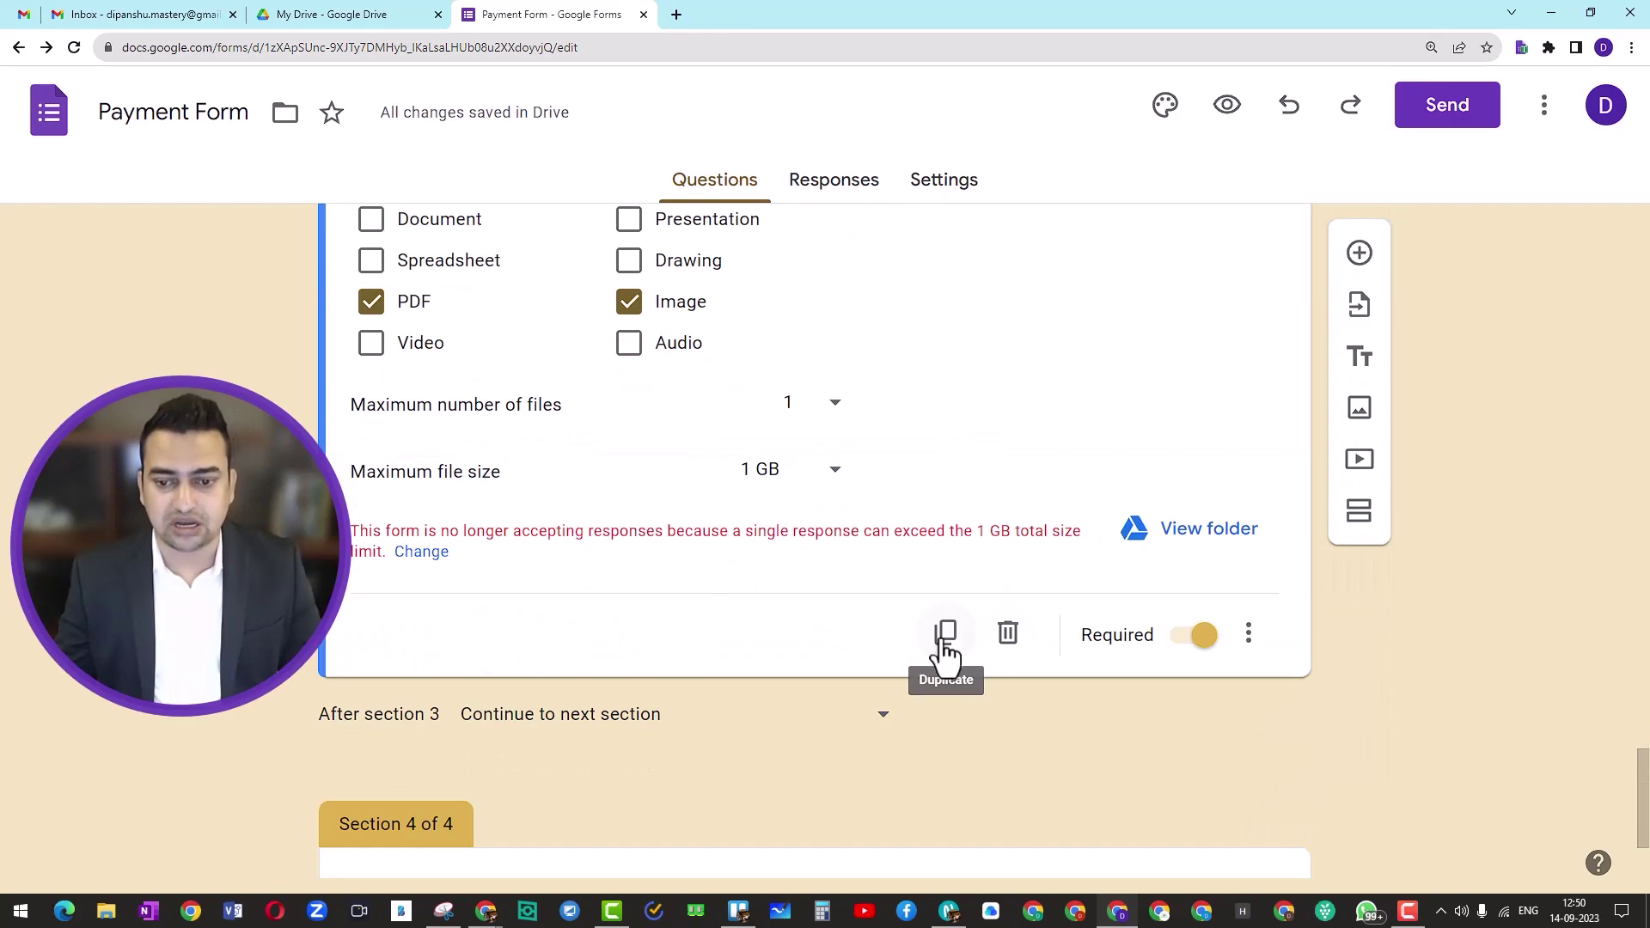
click(946, 644)
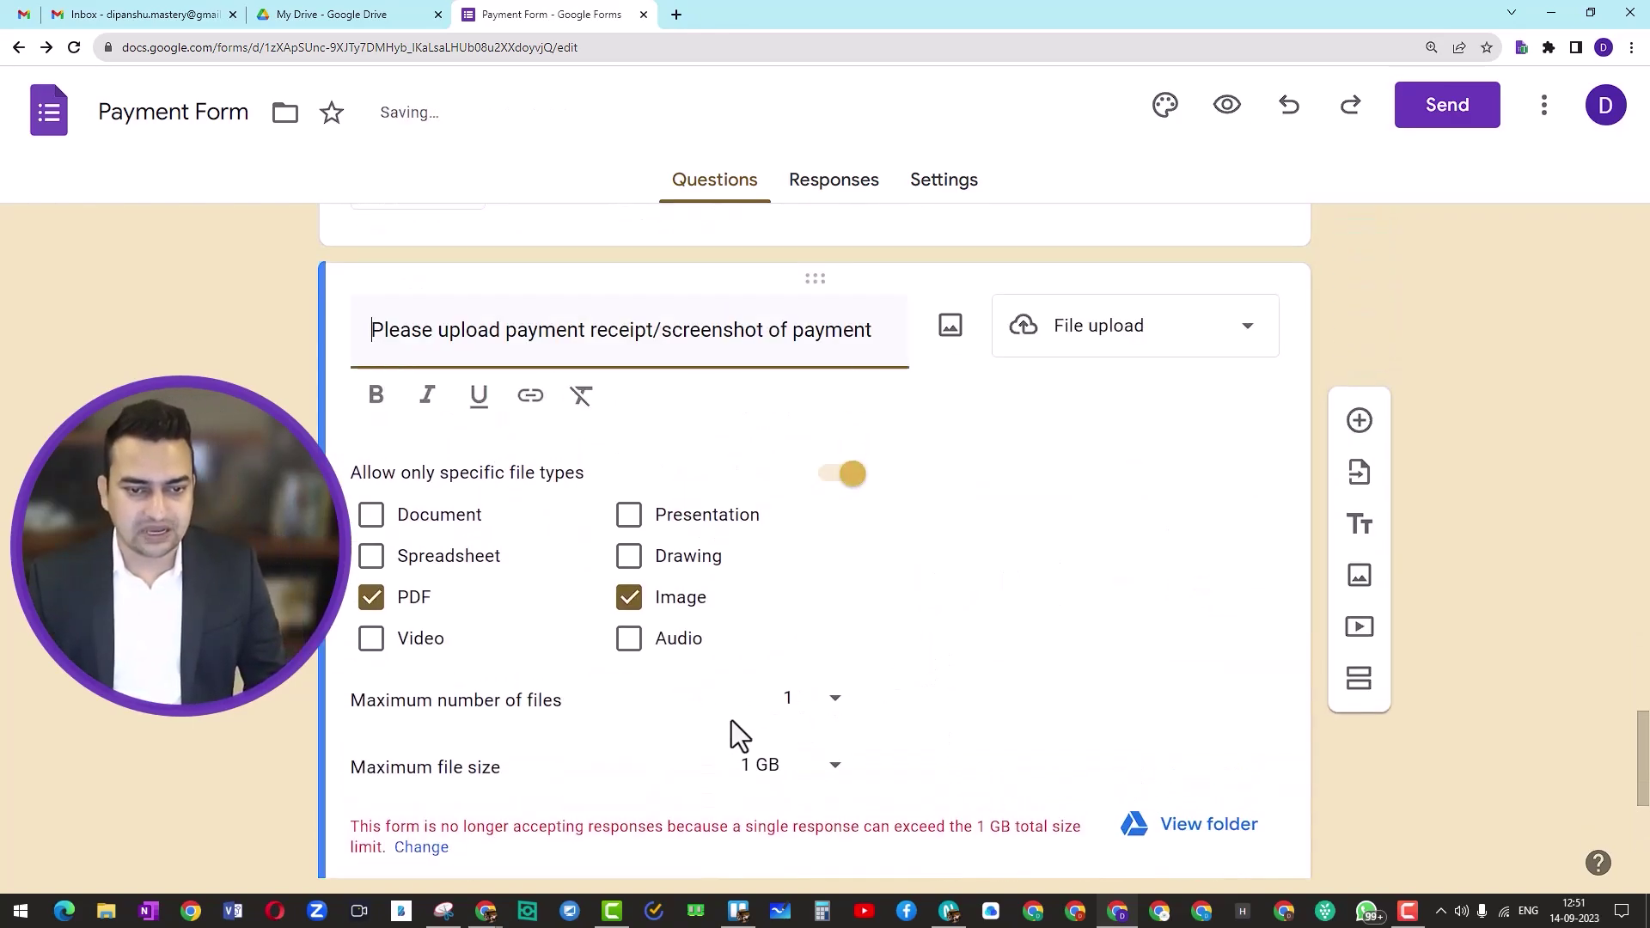
scroll(721, 408, up, 1)
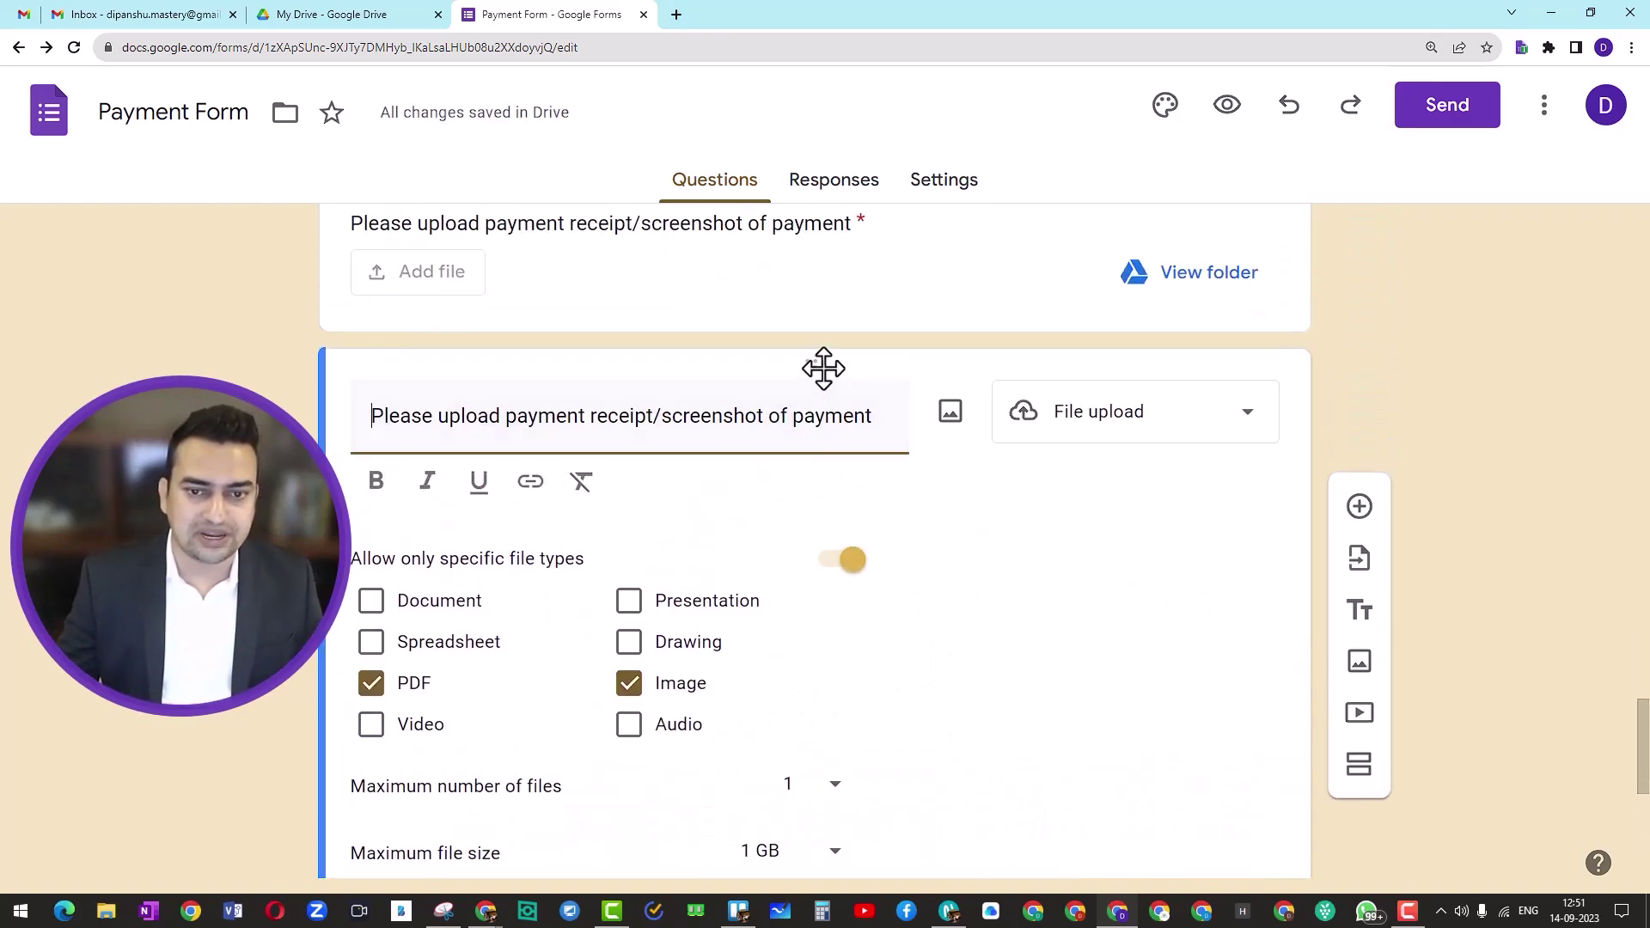
drag(822, 368, 763, 464)
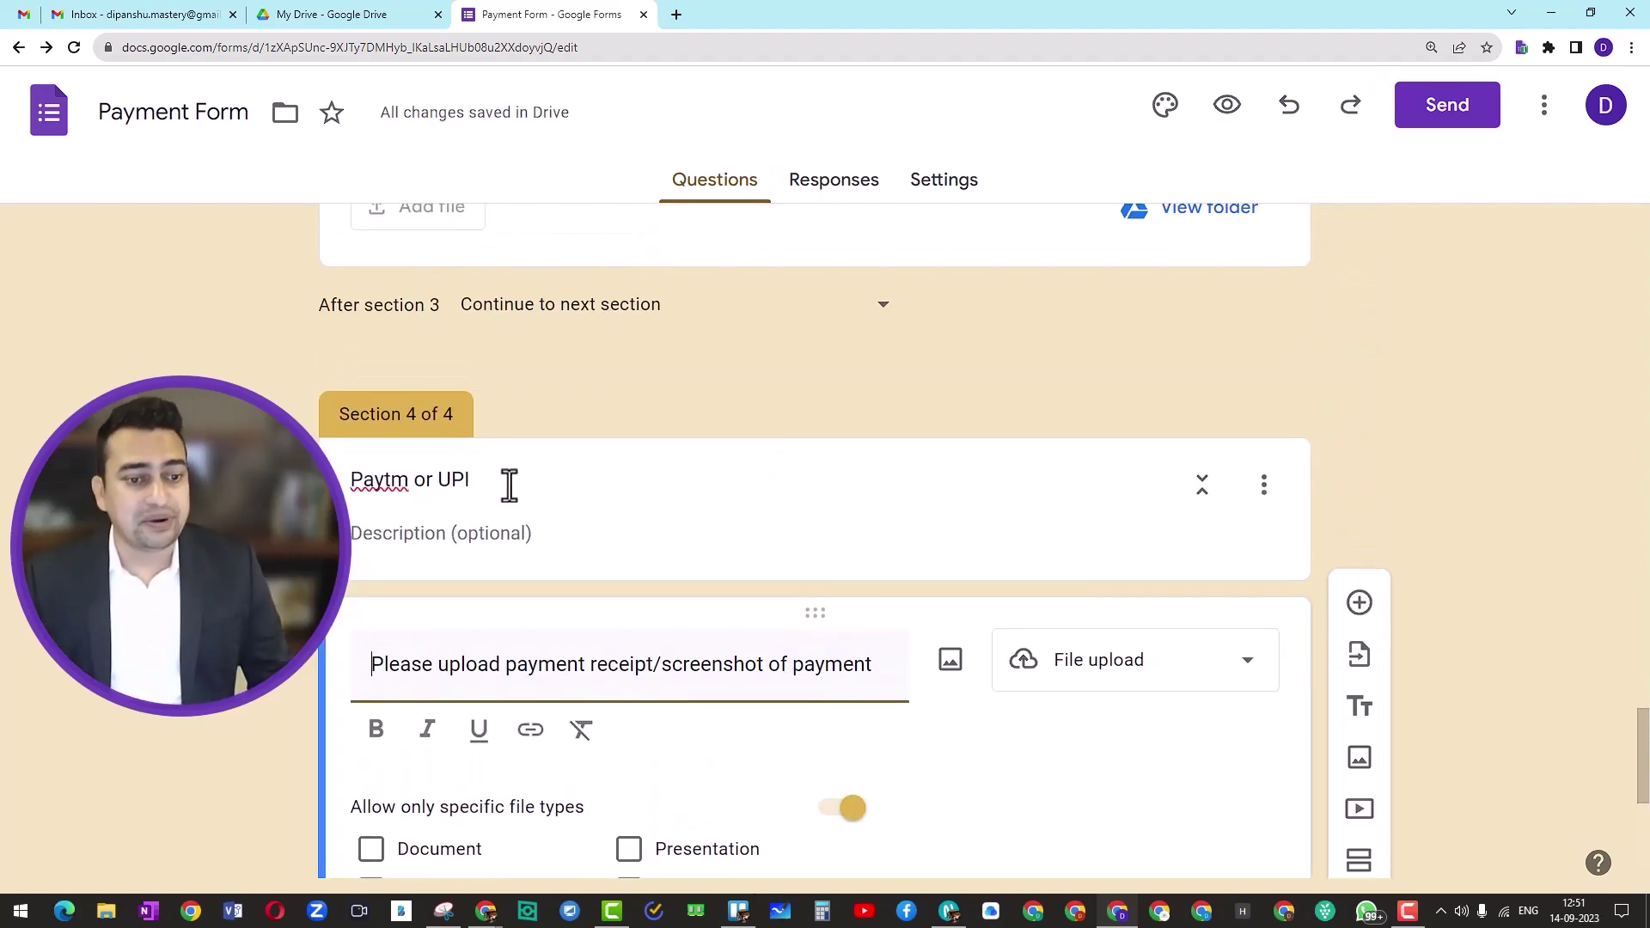
click(490, 533)
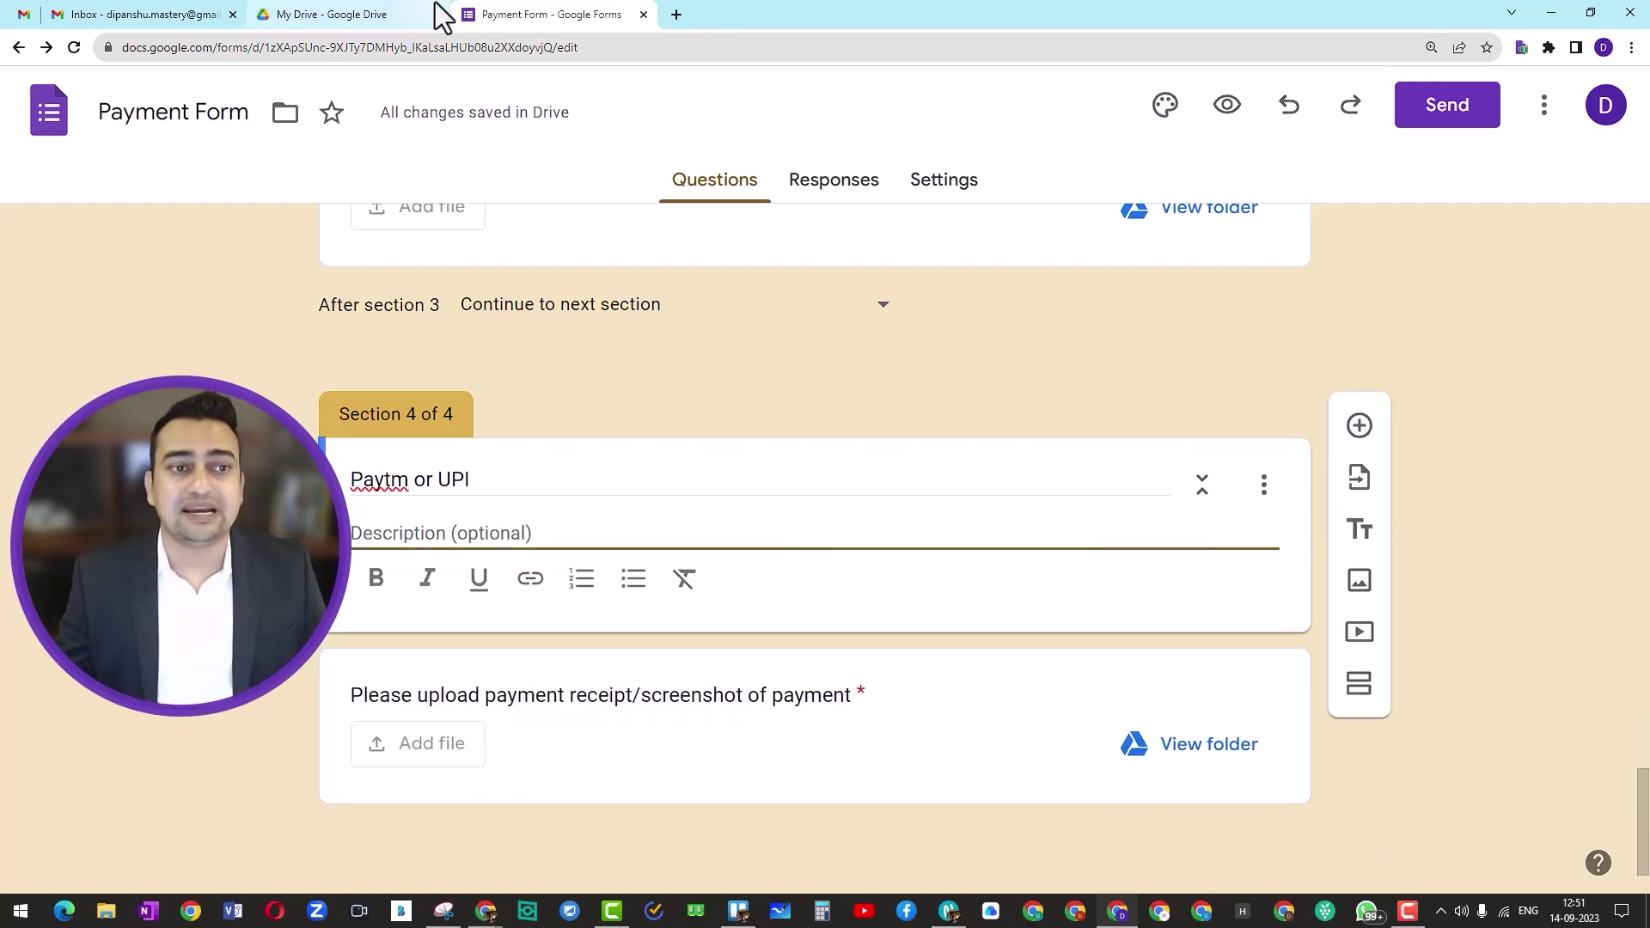
Step: Copy the Paytm number and UPI ID line from the 'Google Form for Payments' doc
key(alt+Tab)
scroll(644, 533, down, 4)
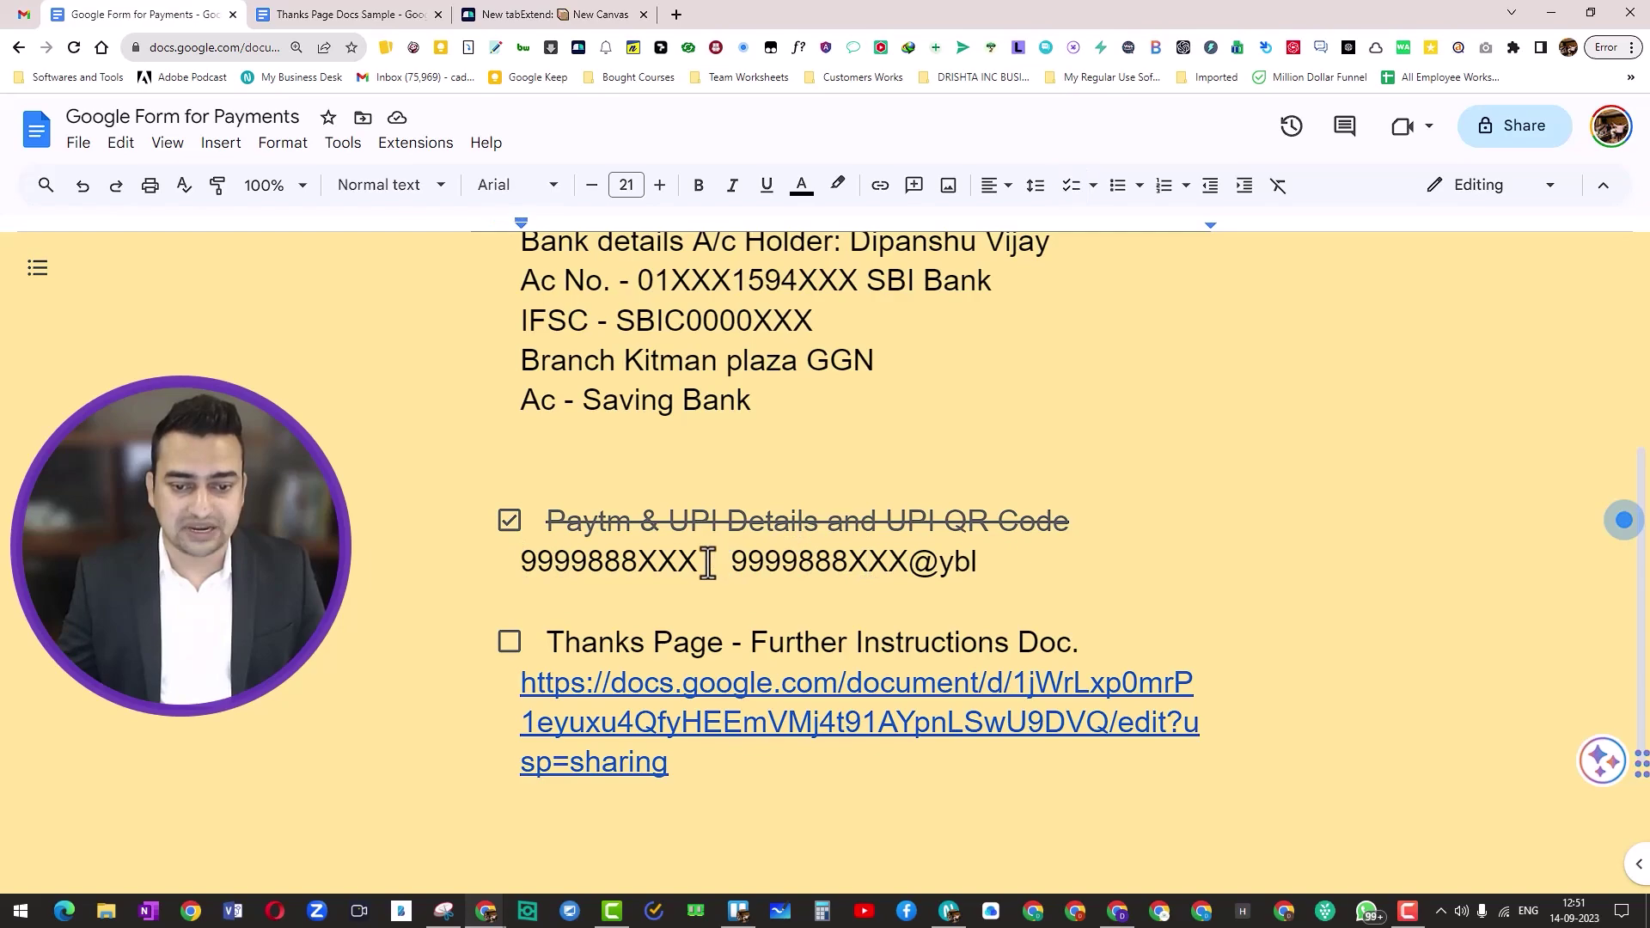
shift+click(988, 562)
key(ctrl+c)
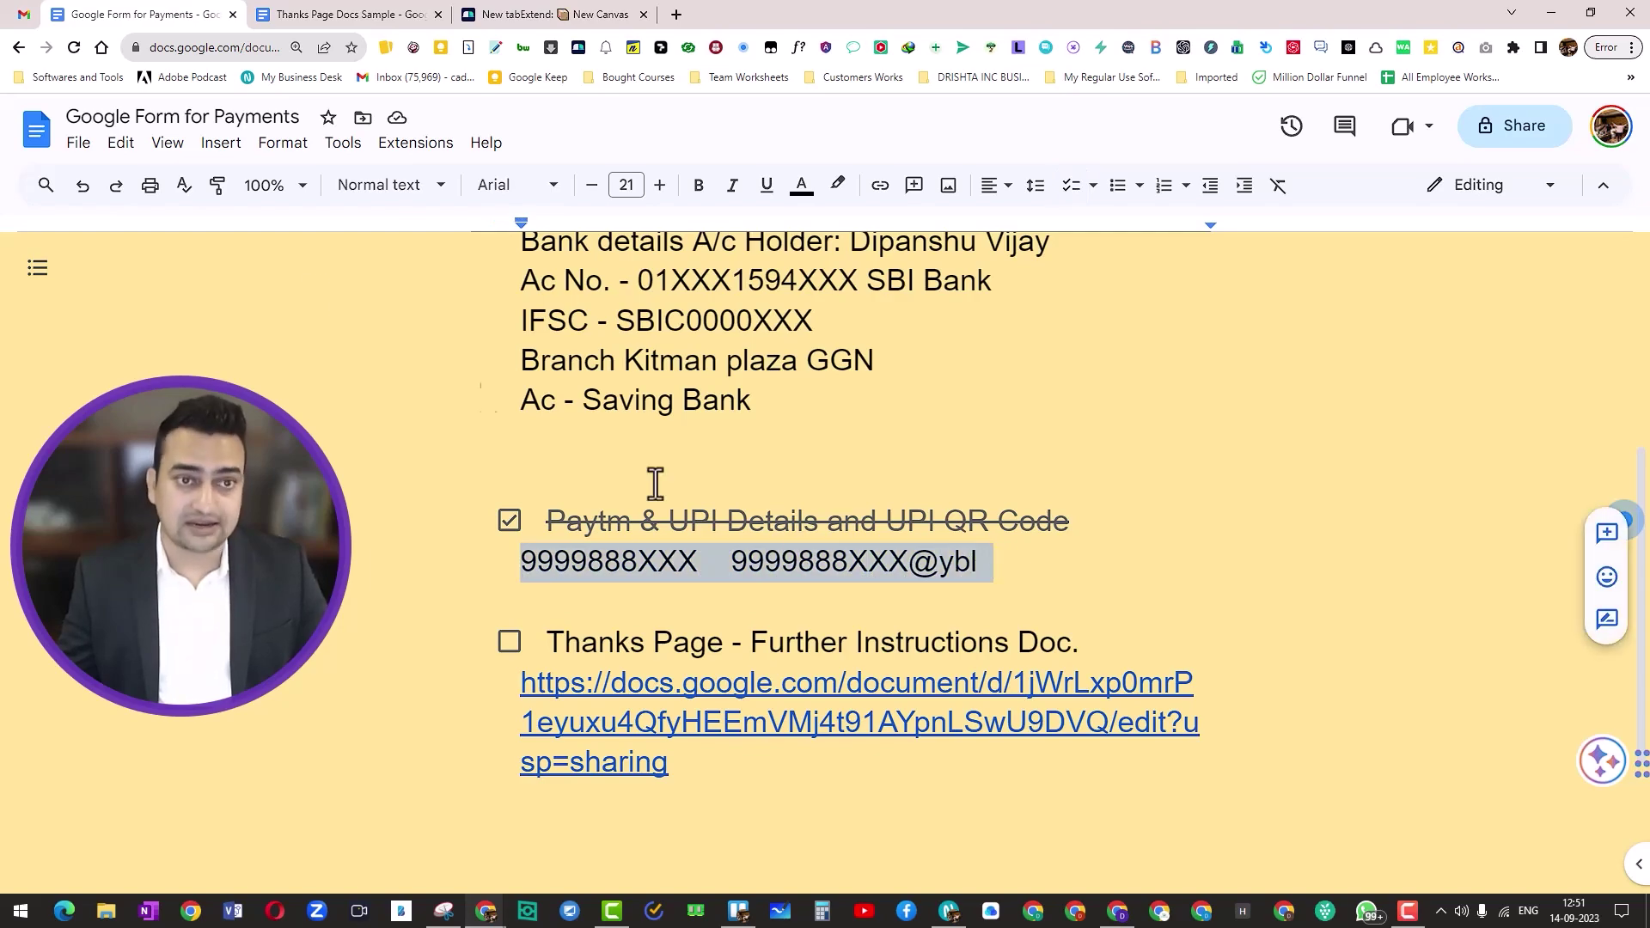
key(alt+Tab)
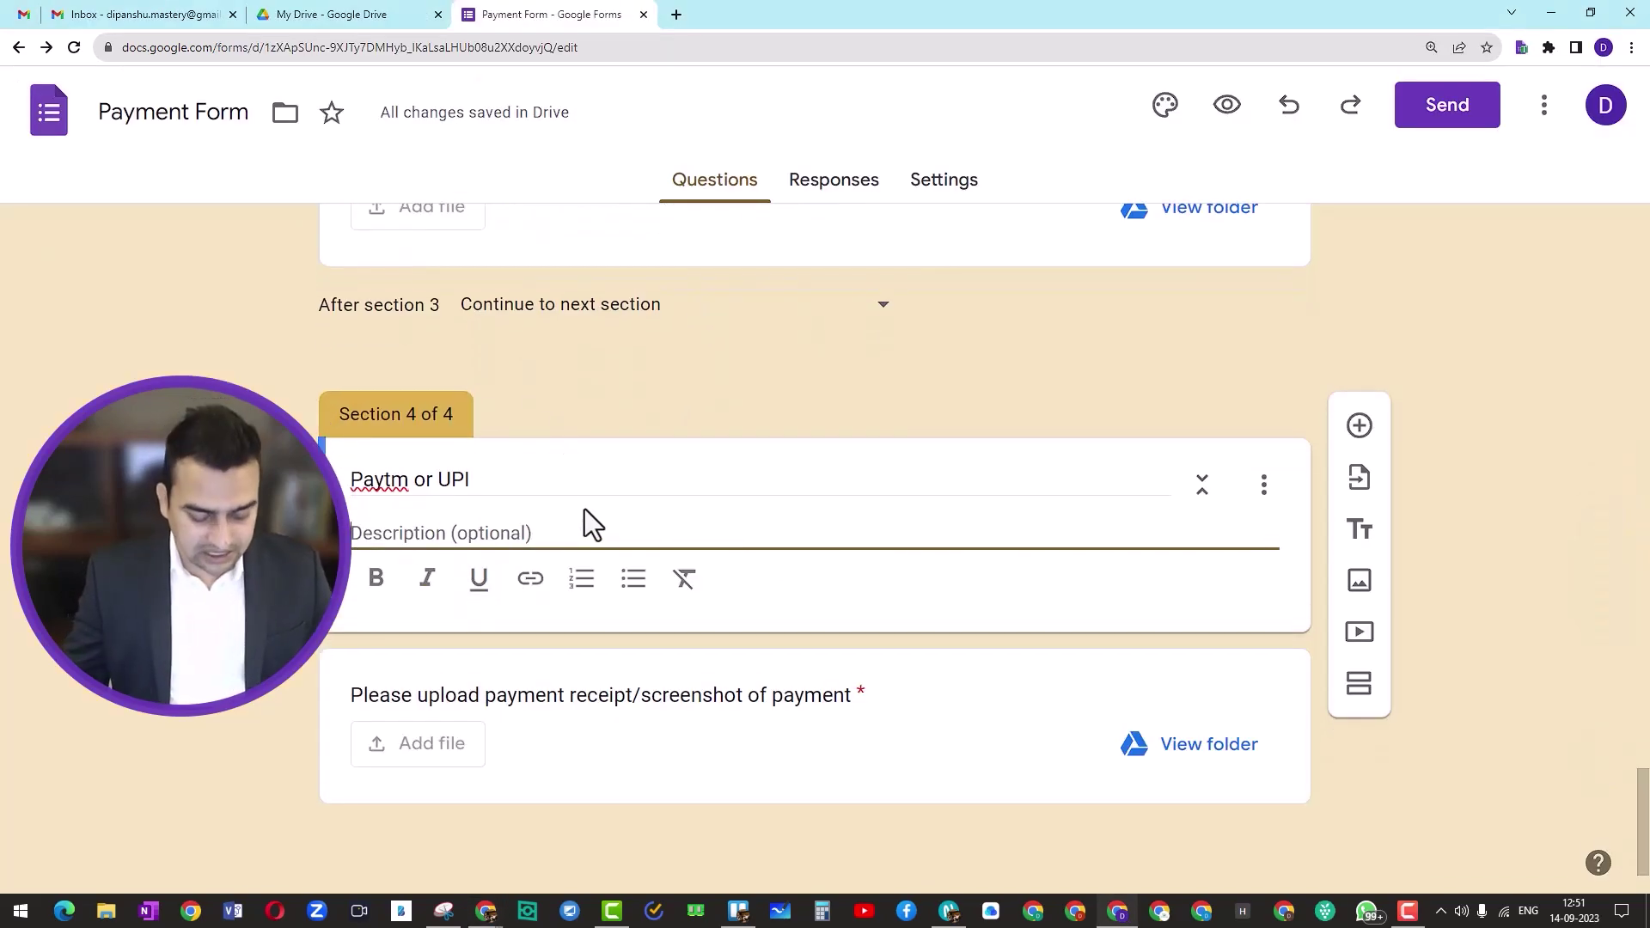
Step: Fill the section description with 'Paytm No -' and ': UPI Details -' labelled details, in bold
key(ctrl+v)
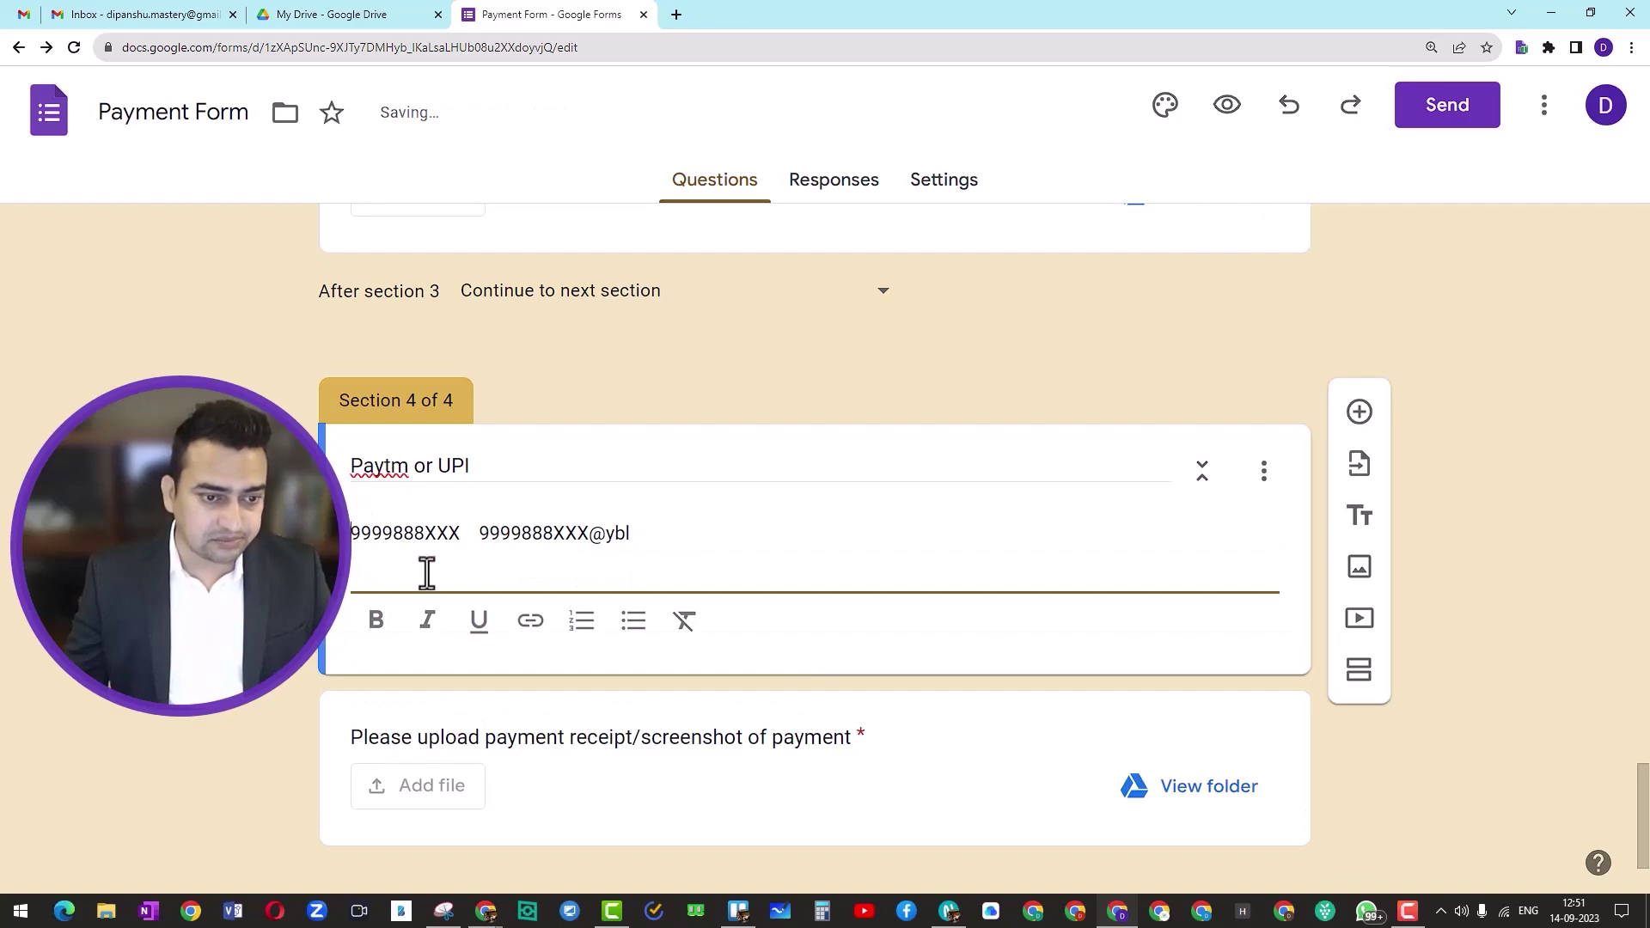
text(Paytm N)
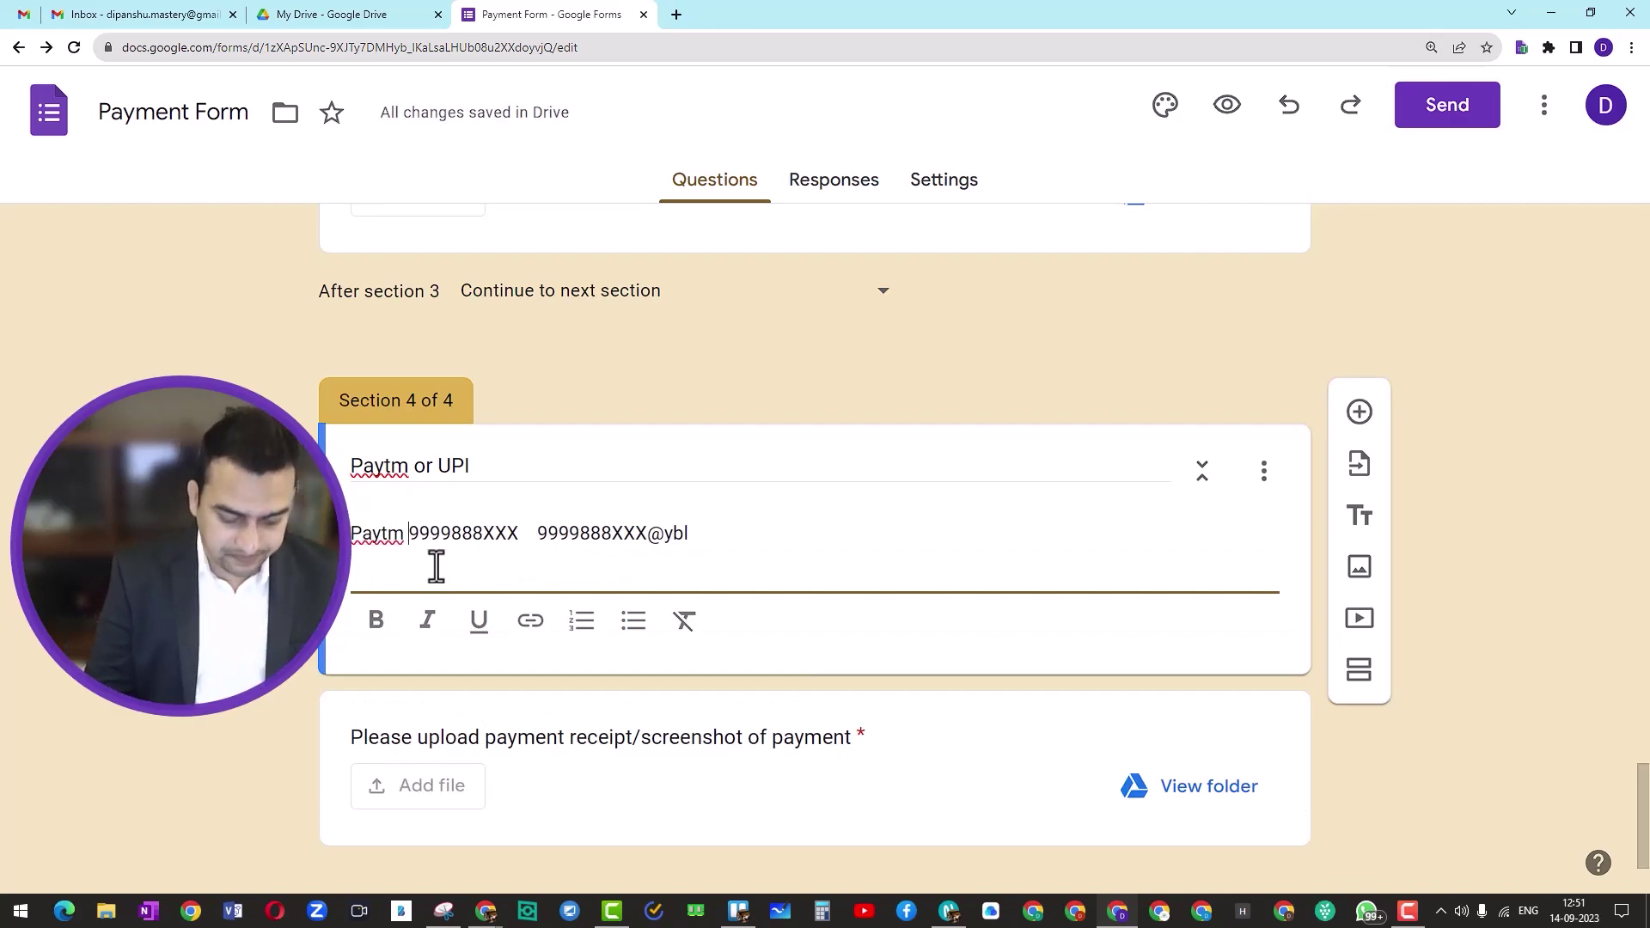
text(o -)
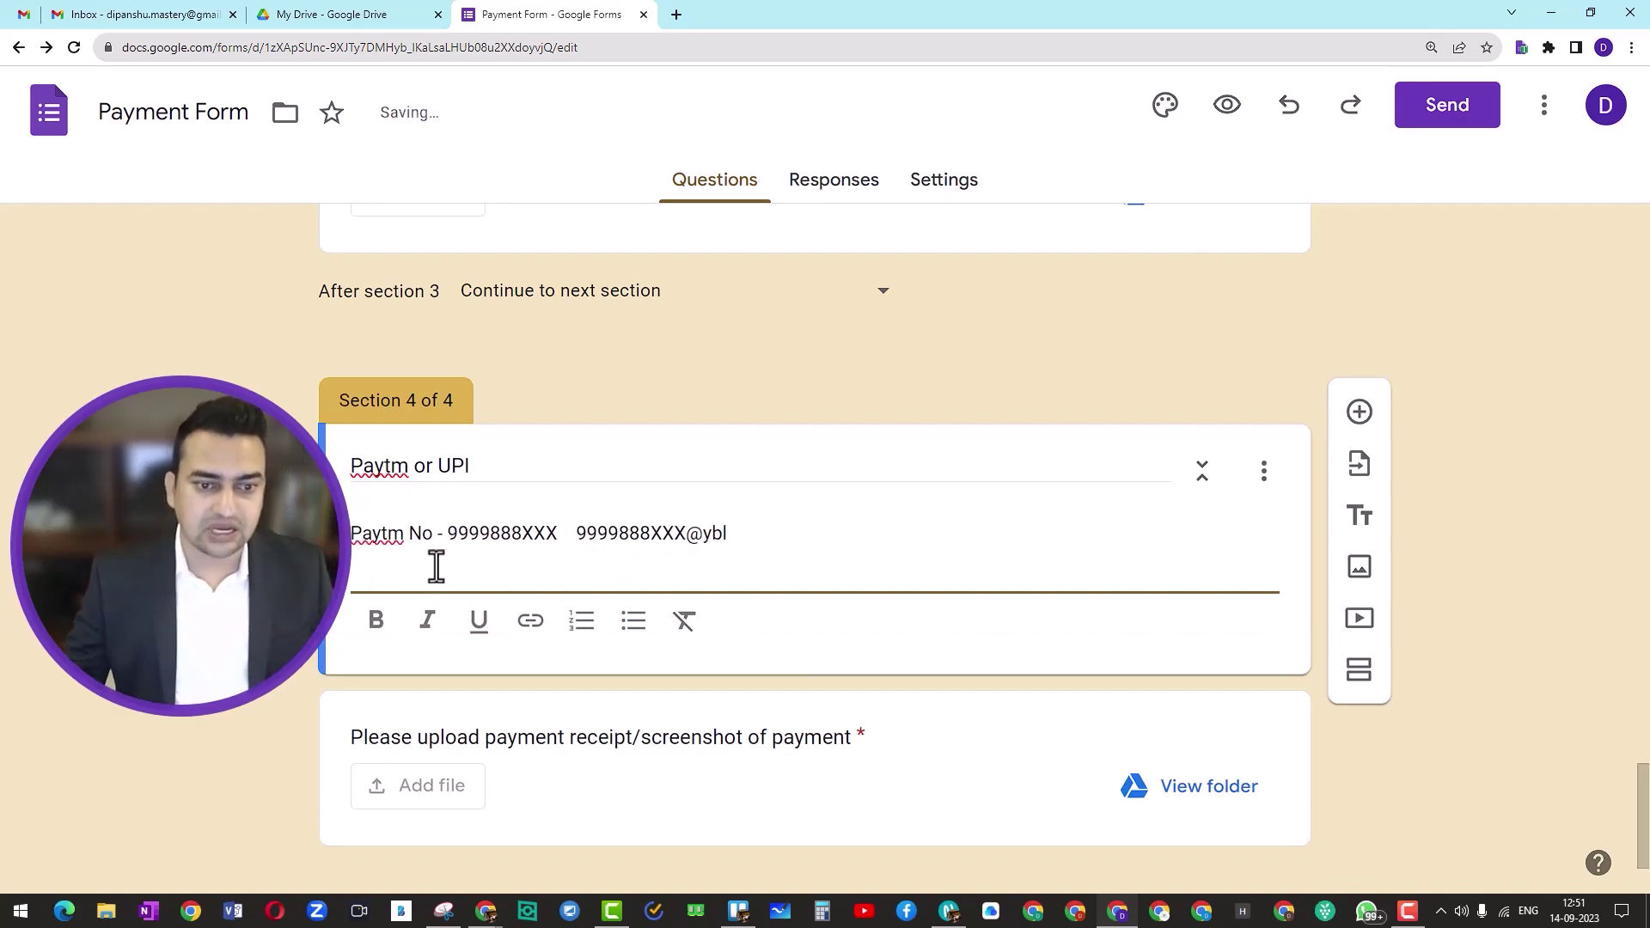
click(571, 533)
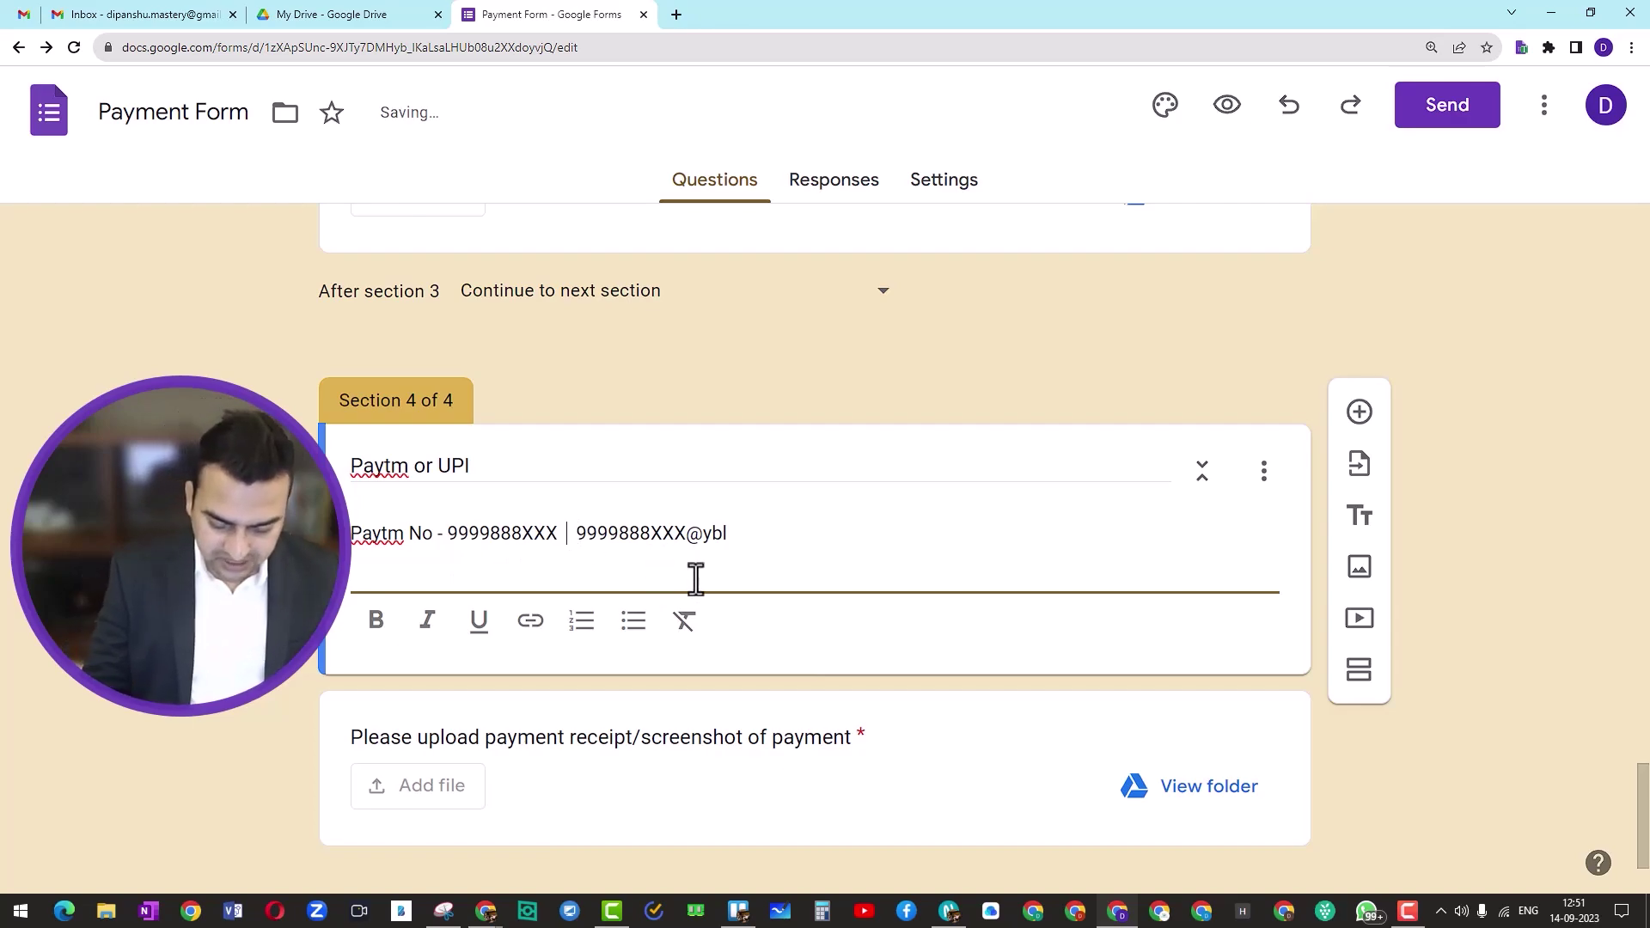
text(:  )
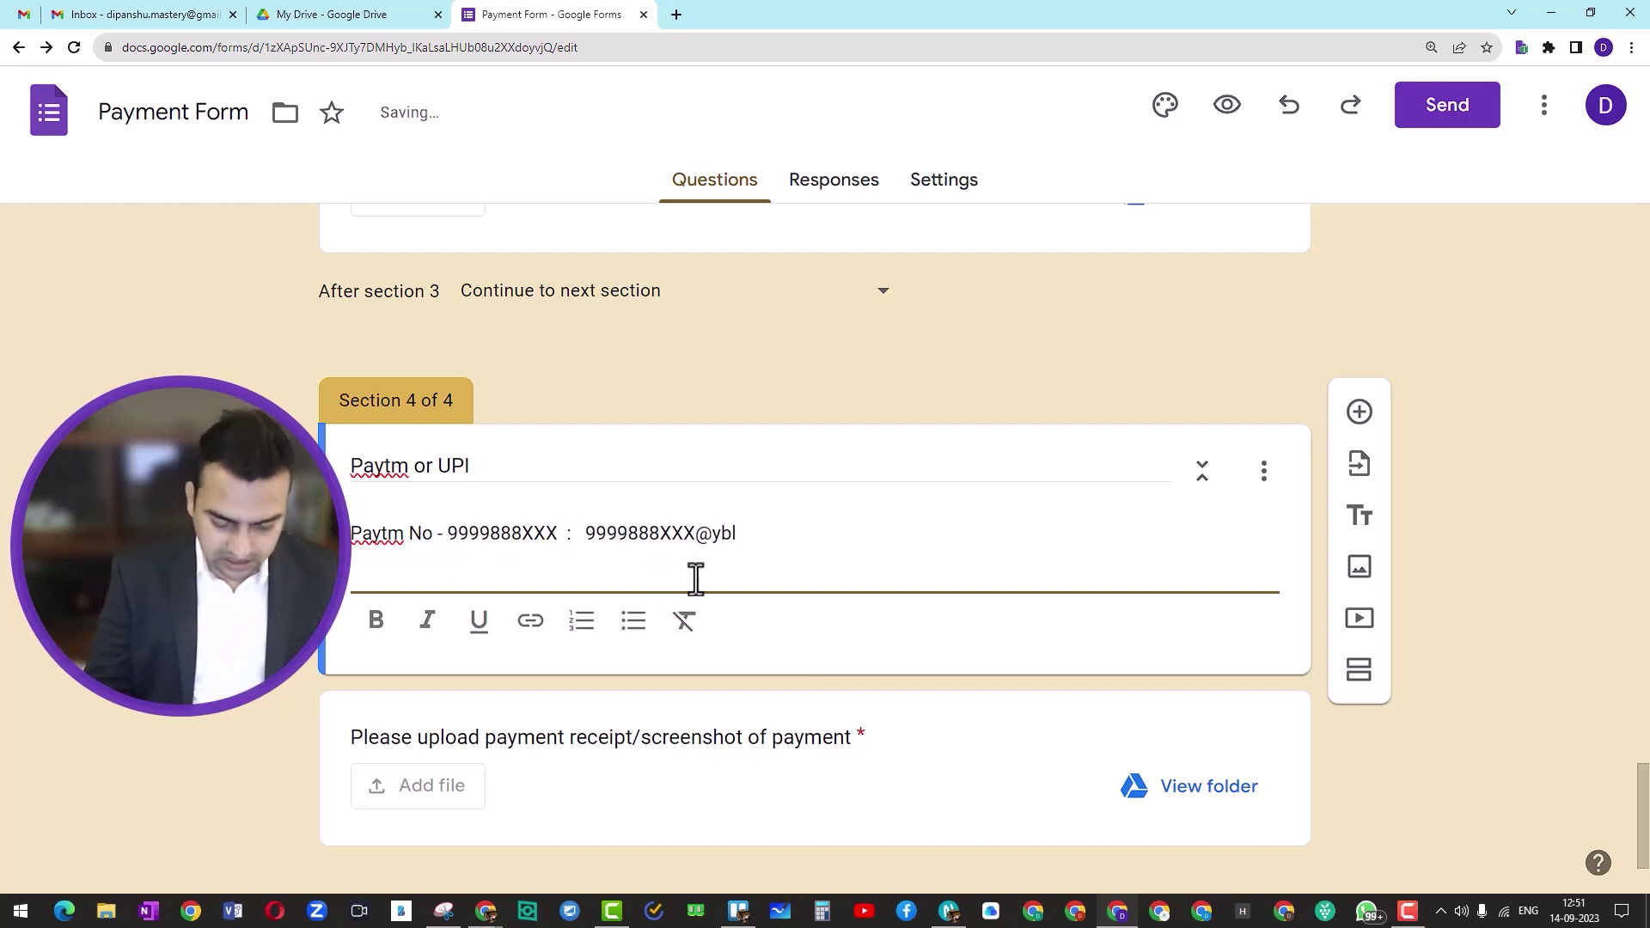
text(UPI Det)
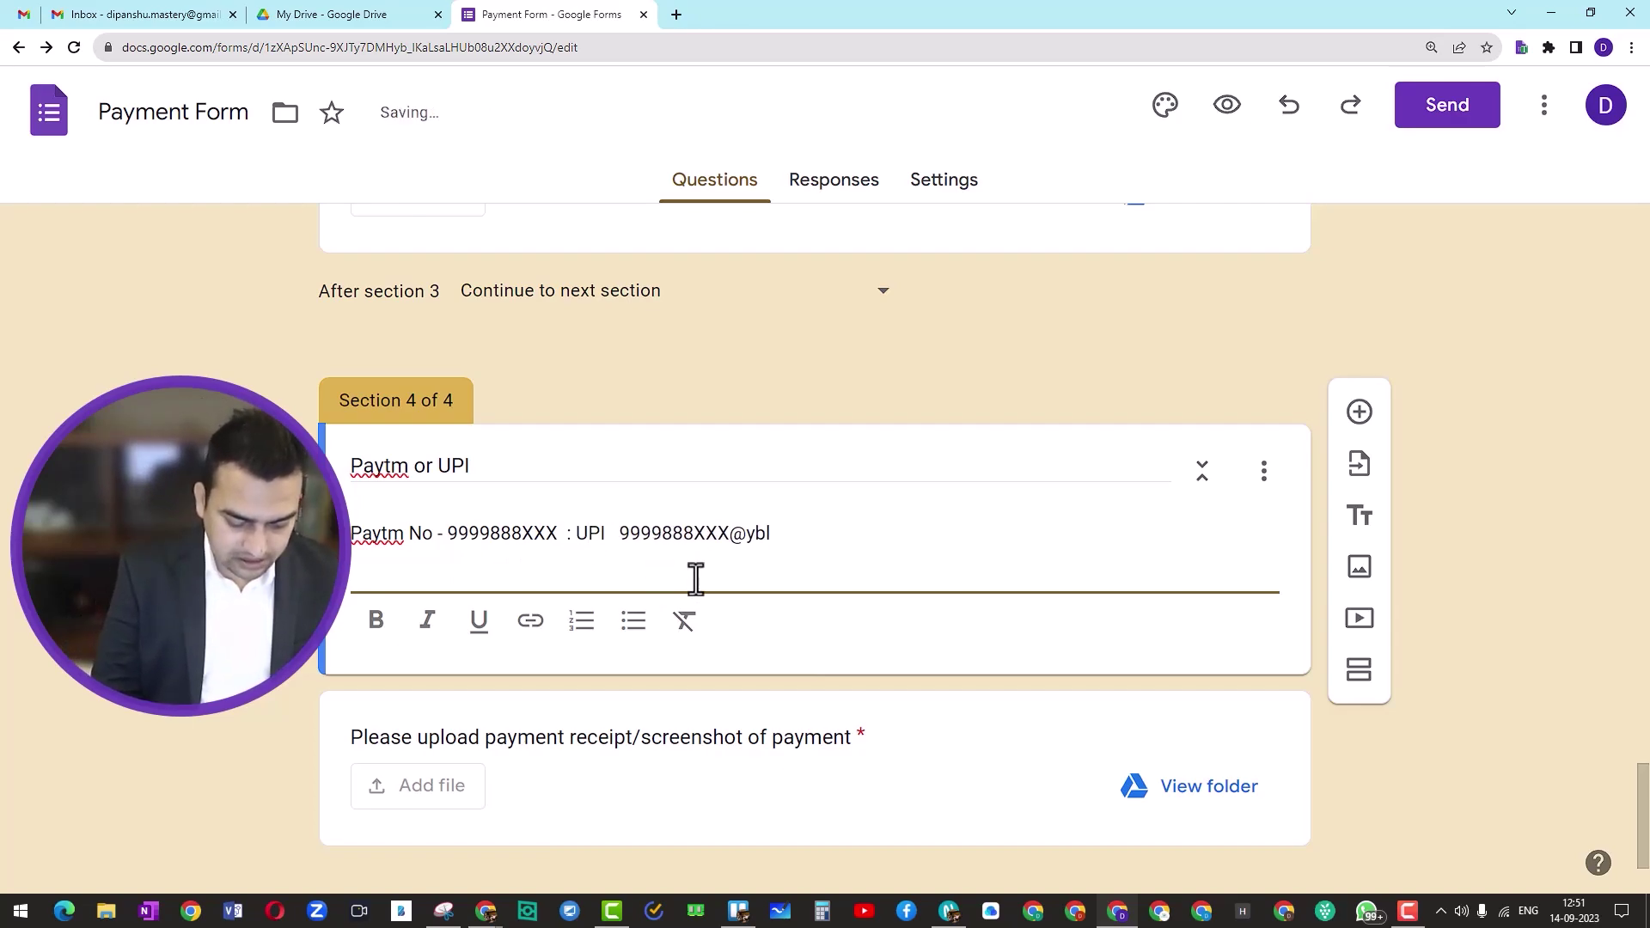
text(ails )
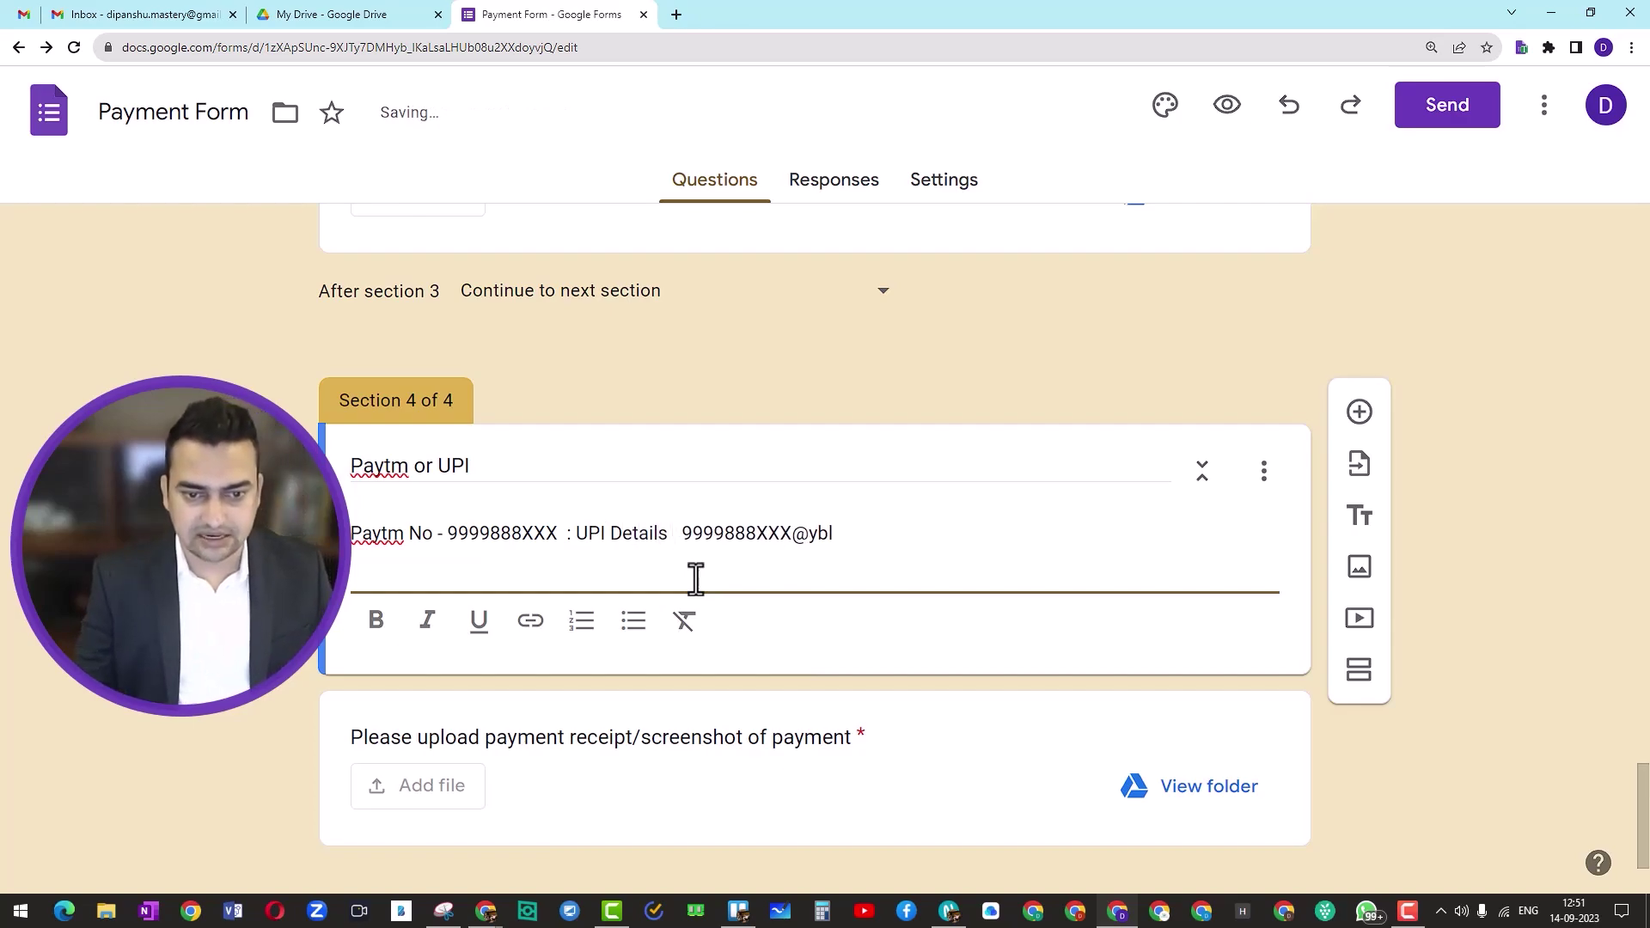
text(-)
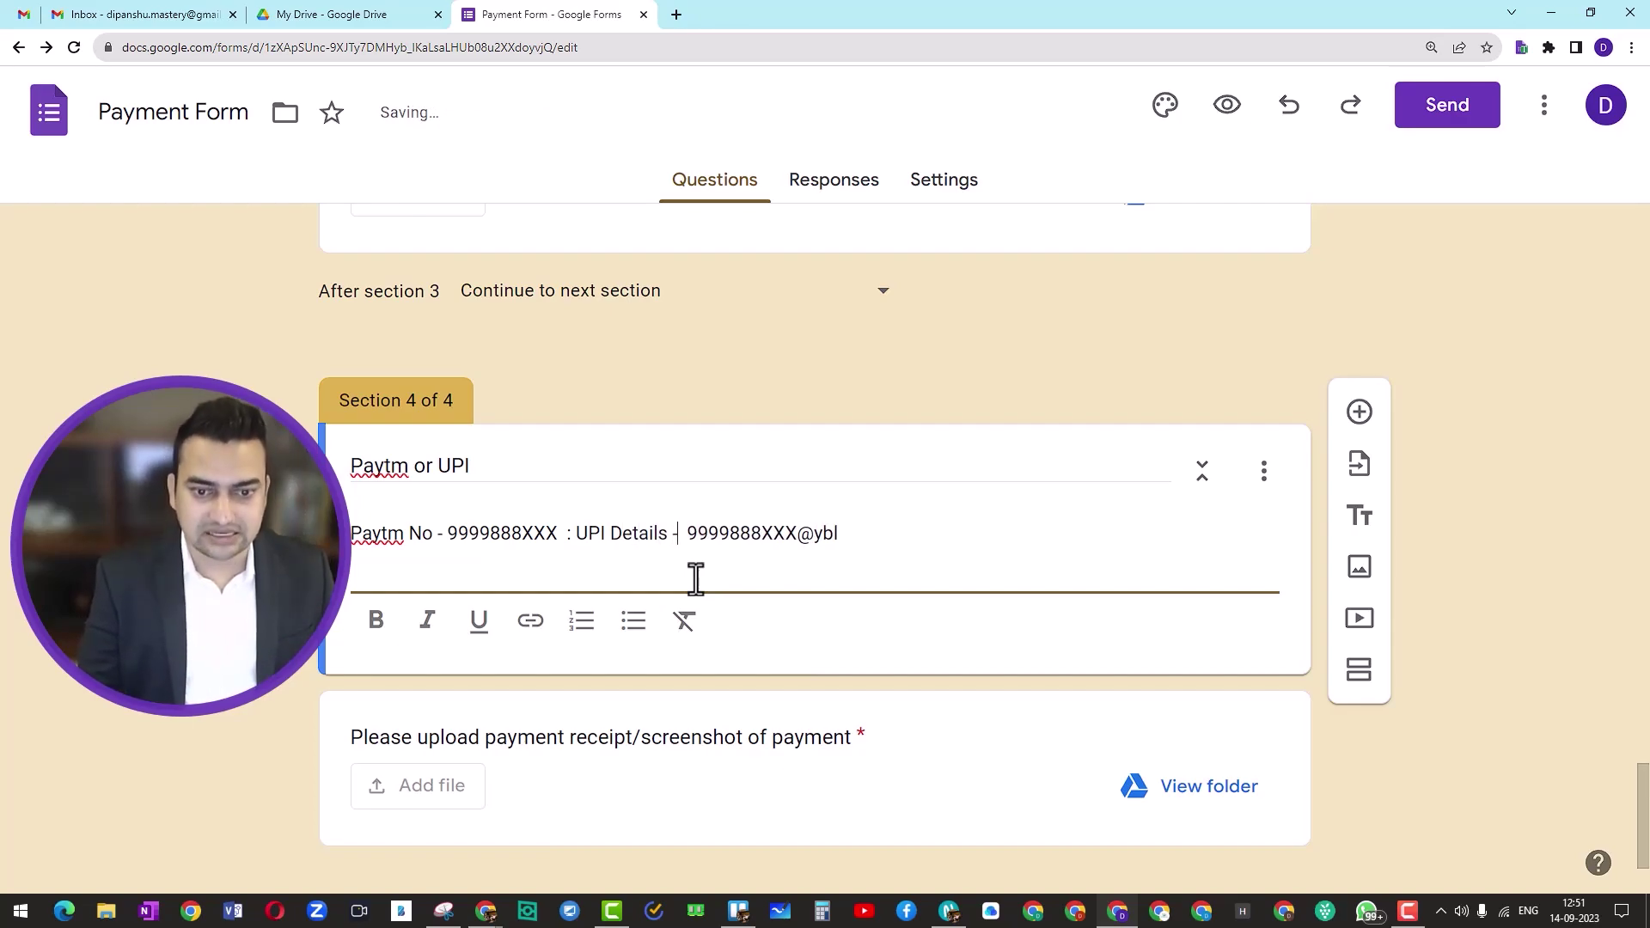
key(Delete)
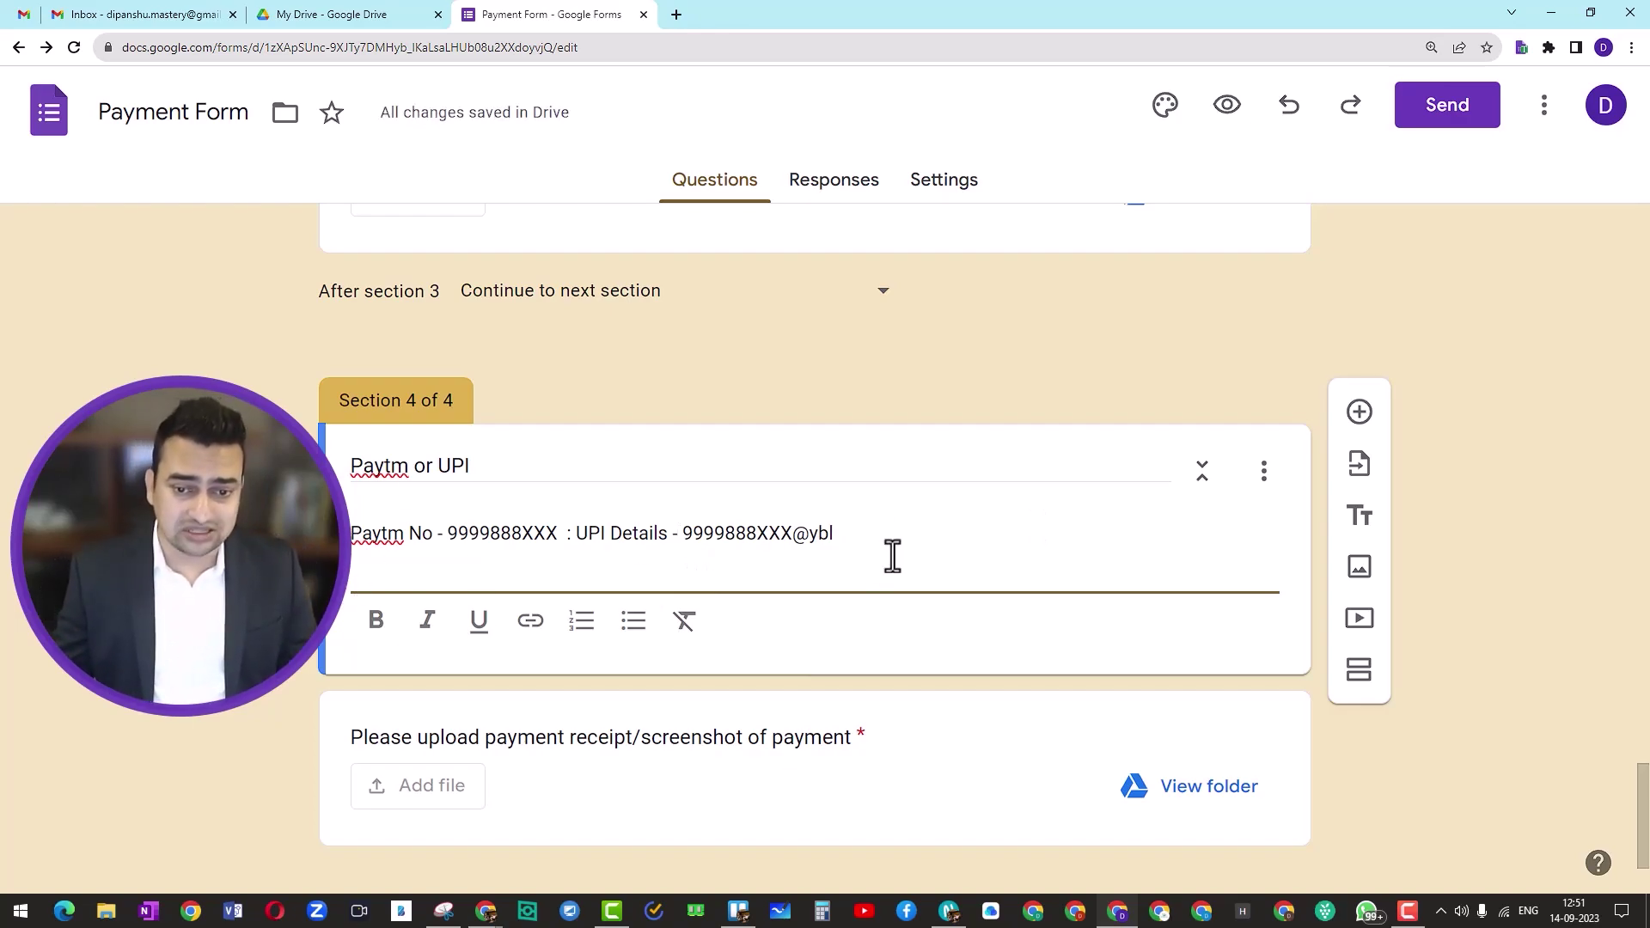
key(ctrl+a)
key(ctrl+b)
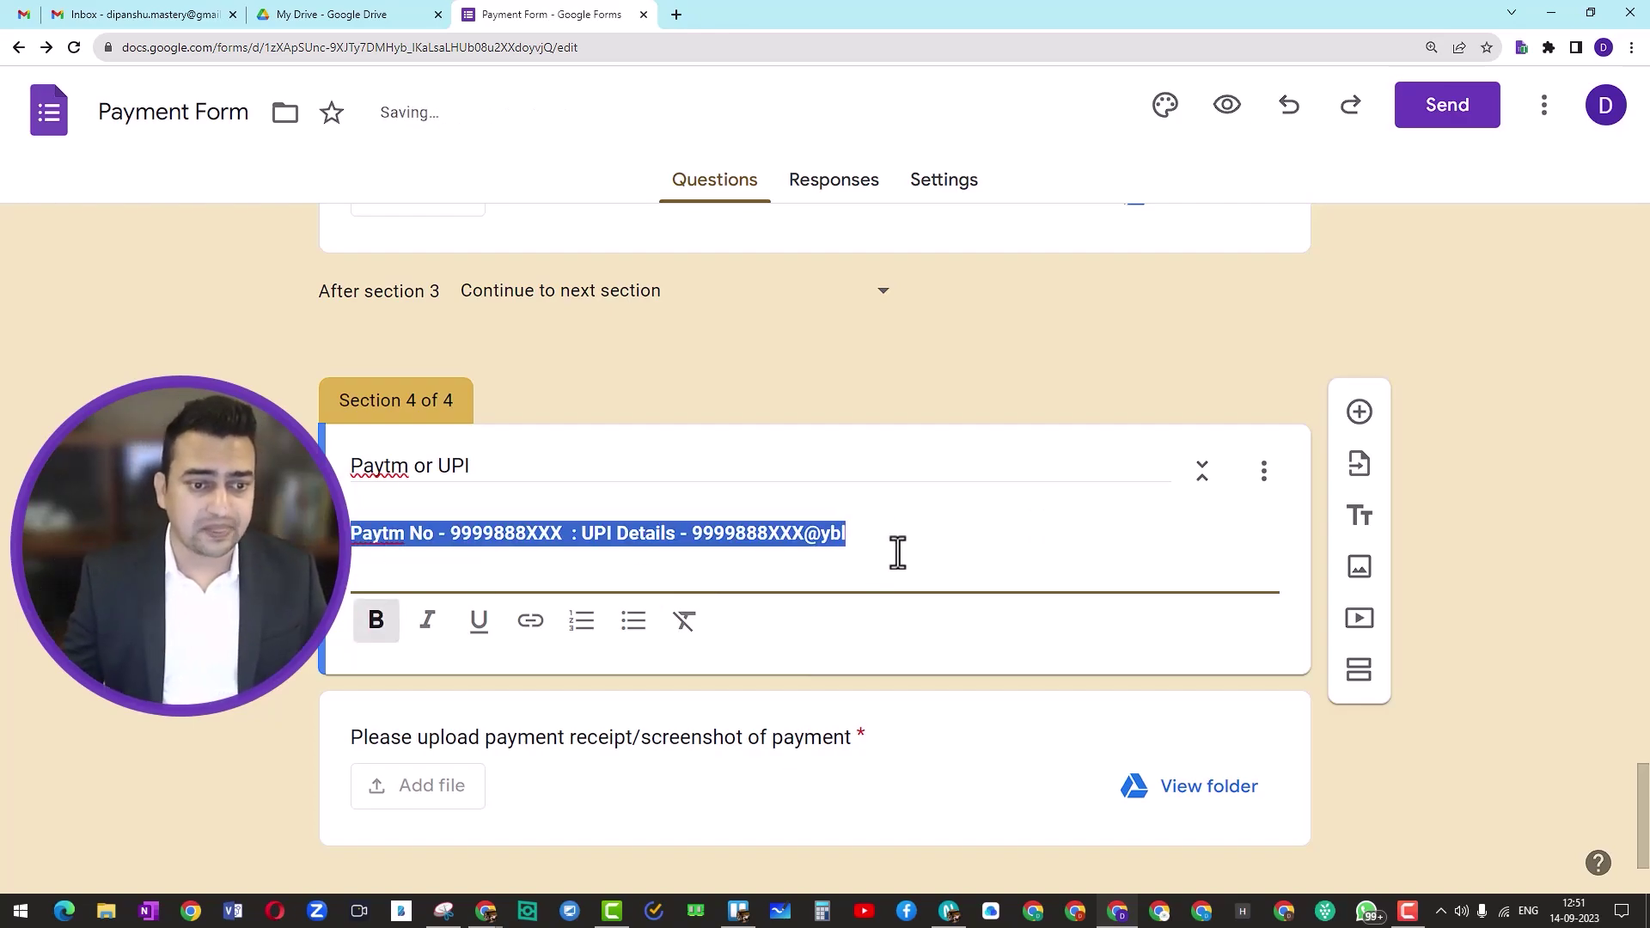
key(Down)
Step: Make the 'Paytm or UPI' section title bold
click(440, 471)
key(ctrl+a)
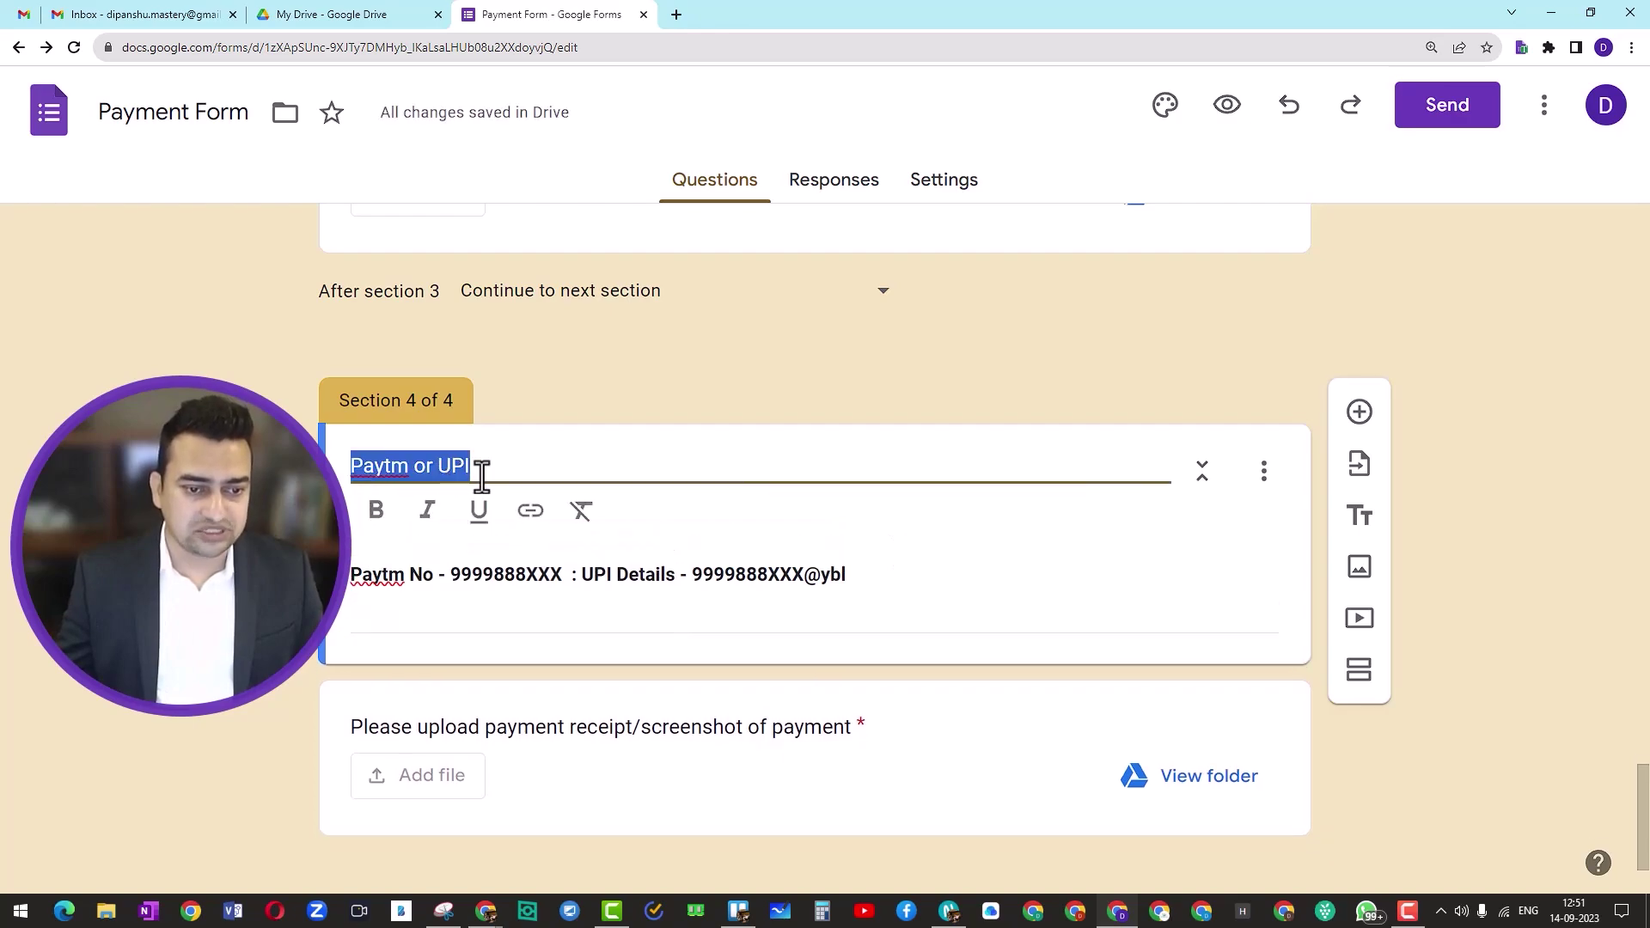
click(376, 510)
click(1532, 540)
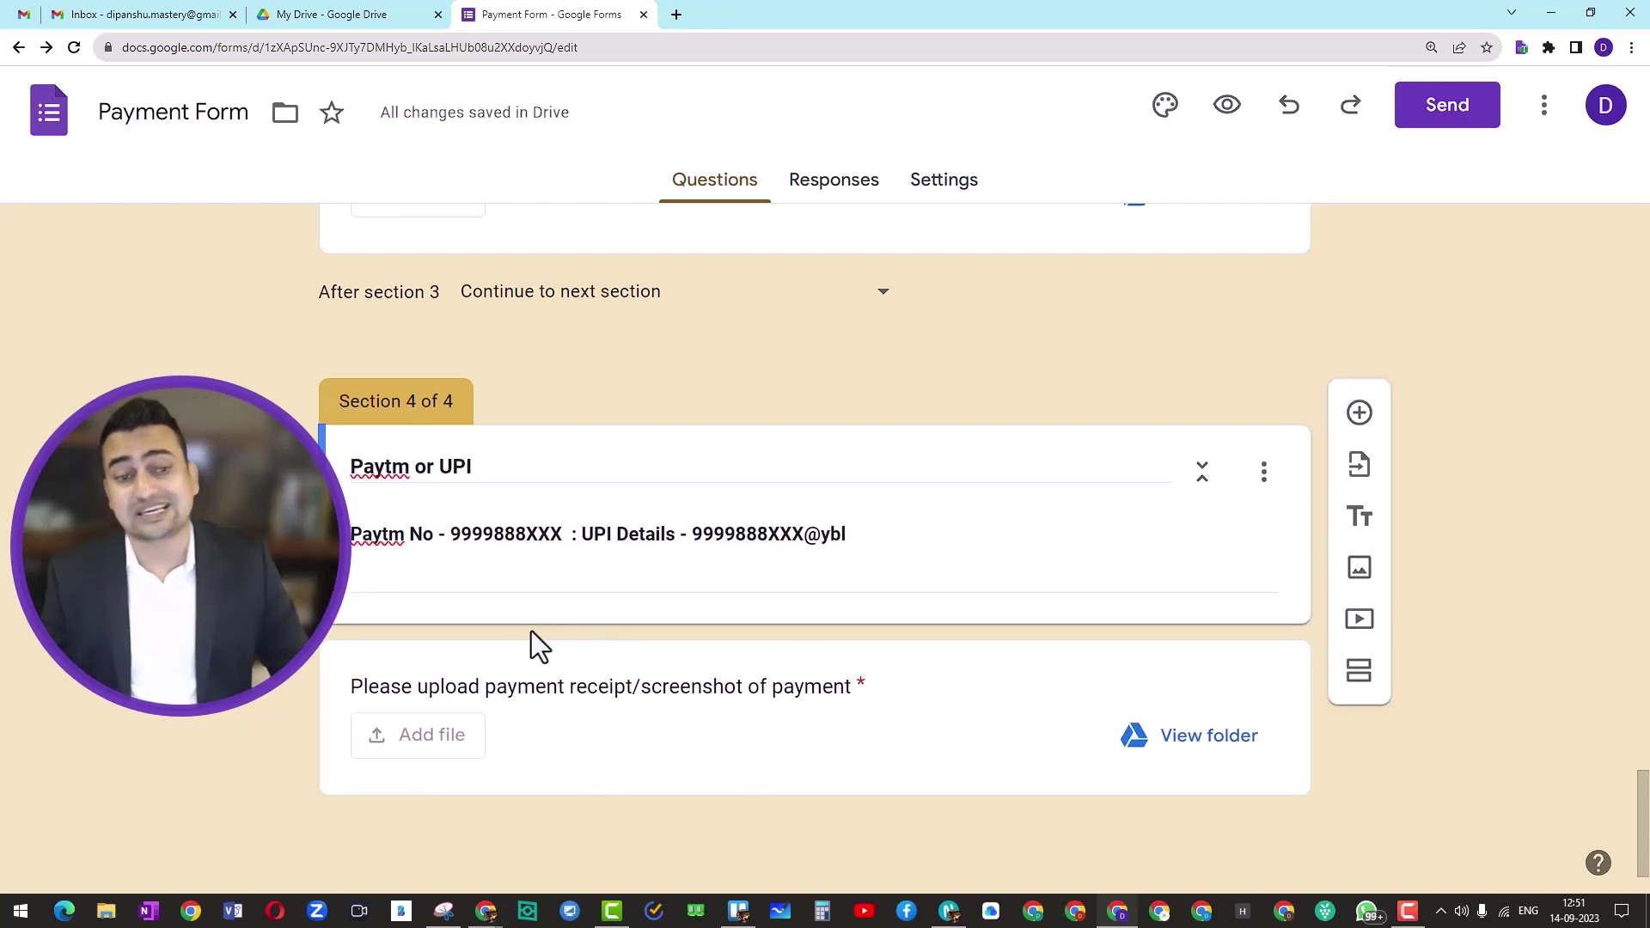
scroll(531, 631, up, 2)
scroll(562, 590, up, 8)
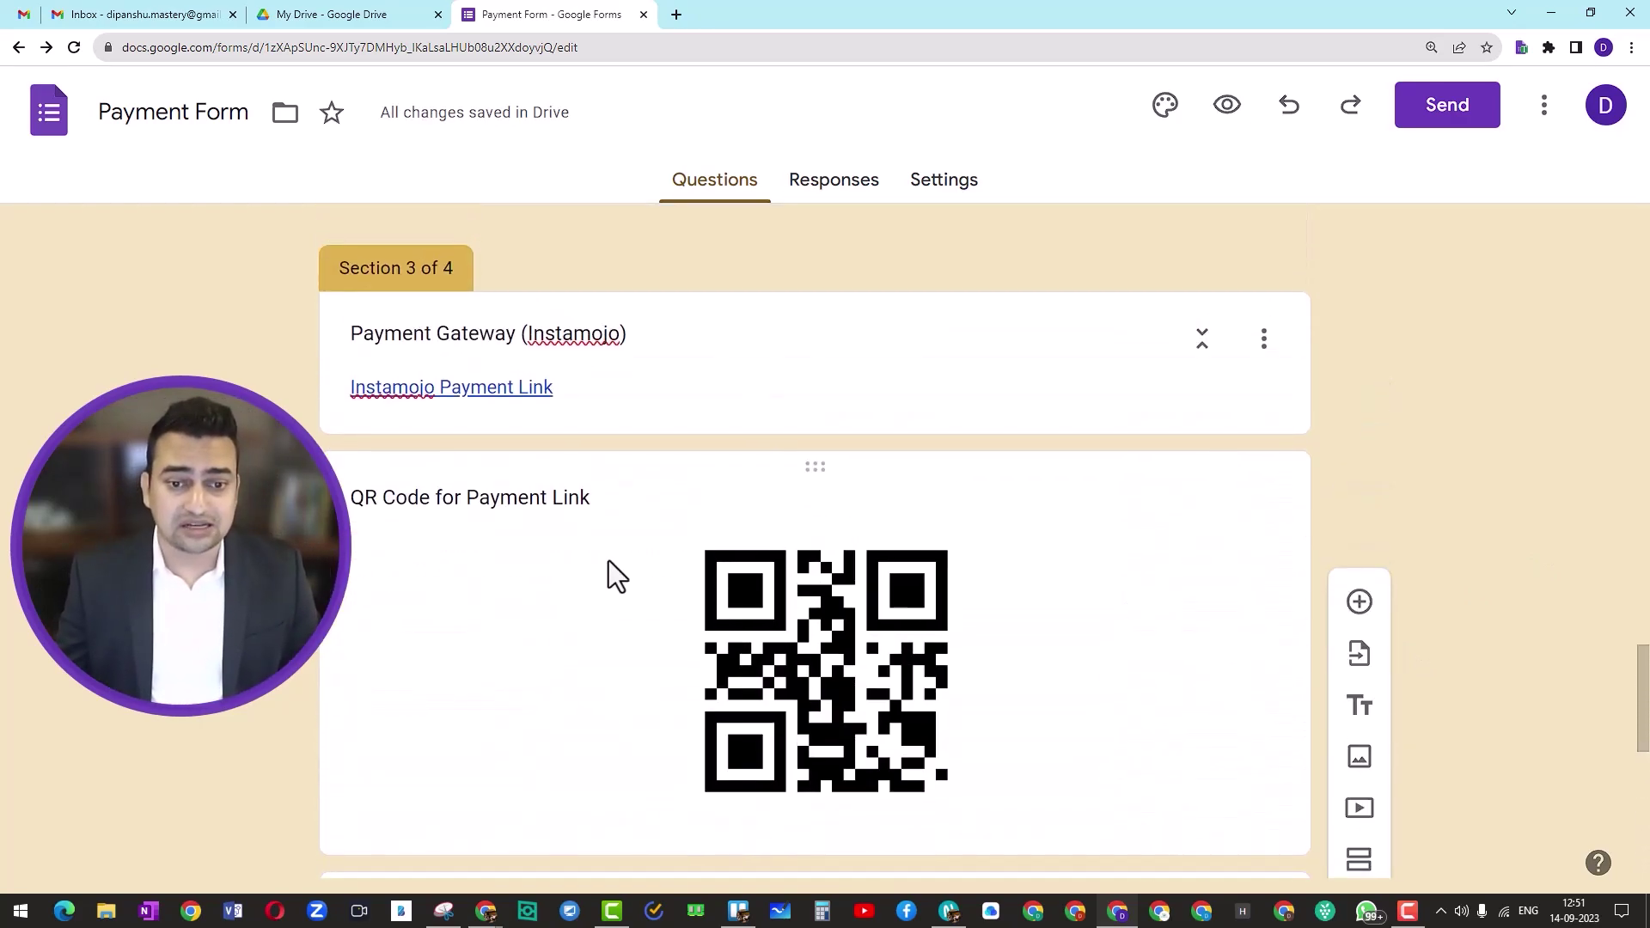
Step: Duplicate the QR code for payment link card and move the copy into the Paytm or UPI section
click(823, 470)
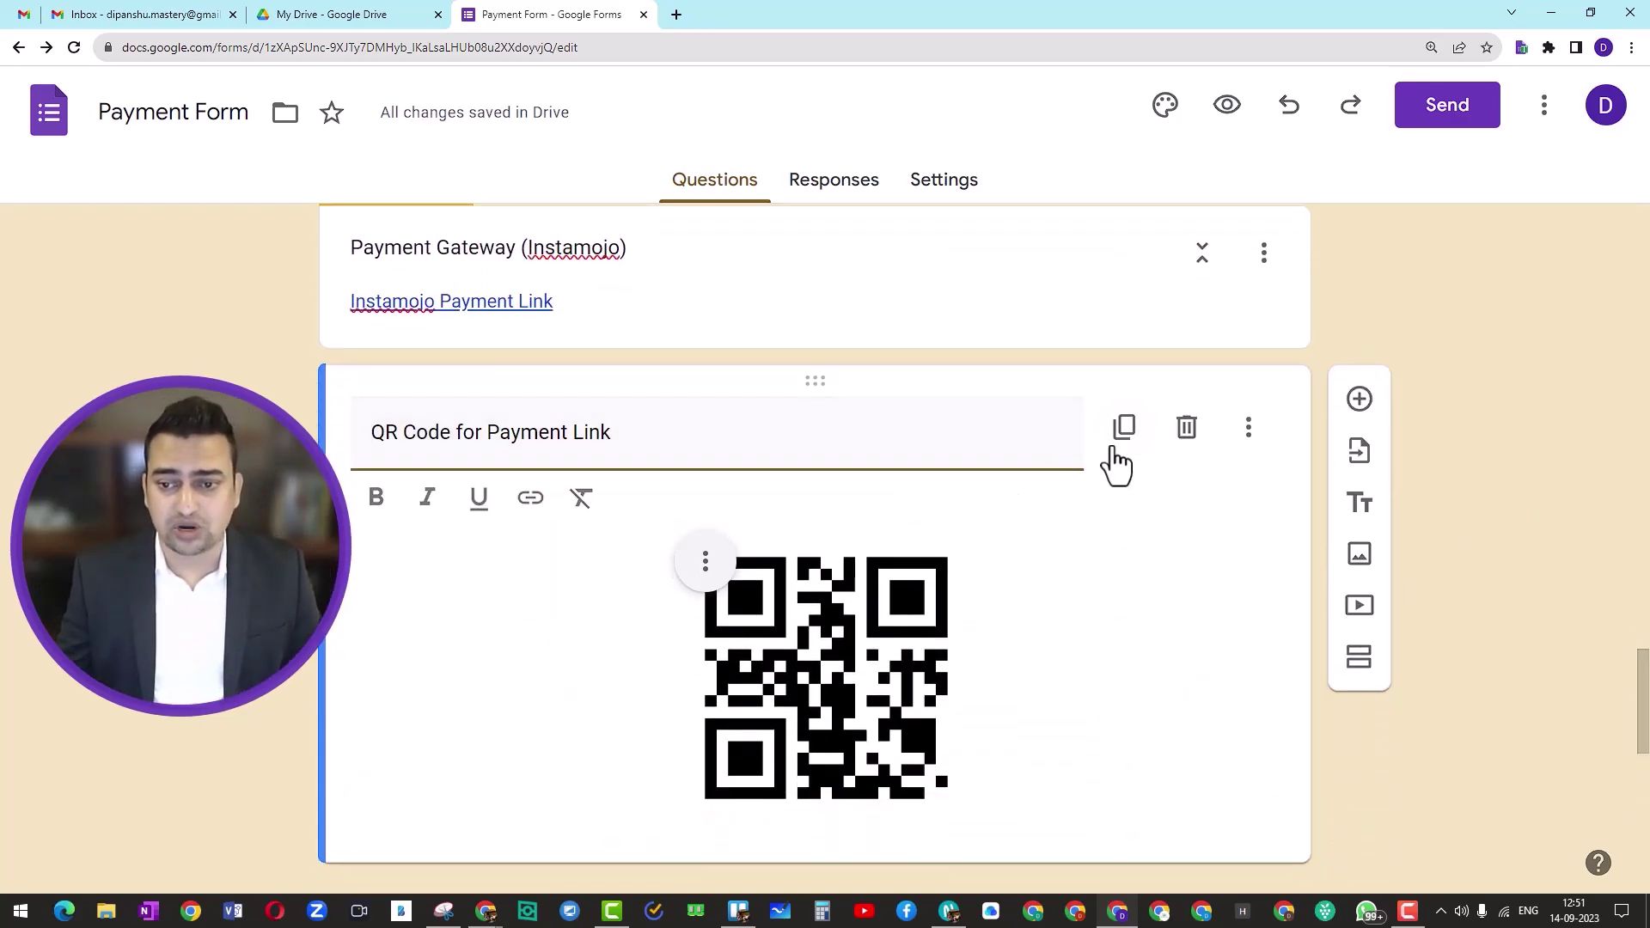
click(1121, 432)
drag(816, 469, 704, 616)
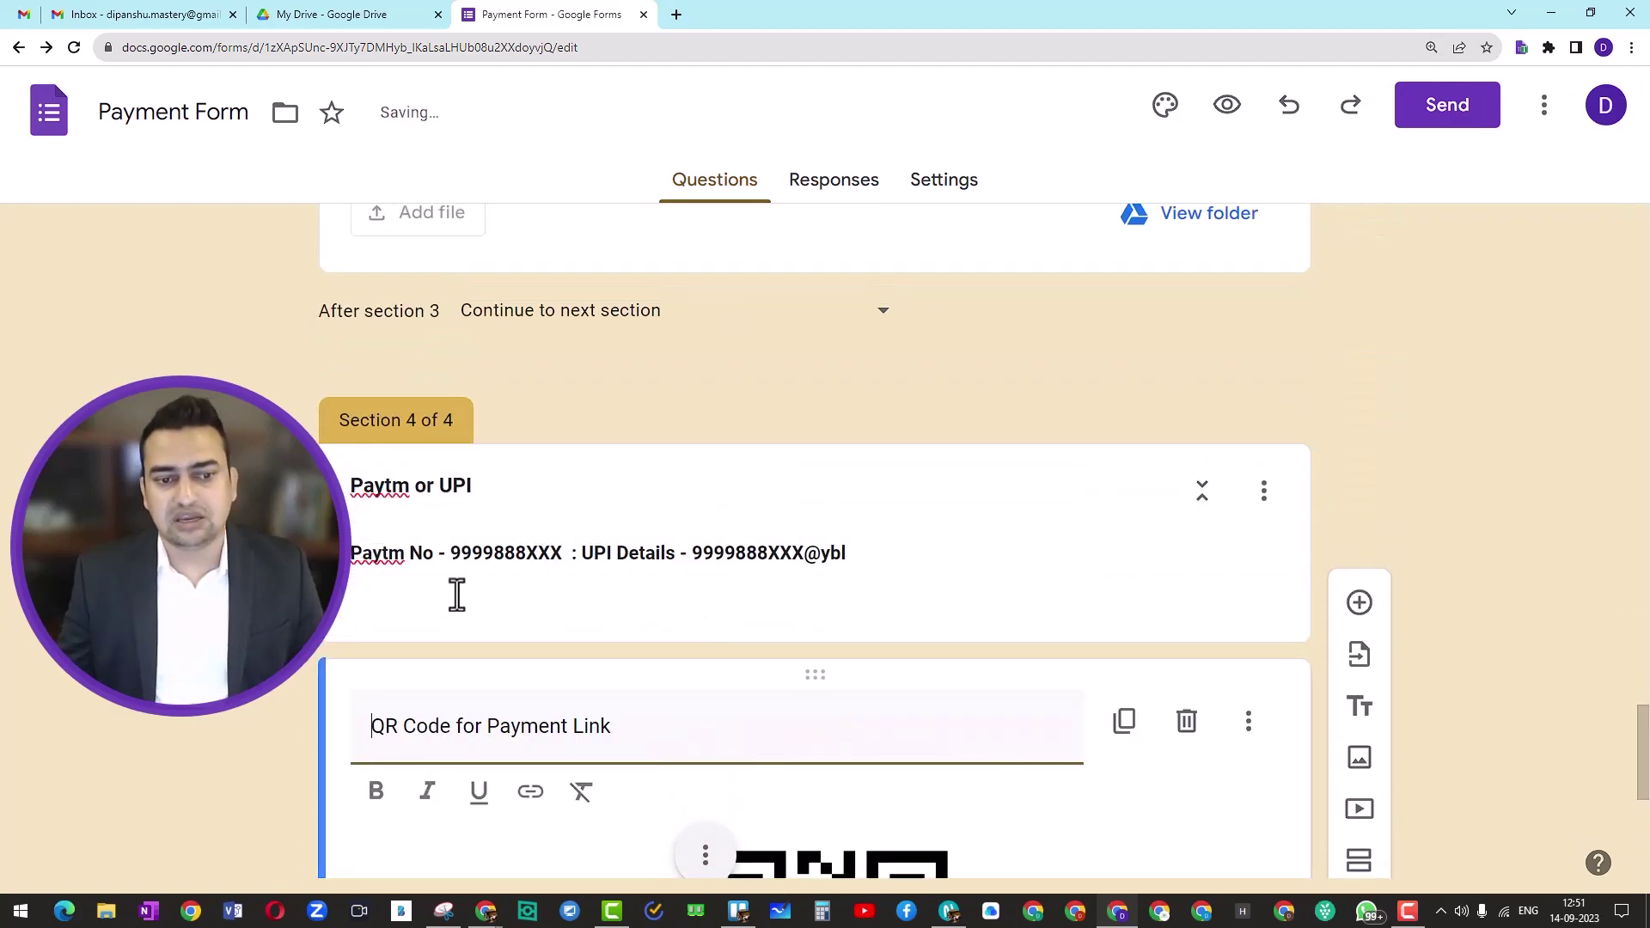
scroll(857, 554, down, 5)
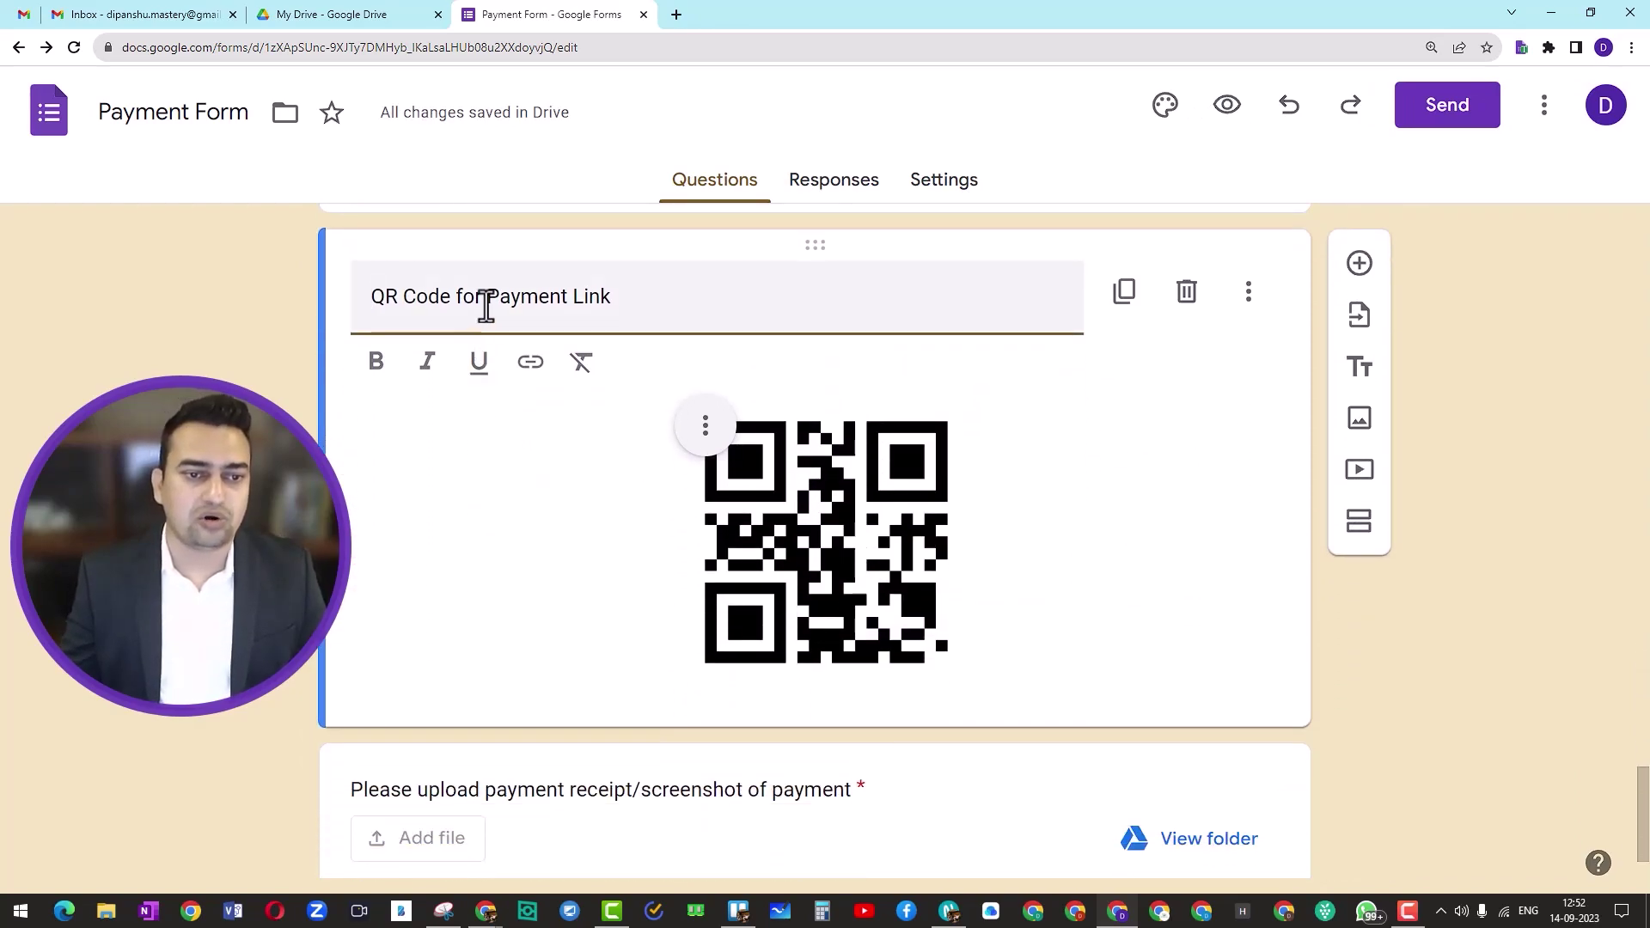
Step: Rename the copied card 'QR Code for UPI' and make its title bold
double_click(493, 298)
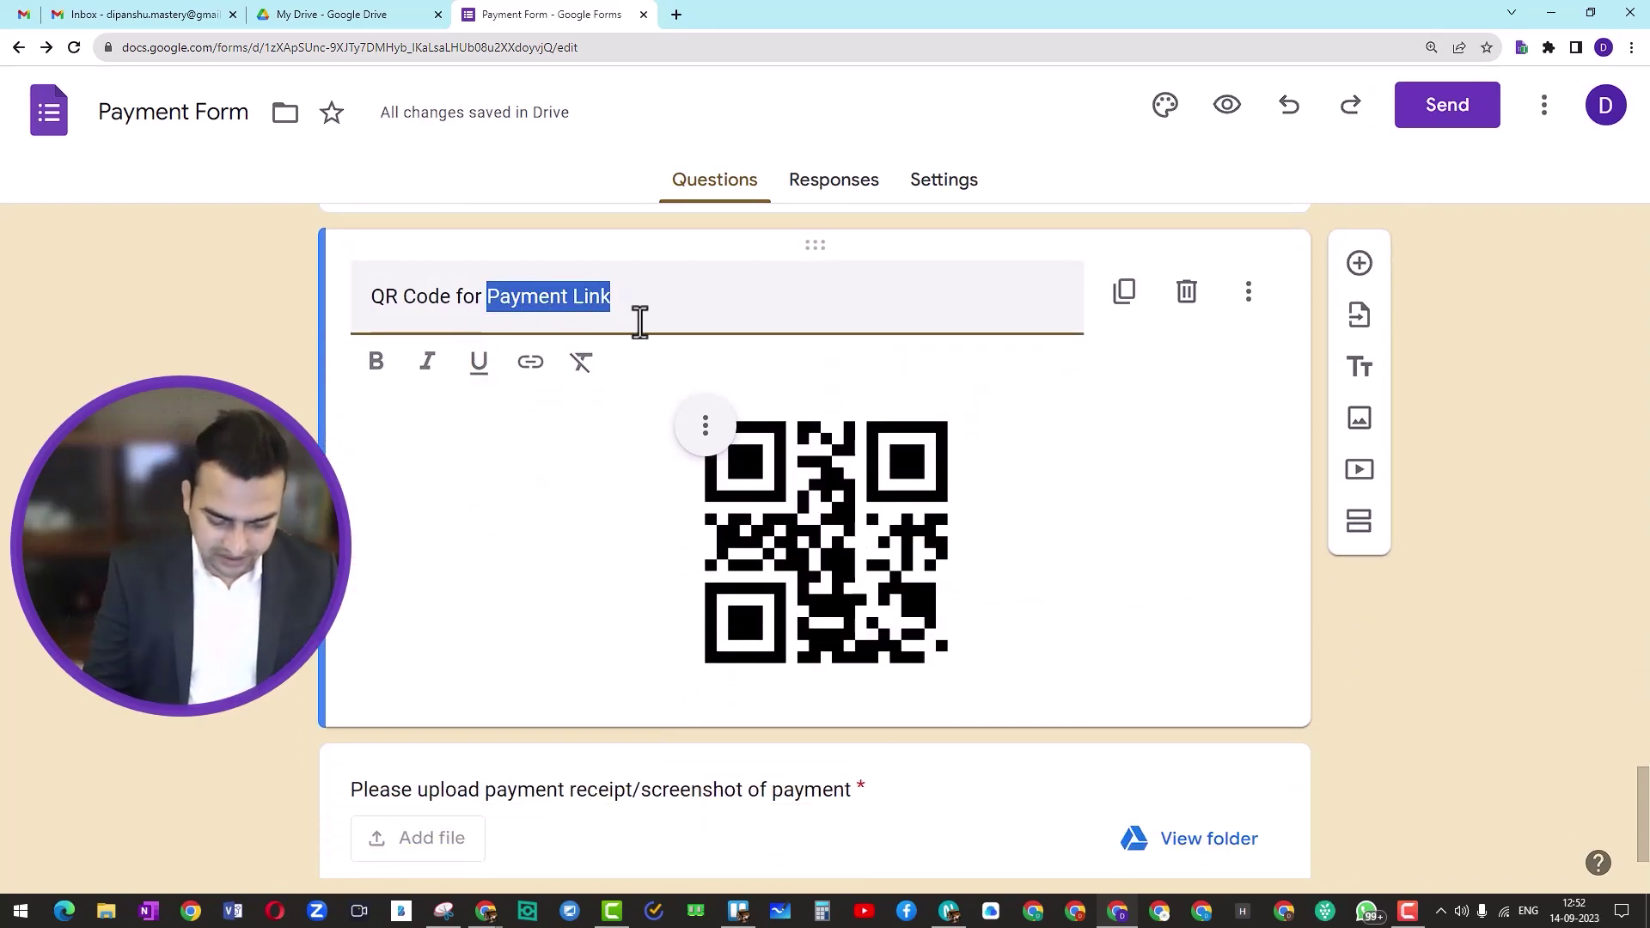
text(UPI)
click(1395, 643)
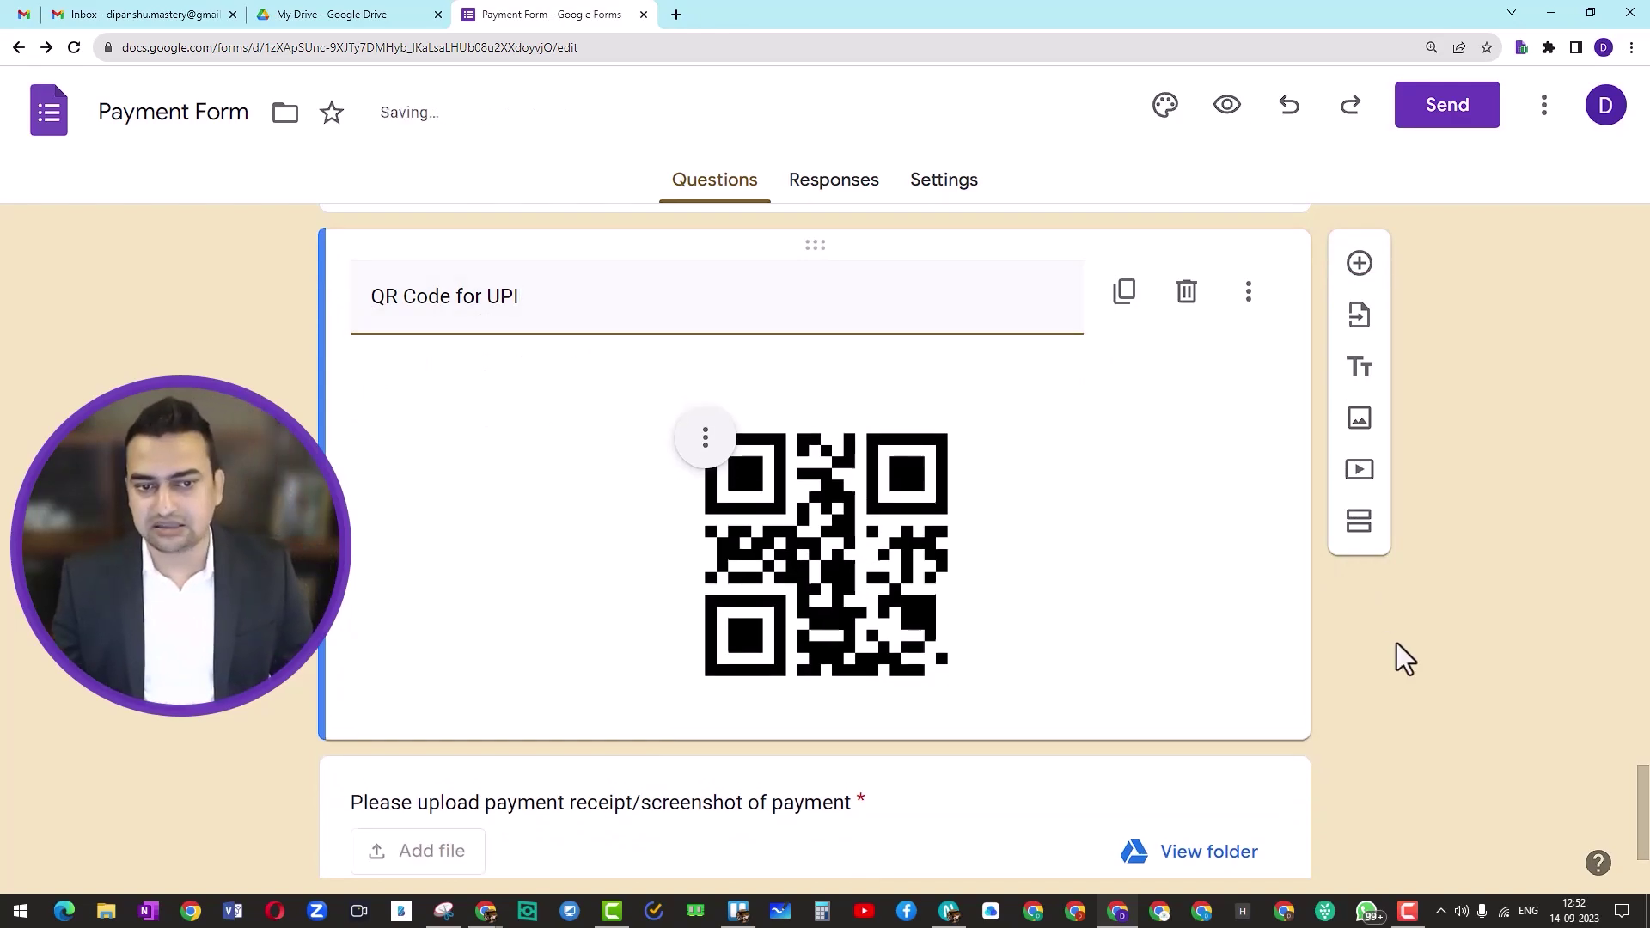
triple_click(372, 305)
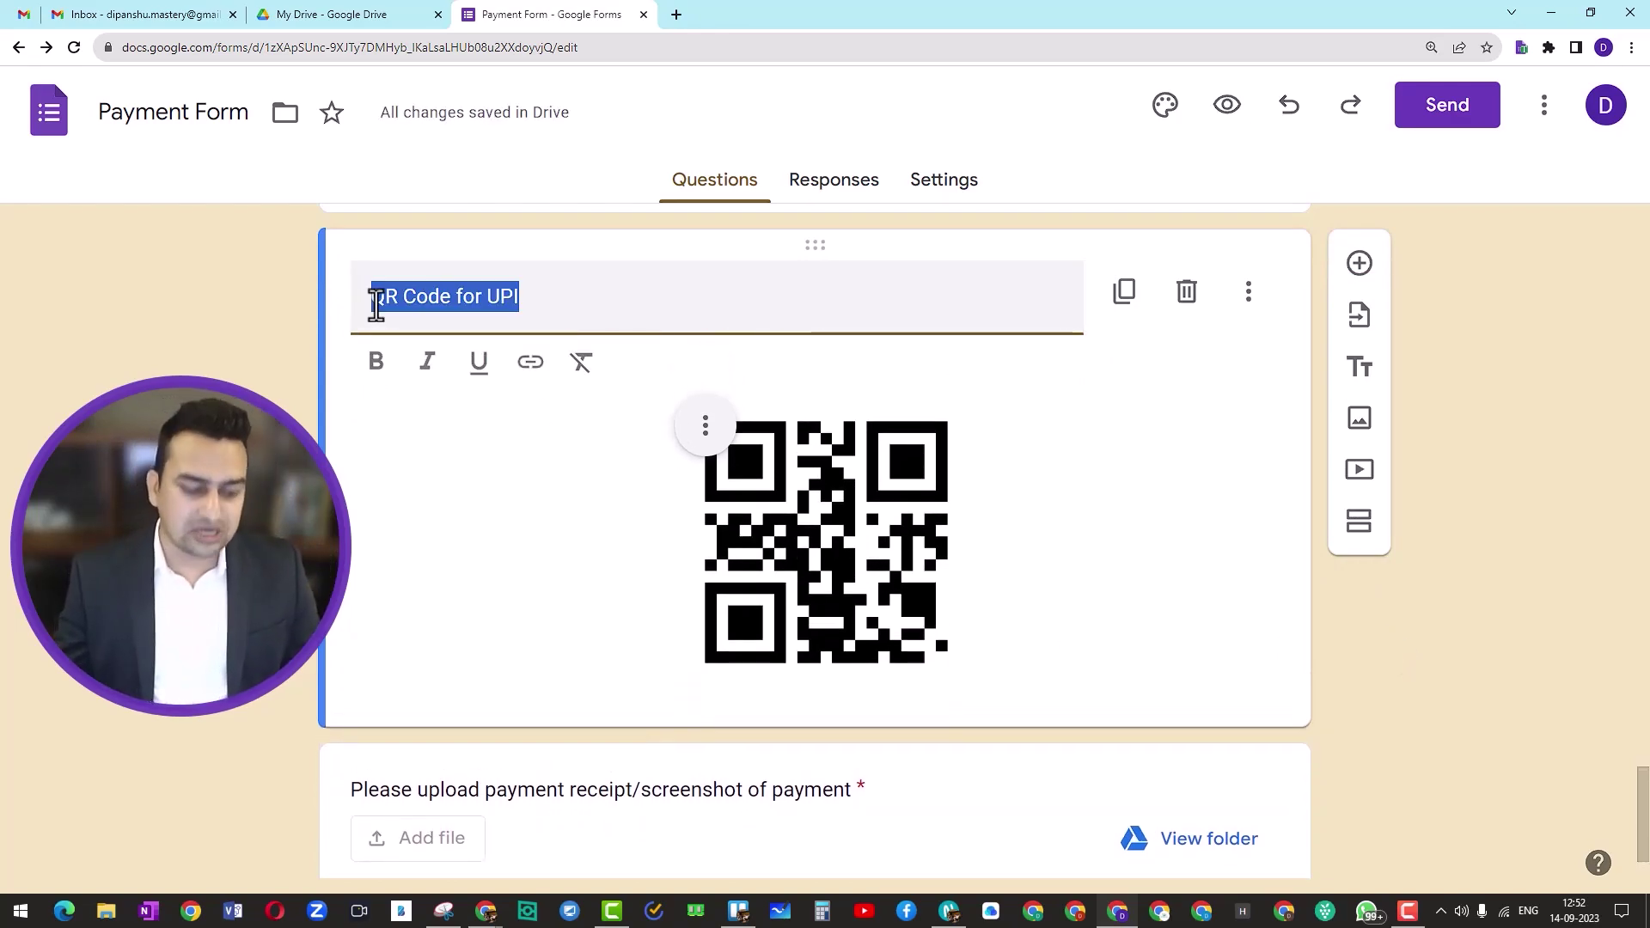
key(ctrl+b)
click(1421, 602)
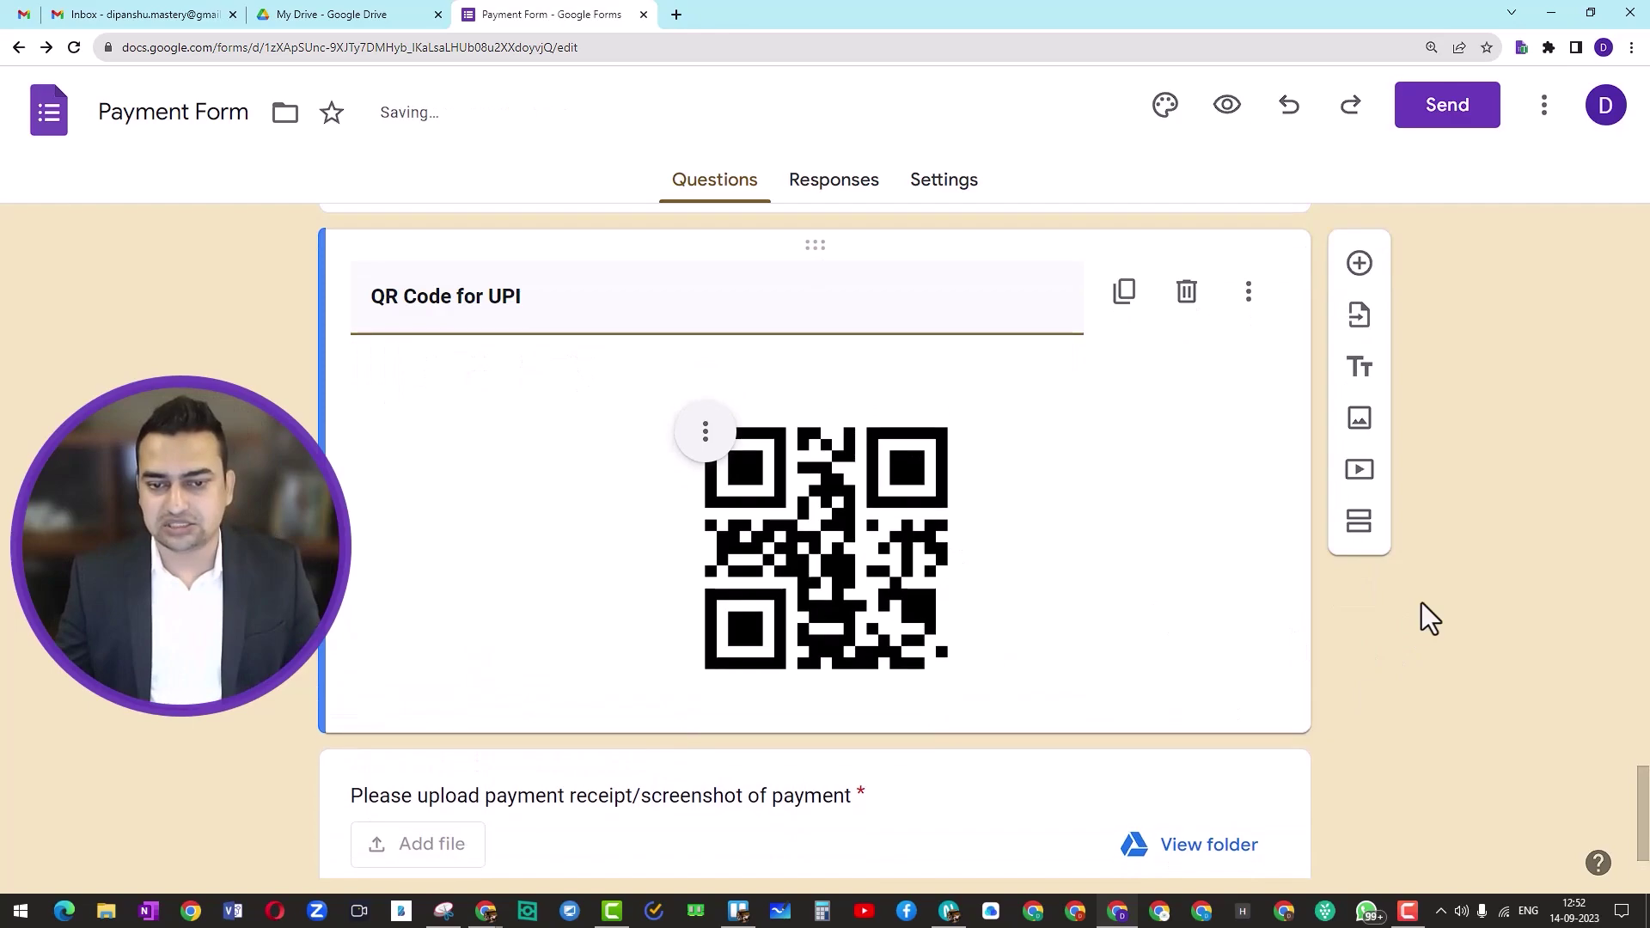
Step: Replace the card's image with QR CODE for UPI.png from the computer
click(705, 375)
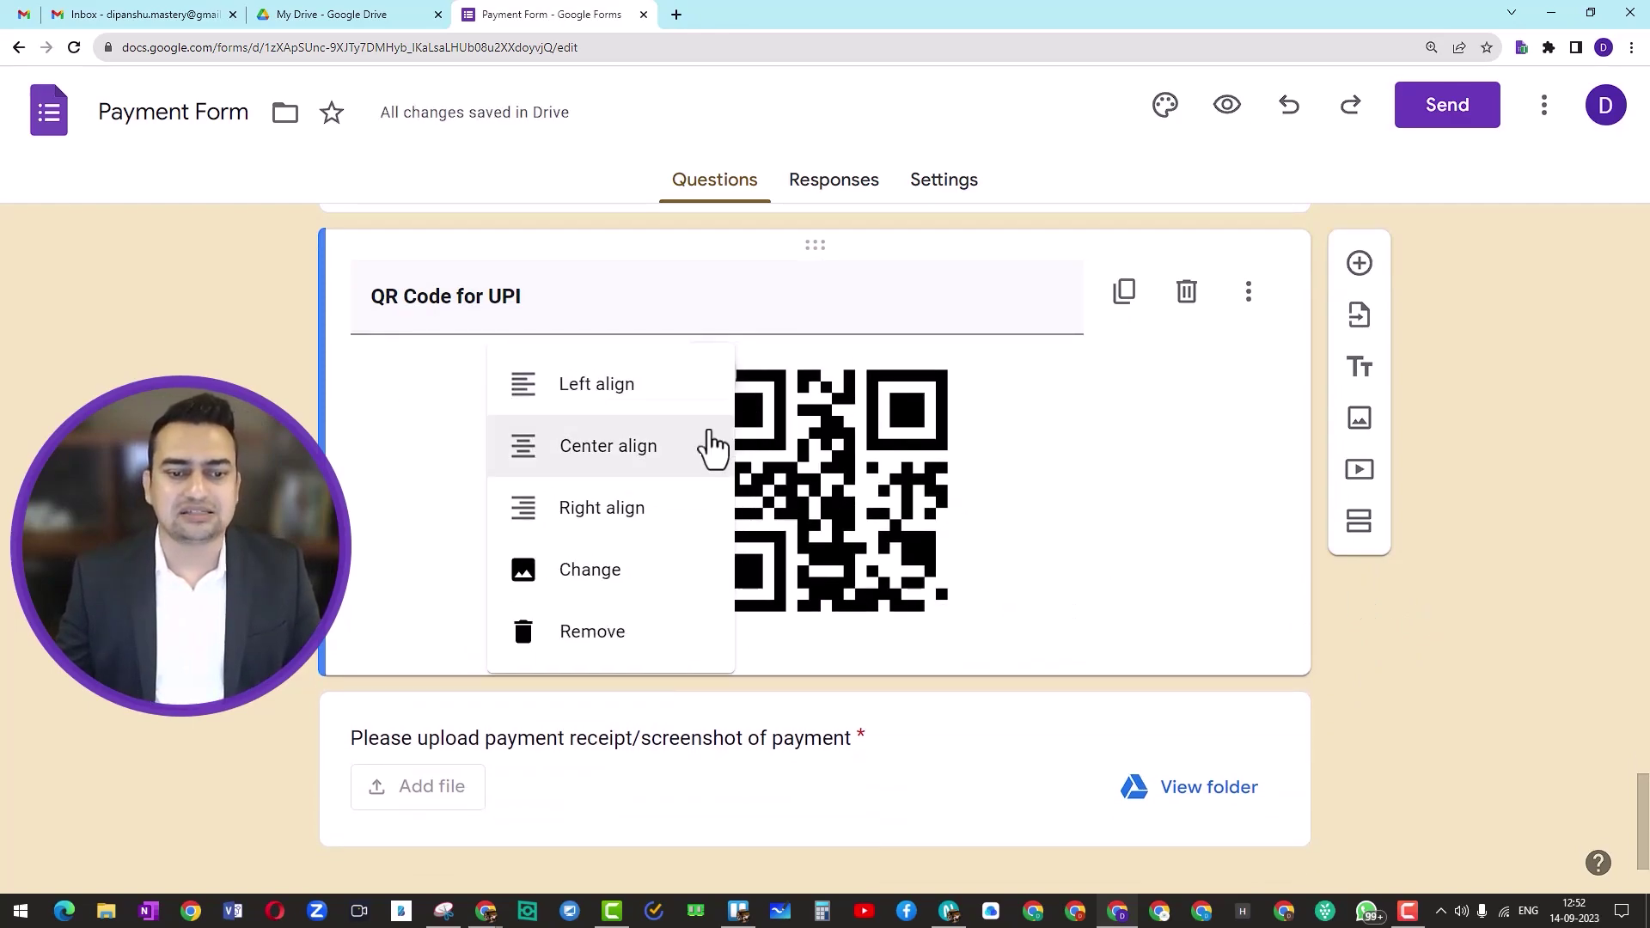
click(612, 579)
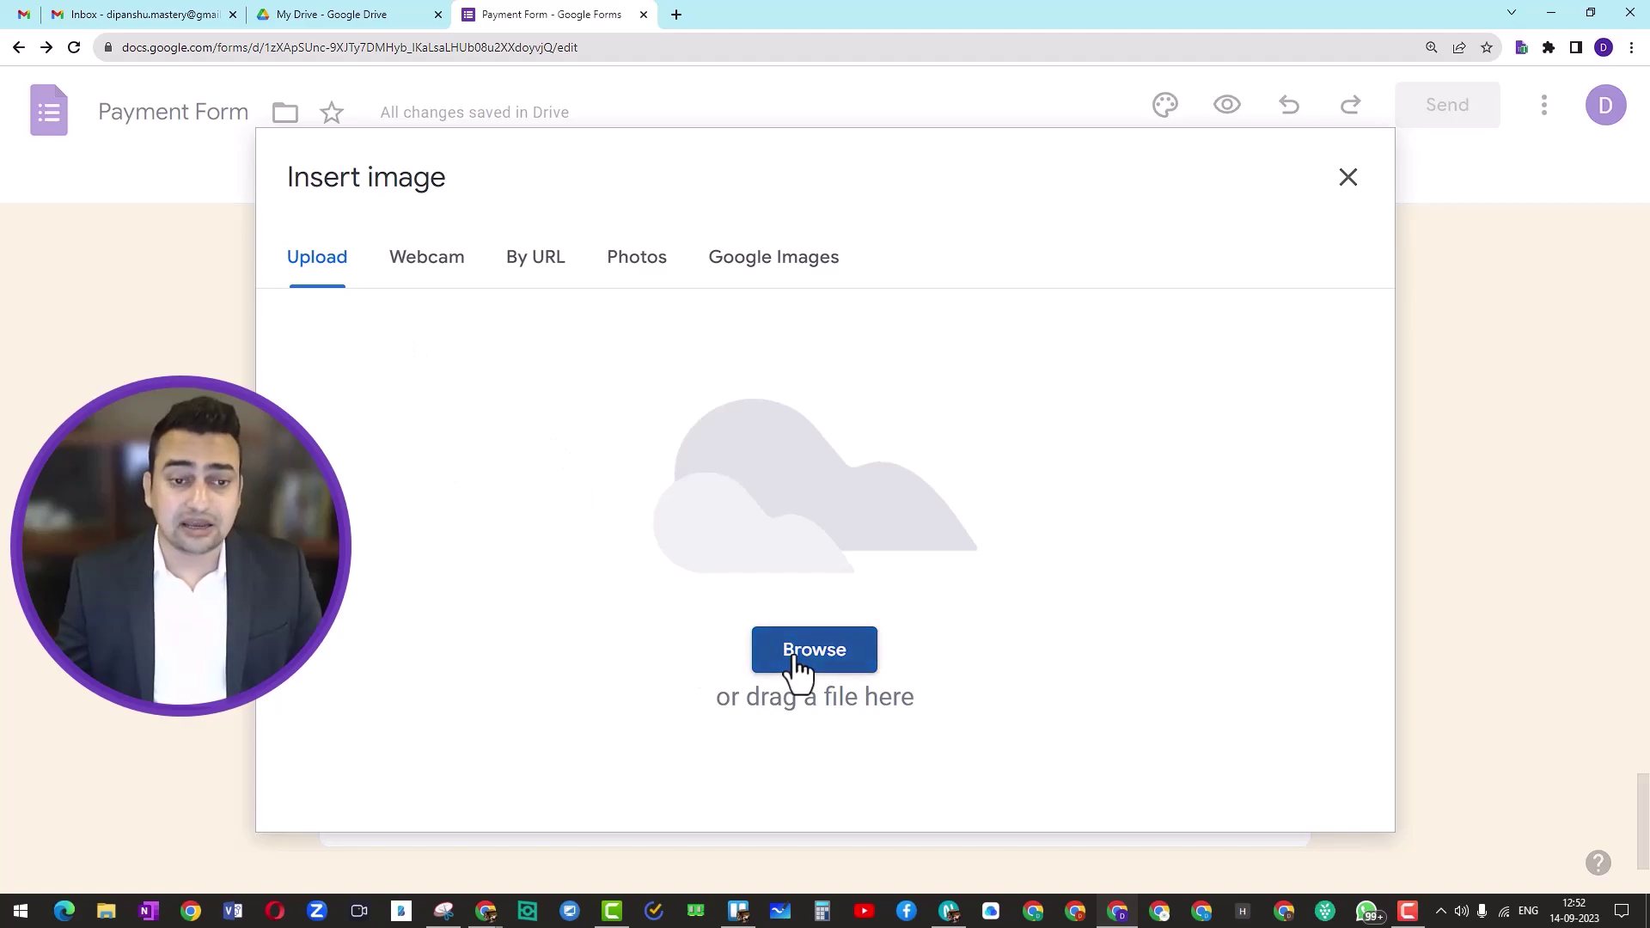
click(796, 657)
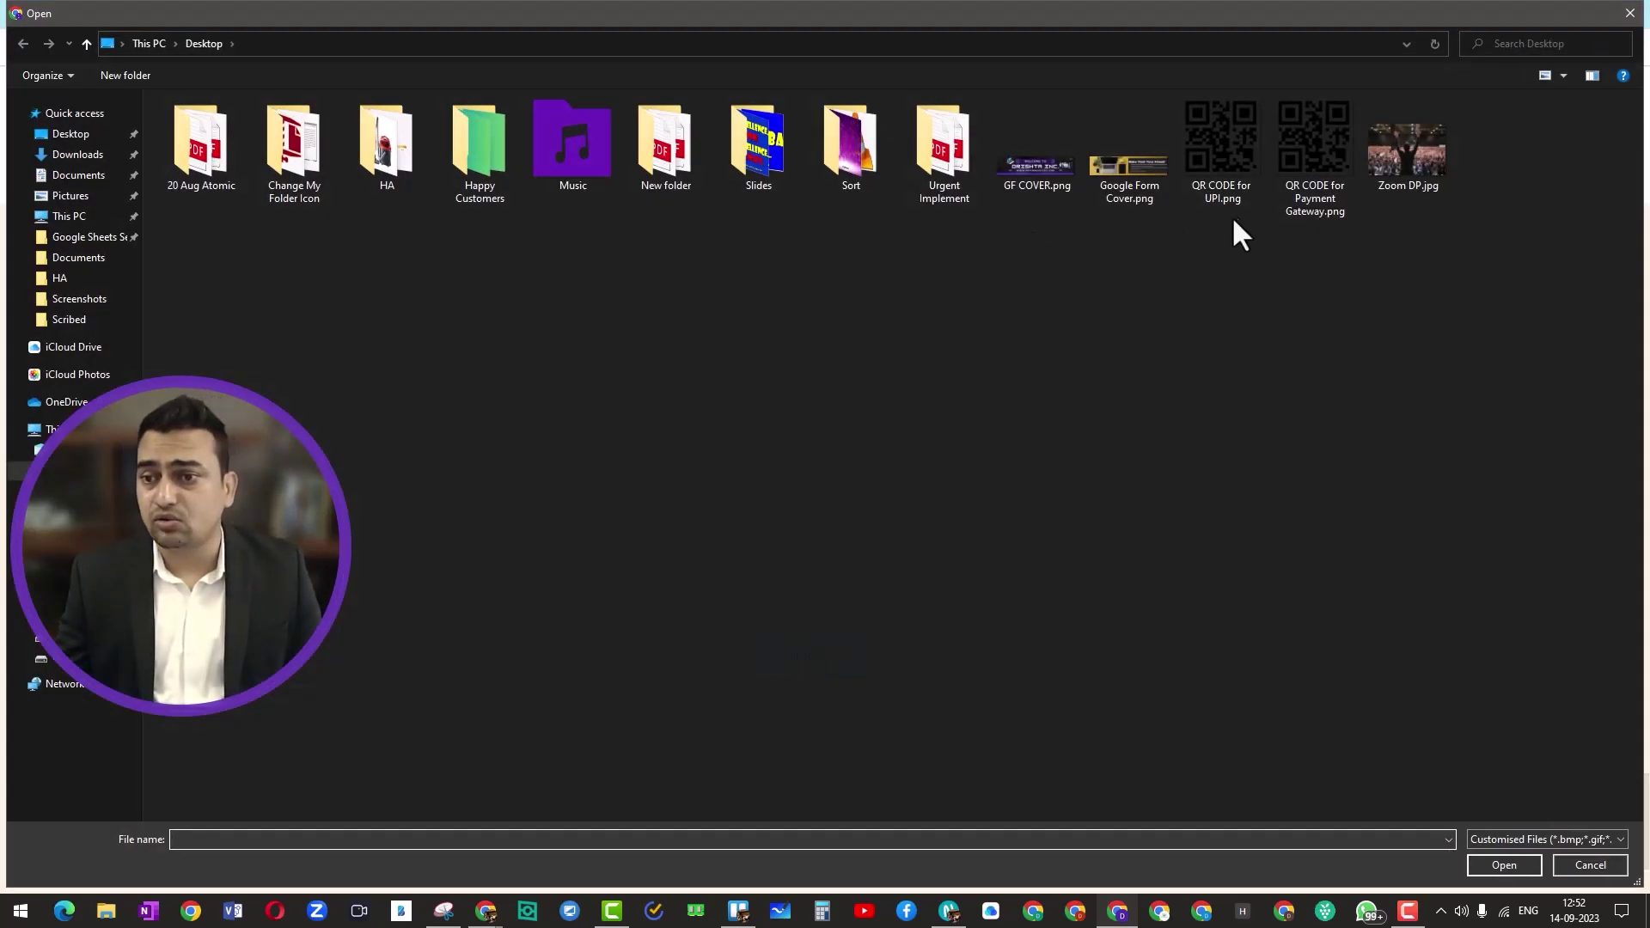
click(1222, 180)
click(1502, 864)
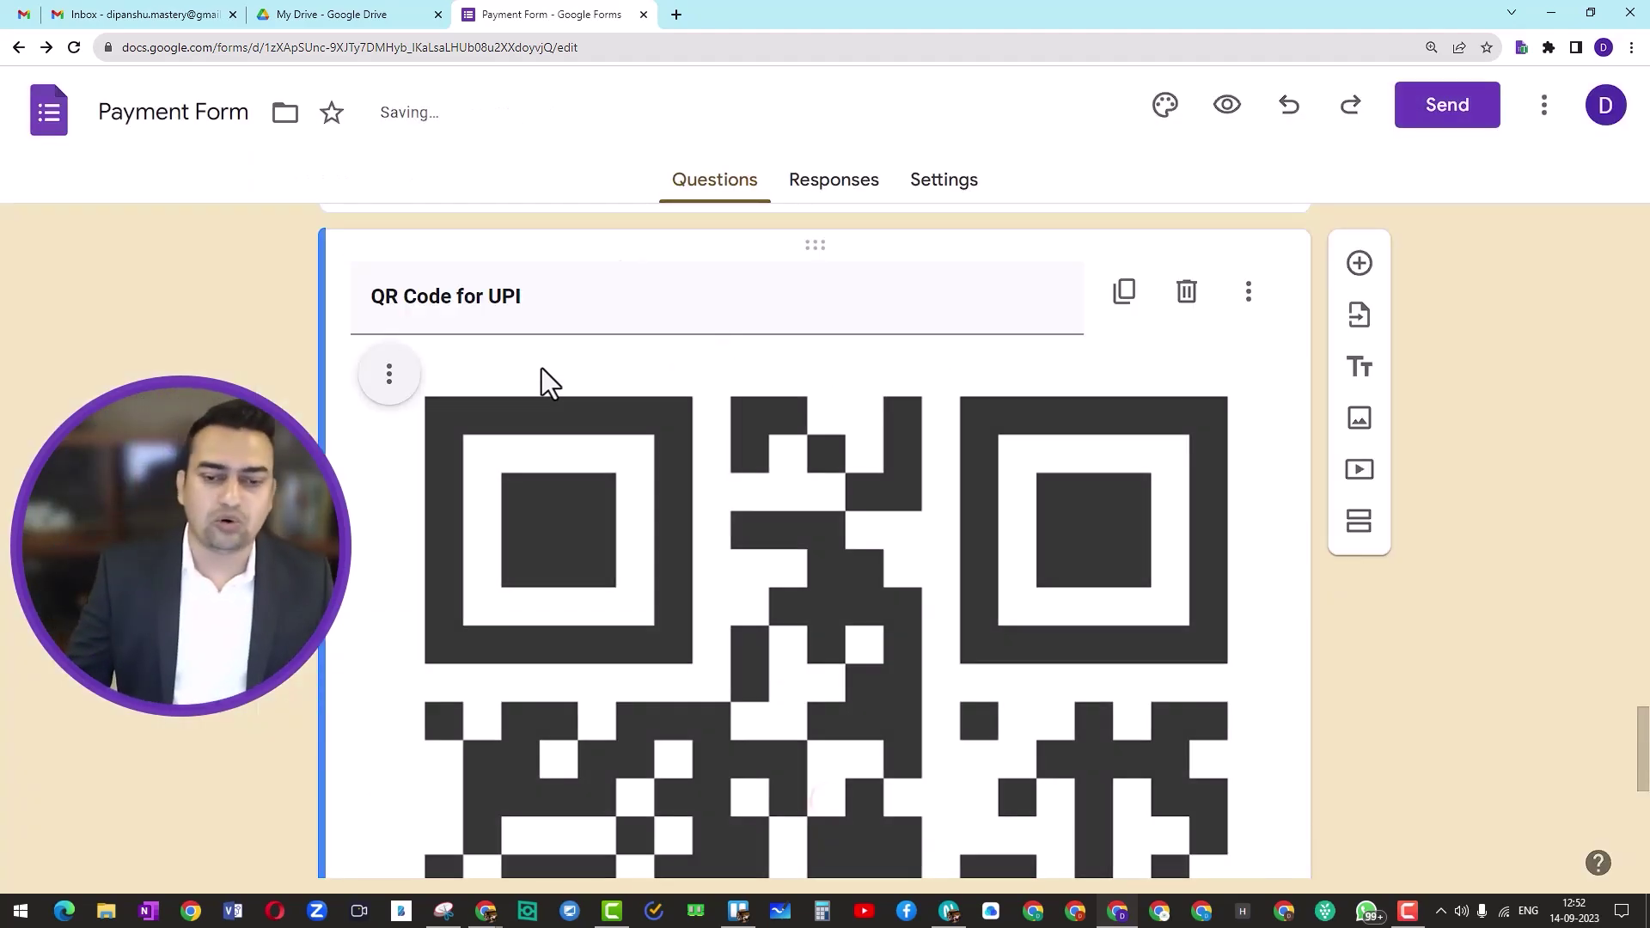
Step: Shrink the UPI QR code image in several passes to a small, centred size
click(389, 375)
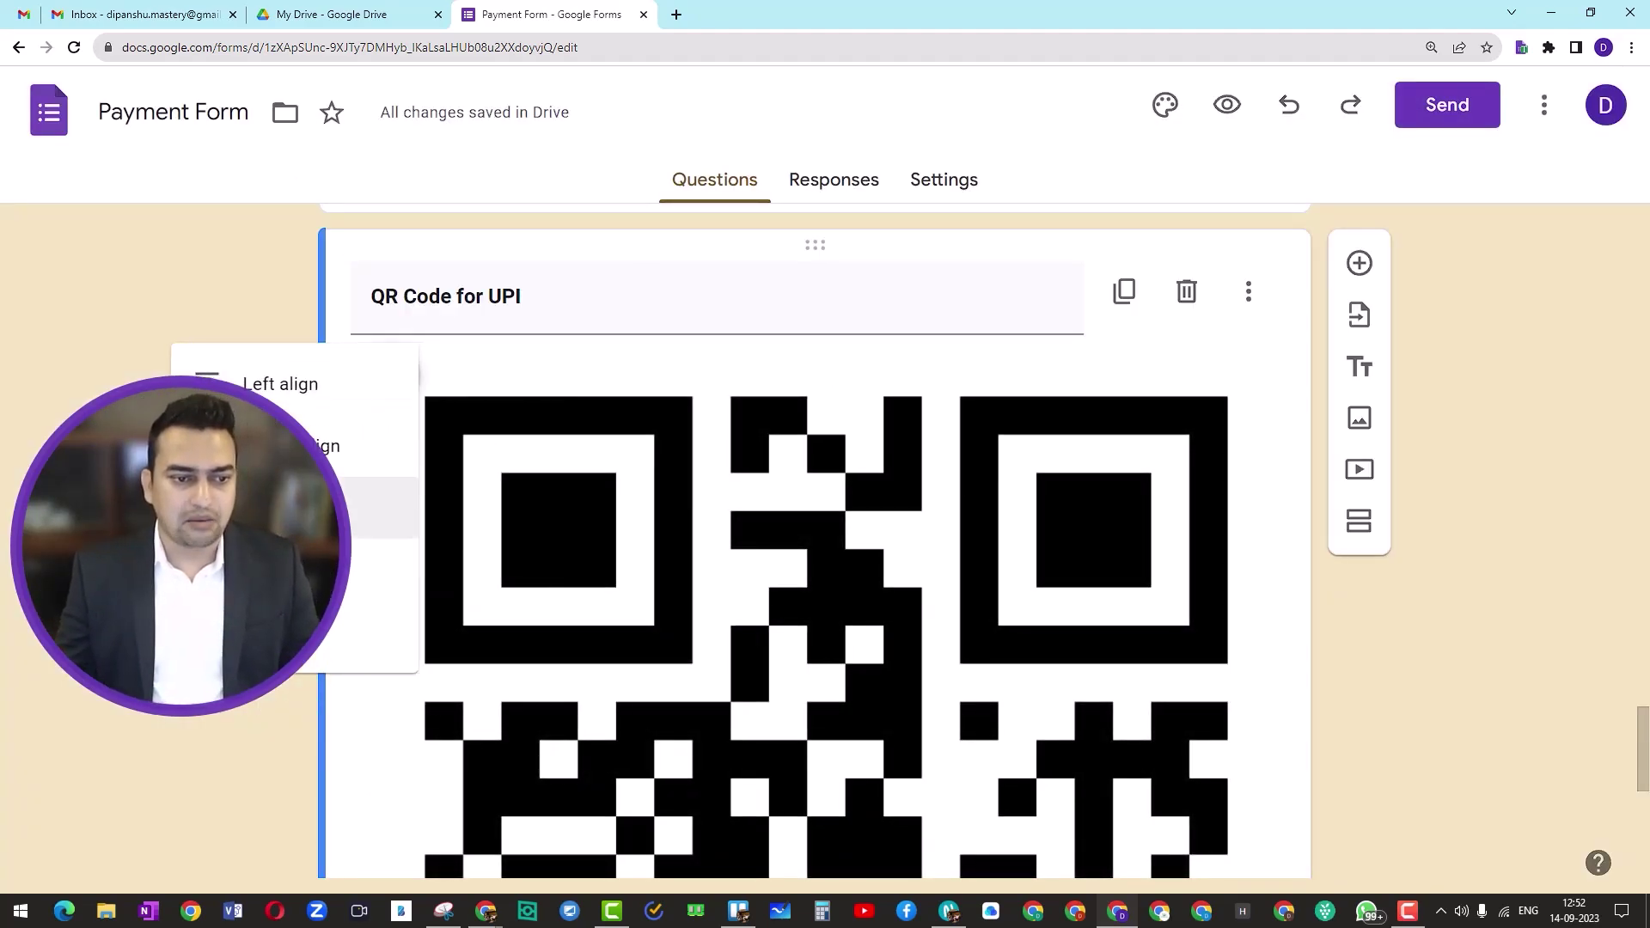
scroll(516, 472, down, 6)
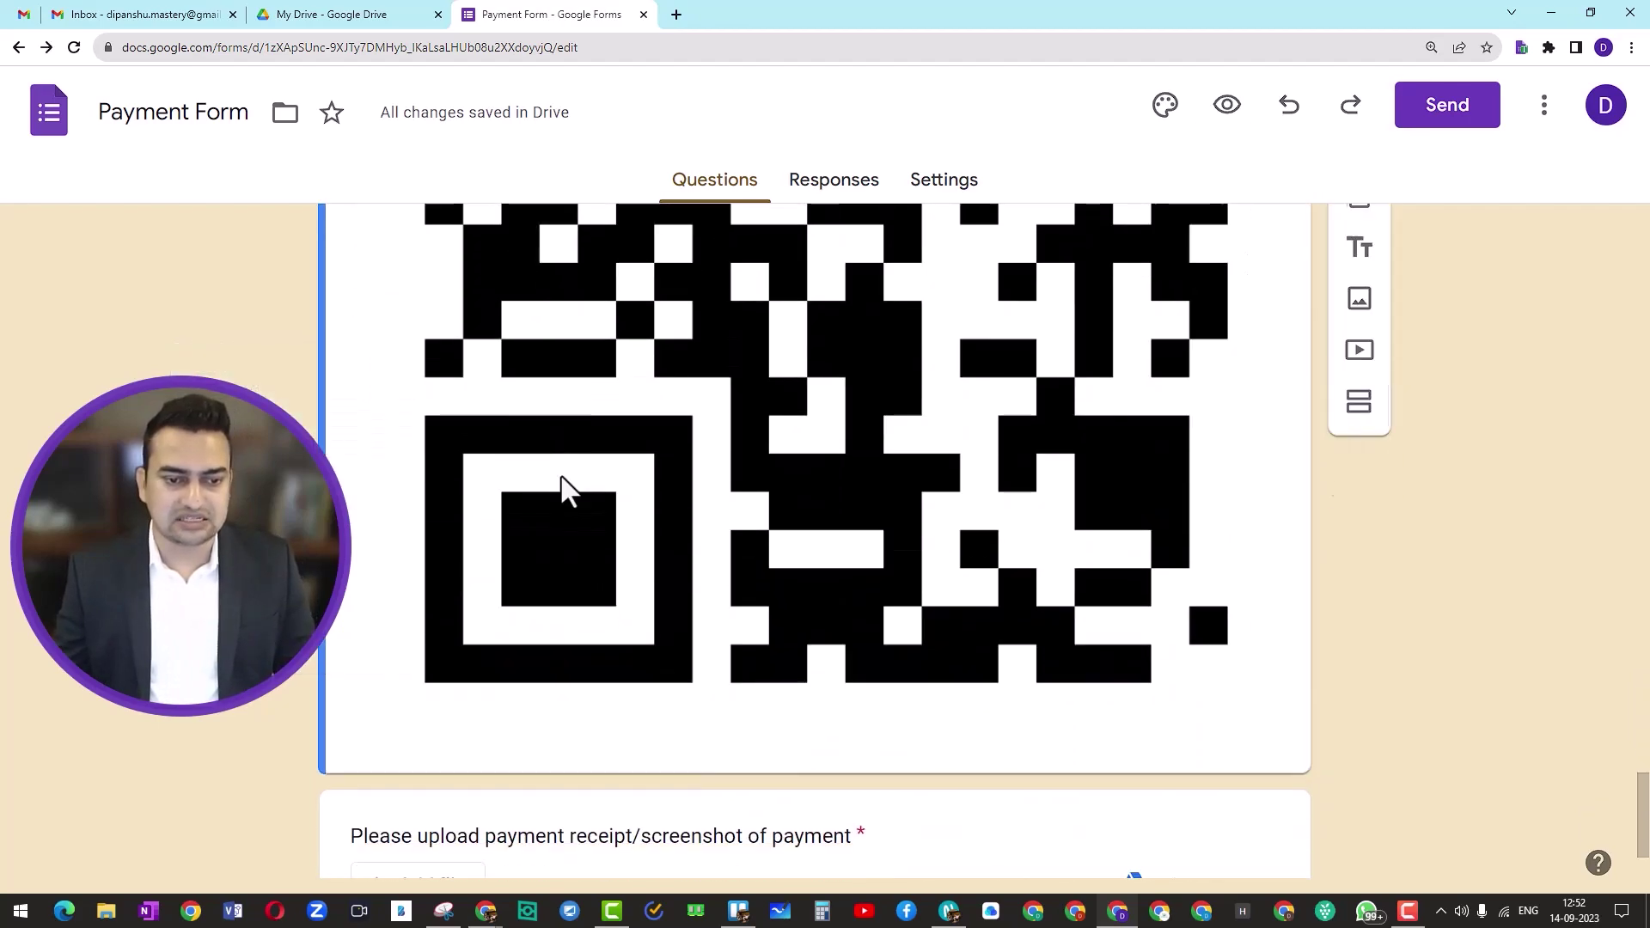
click(561, 479)
drag(384, 714, 707, 312)
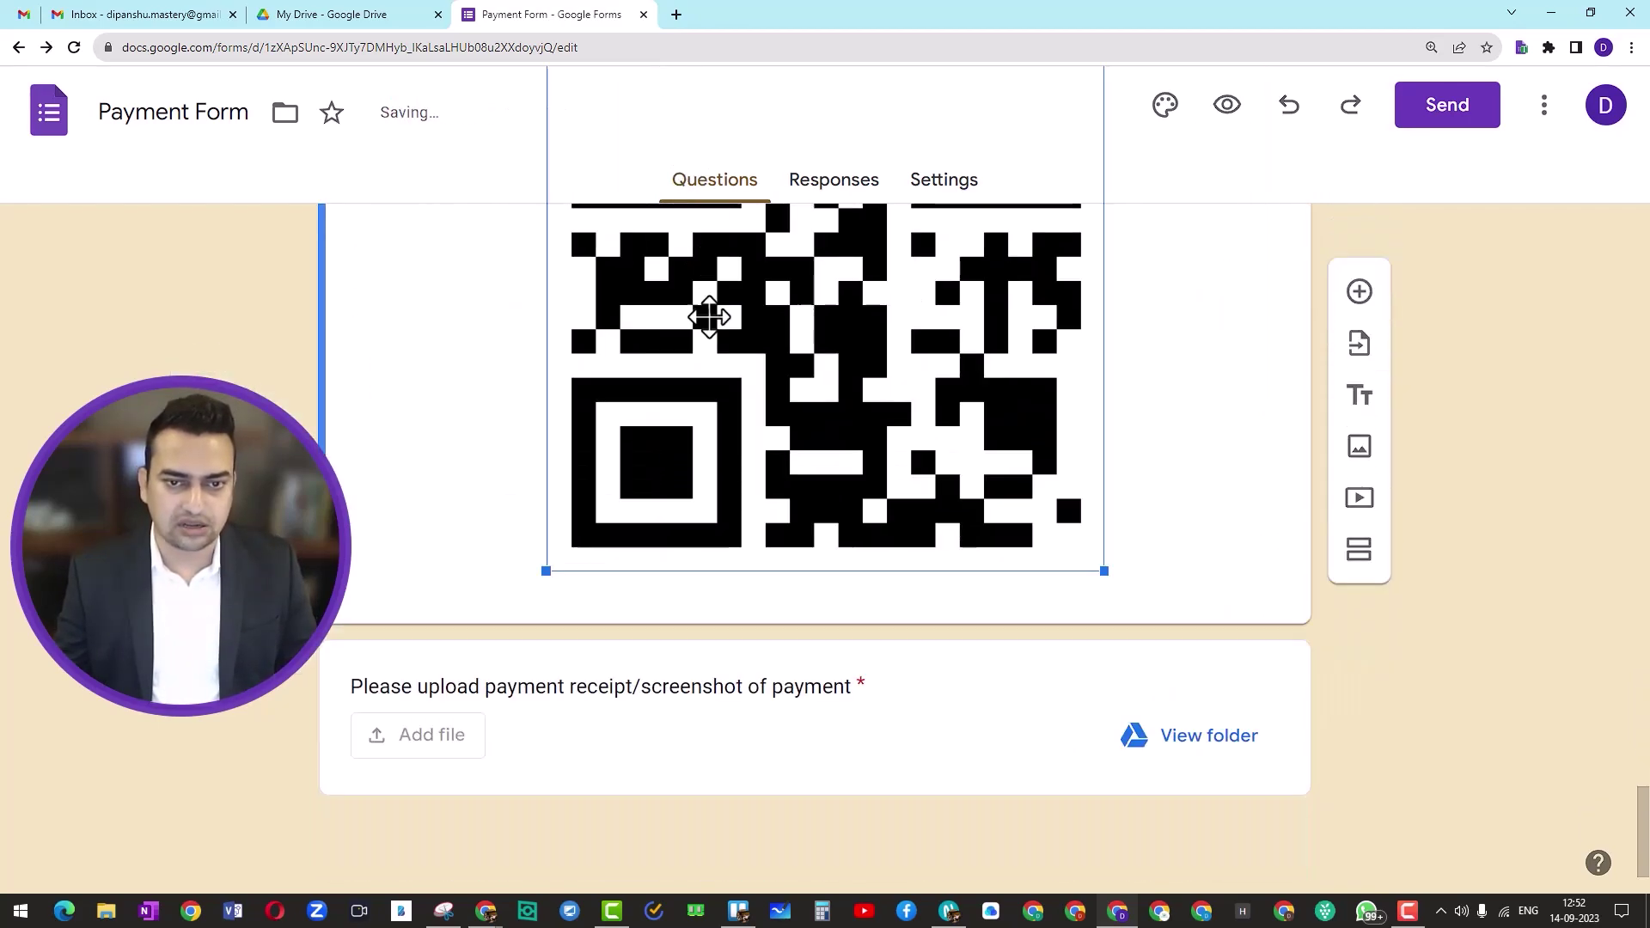
click(1173, 486)
scroll(626, 780, down, 3)
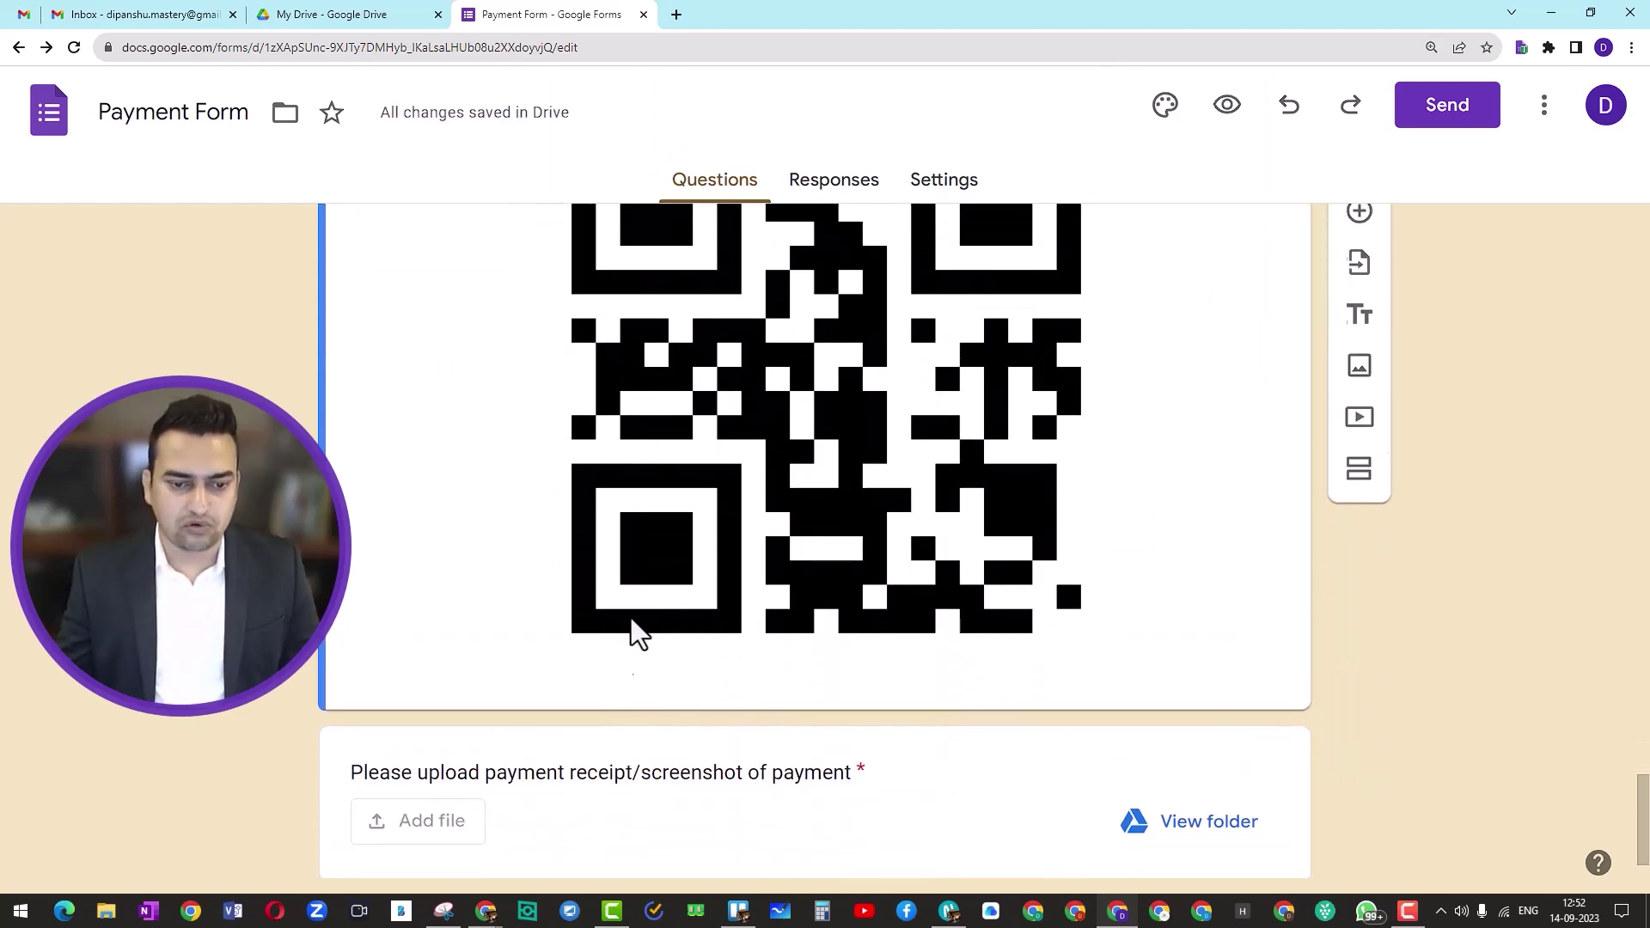
click(576, 653)
drag(546, 662, 733, 240)
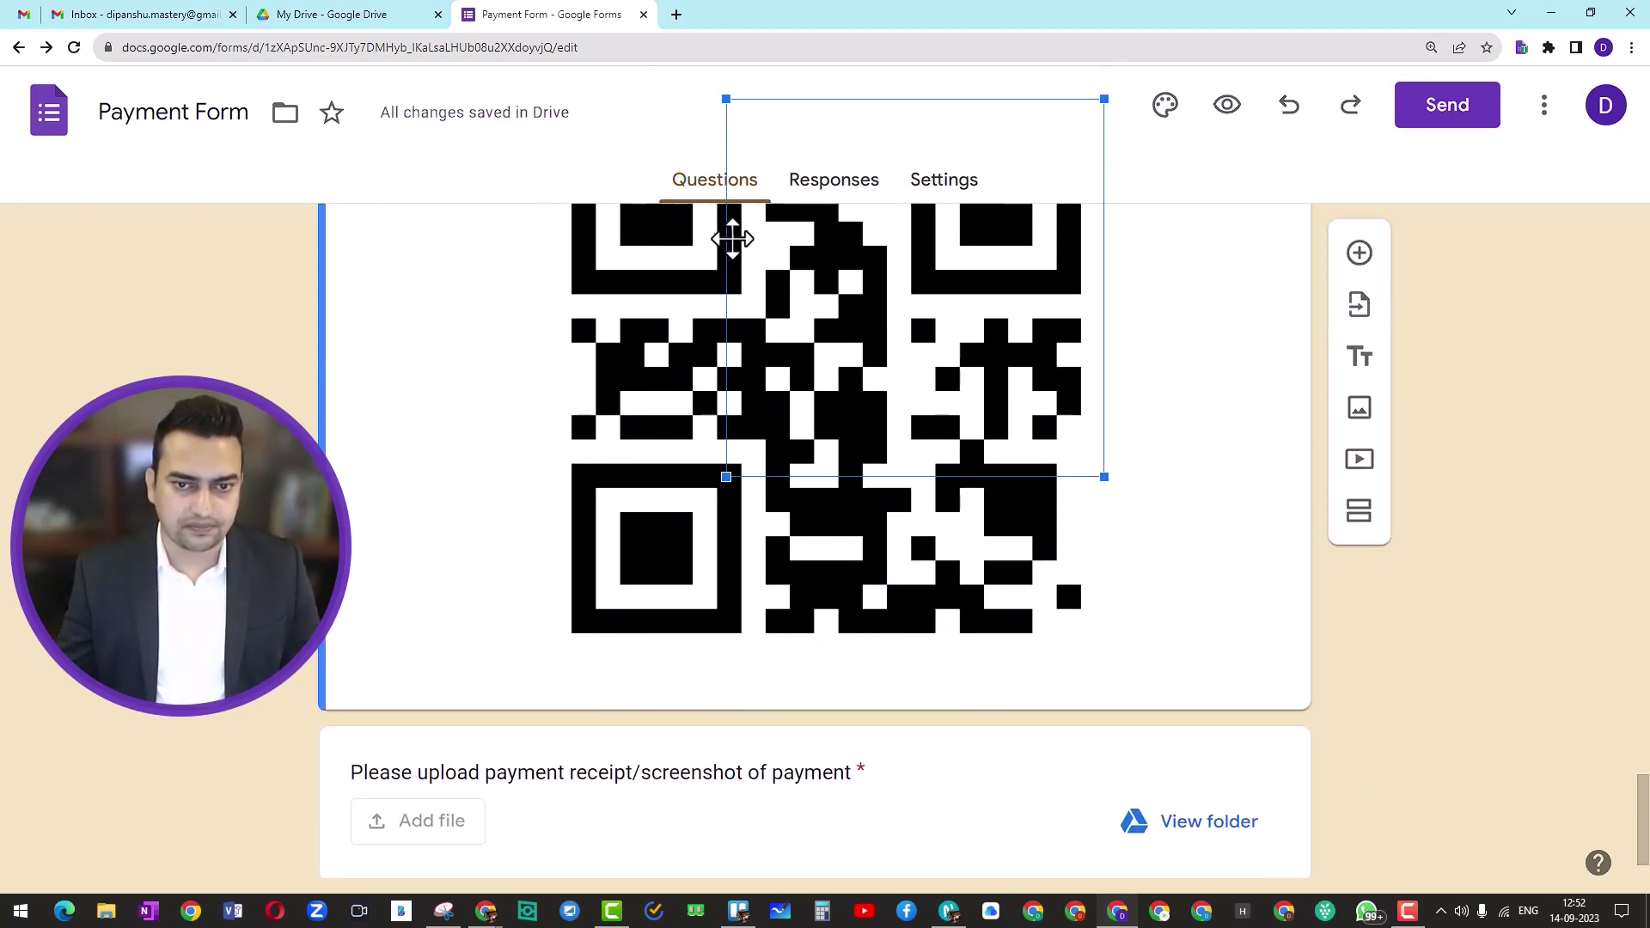
scroll(945, 481, up, 2)
click(823, 555)
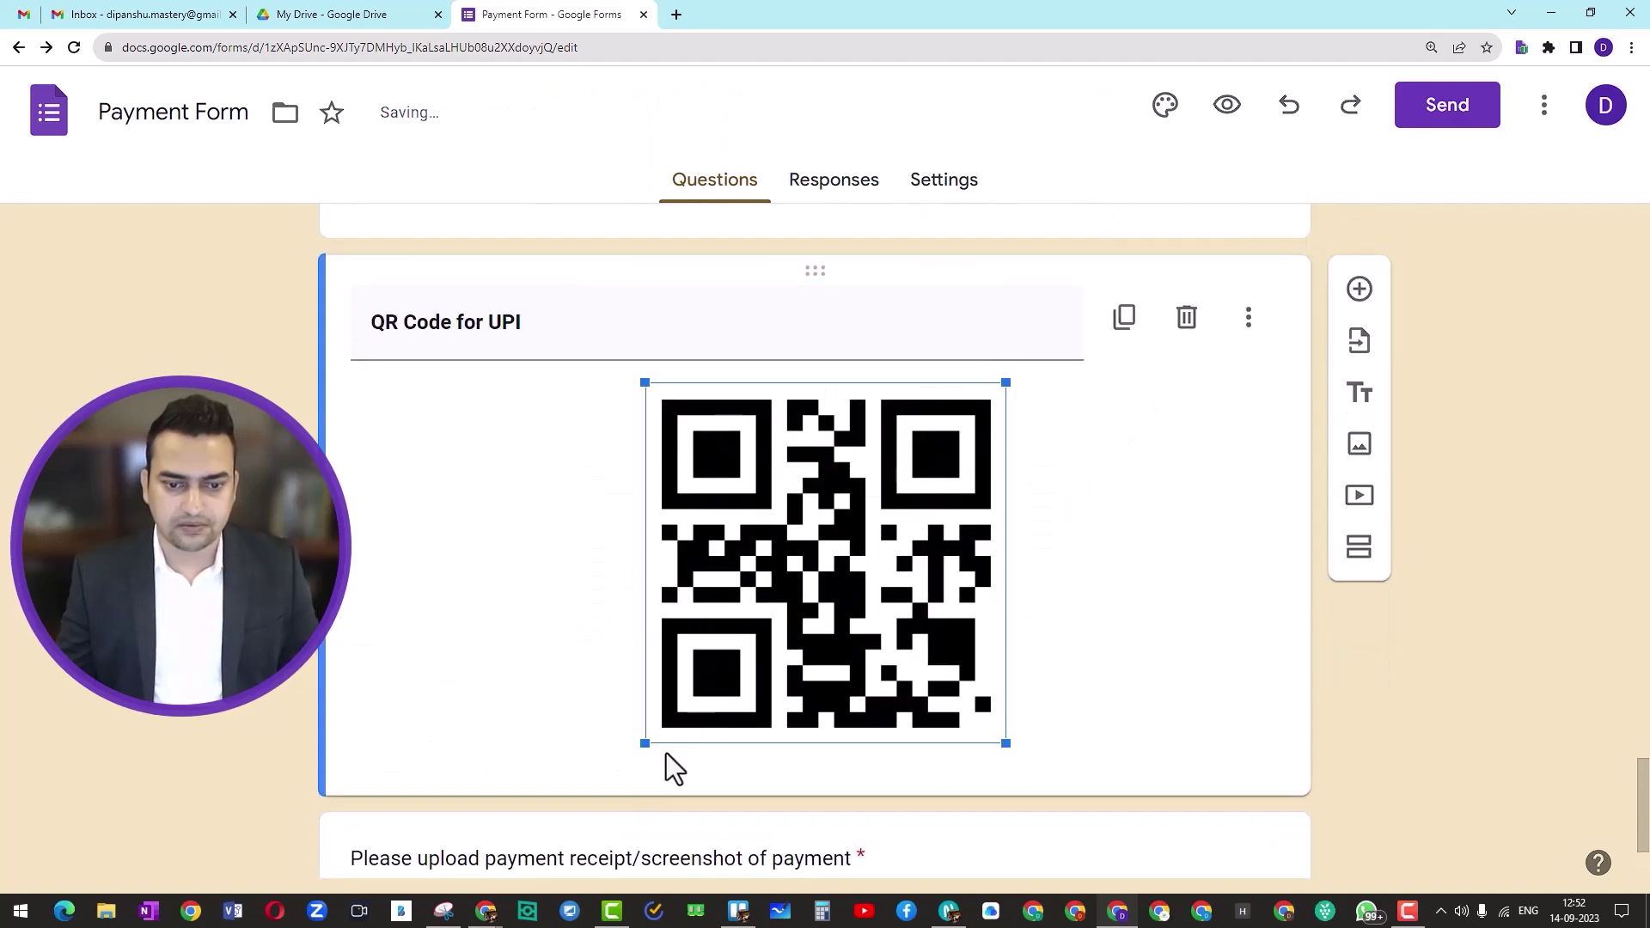
drag(644, 741, 749, 638)
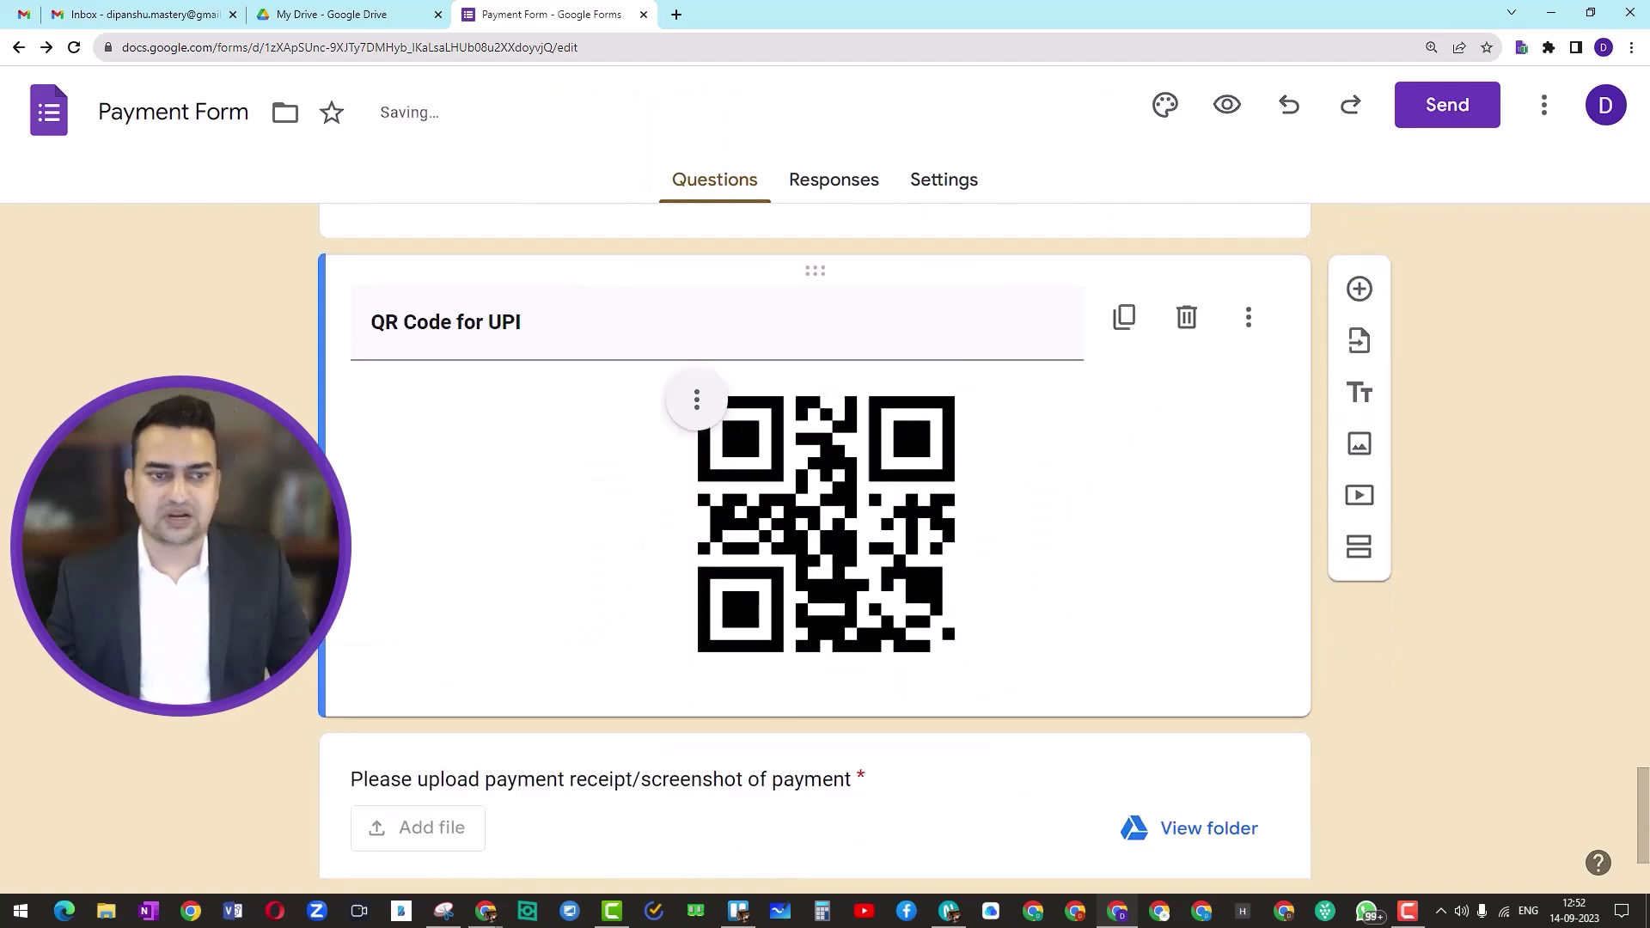
scroll(597, 466, down, 1)
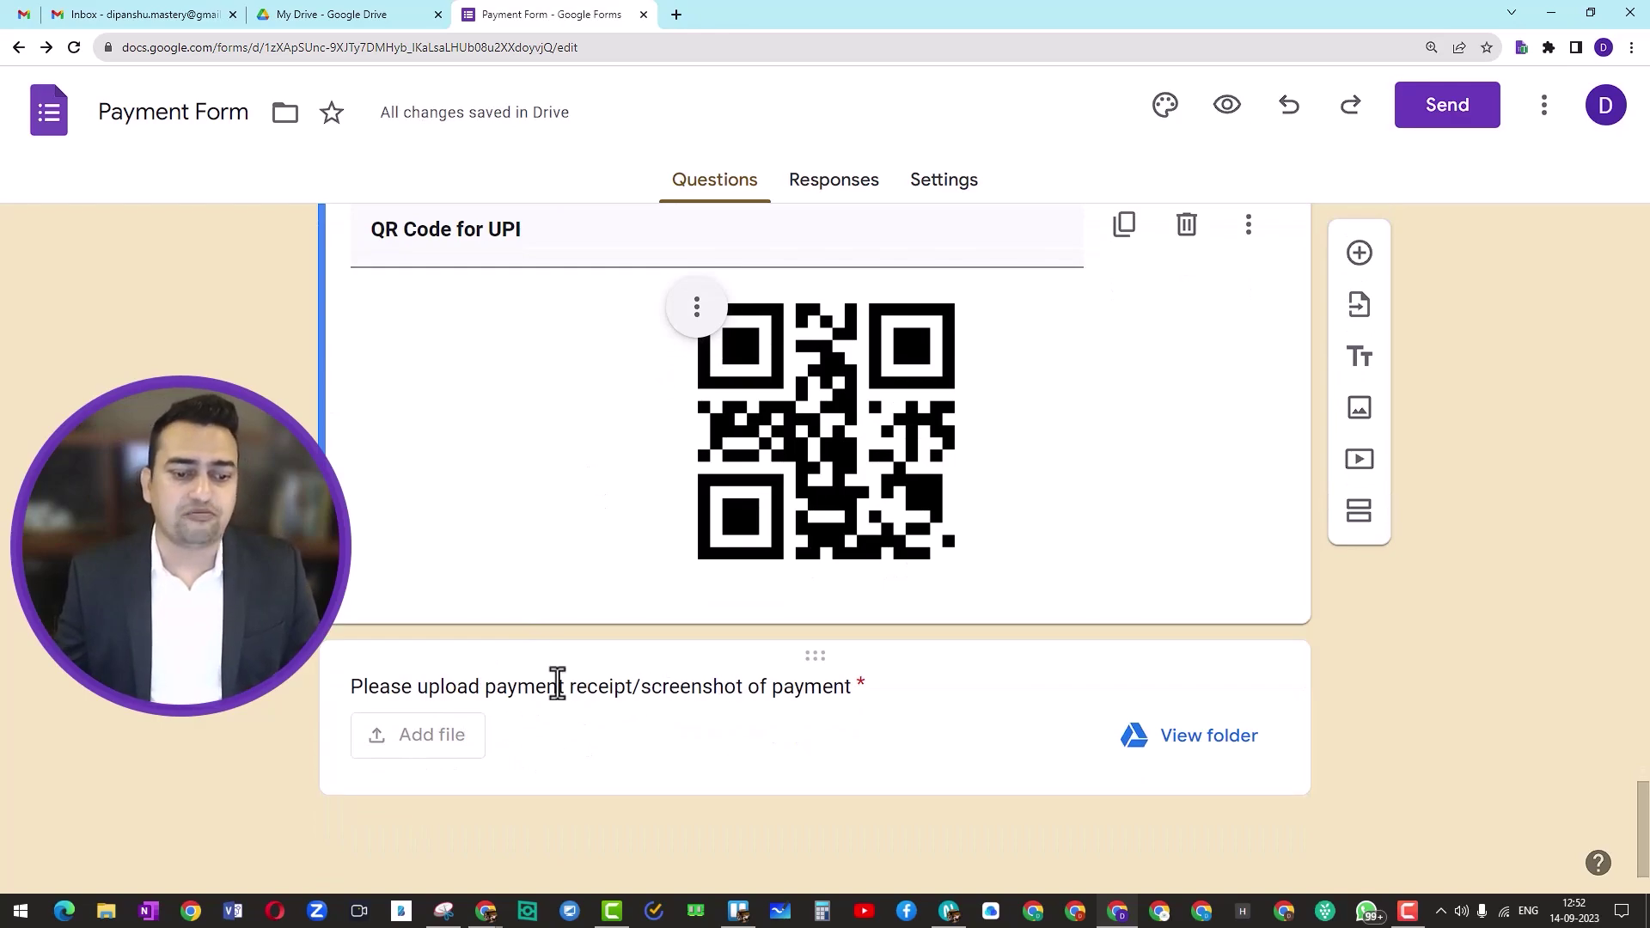
Step: Check the receipt upload question's PDF and Image file type settings
click(425, 734)
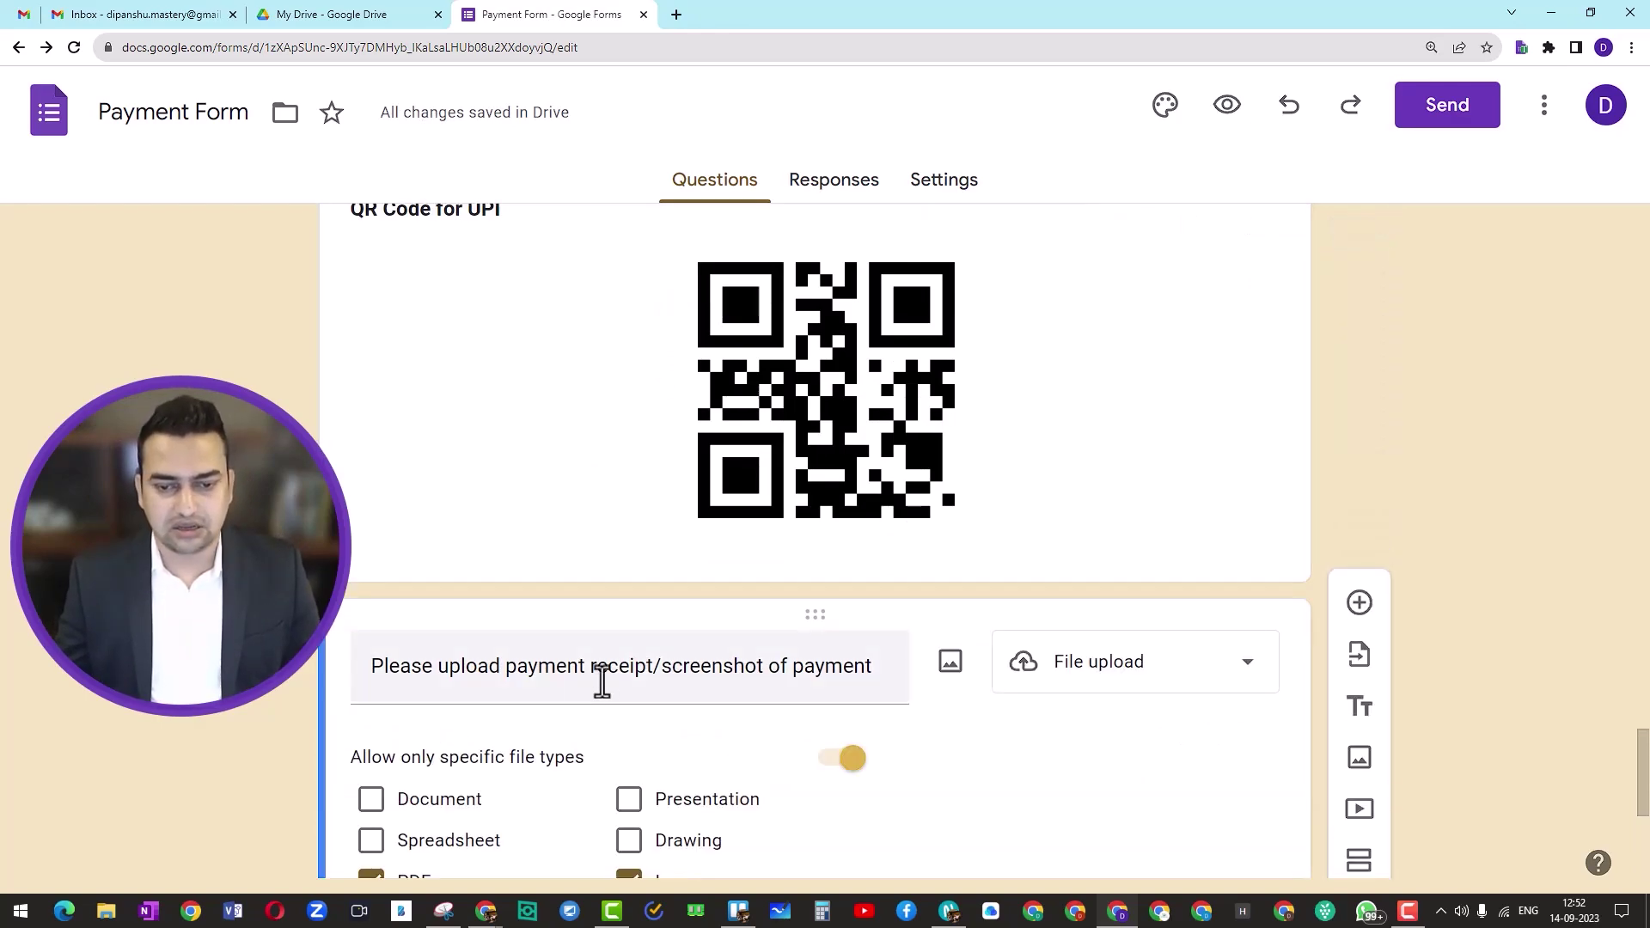
scroll(600, 681, down, 4)
scroll(774, 717, down, 2)
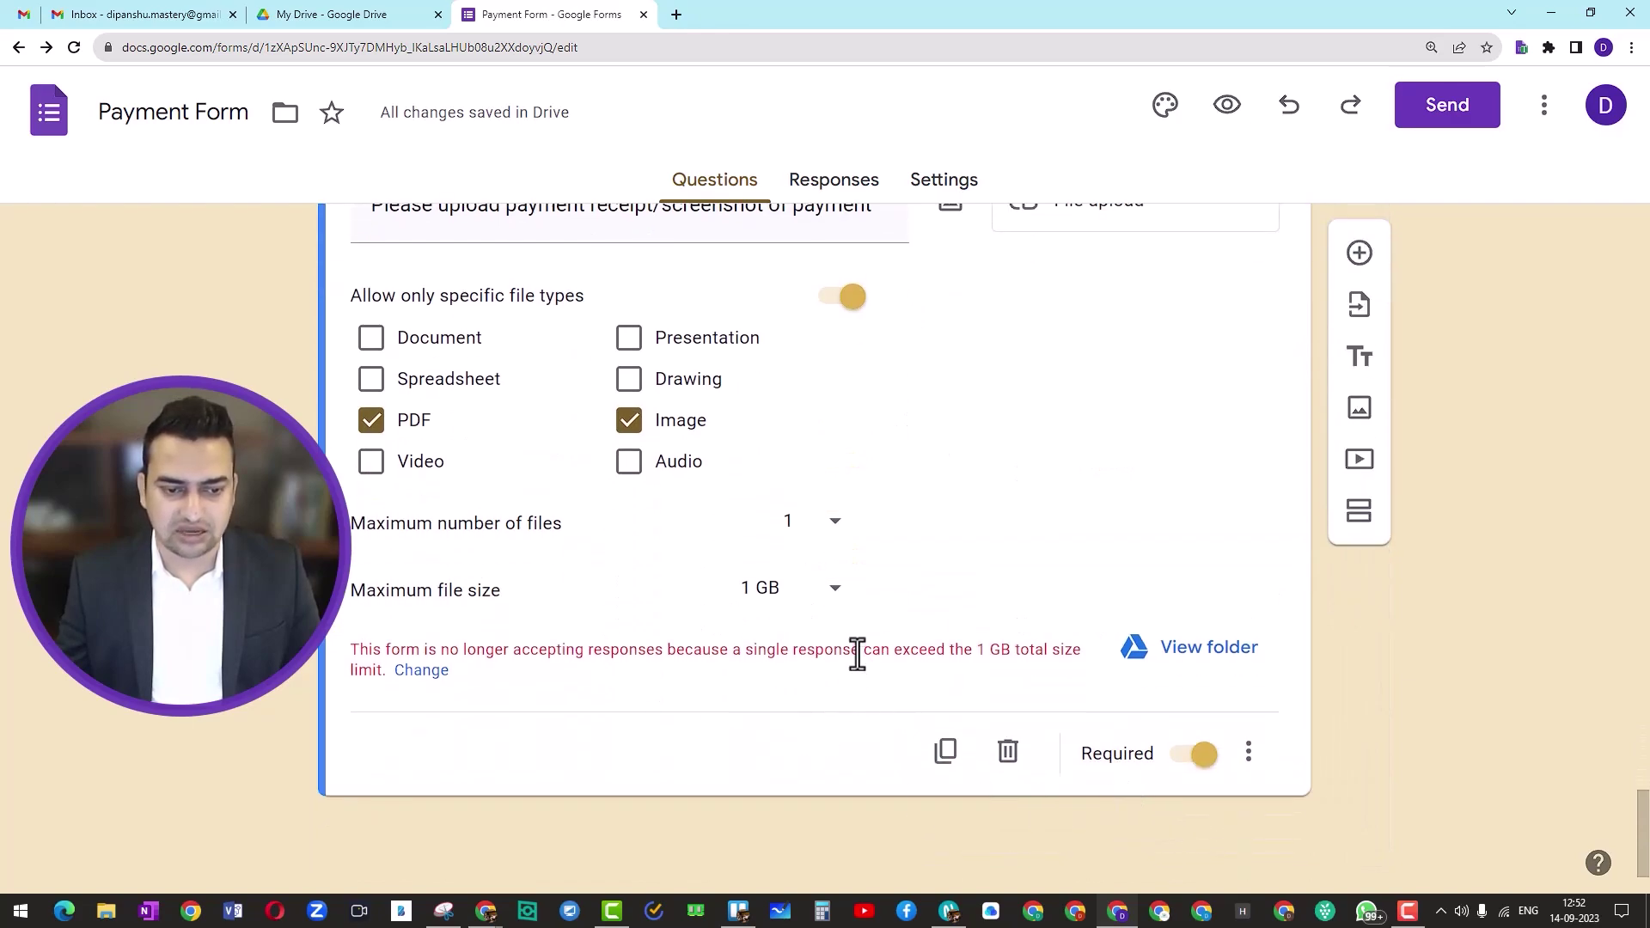
scroll(770, 611, up, 10)
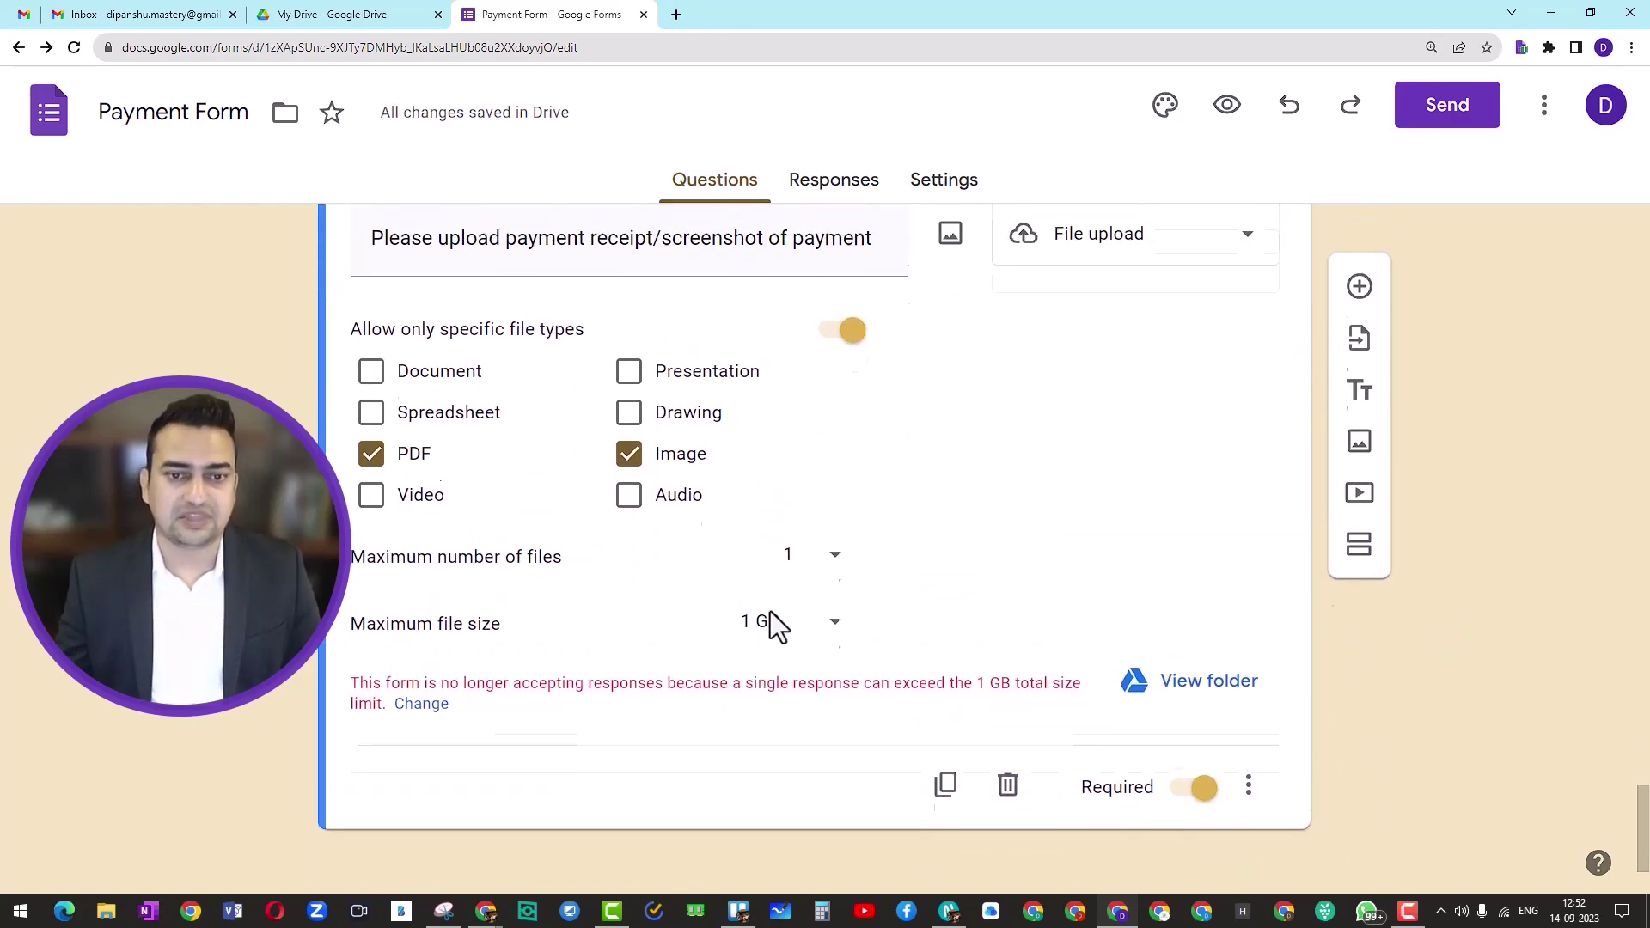
scroll(768, 615, up, 15)
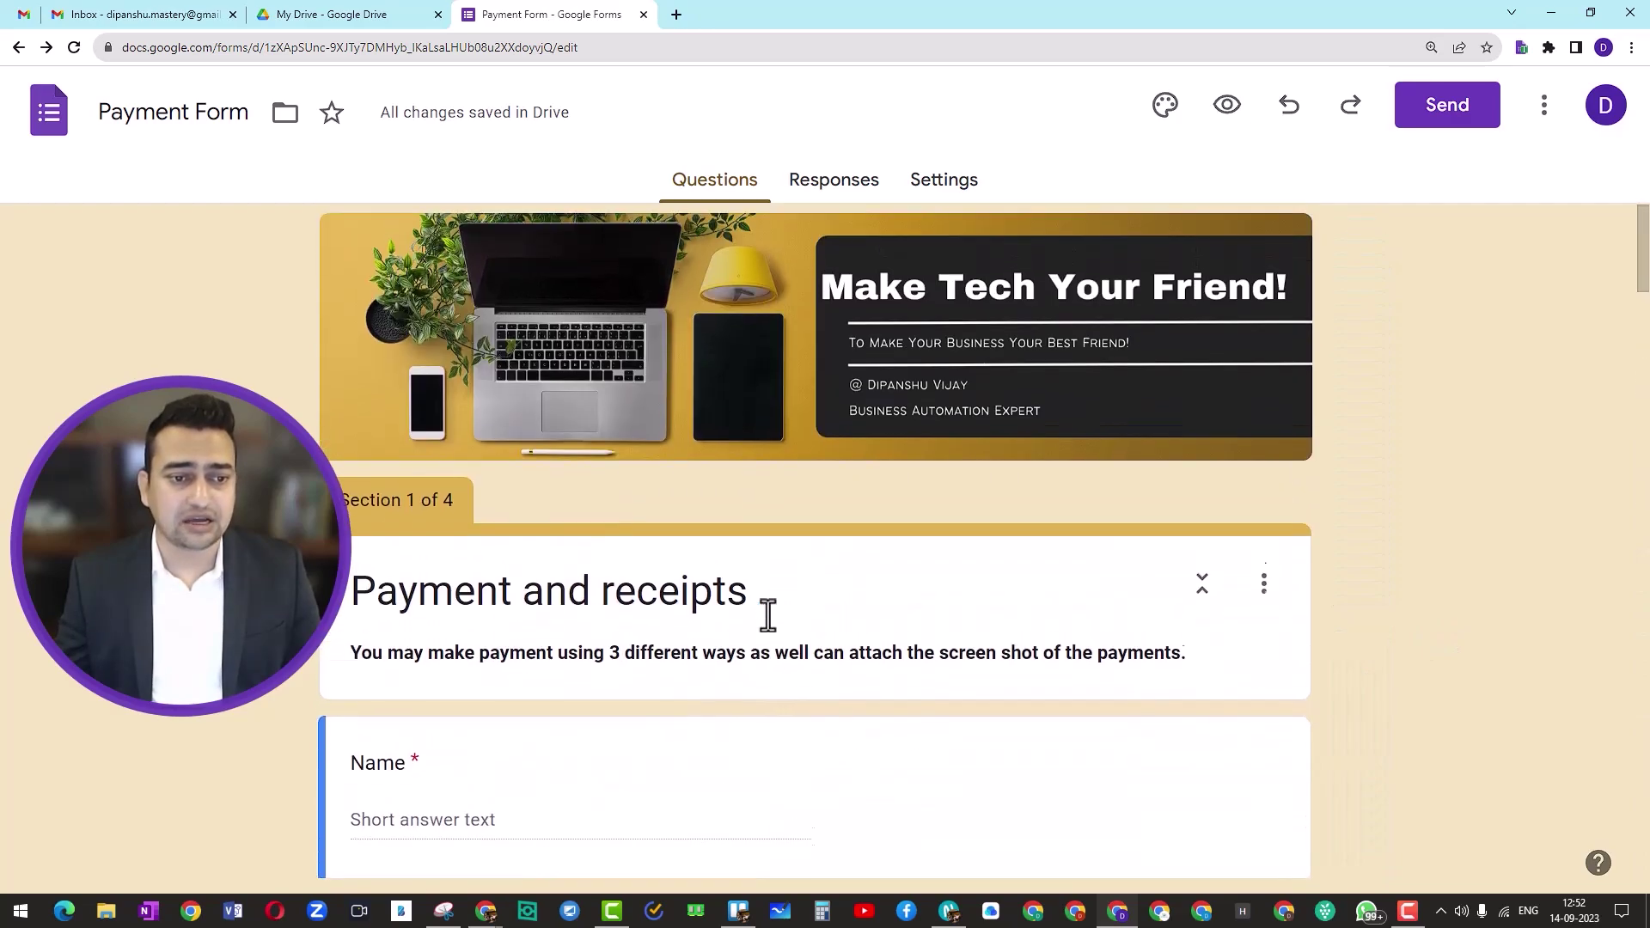
Step: Review all four payment sections, then preview the form as respondents see it
scroll(725, 597, down, 1)
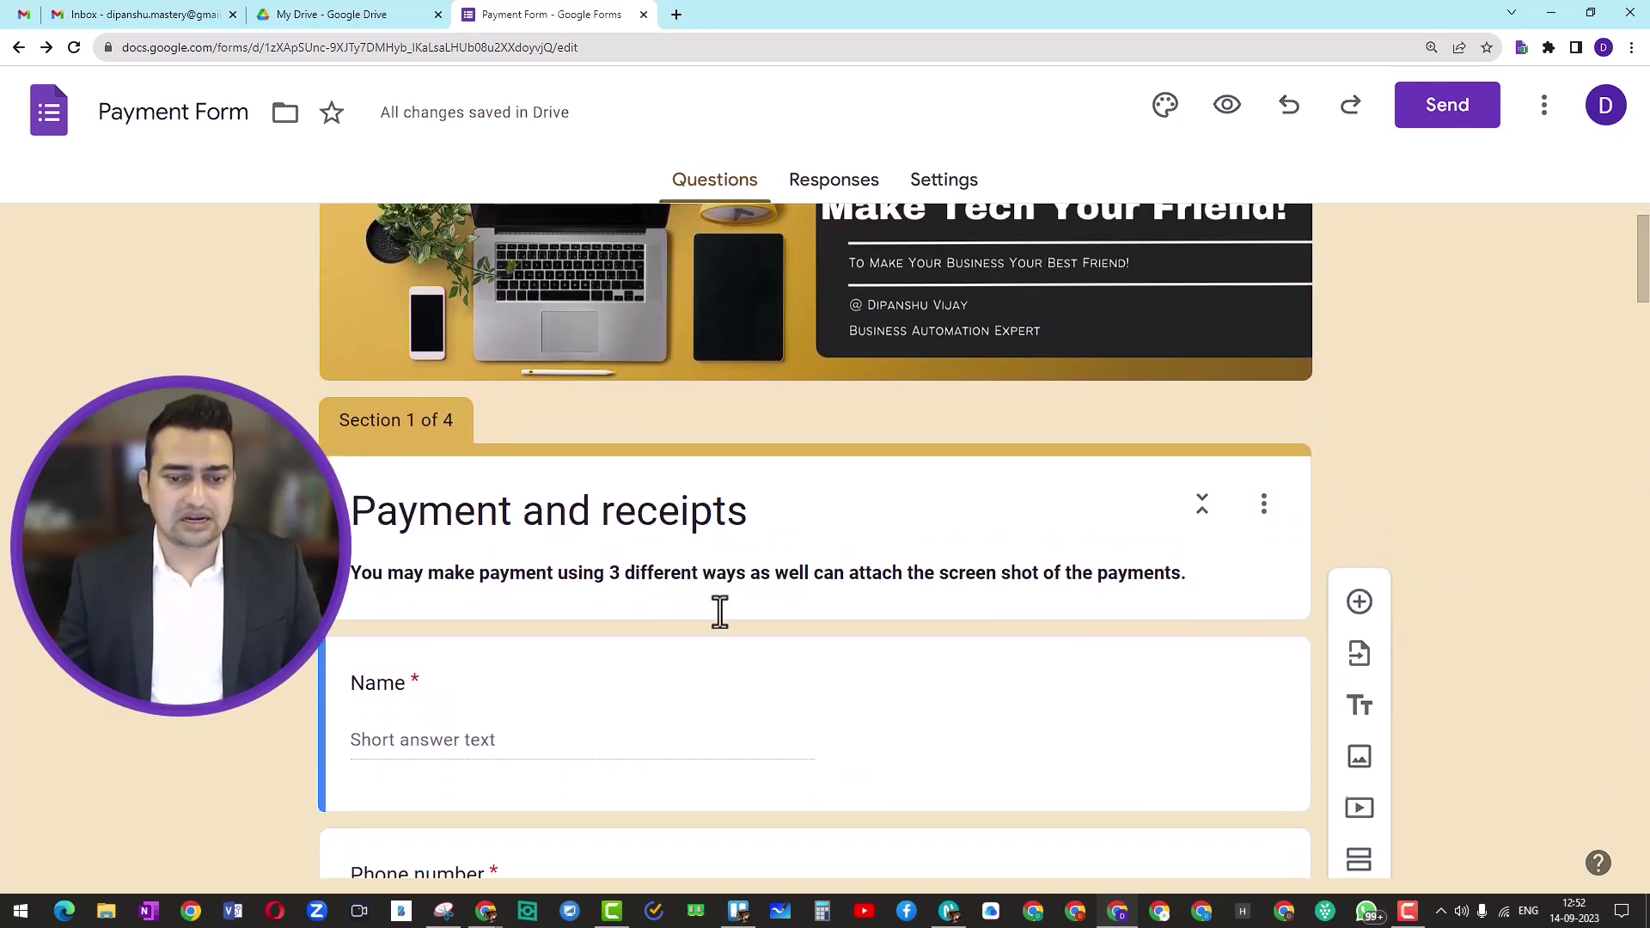
scroll(718, 611, up, 1)
scroll(614, 520, down, 7)
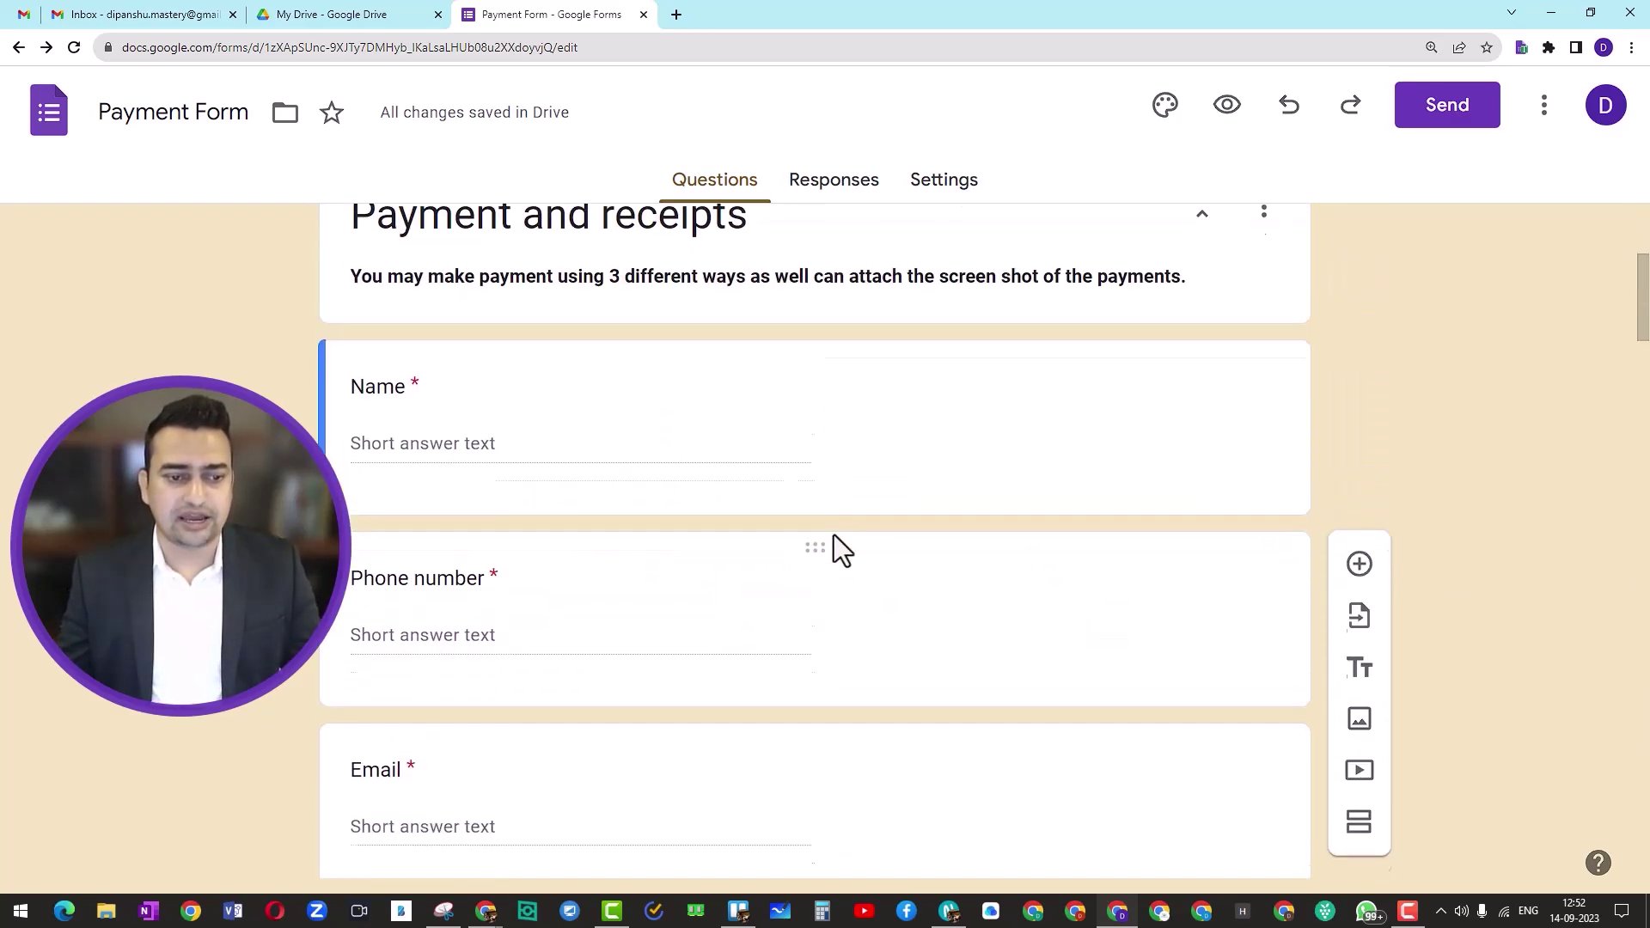
scroll(558, 507, down, 1)
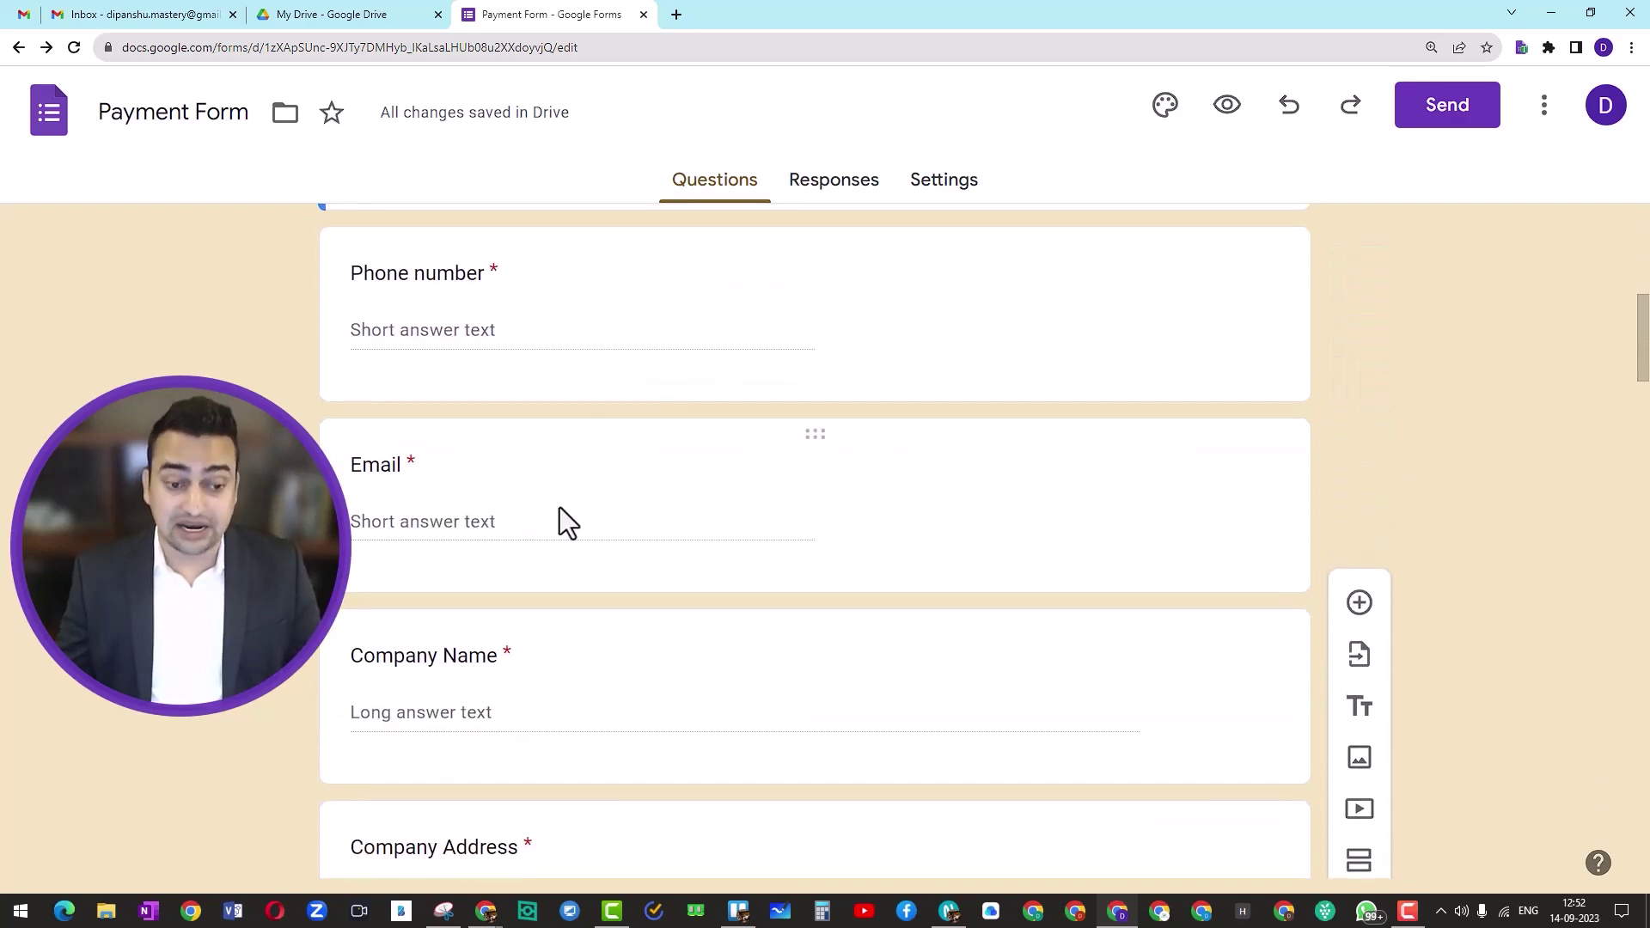
scroll(563, 511, down, 4)
scroll(569, 525, down, 5)
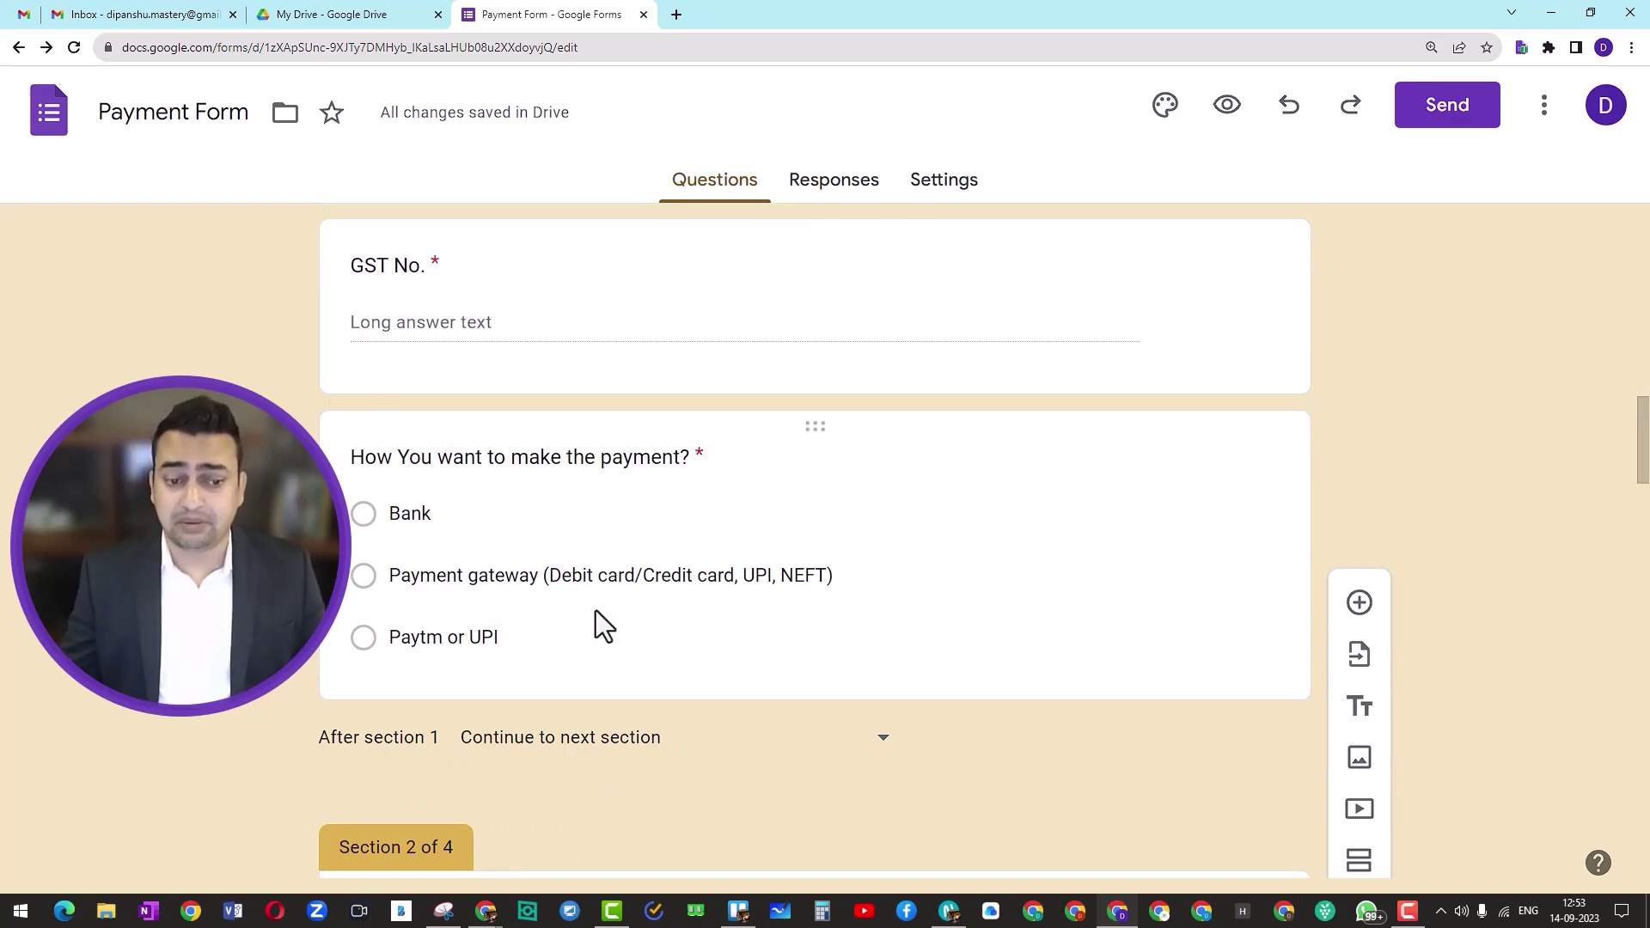
scroll(596, 610, down, 1)
scroll(596, 610, down, 3)
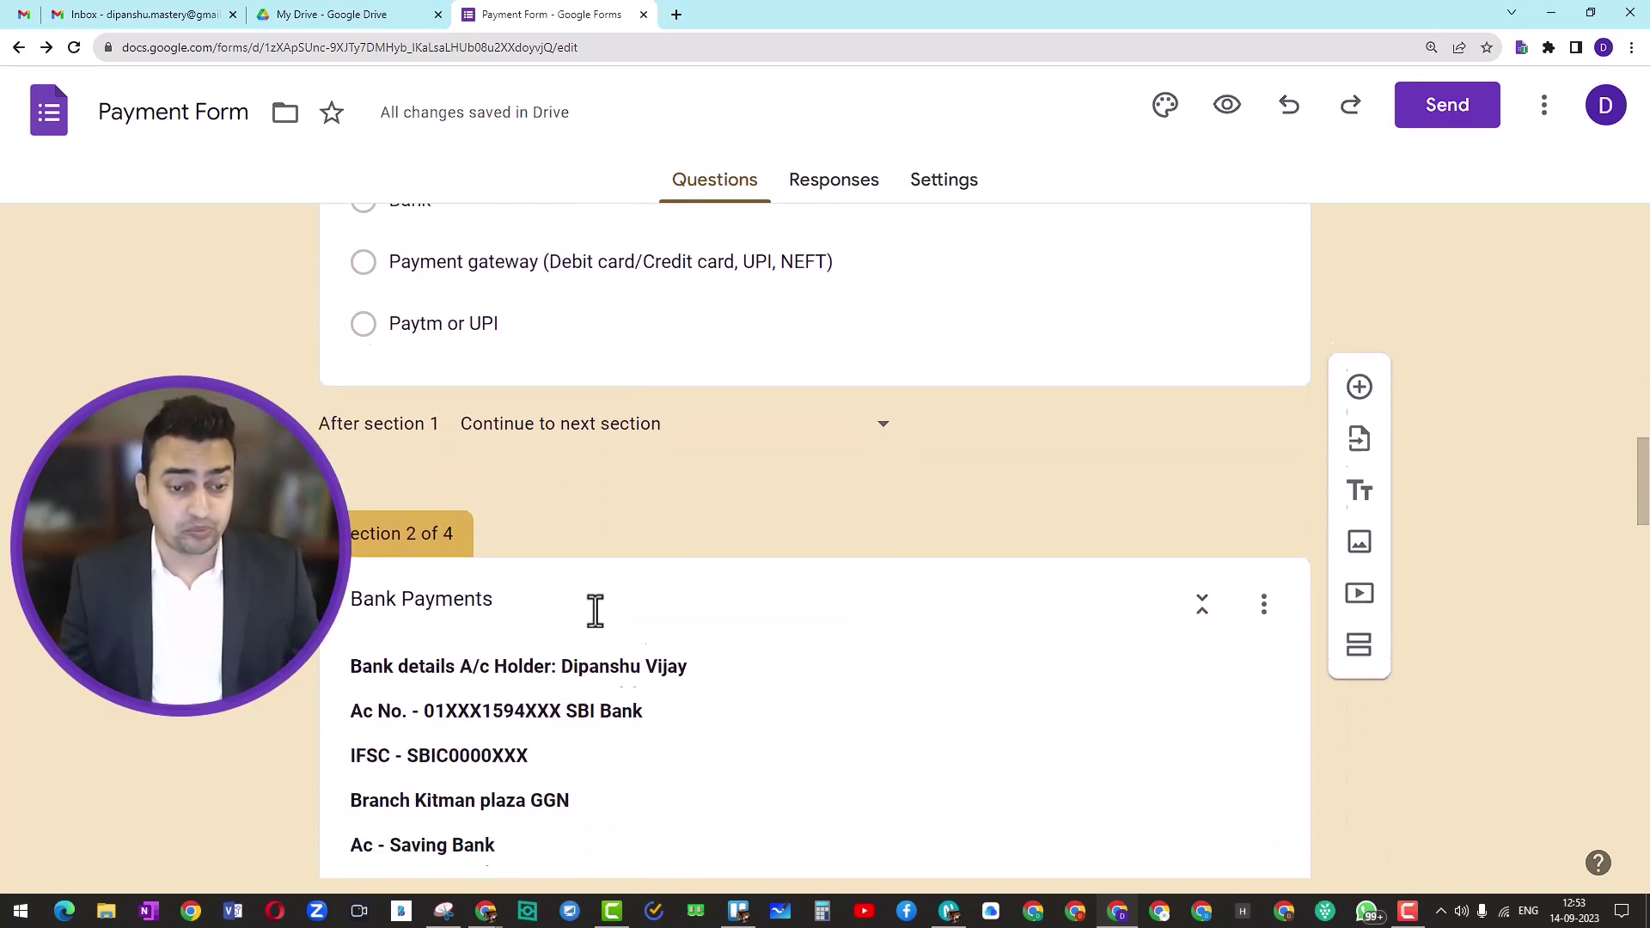
scroll(596, 610, down, 1)
scroll(483, 583, down, 4)
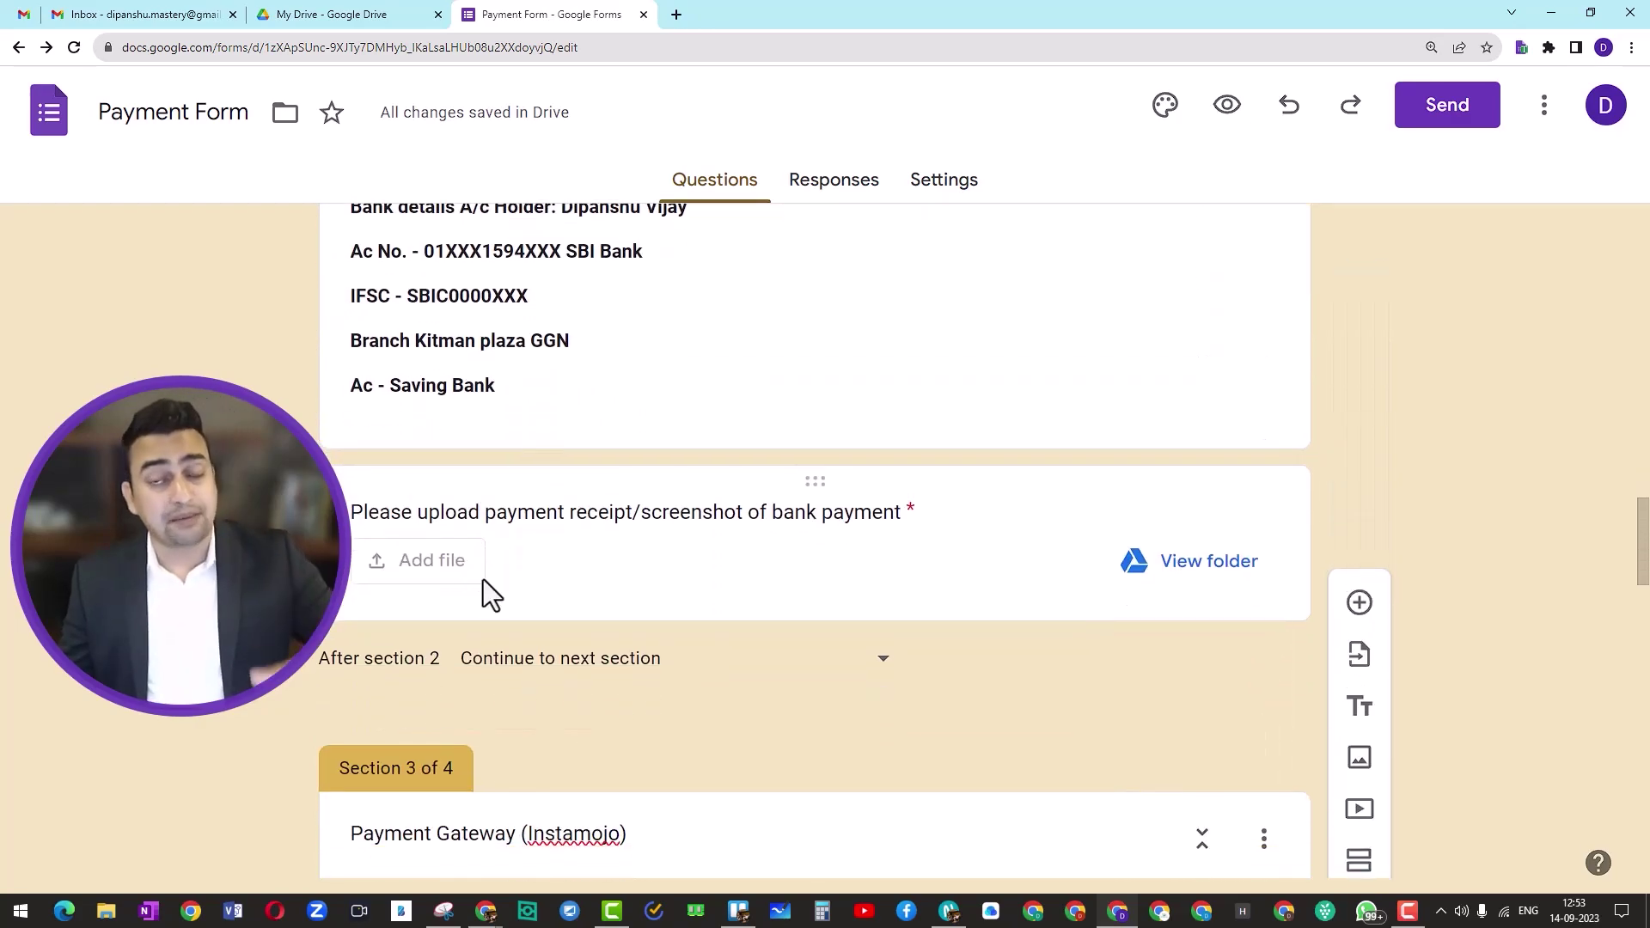
scroll(483, 584, down, 2)
scroll(483, 579, down, 1)
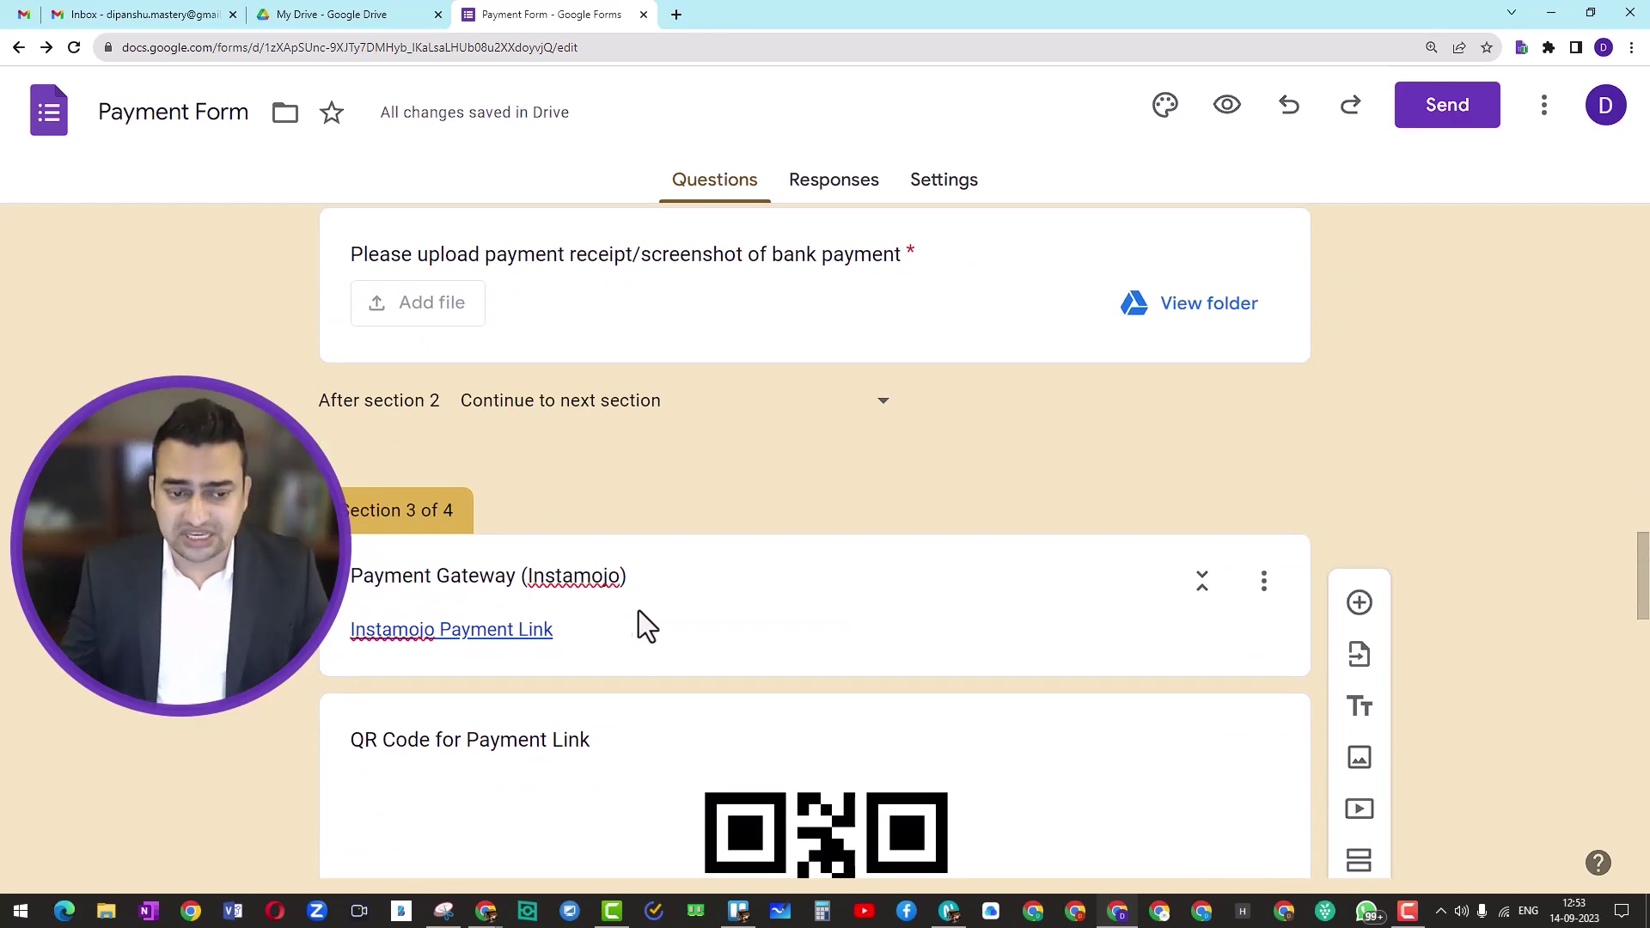
scroll(479, 636, down, 3)
scroll(765, 679, down, 4)
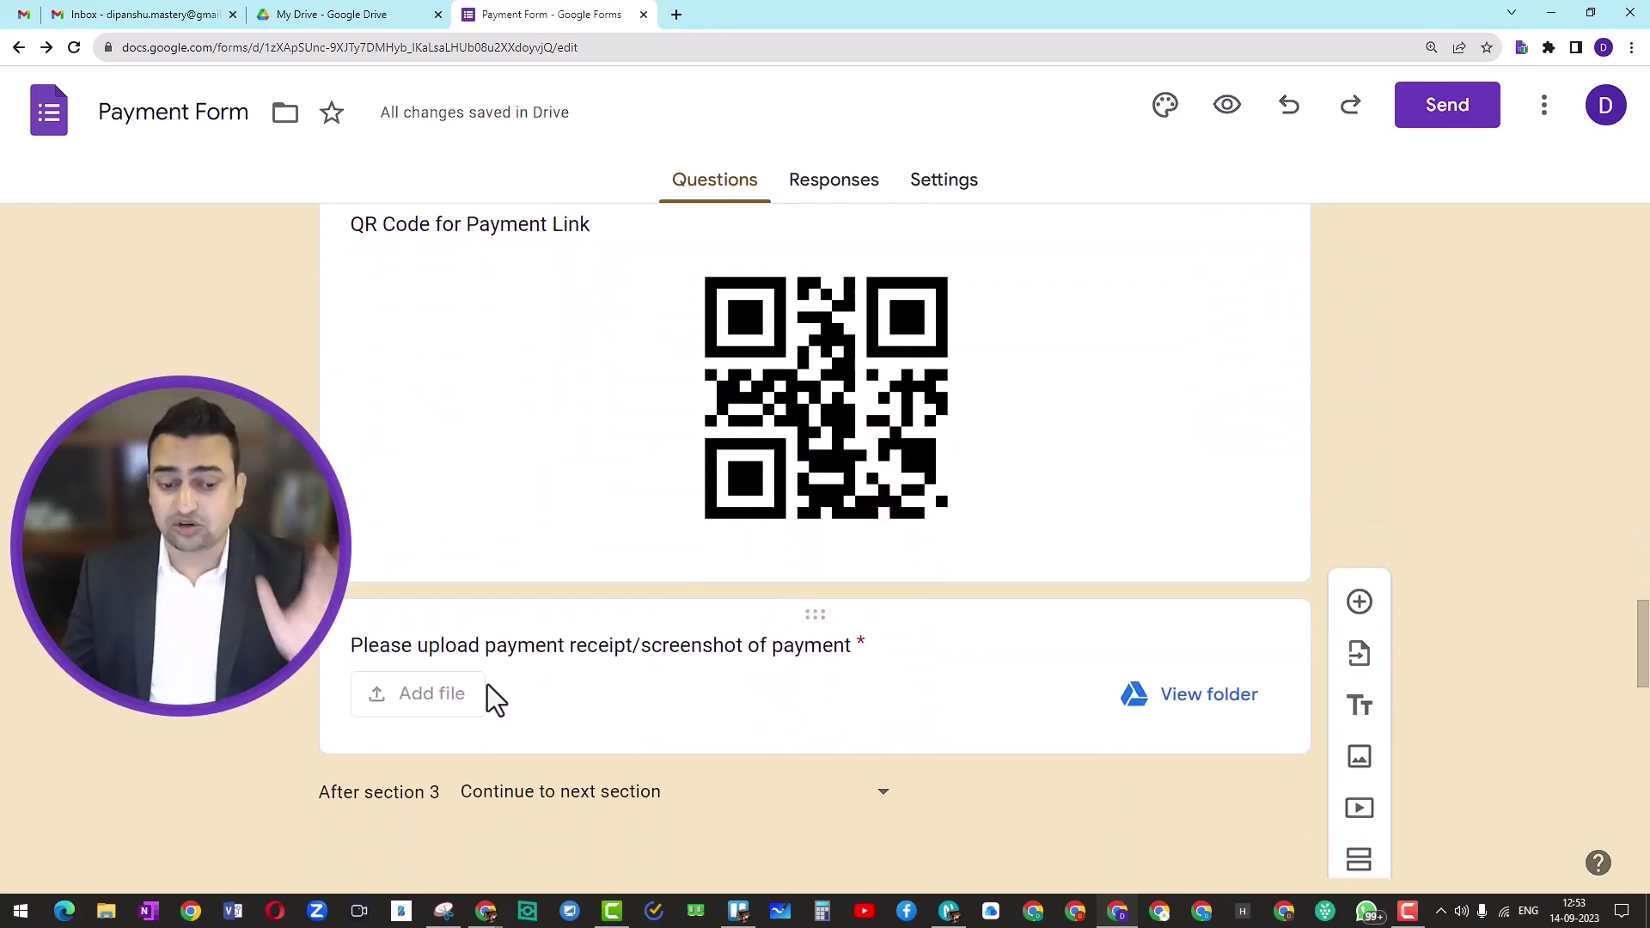
scroll(494, 692, down, 5)
scroll(513, 687, down, 2)
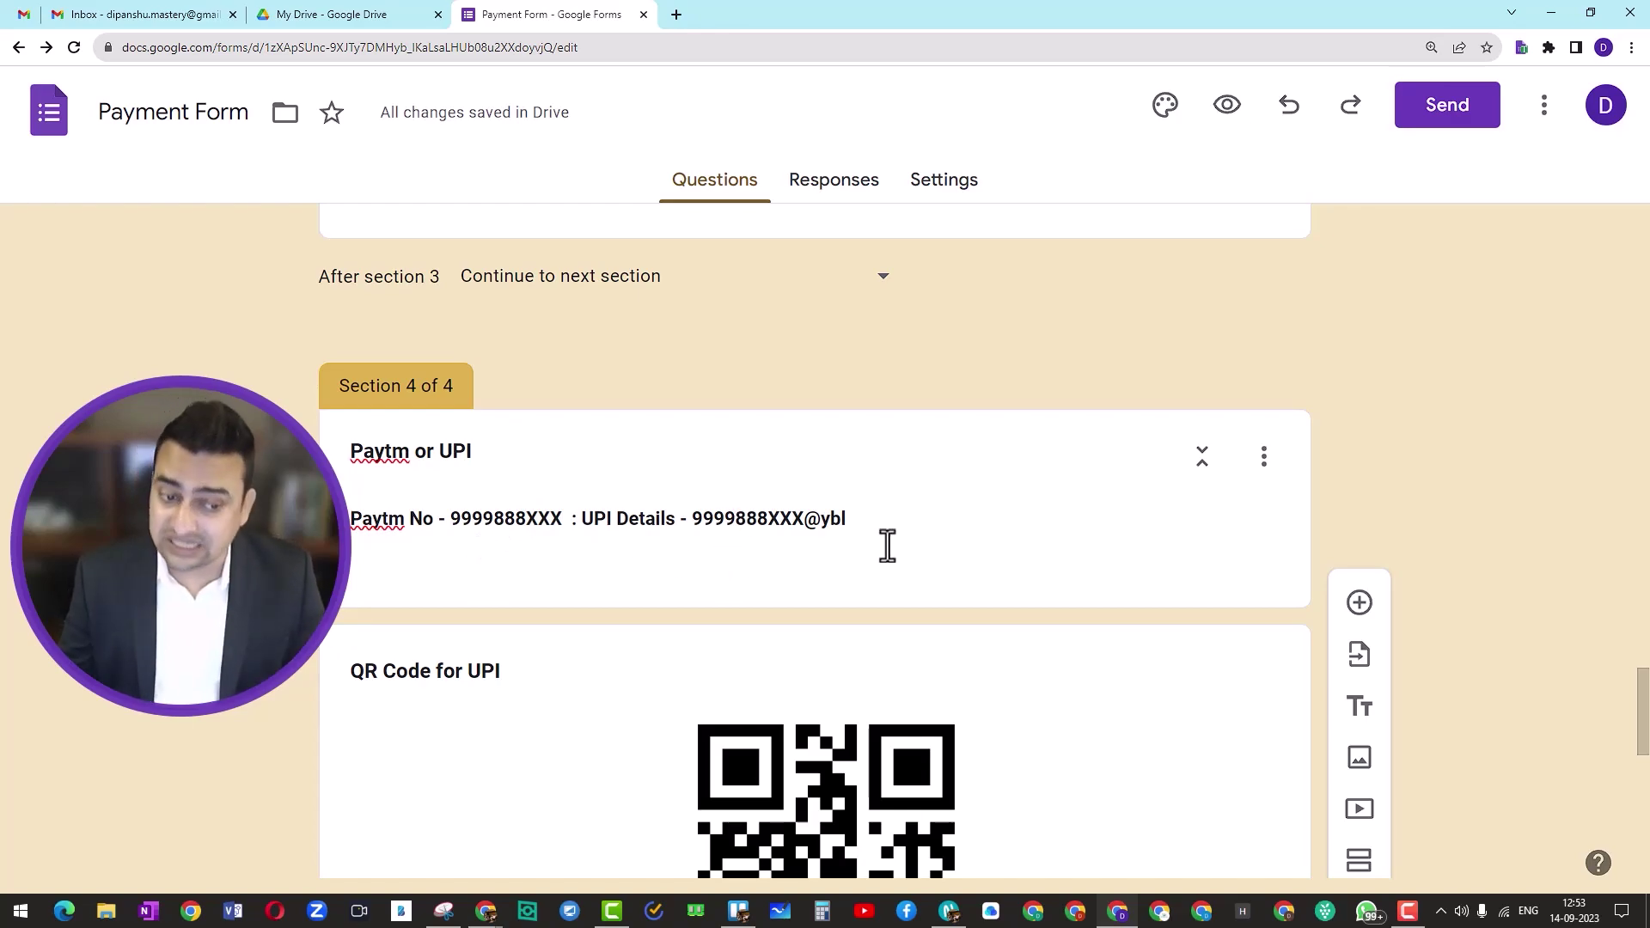
scroll(888, 545, down, 8)
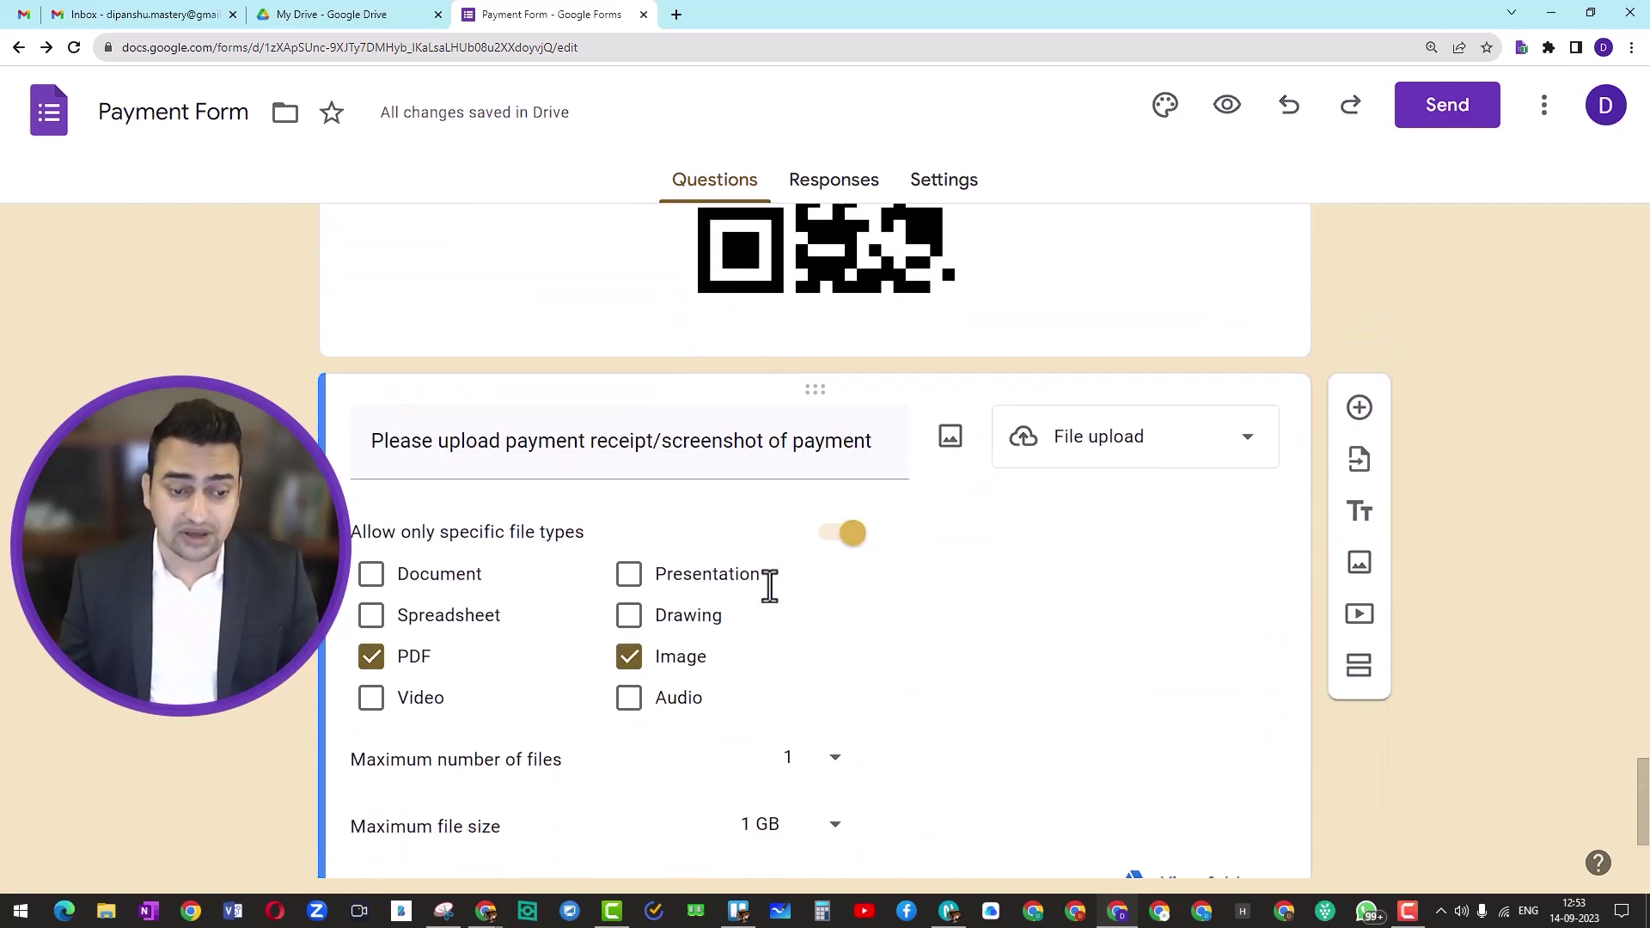
scroll(769, 587, down, 3)
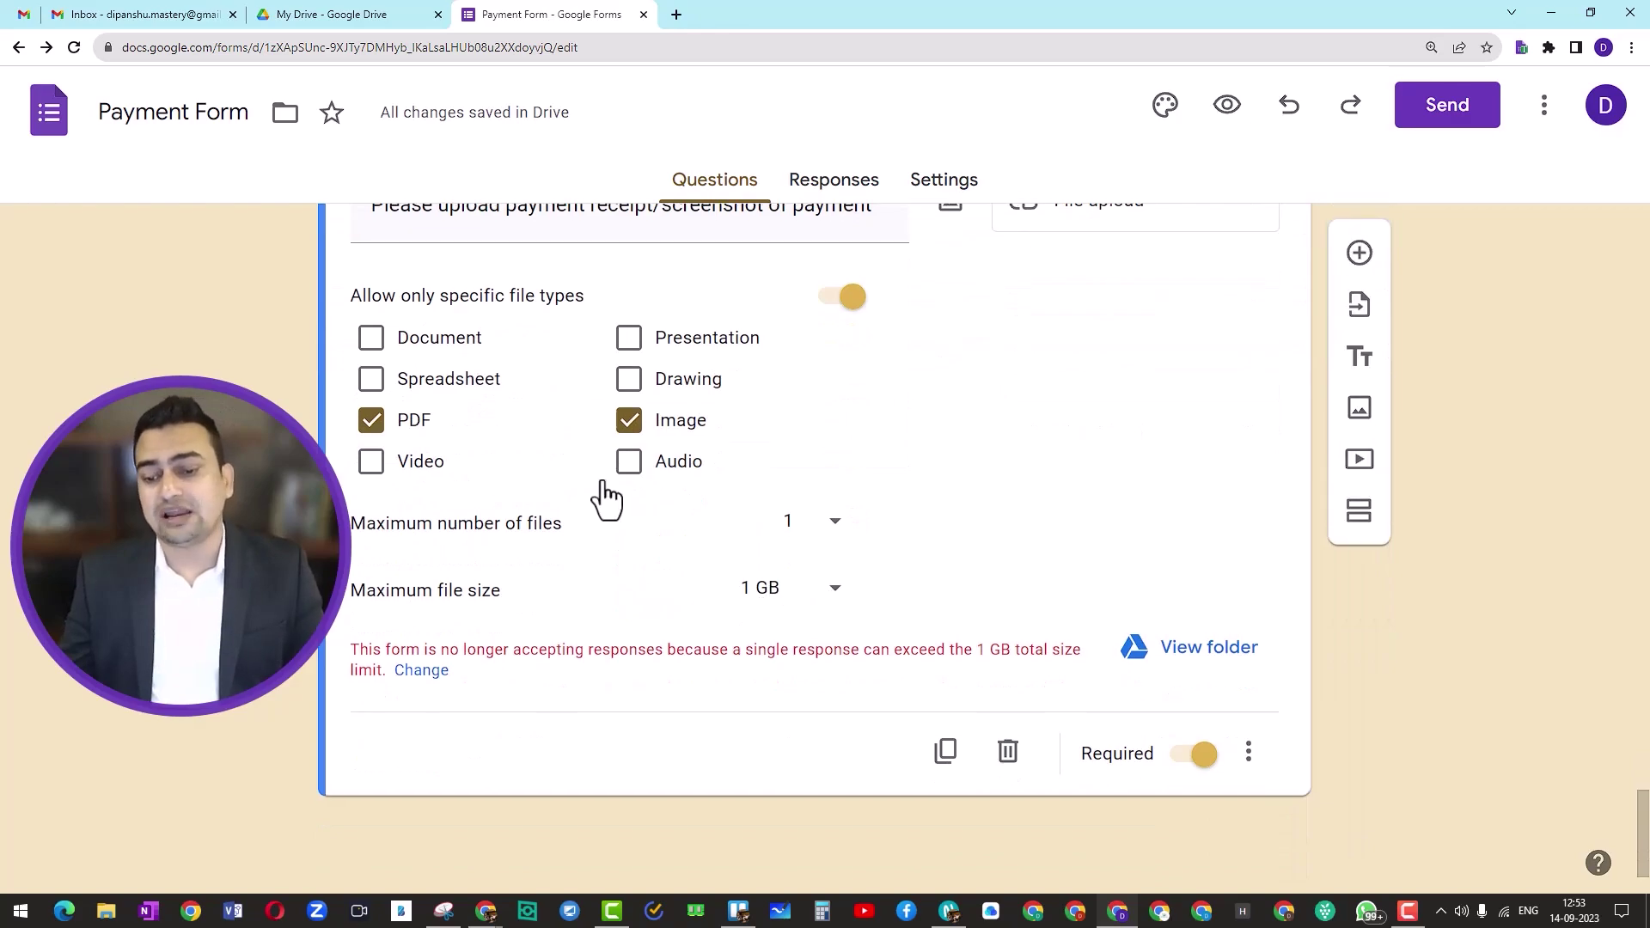
scroll(602, 467, up, 20)
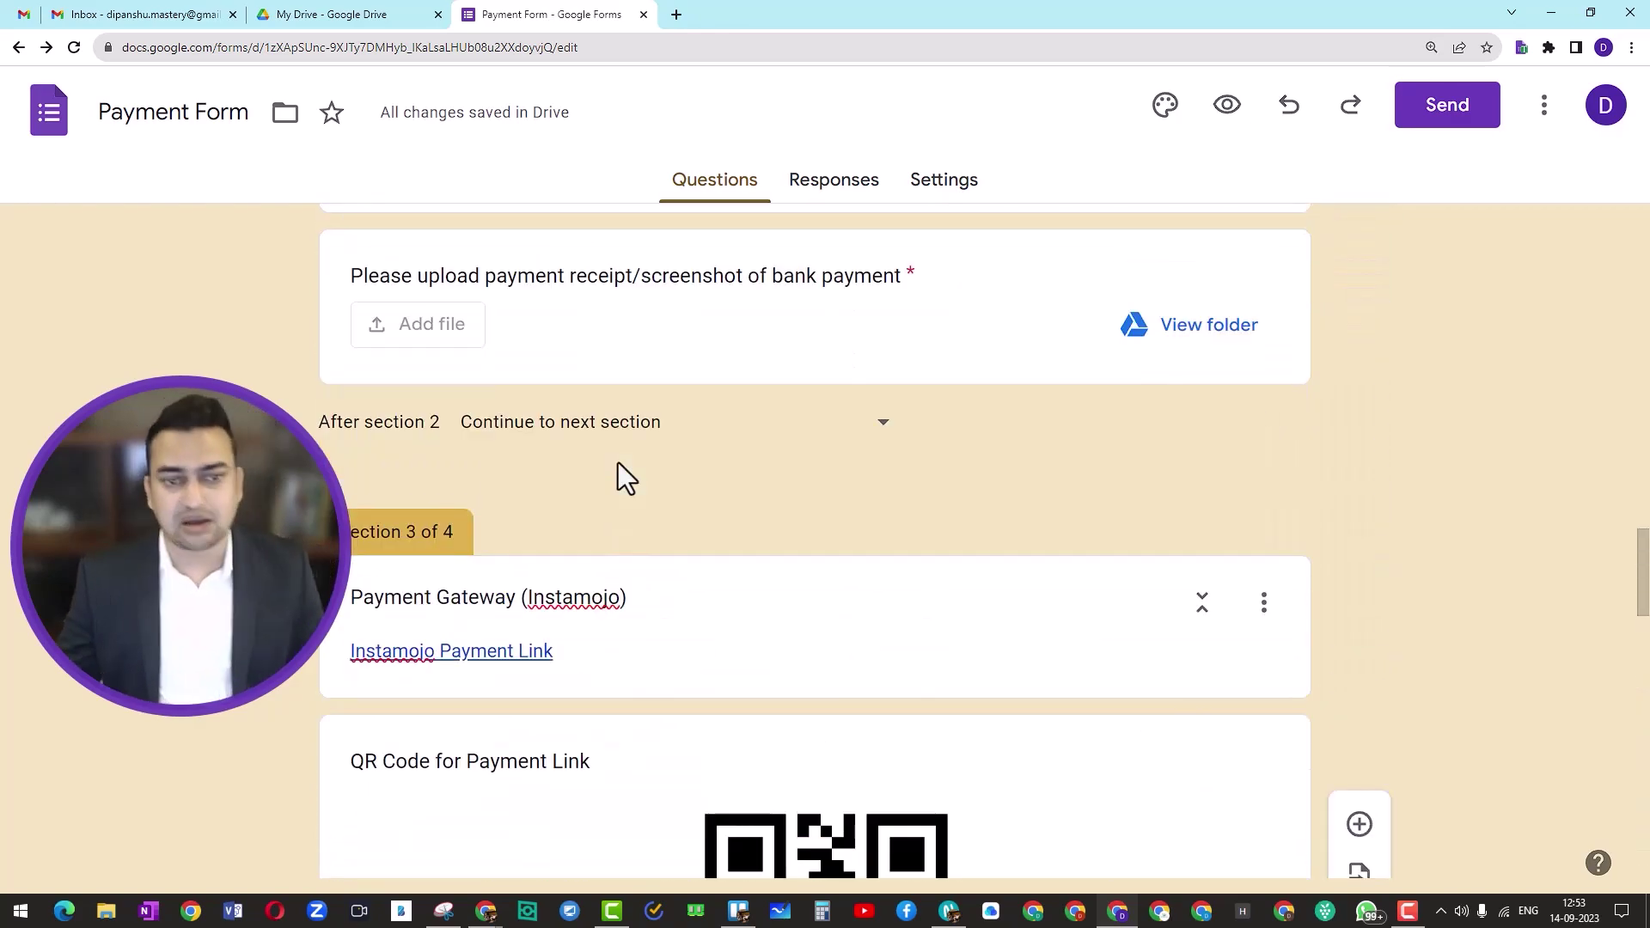
scroll(617, 462, up, 15)
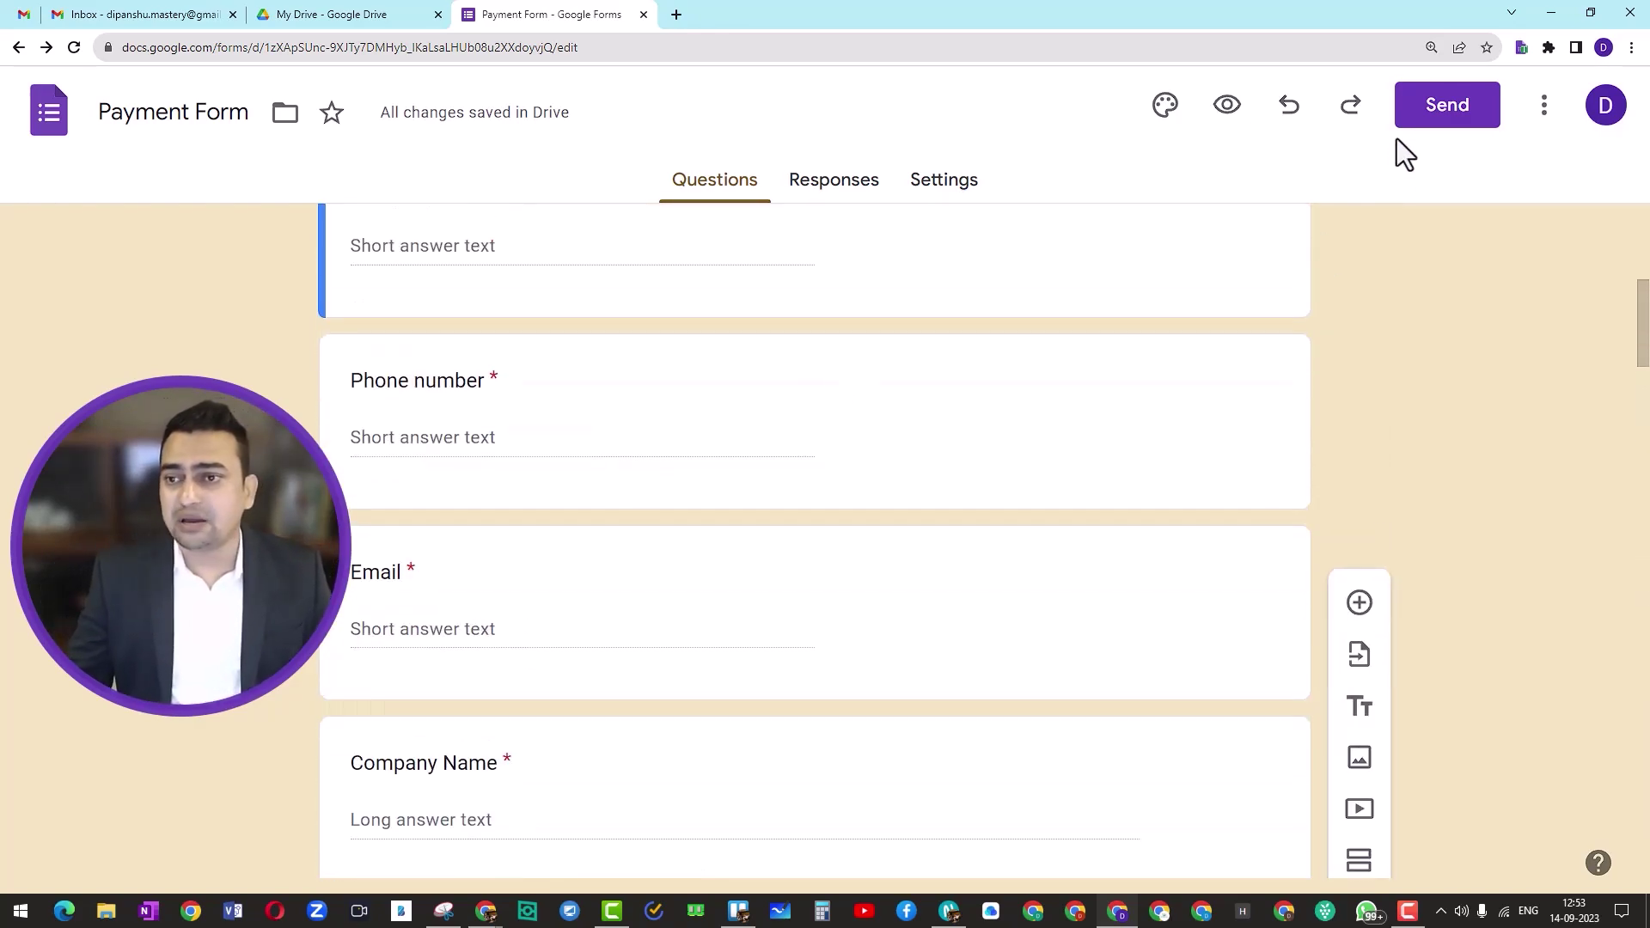
click(1226, 106)
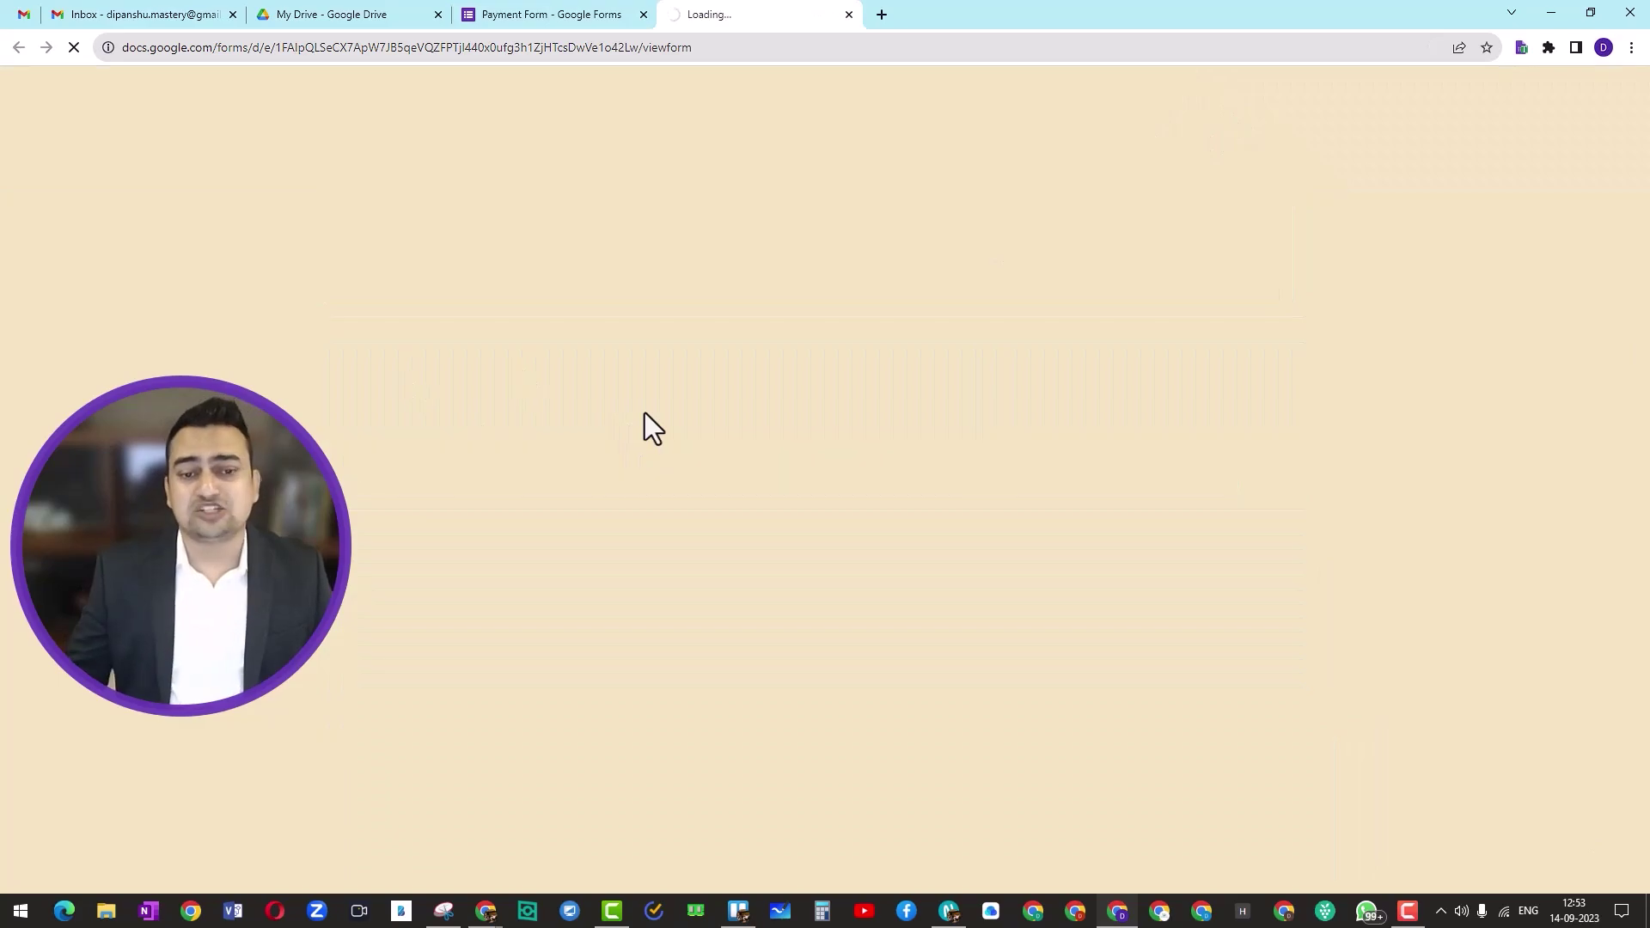
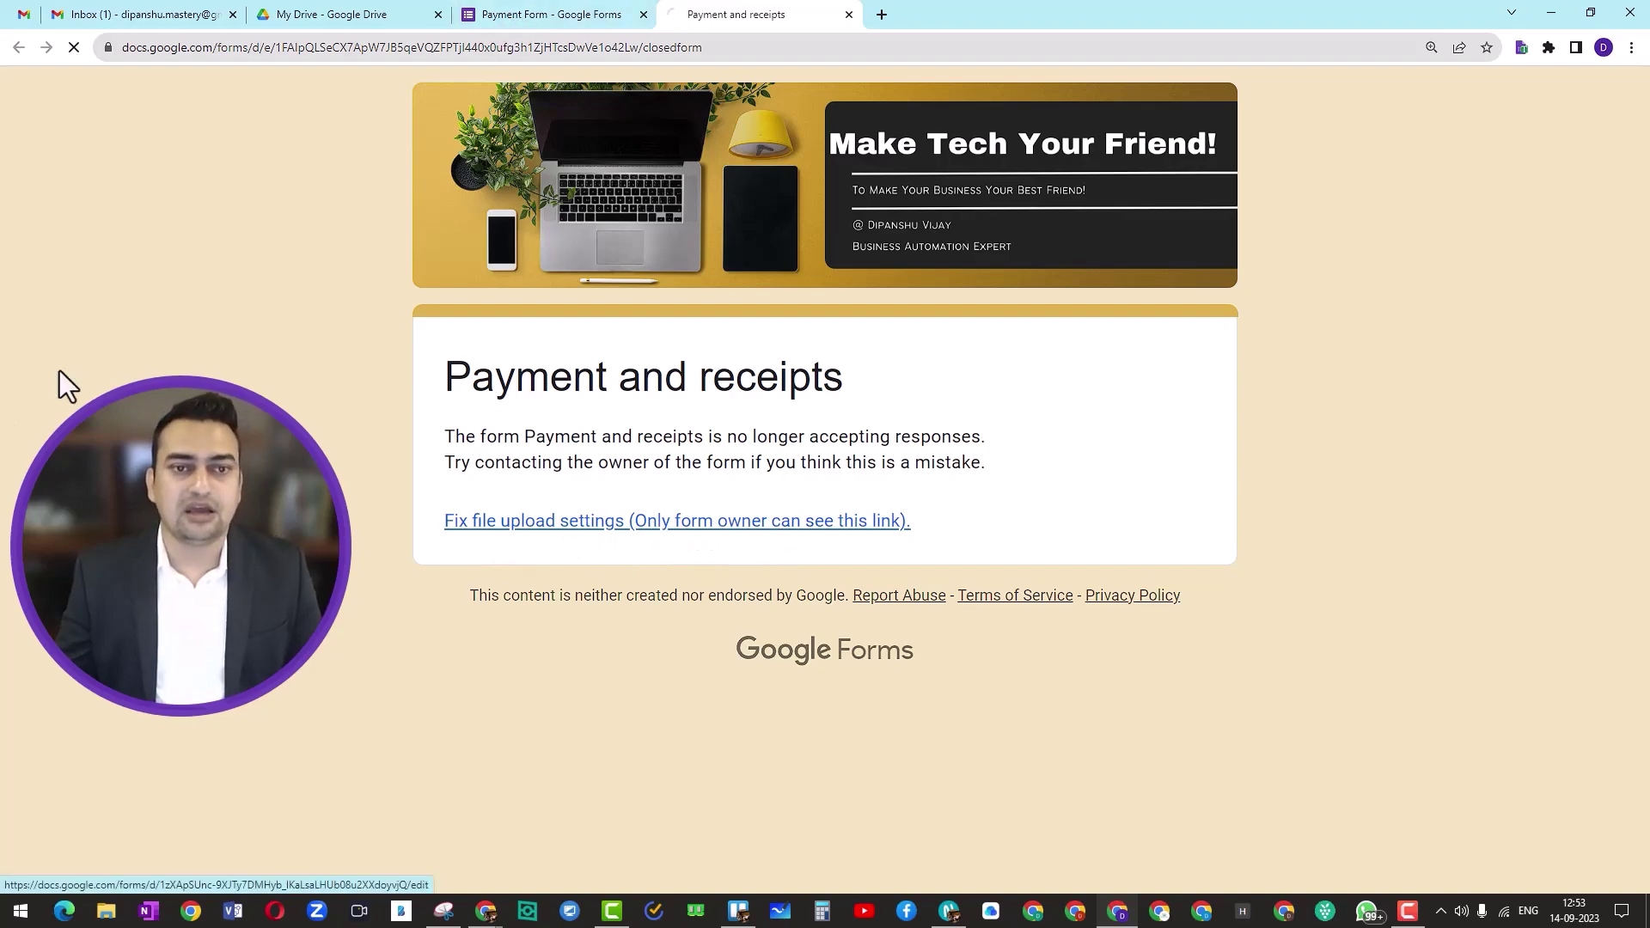
Step: Dismiss the upload-limit notice, cap the Section 2 bank receipt upload at 10 MB, and reload
scroll(739, 495, down, 10)
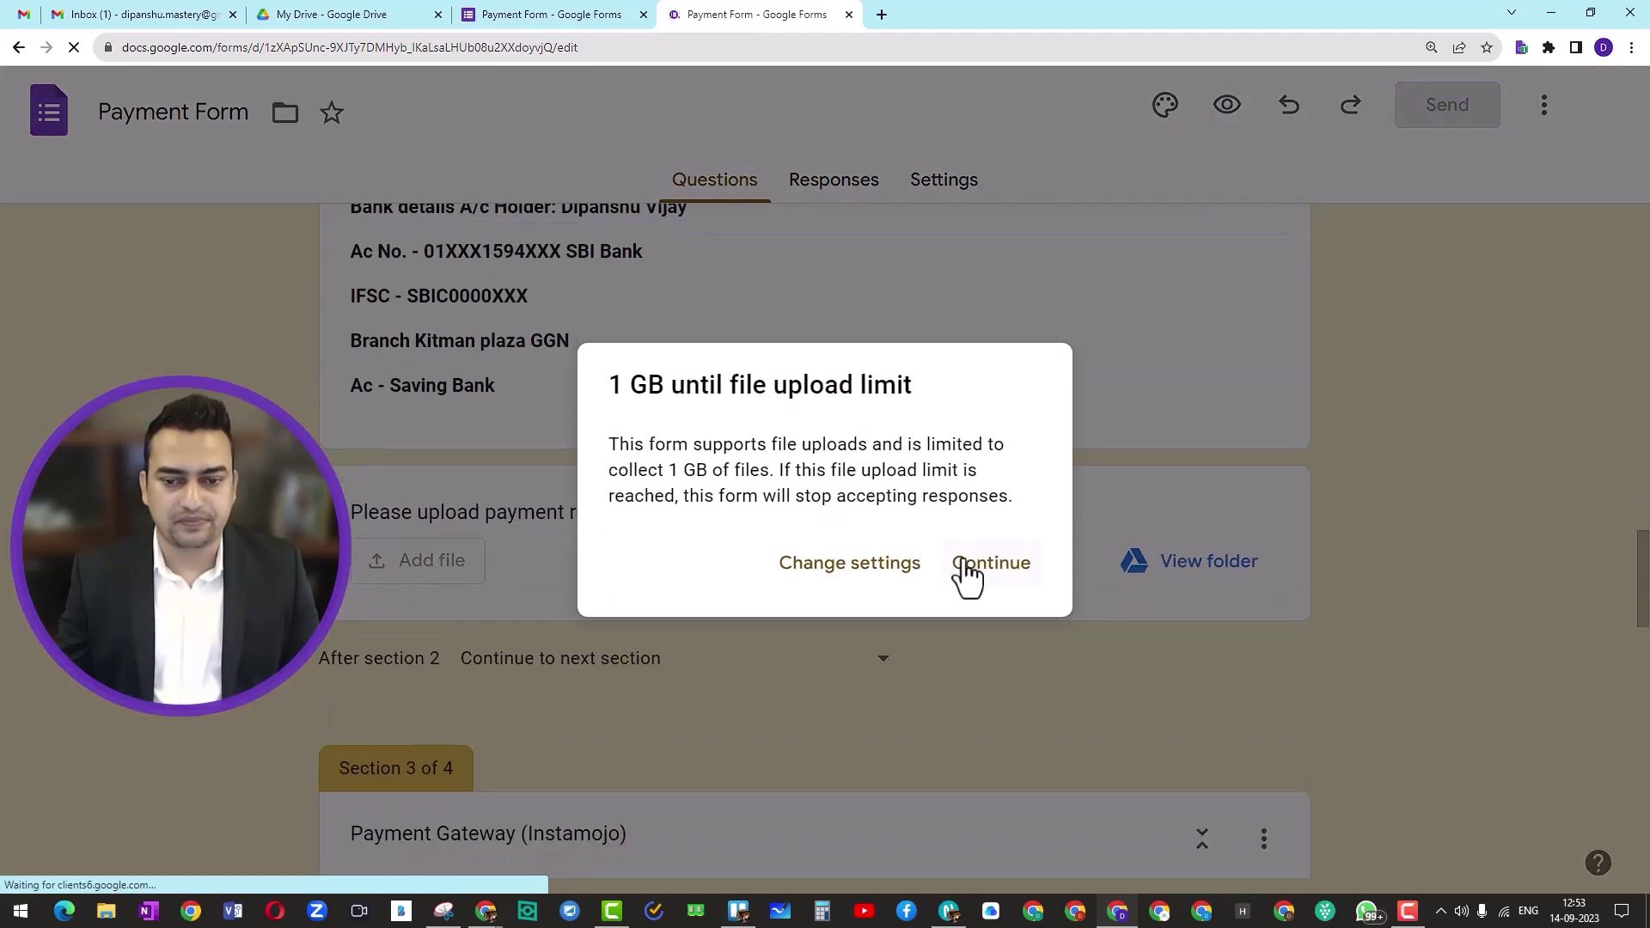
click(966, 567)
scroll(859, 606, down, 8)
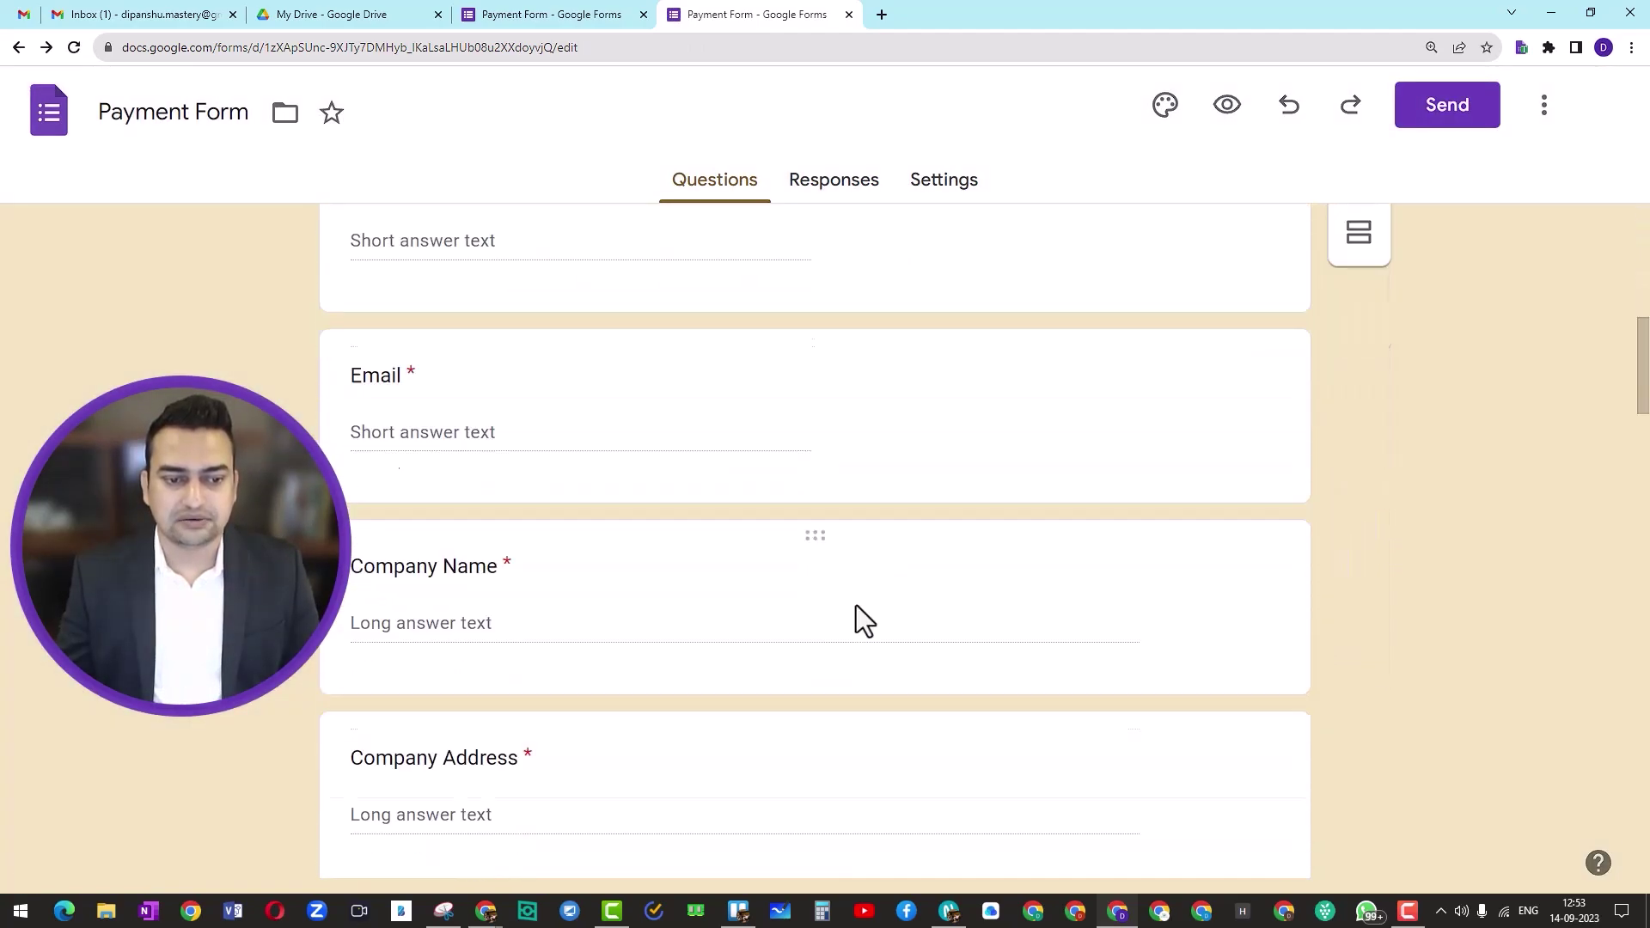
scroll(856, 605, down, 15)
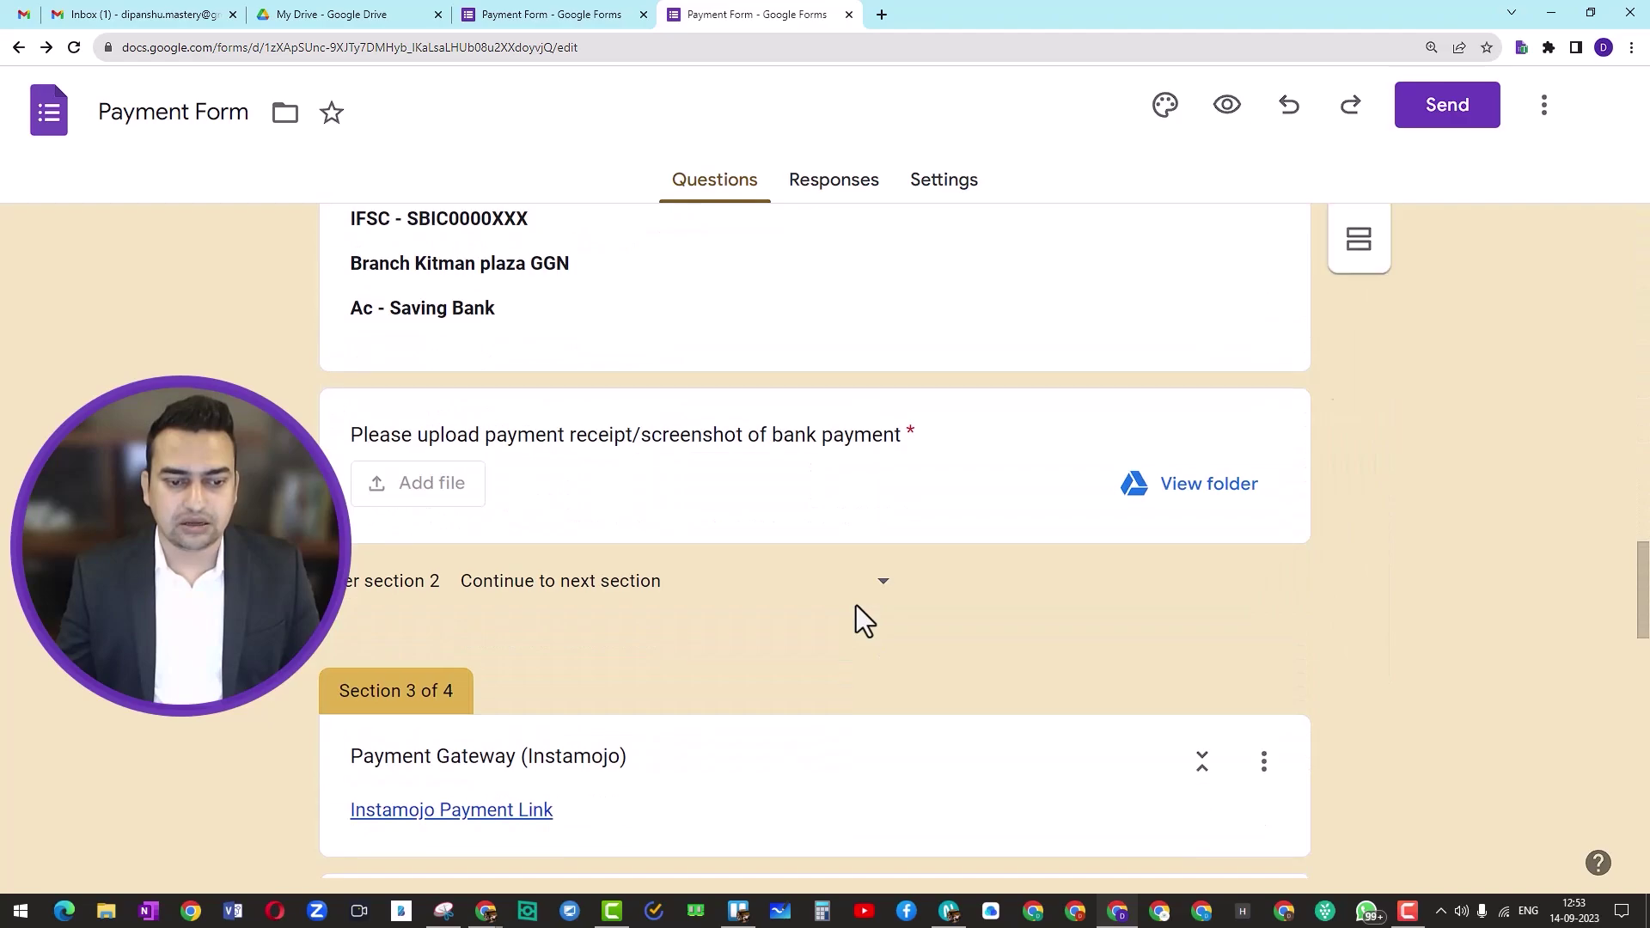
click(752, 486)
scroll(676, 622, down, 3)
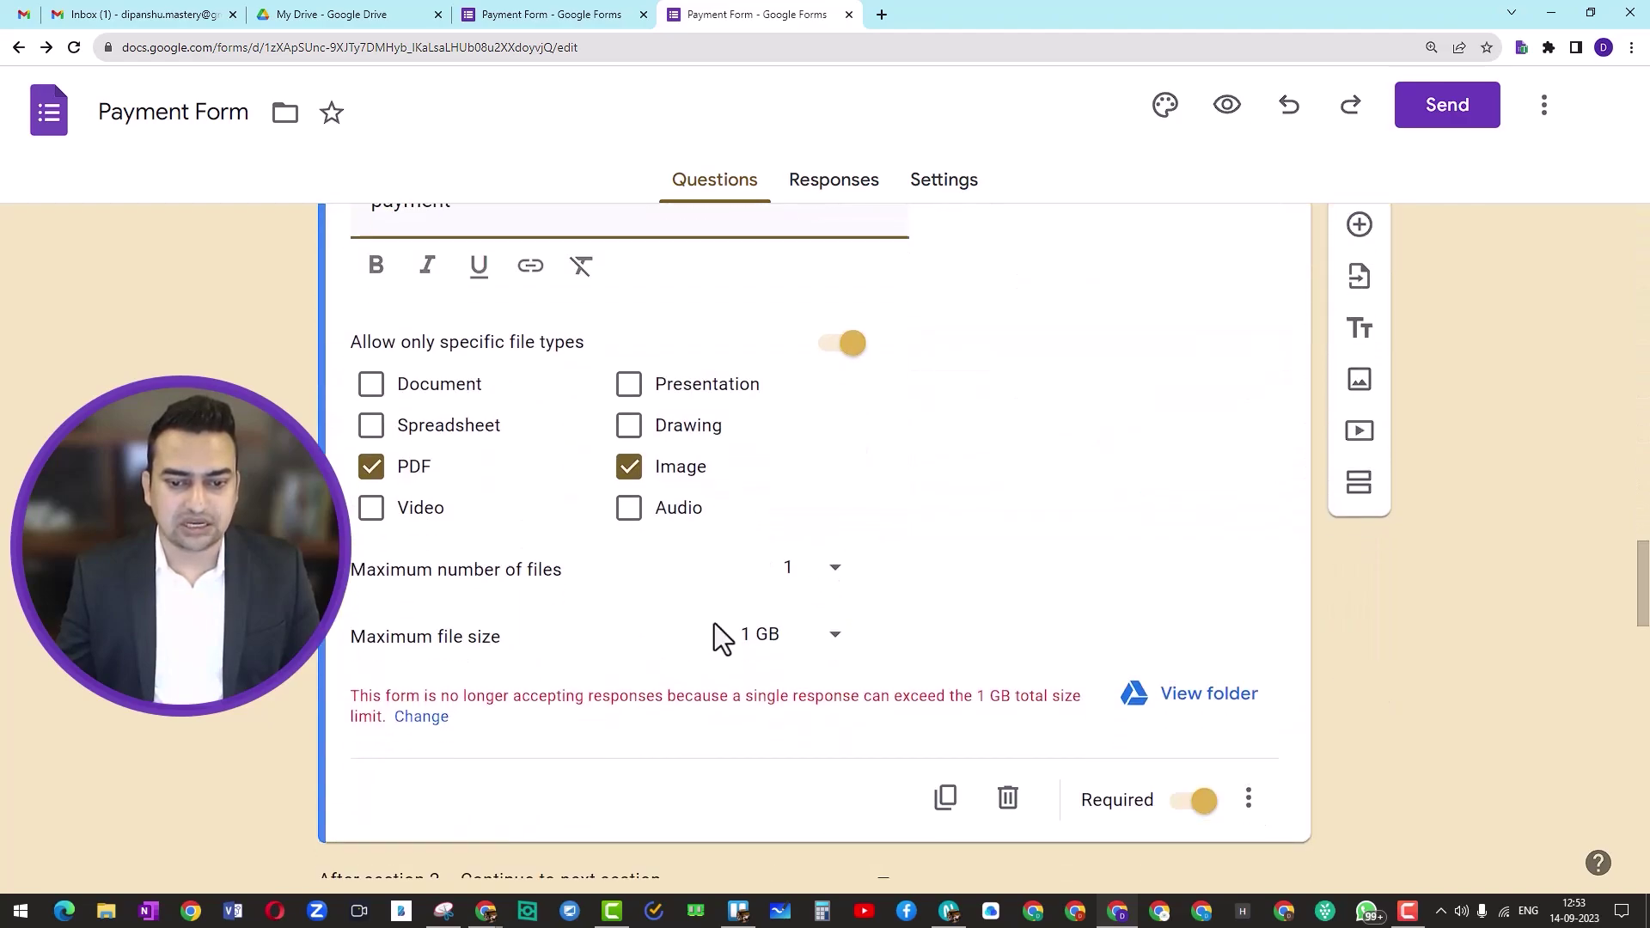
scroll(722, 632, down, 2)
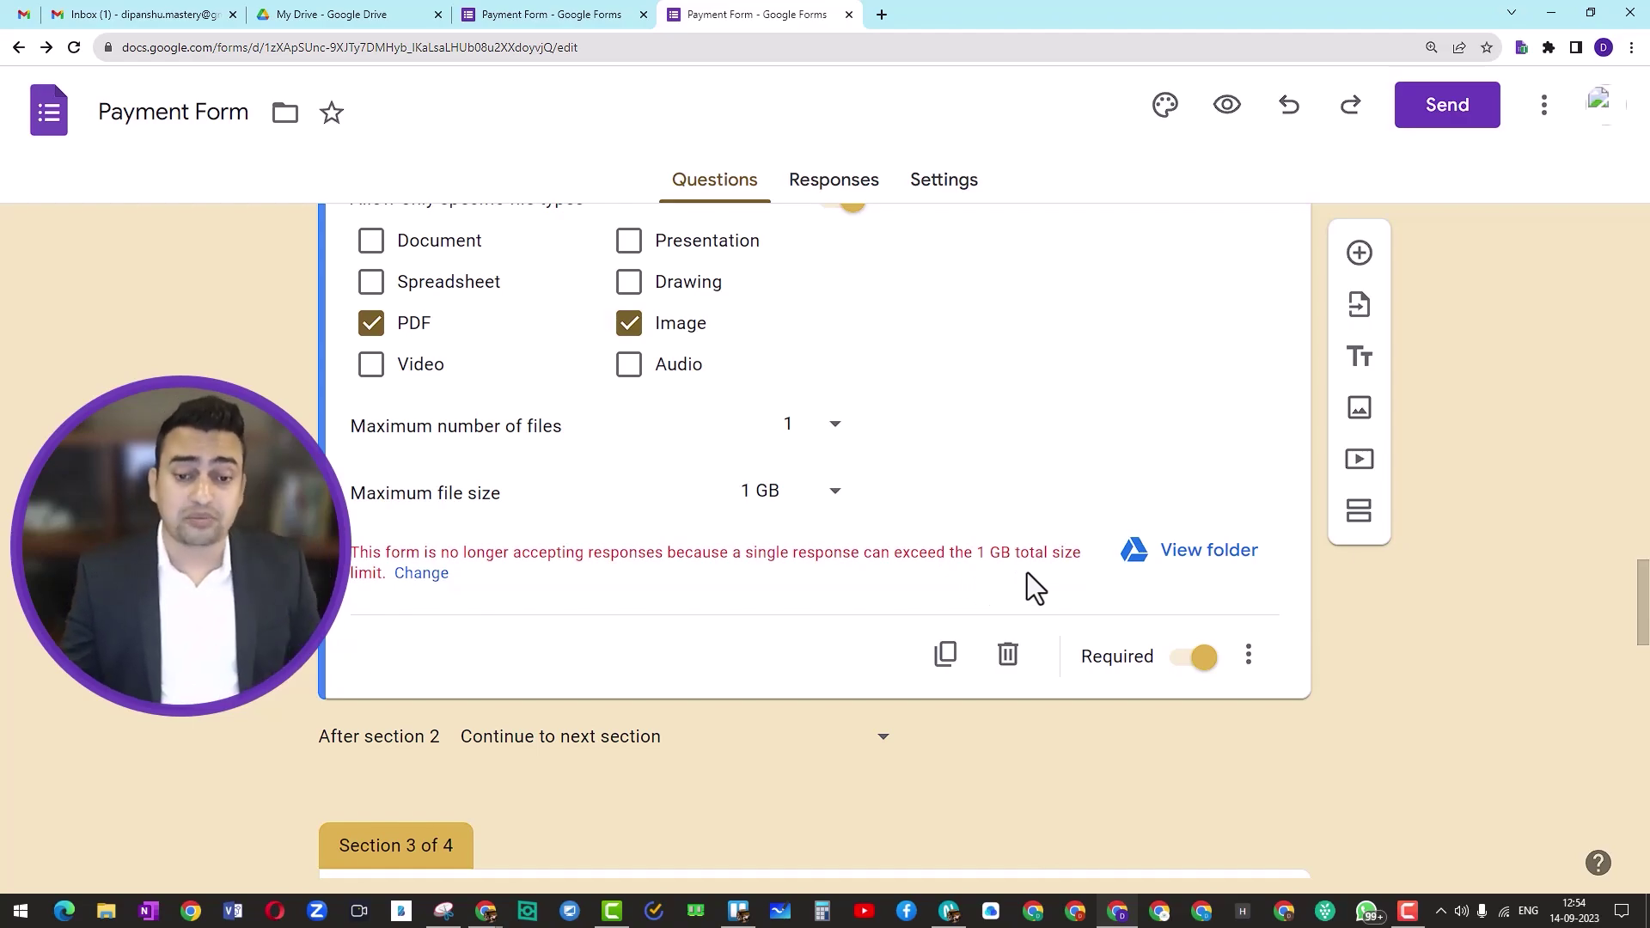
click(835, 491)
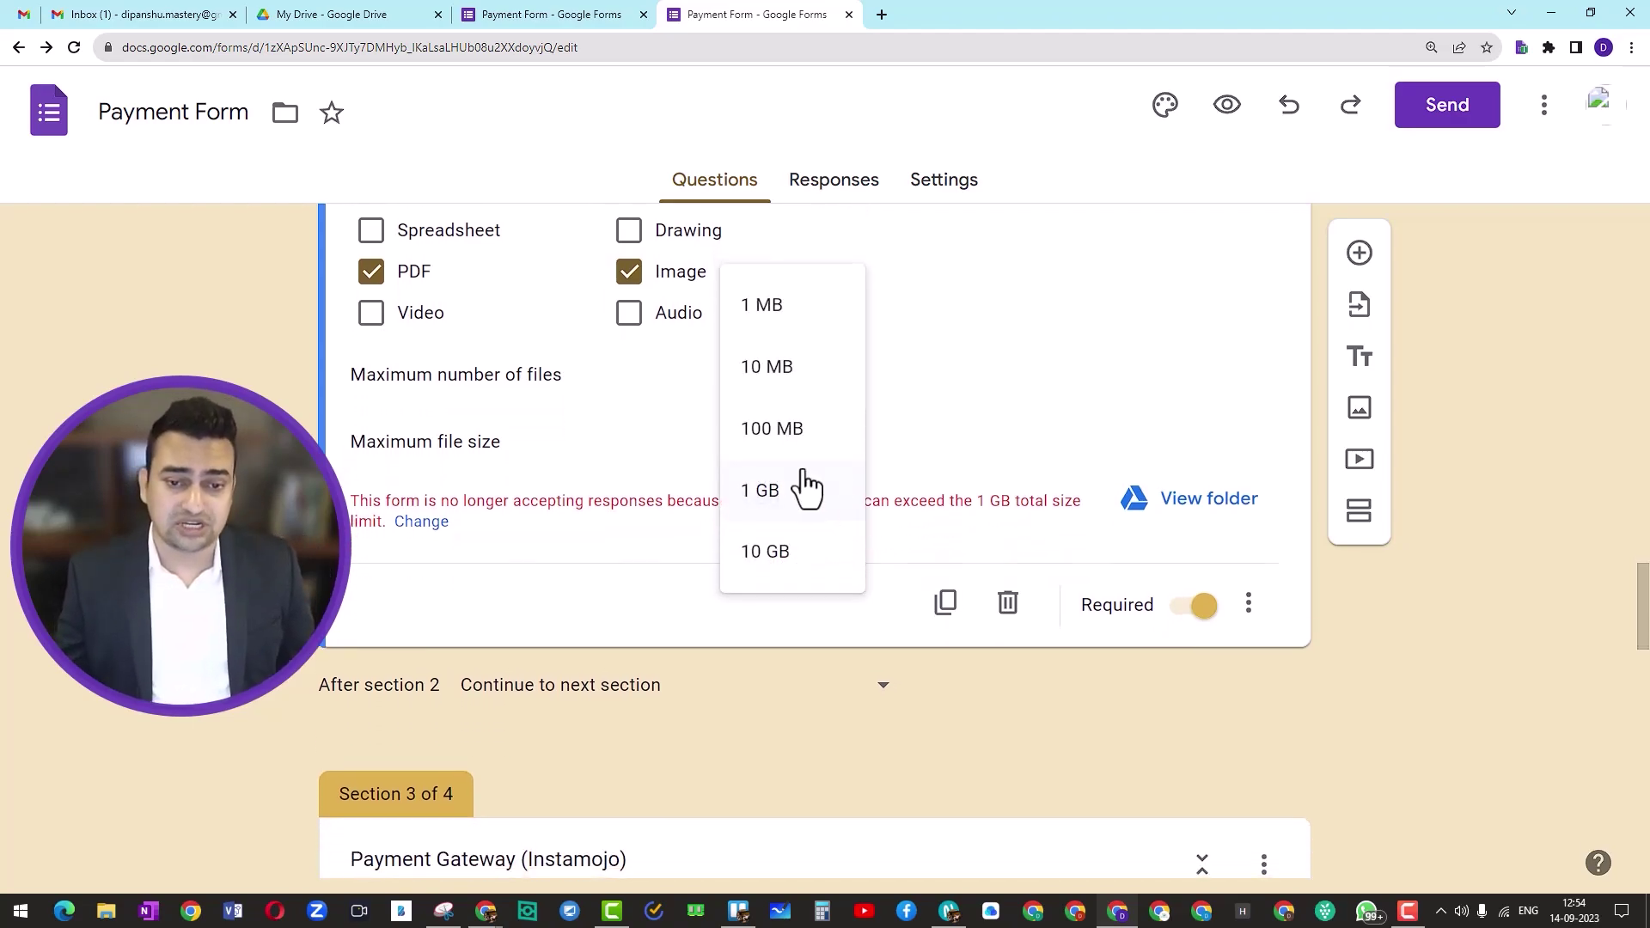
click(769, 377)
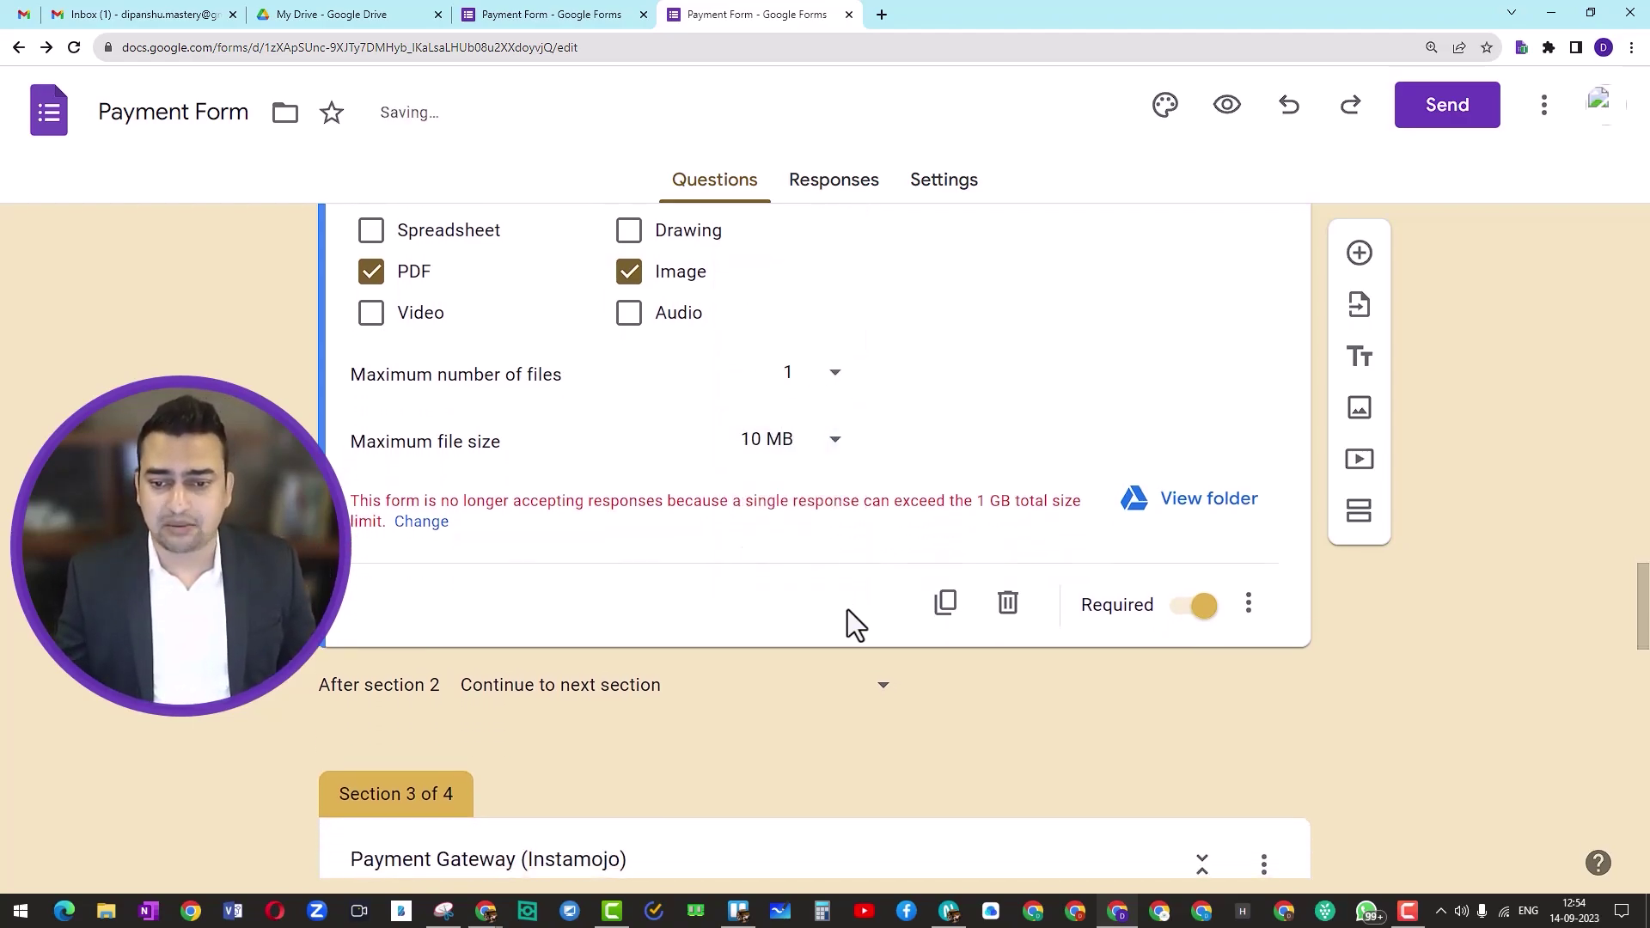
click(74, 49)
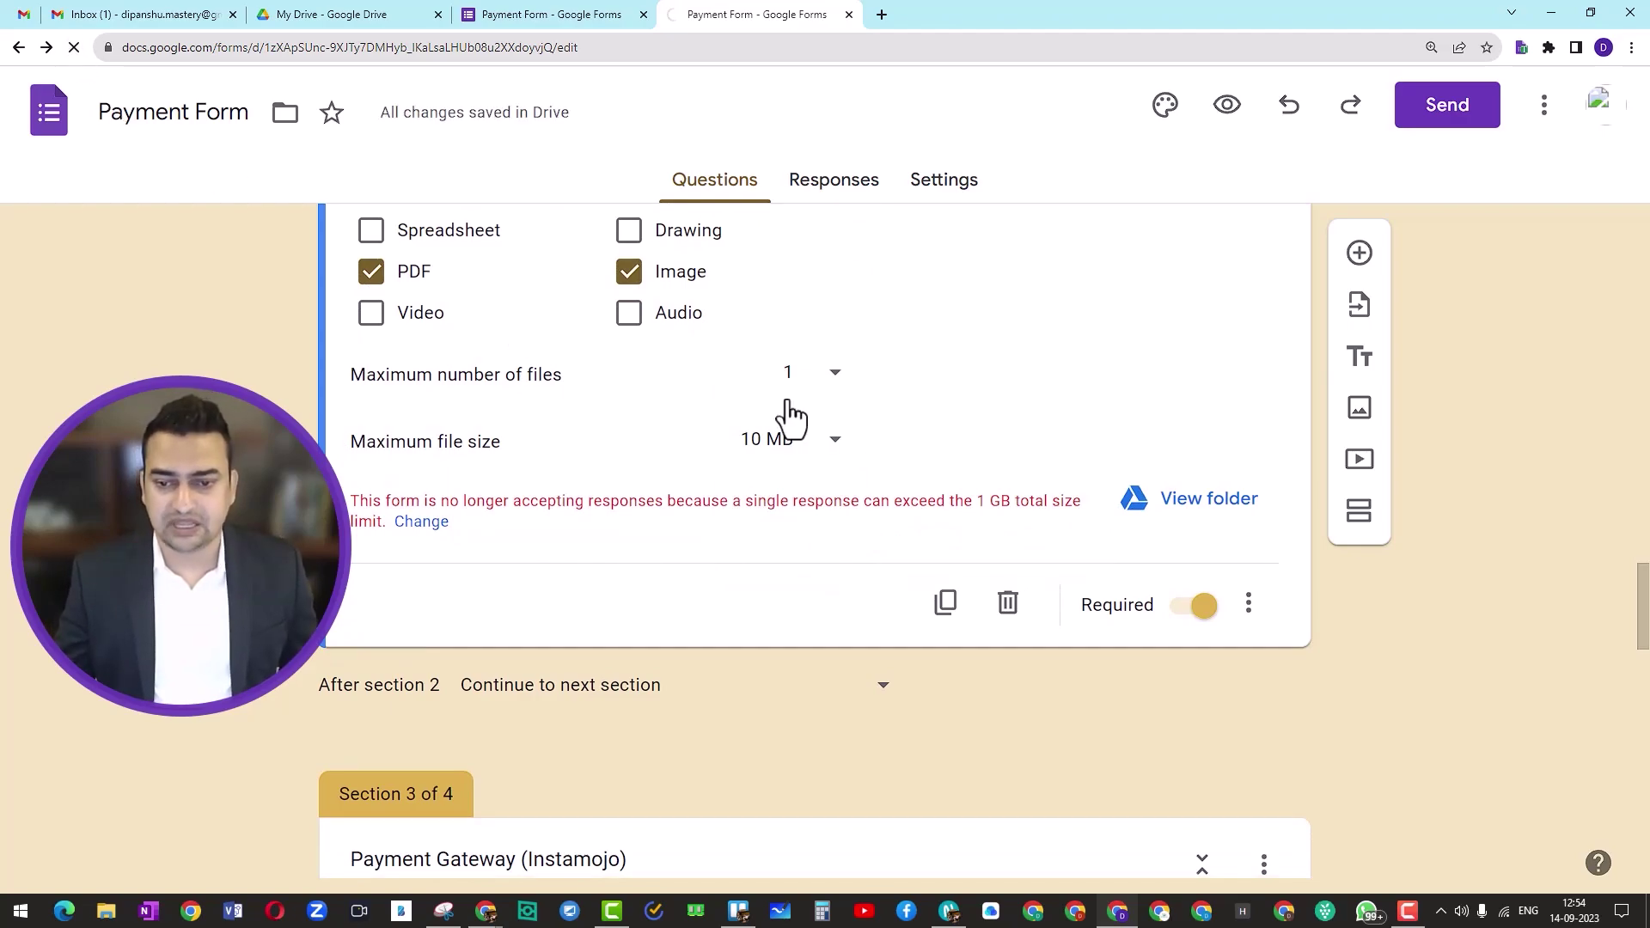
scroll(914, 603, down, 15)
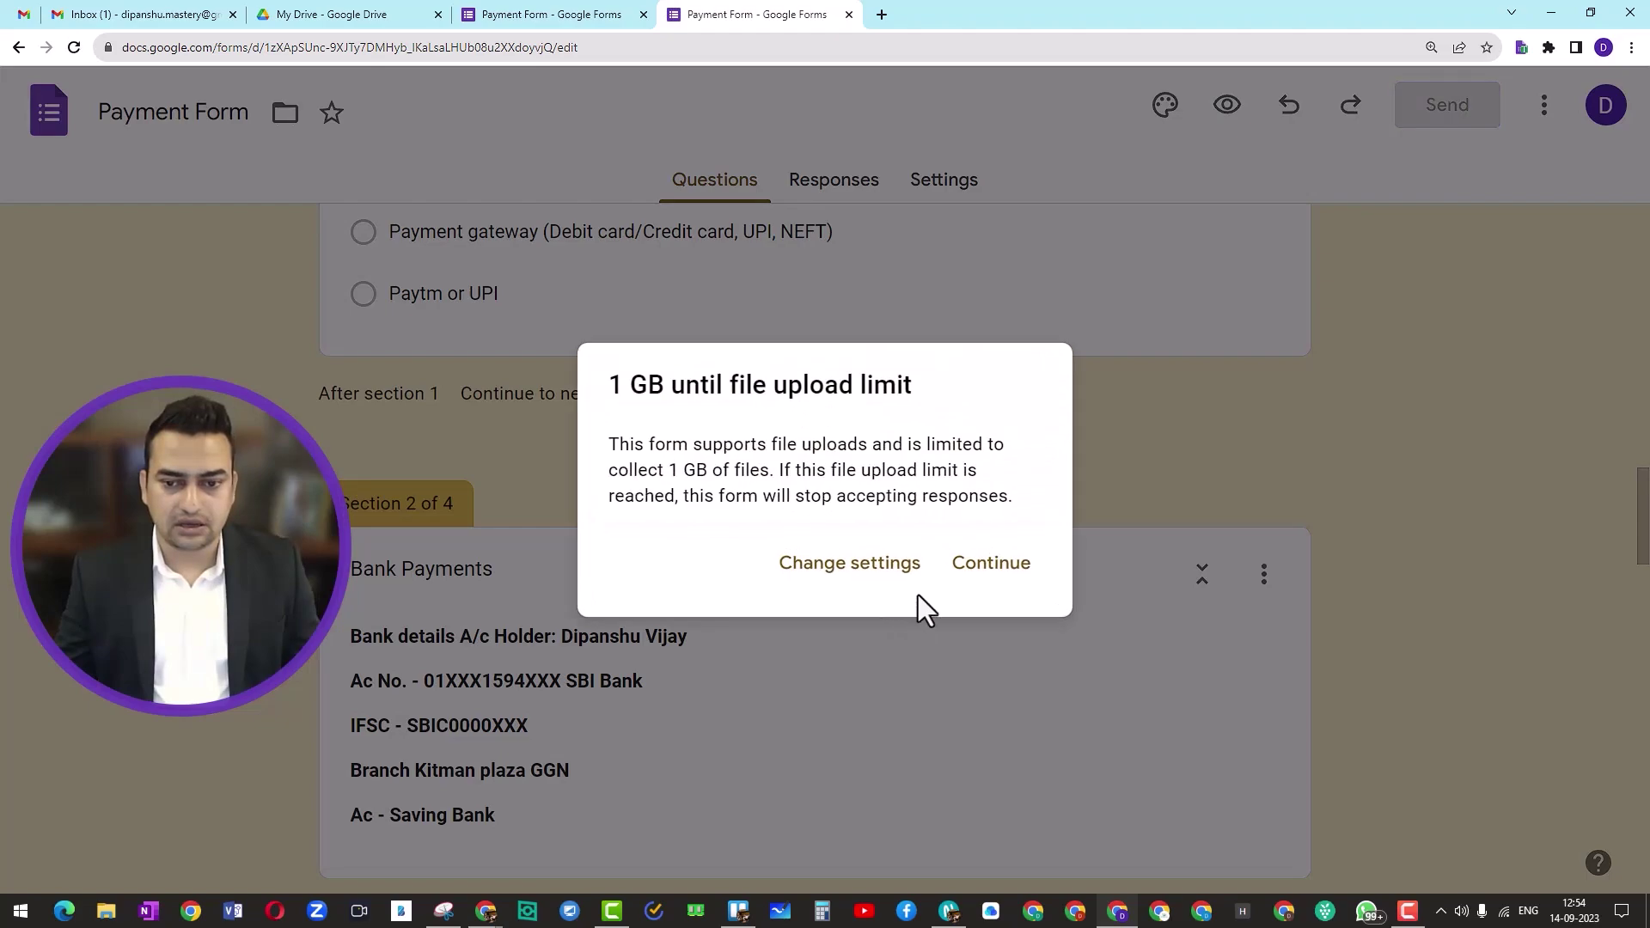
Step: Dismiss the upload-limit notice and reopen the bank receipt upload question
click(1001, 569)
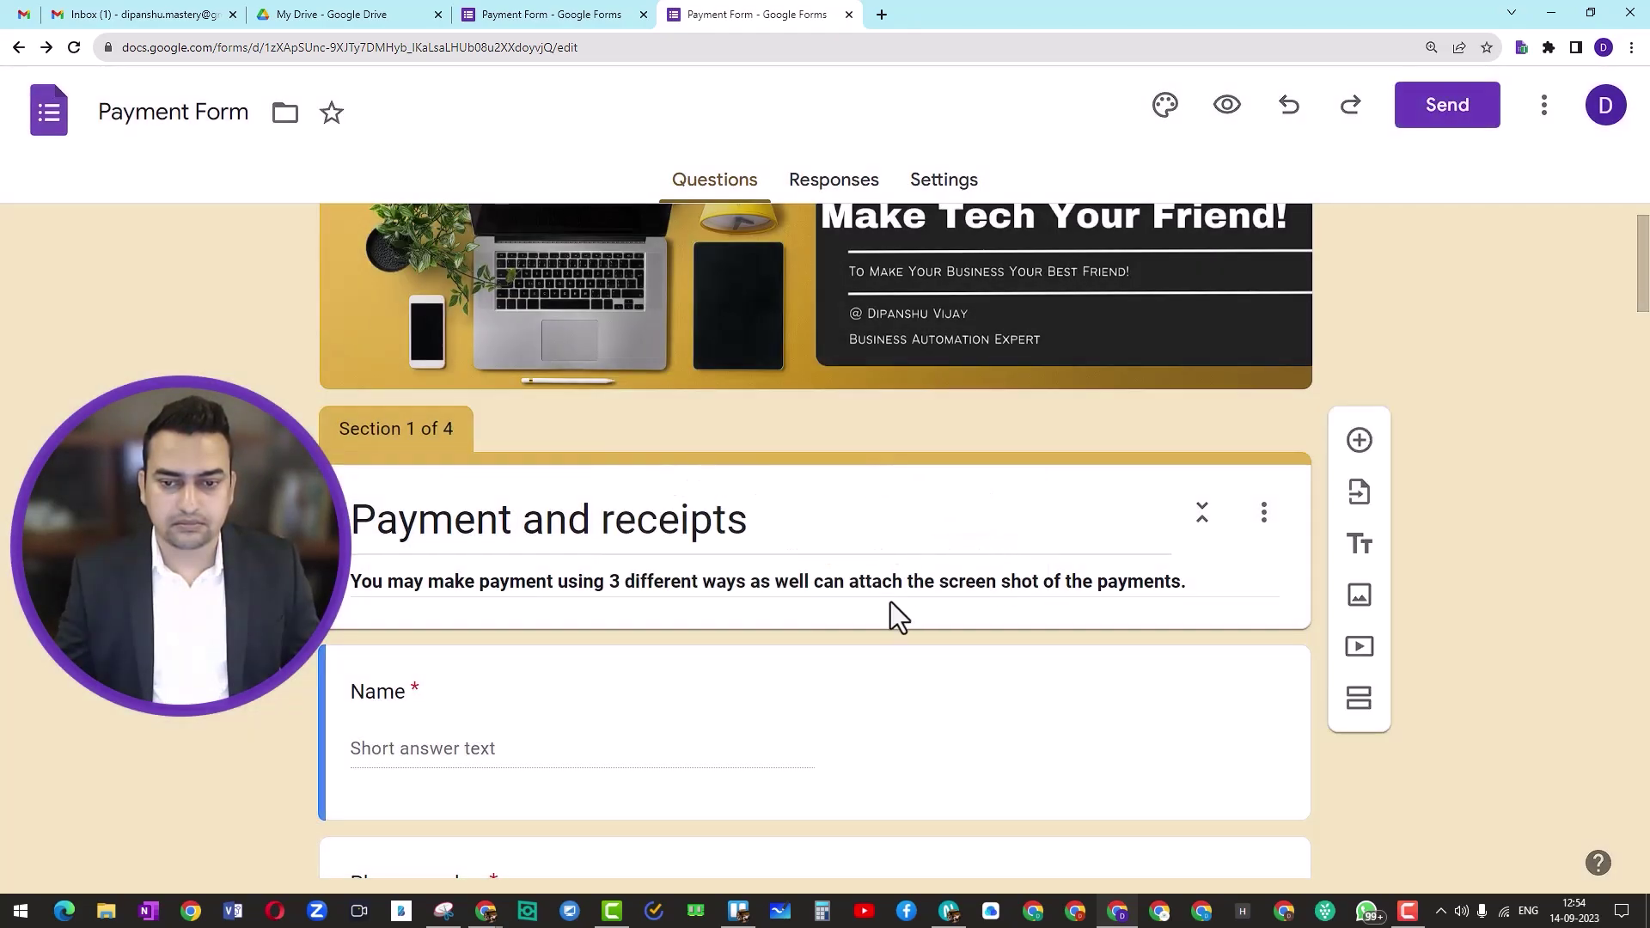
scroll(886, 611, down, 10)
scroll(885, 610, down, 15)
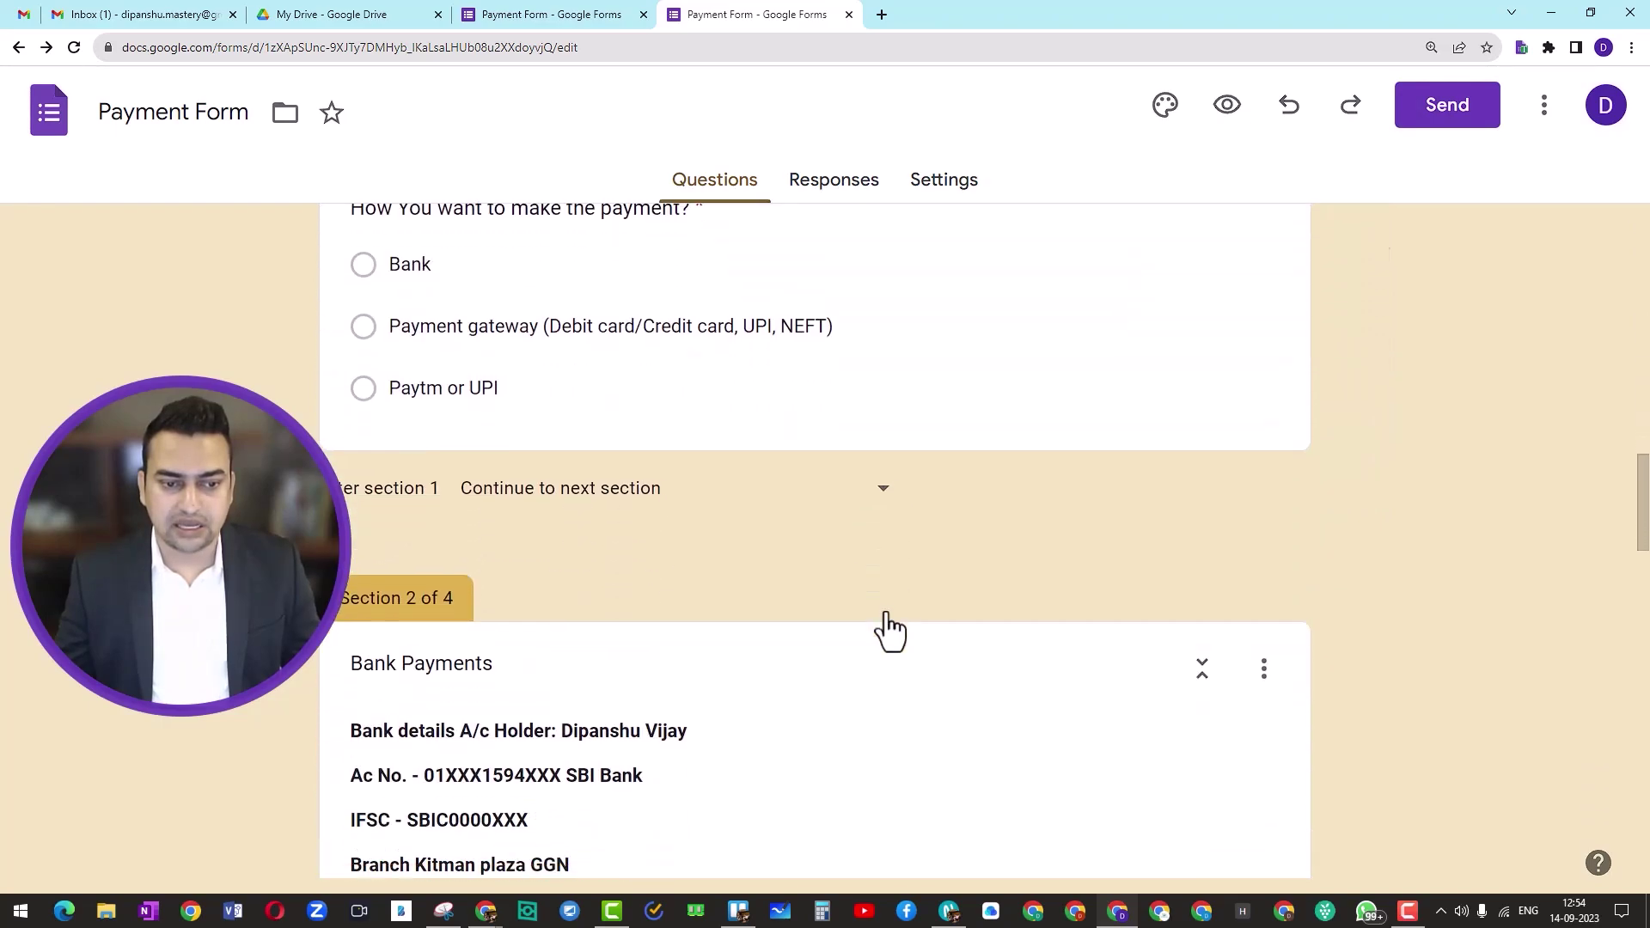
click(885, 611)
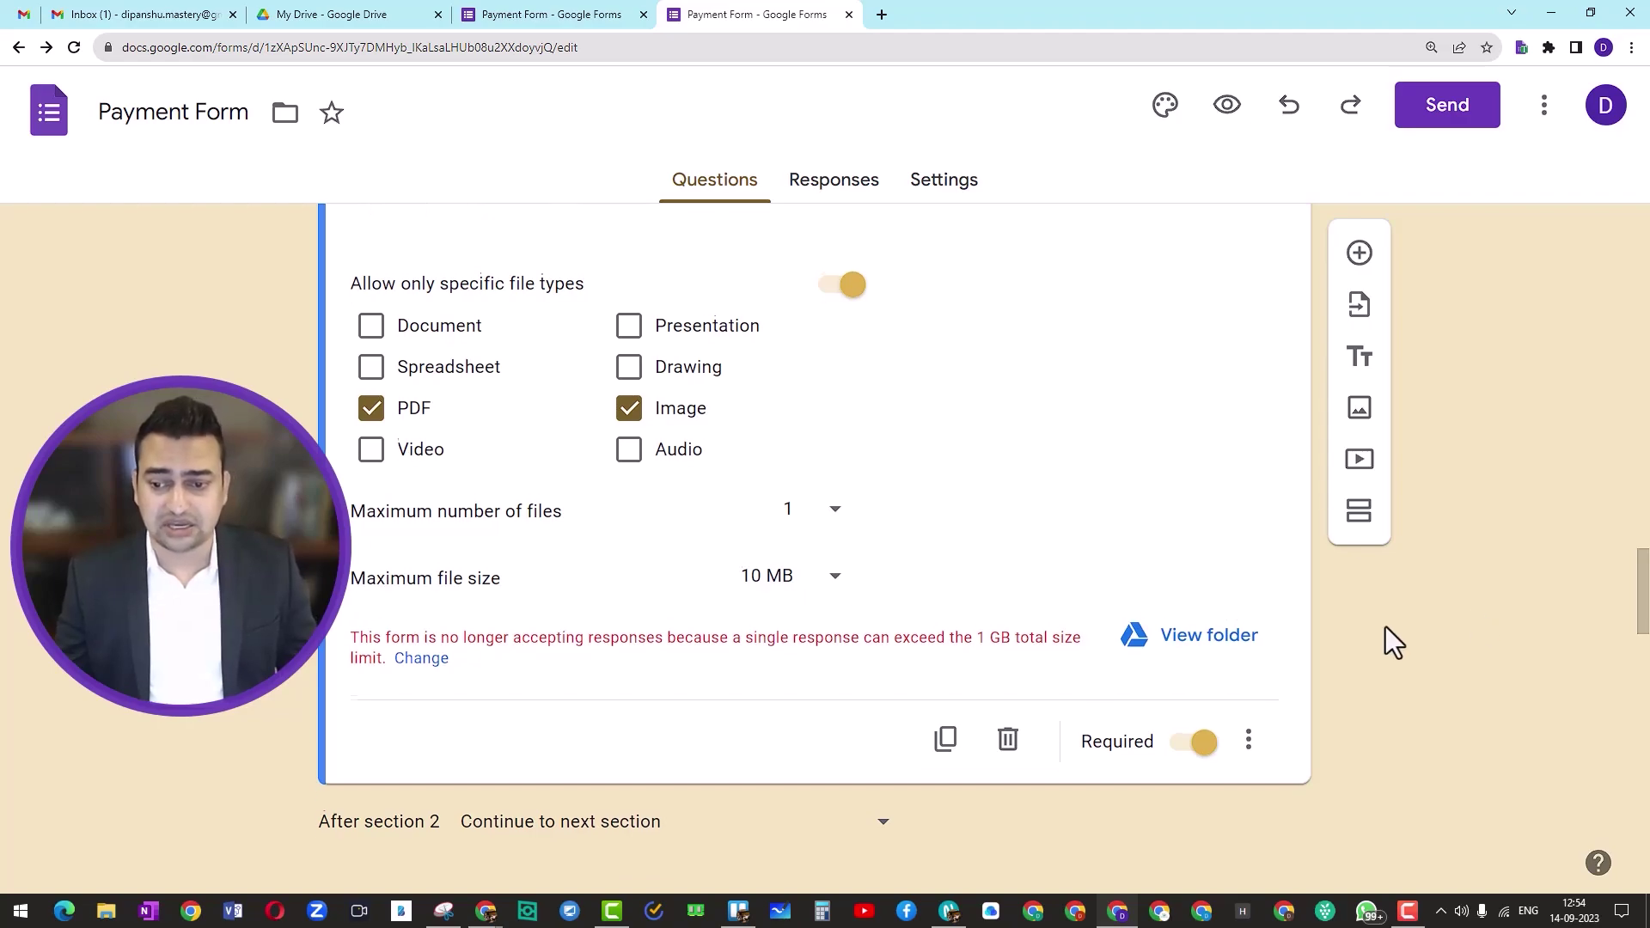
scroll(1116, 662, down, 10)
scroll(804, 657, down, 4)
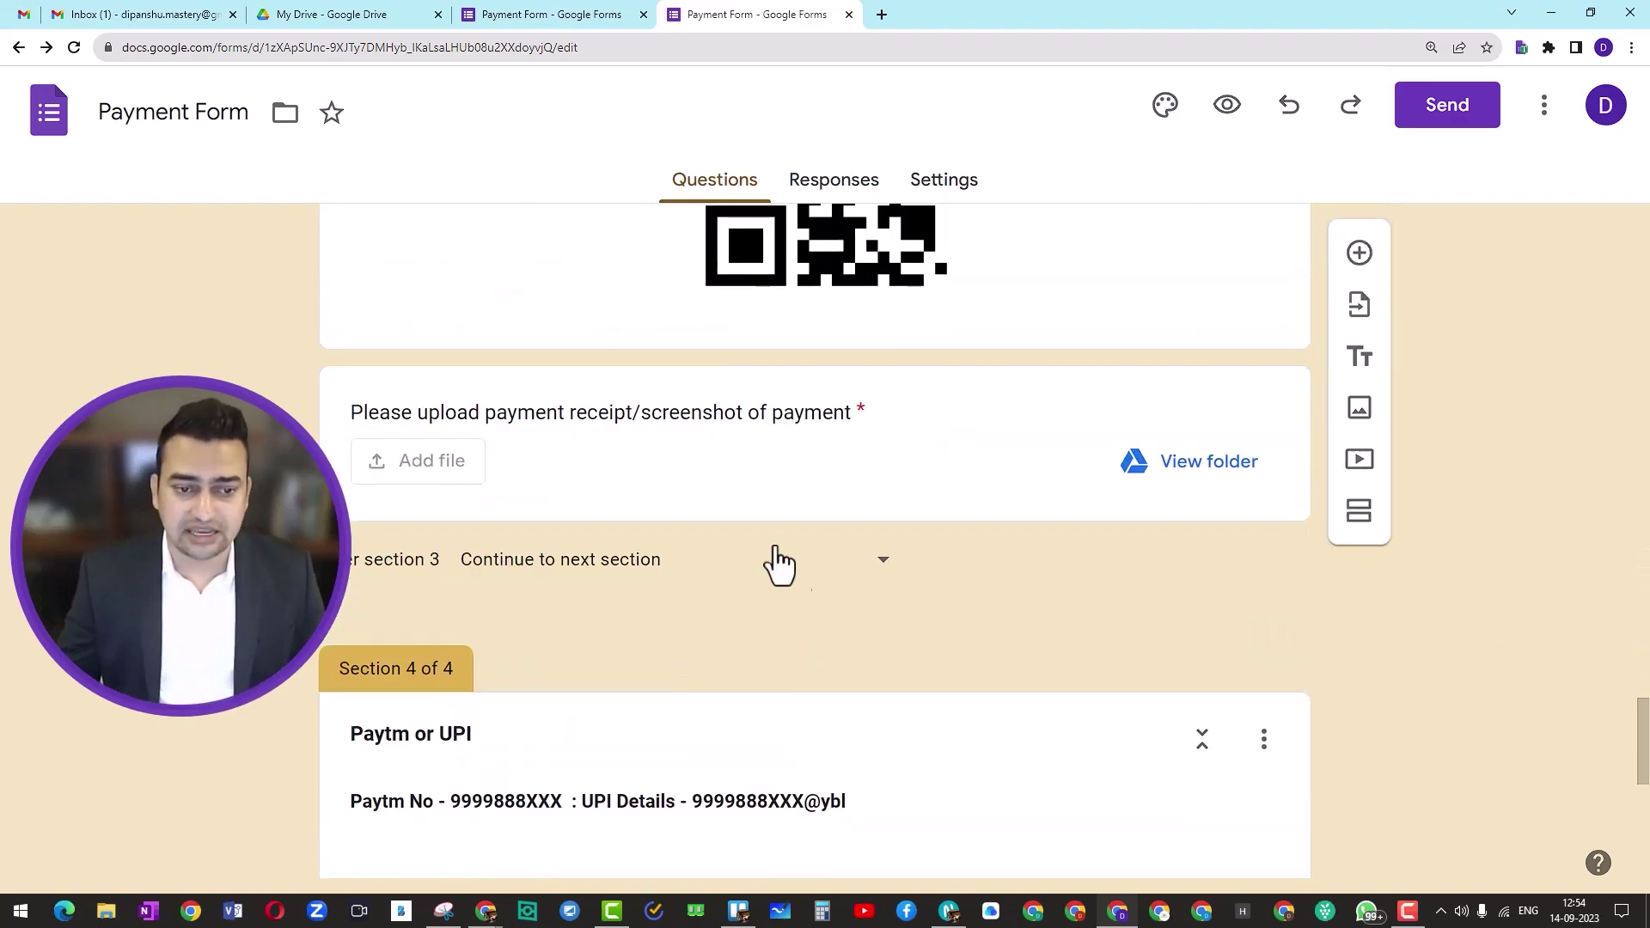
Step: Set the Payment Gateway and UPI receipt uploads to a 10 MB maximum, then reload the editor
click(779, 494)
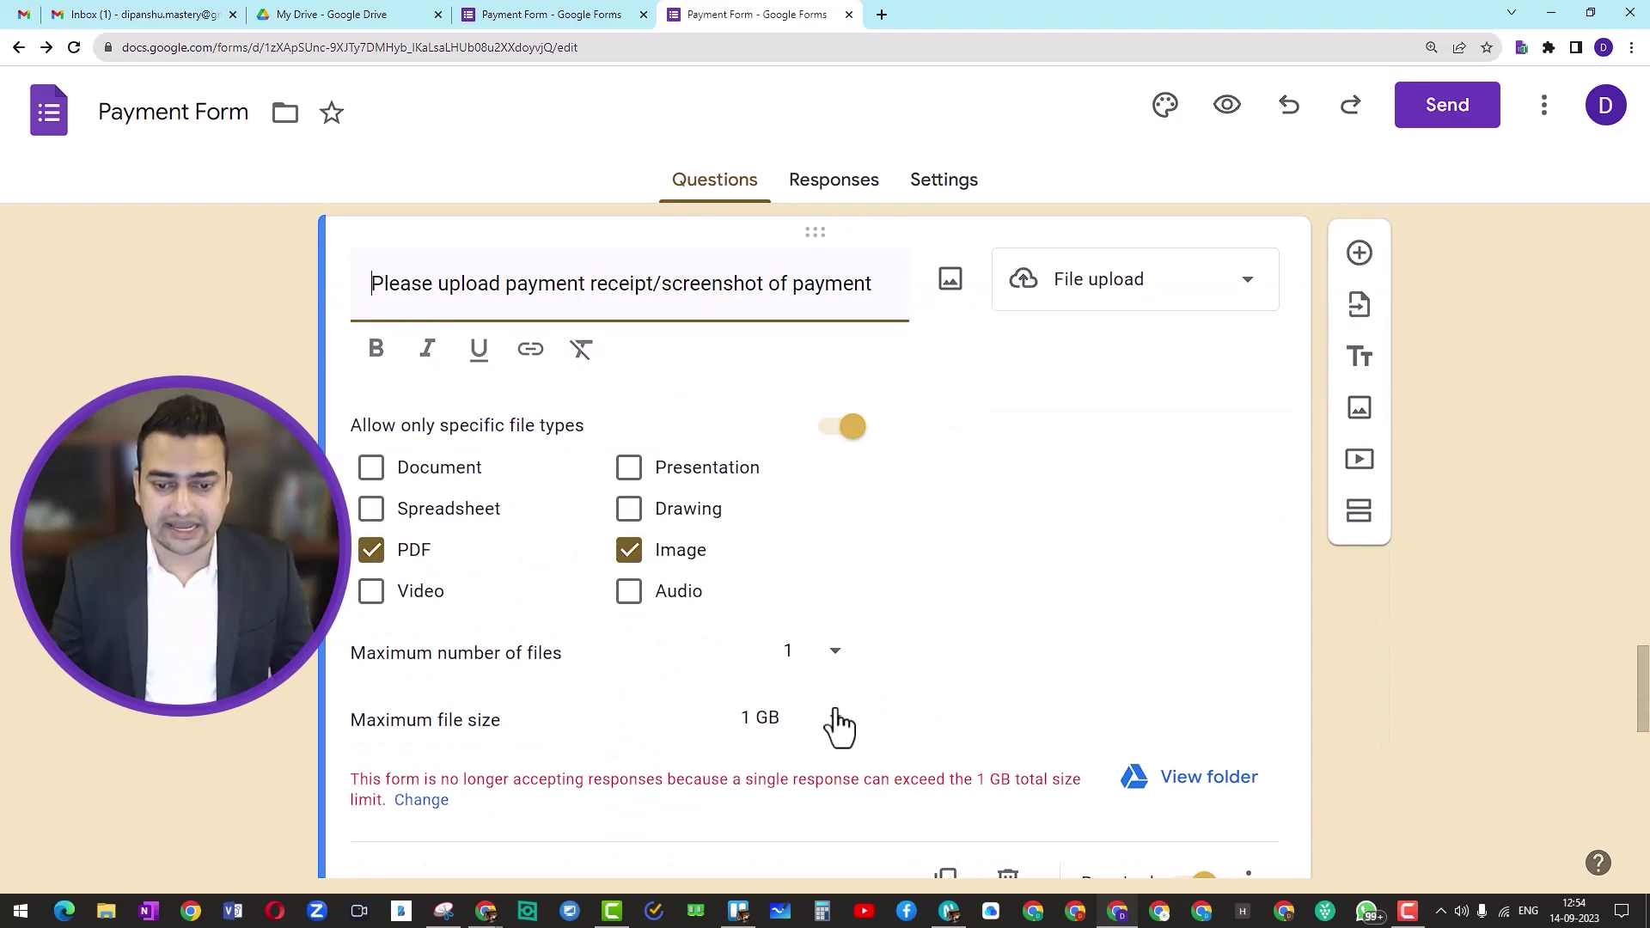
click(836, 718)
click(784, 601)
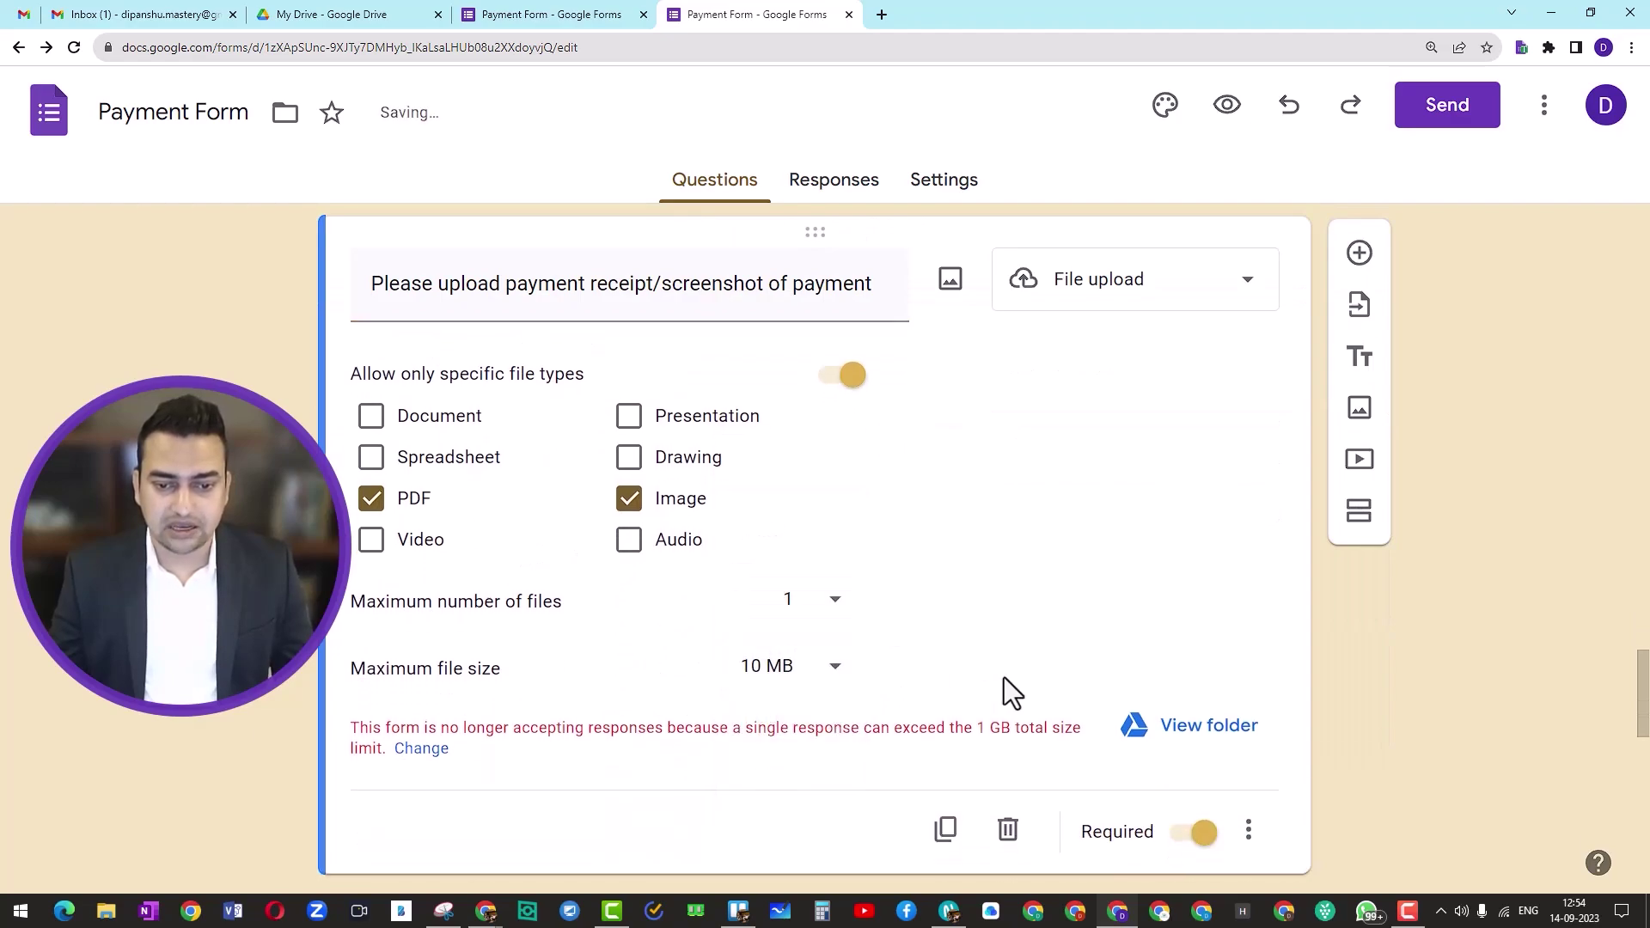
scroll(1004, 679, down, 11)
scroll(1004, 677, down, 2)
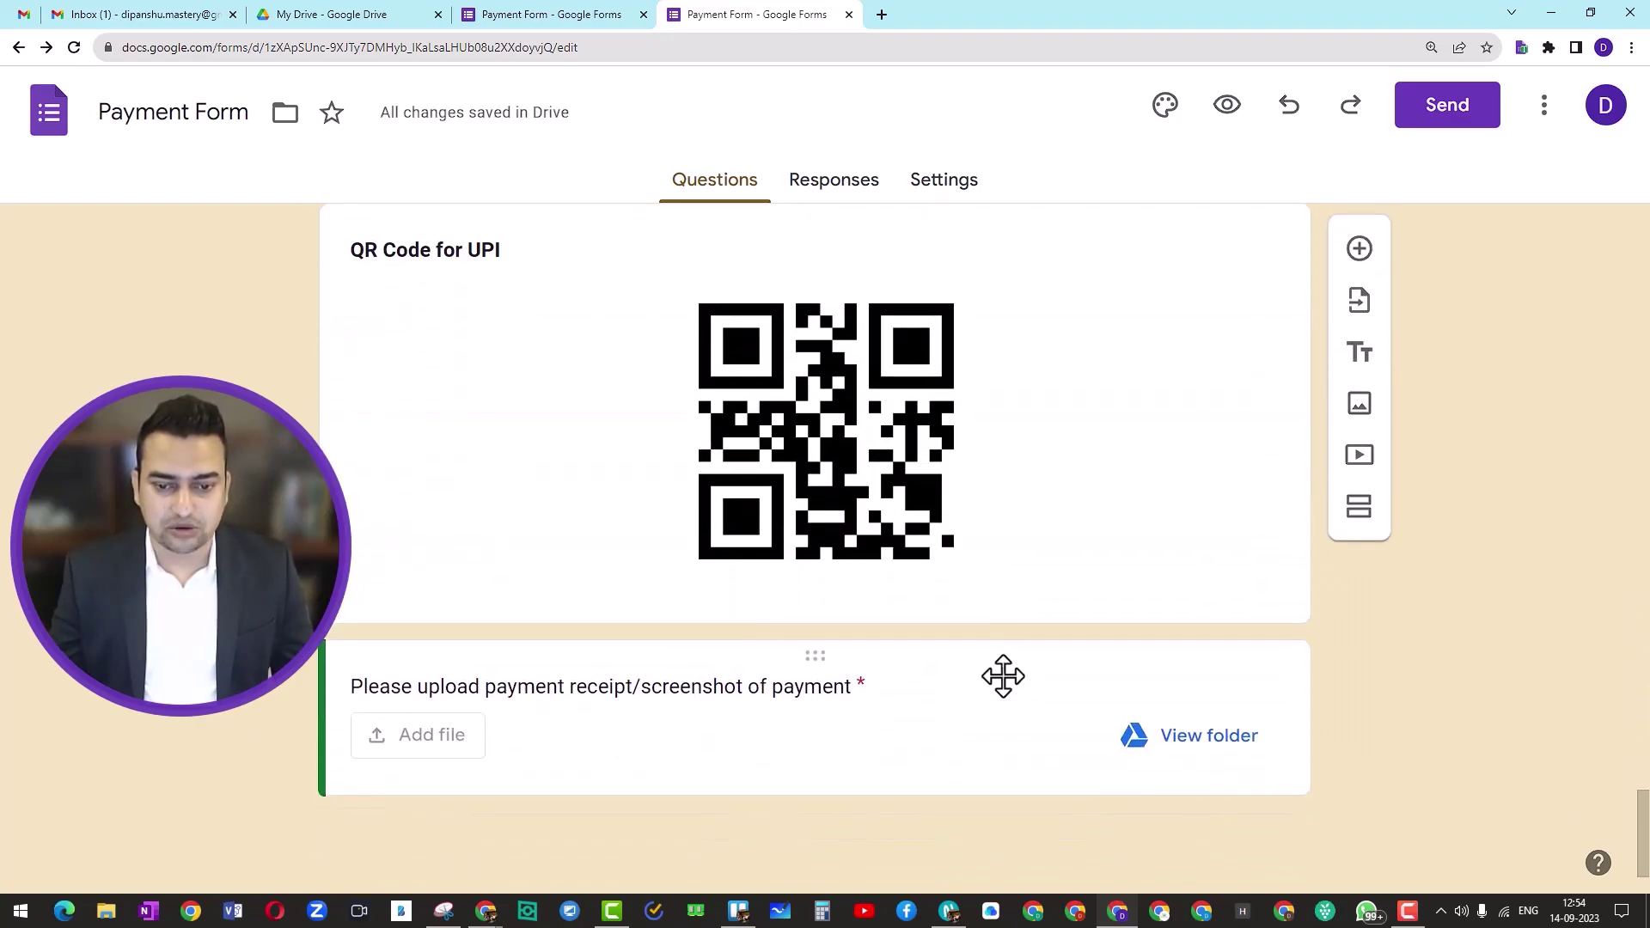
click(797, 726)
click(837, 679)
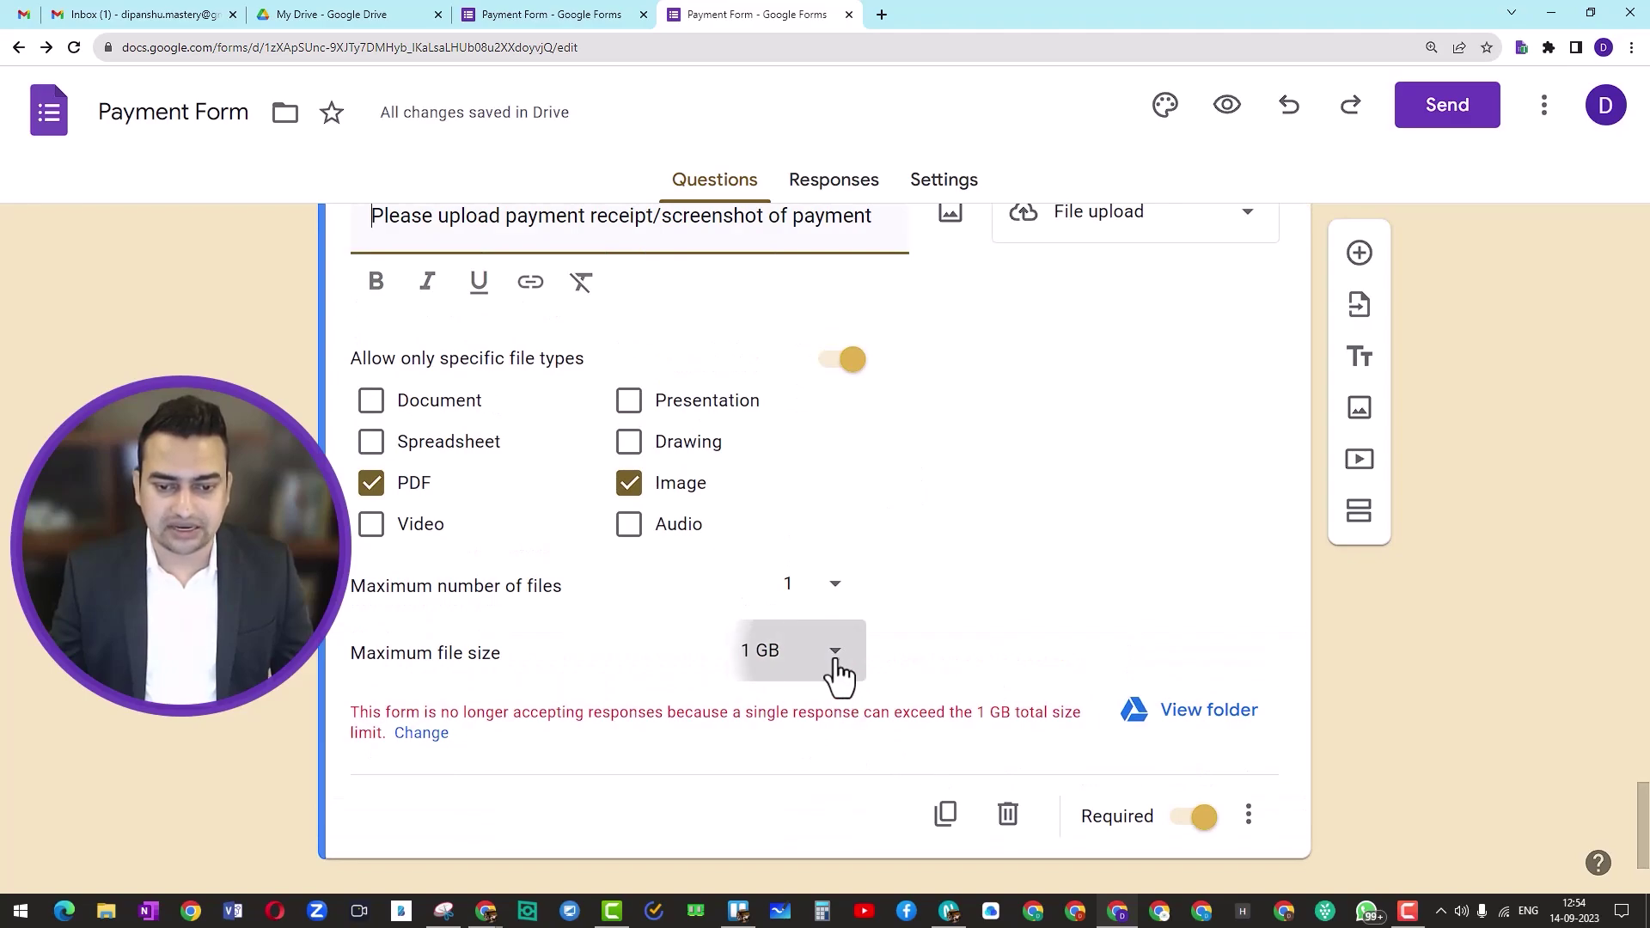
click(816, 550)
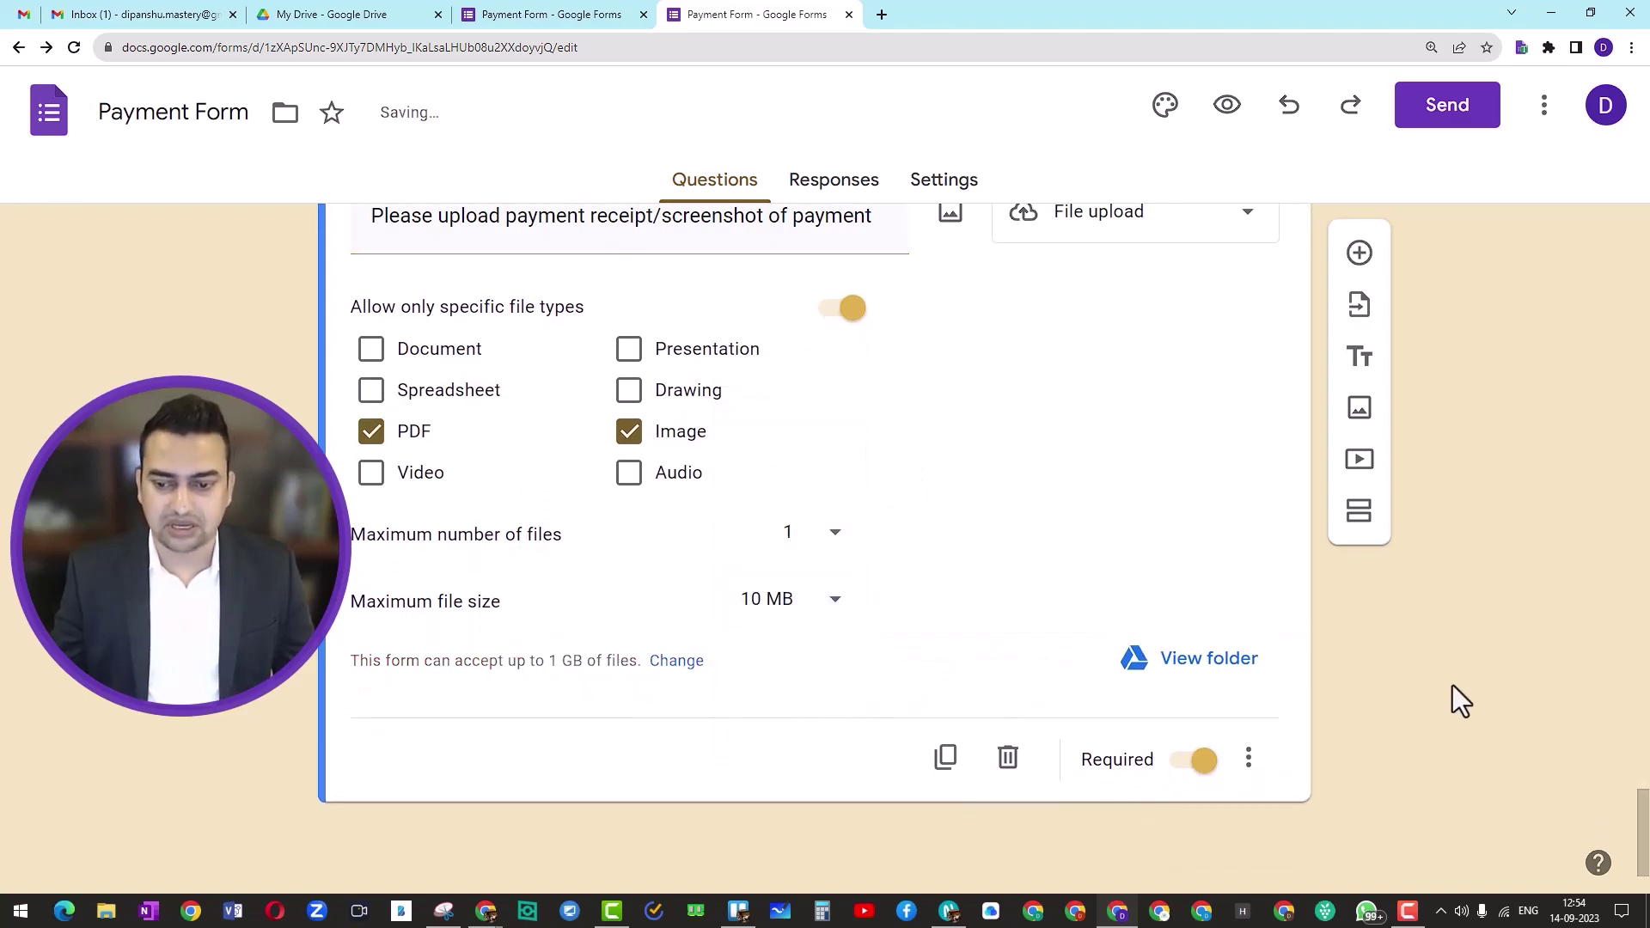
click(77, 49)
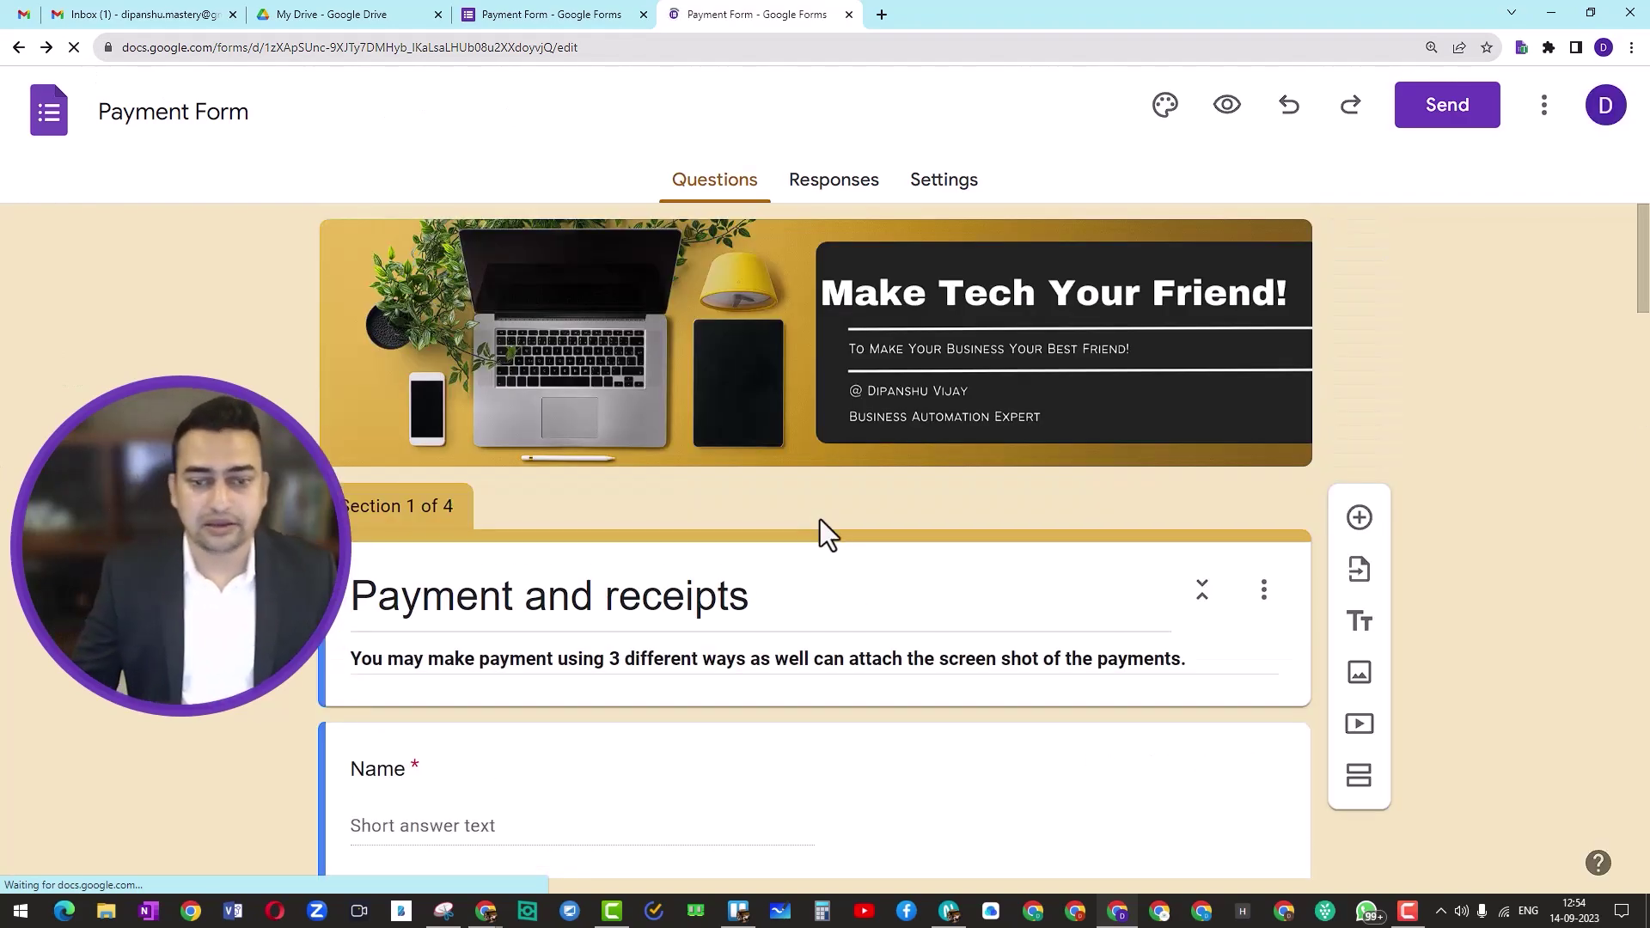
Step: Review the updated form and open its live respondent preview
scroll(819, 519, down, 3)
scroll(820, 519, down, 15)
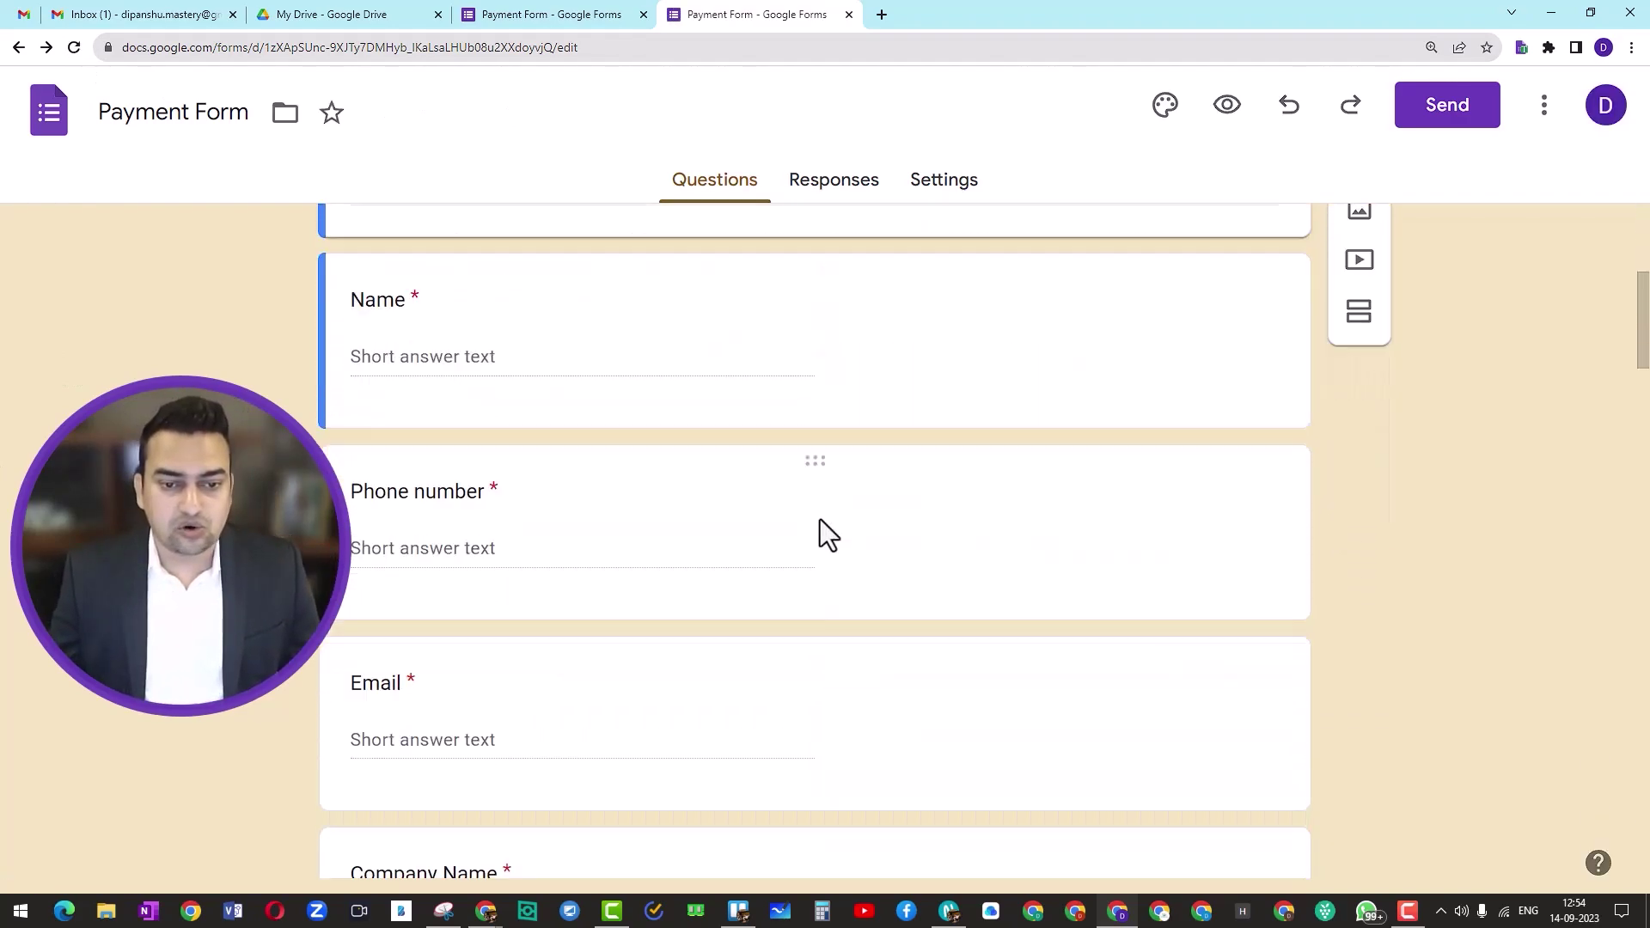
scroll(820, 519, down, 20)
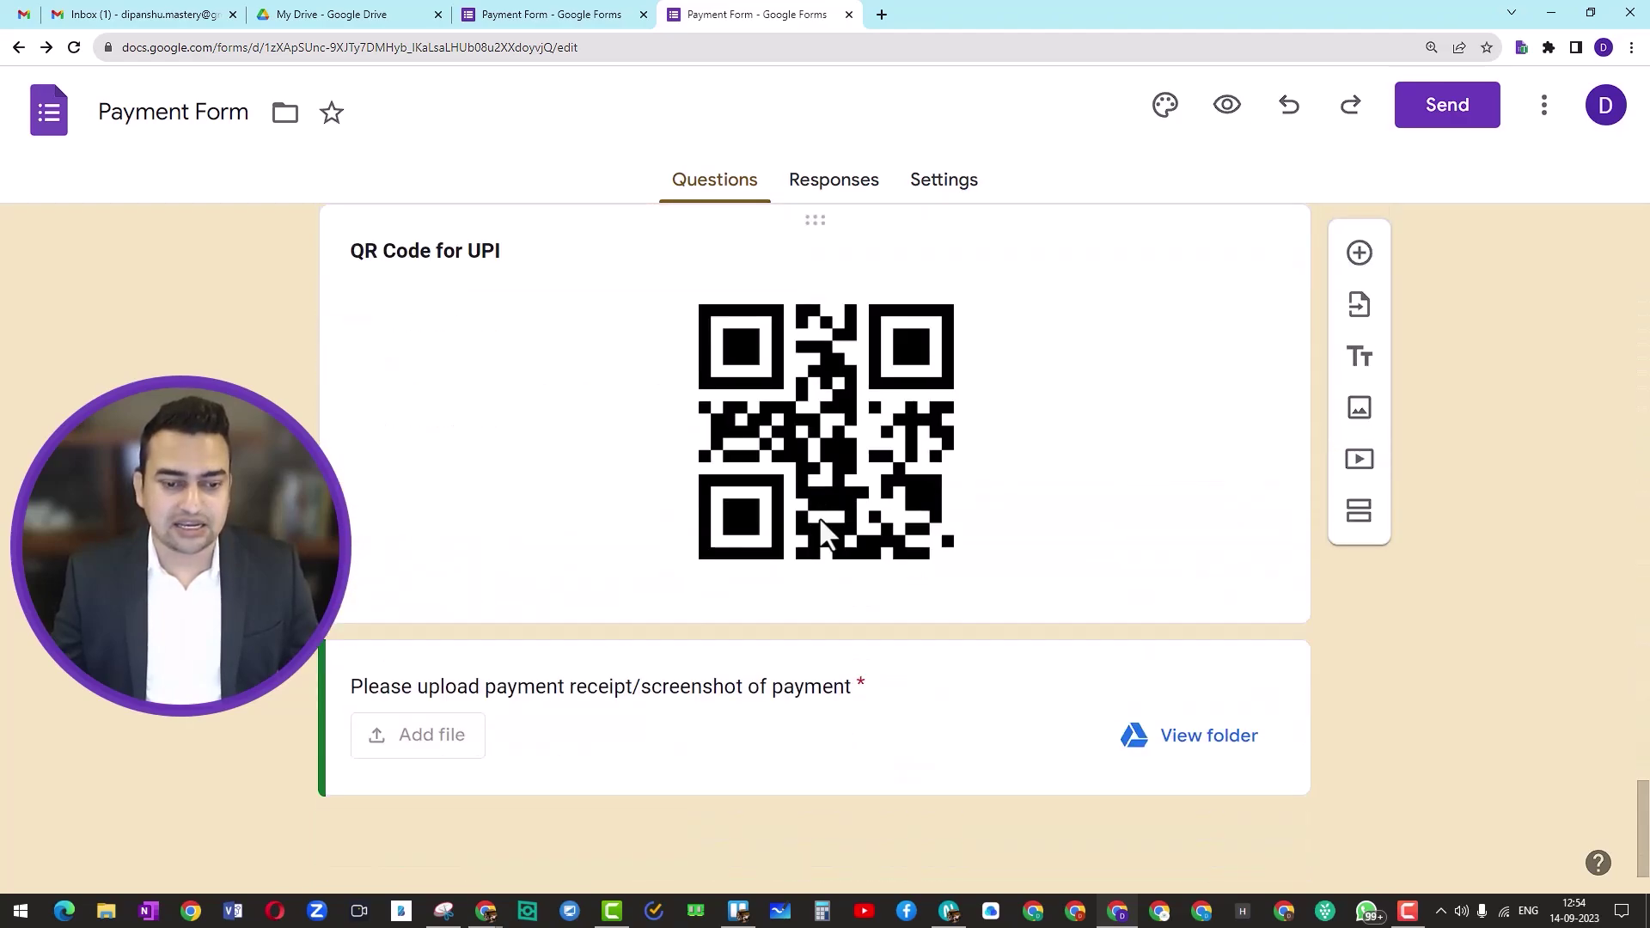
scroll(819, 523, up, 10)
scroll(818, 517, up, 4)
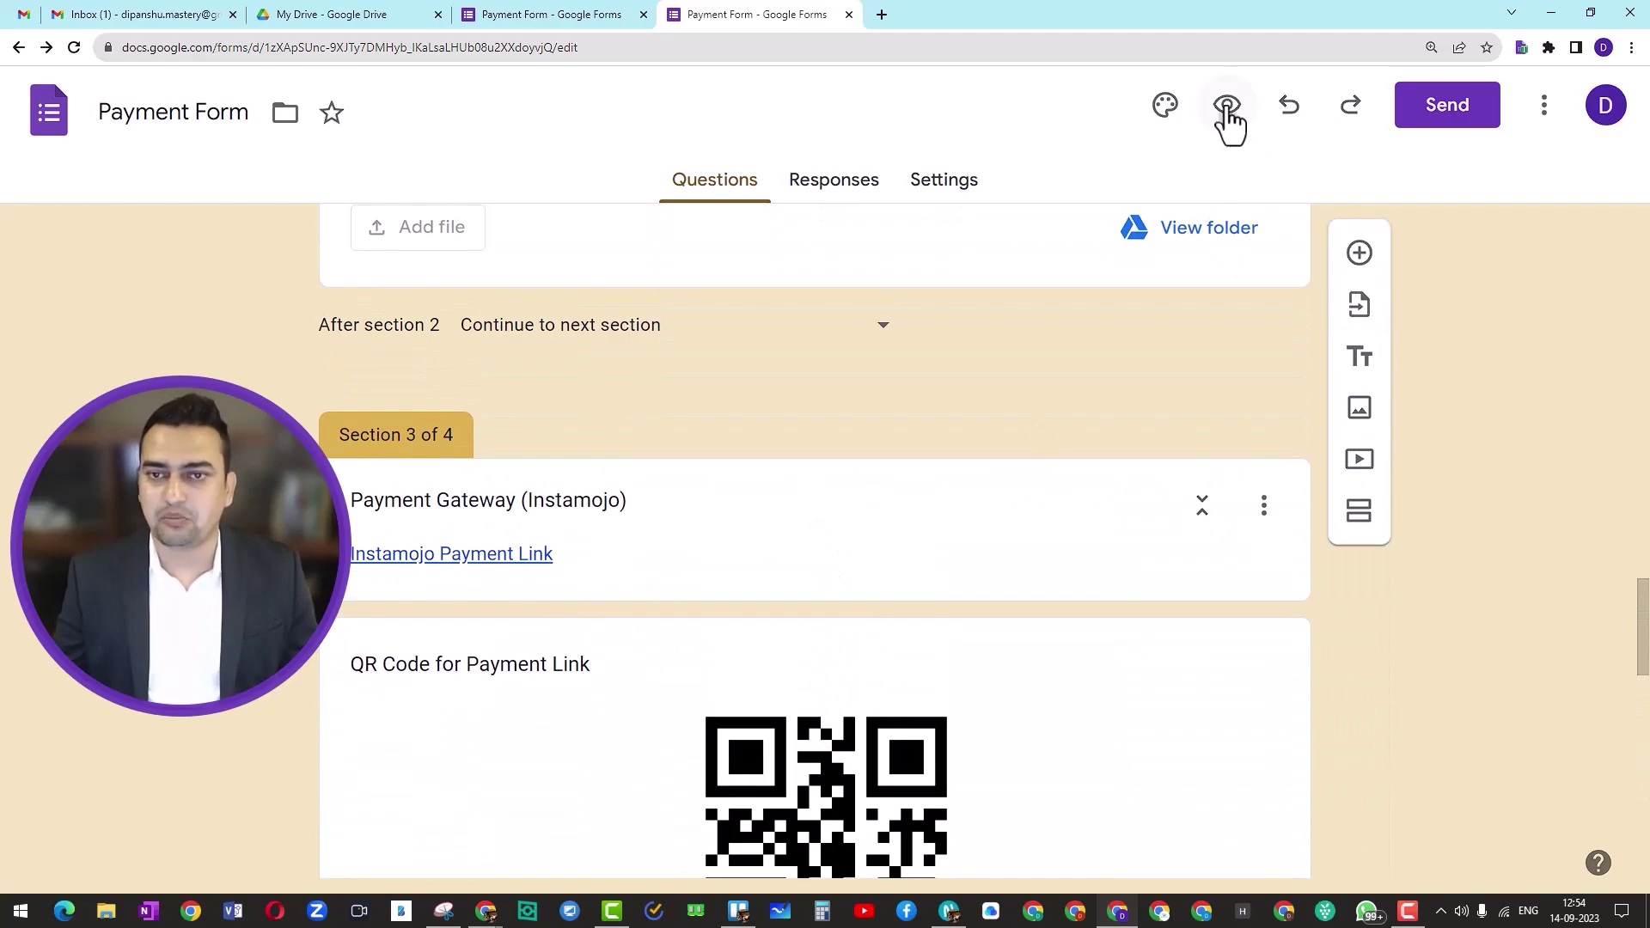
click(1231, 112)
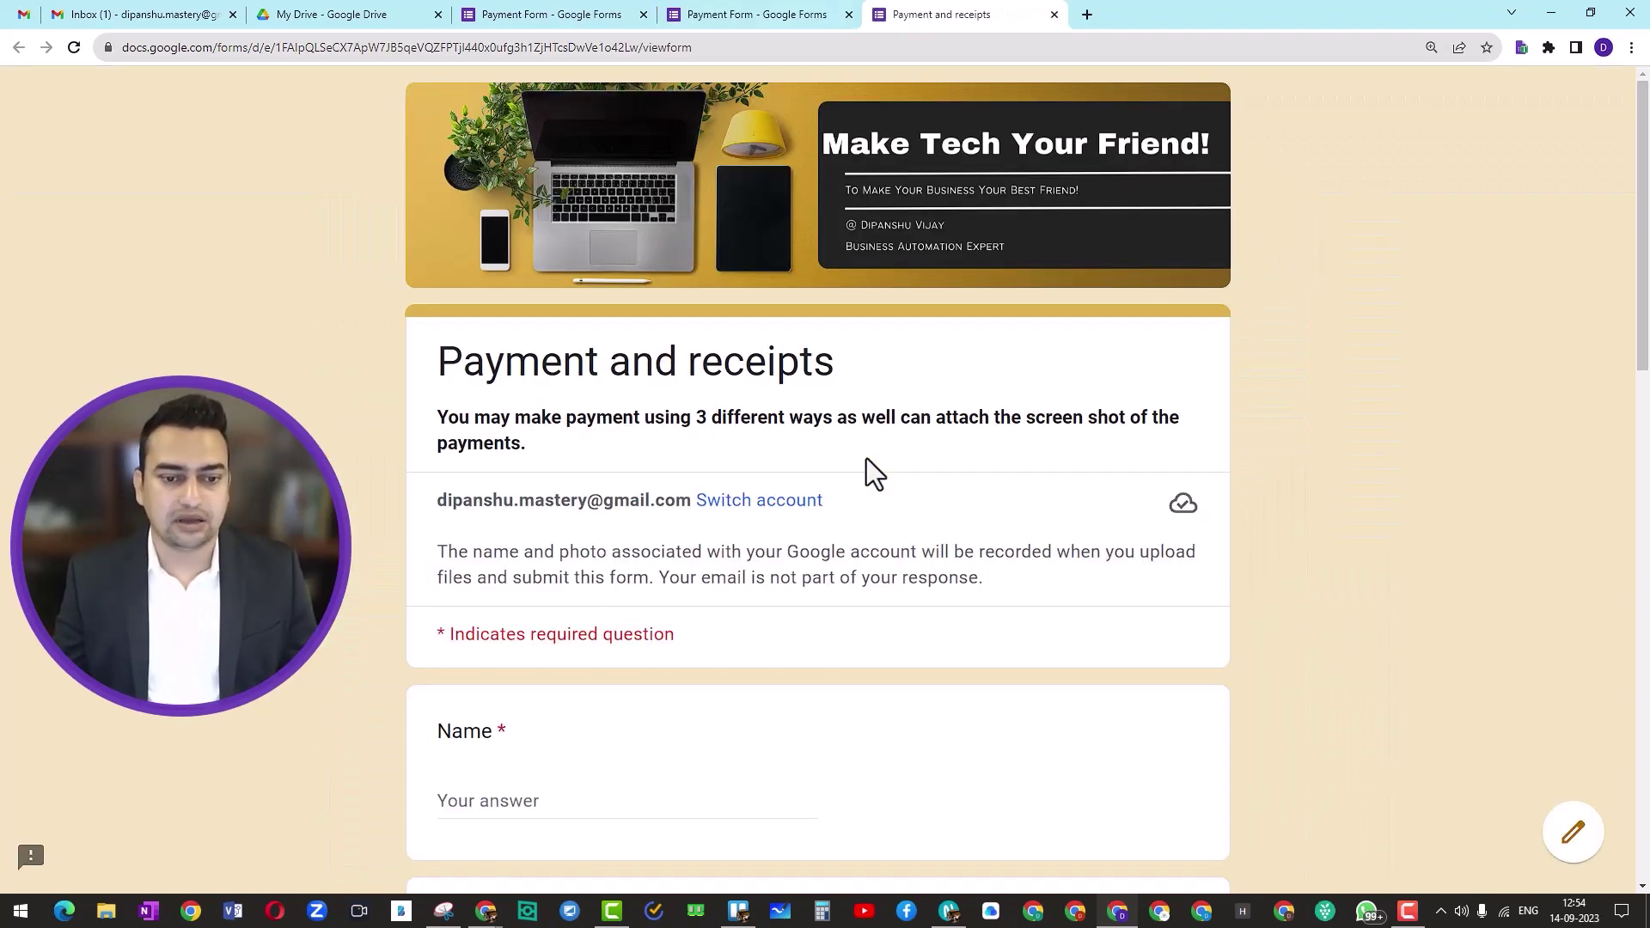
Step: Fill the Name, Phone number, Email and Company Name answers with placeholder test text
scroll(862, 464, down, 6)
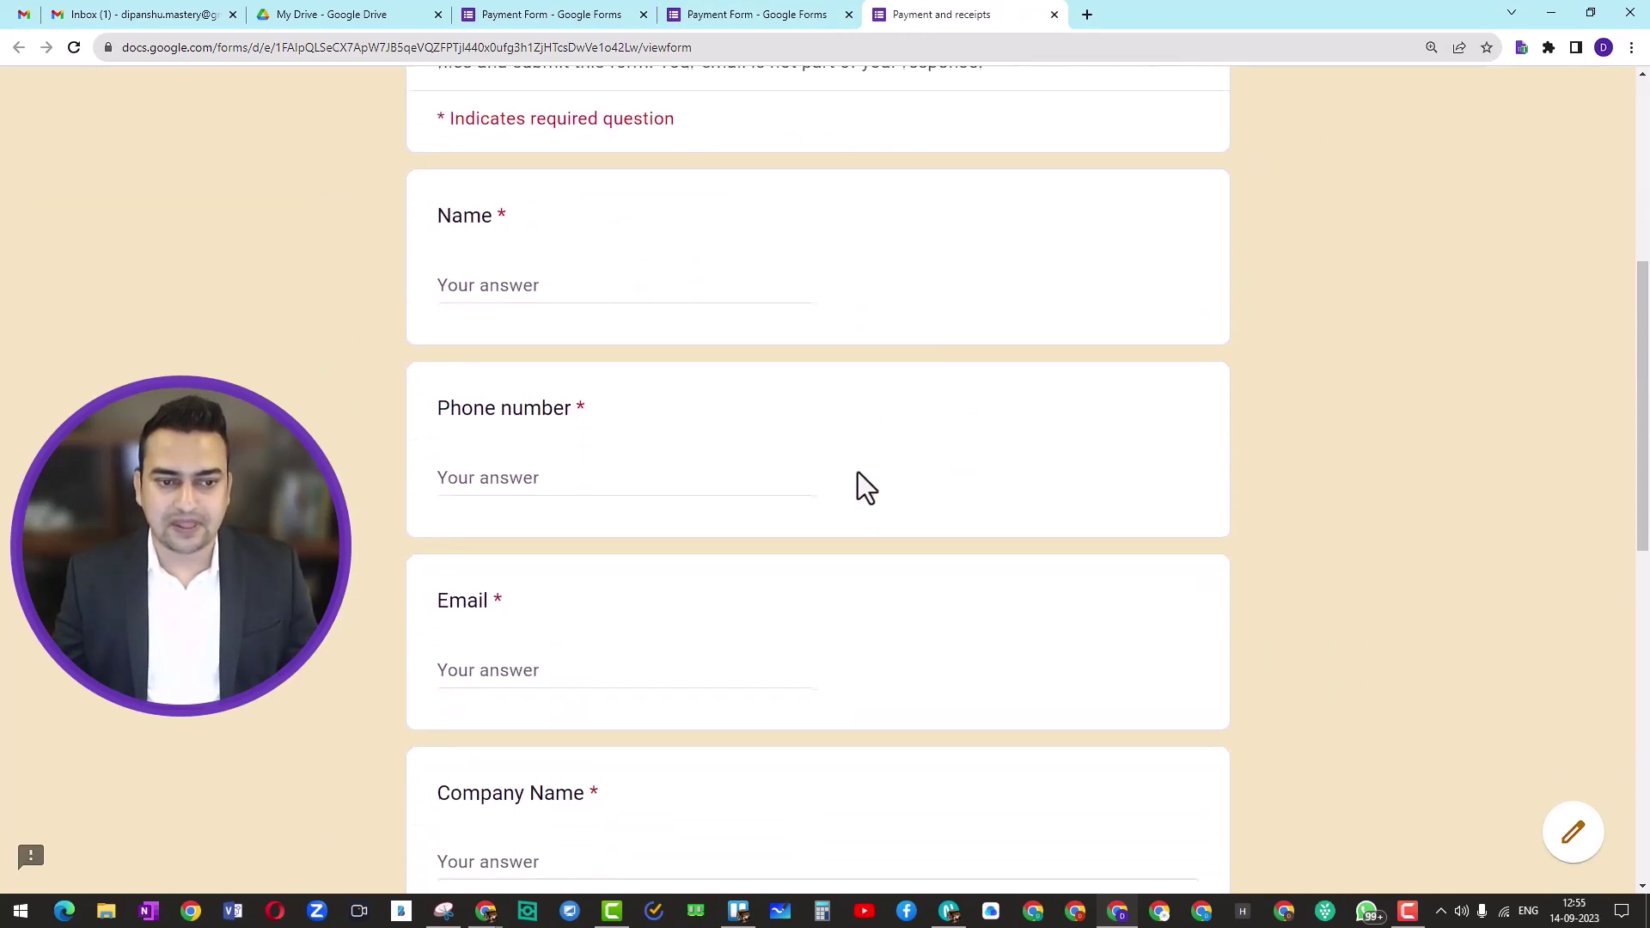
click(507, 293)
scroll(580, 396, down, 2)
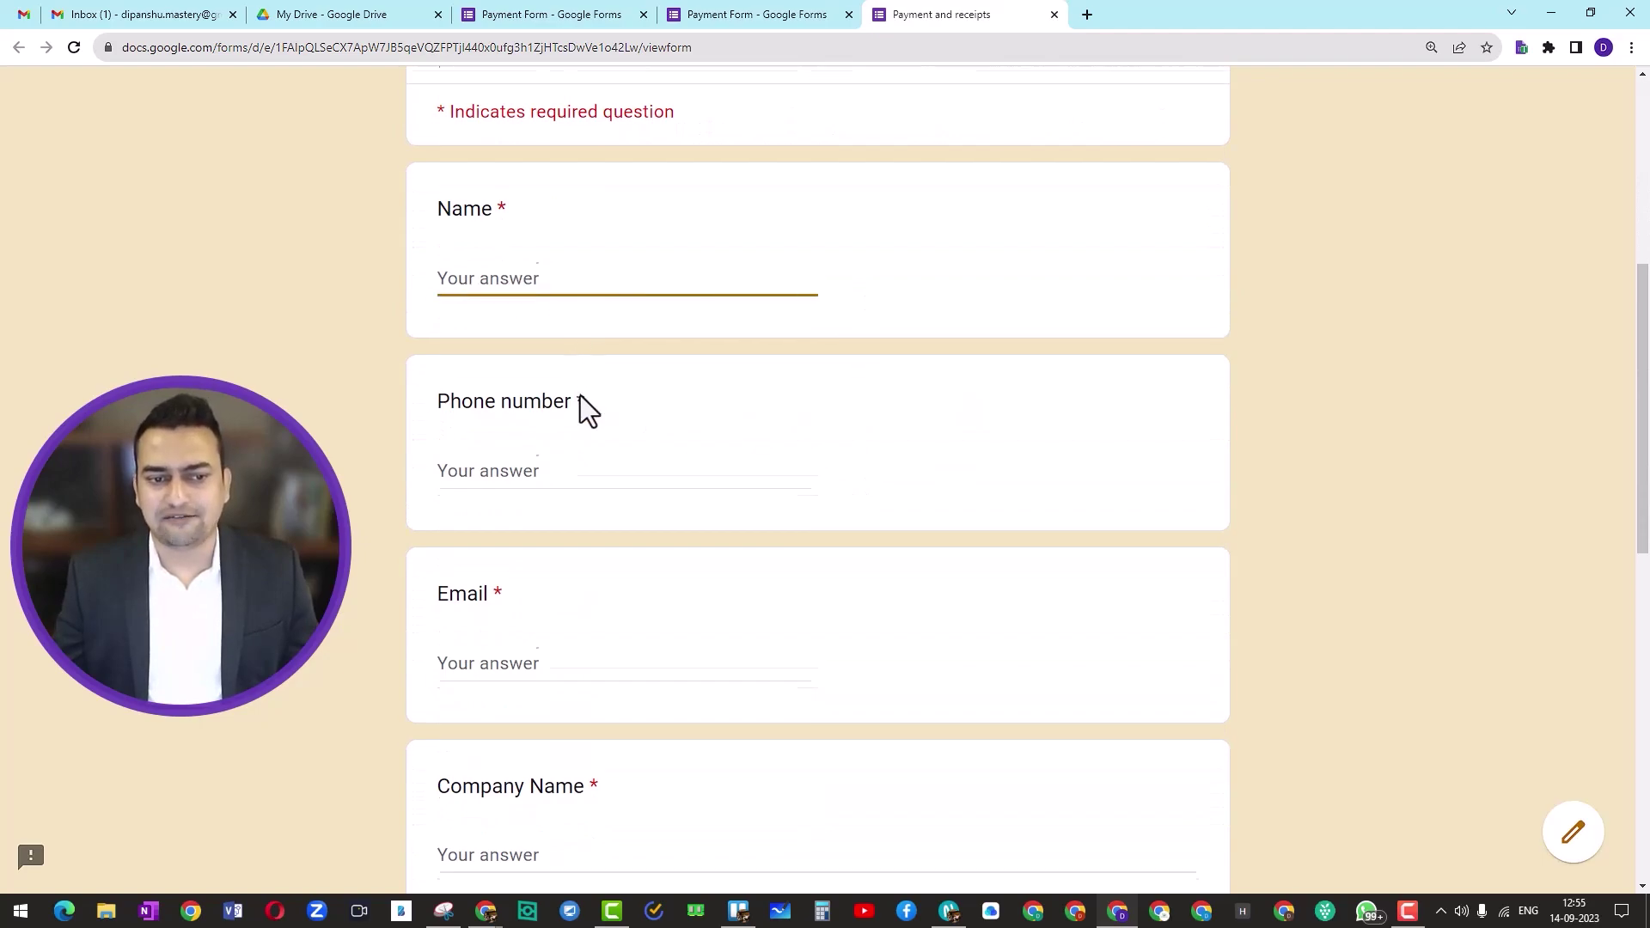
scroll(580, 395, up, 1)
text(dw)
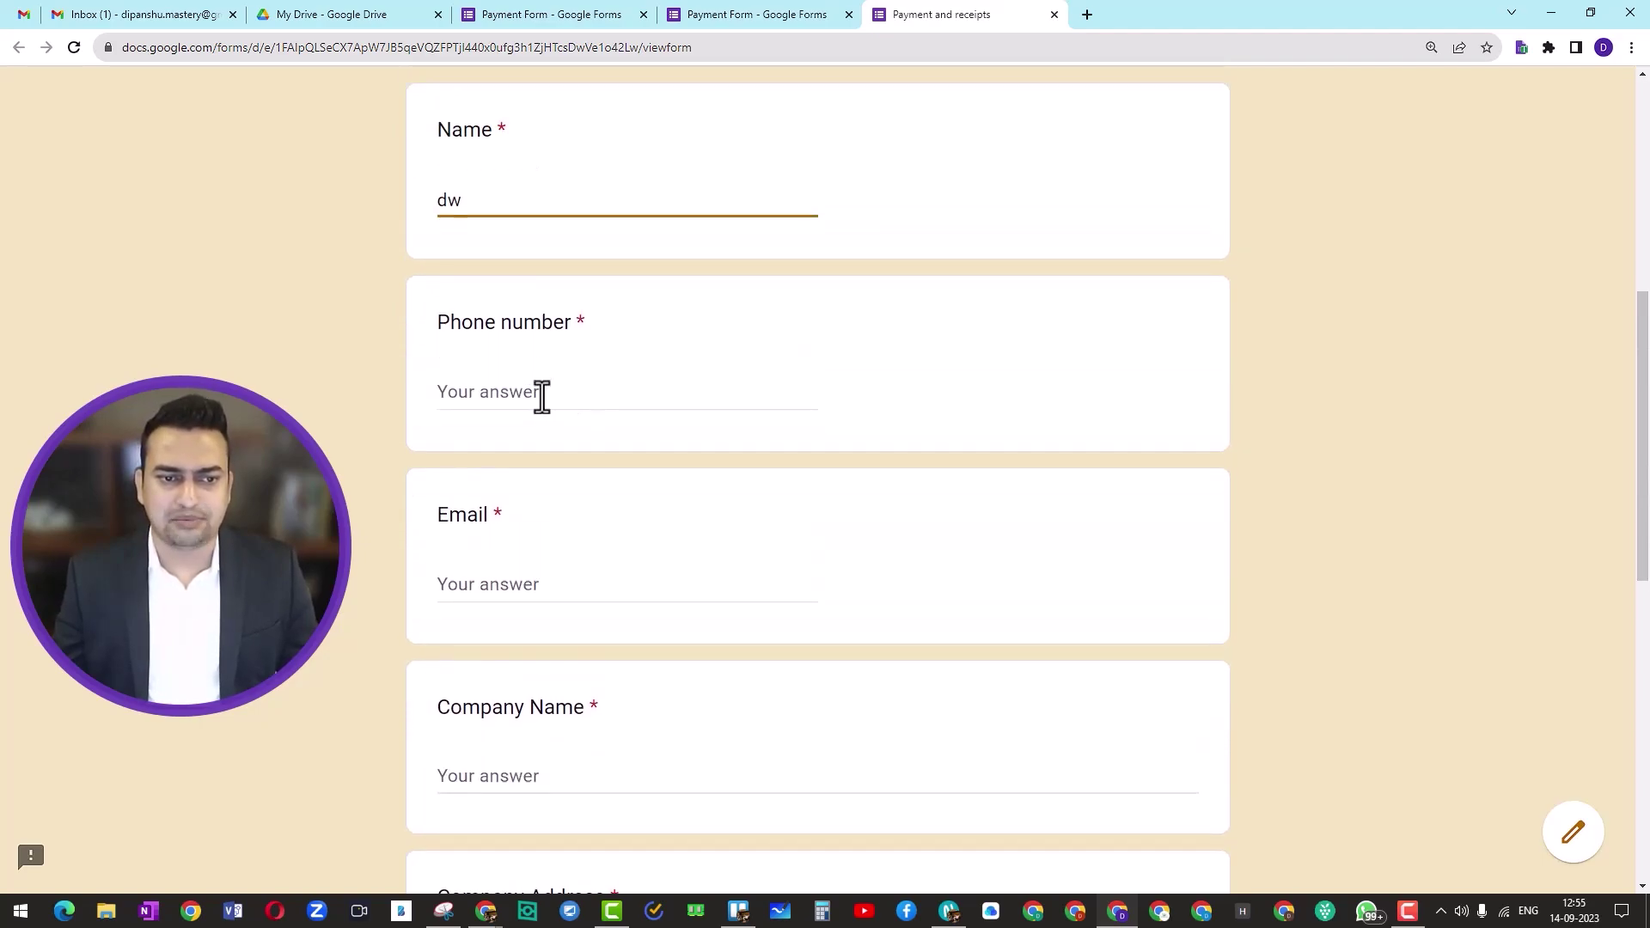
click(586, 397)
text(wdwd)
scroll(550, 429, down, 2)
click(527, 421)
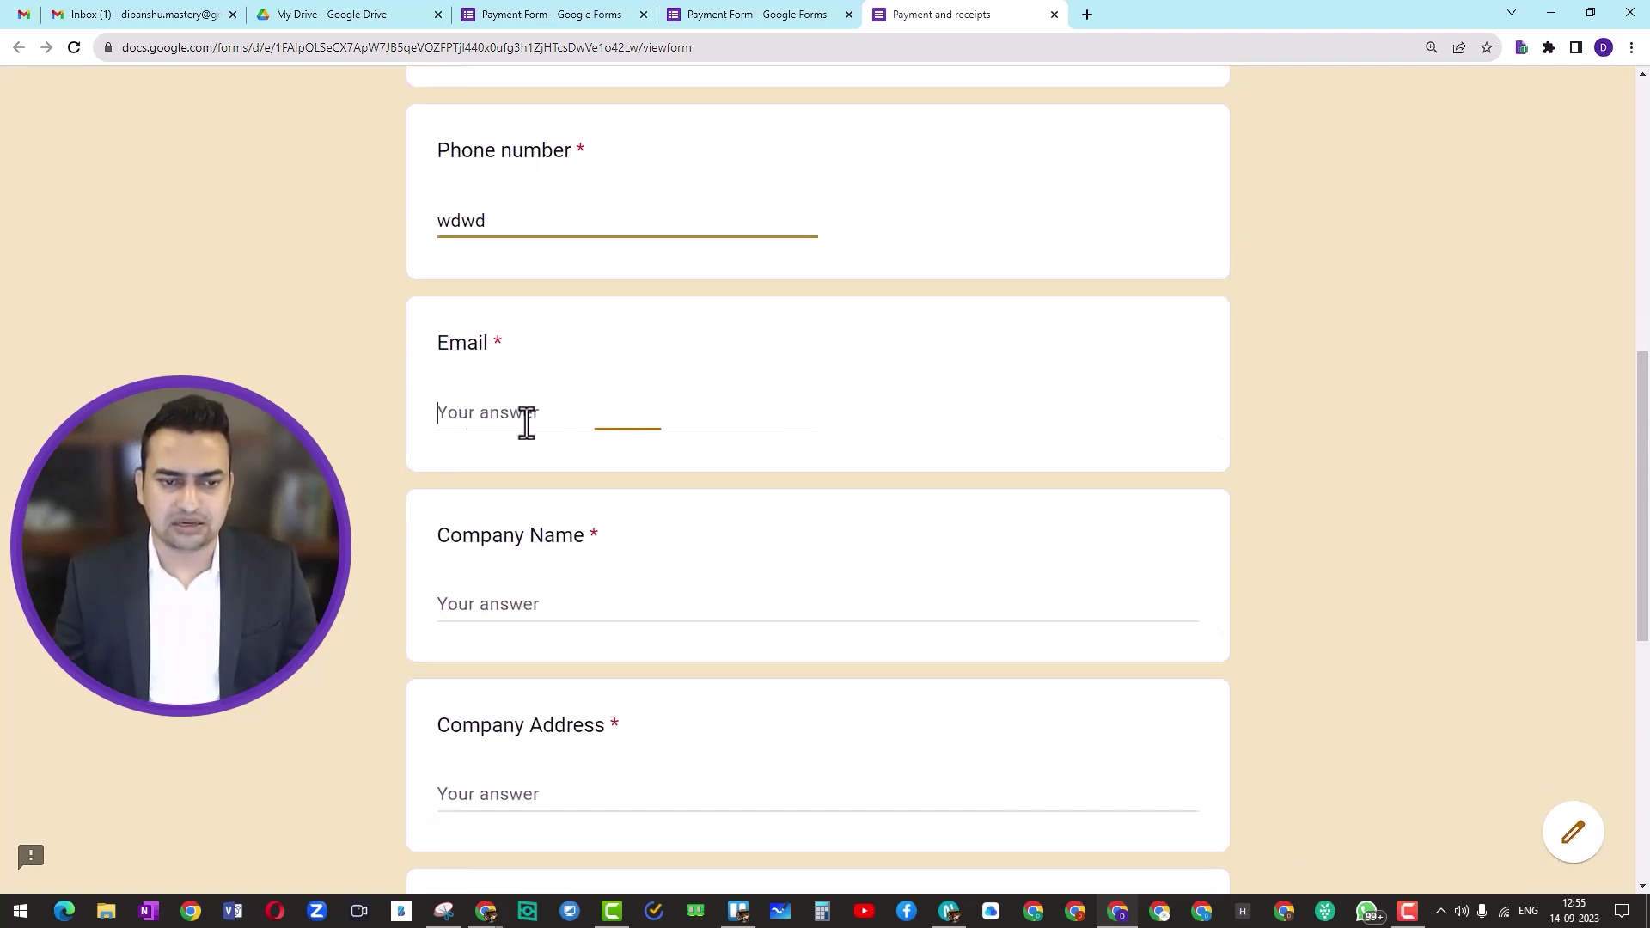
text(wdw)
scroll(585, 461, down, 2)
key(Tab)
text(fwffw)
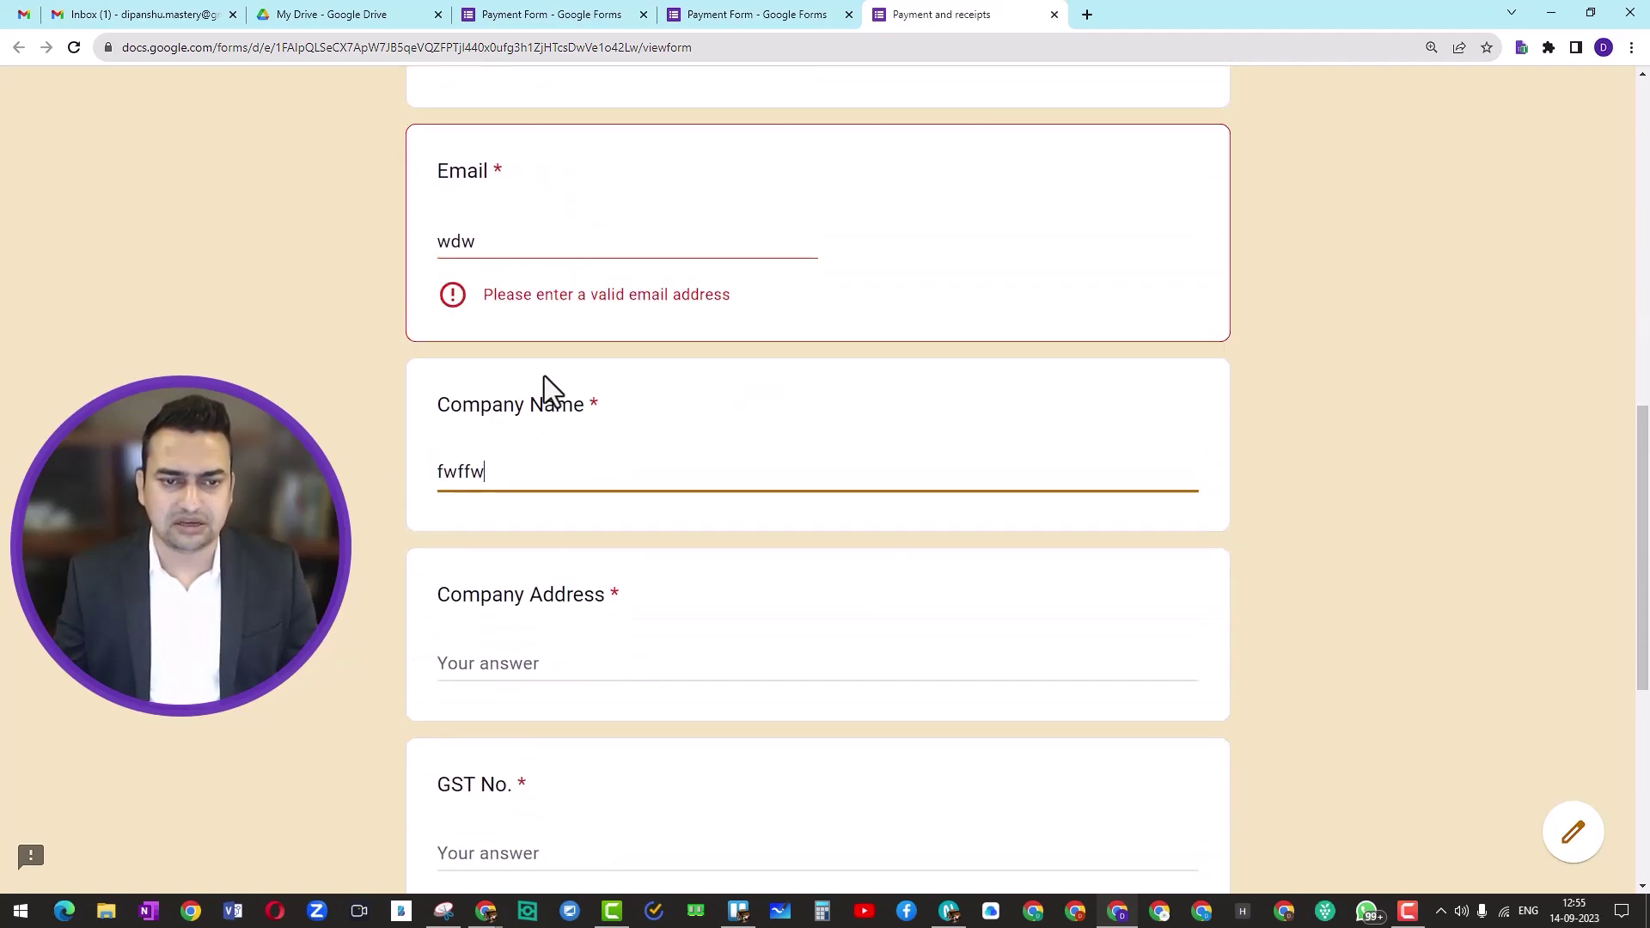
Step: Replace the invalid Email with a valid address and fill Company Address and GST No
click(558, 245)
key(ctrl+a)
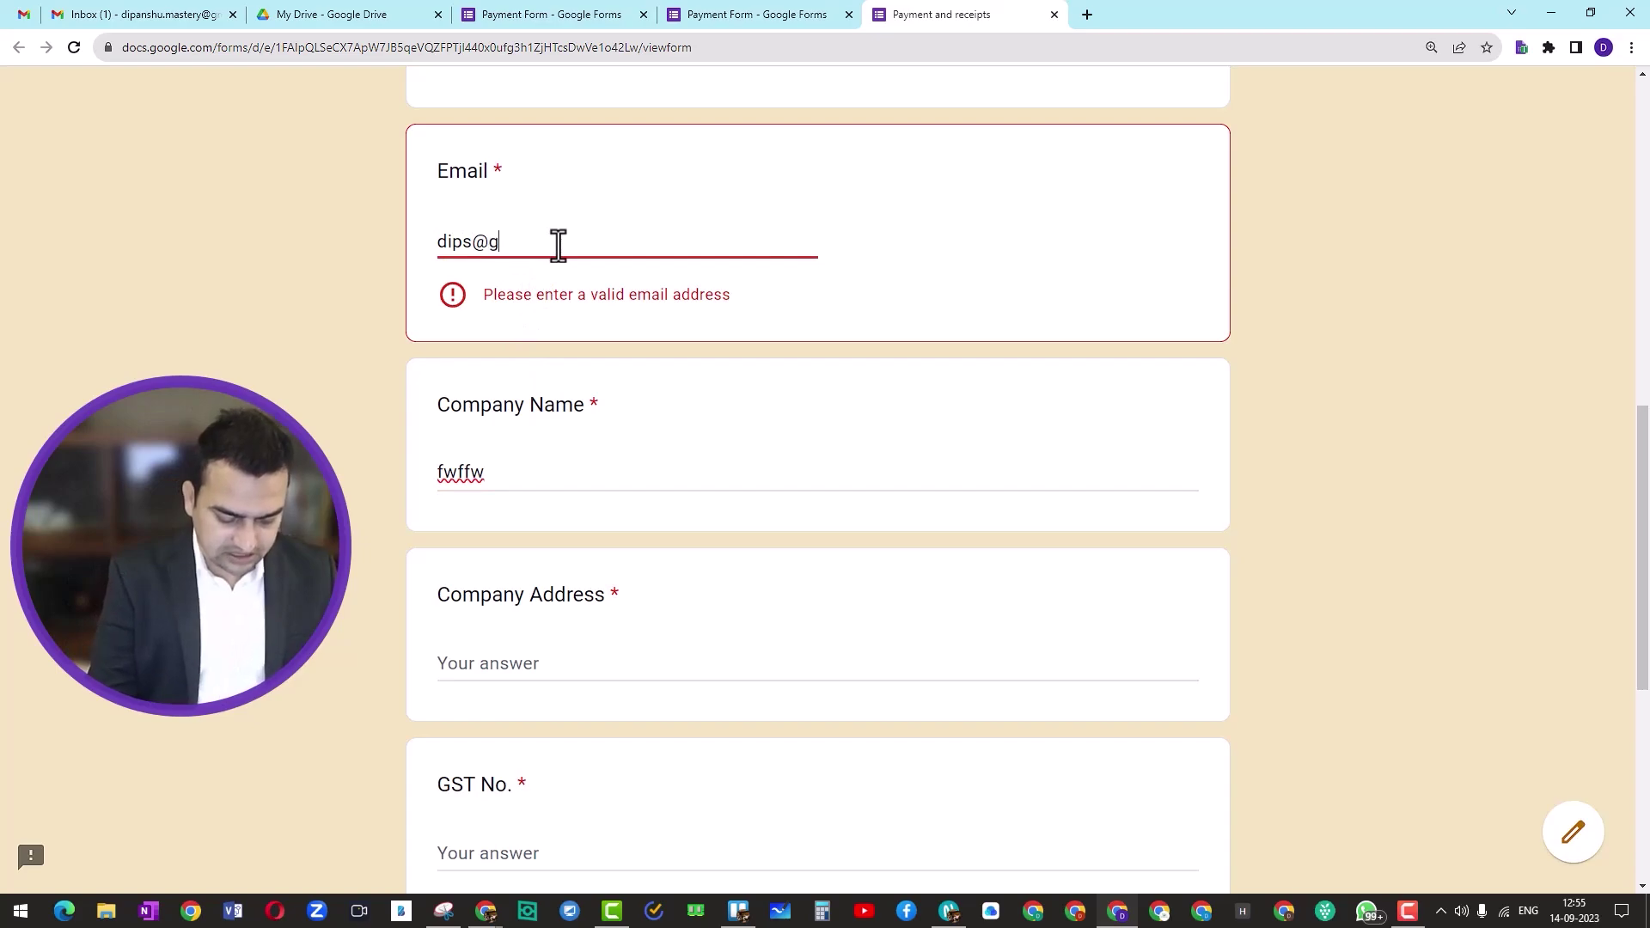
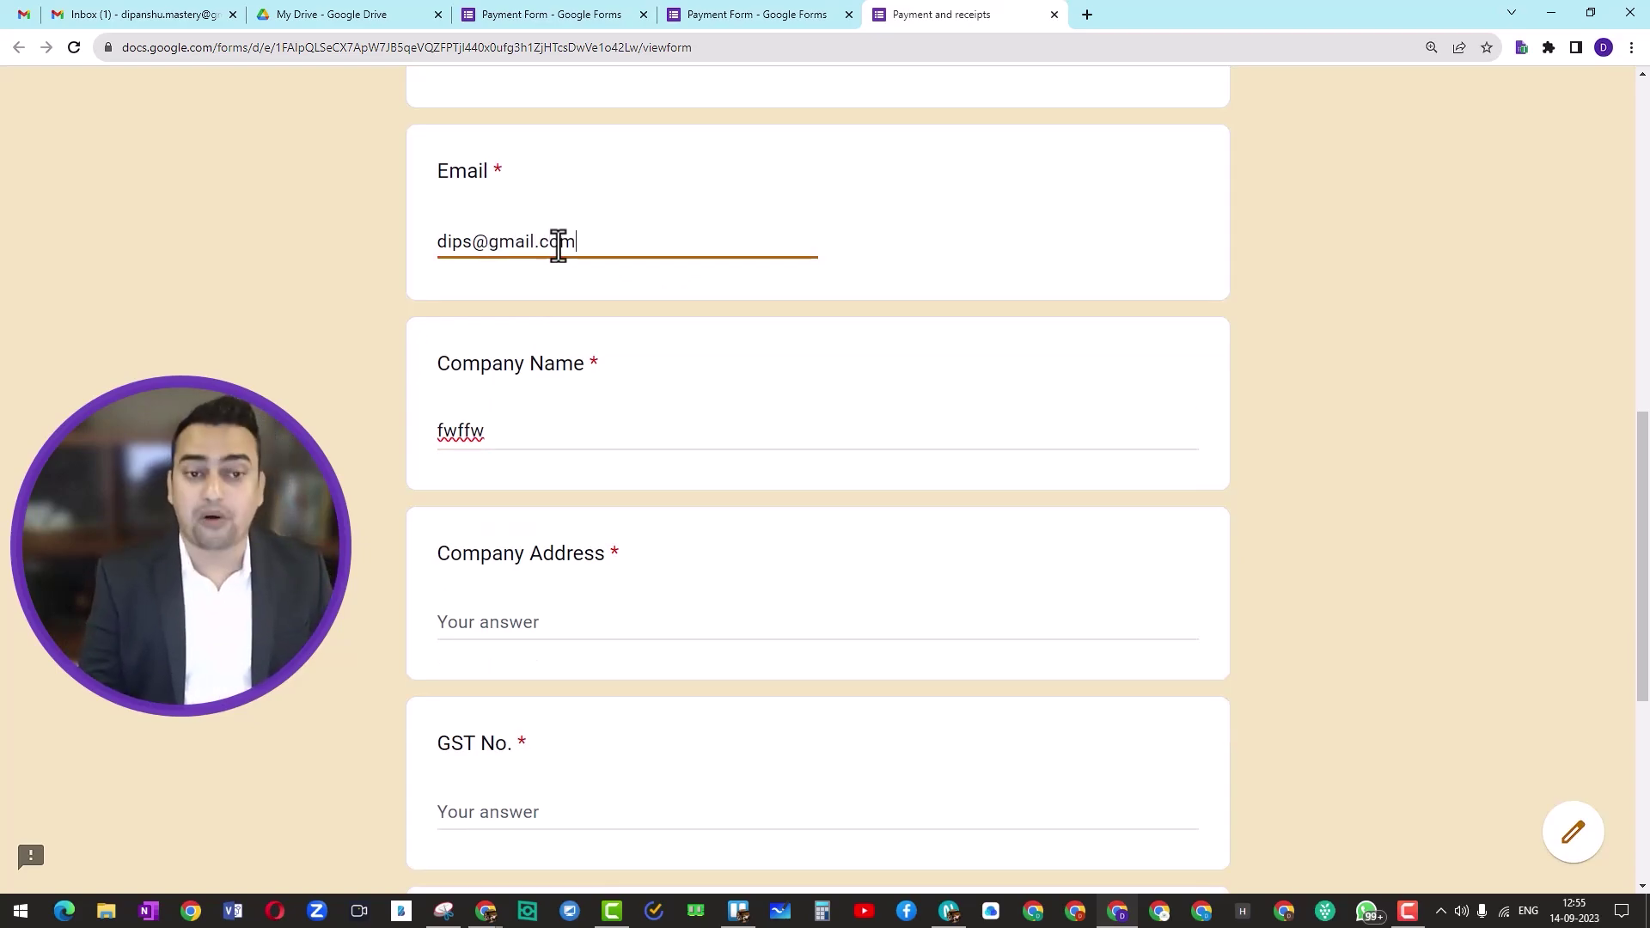
scroll(567, 269, down, 4)
click(550, 283)
text(ewfwfwef)
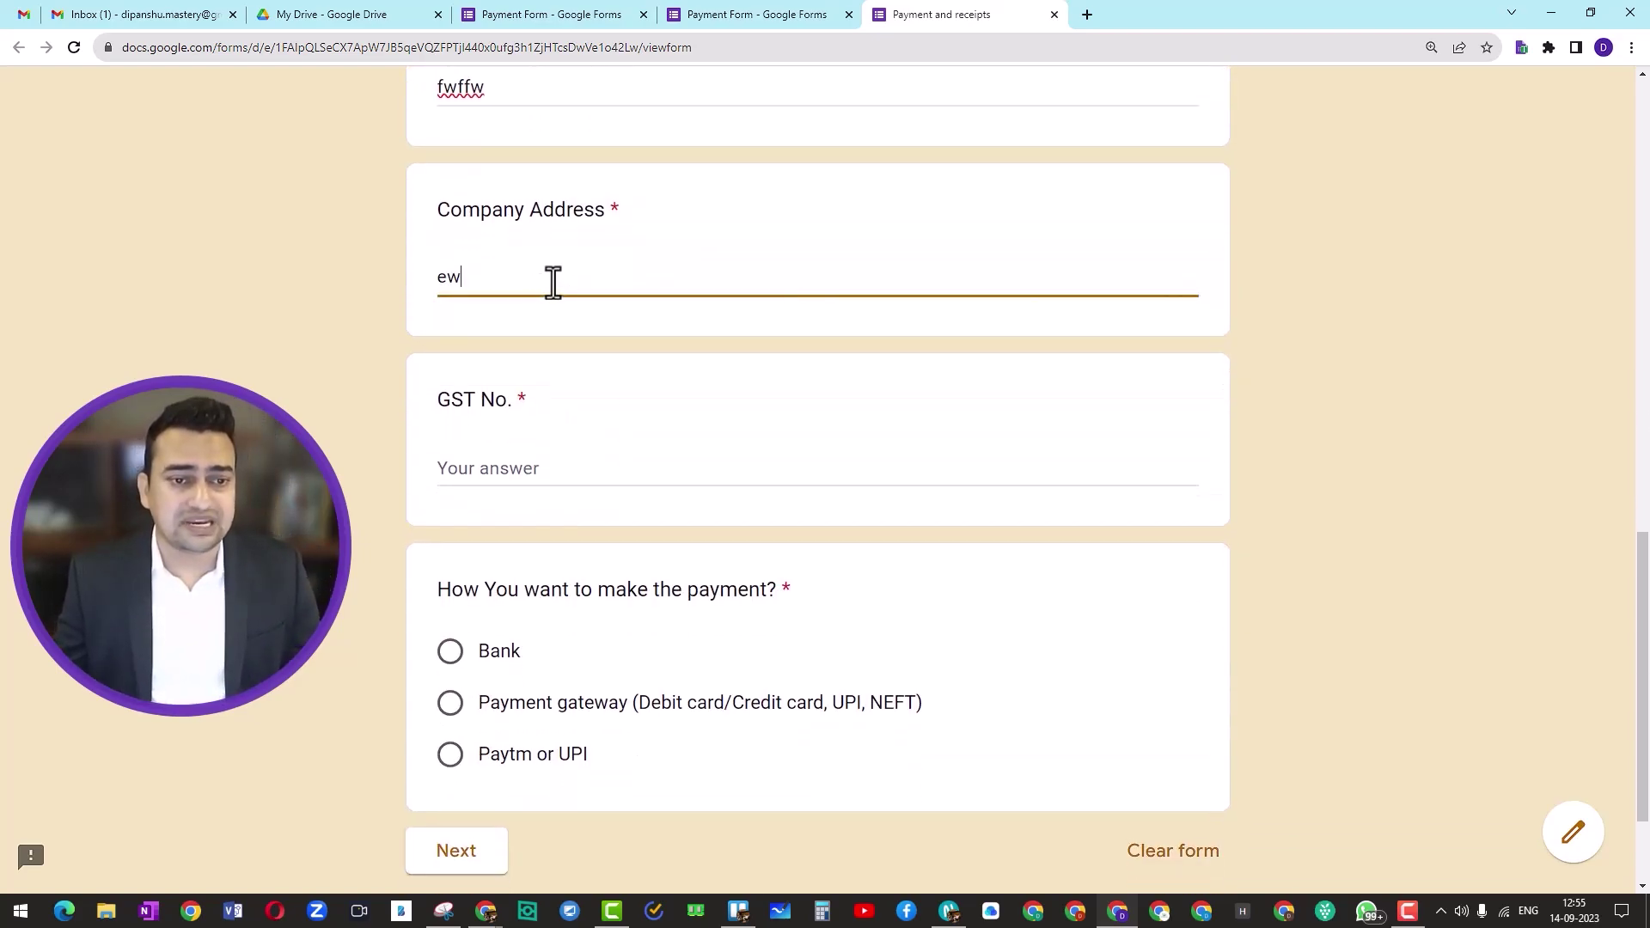
click(501, 456)
text(egfregegreg)
Step: Choose Bank as the payment method and continue to the Bank Payments section
scroll(516, 464, down, 2)
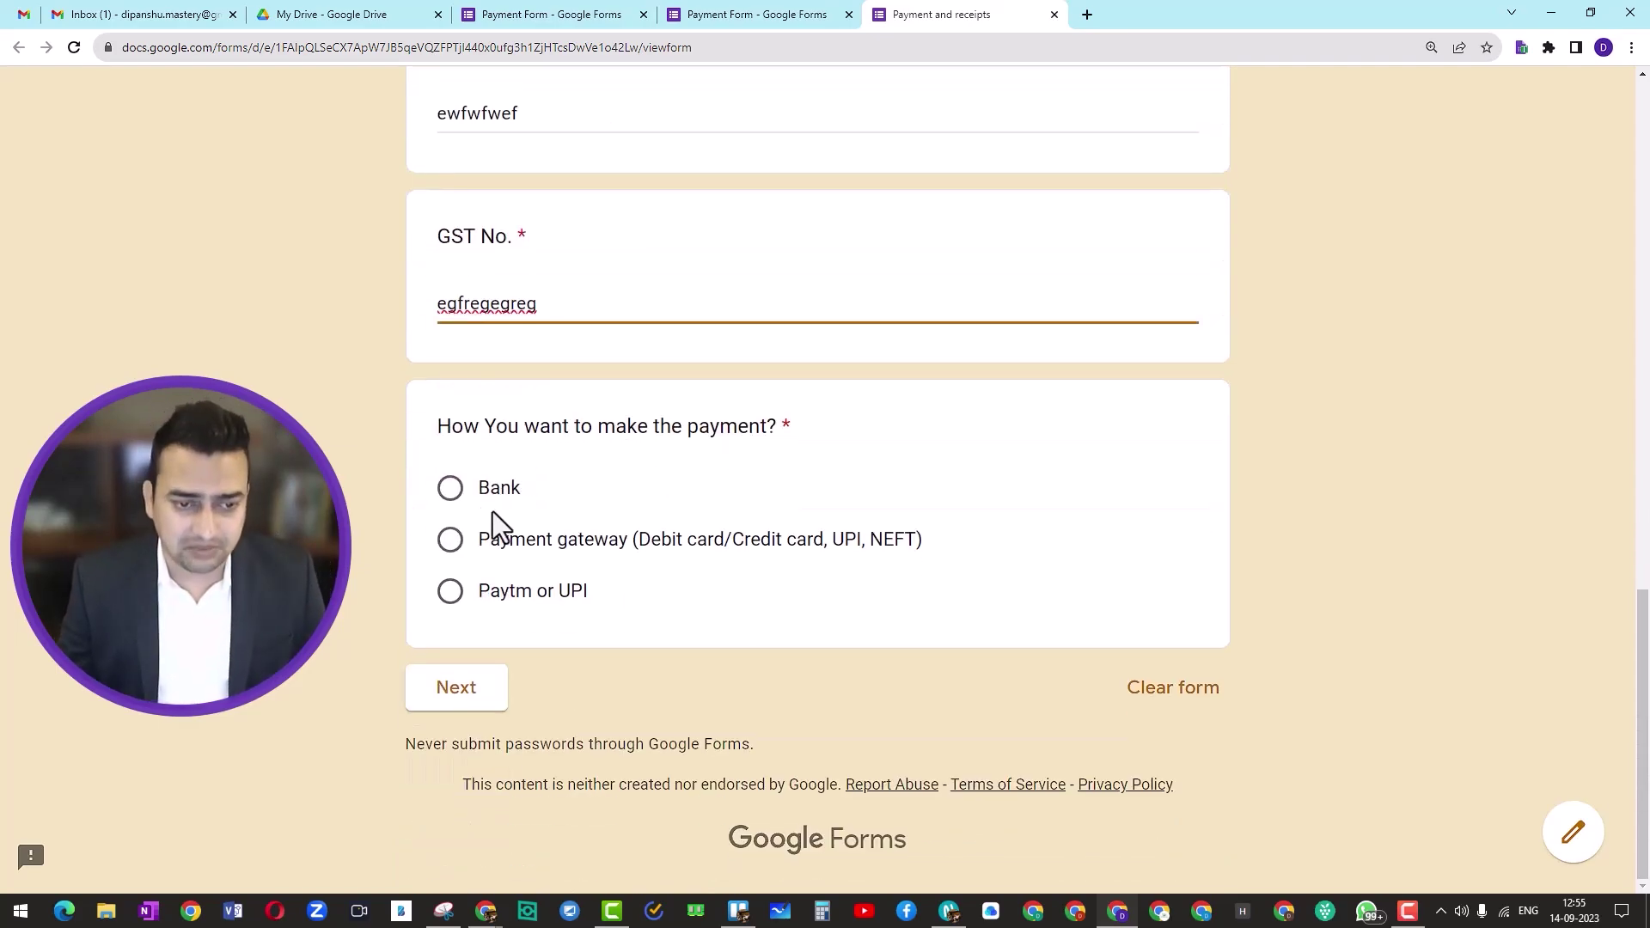
click(452, 494)
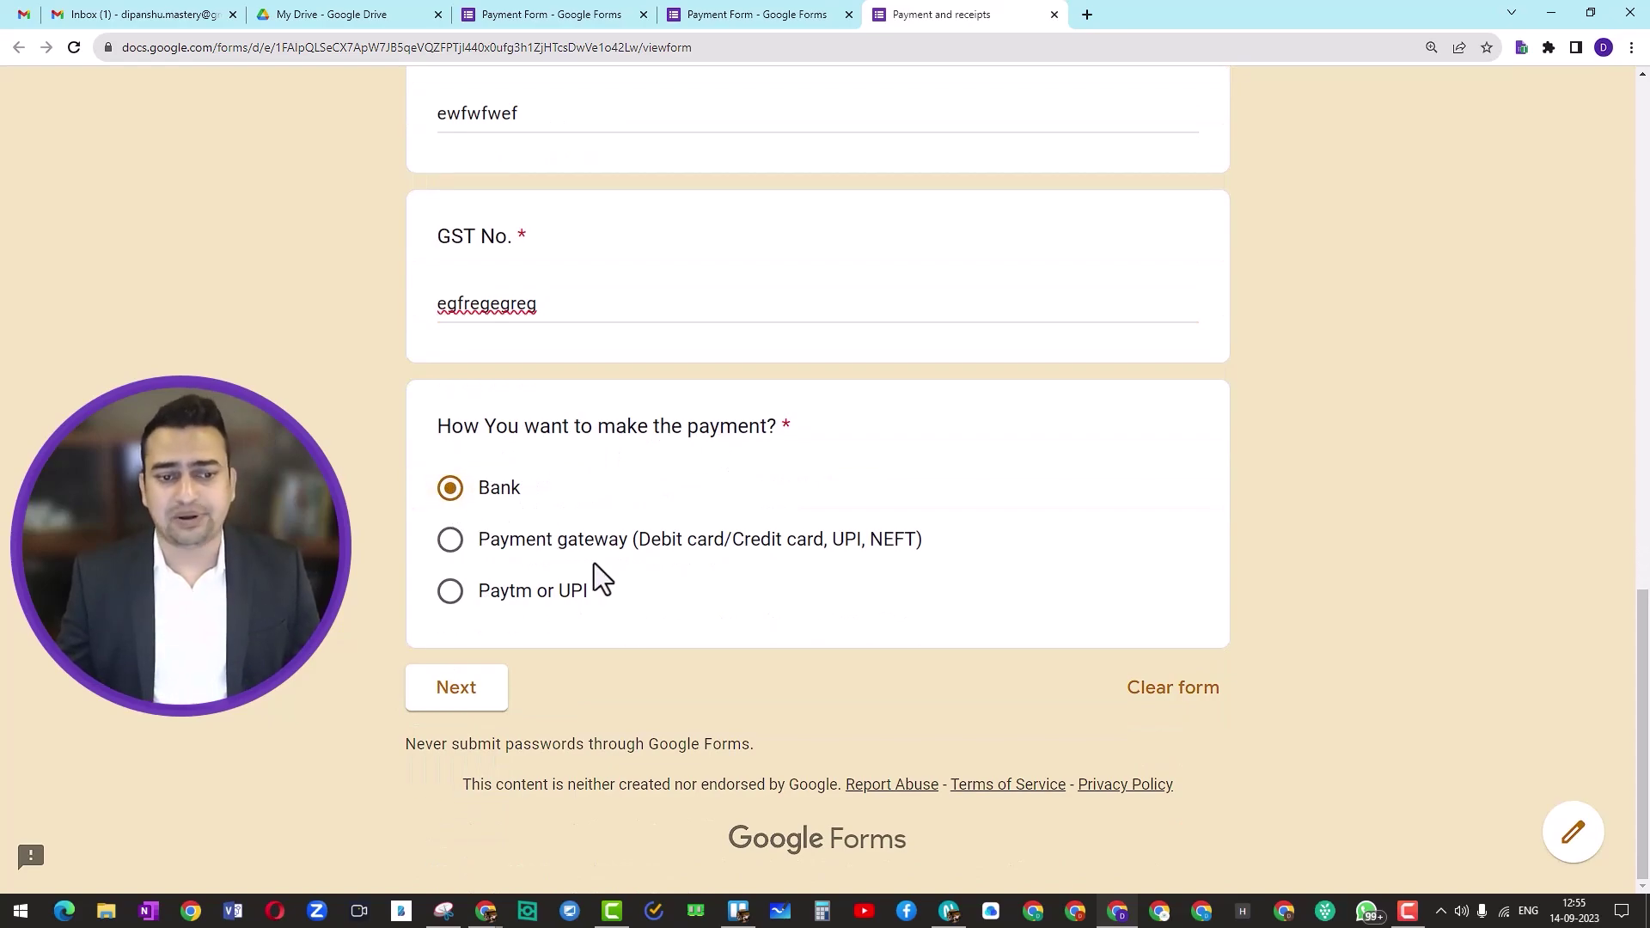
click(462, 692)
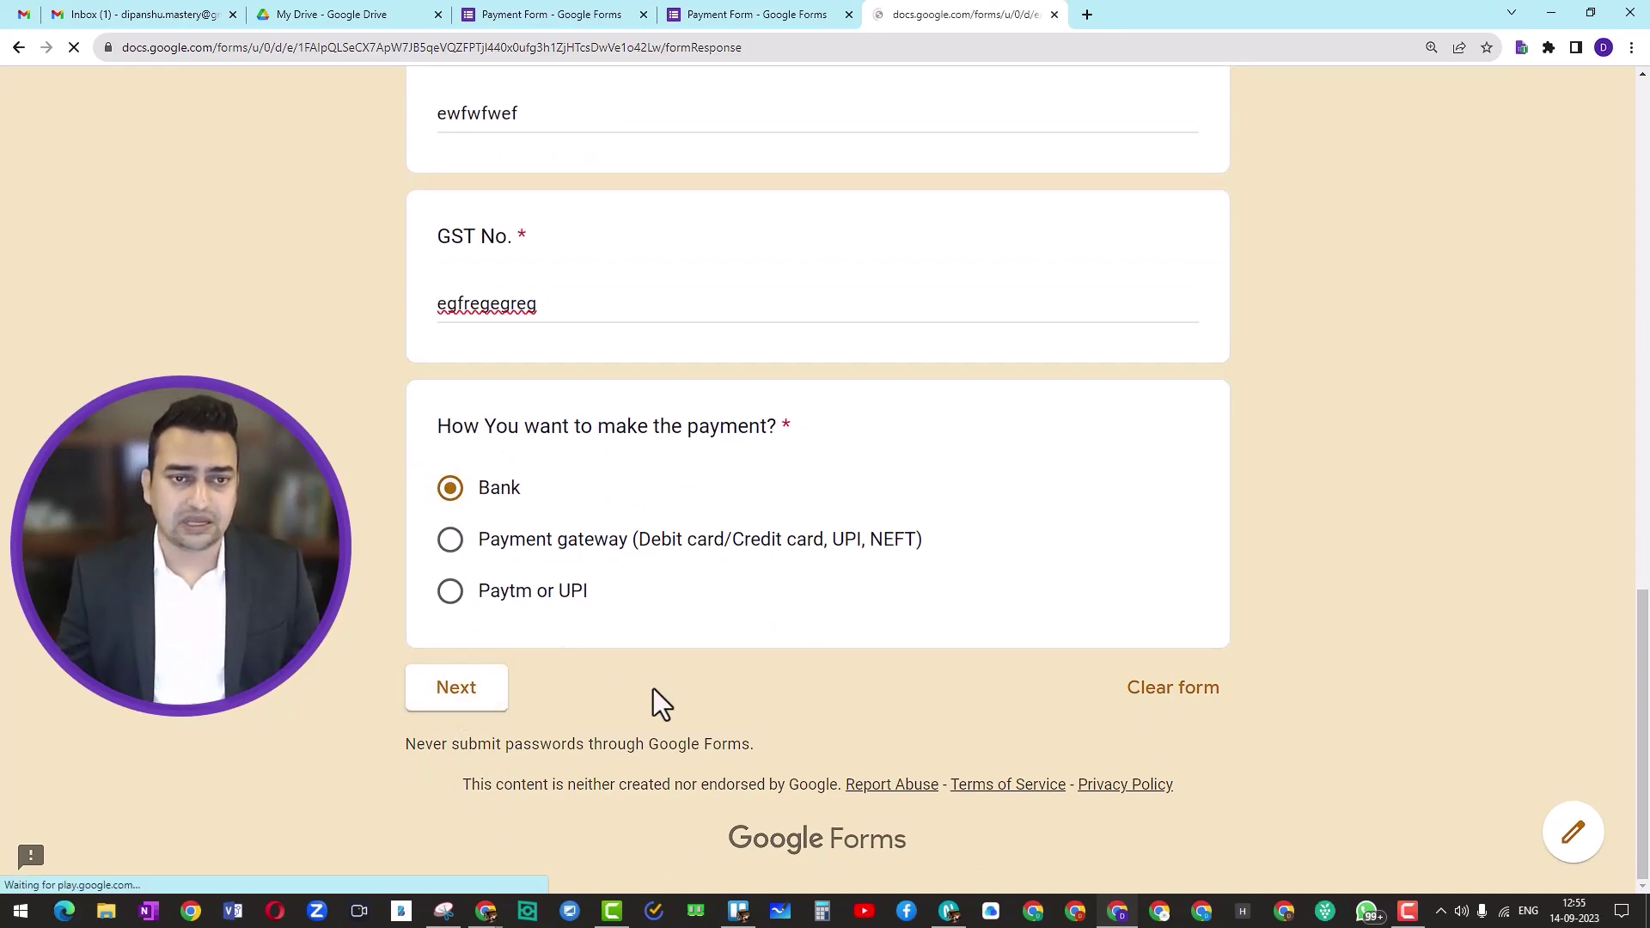
scroll(653, 689, down, 5)
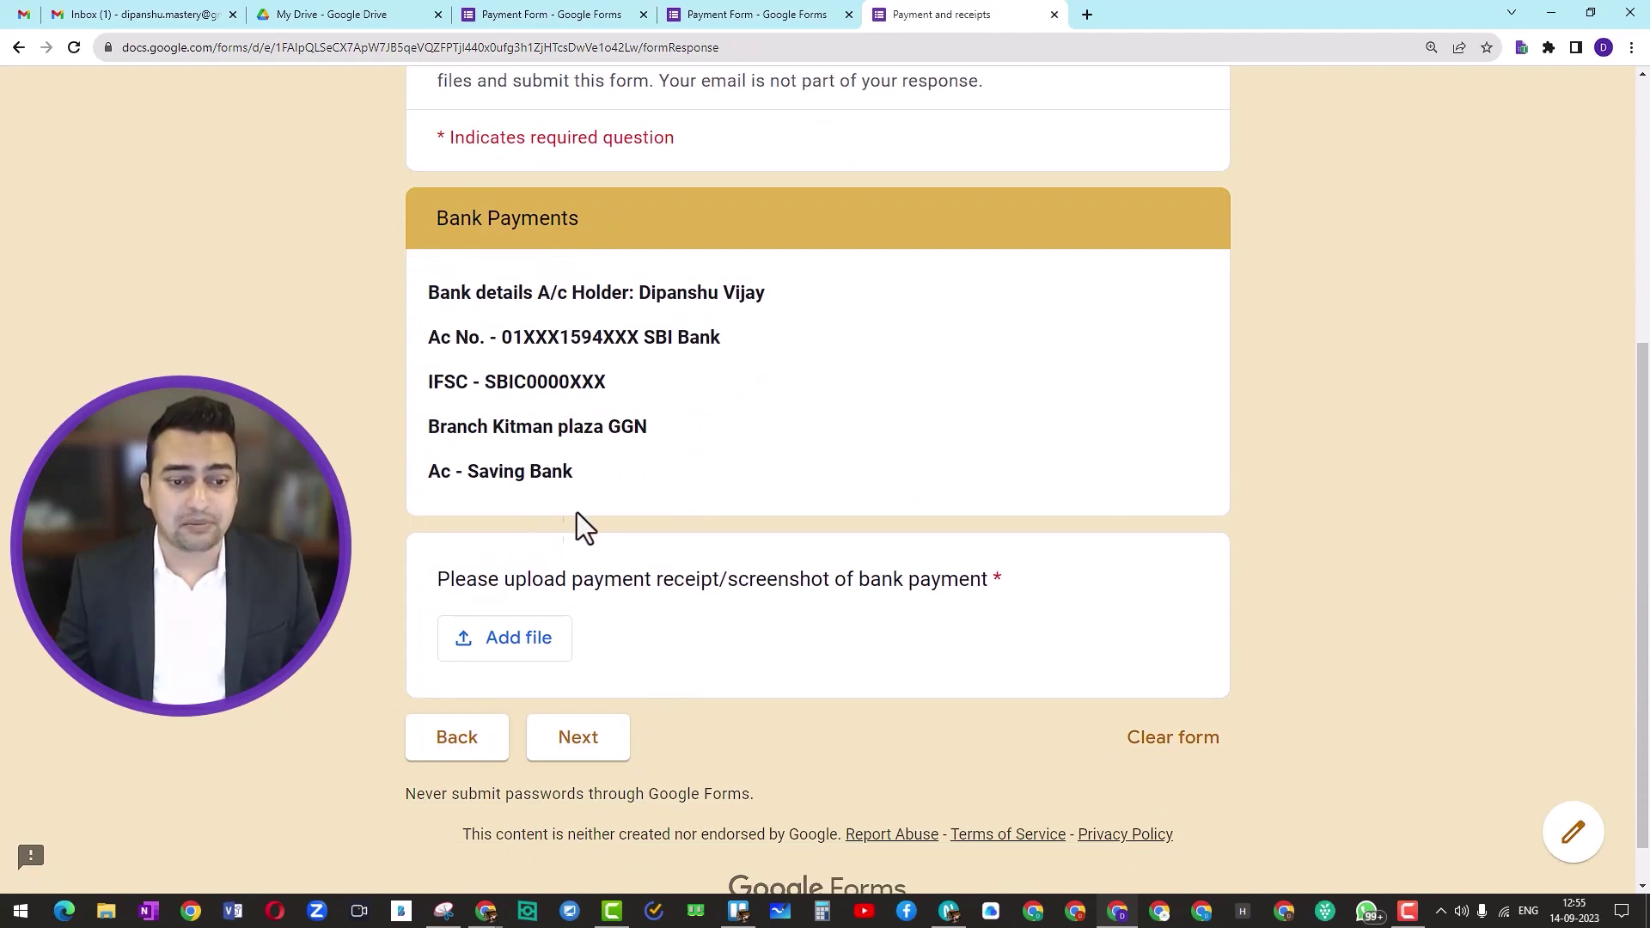
Step: Upload GF COVER.png as the bank payment receipt
click(518, 640)
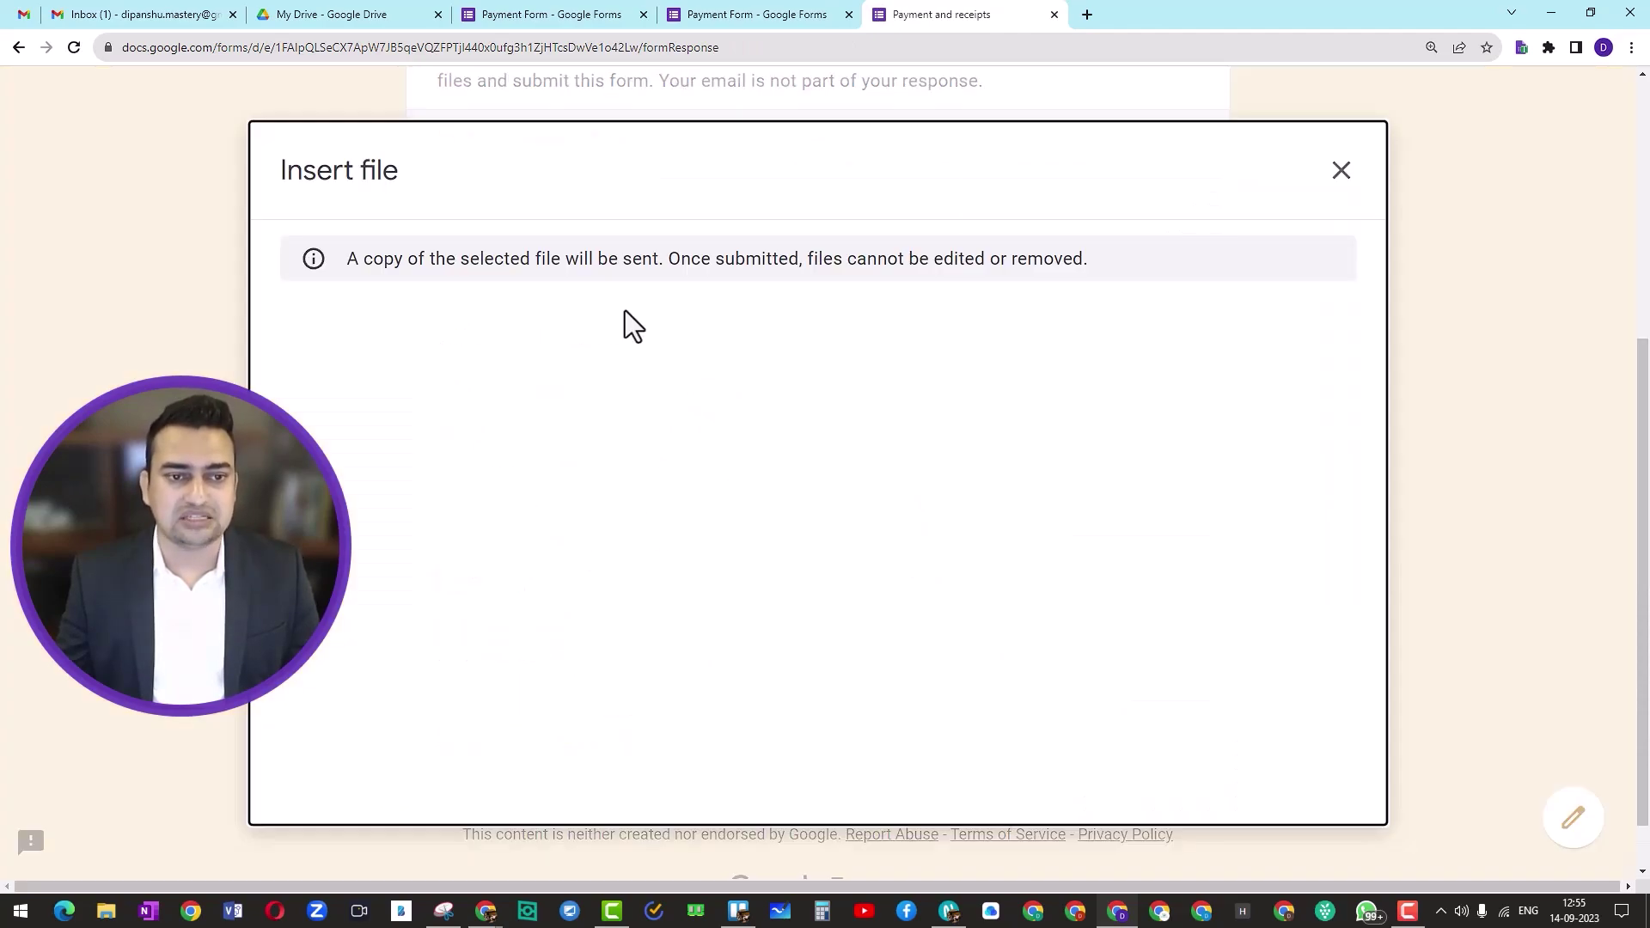
click(810, 692)
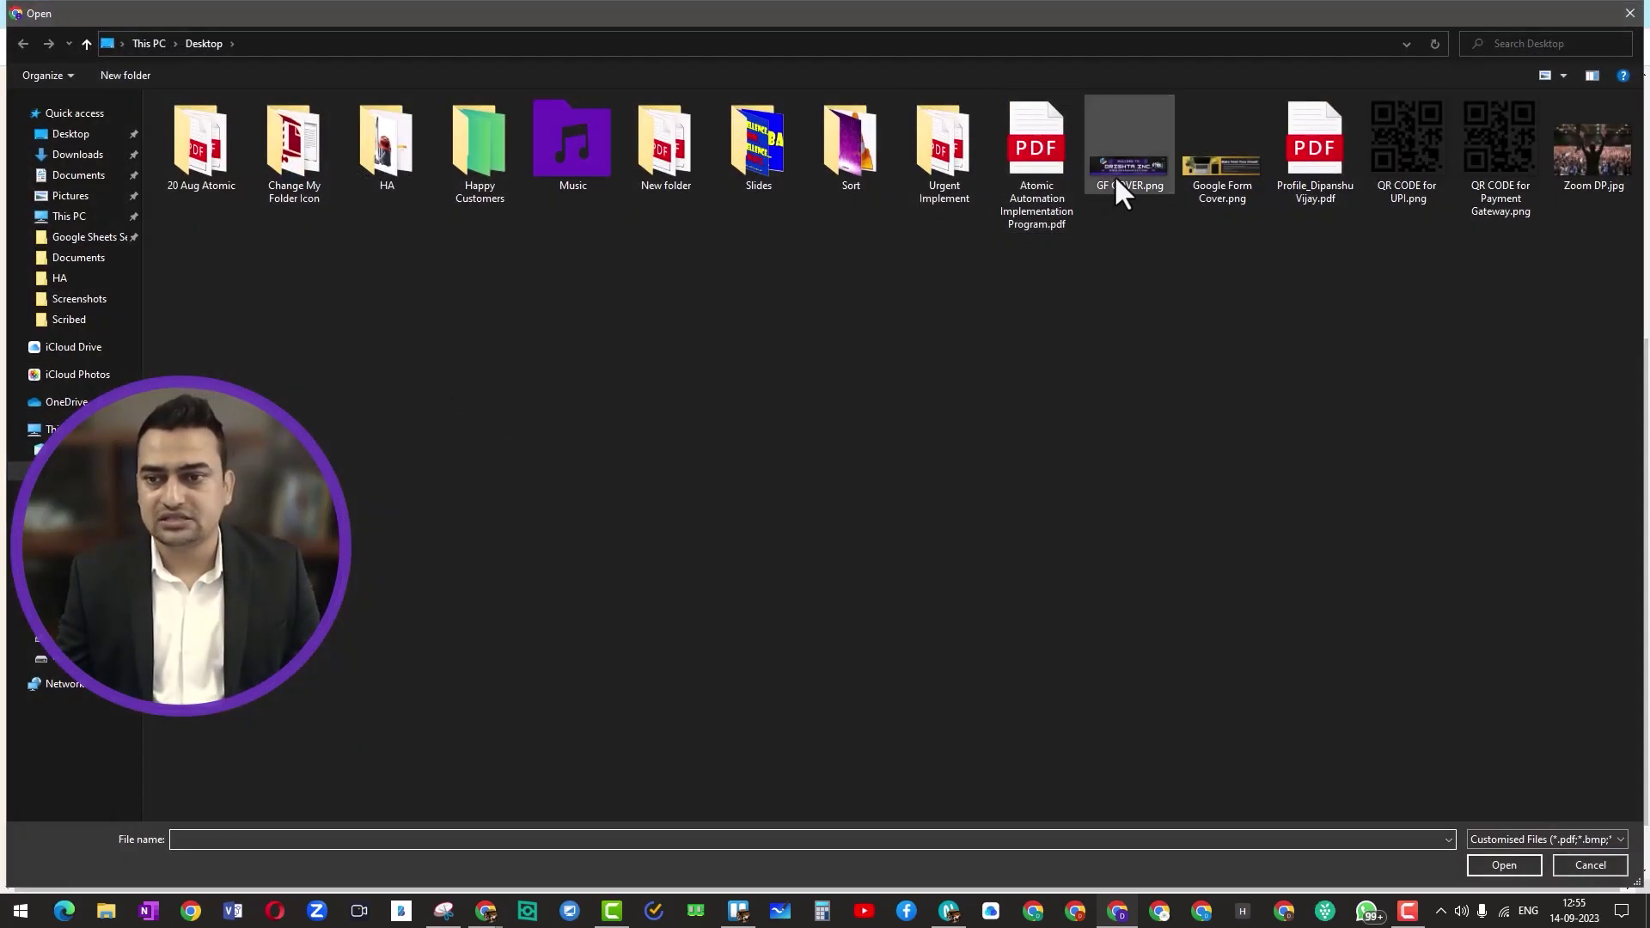
click(1113, 173)
click(1499, 864)
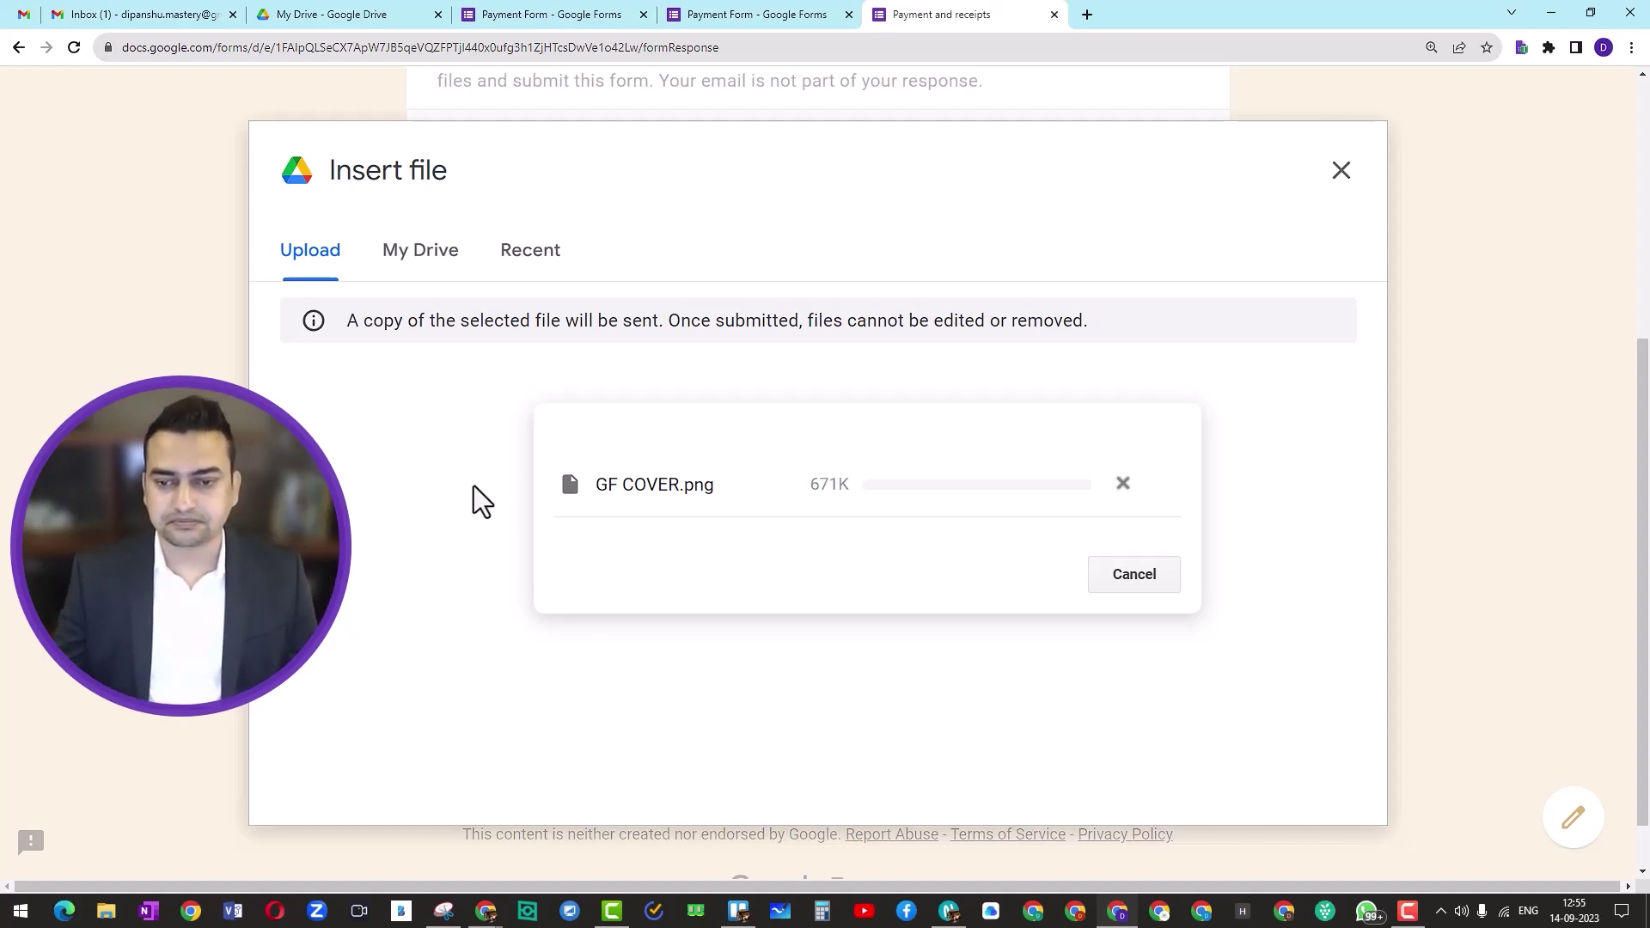
Step: Continue to the Instamojo section, then return to the Payment Form editor
scroll(535, 602, down, 1)
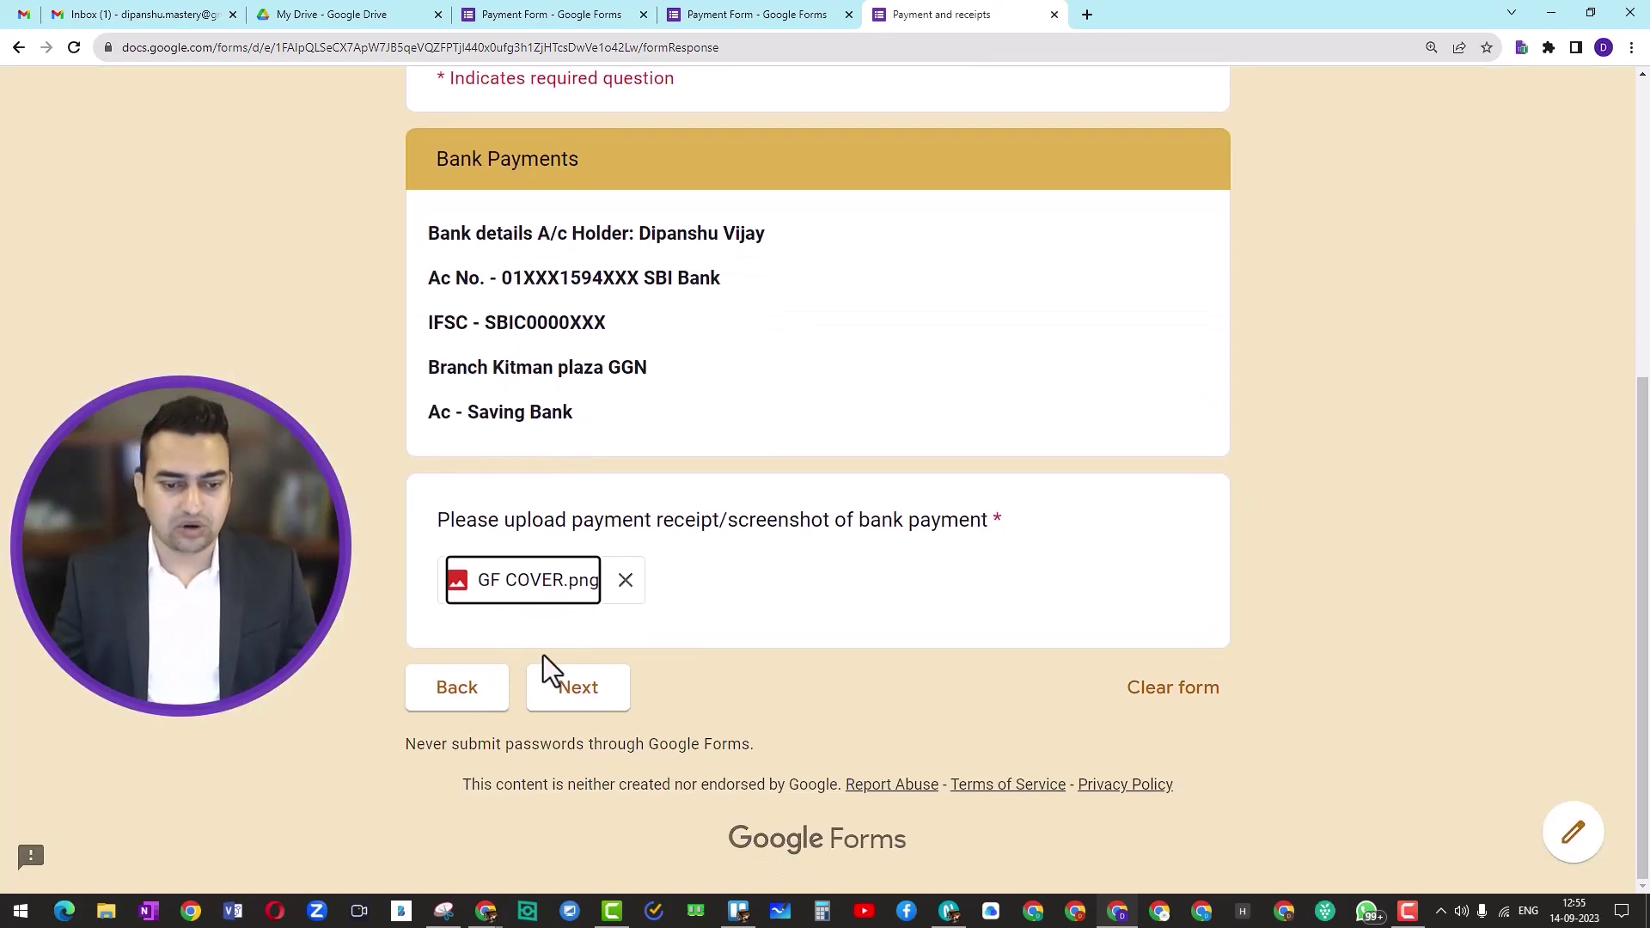
click(580, 712)
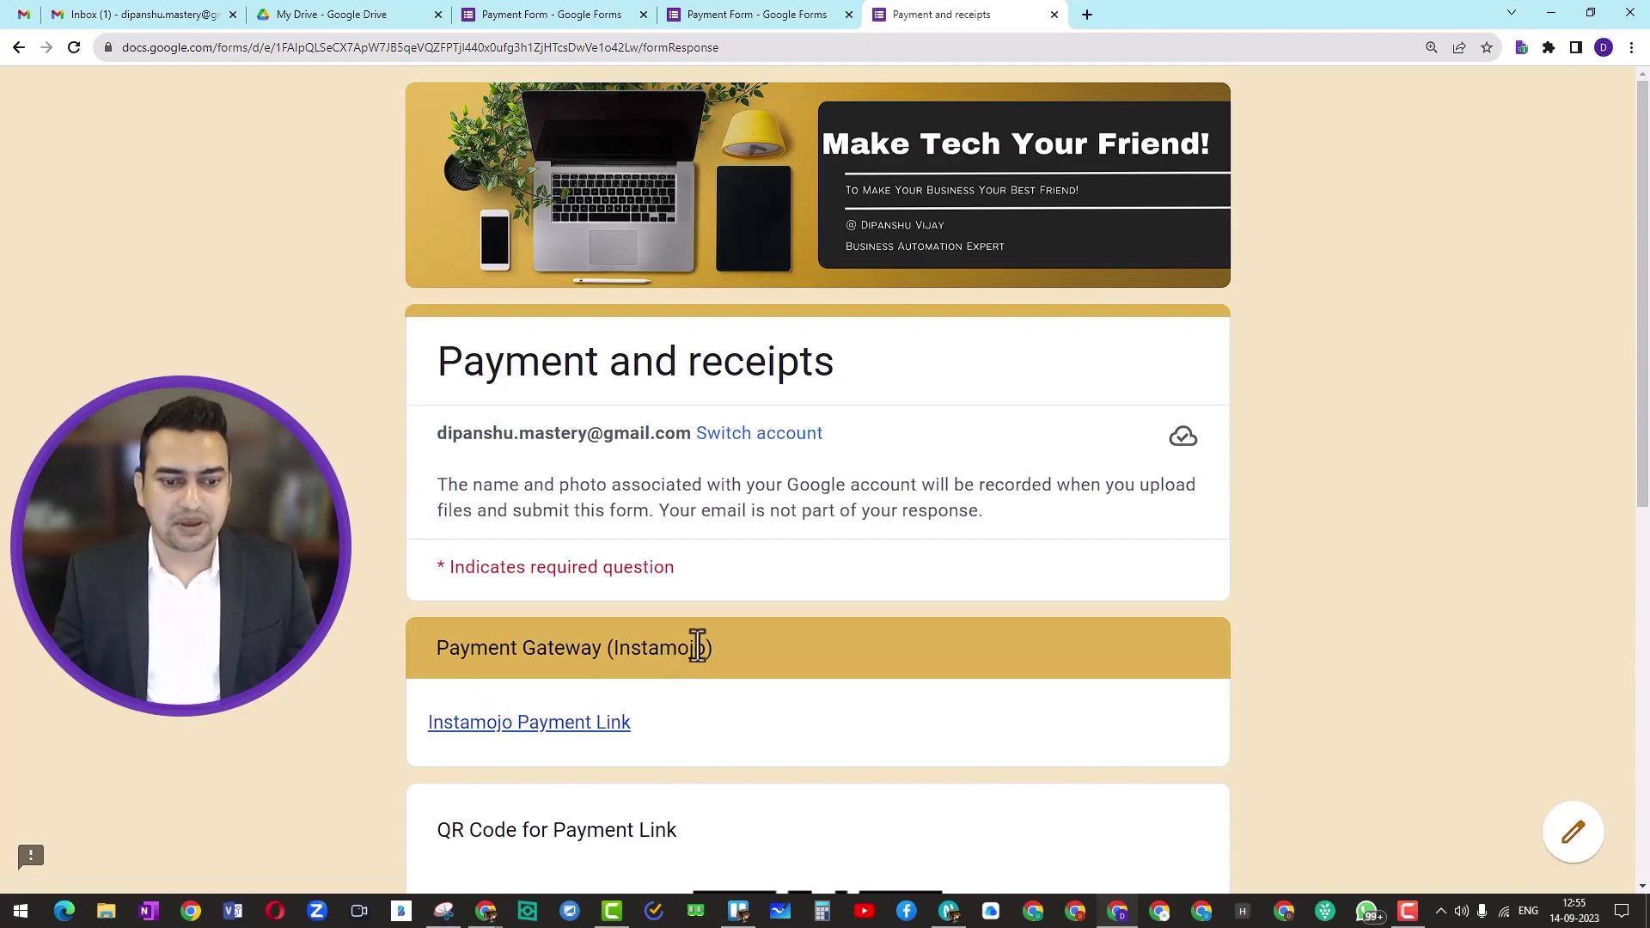
scroll(707, 641, down, 3)
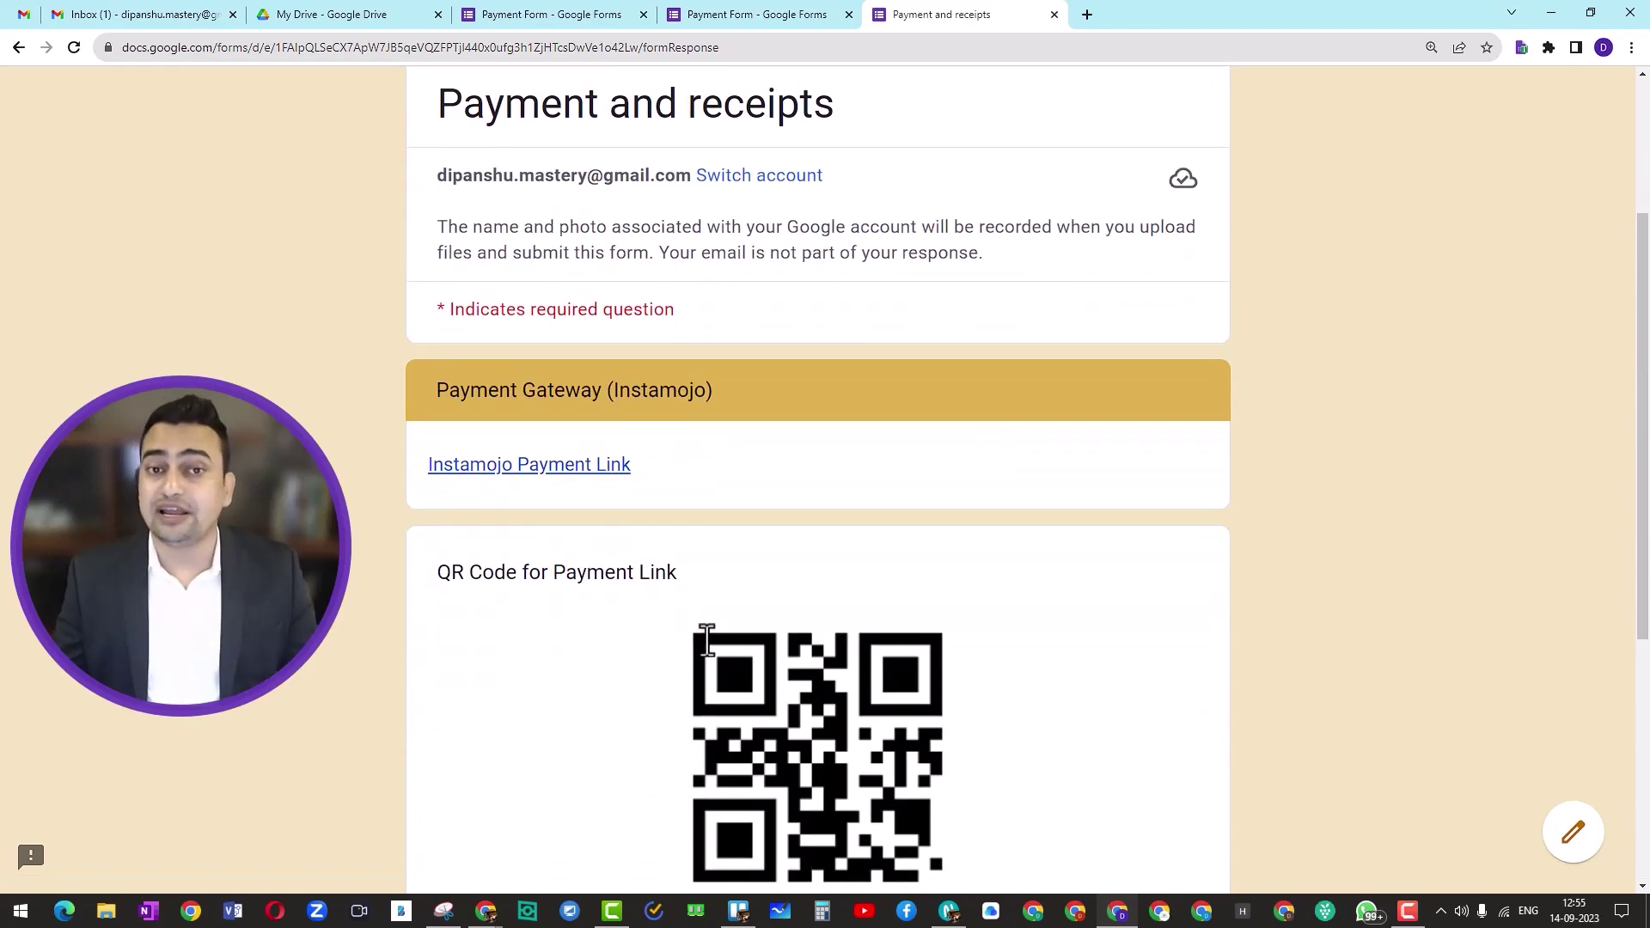
scroll(706, 640, down, 5)
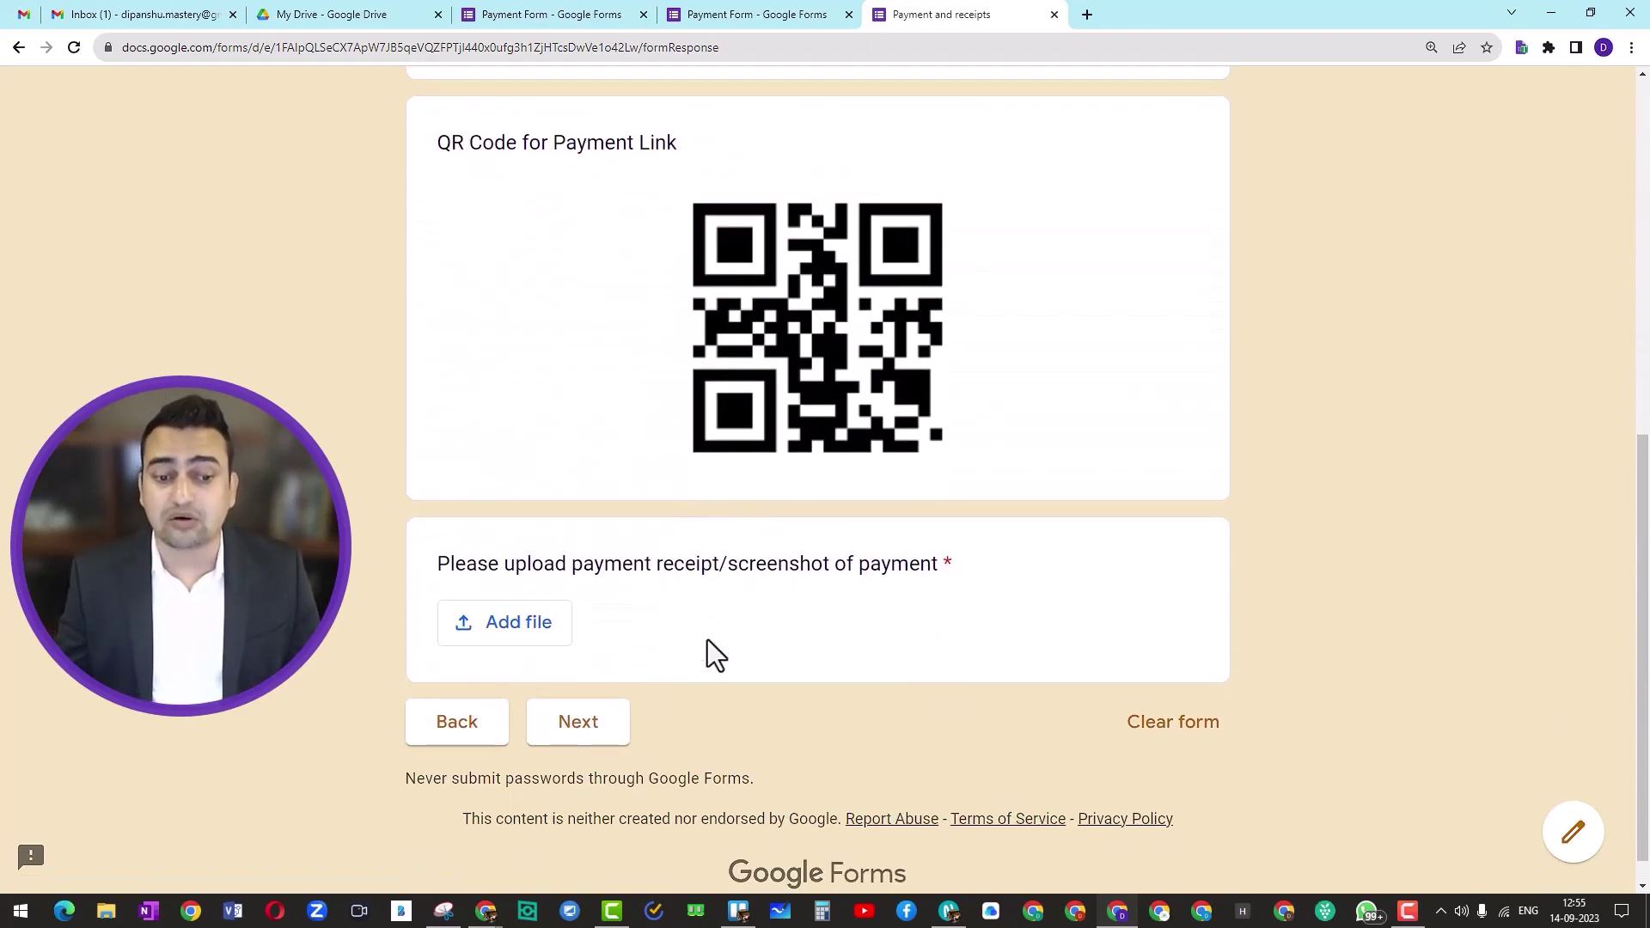
scroll(708, 639, up, 1)
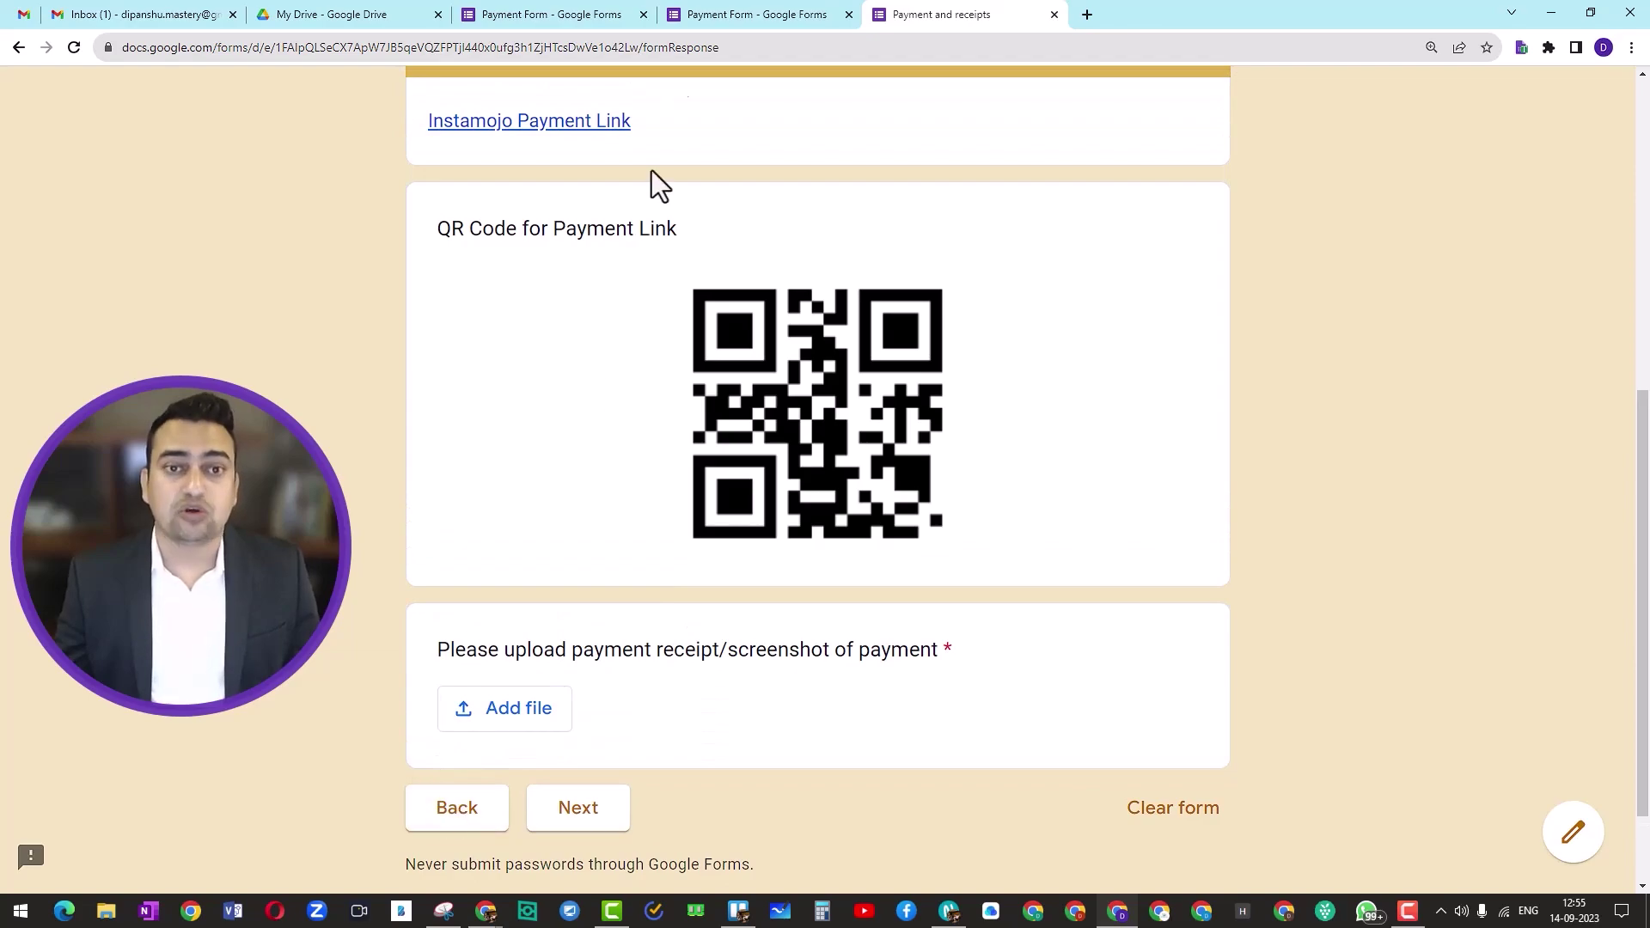
click(715, 15)
scroll(788, 452, up, 20)
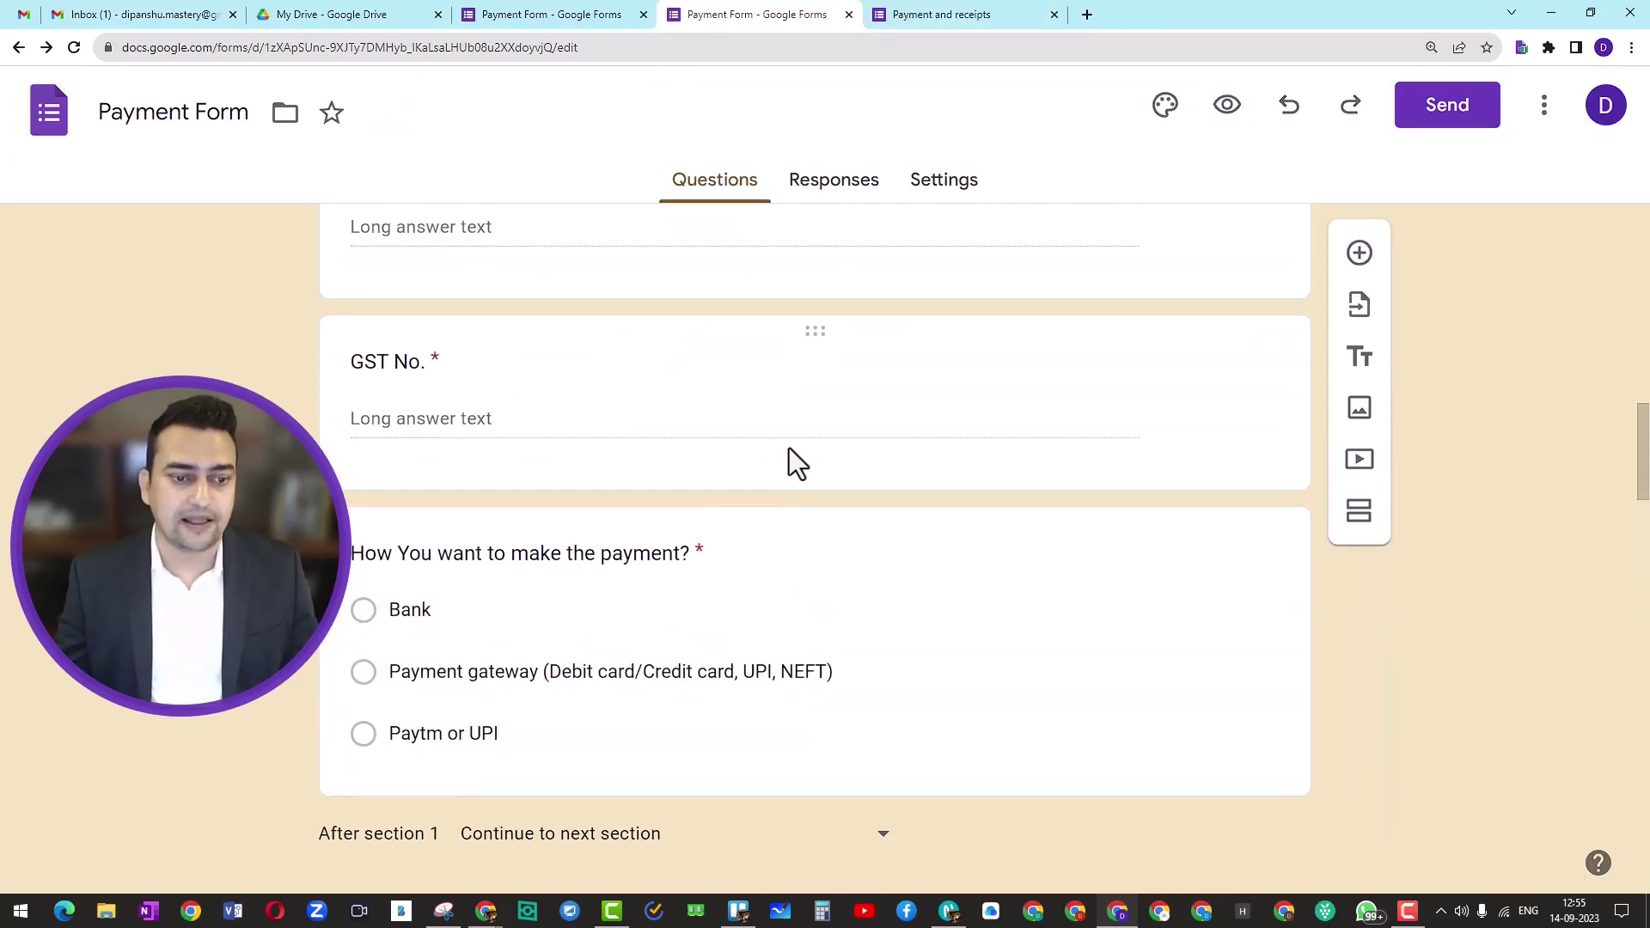
scroll(621, 508, down, 1)
click(429, 529)
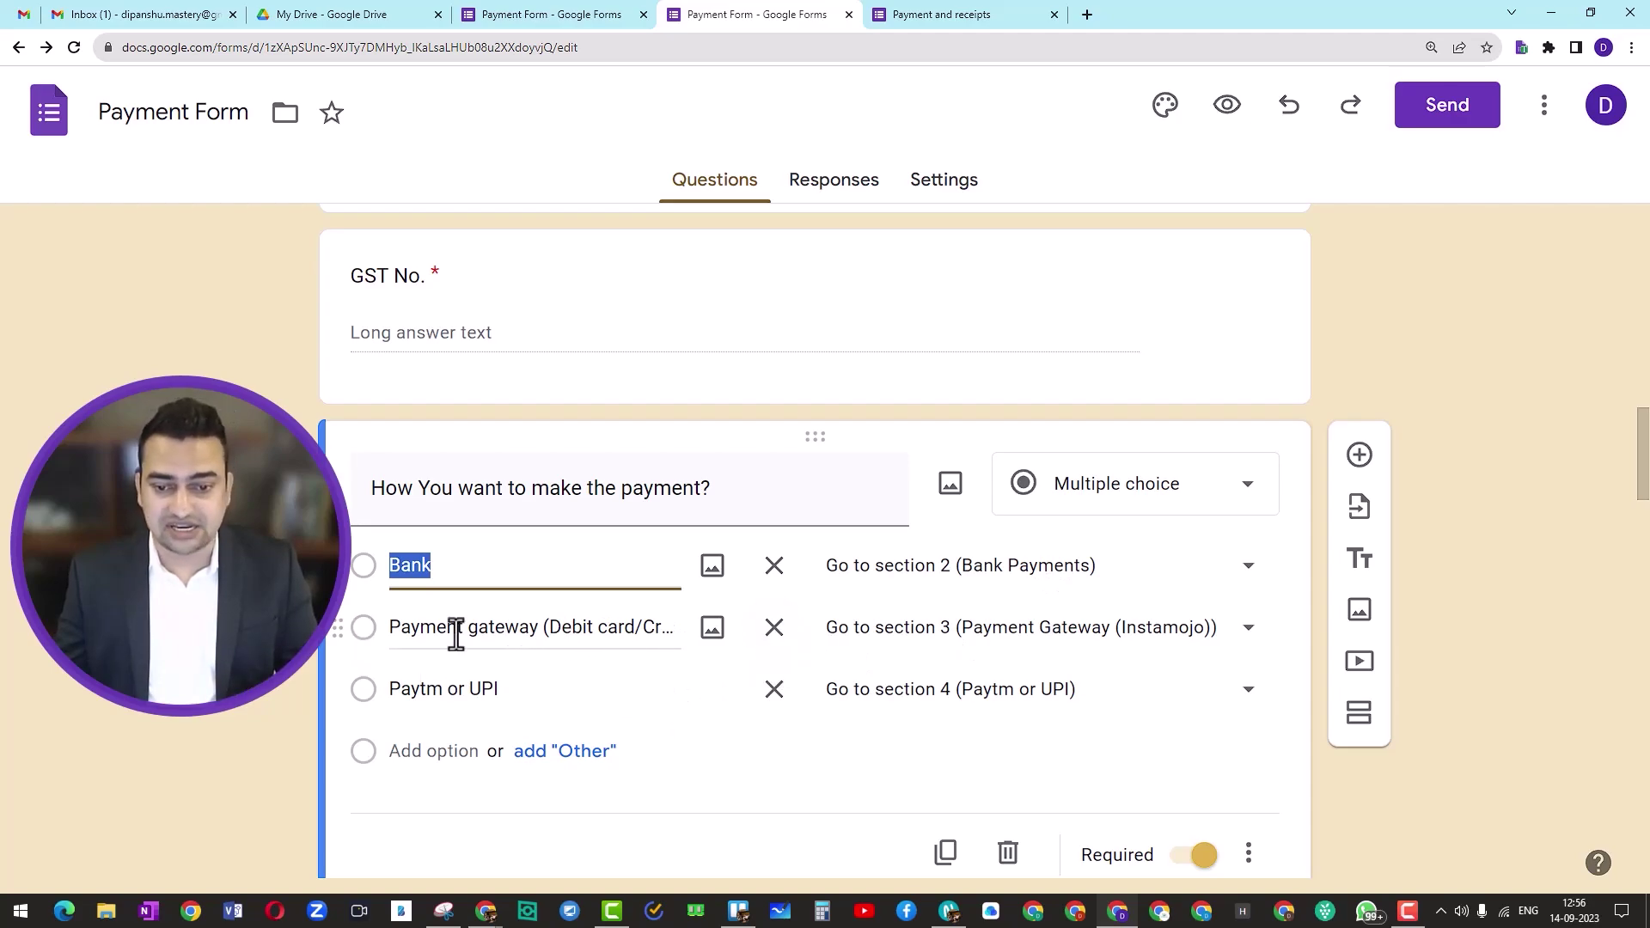
scroll(575, 681, down, 10)
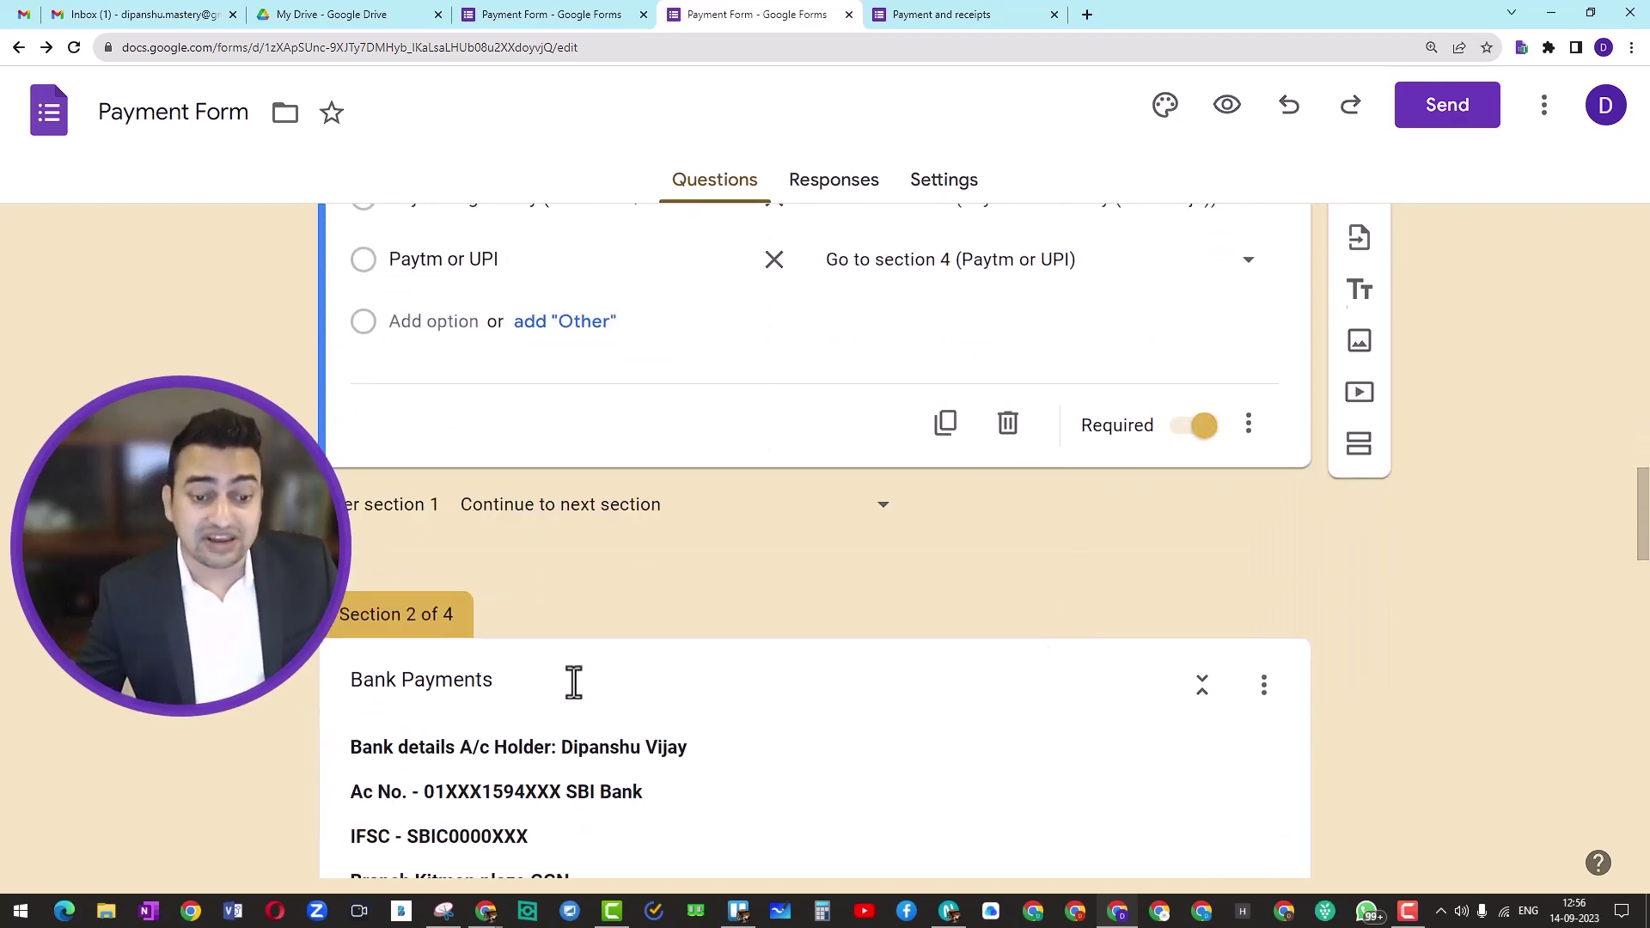
scroll(419, 663, up, 10)
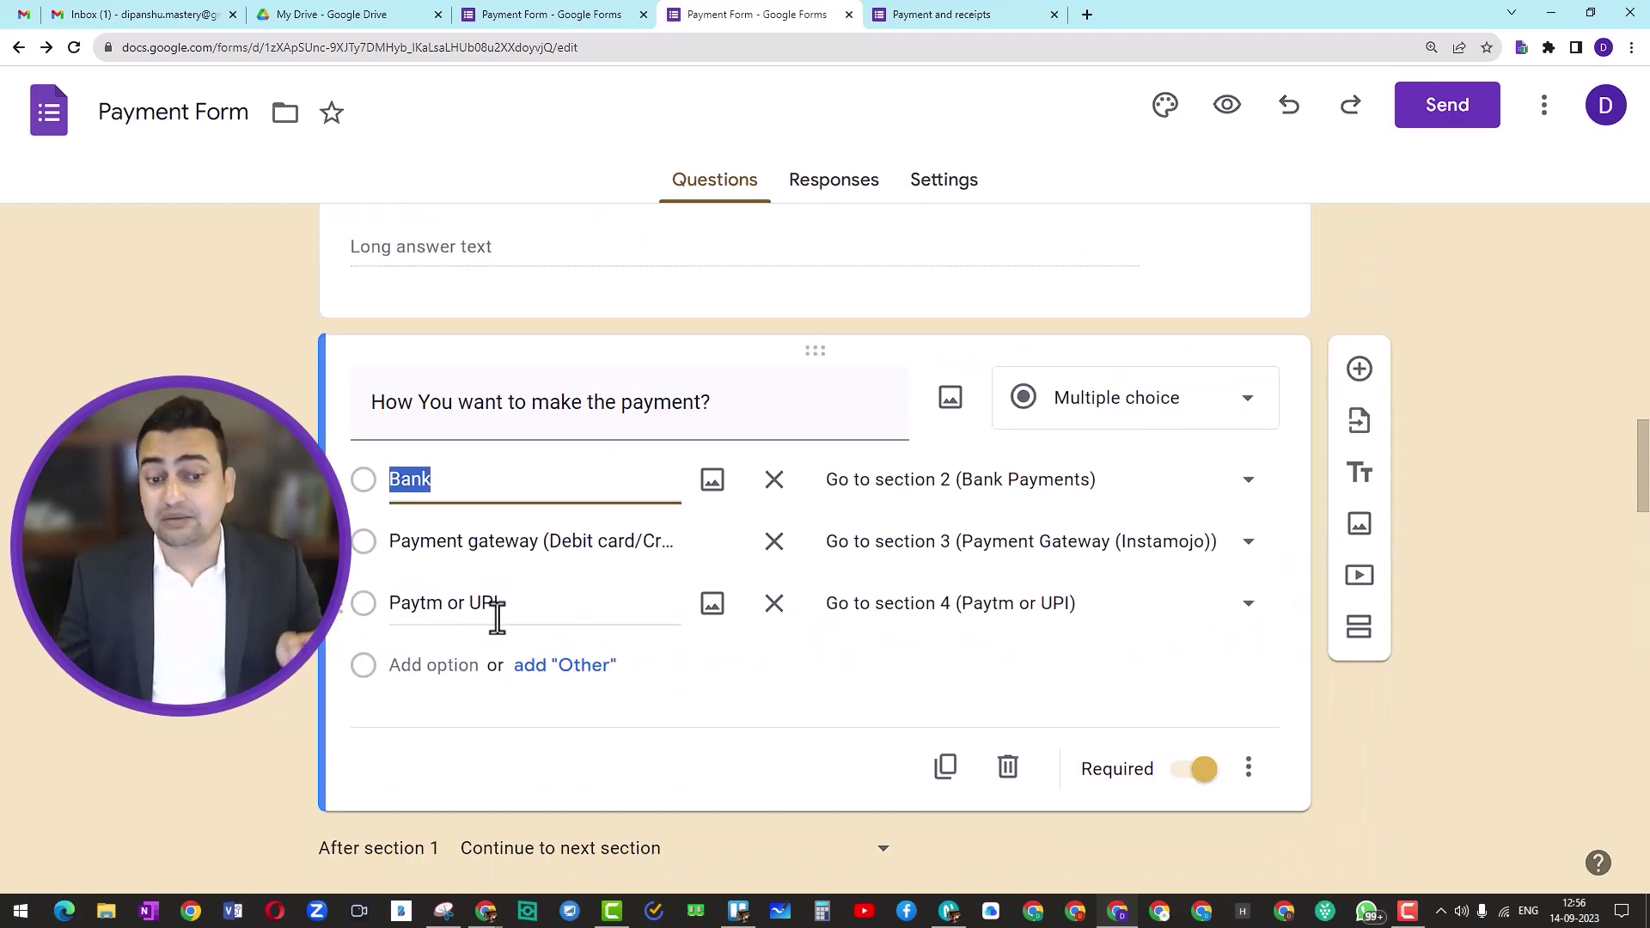
scroll(507, 617, down, 12)
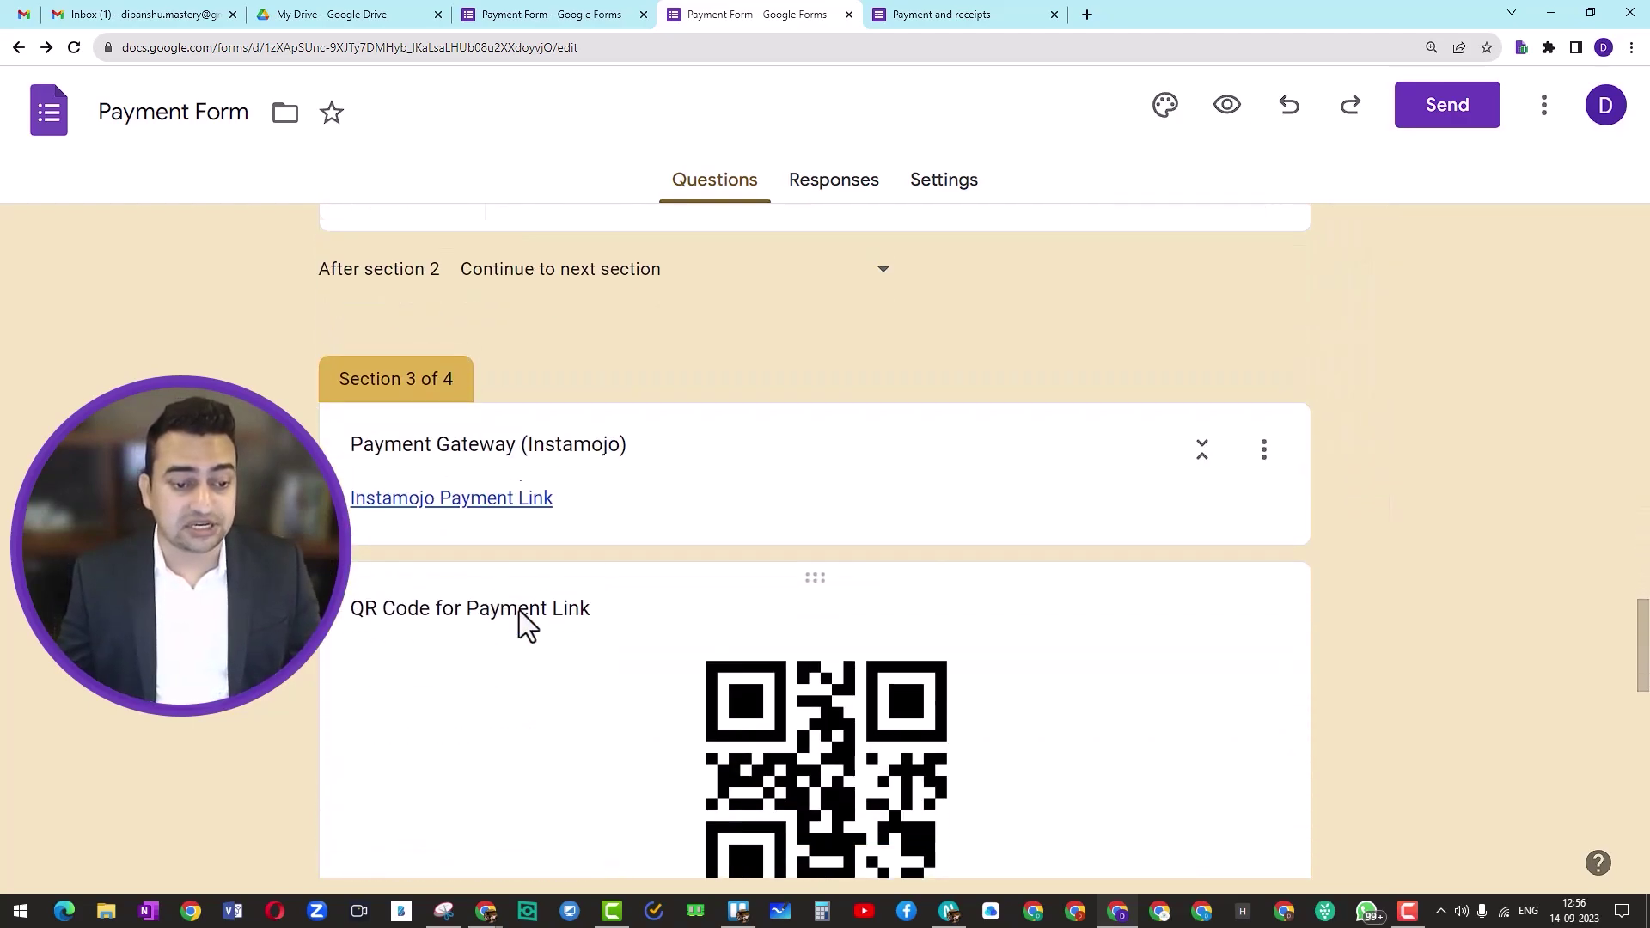
scroll(520, 611, down, 8)
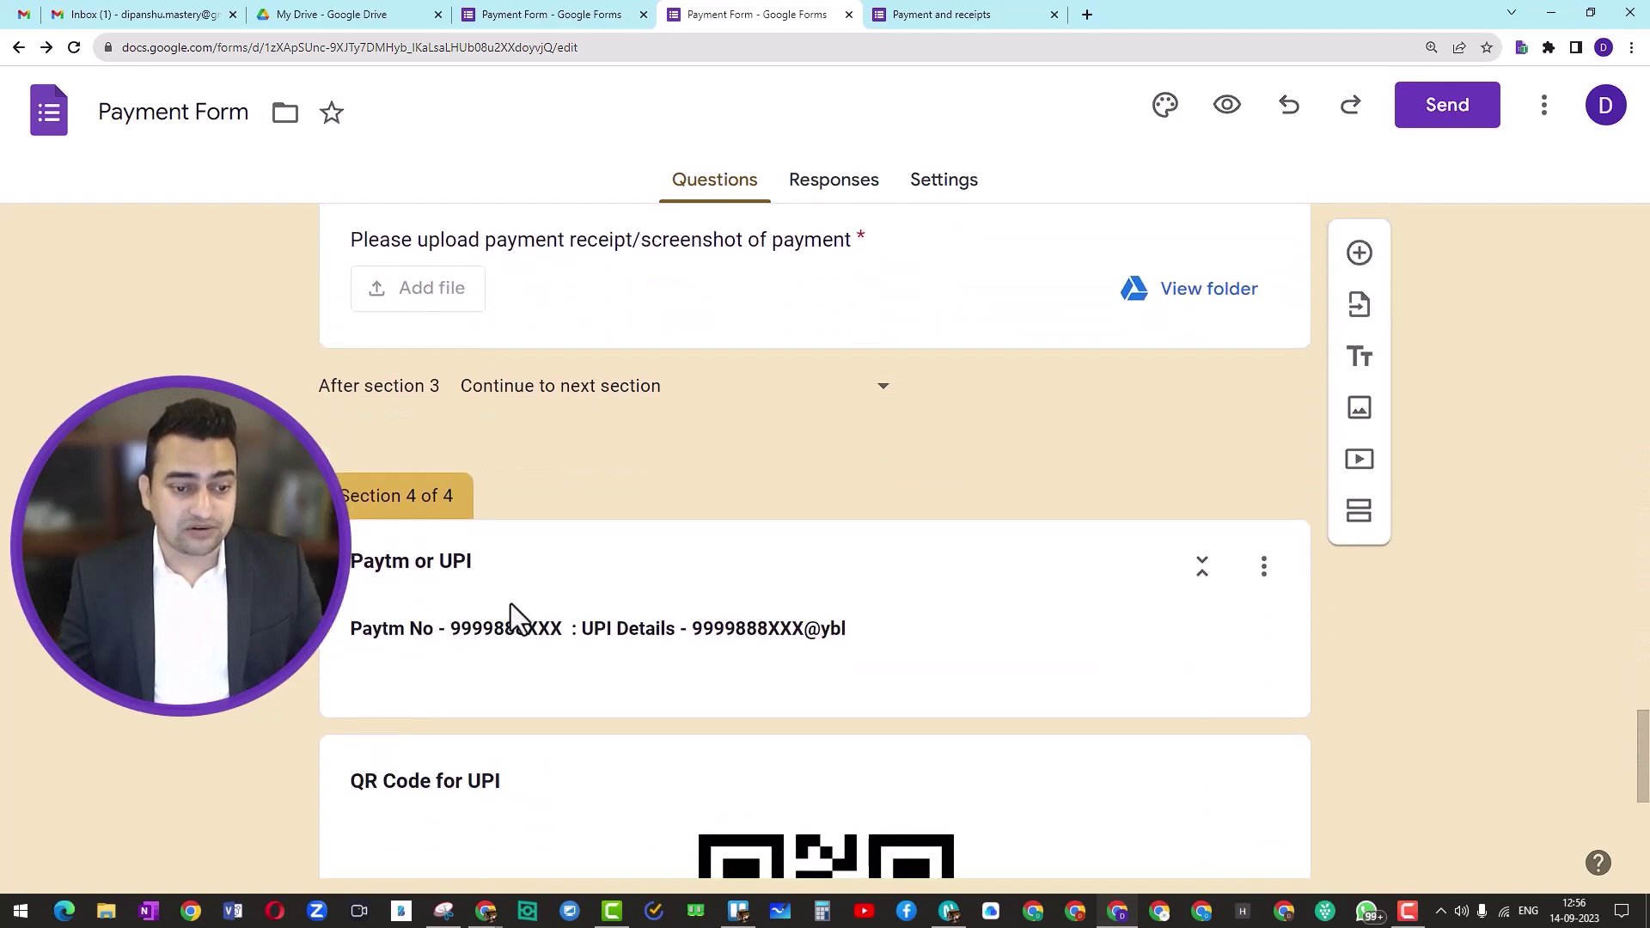
scroll(492, 617, up, 12)
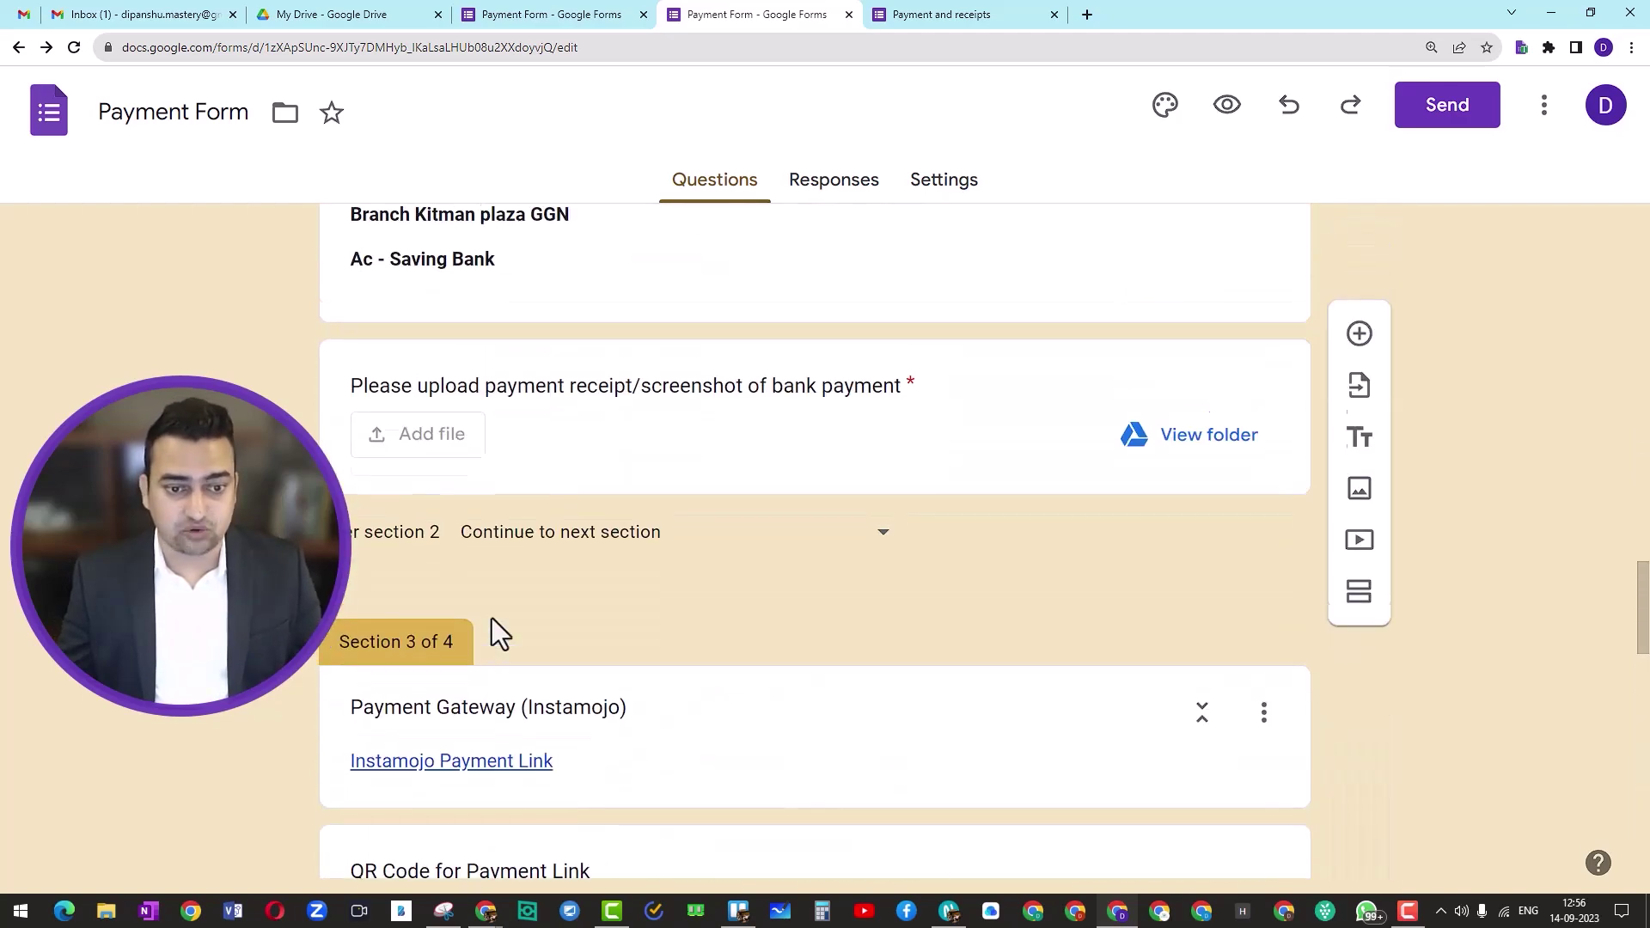
scroll(497, 621, up, 5)
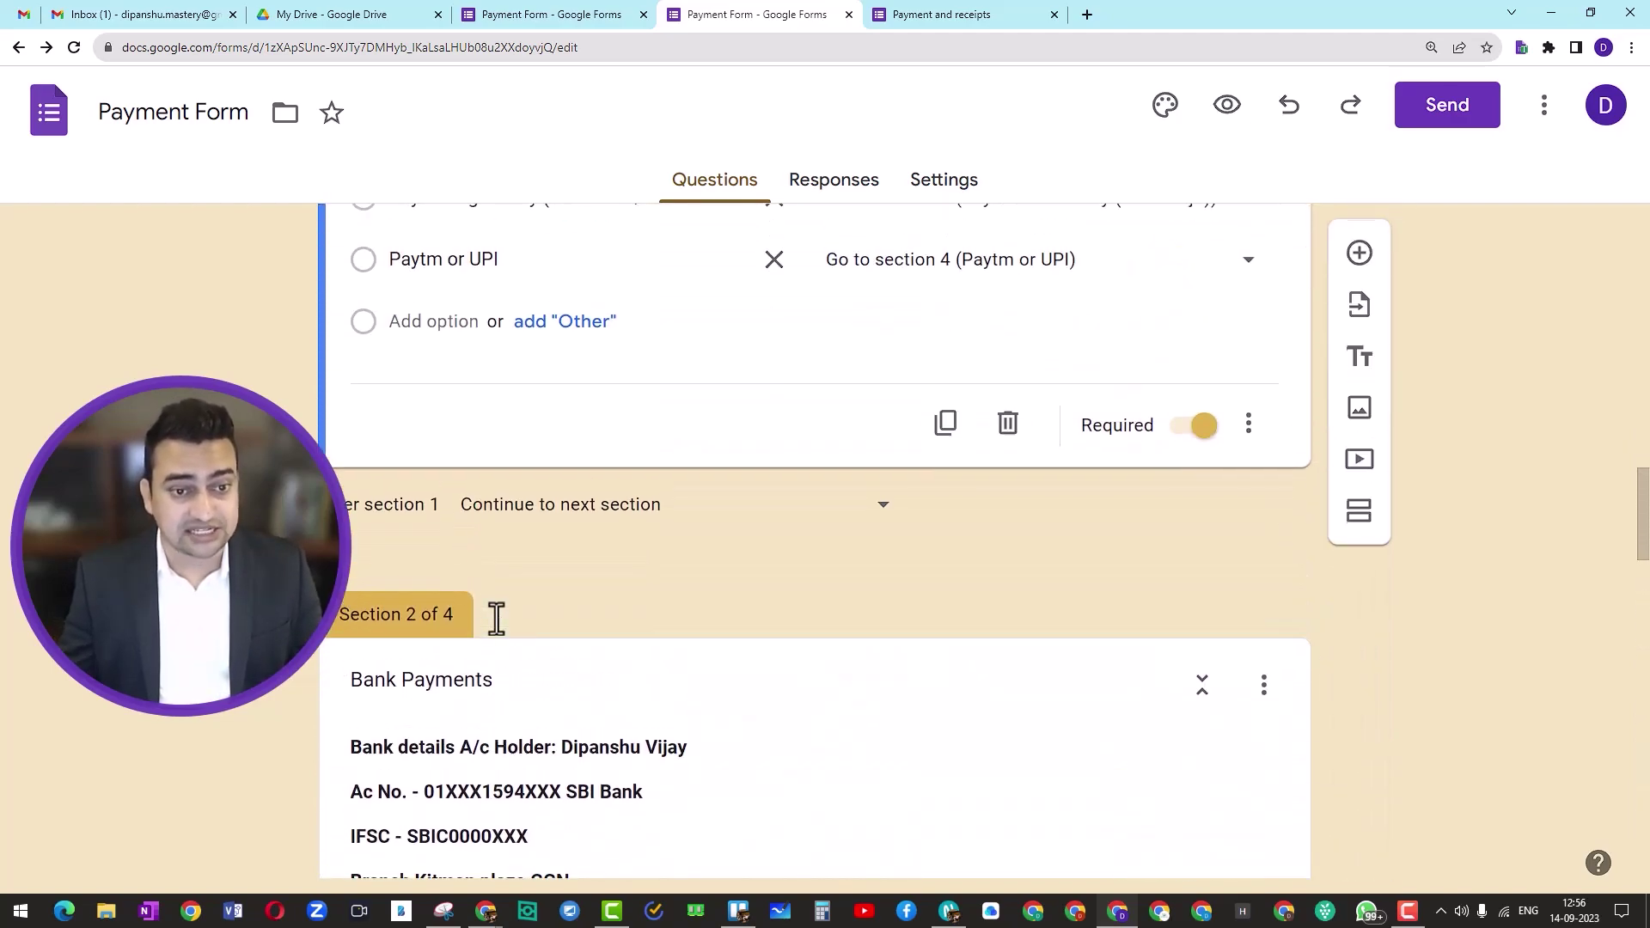
scroll(497, 619, down, 3)
scroll(497, 617, up, 3)
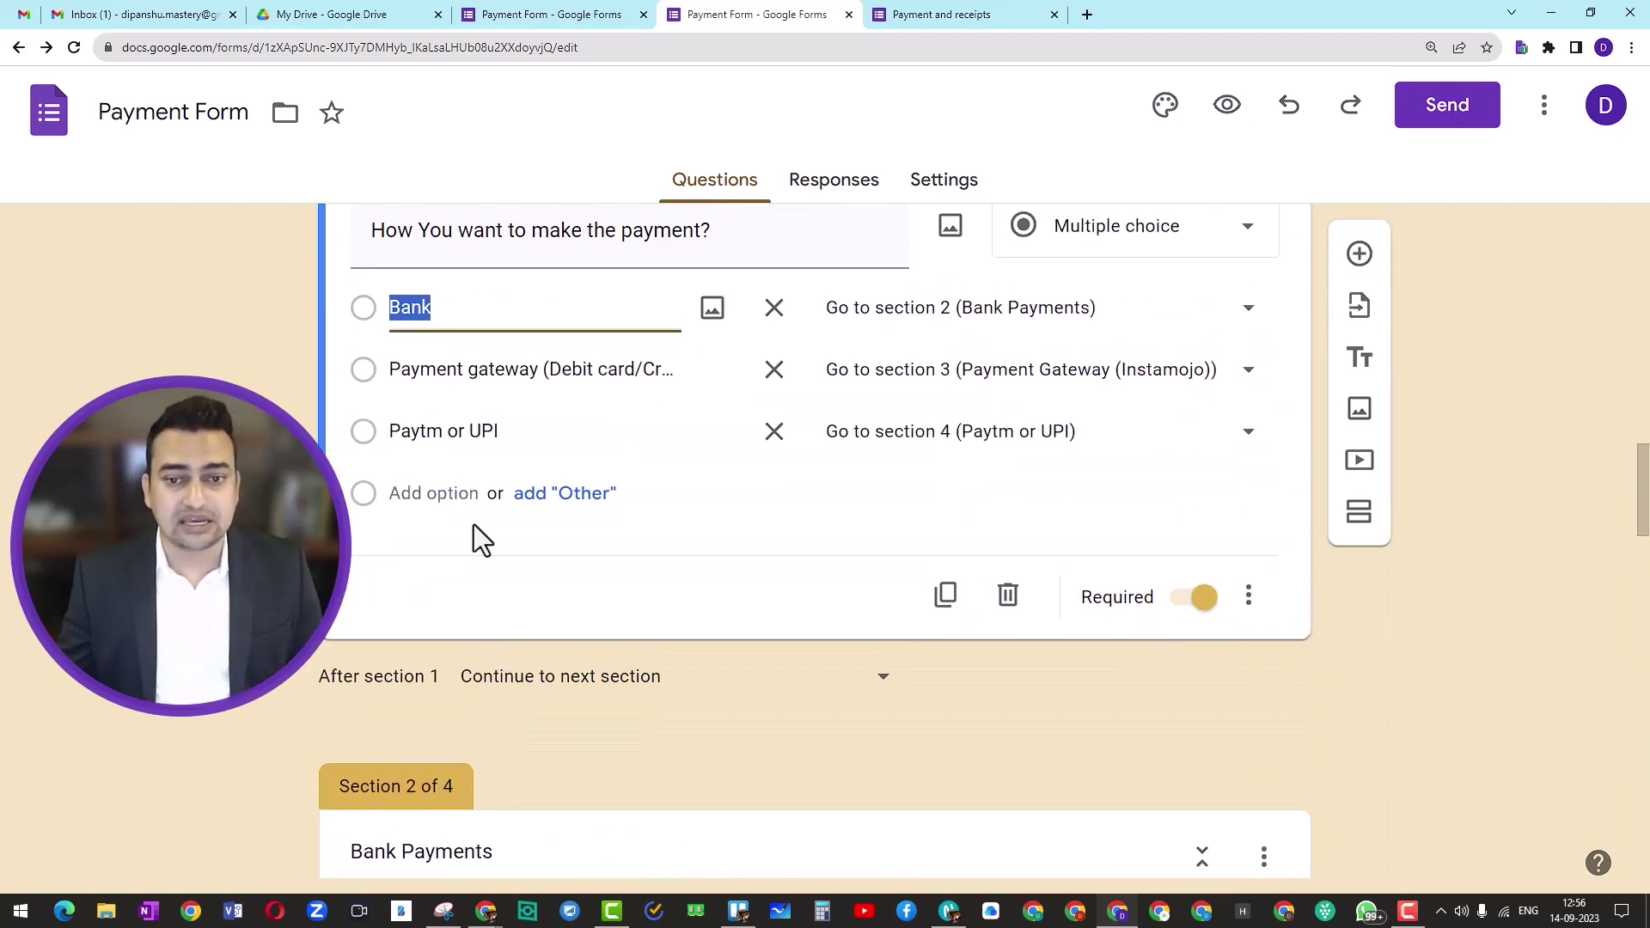
scroll(645, 520, down, 5)
scroll(643, 520, down, 3)
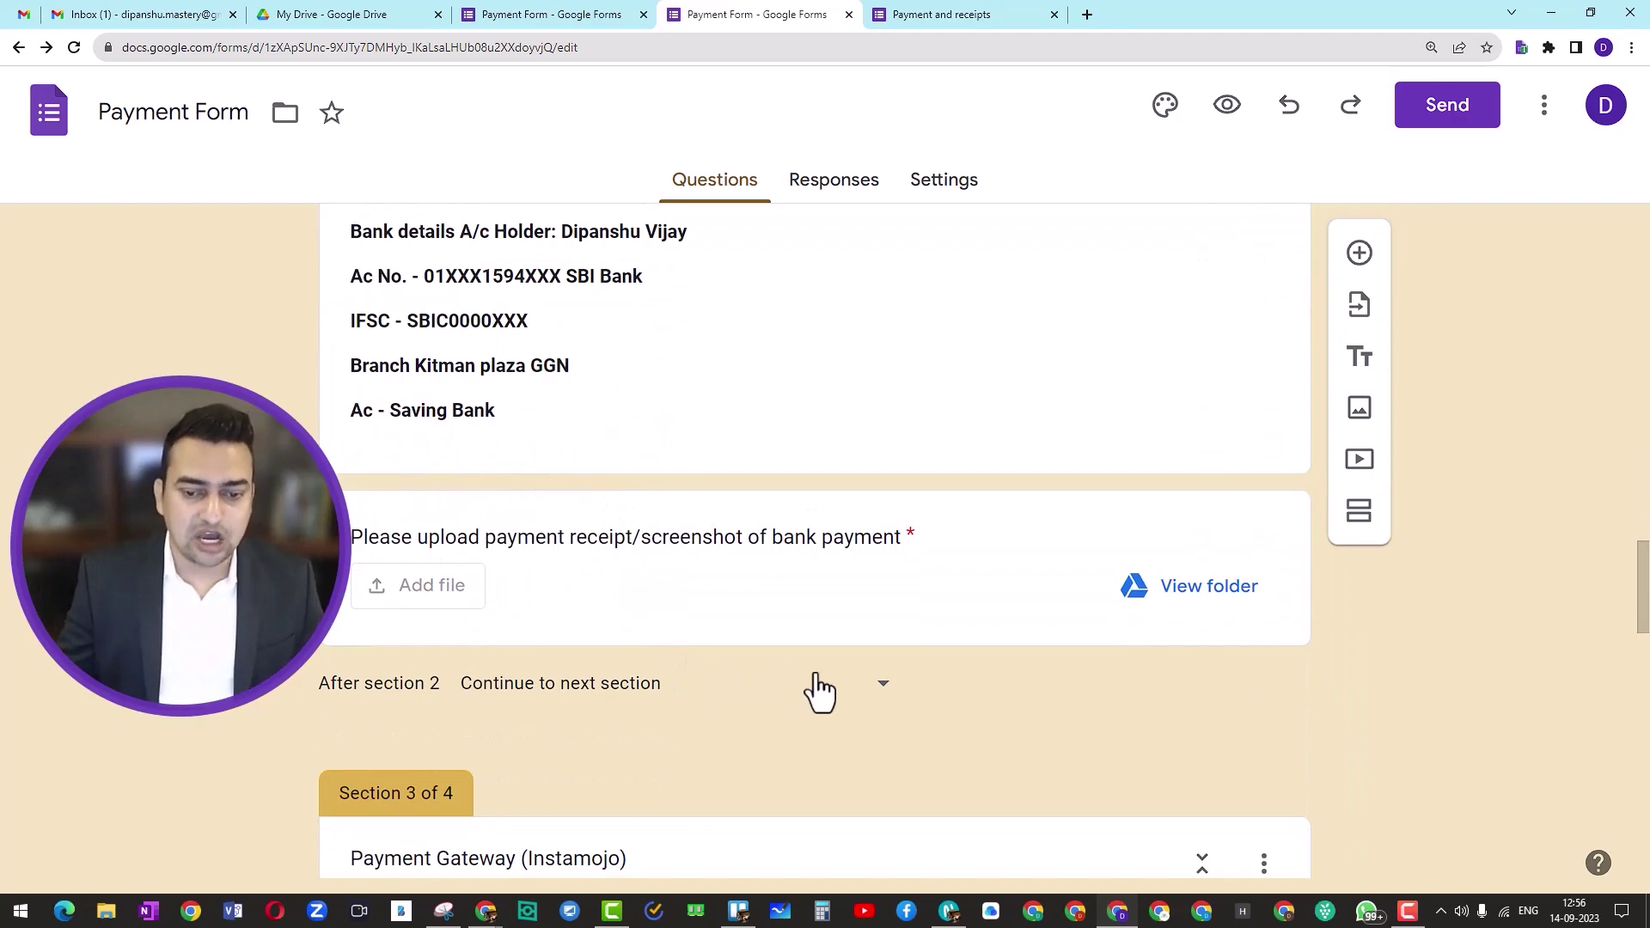
Step: Set the form to submit after section 2, the bank section
click(882, 685)
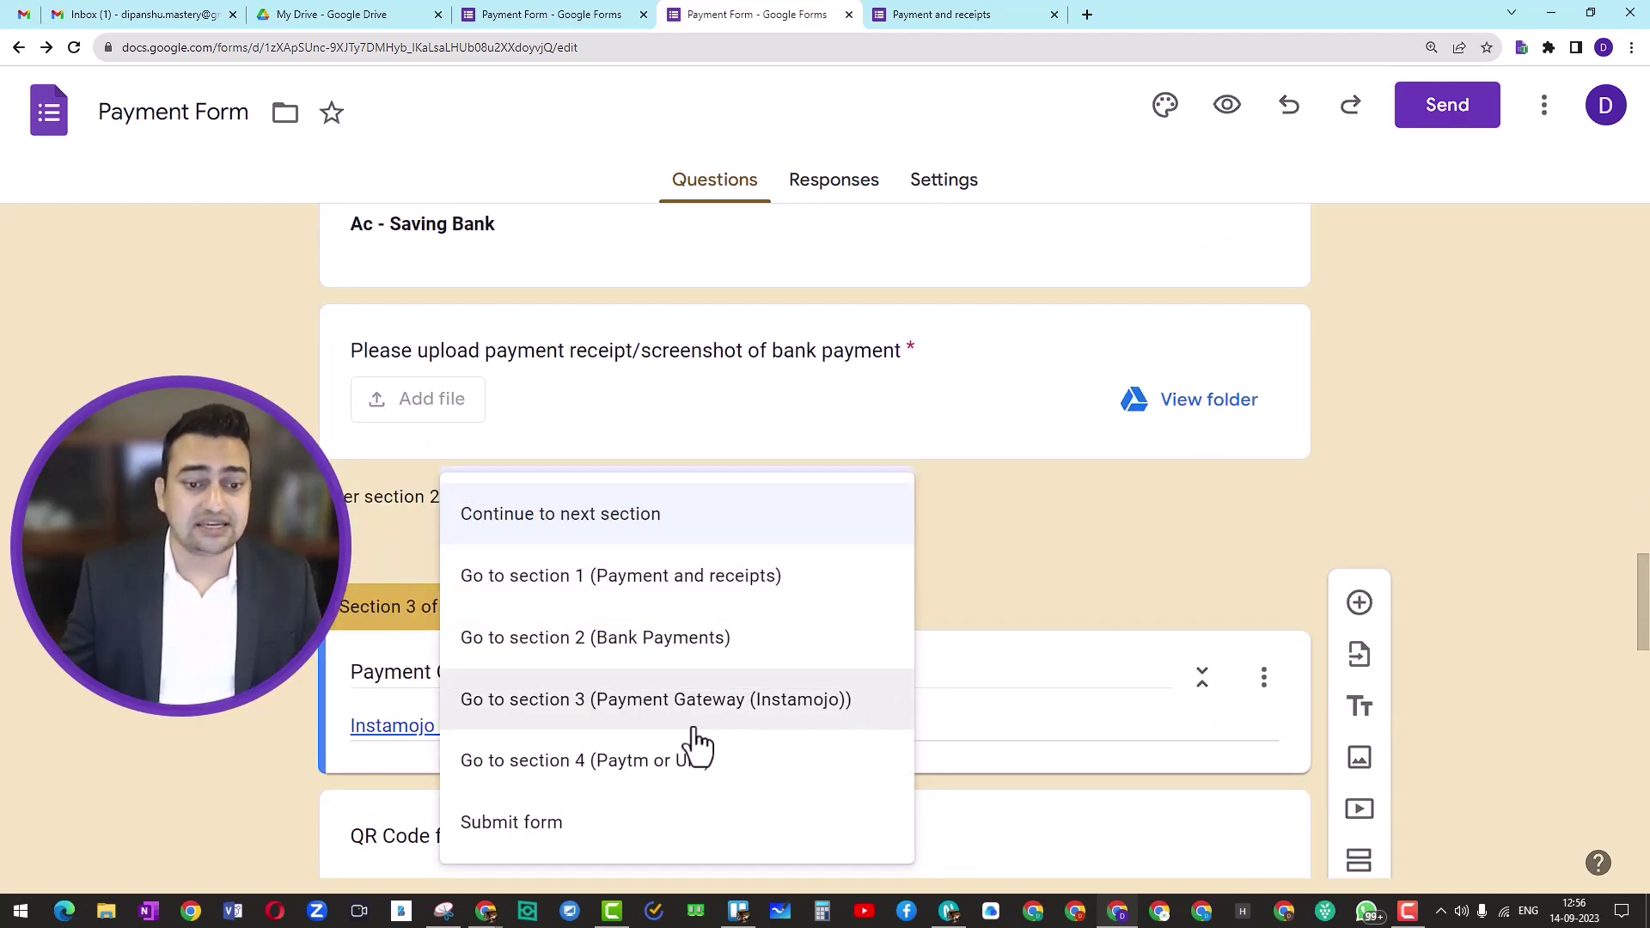
click(535, 829)
scroll(729, 550, down, 3)
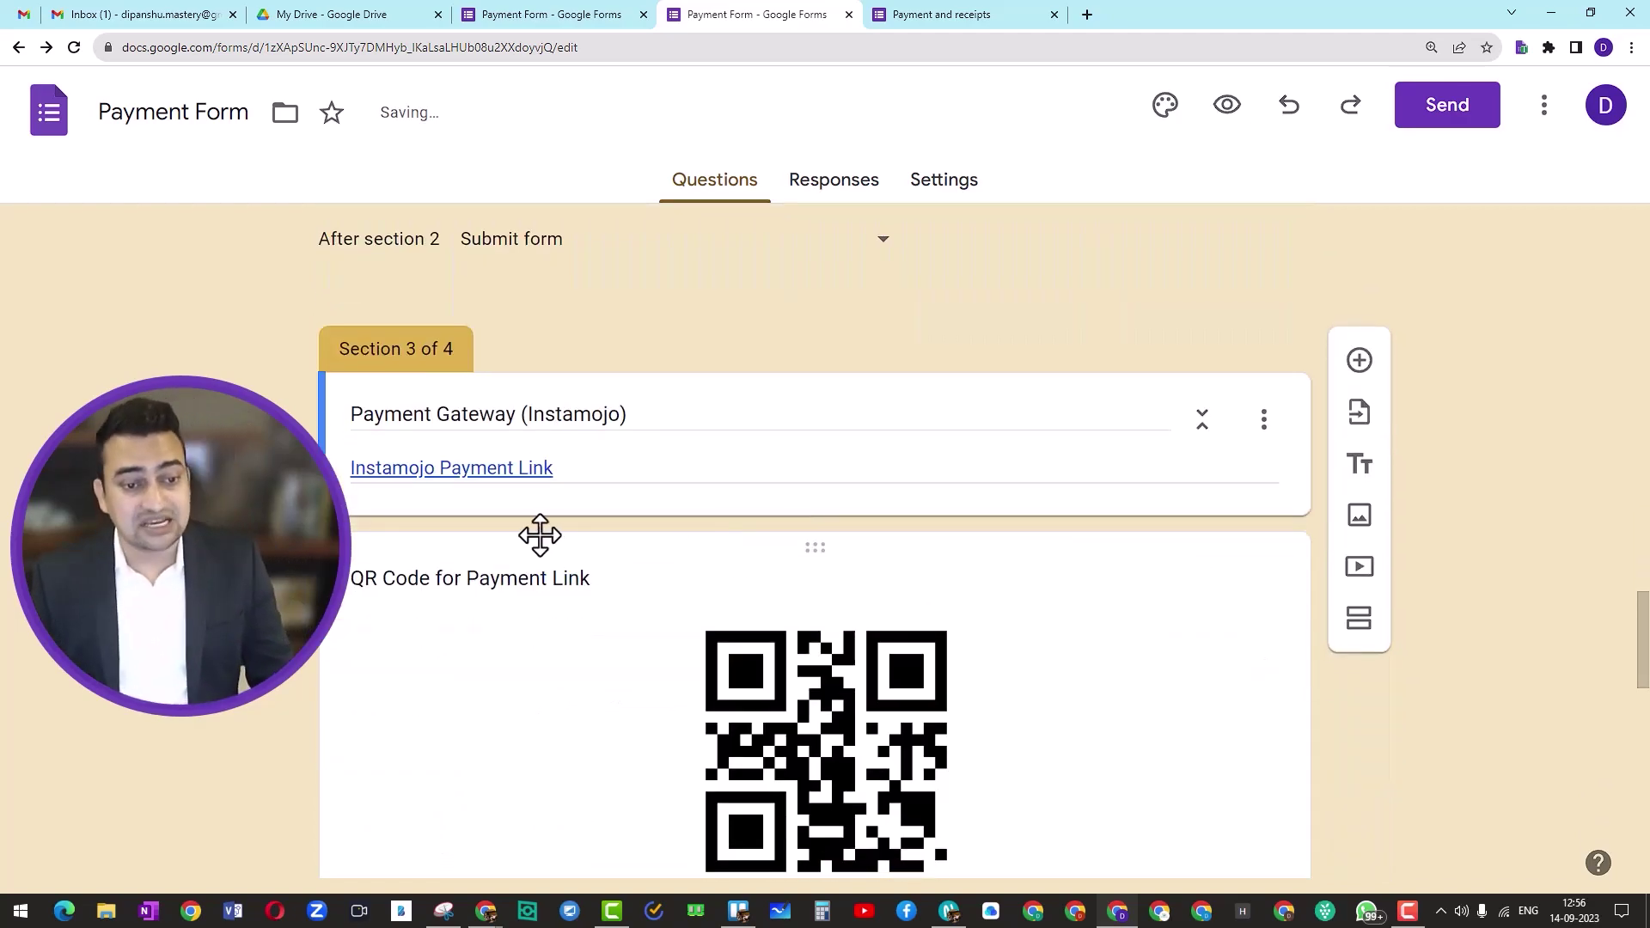
scroll(607, 576, down, 2)
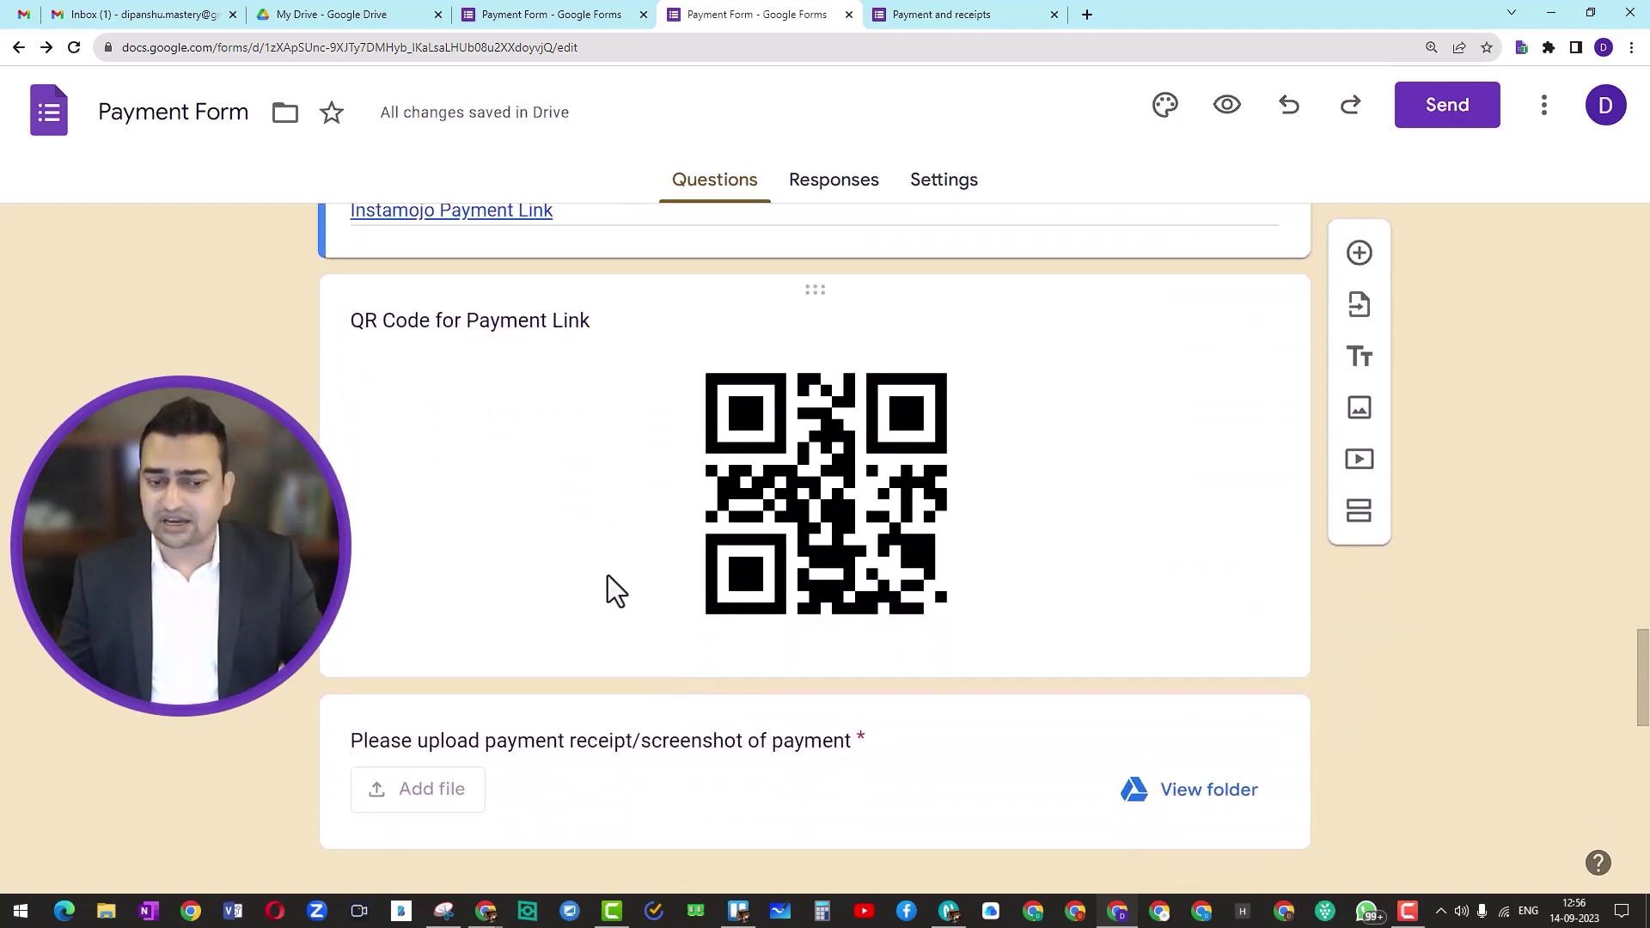
scroll(607, 575, up, 1)
Step: Set 'After section 3' to Submit form
click(533, 633)
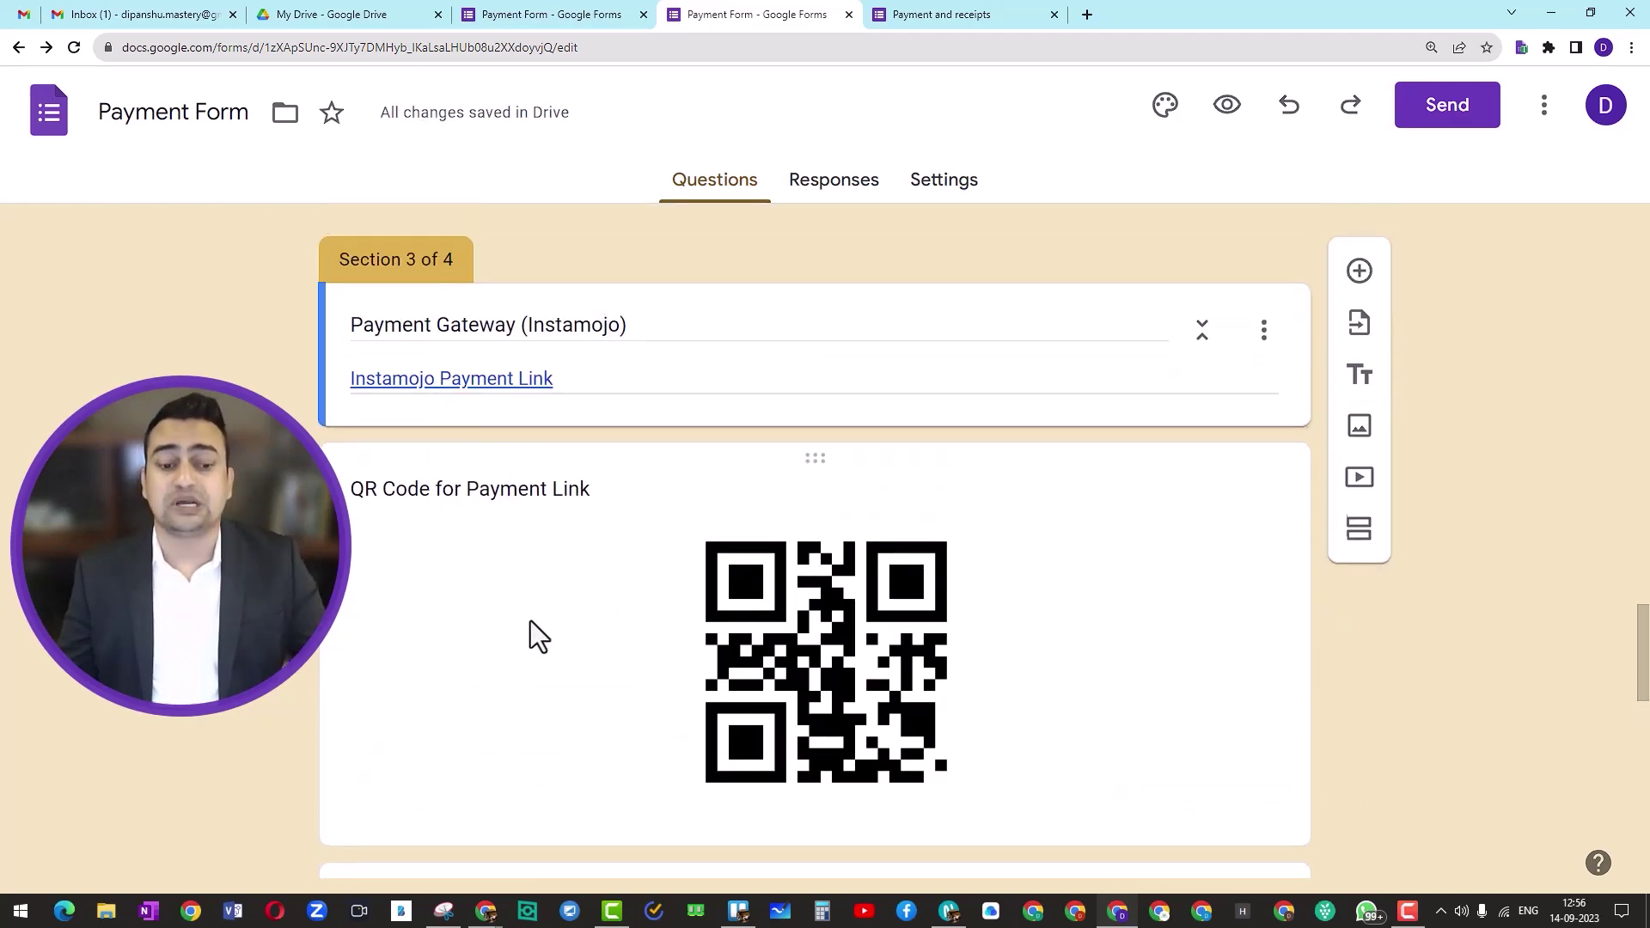
scroll(507, 636, down, 4)
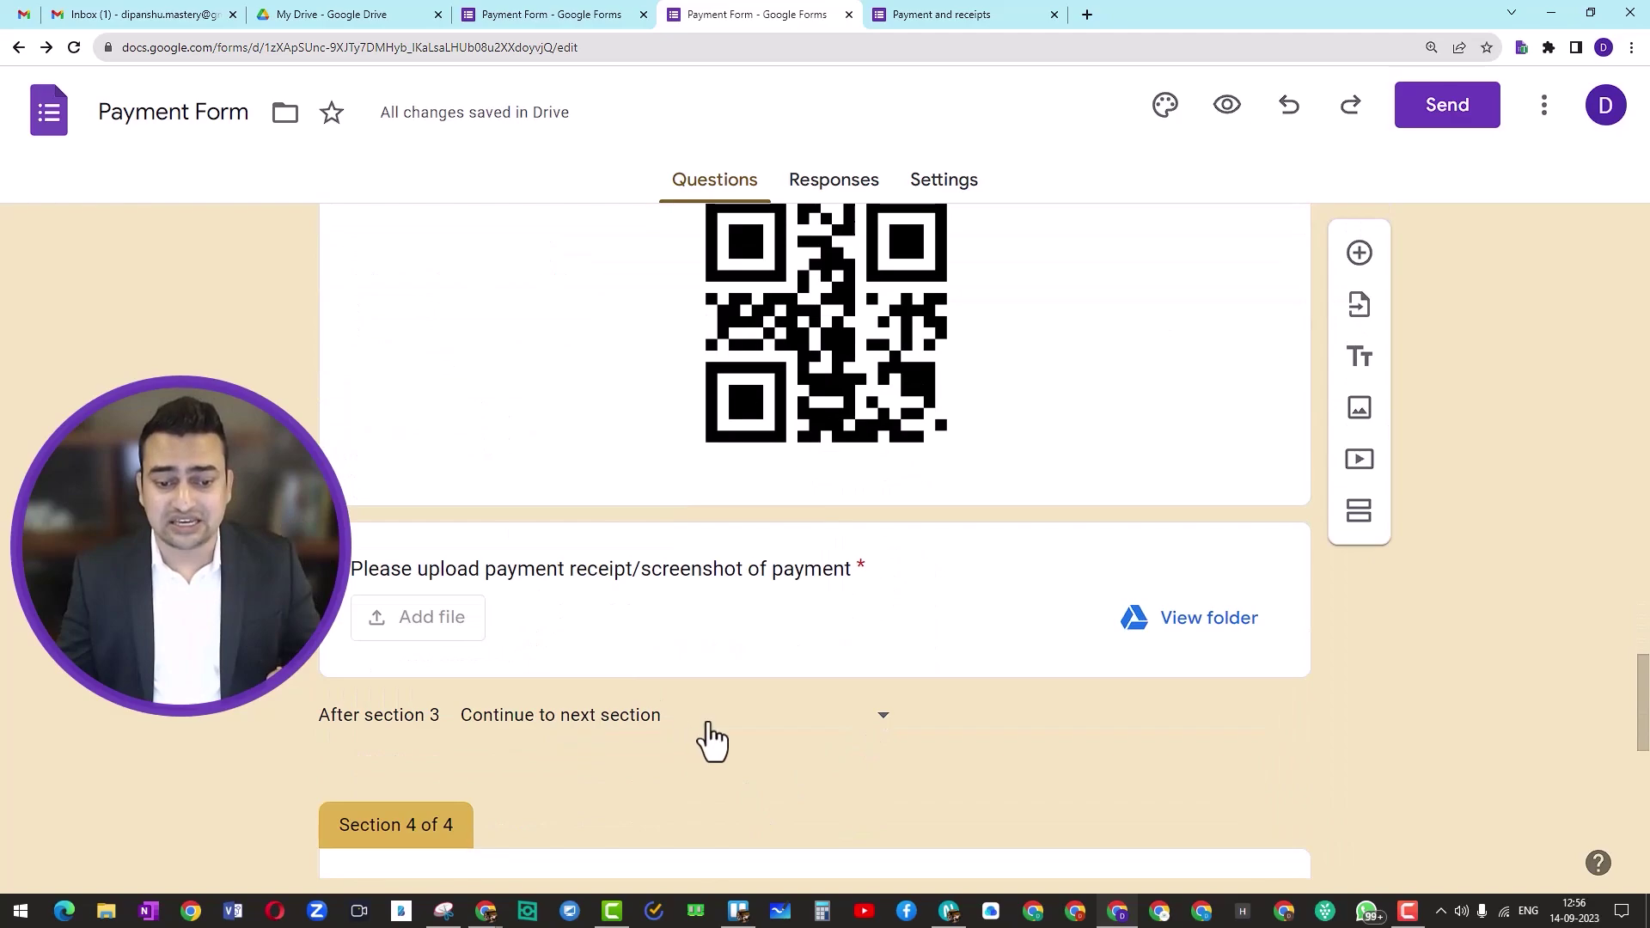
scroll(477, 851, down, 1)
click(889, 640)
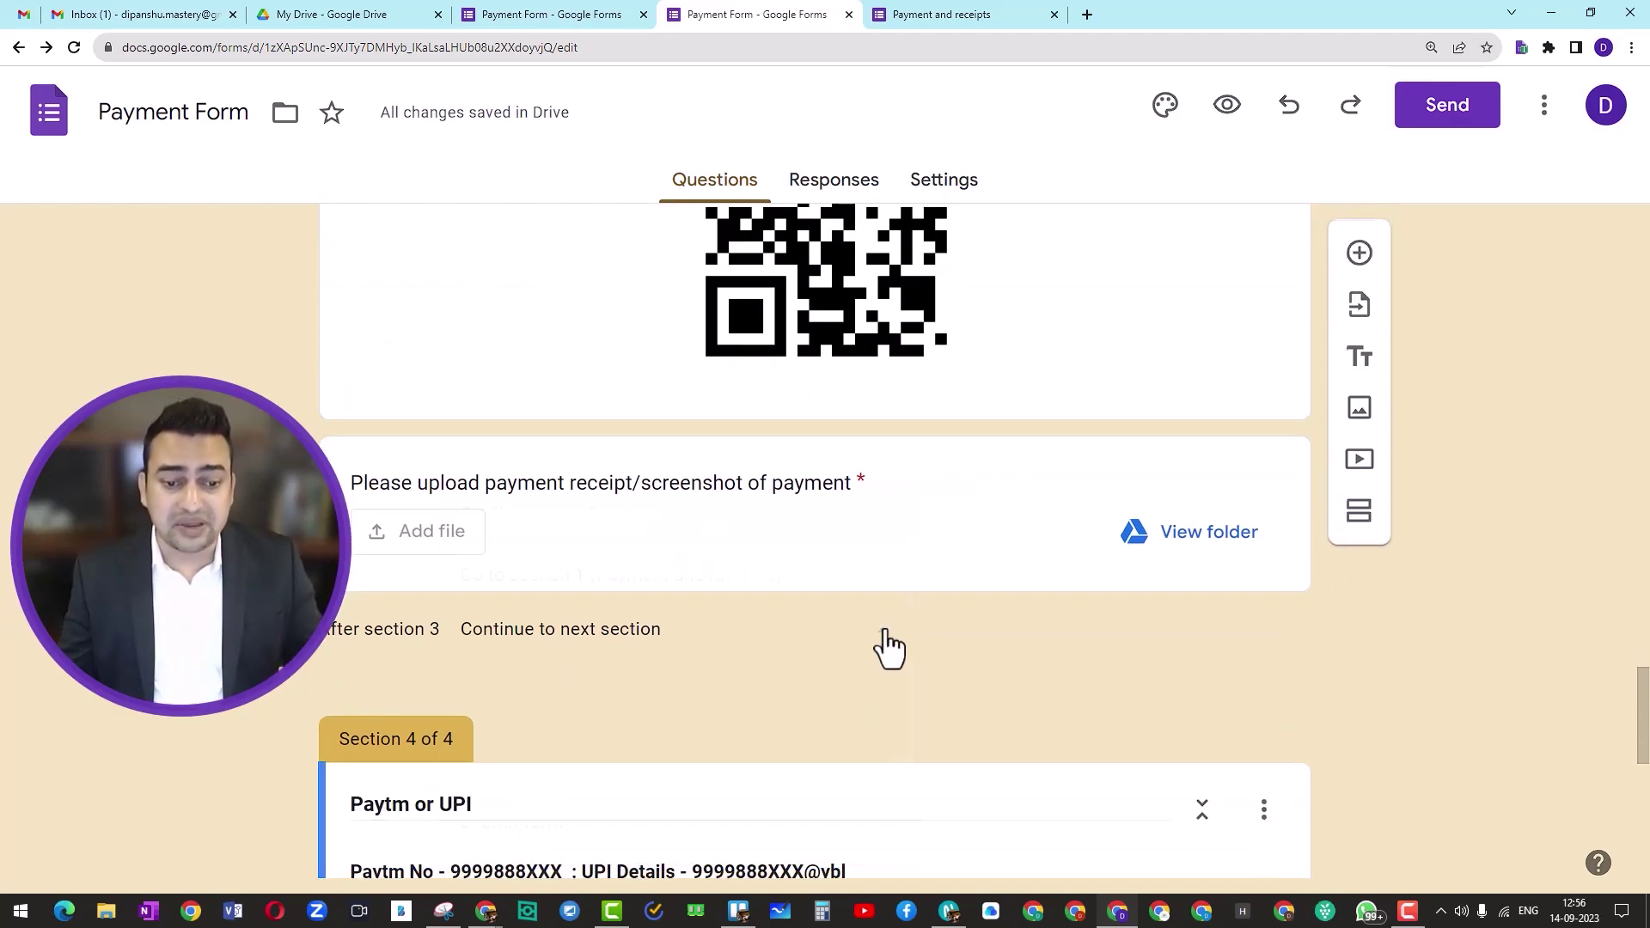
click(526, 829)
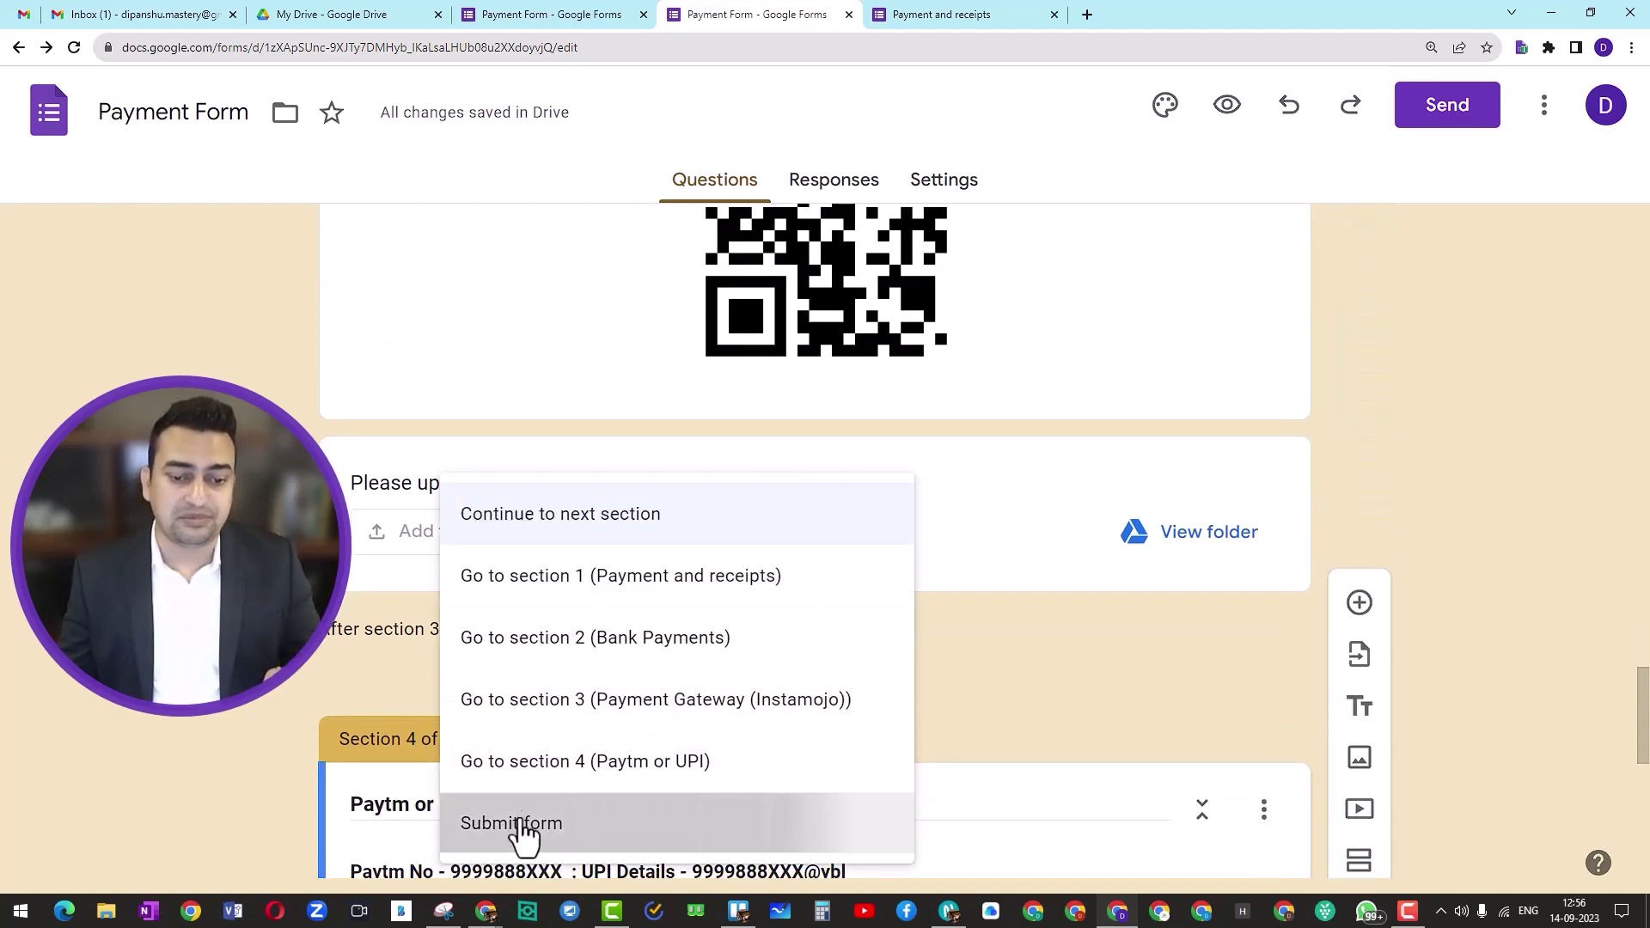
scroll(730, 692, down, 9)
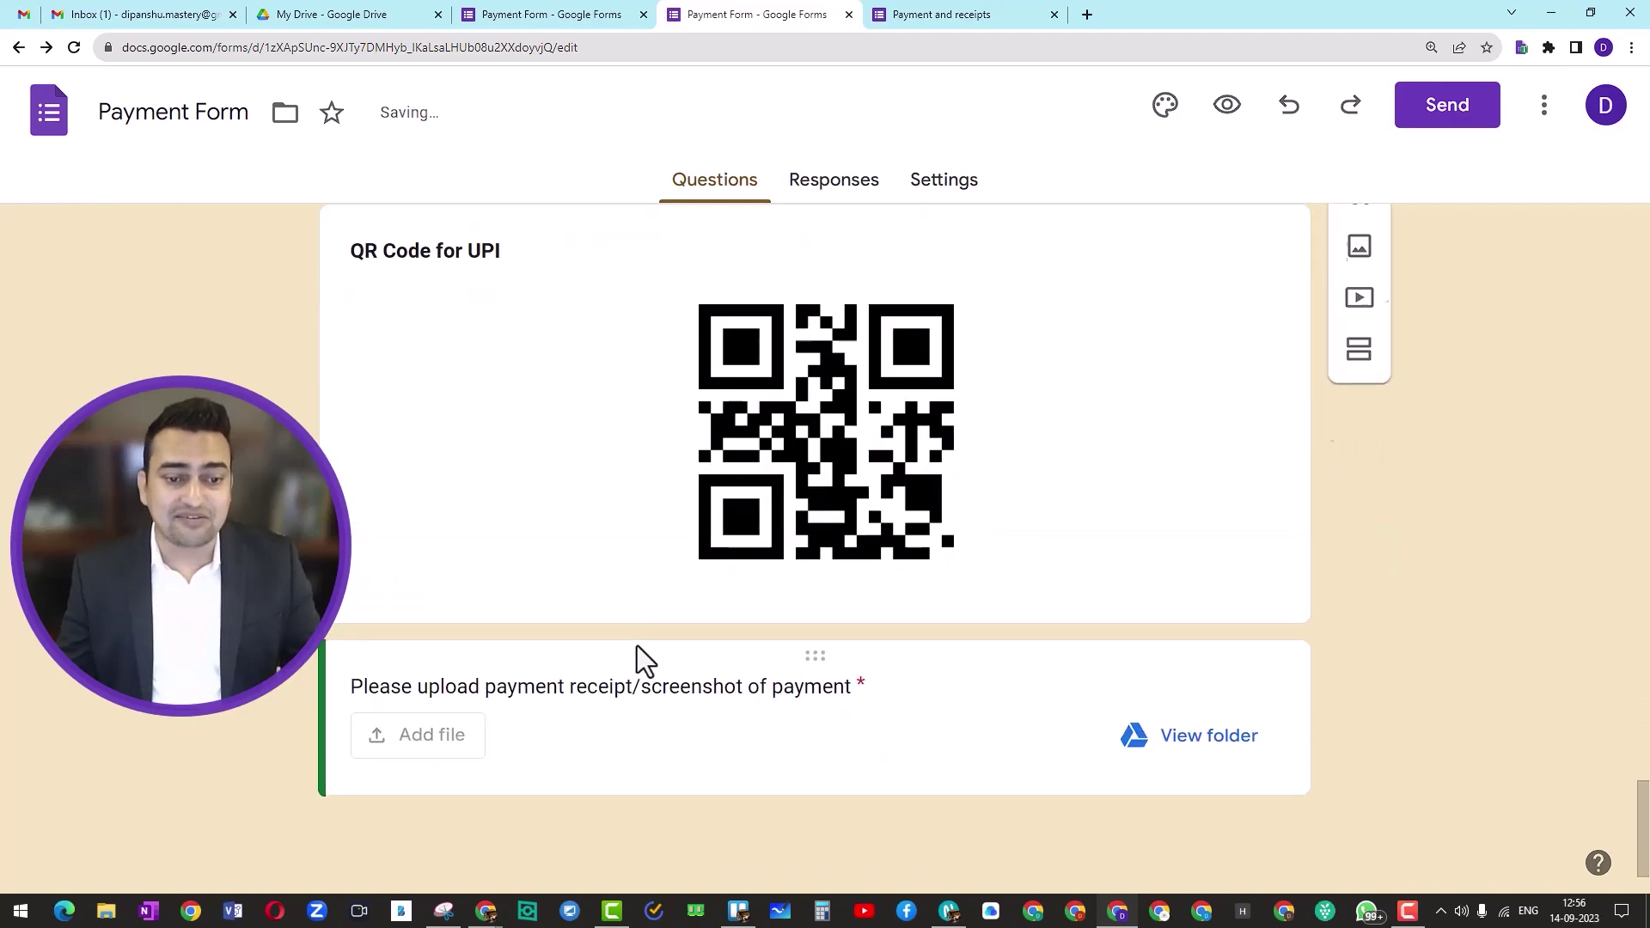
drag(815, 655, 917, 505)
scroll(747, 685, down, 7)
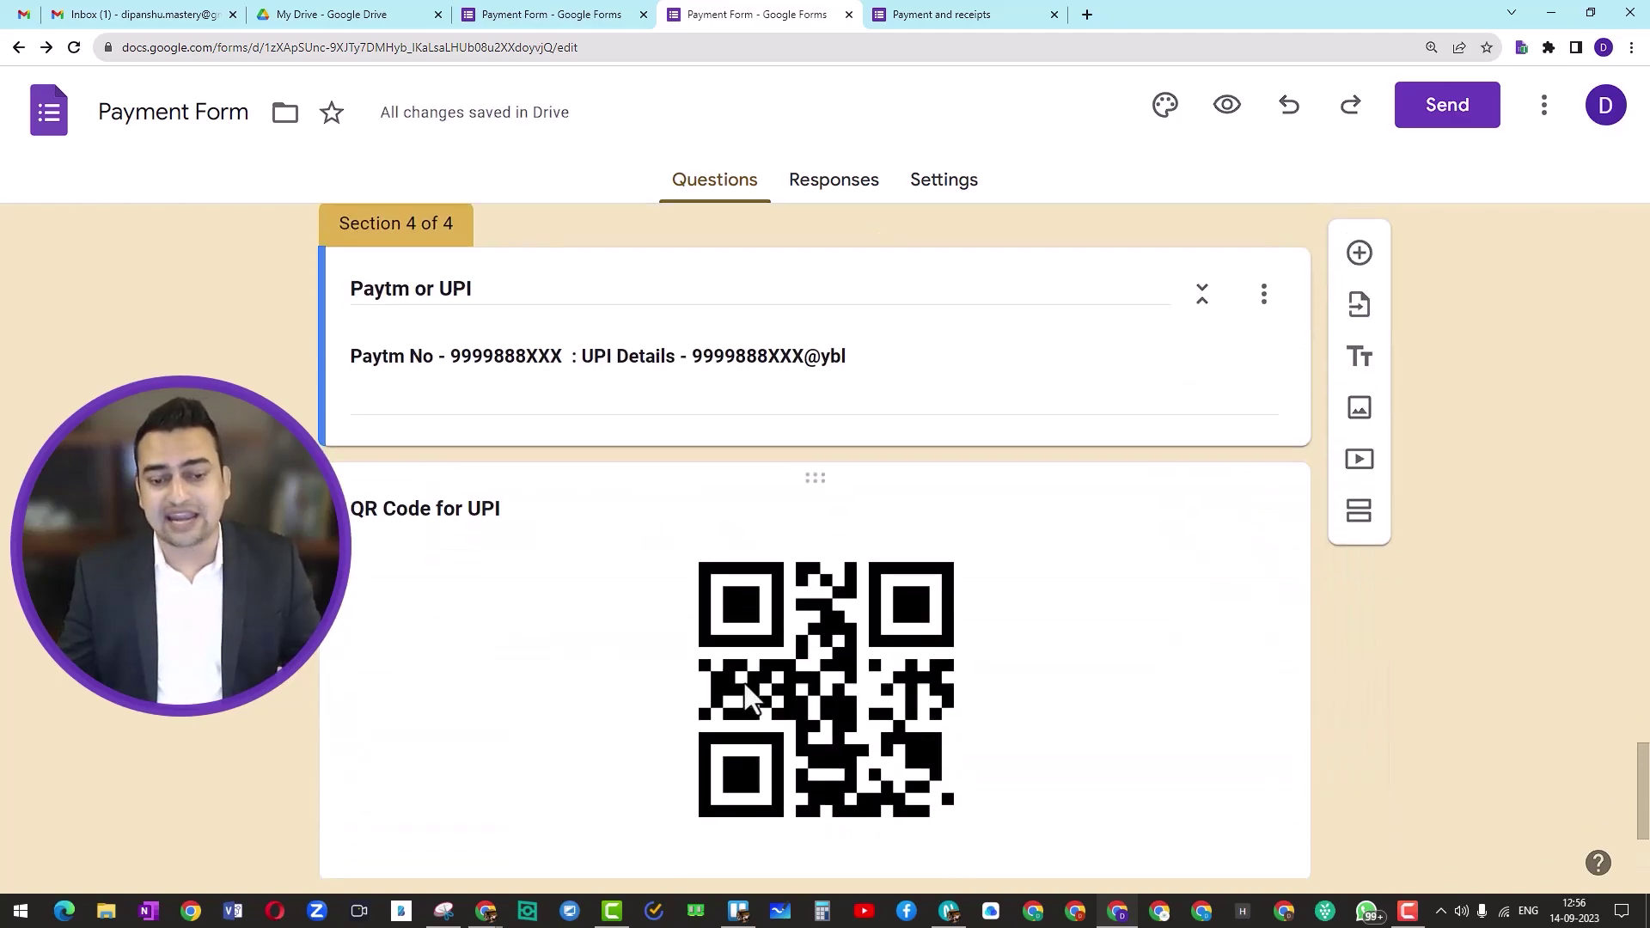
scroll(748, 653, up, 5)
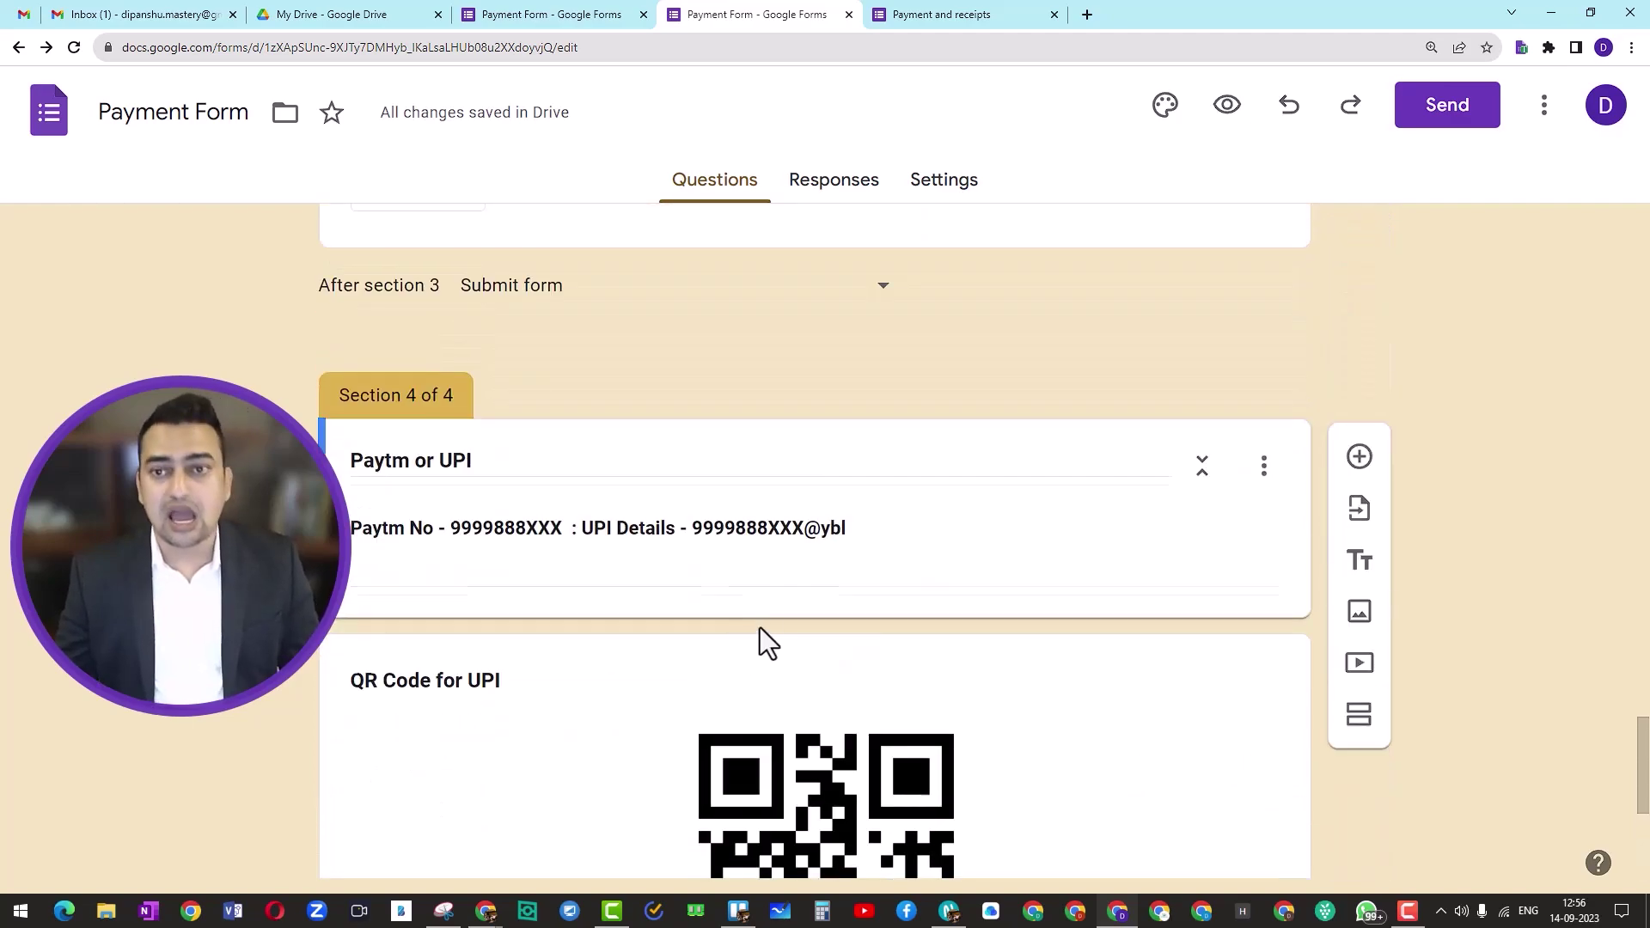
Step: In the preview, step back through the sections to the first page's payment method question
click(911, 15)
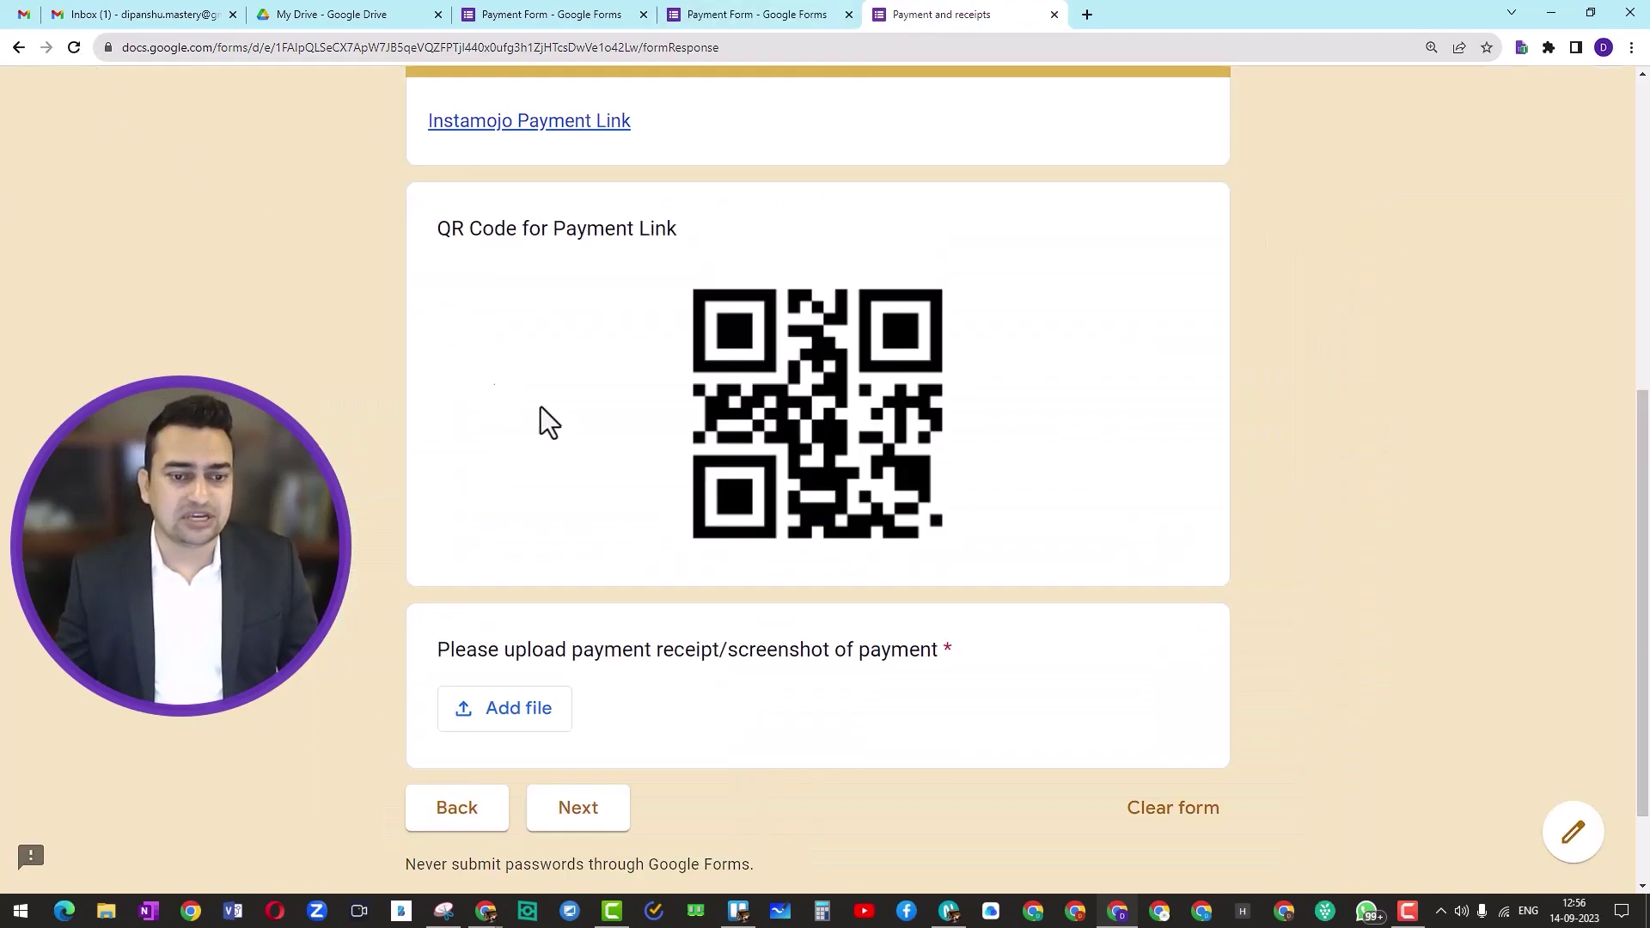
click(447, 812)
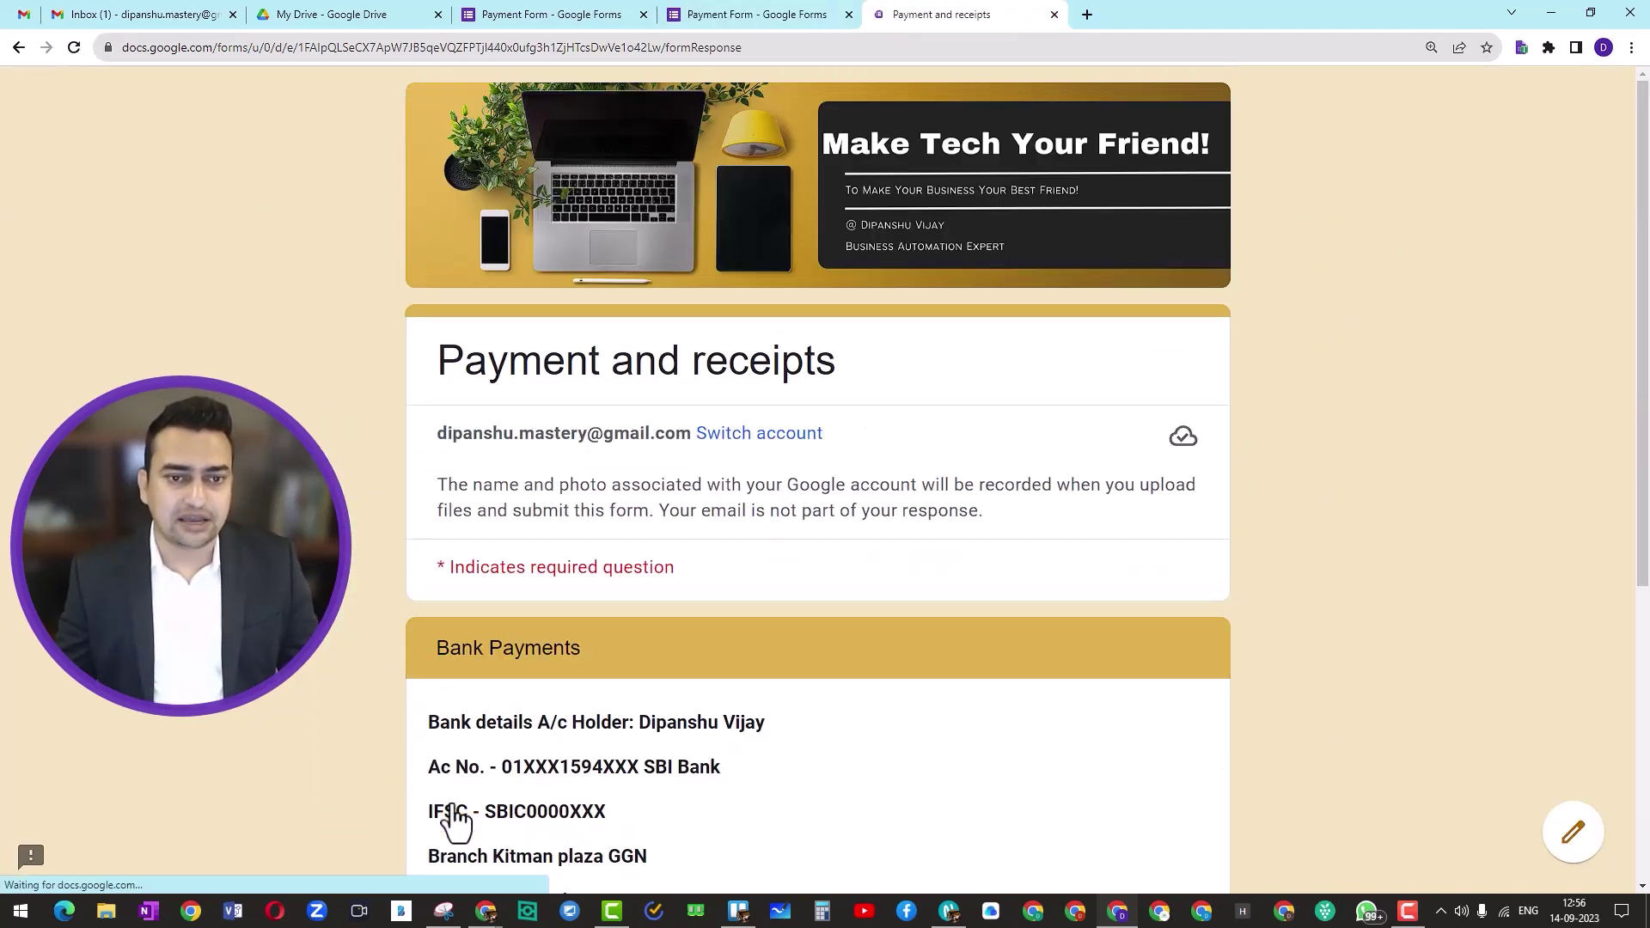
scroll(666, 713, down, 6)
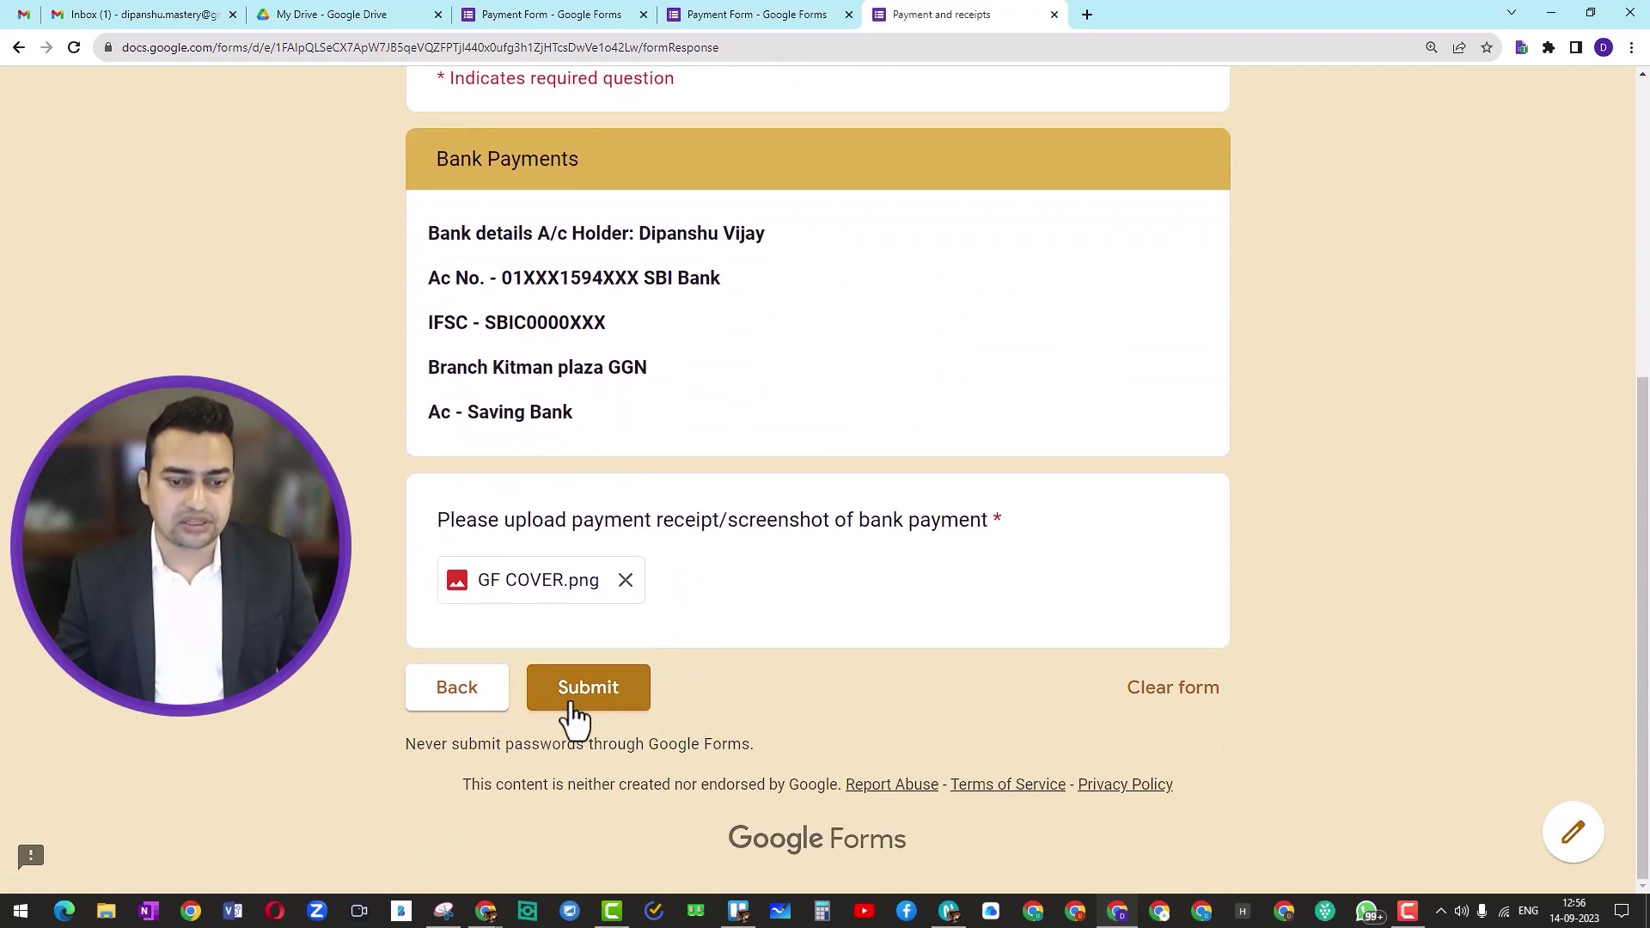
click(456, 692)
scroll(591, 680, down, 8)
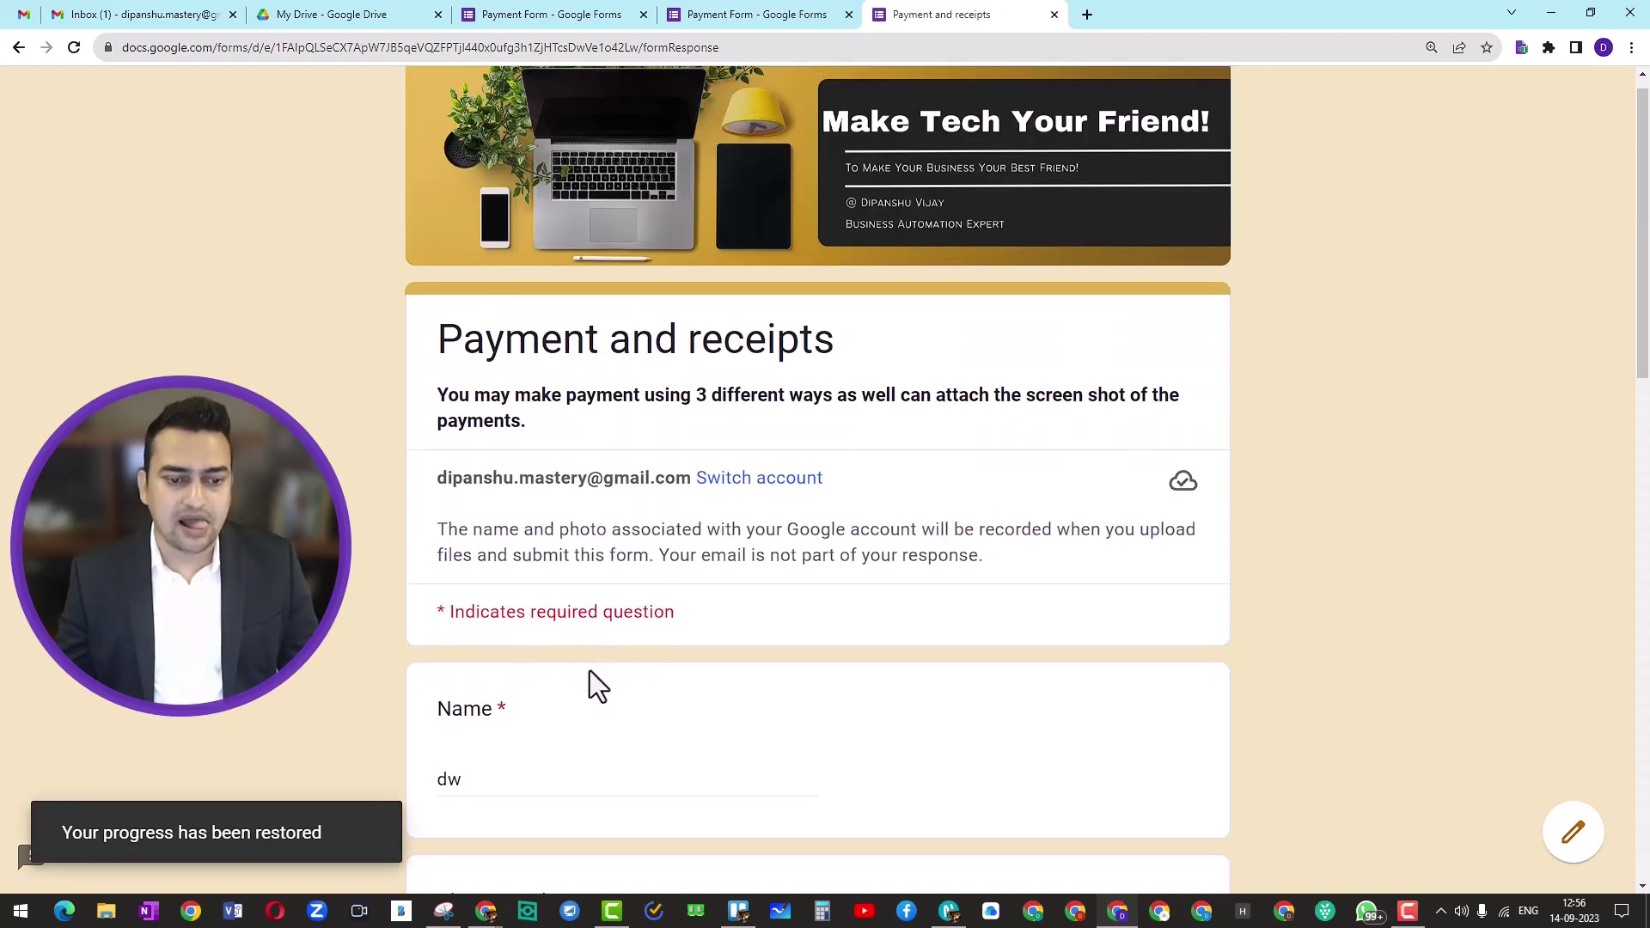
scroll(590, 671, down, 7)
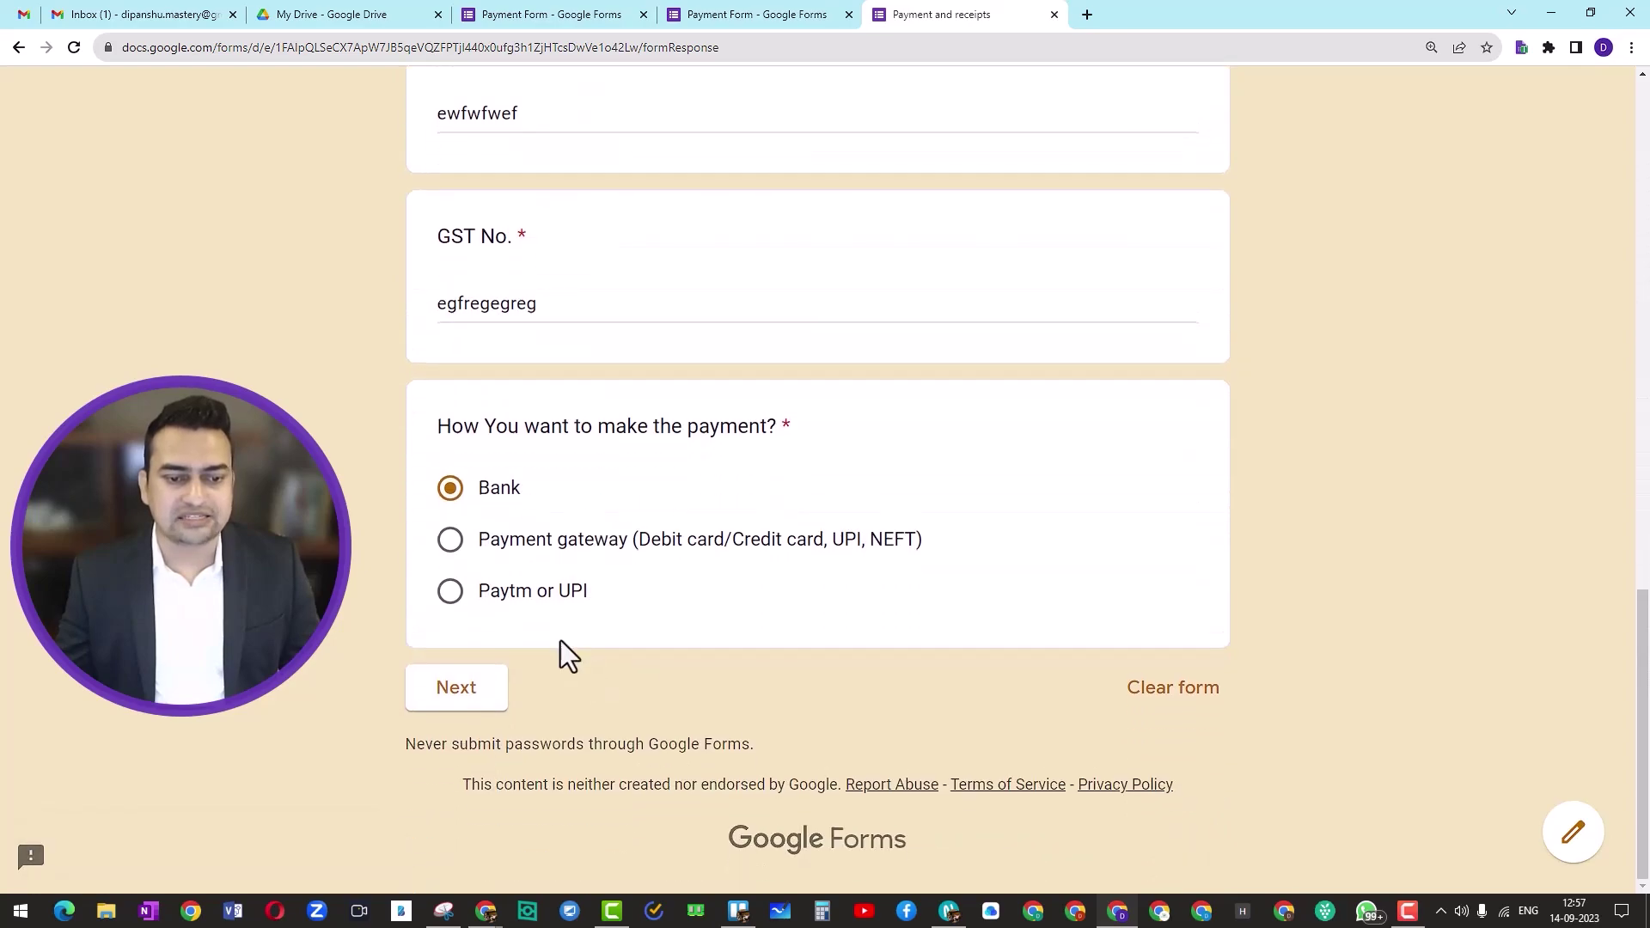
click(456, 691)
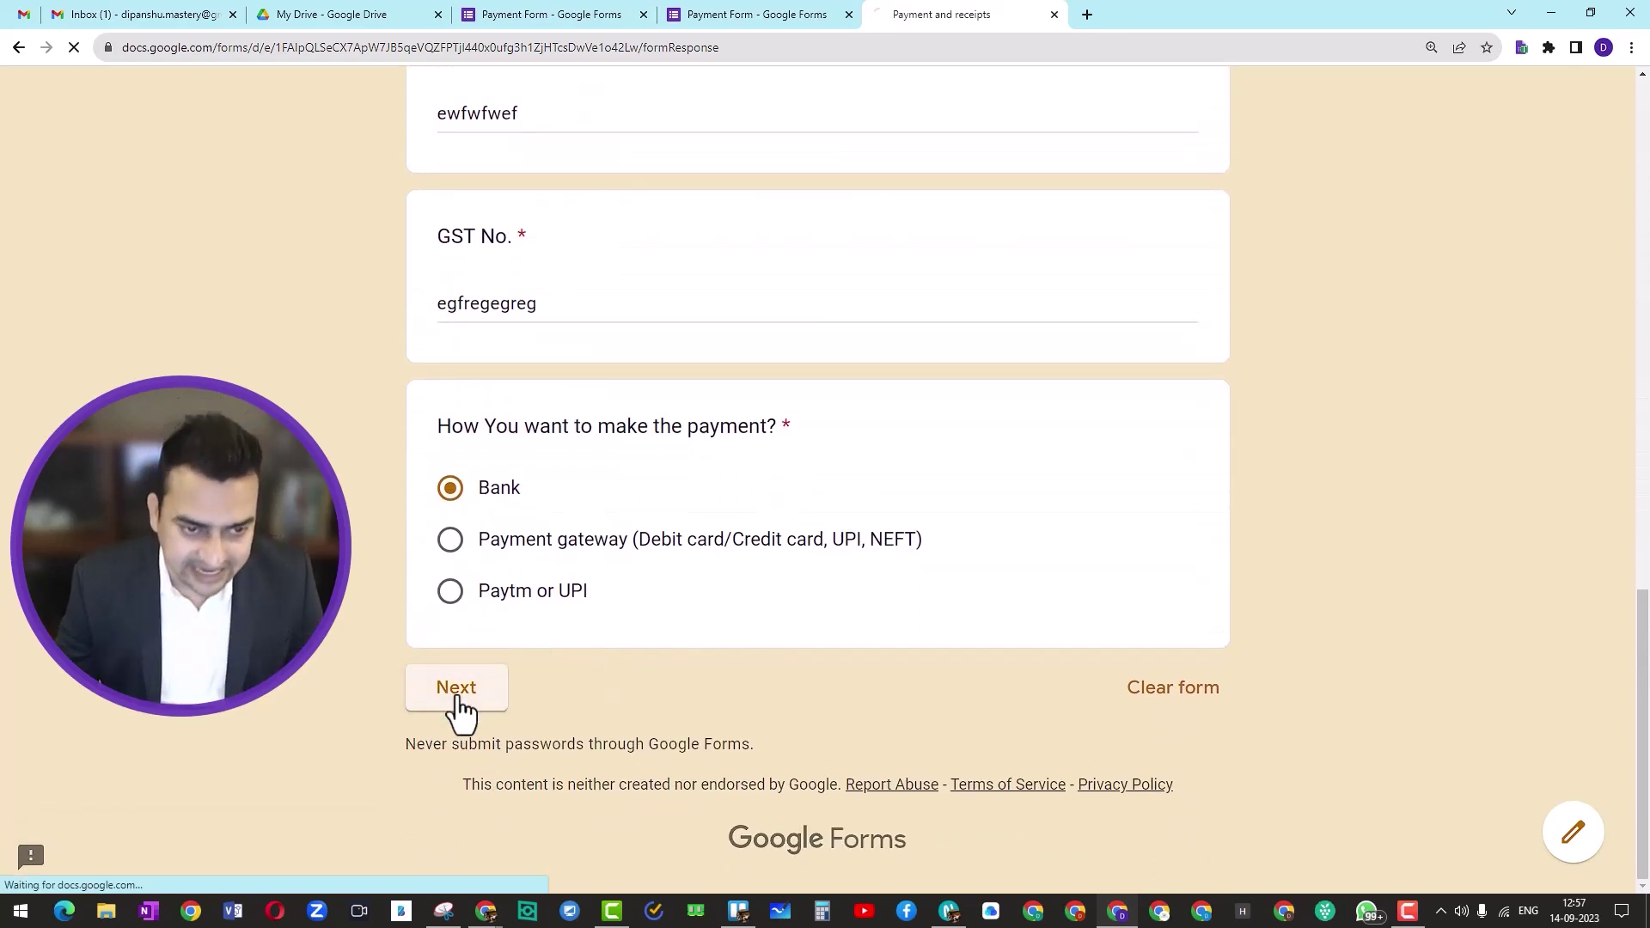
scroll(663, 574, down, 5)
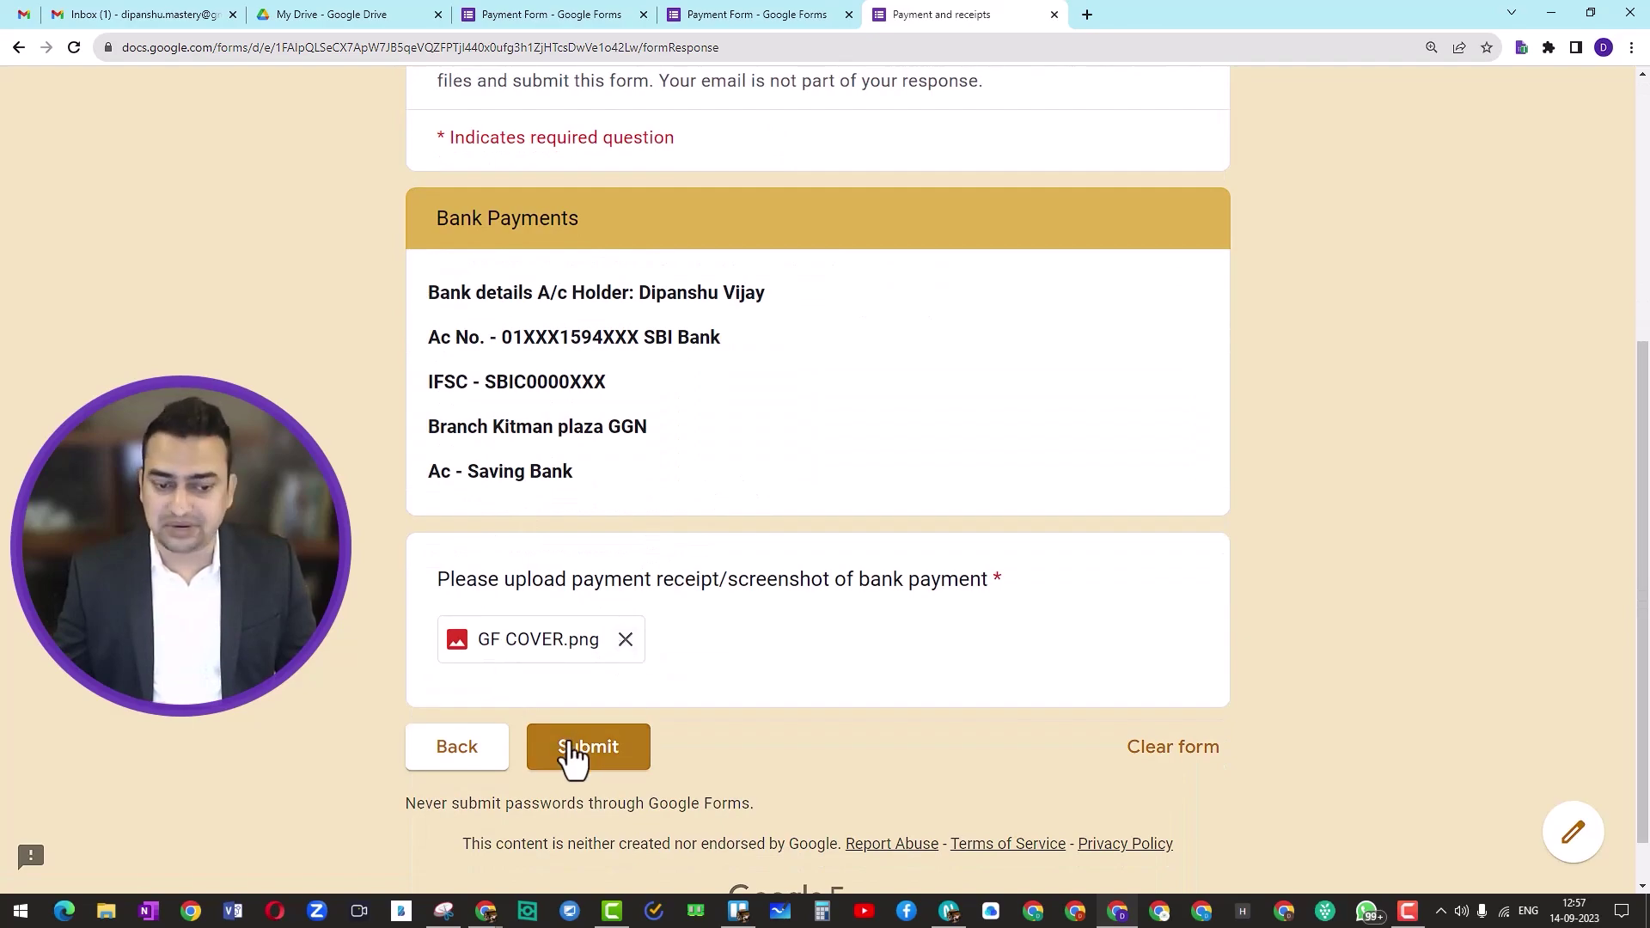
click(459, 761)
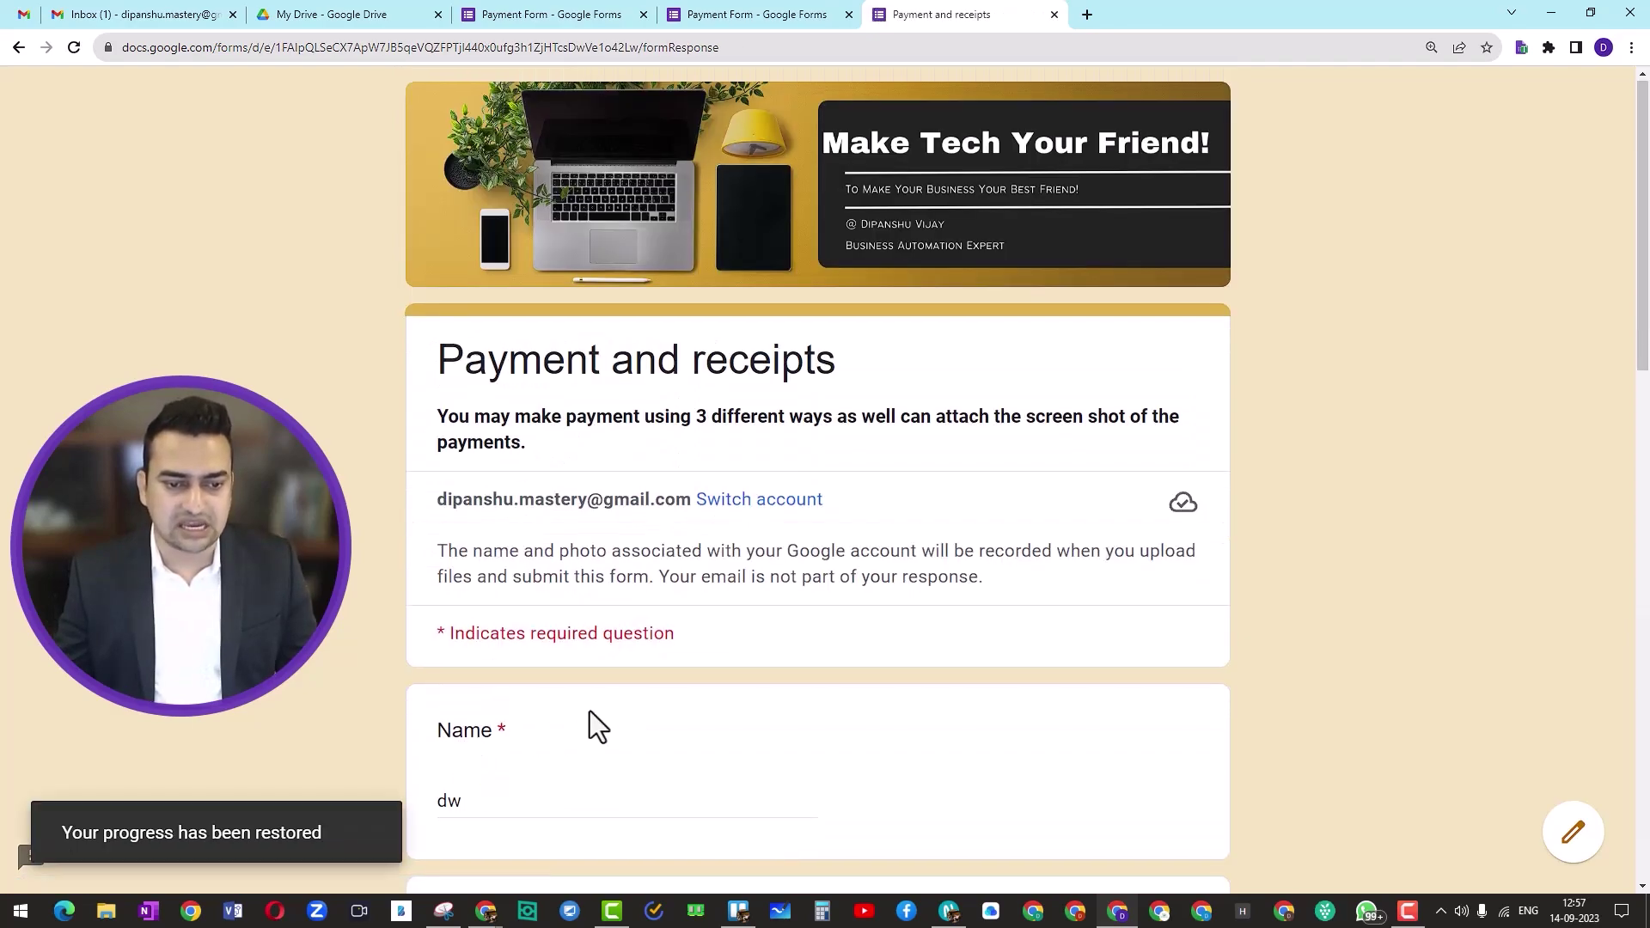
scroll(591, 710, down, 12)
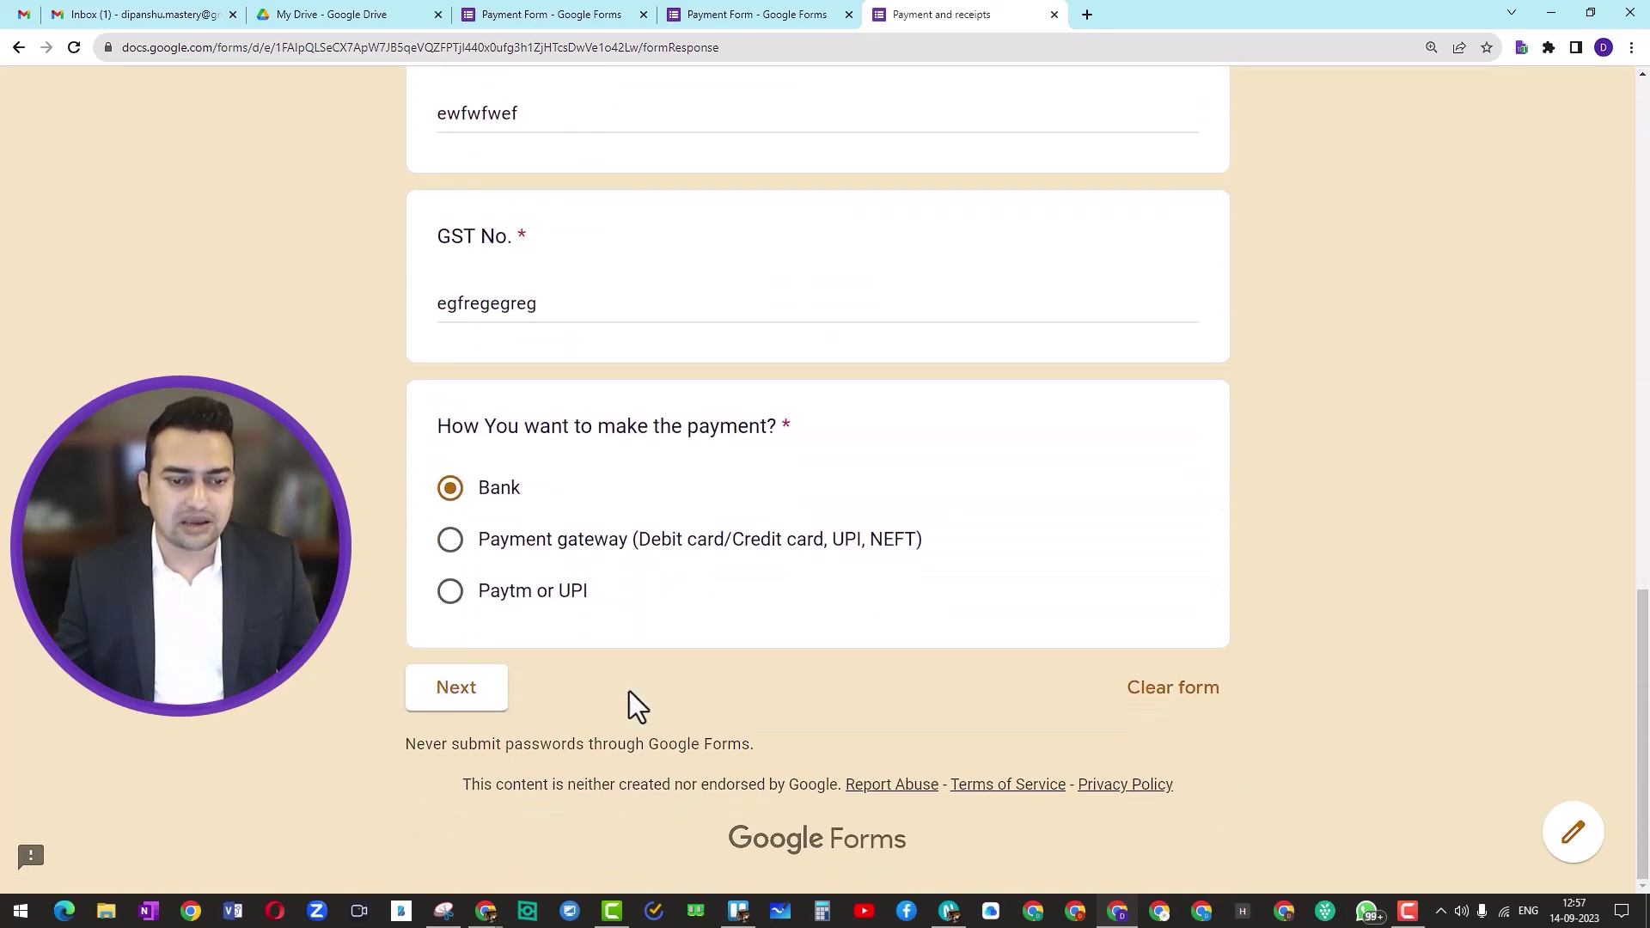
Step: Go to the Instamojo section and check its payment link in a new tab
click(457, 686)
scroll(668, 676, down, 3)
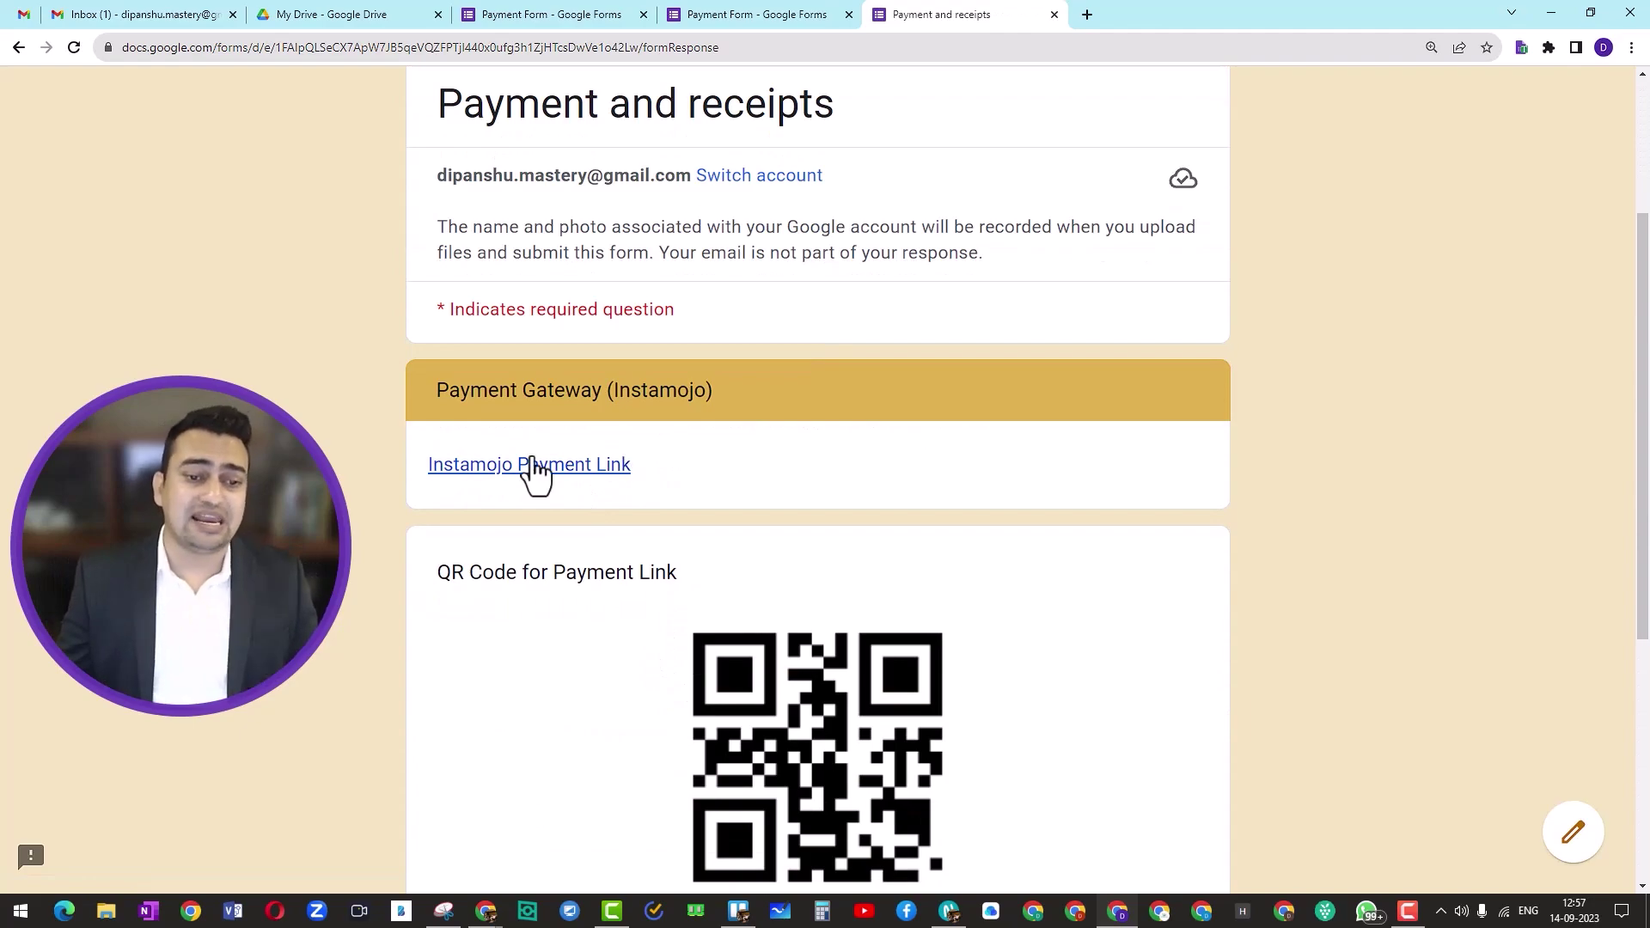
right_click(521, 468)
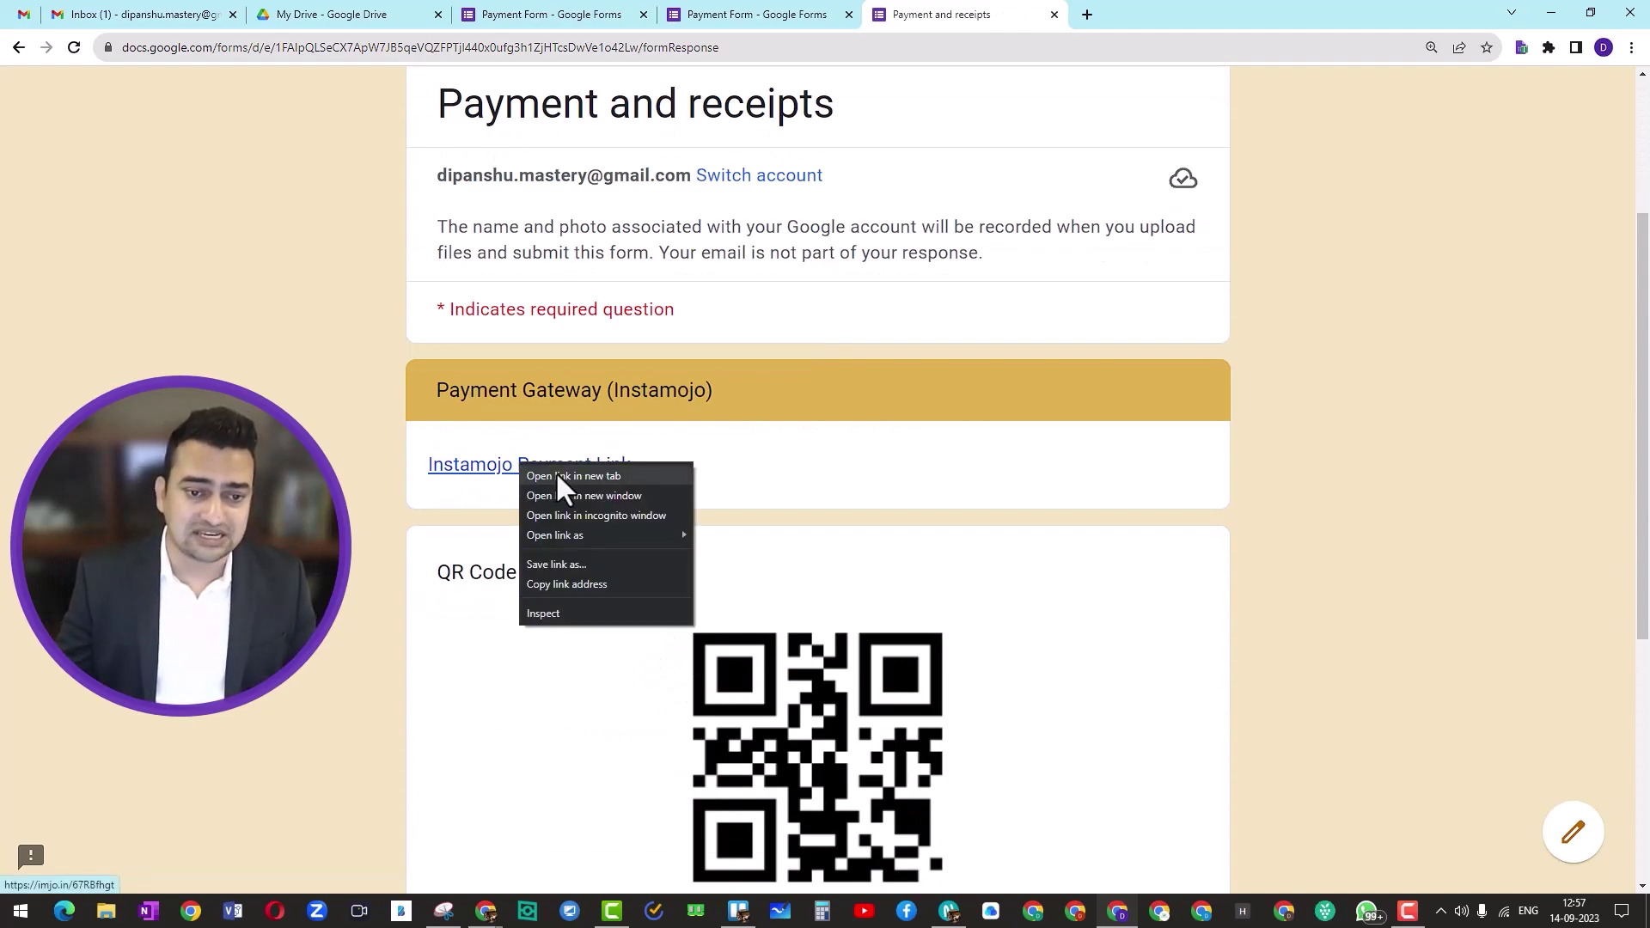
click(555, 470)
click(1143, 7)
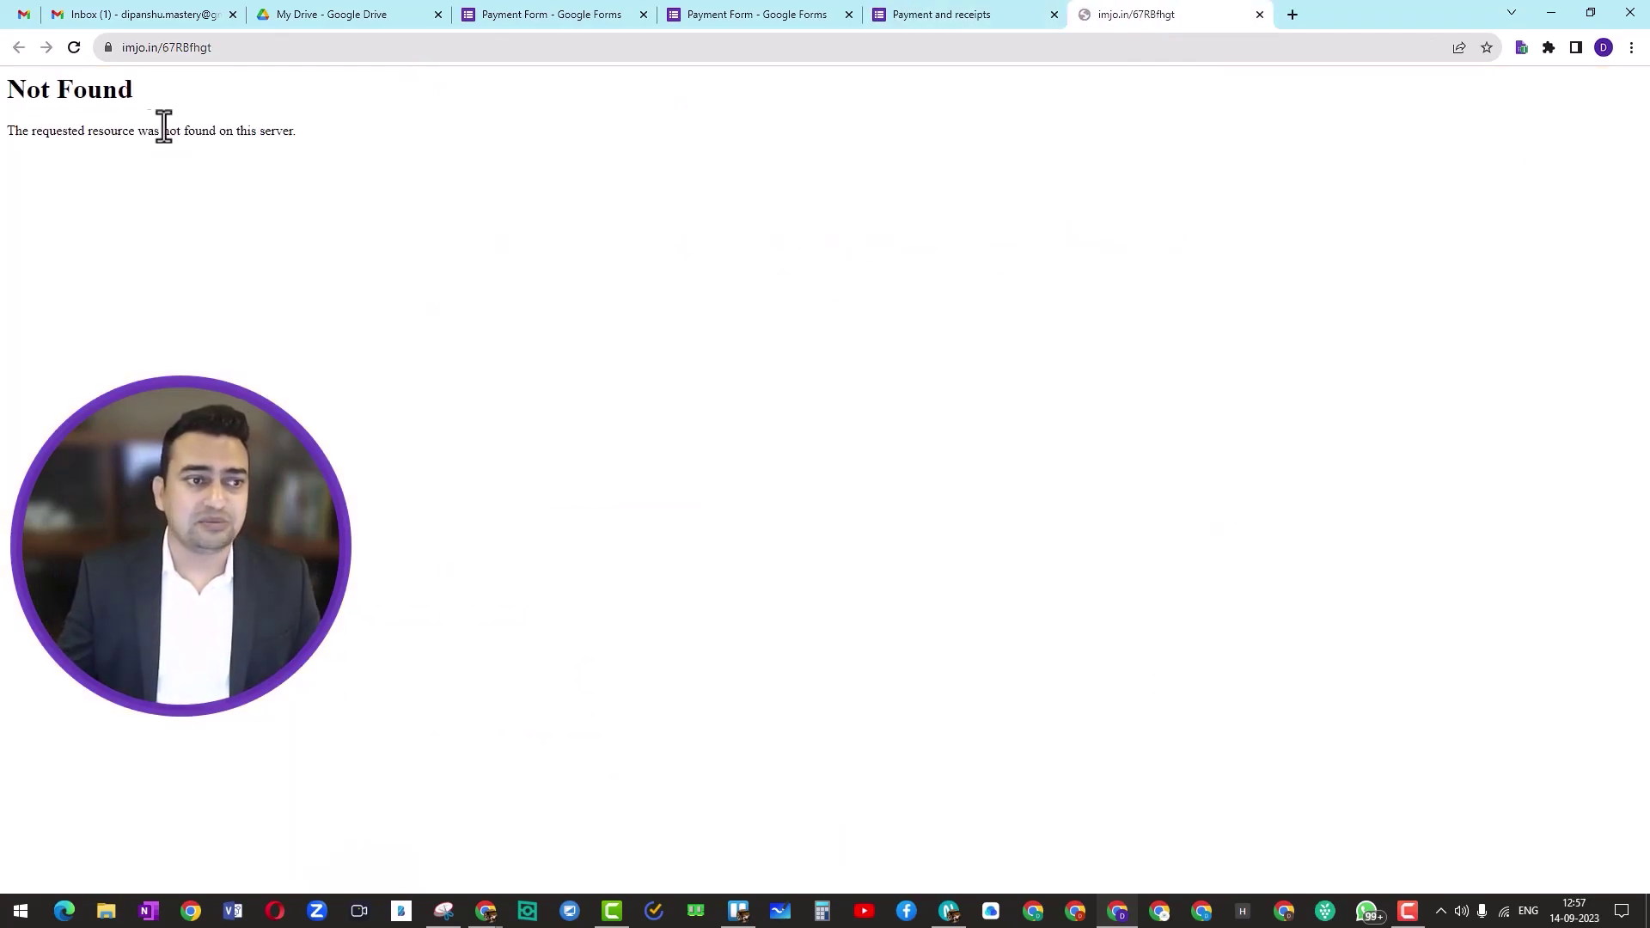
click(924, 6)
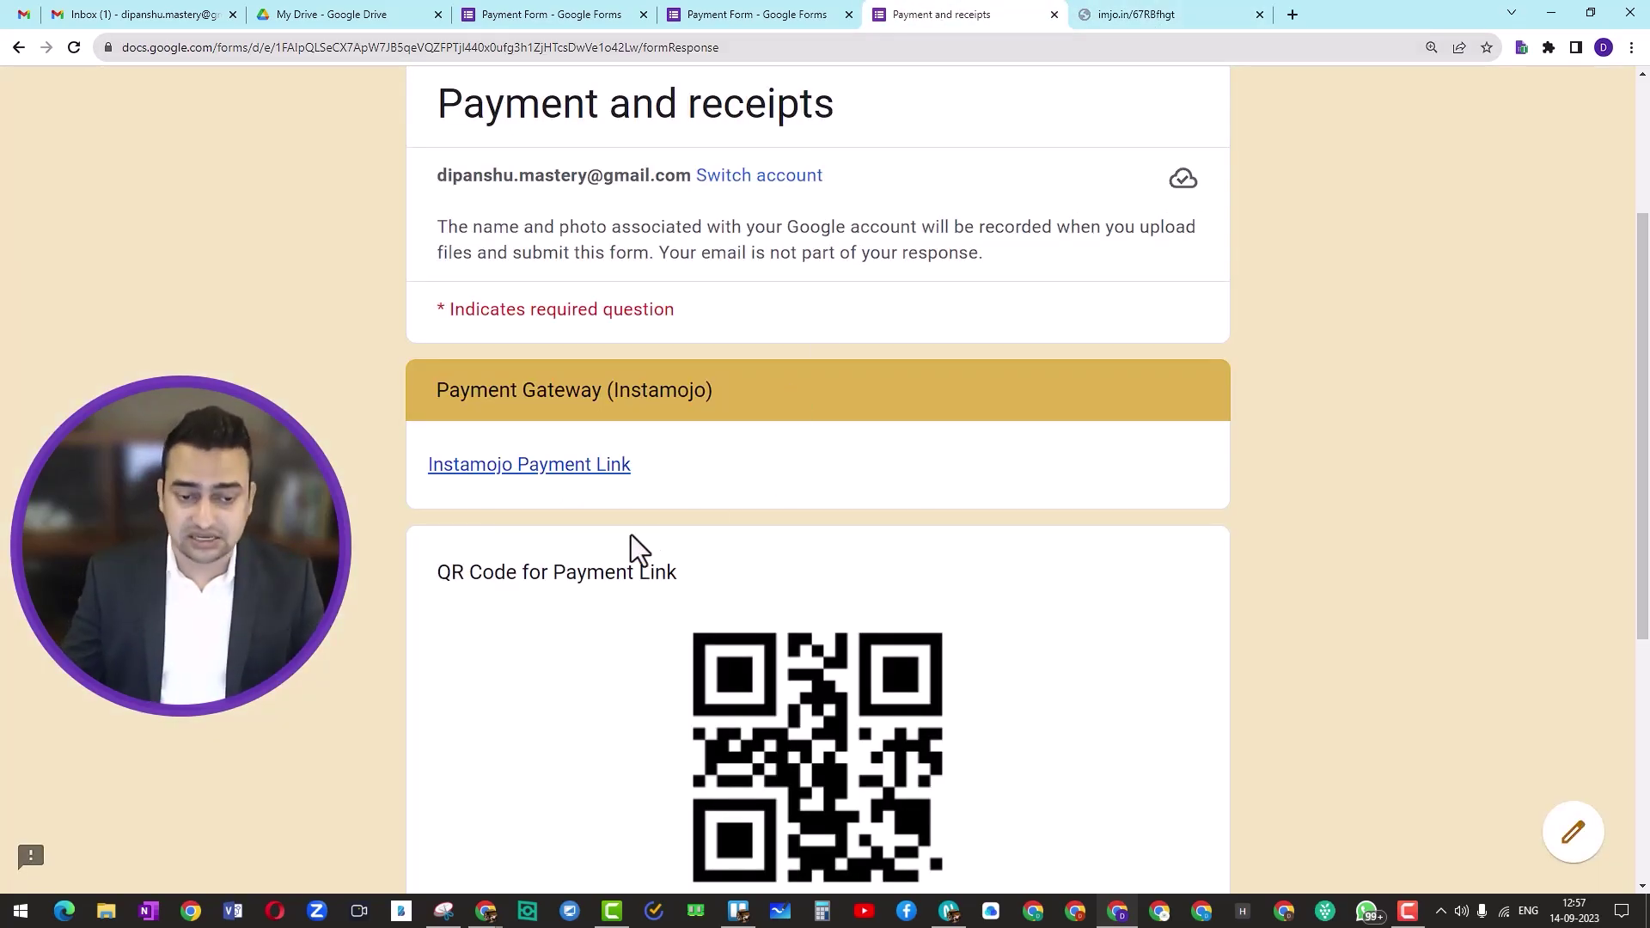
Step: Upload GF COVER.png as the Payment Gateway receipt
scroll(639, 513, down, 2)
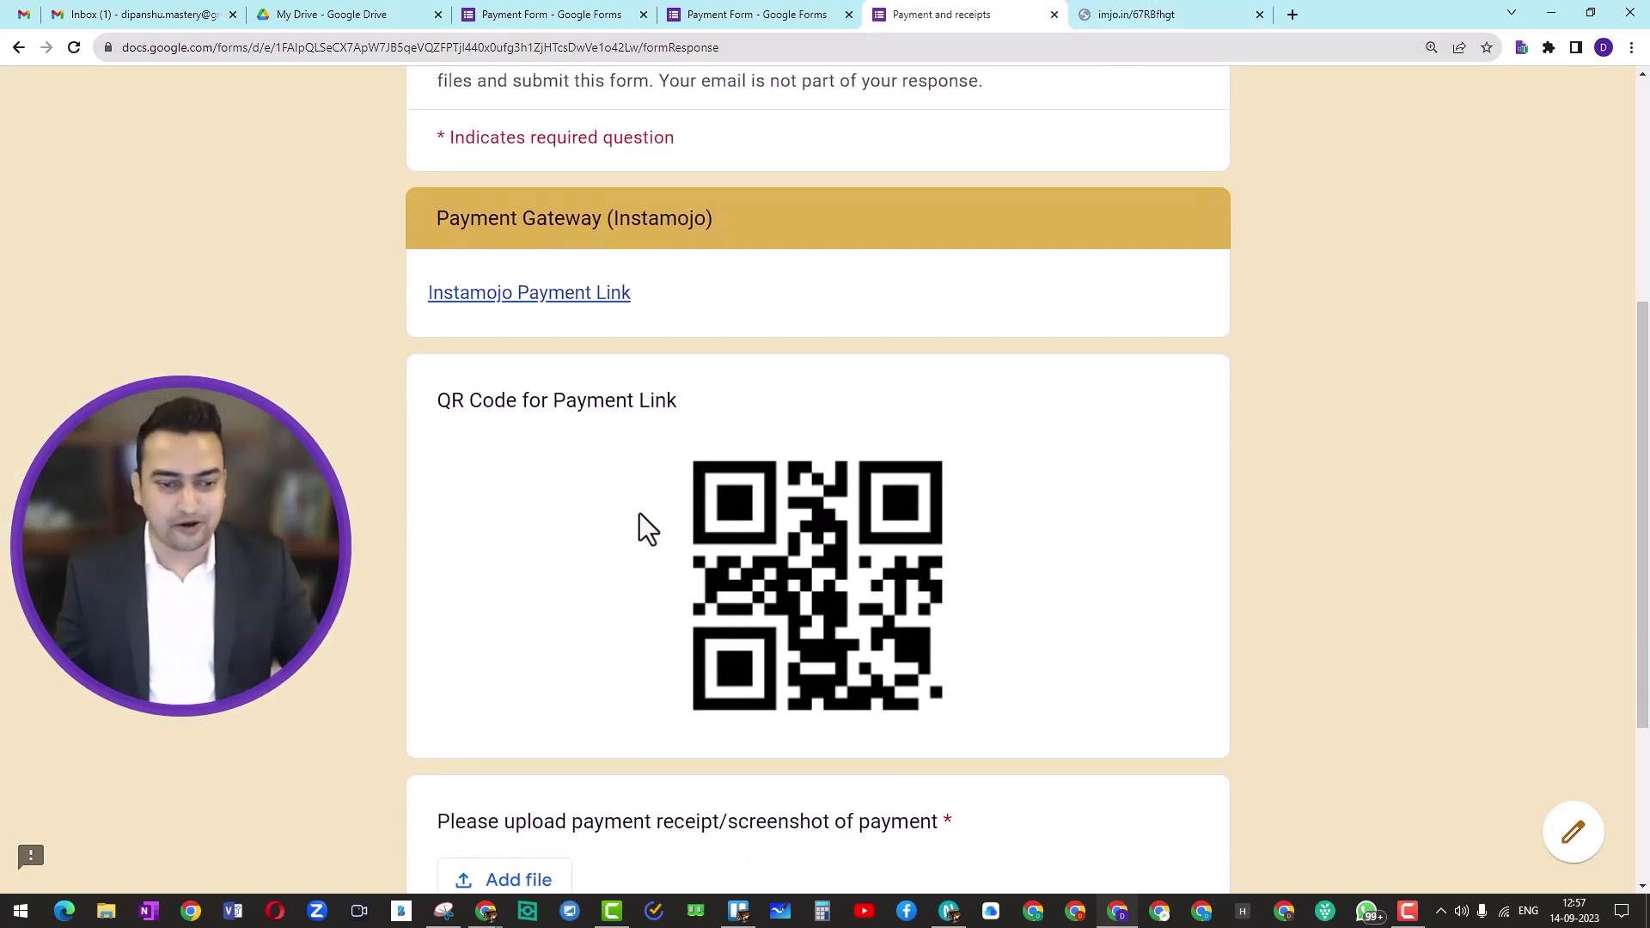
scroll(633, 503, down, 1)
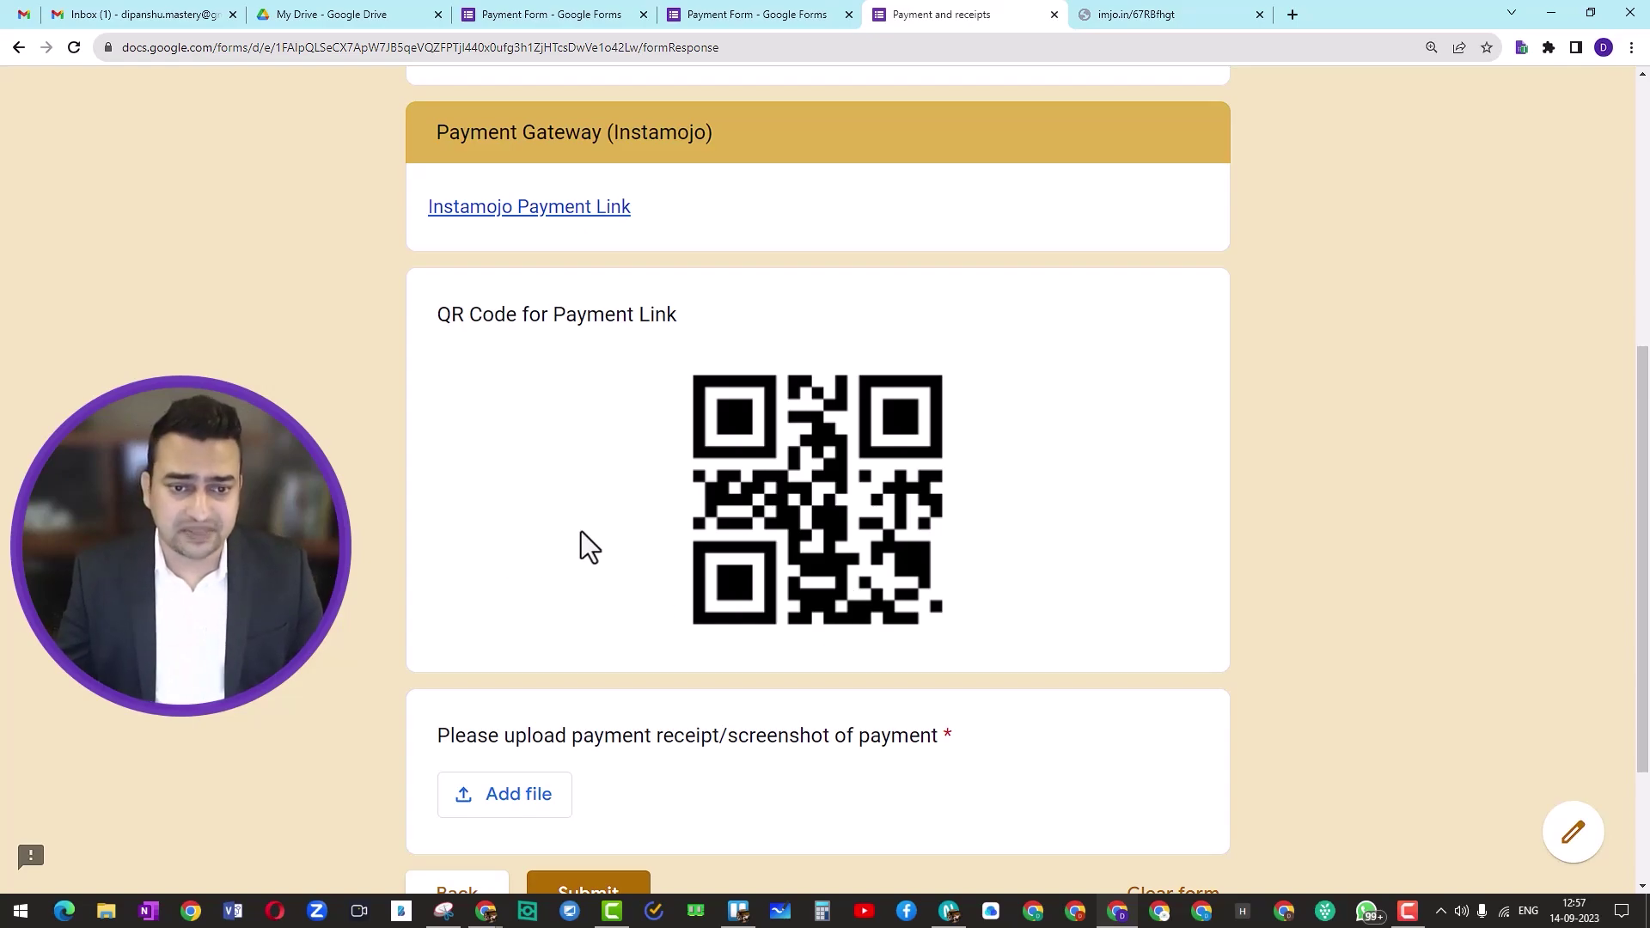
scroll(653, 529, down, 2)
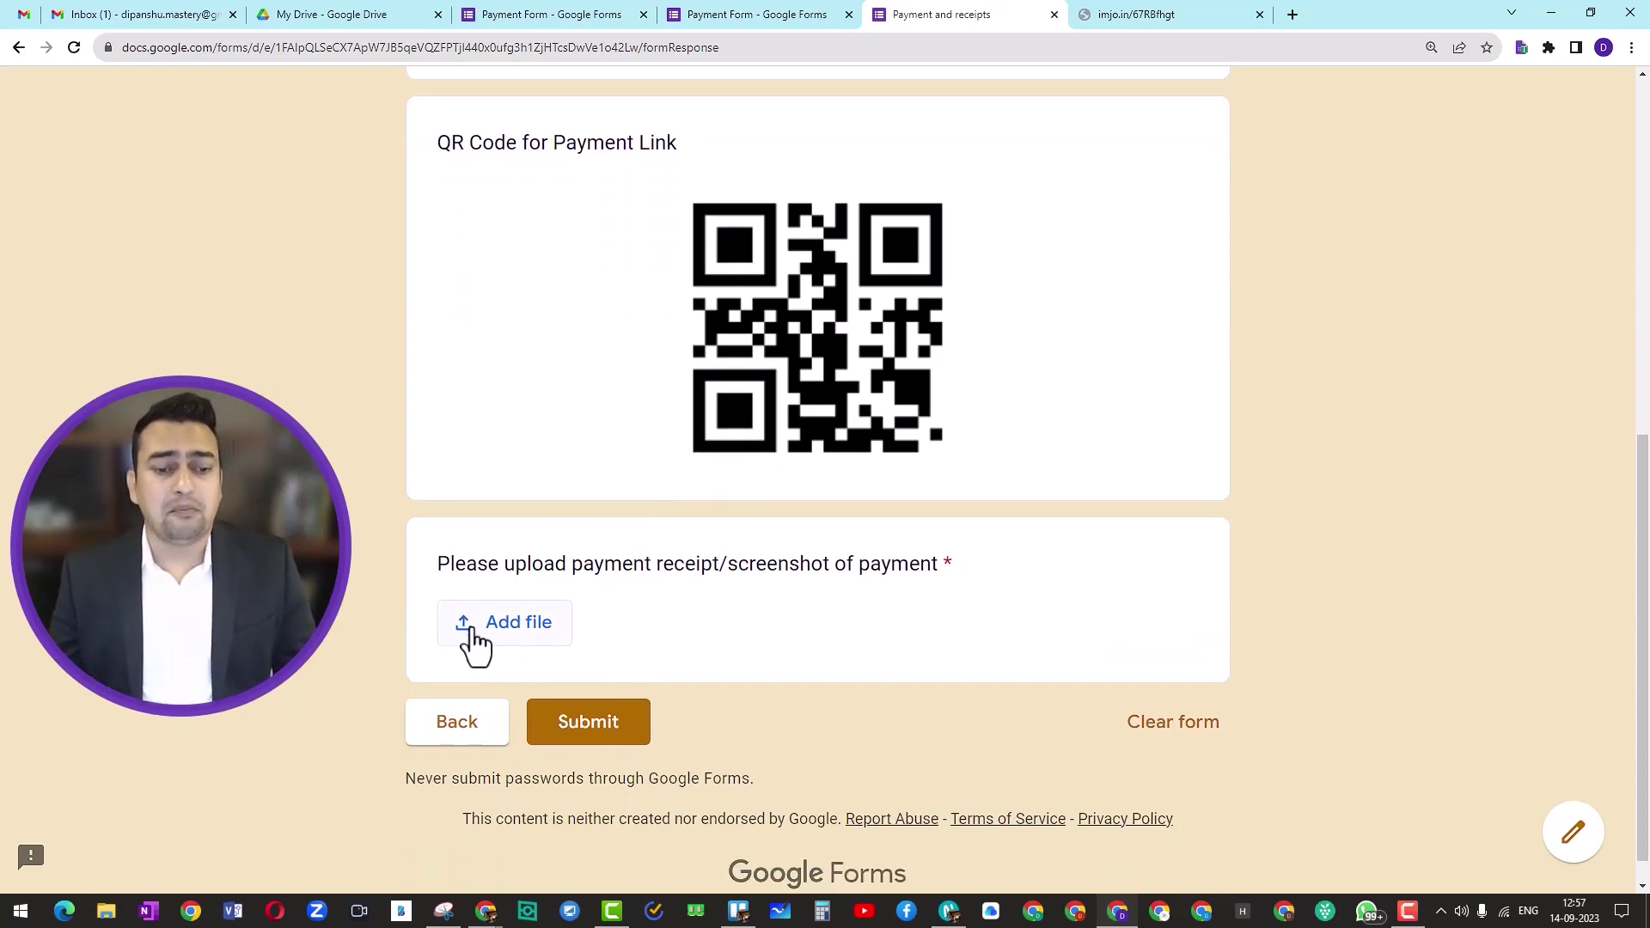
click(543, 626)
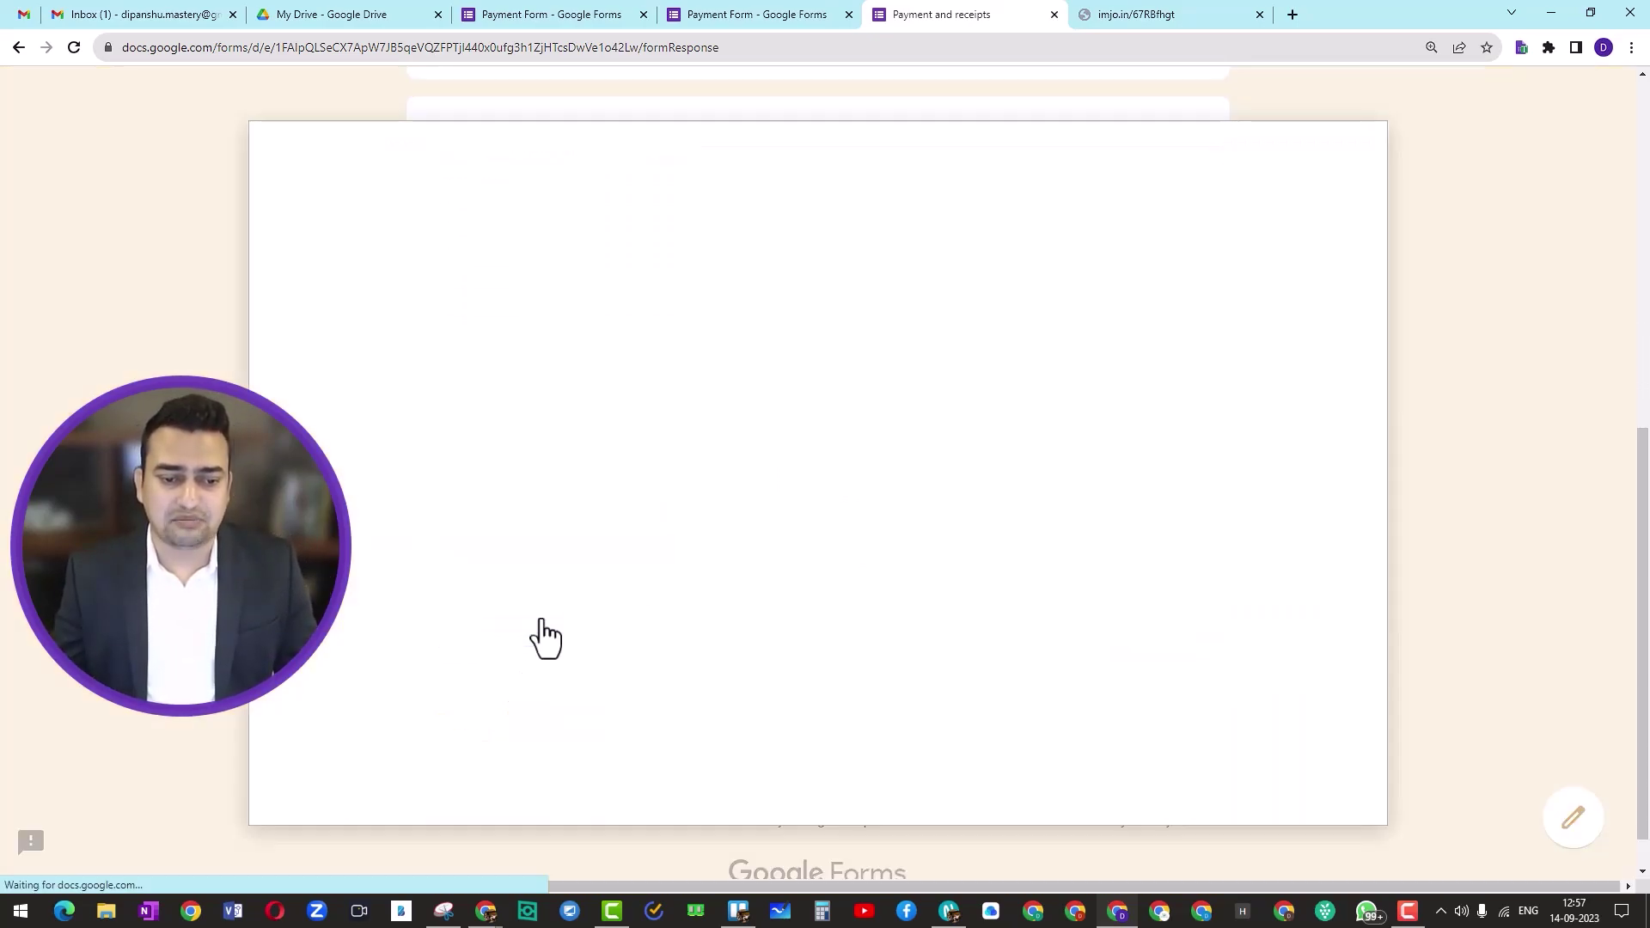
click(817, 687)
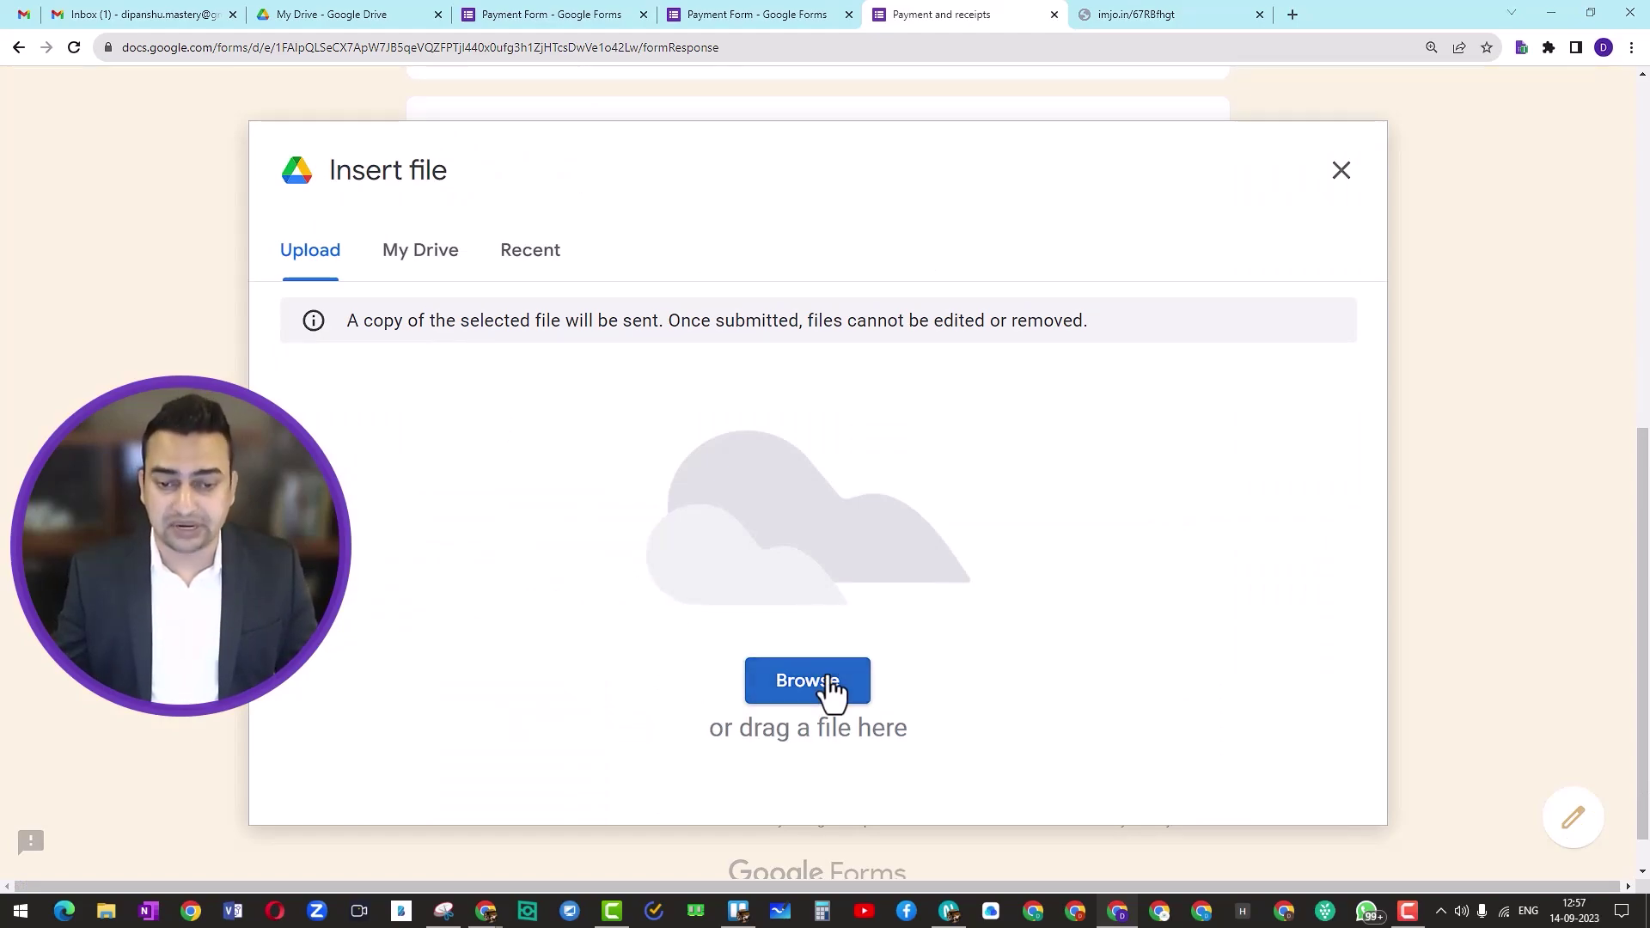
click(1108, 163)
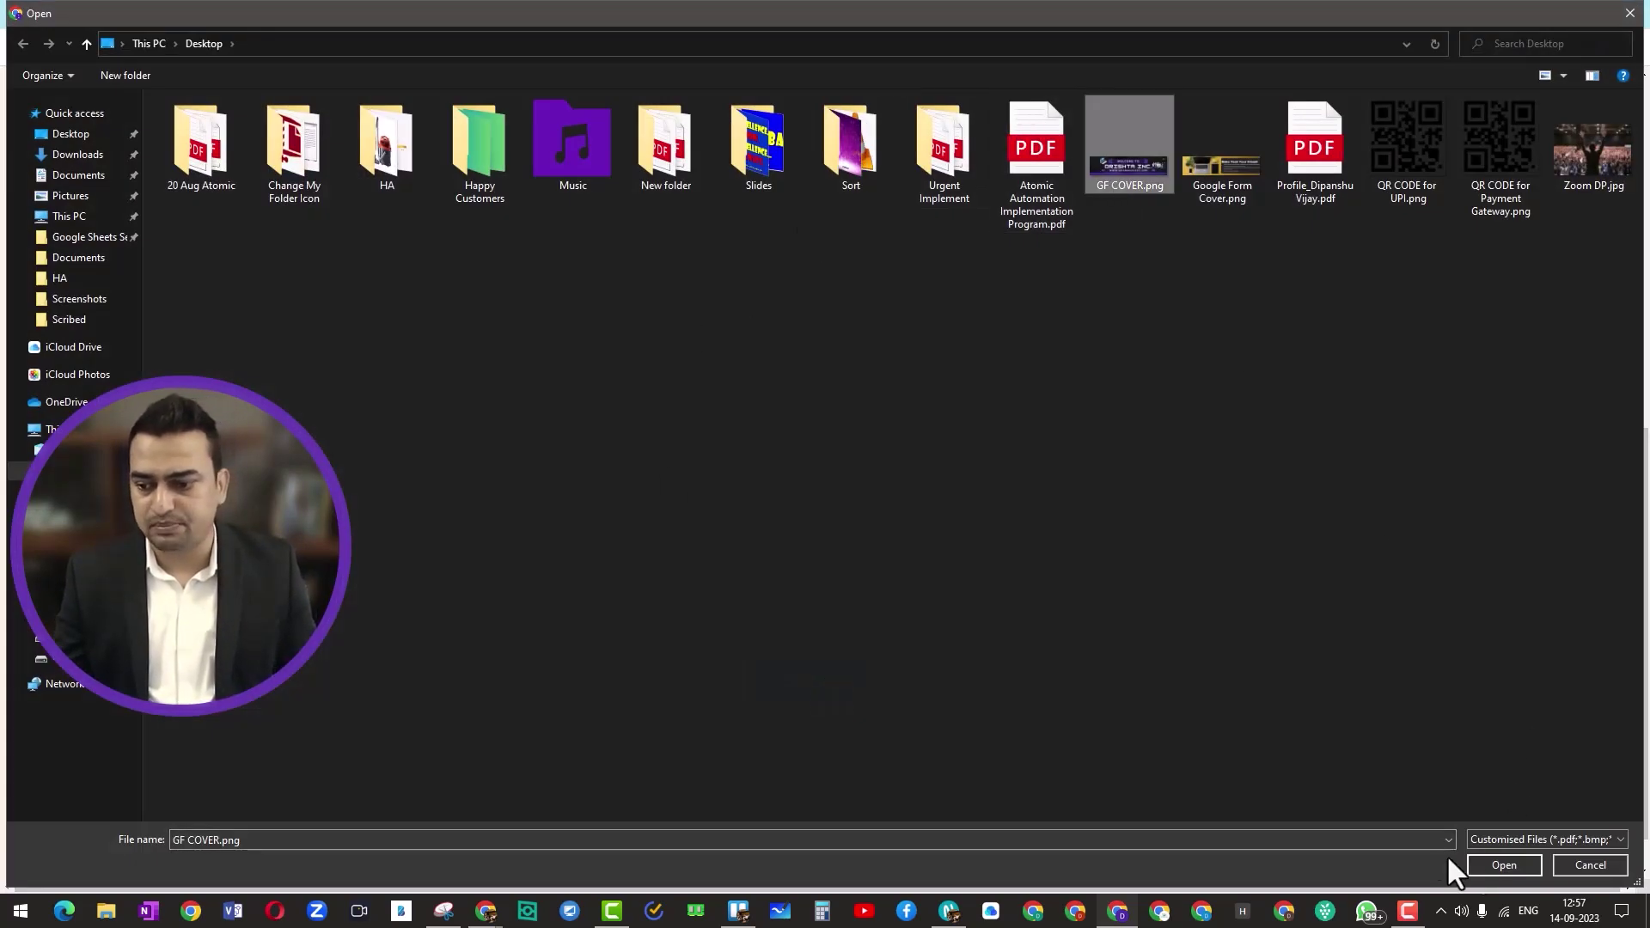
click(1479, 864)
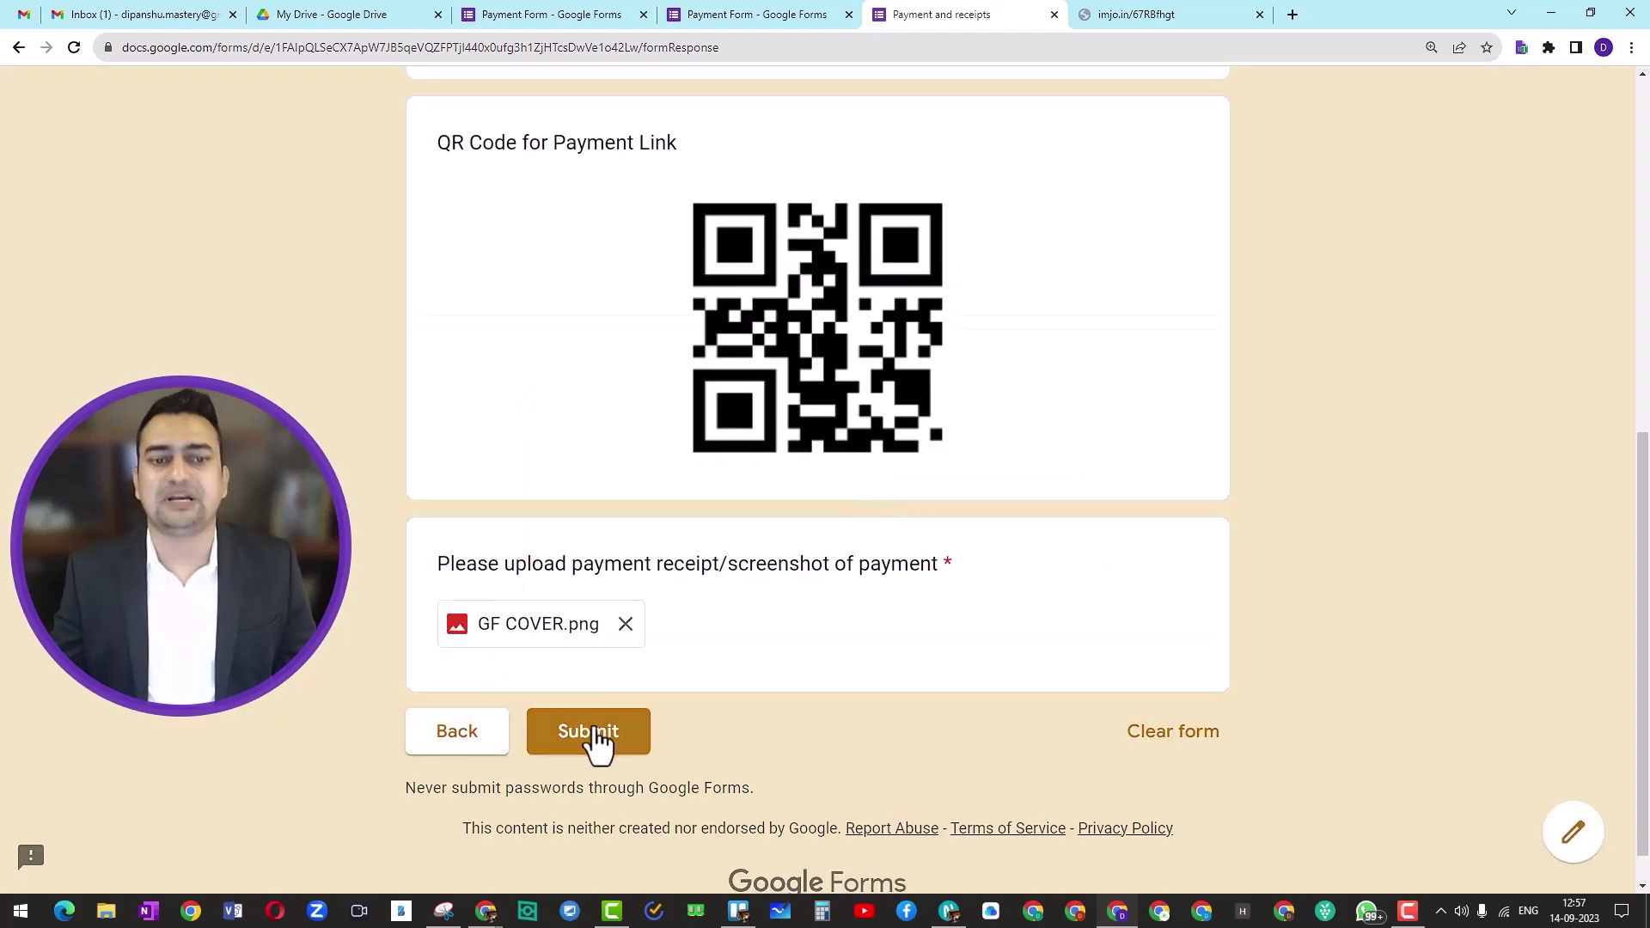
Step: Change the payment method to Paytm or UPI and go to its section
click(464, 735)
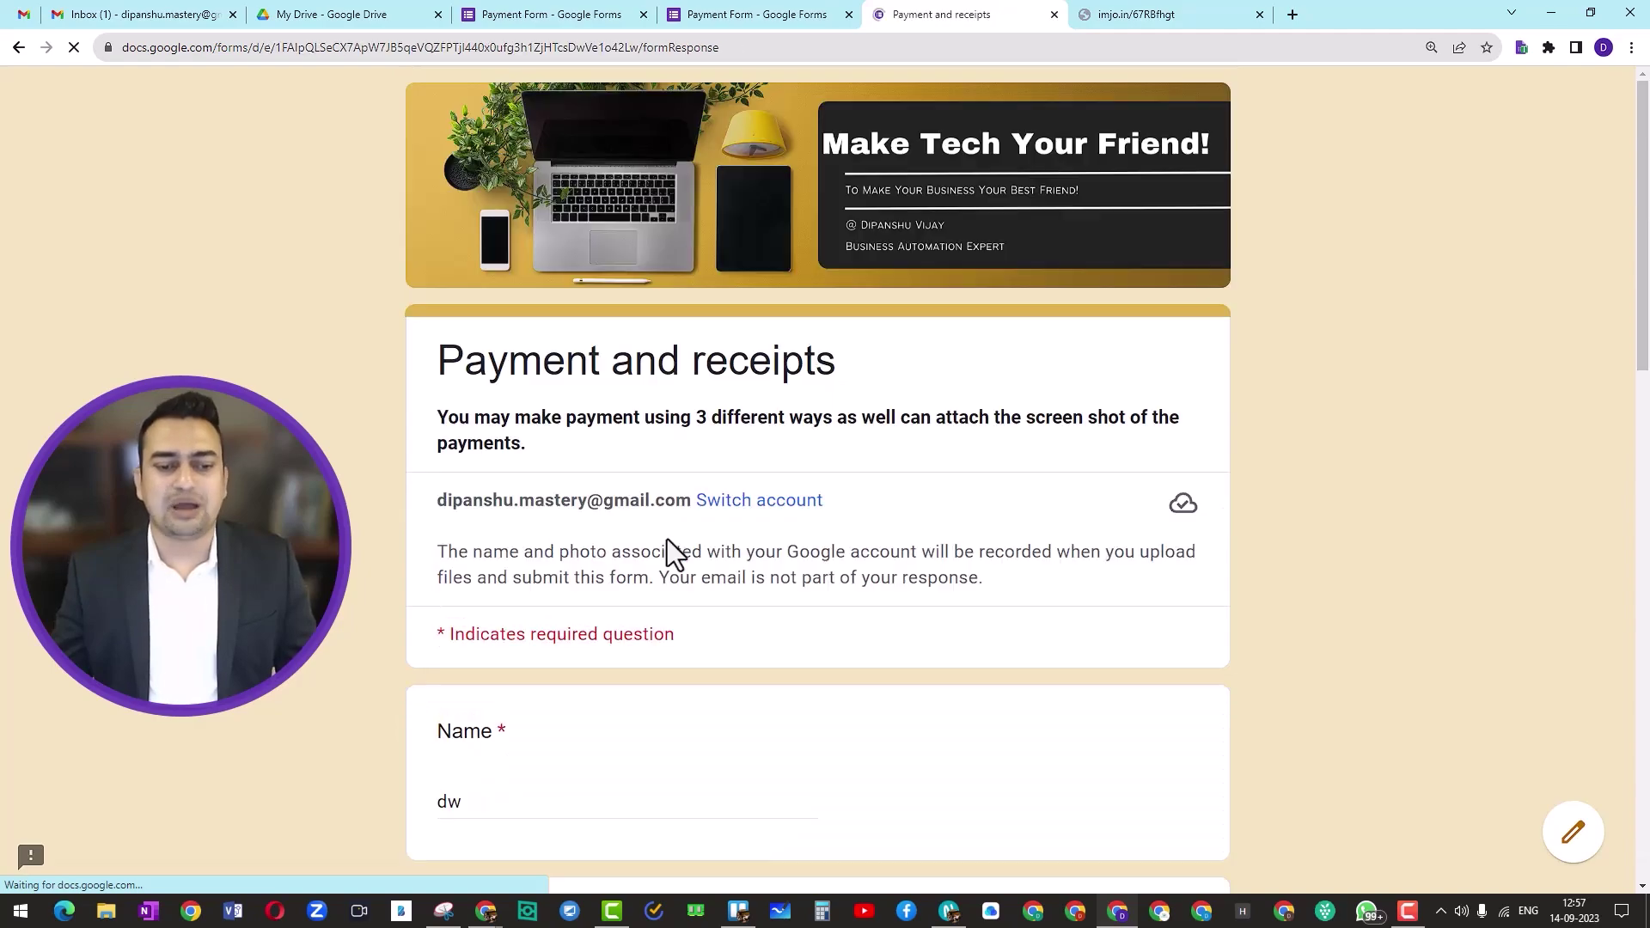
scroll(667, 543, down, 15)
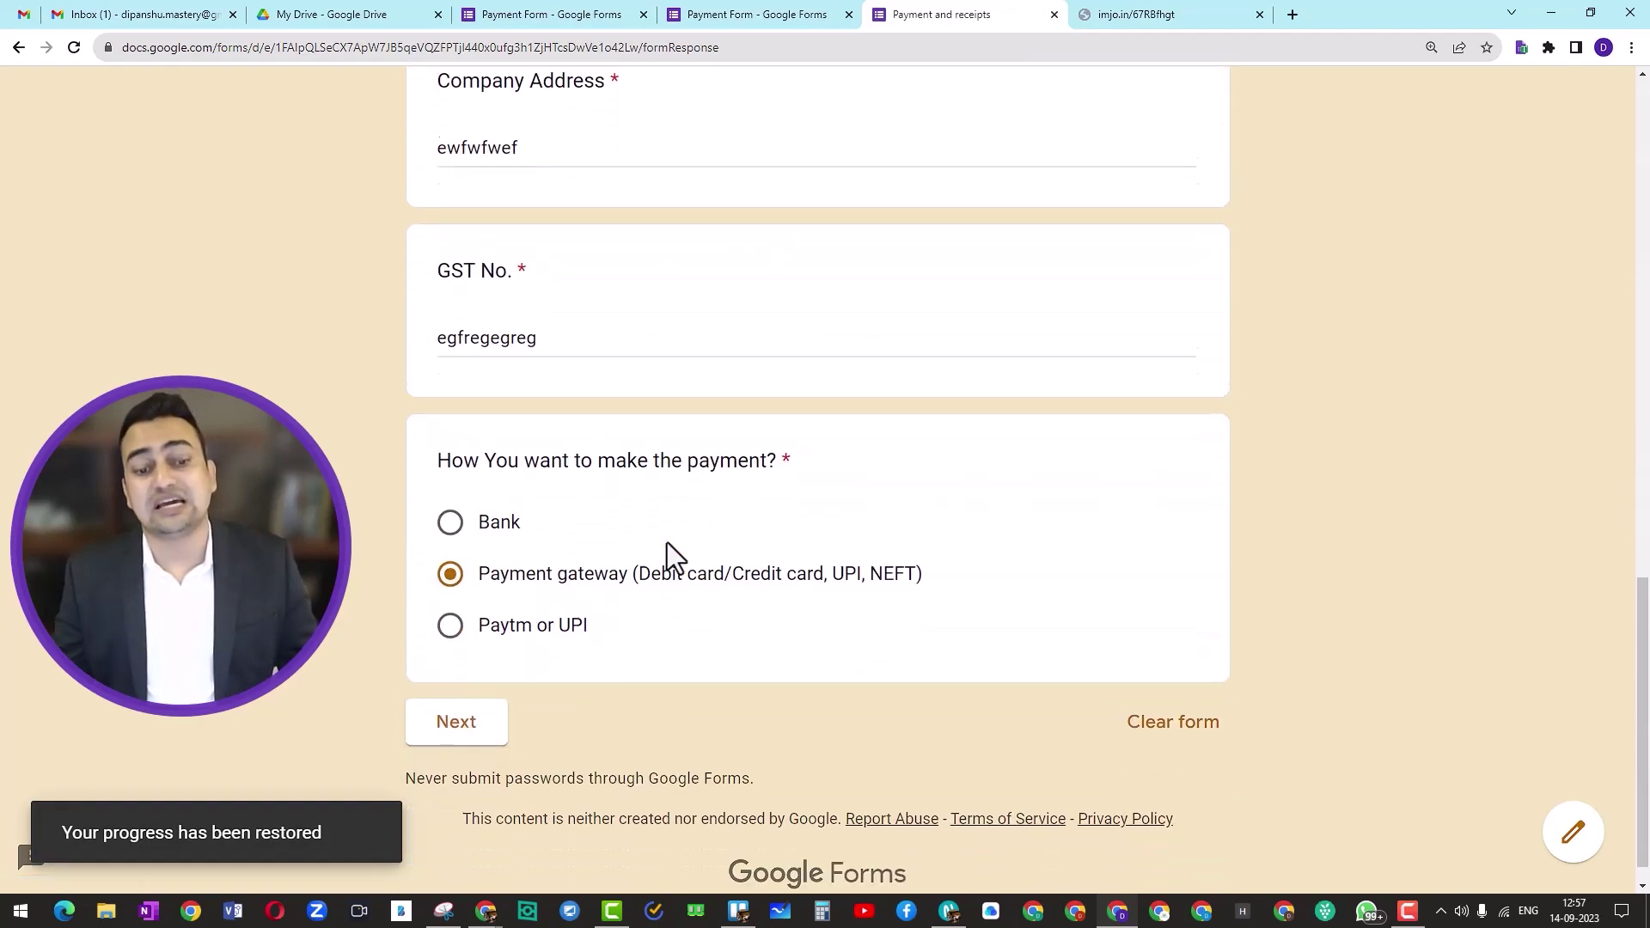
click(442, 599)
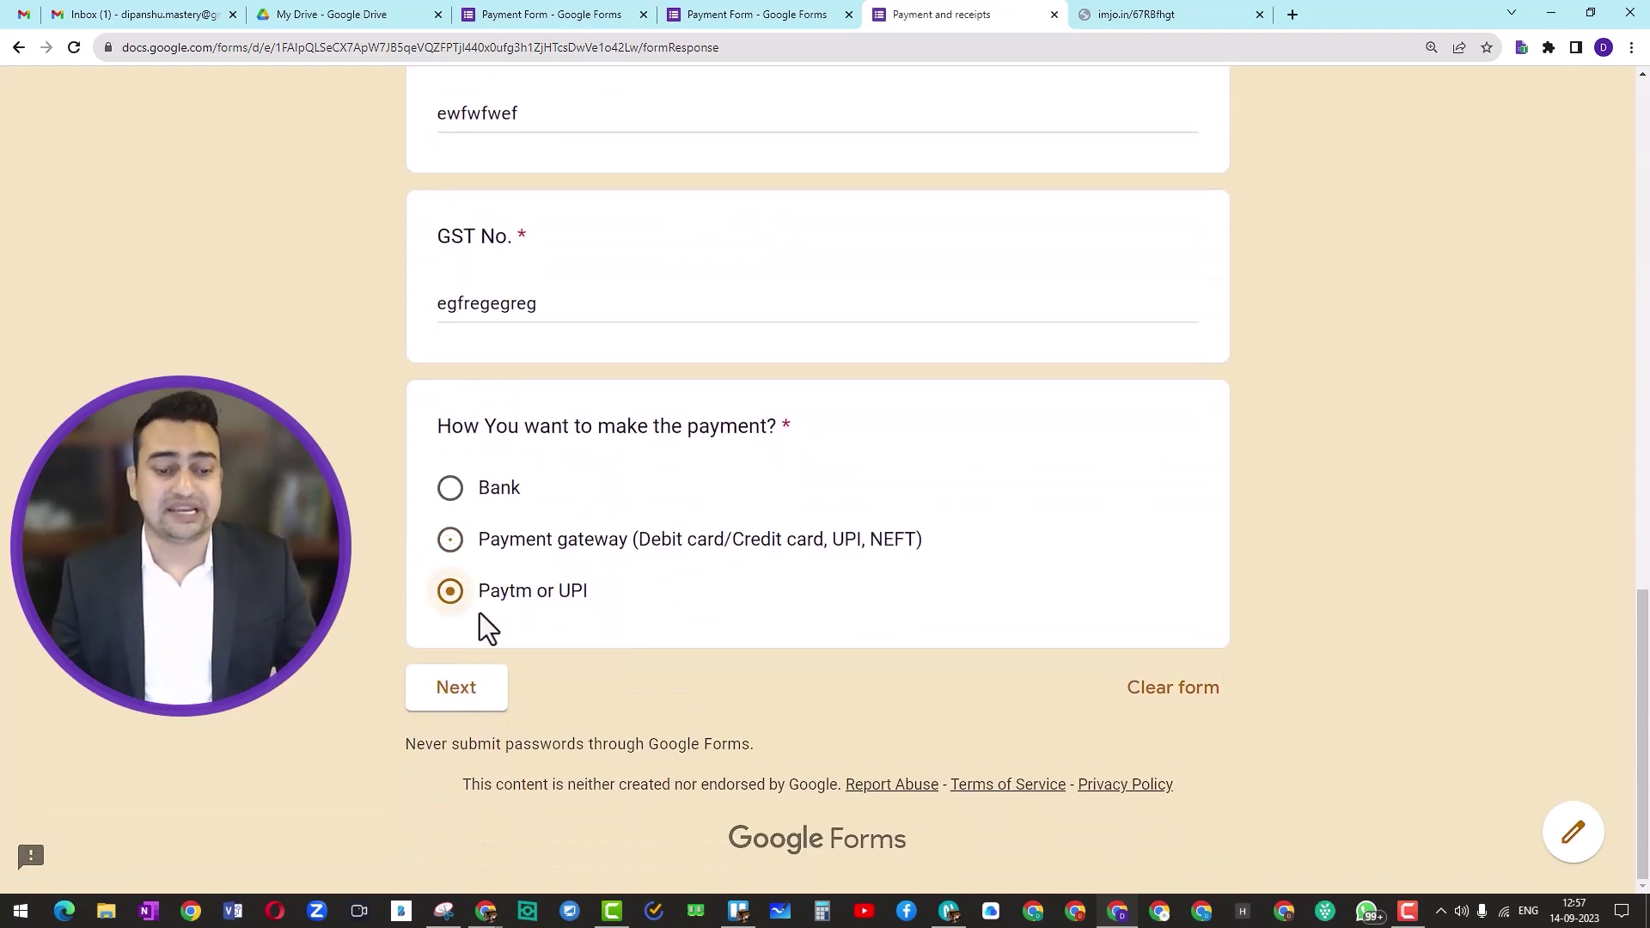
click(478, 689)
scroll(663, 584, down, 5)
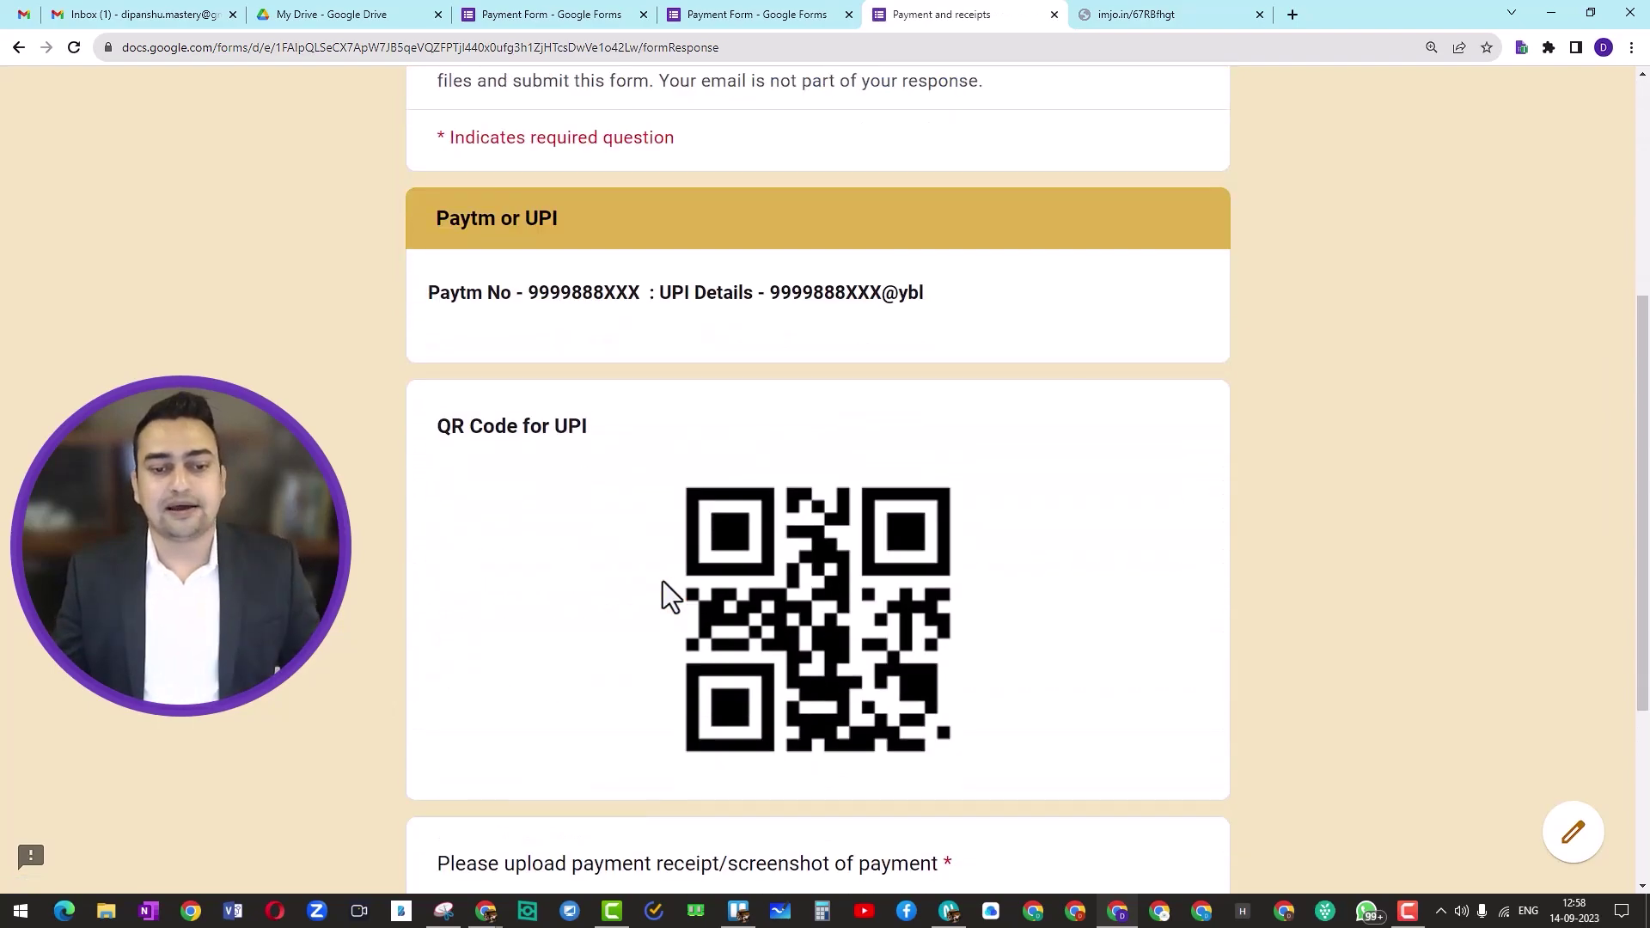
scroll(750, 456, down, 4)
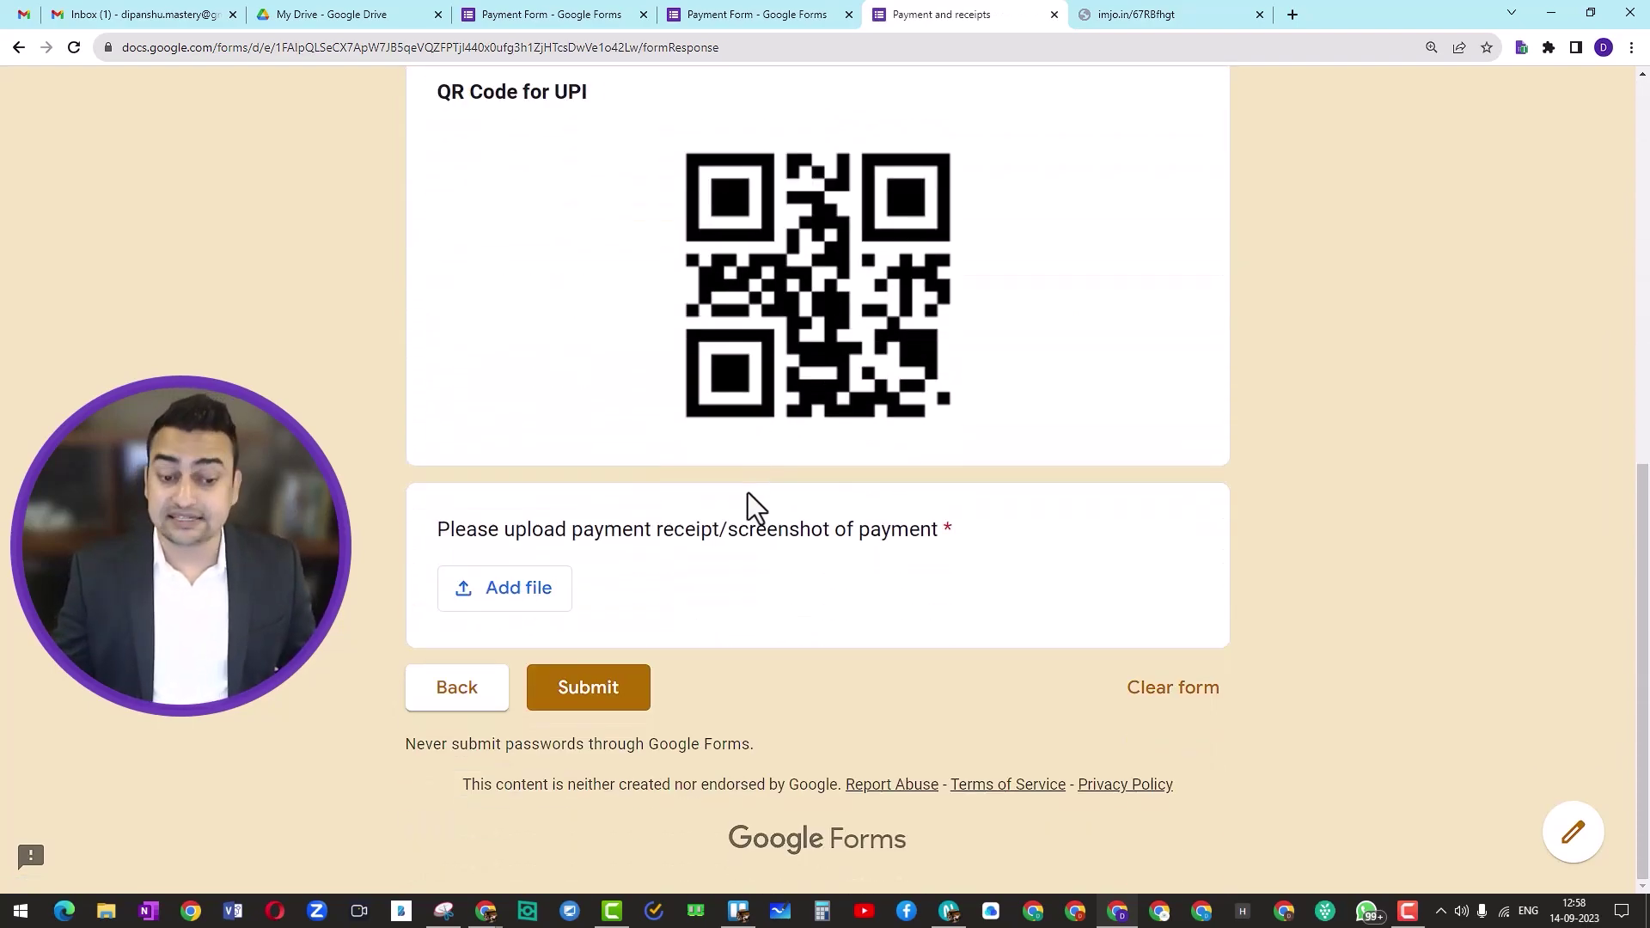
Step: Upload GF COVER.png as the UPI receipt and submit the test response
click(508, 600)
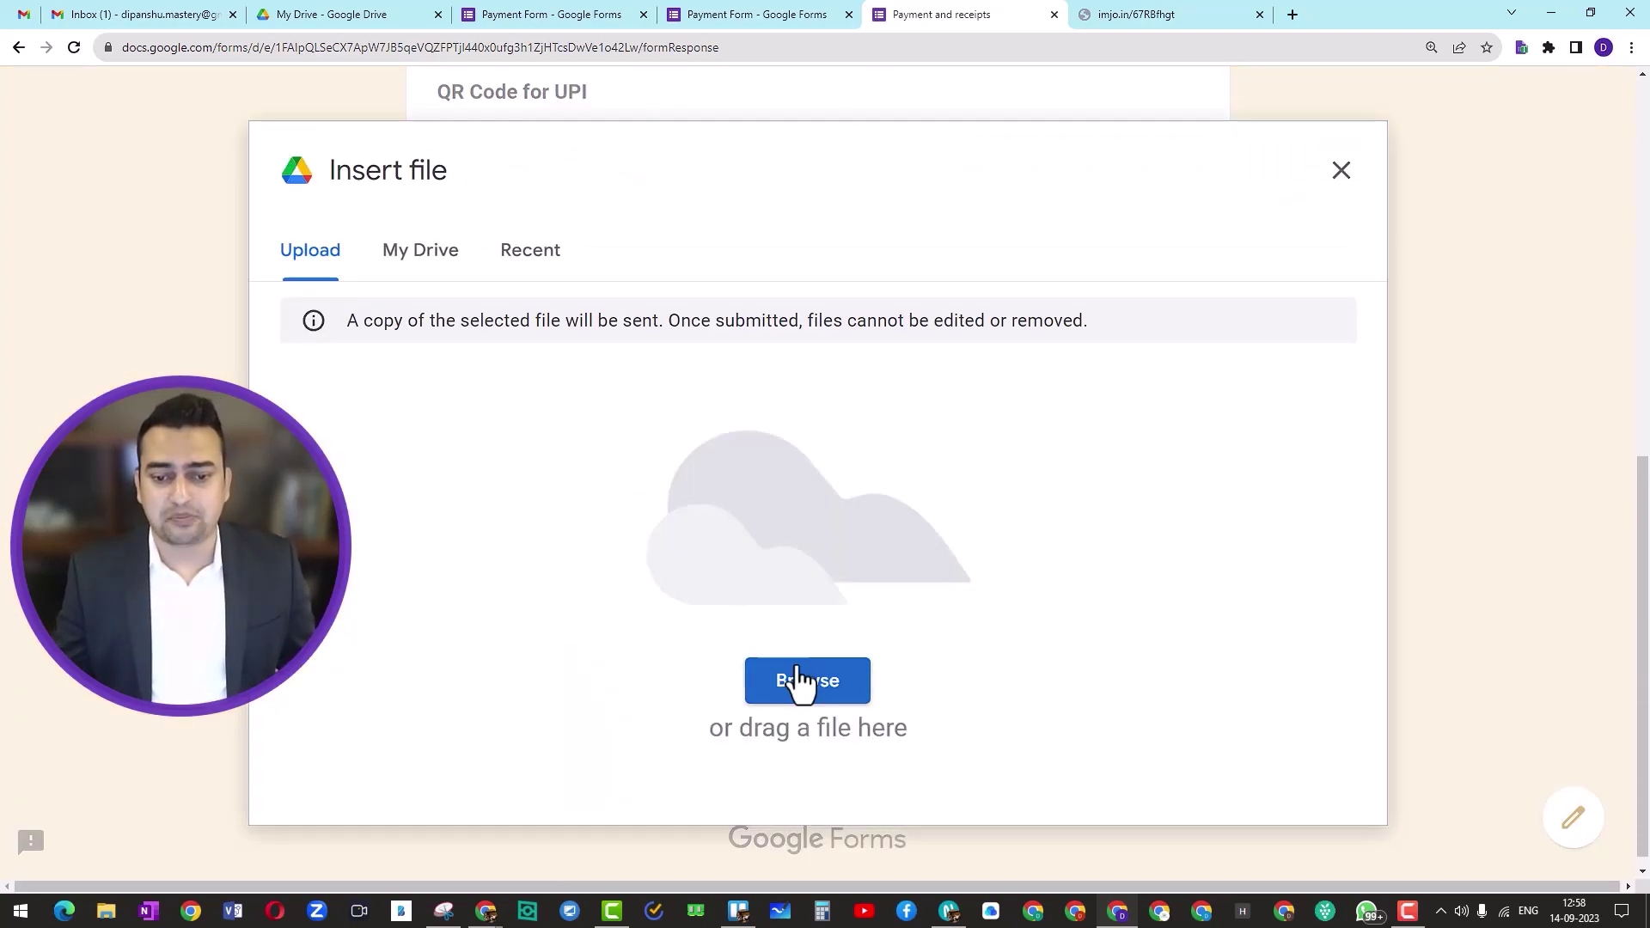
click(799, 681)
click(1097, 188)
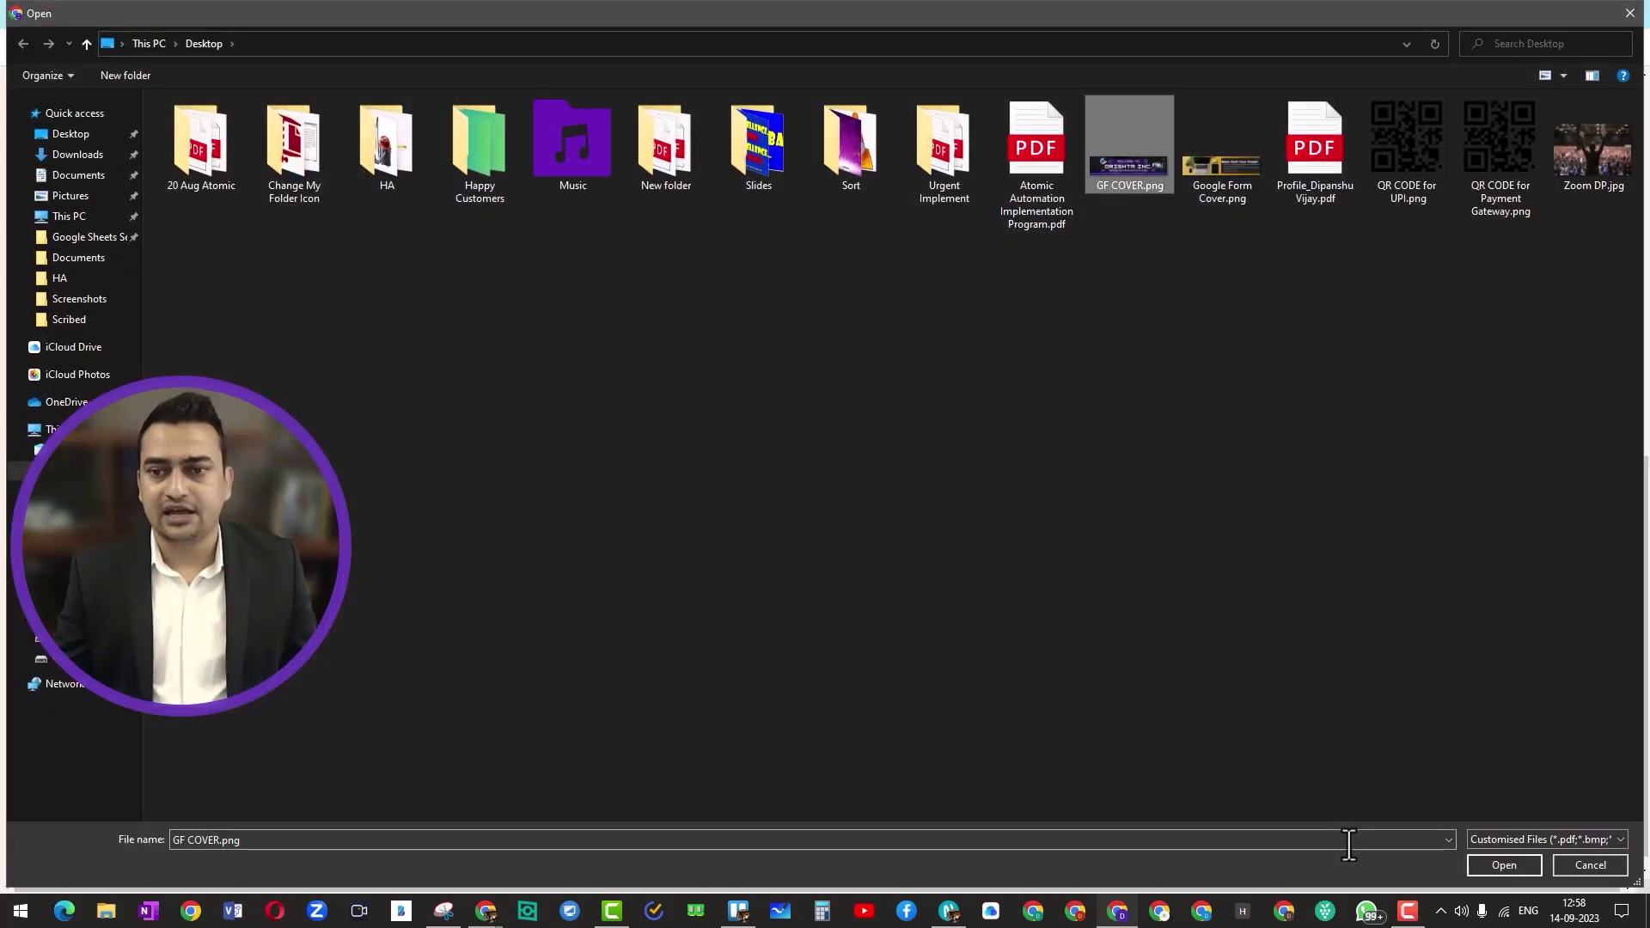
click(1471, 868)
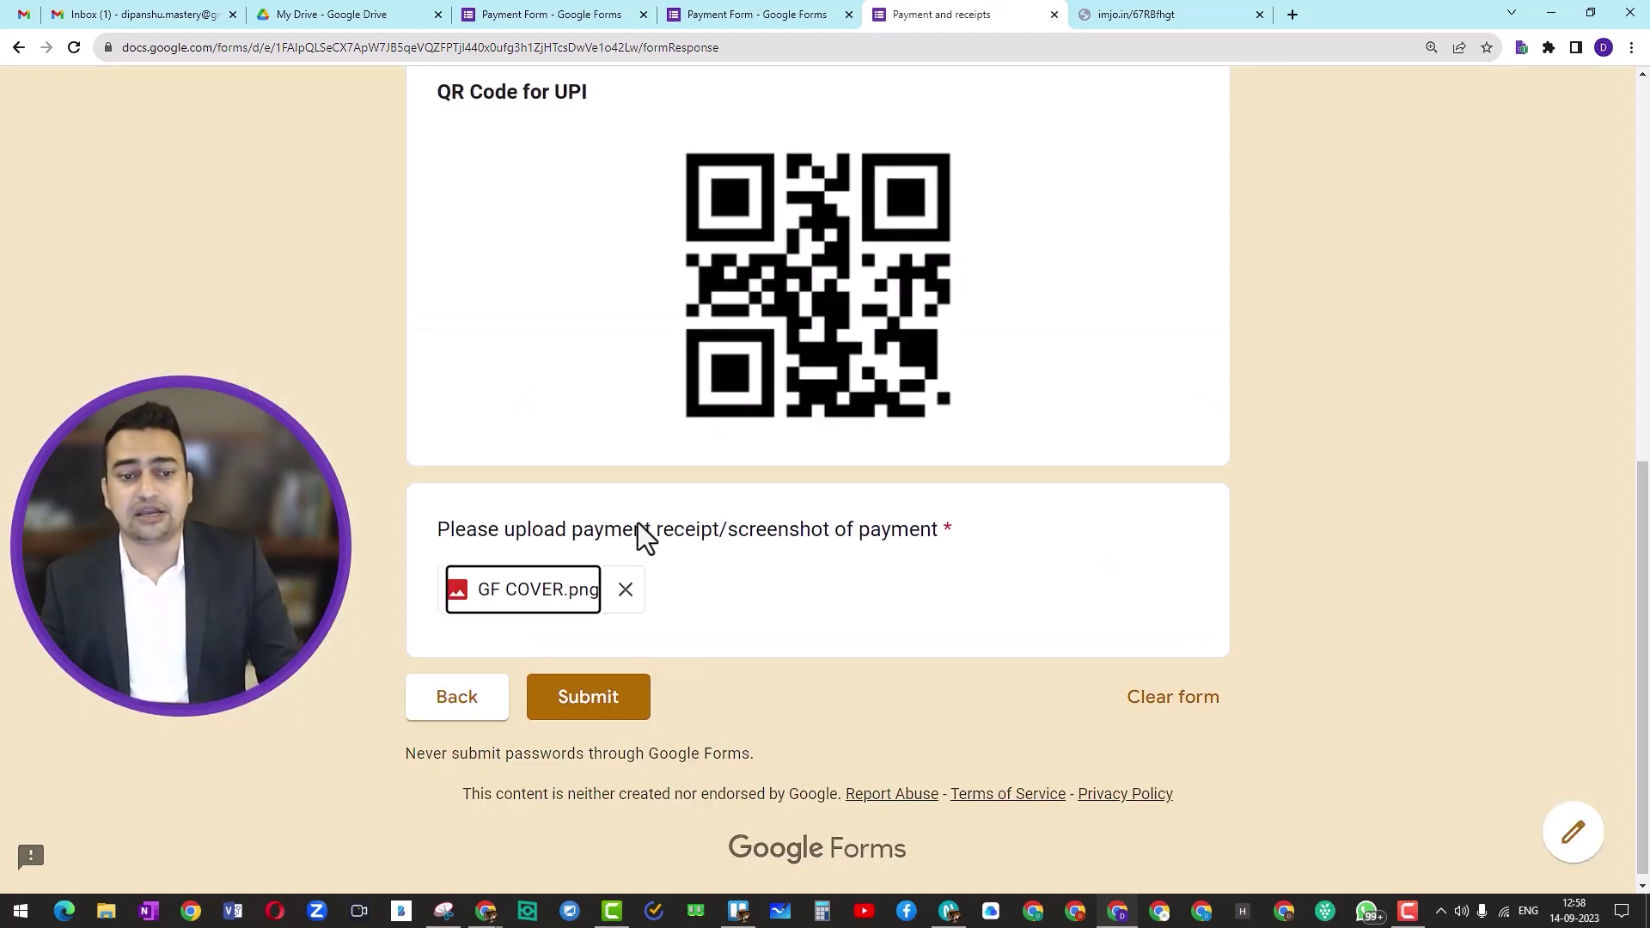
click(582, 698)
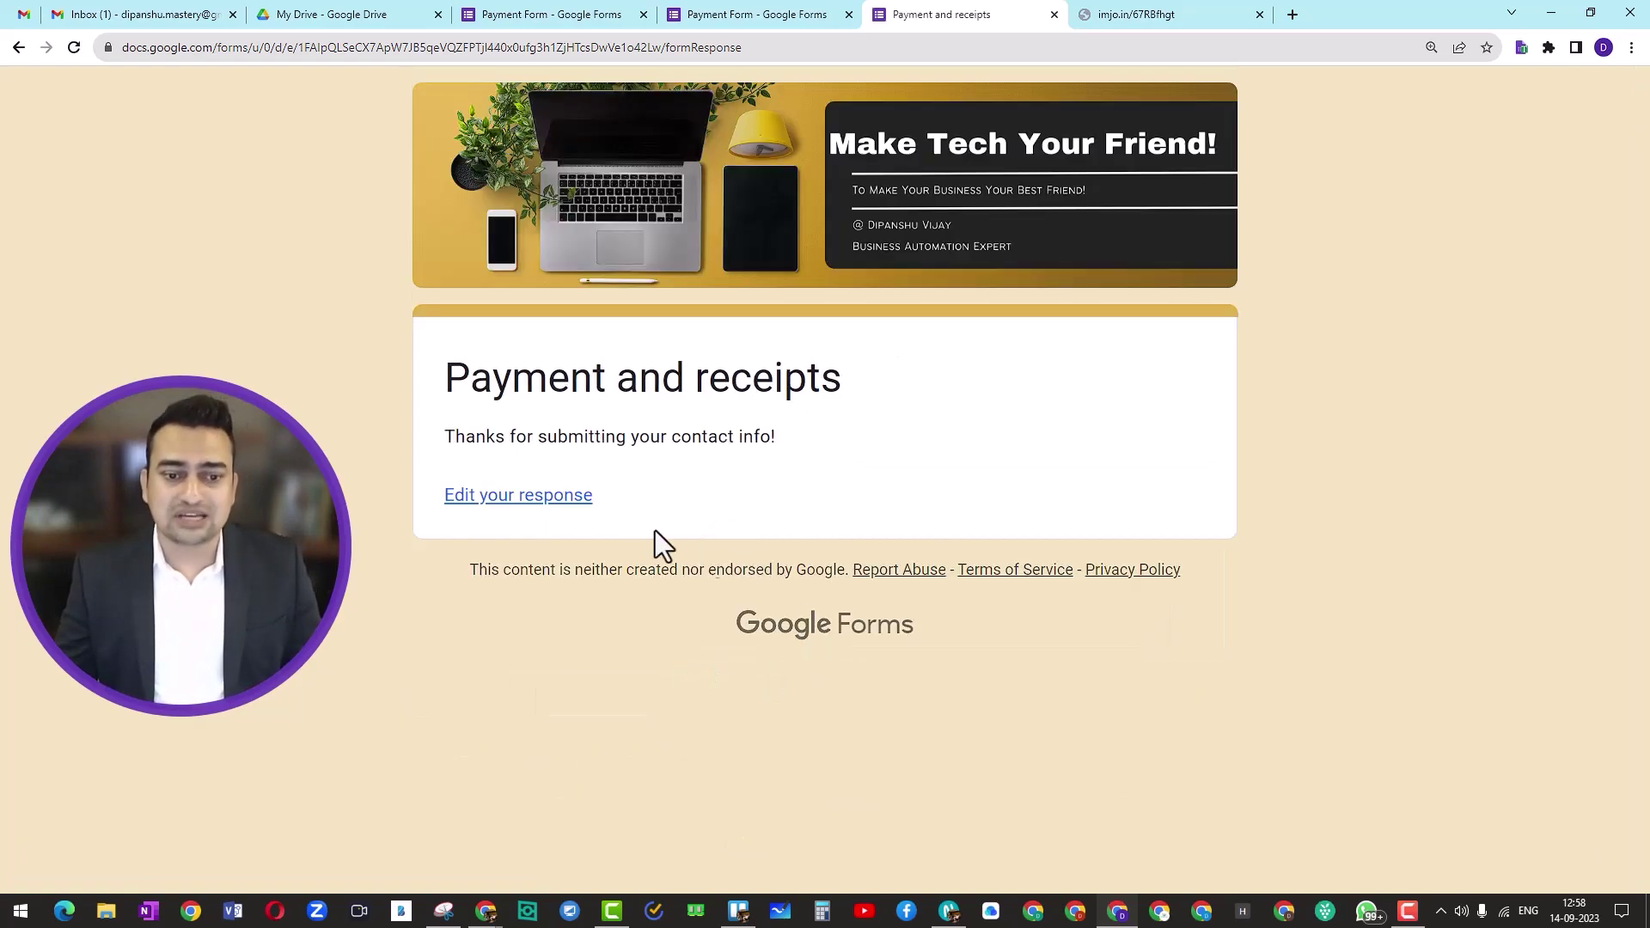
Step: From the Responses tab, link responses to a new spreadsheet, Payment Form (Responses)
click(731, 12)
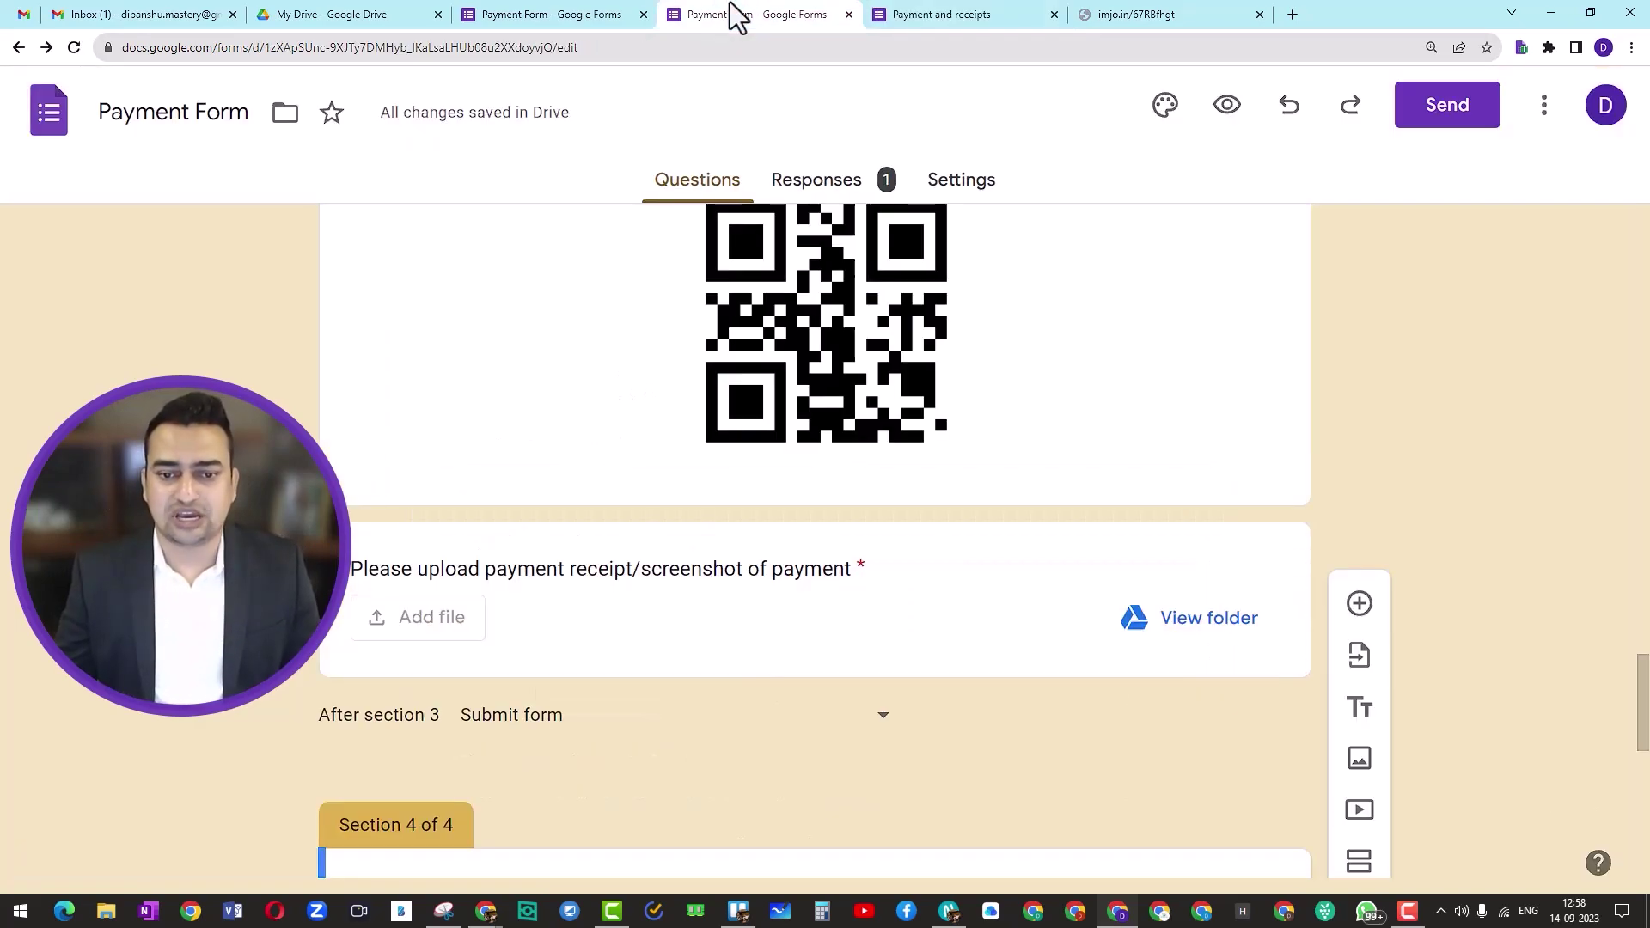
click(794, 182)
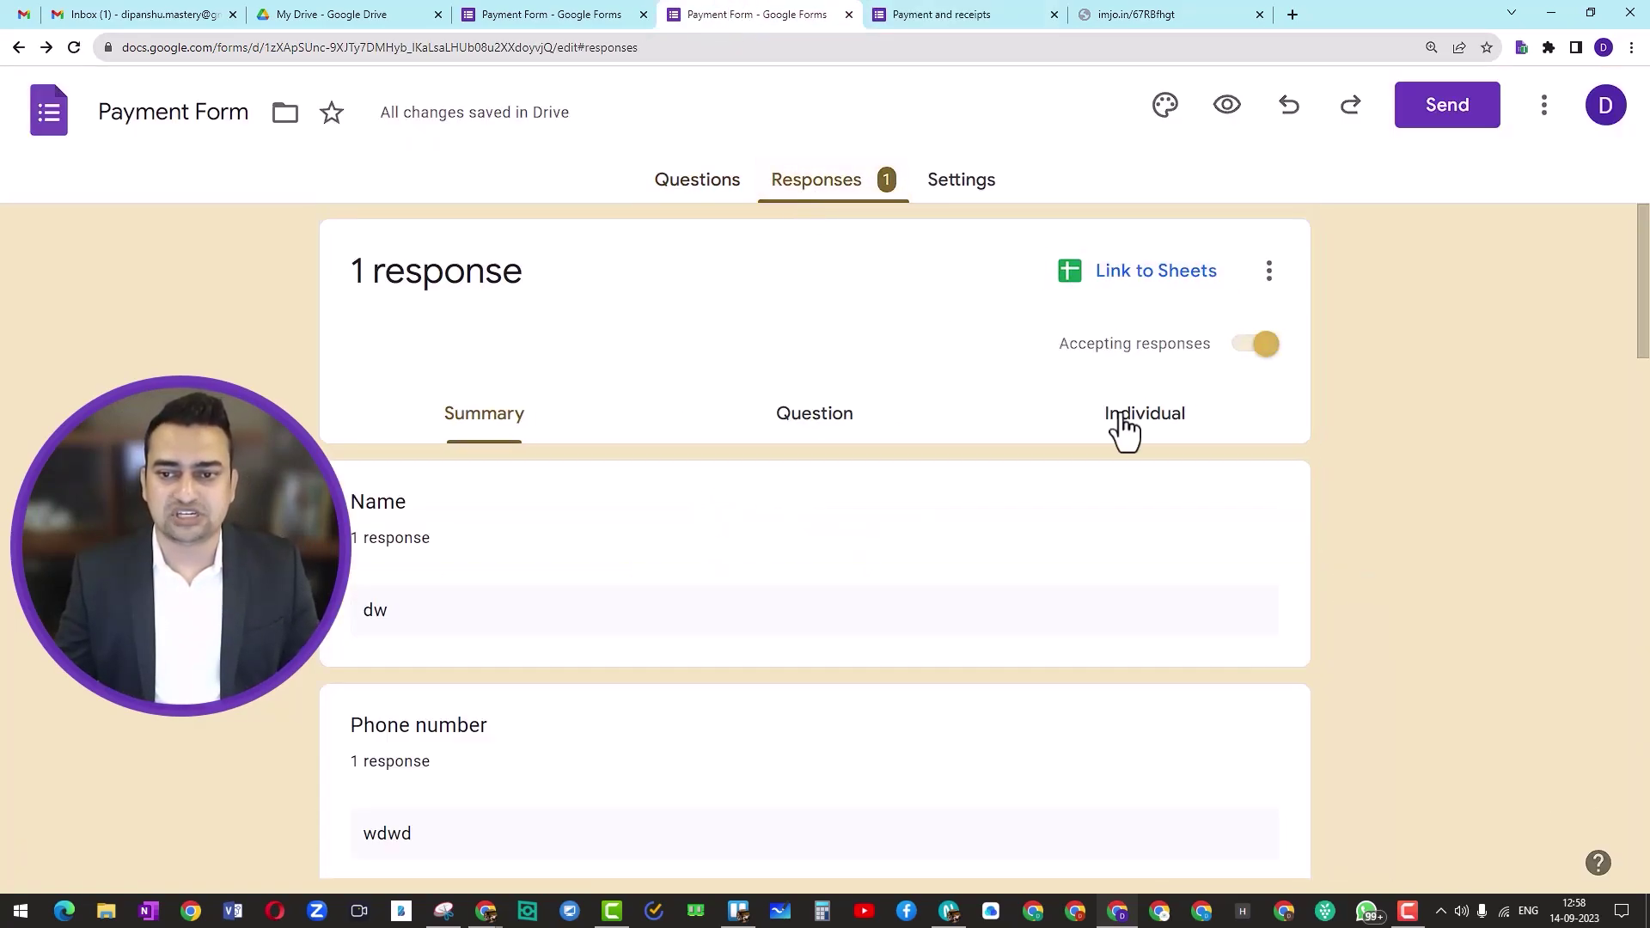
click(1129, 282)
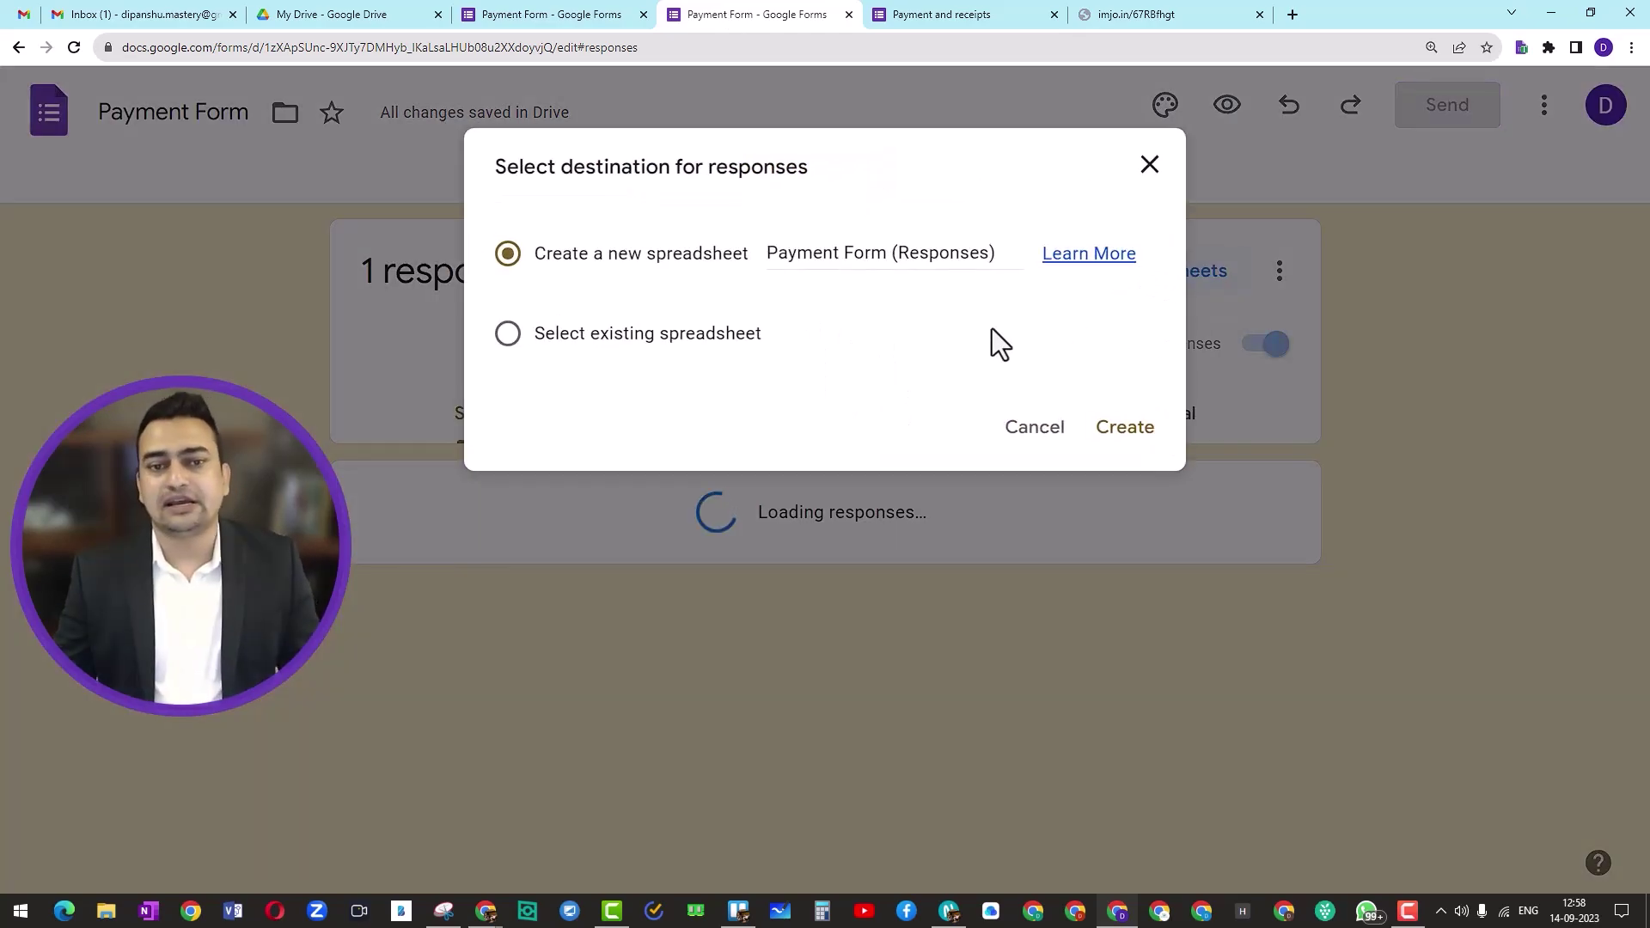
click(1114, 434)
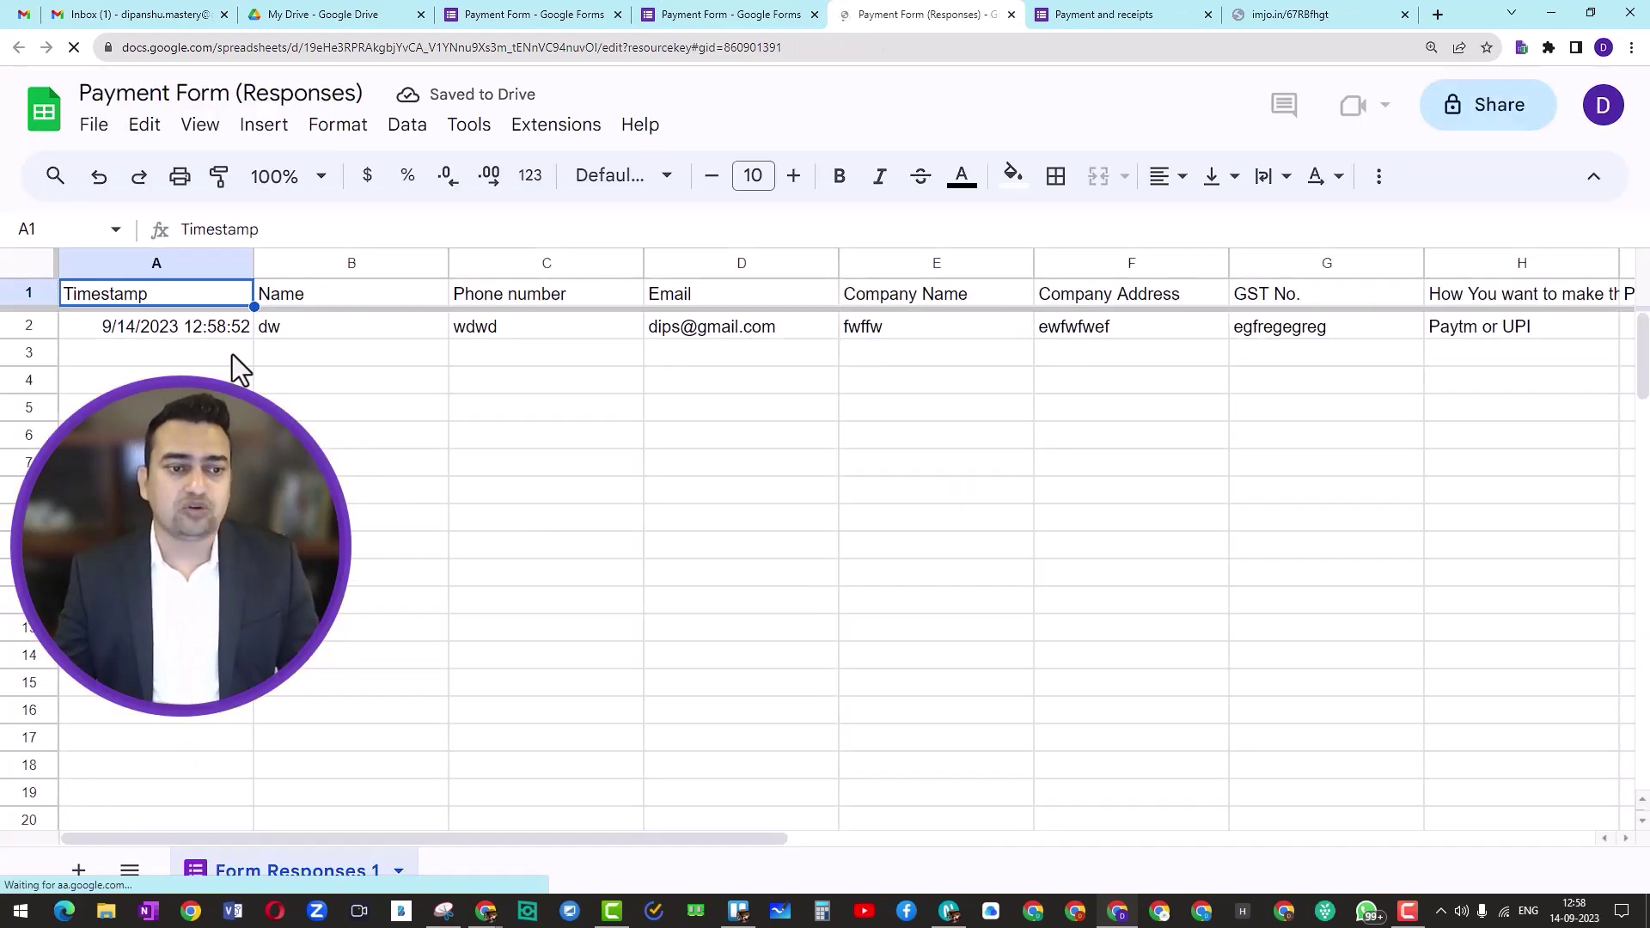
Step: Inspect row 2's answers, from phone and address to Paytm or UPI and the K2 receipt link
click(244, 321)
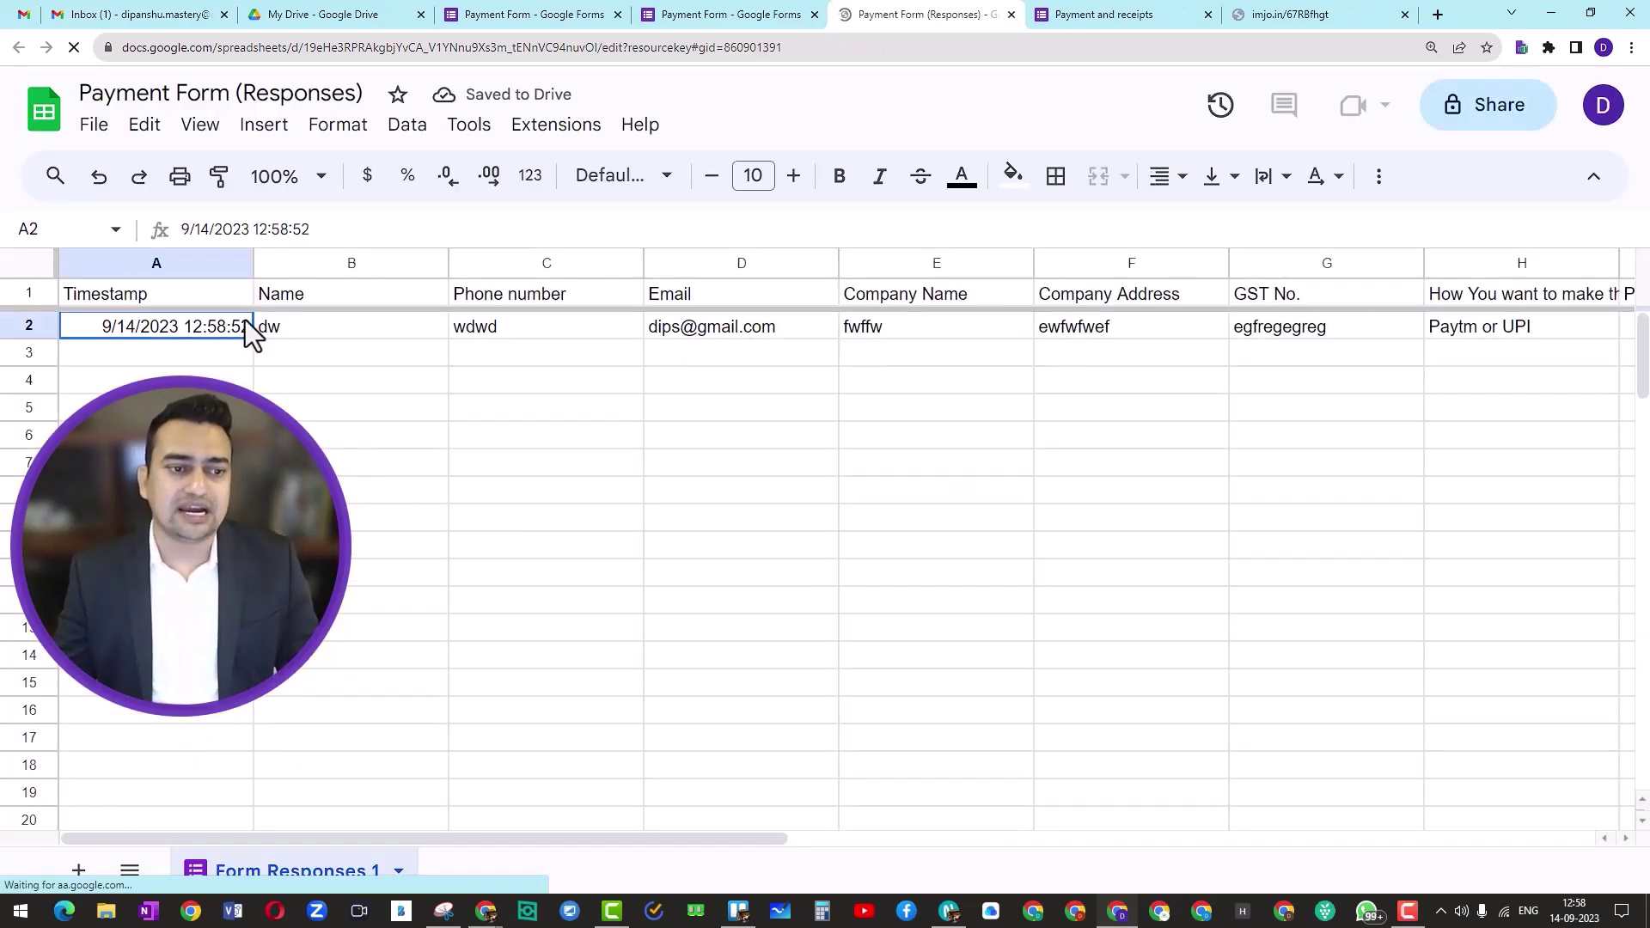
click(344, 327)
key(Right)
key(Right)
key(Right)
key(Right)
key(Right)
key(Right)
key(Right)
key(Right)
key(Right)
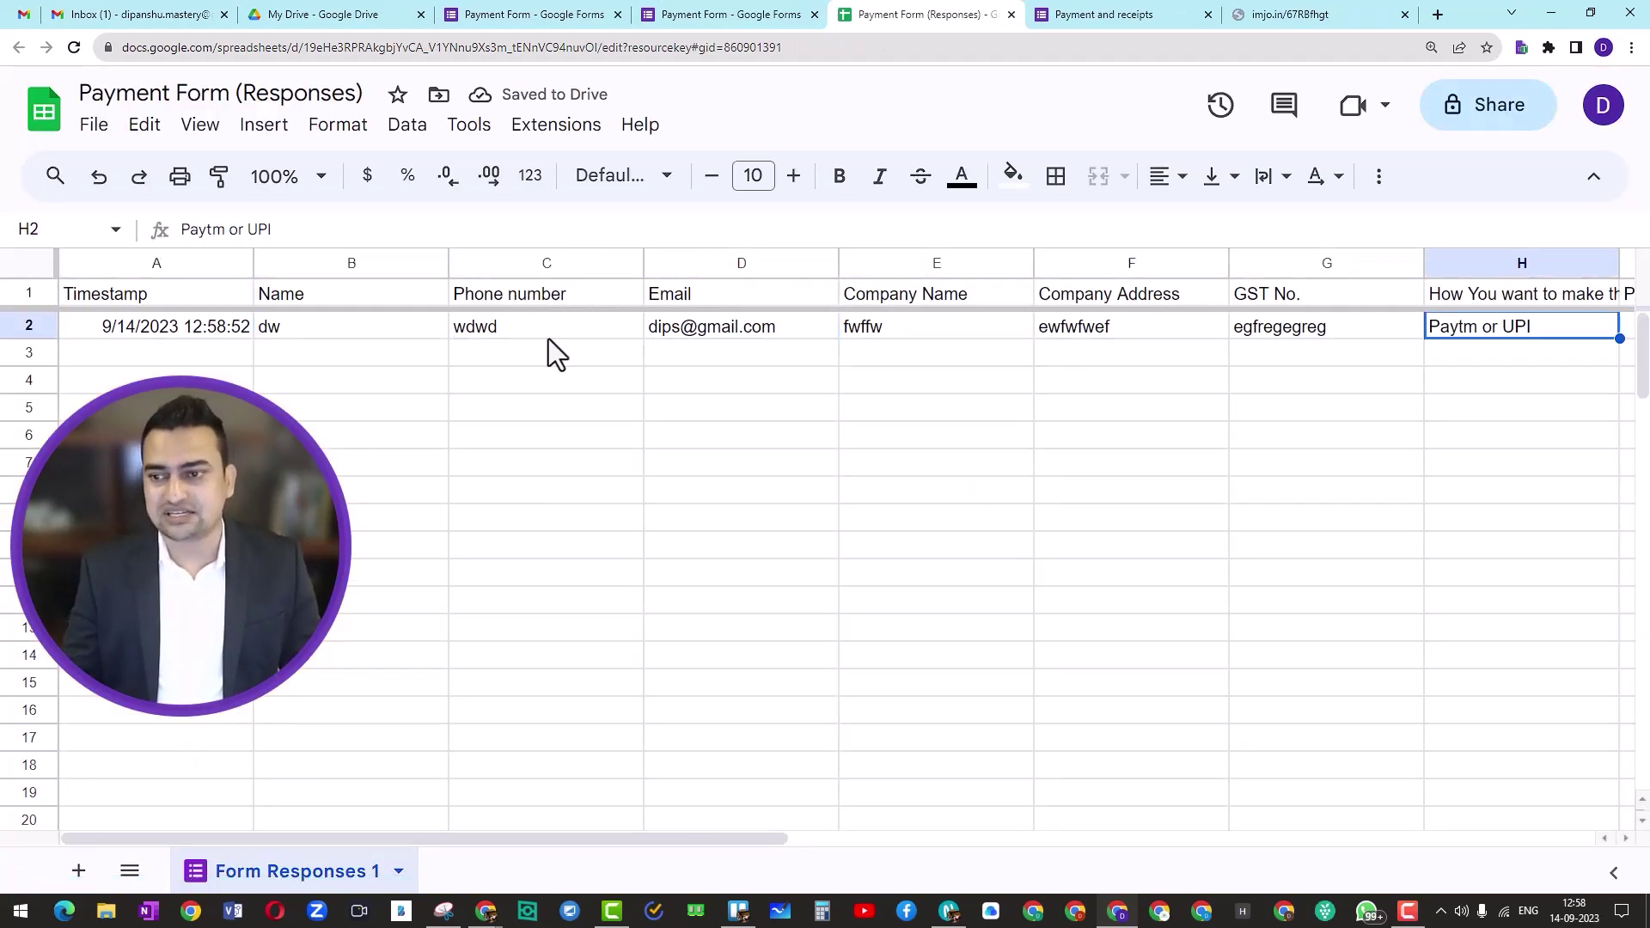
key(Right)
key(Right)
key(Right)
key(Right)
key(Right)
key(Left)
key(Left)
key(Left)
key(Left)
key(Left)
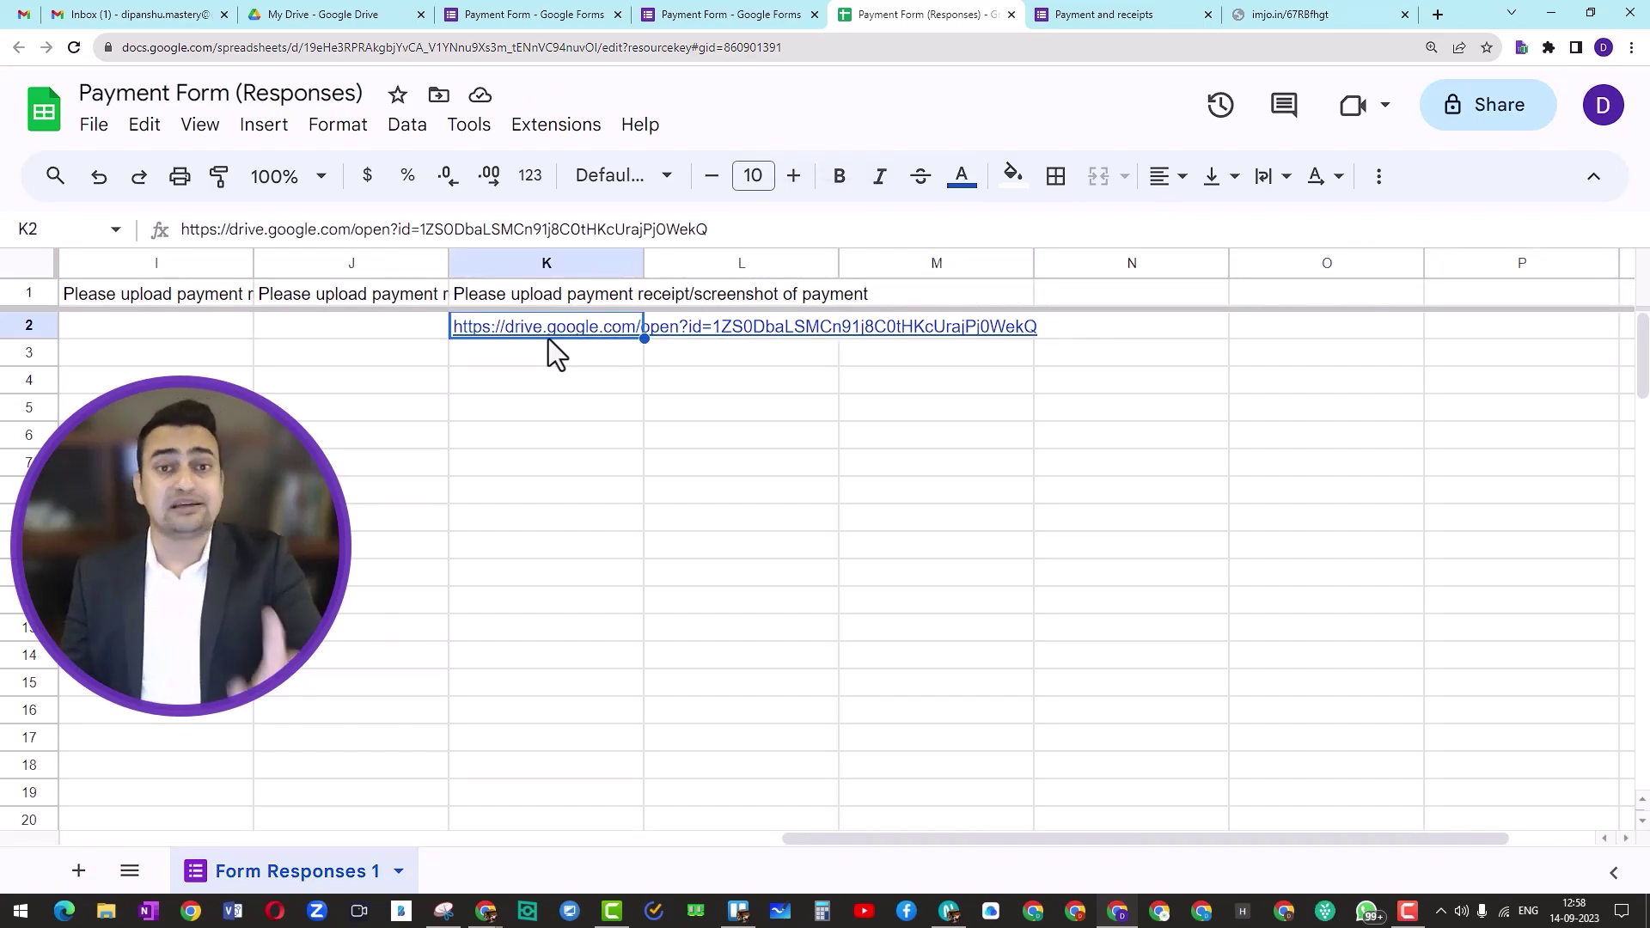
key(Left)
key(Left)
key(Left)
key(Left)
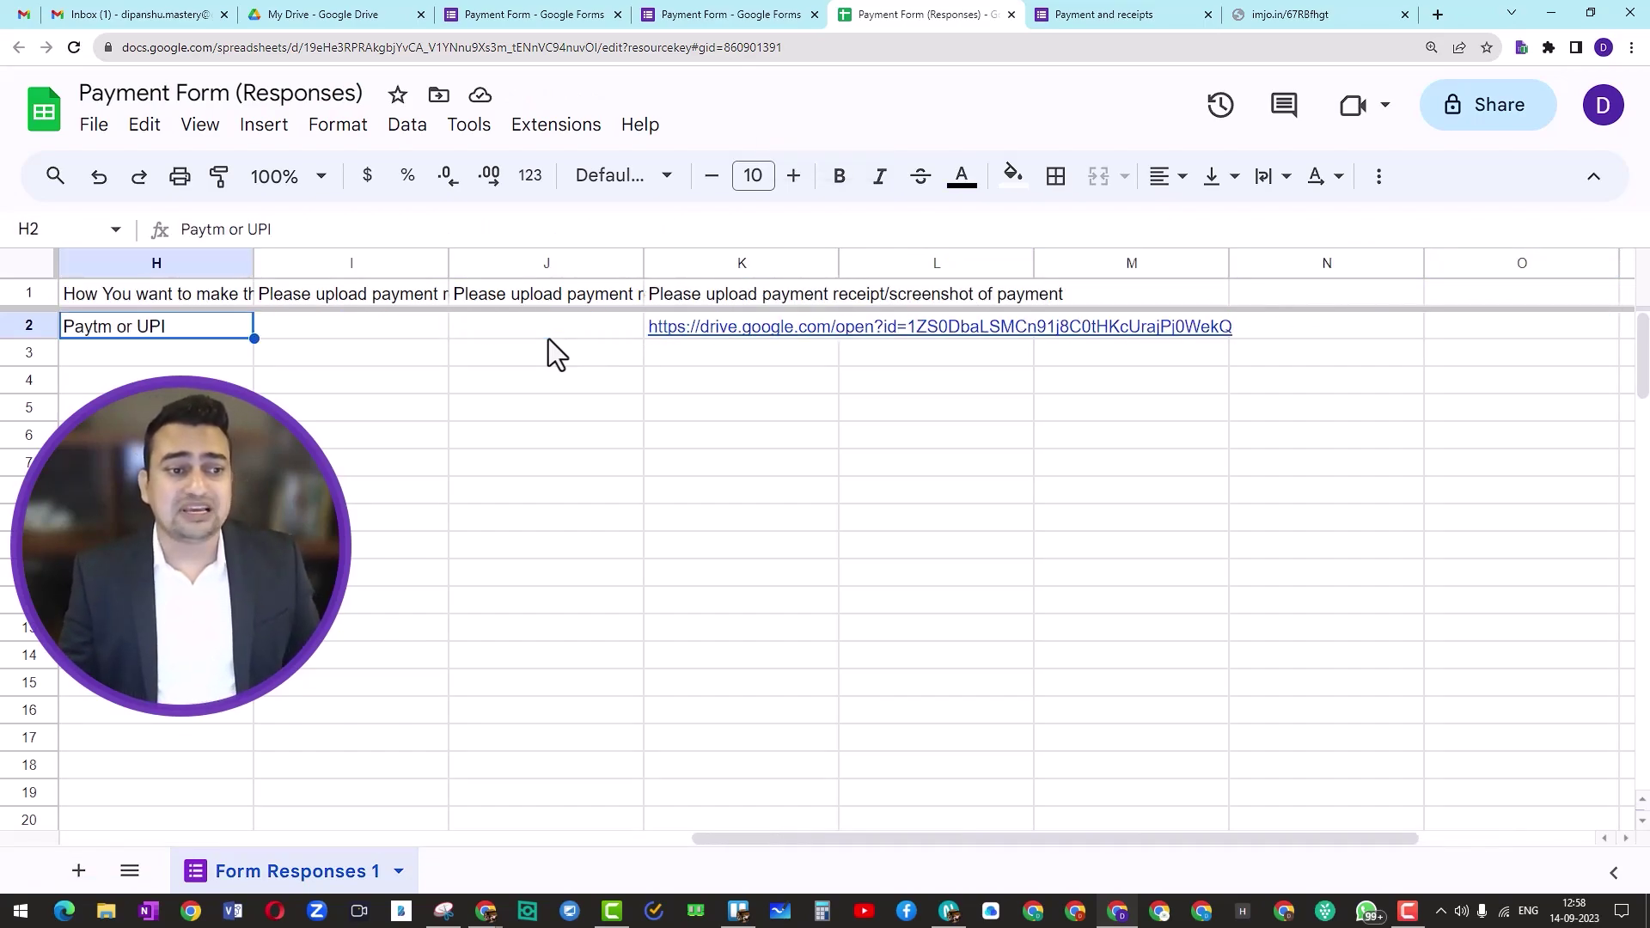
key(Right)
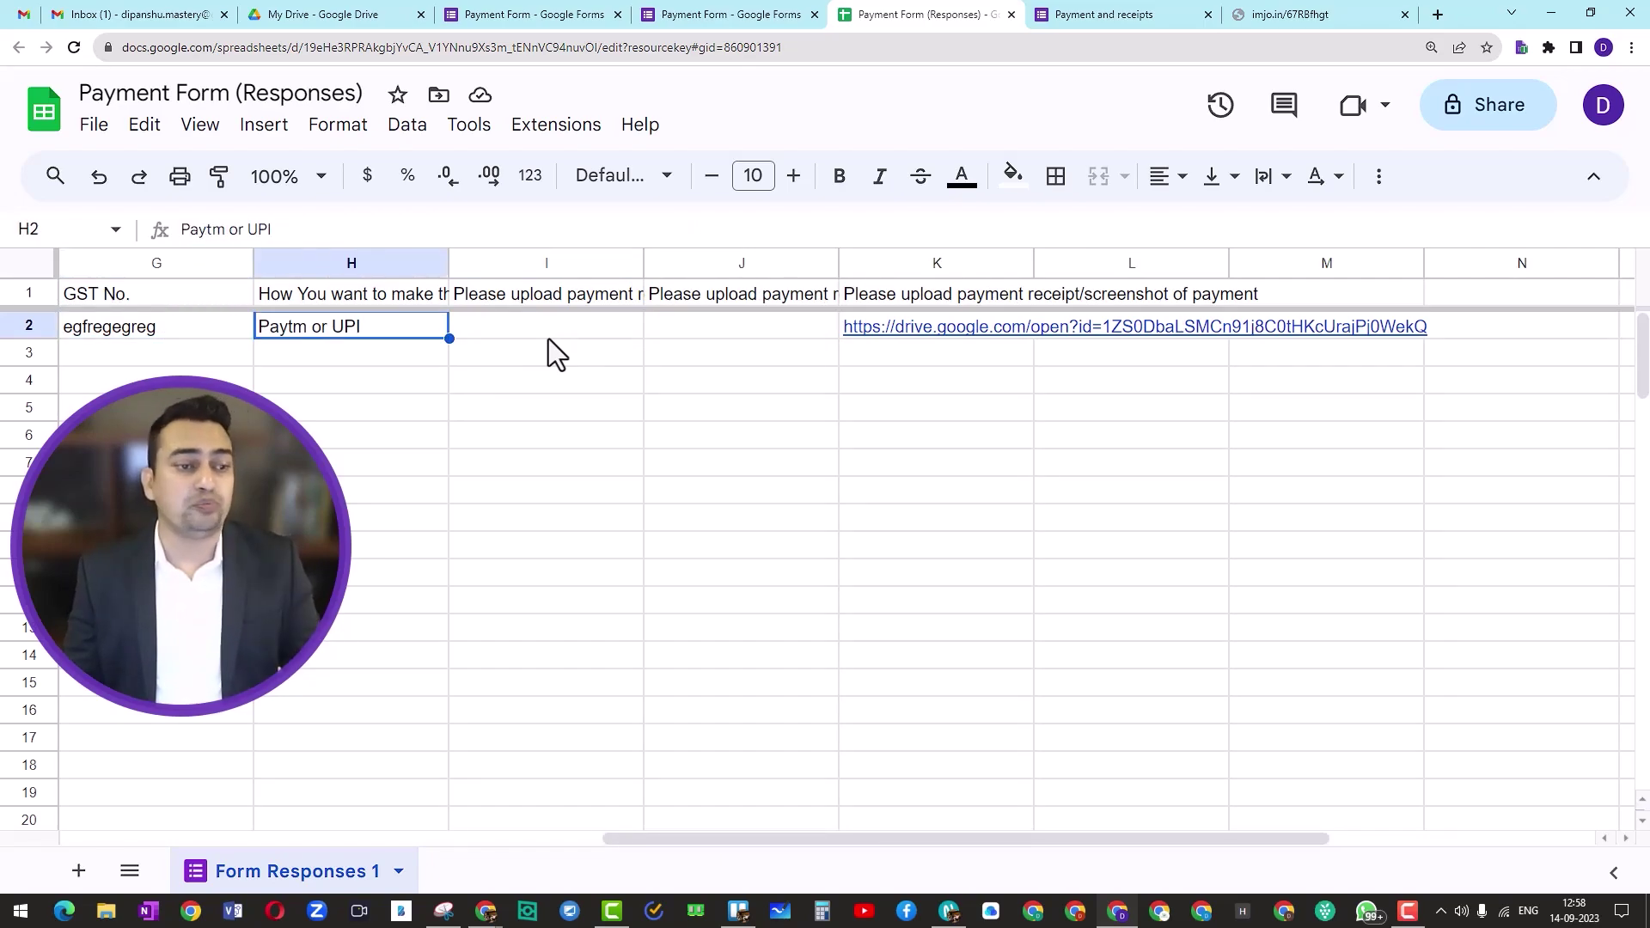
key(Left)
key(Left)
key(Left)
key(Left)
key(Left)
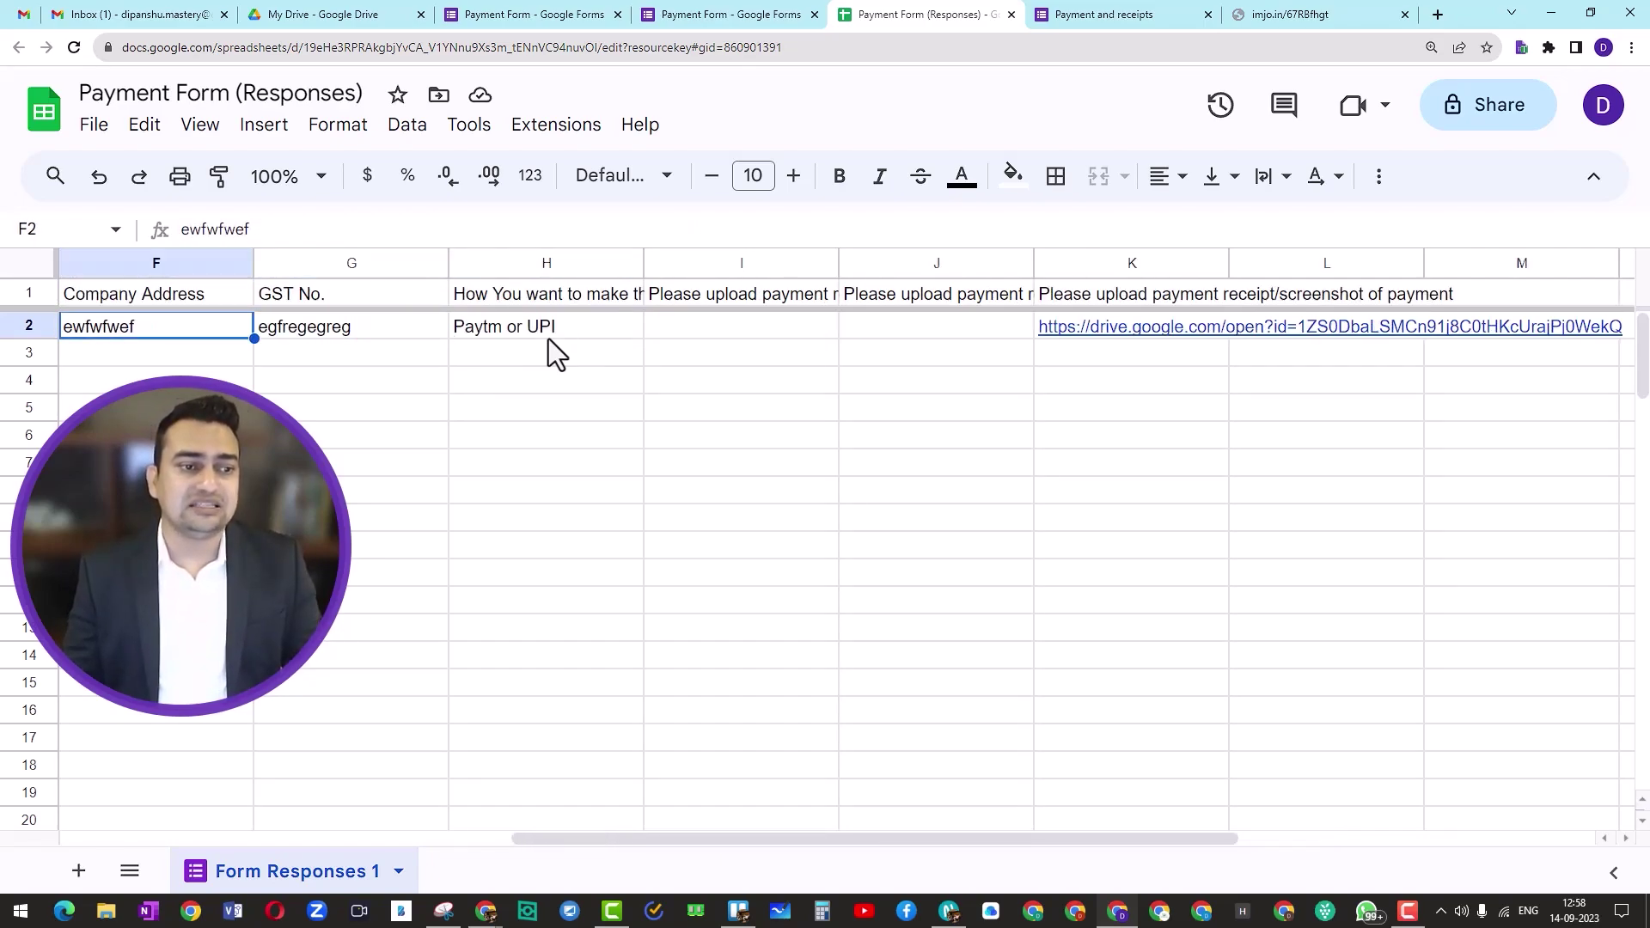
key(Left)
key(Left)
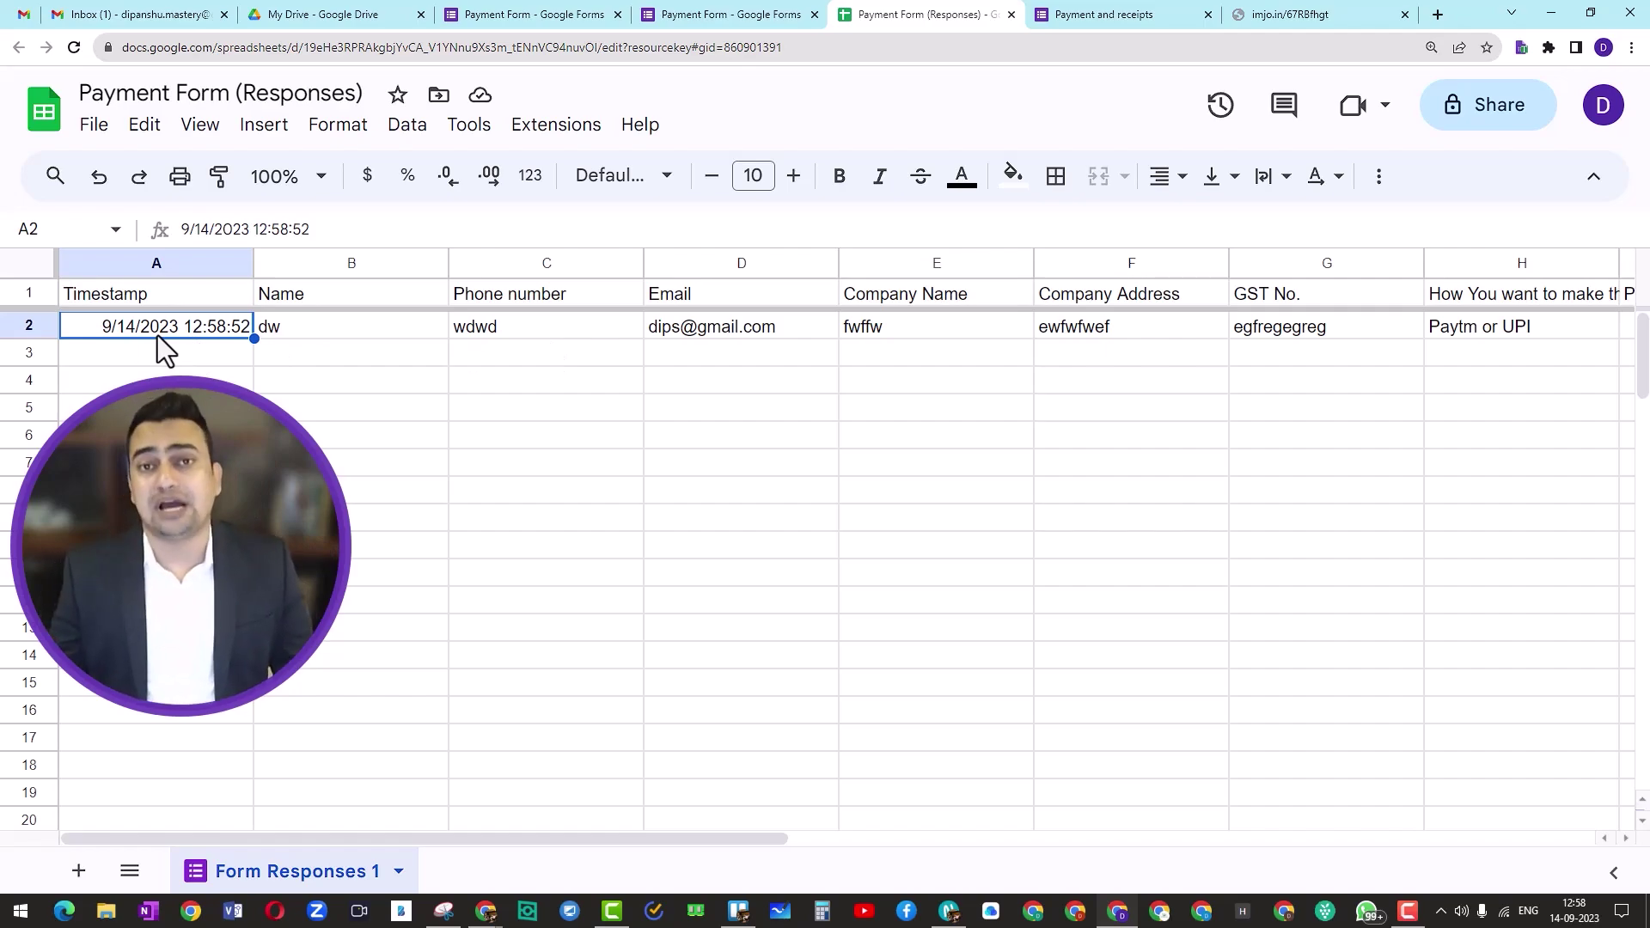
Step: Return from the responses page to the questions editor and scroll down through the payment sections
click(670, 15)
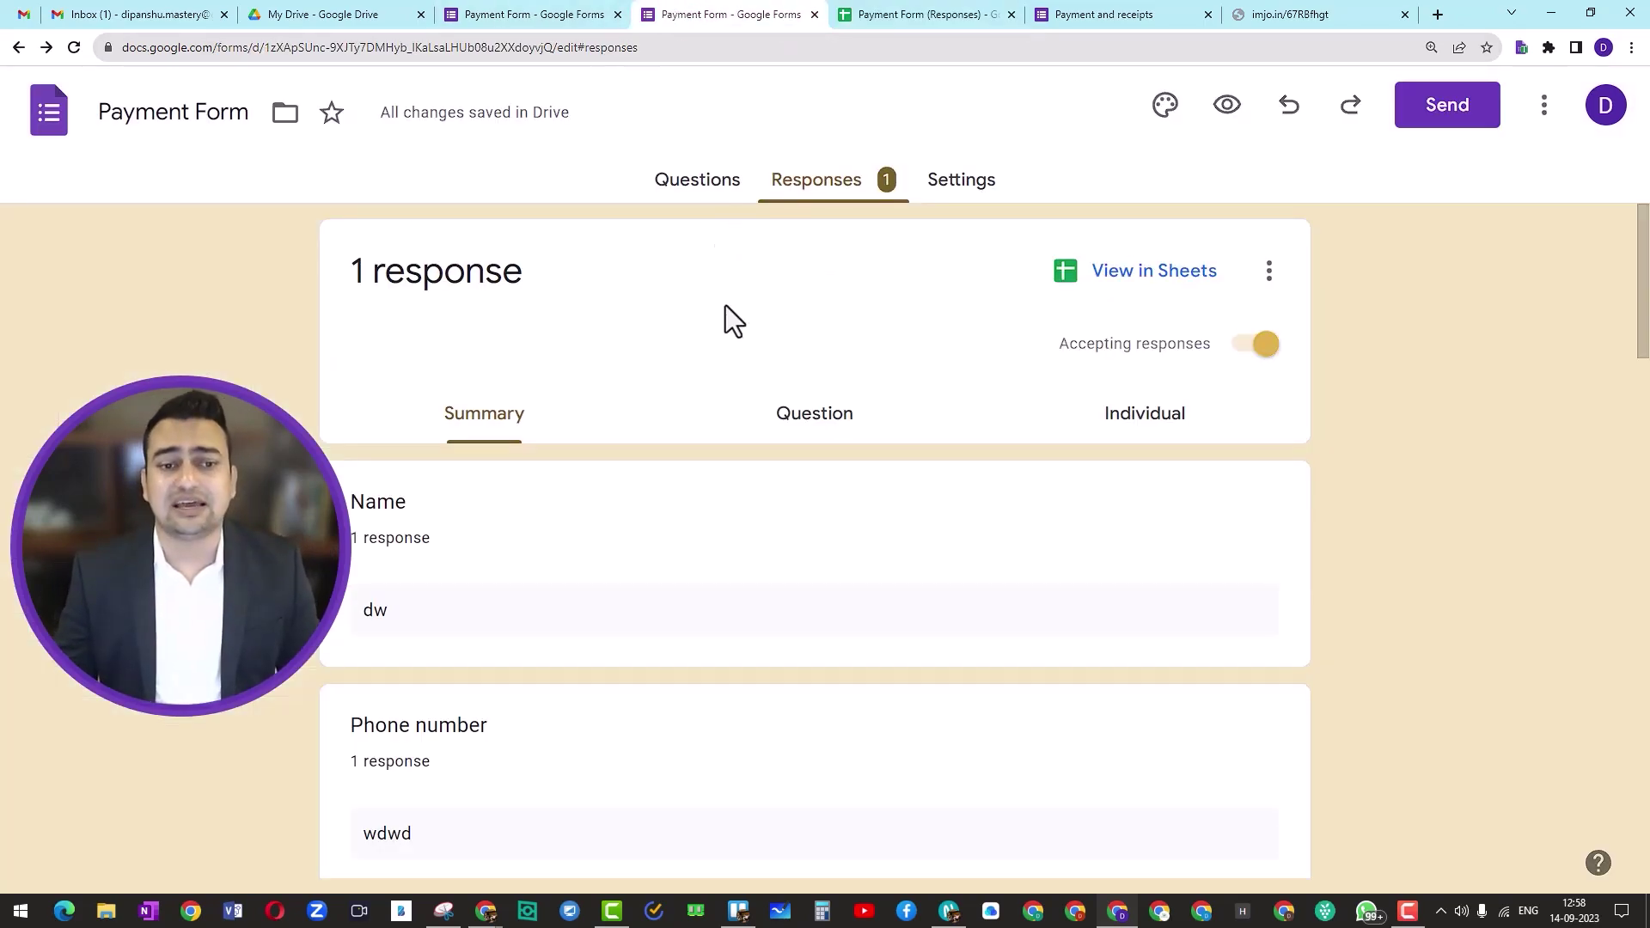
click(696, 184)
scroll(713, 494, down, 7)
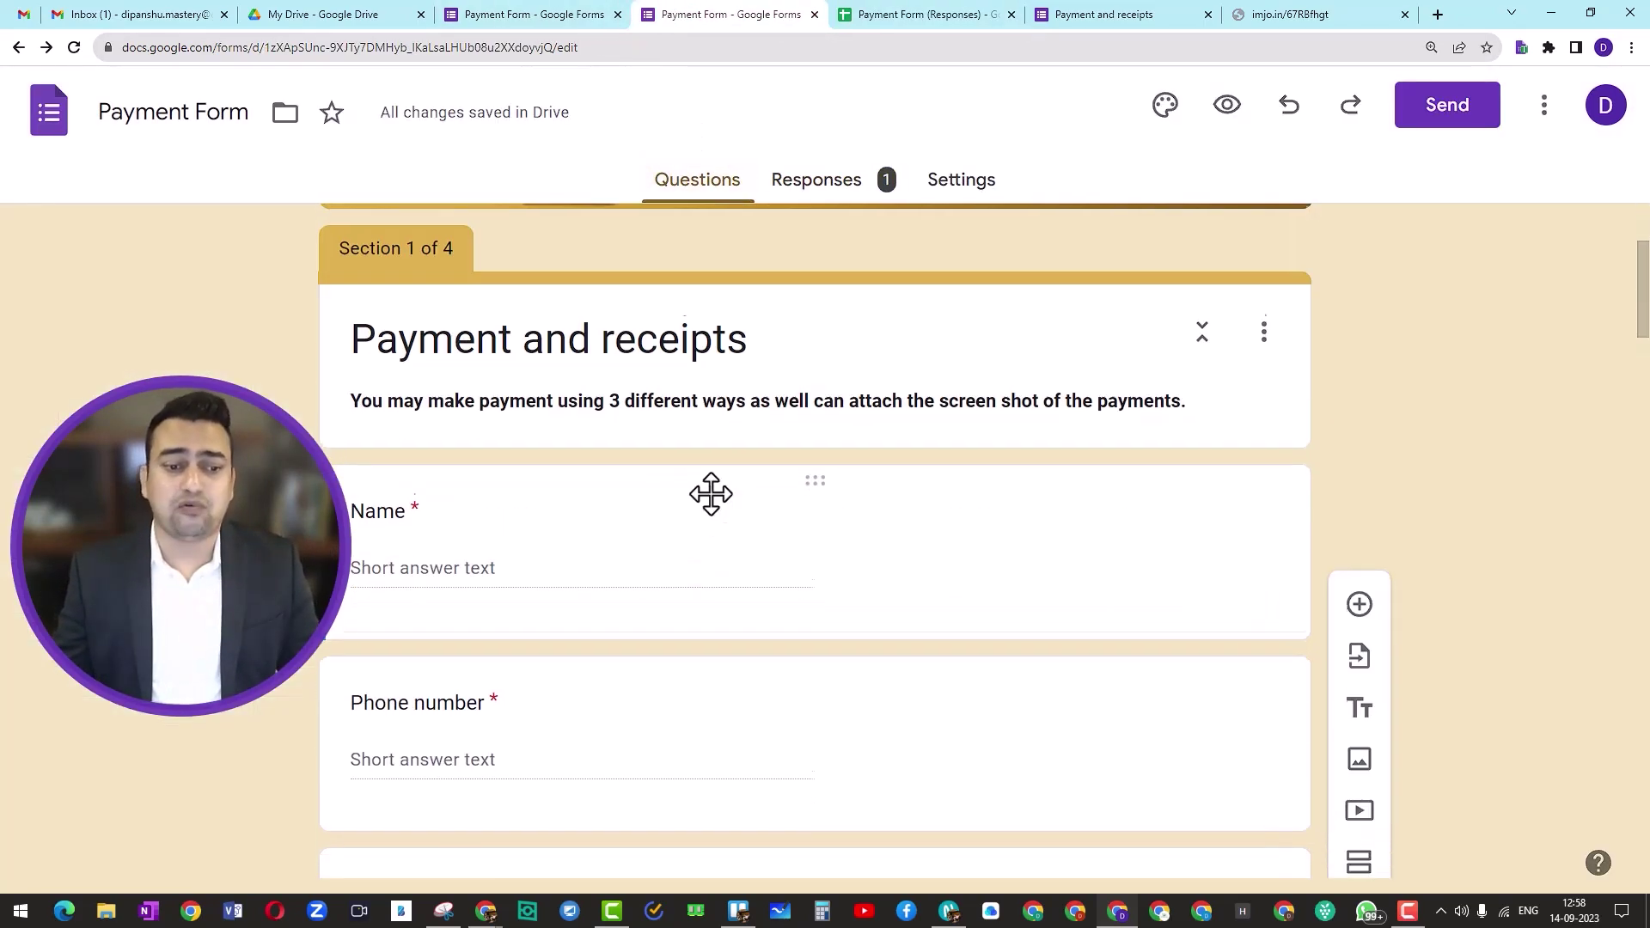
scroll(711, 495, down, 10)
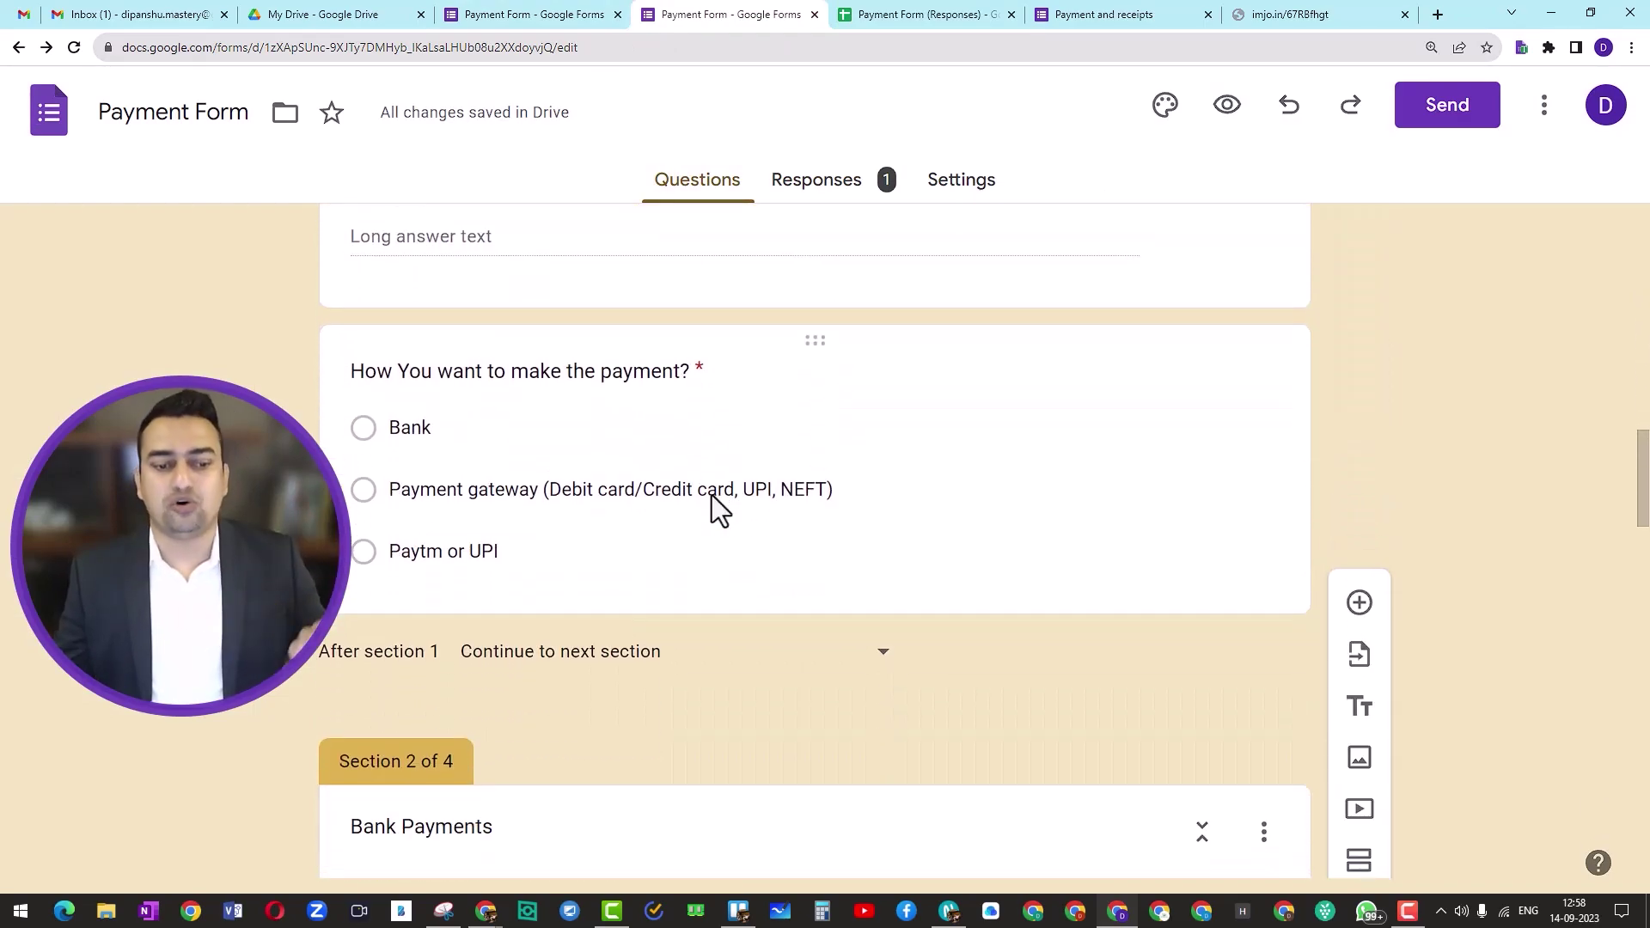
scroll(712, 495, down, 9)
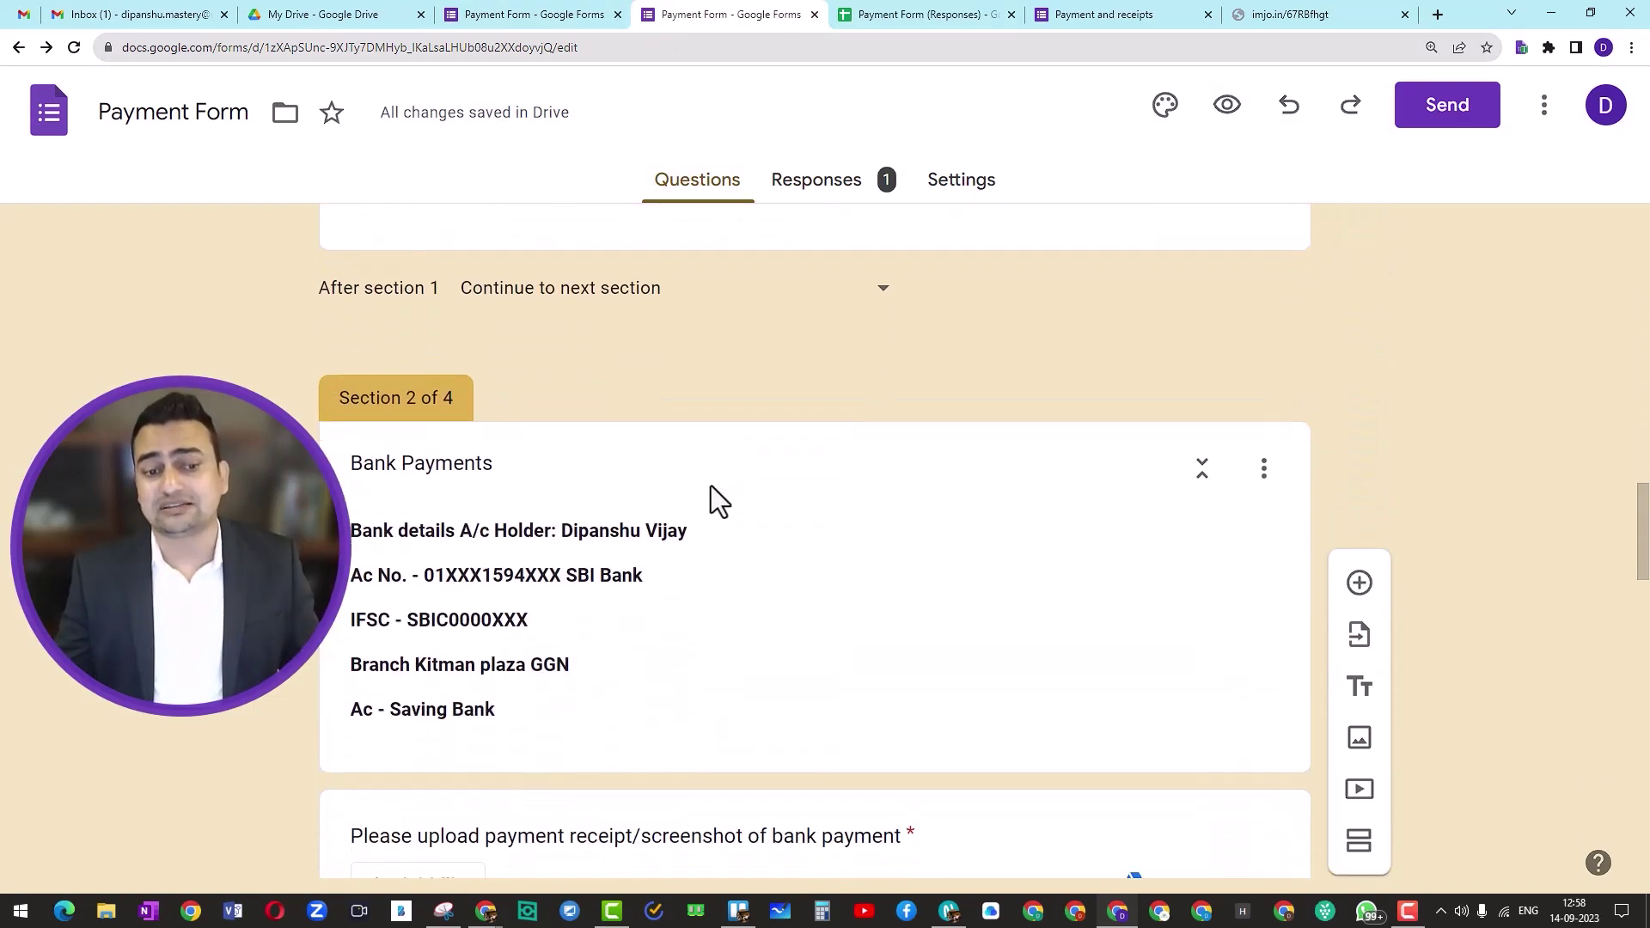
scroll(710, 486, down, 14)
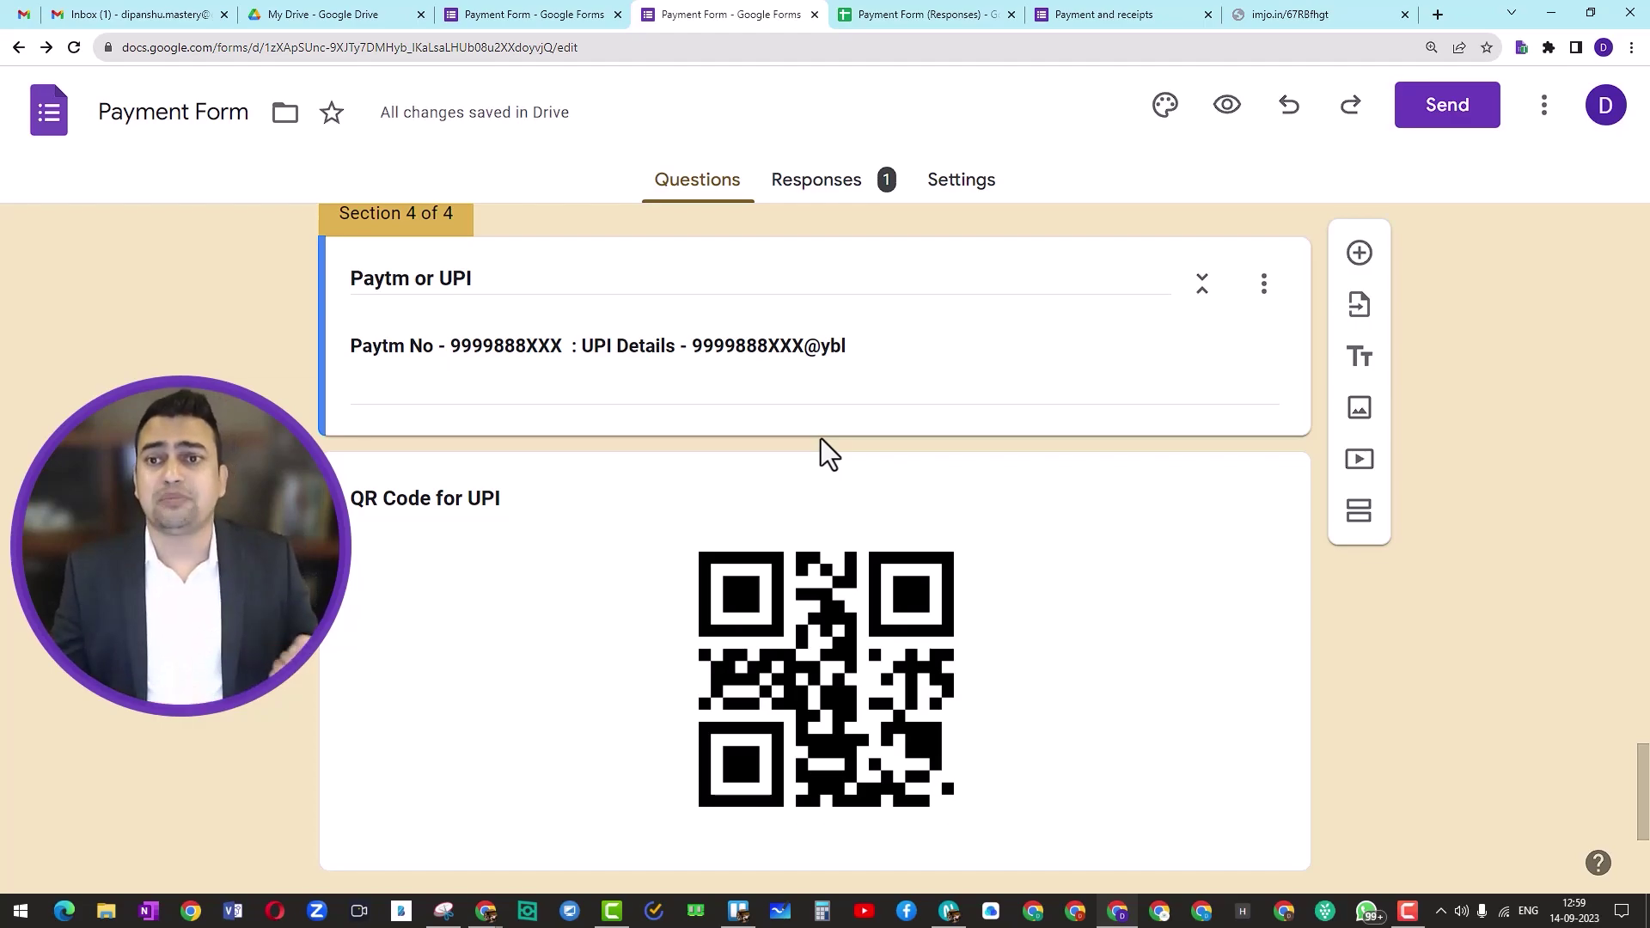
Step: Check the form's submission confirmation page, then scroll back to the top of the editor
click(1085, 15)
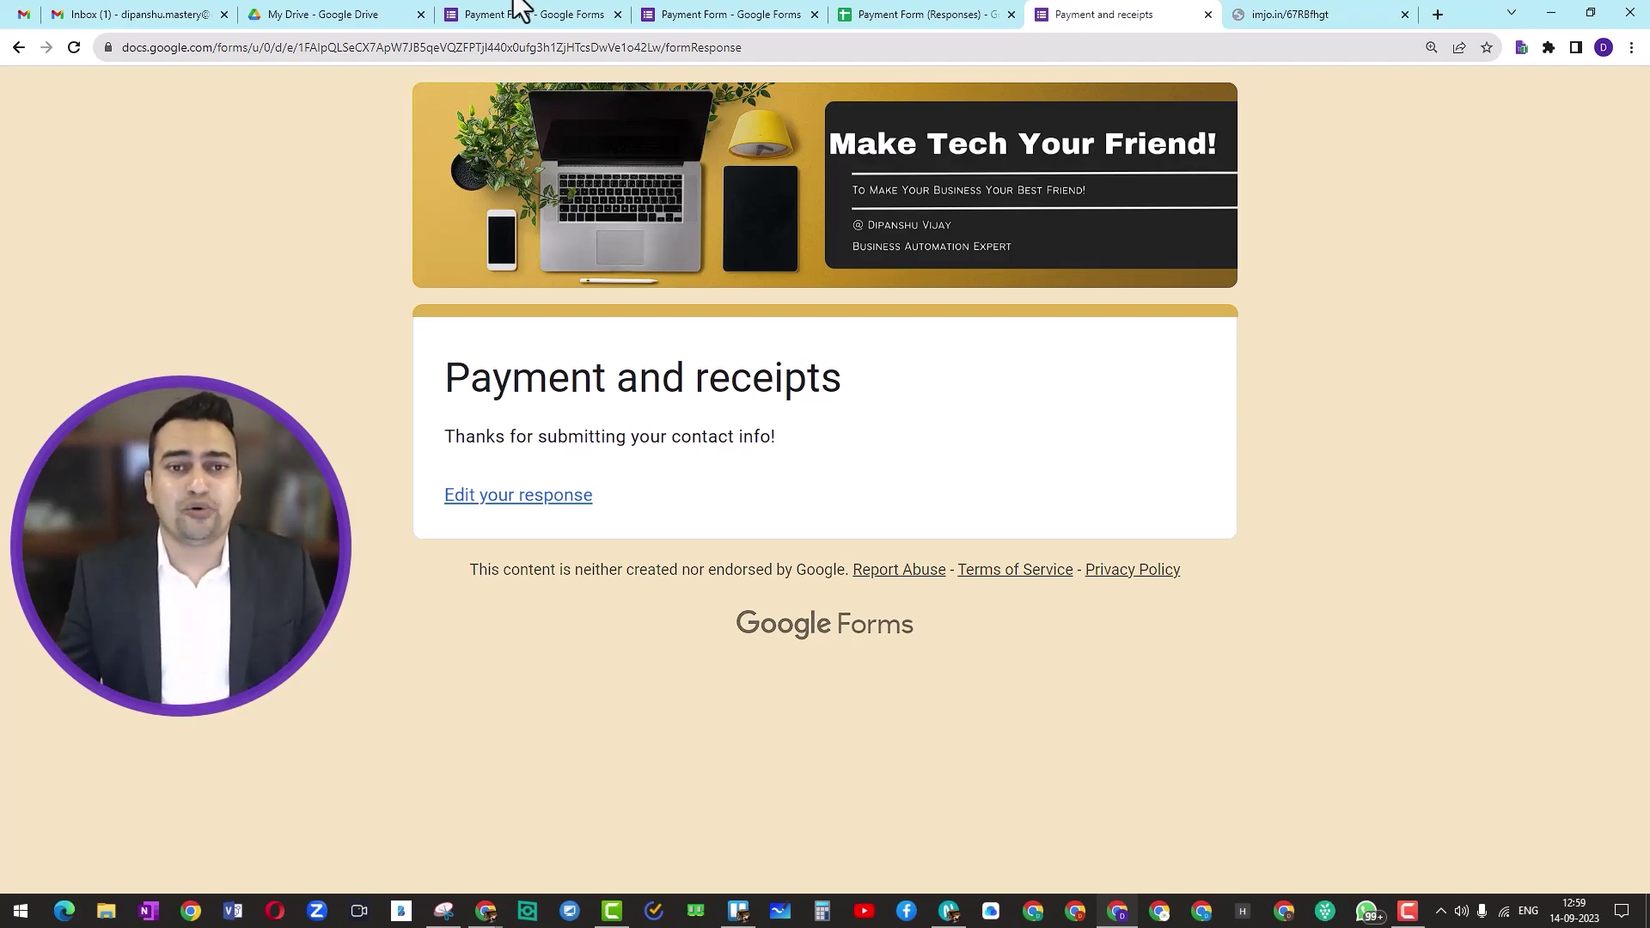
click(719, 14)
scroll(579, 494, up, 5)
scroll(581, 514, up, 15)
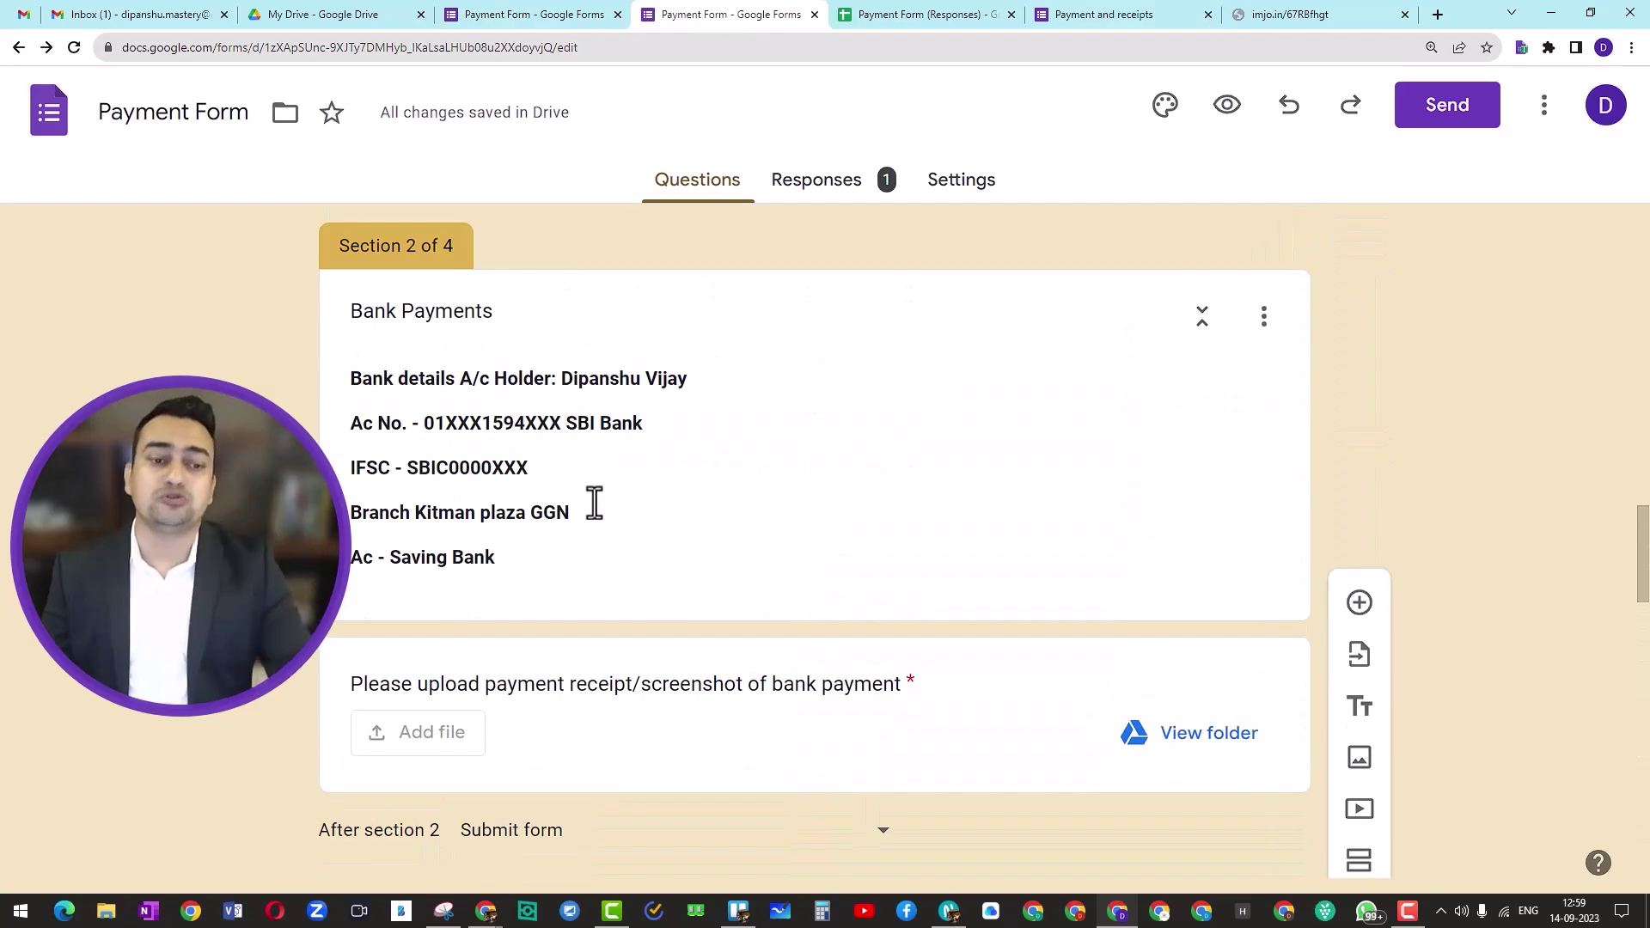
scroll(593, 504, up, 3)
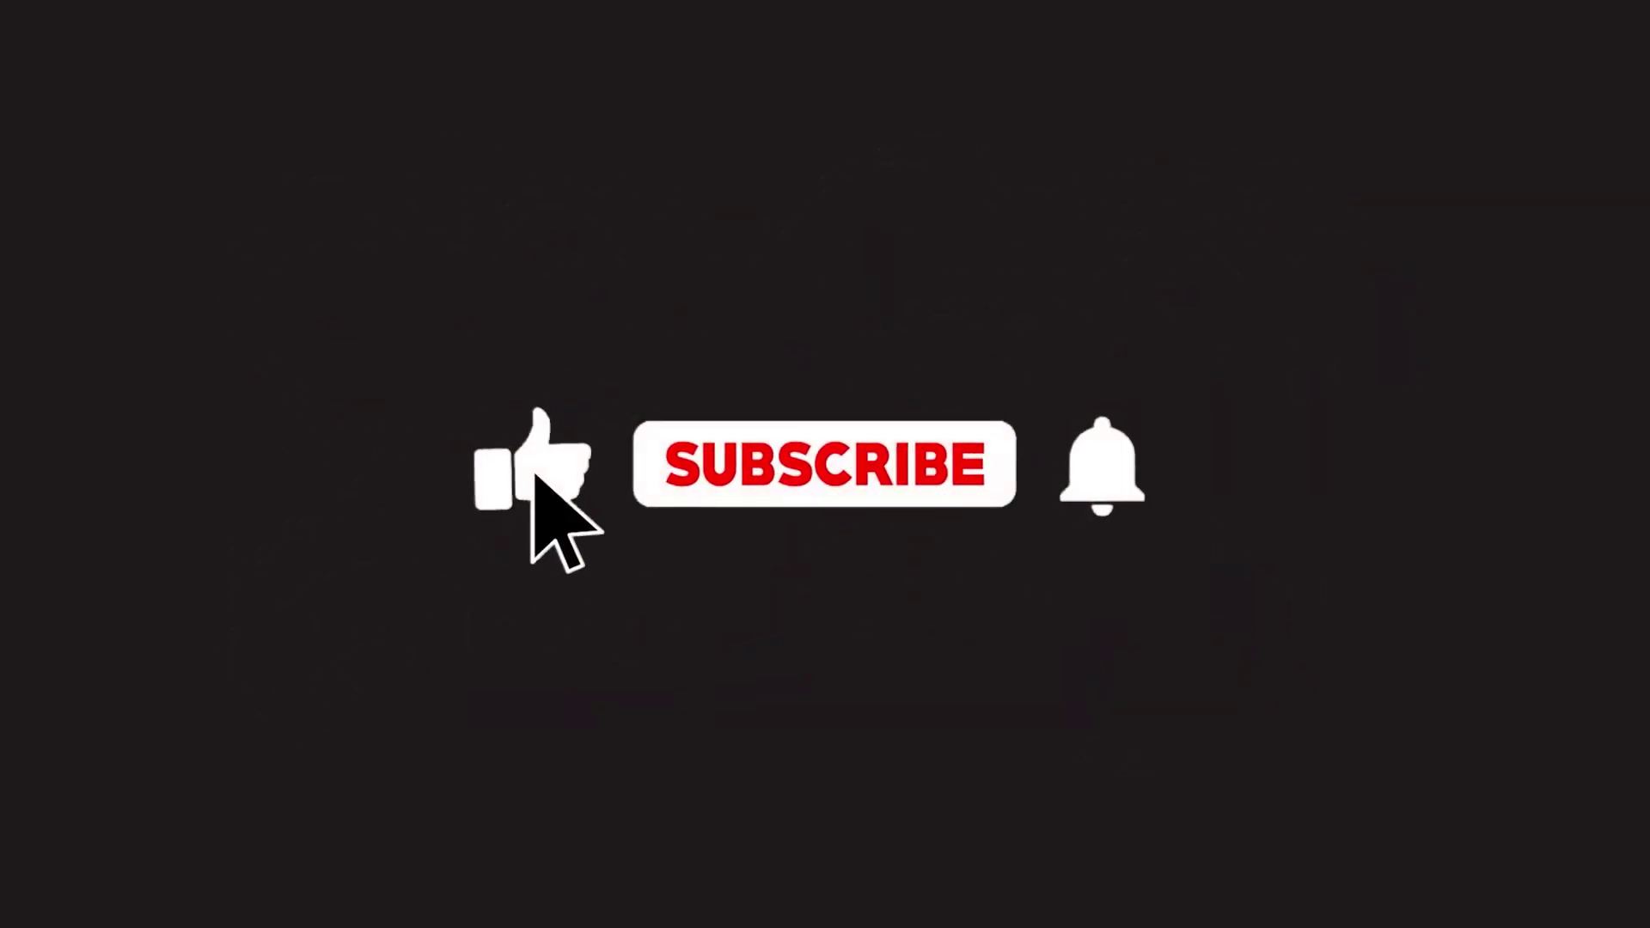